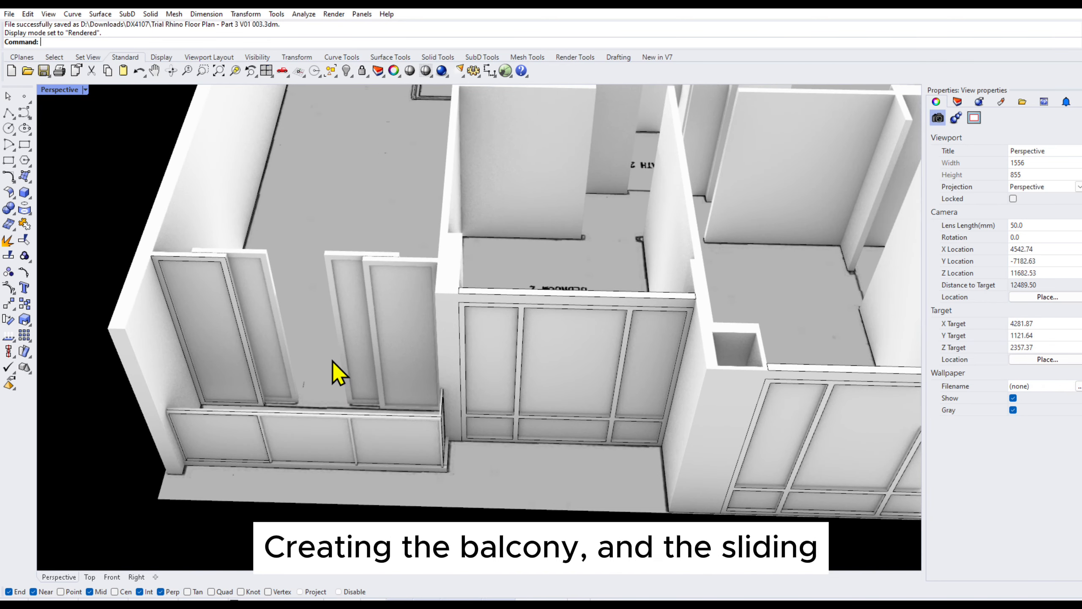
shift+right_drag(573, 379, 499, 391)
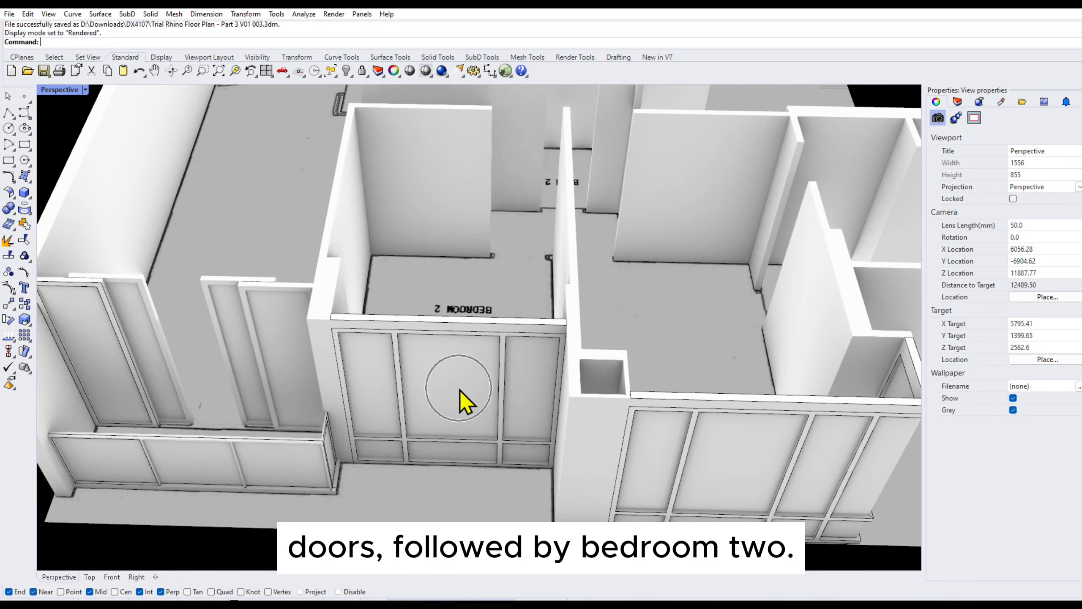
shift+right_drag(522, 442, 505, 417)
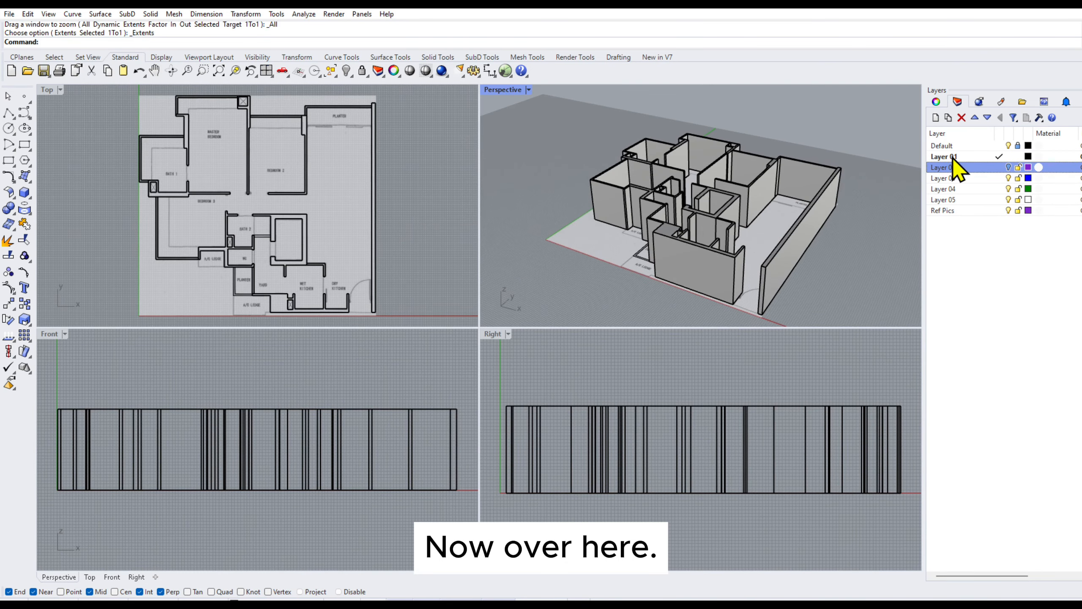
- Rename Layer 01 as Walls
double_click(952, 157)
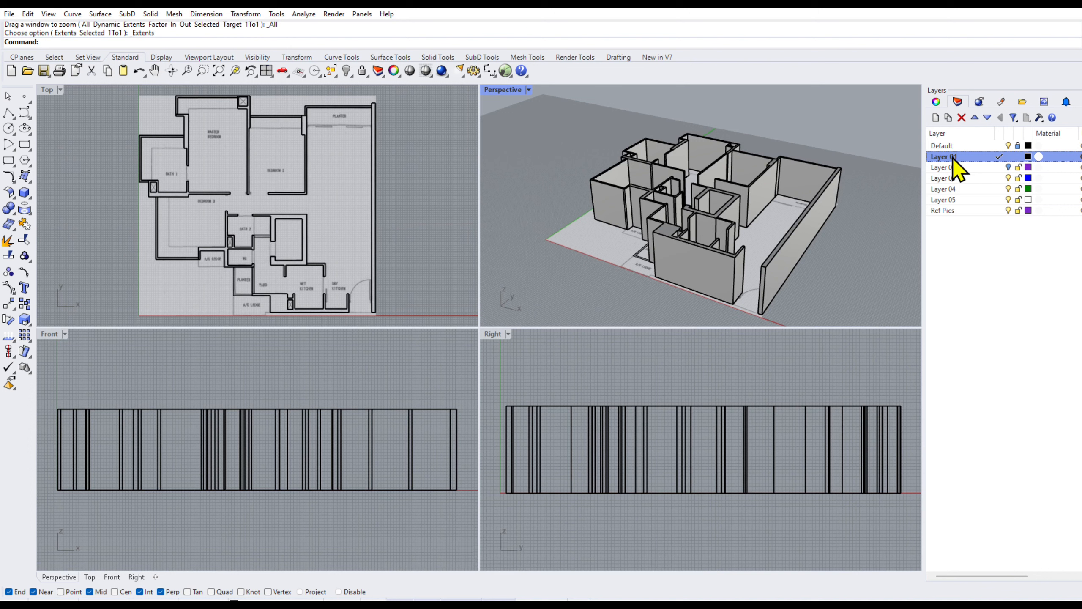
drag(953, 158, 930, 157)
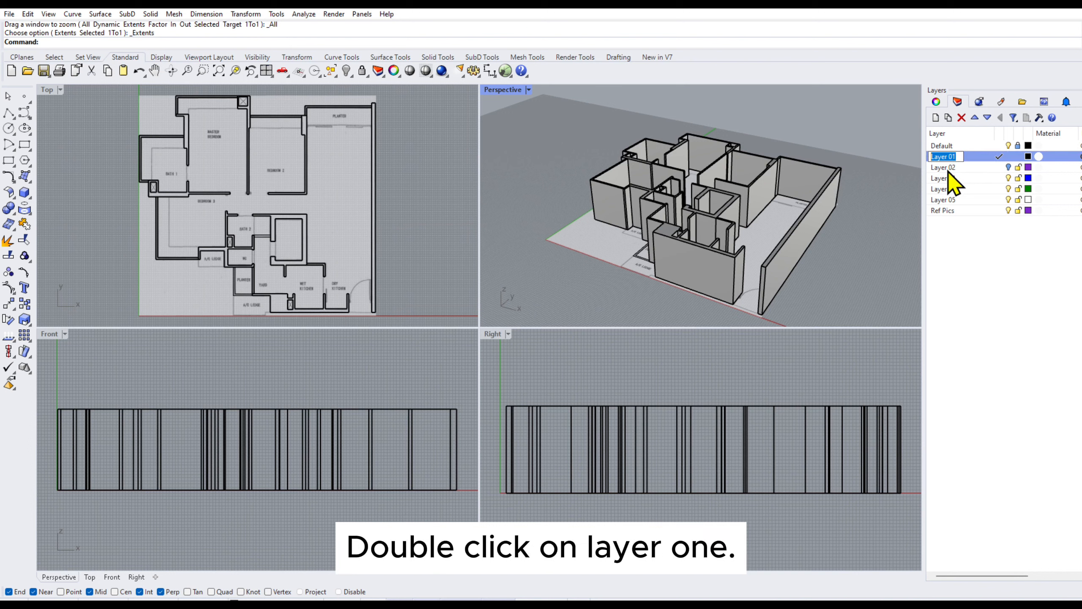
text(Wall)
key(Return)
- Rename the Default layer as Floor Plan and make Walls the current layer
double_click(945, 145)
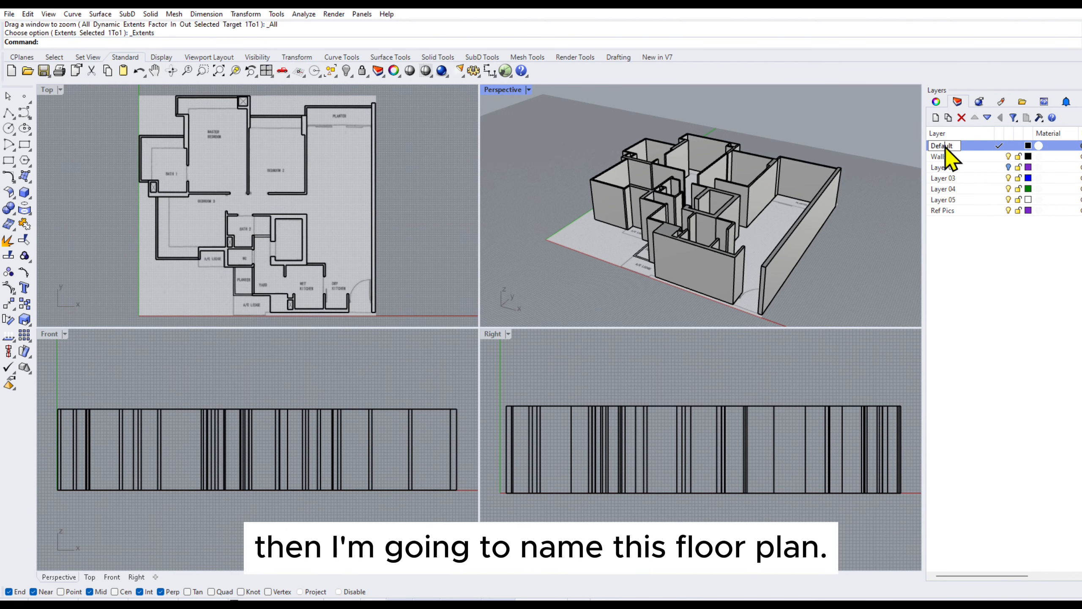
text(Fl)
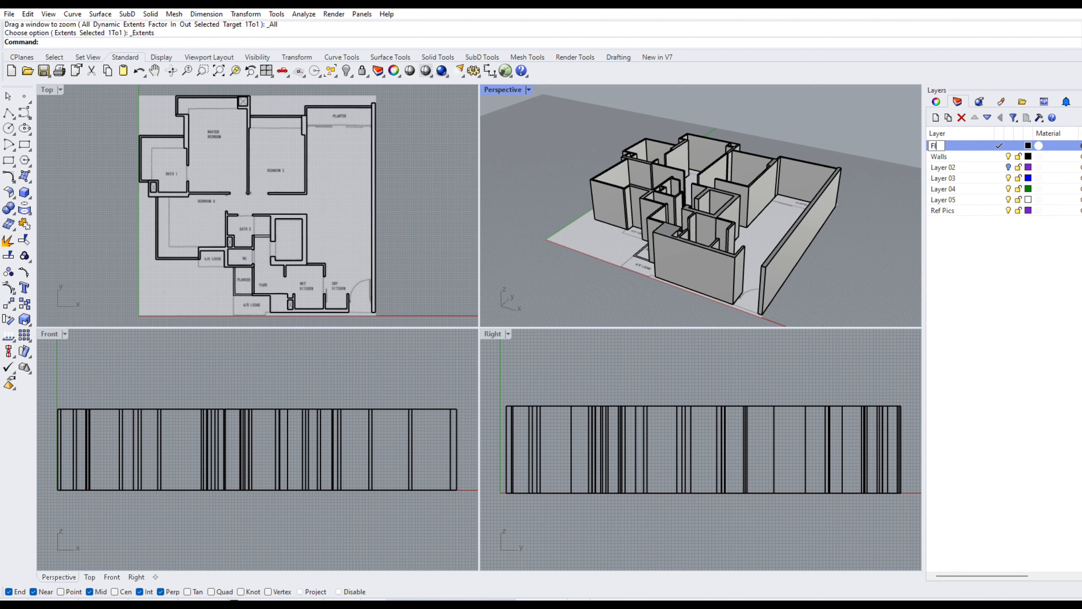
text(oor Plan)
key(Return)
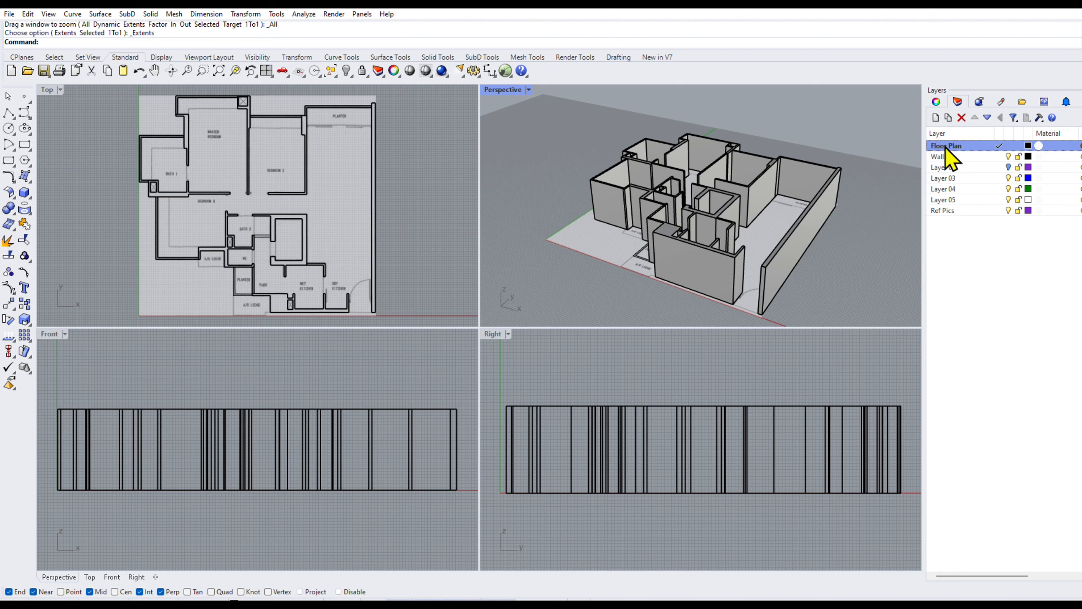
click(984, 161)
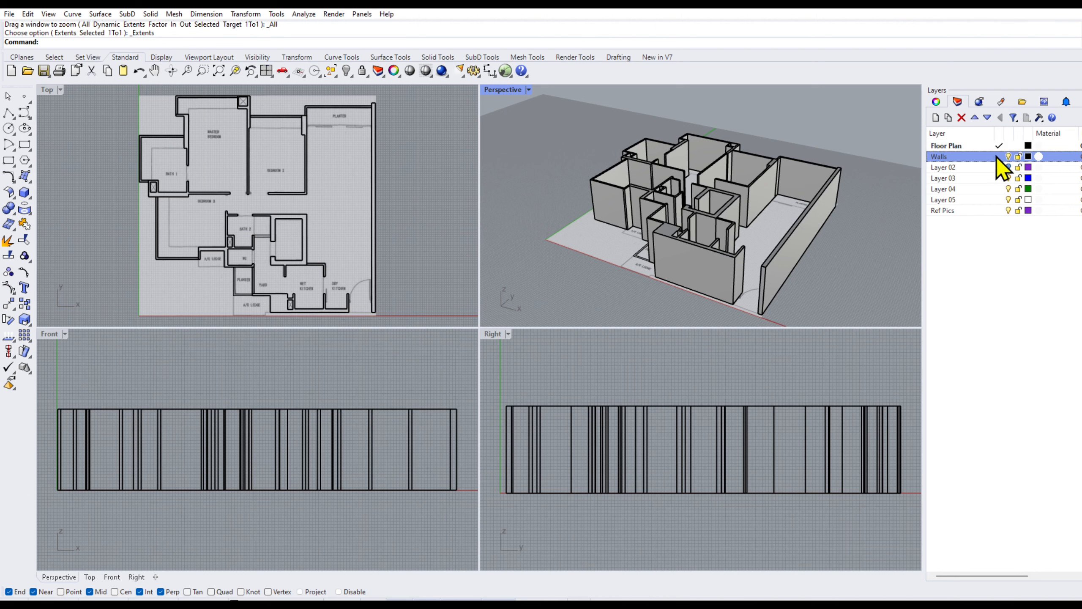
click(998, 157)
- Turn on Layer 02 and rename it Ref Pictures
click(1007, 168)
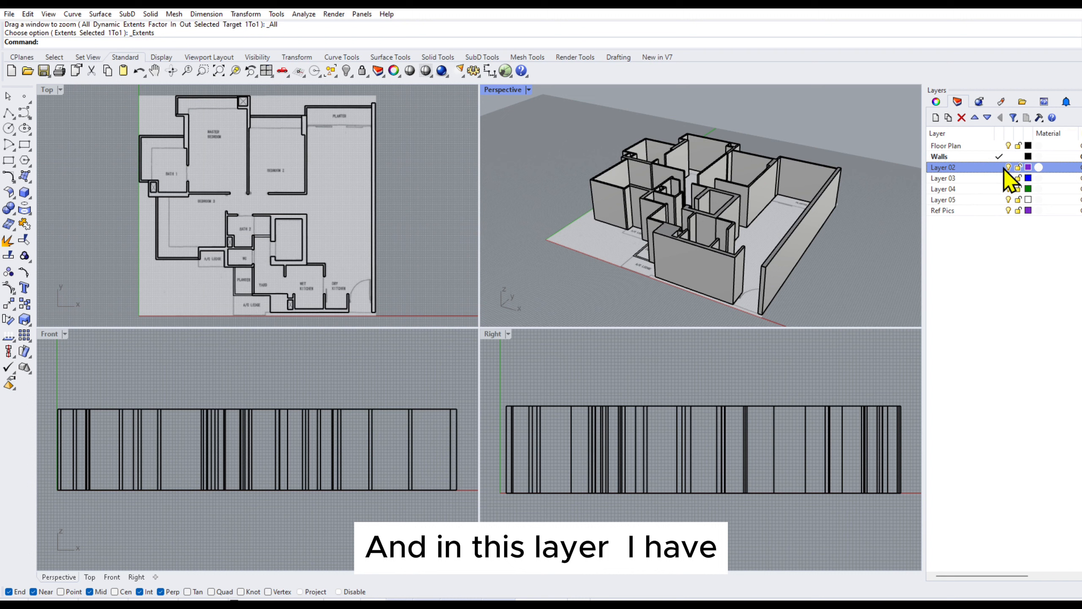
click(954, 167)
text(Ref Pic)
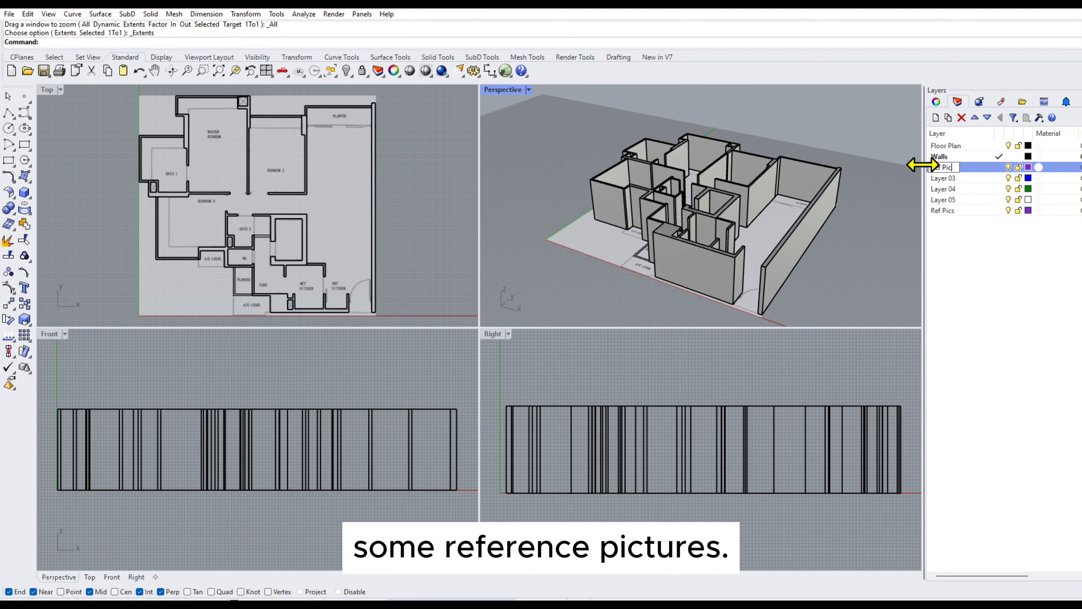
text(tures)
key(Return)
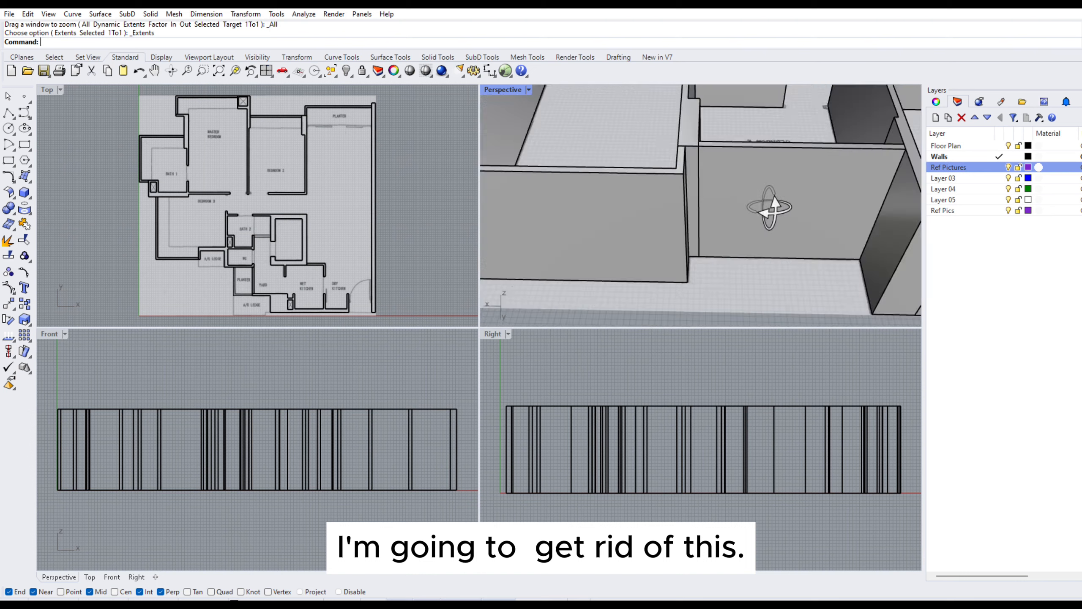
- Delete the outer wall sections in front of the planter, Bedroom 2 and the master bedroom
right_drag(769, 208, 716, 188)
click(678, 209)
scroll(715, 168, down, 1)
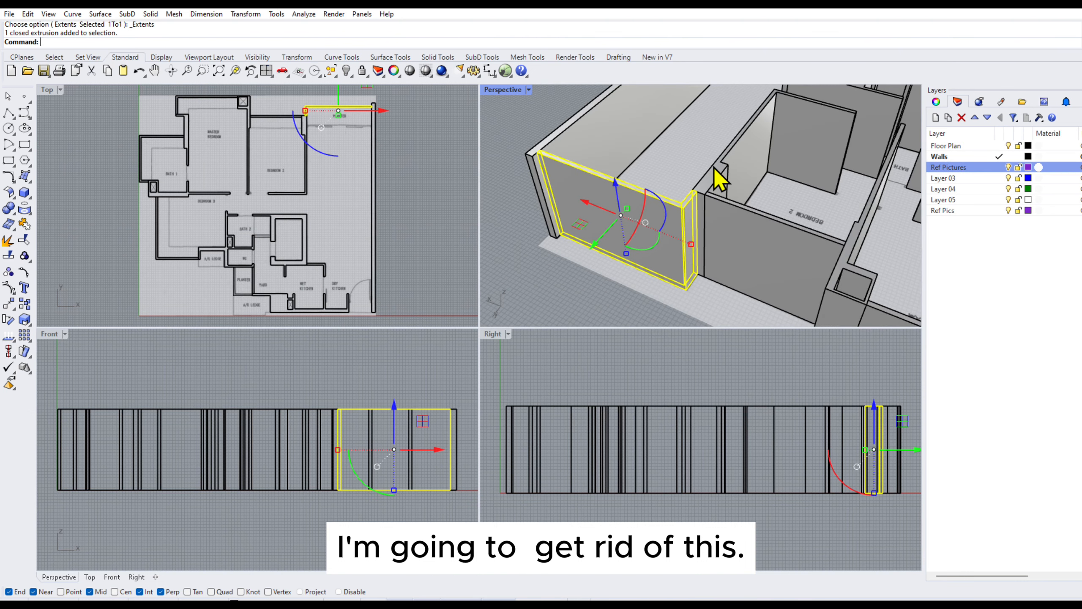
key(Delete)
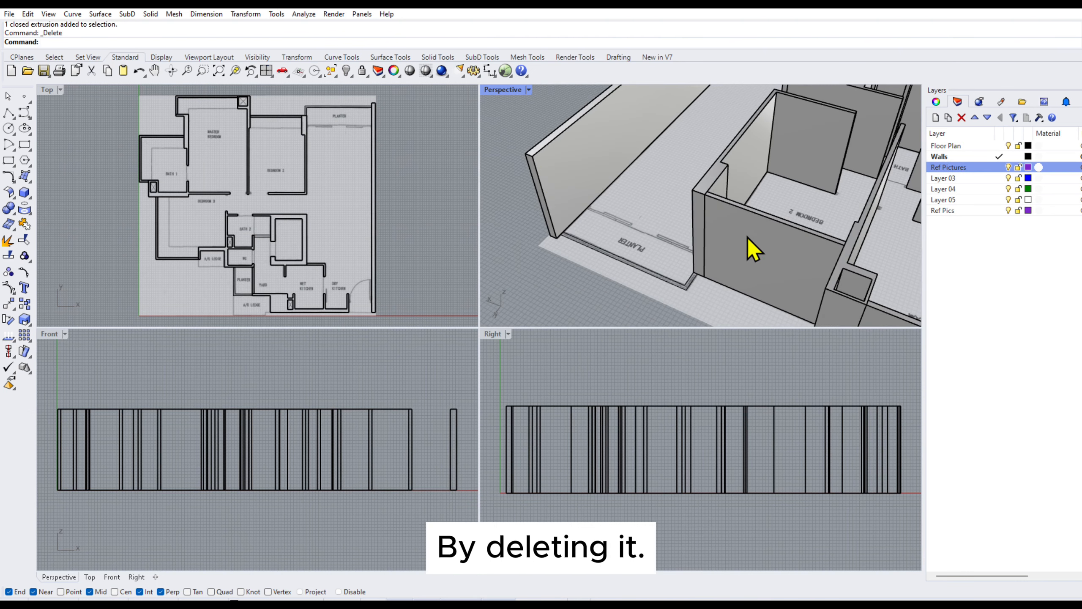
click(747, 248)
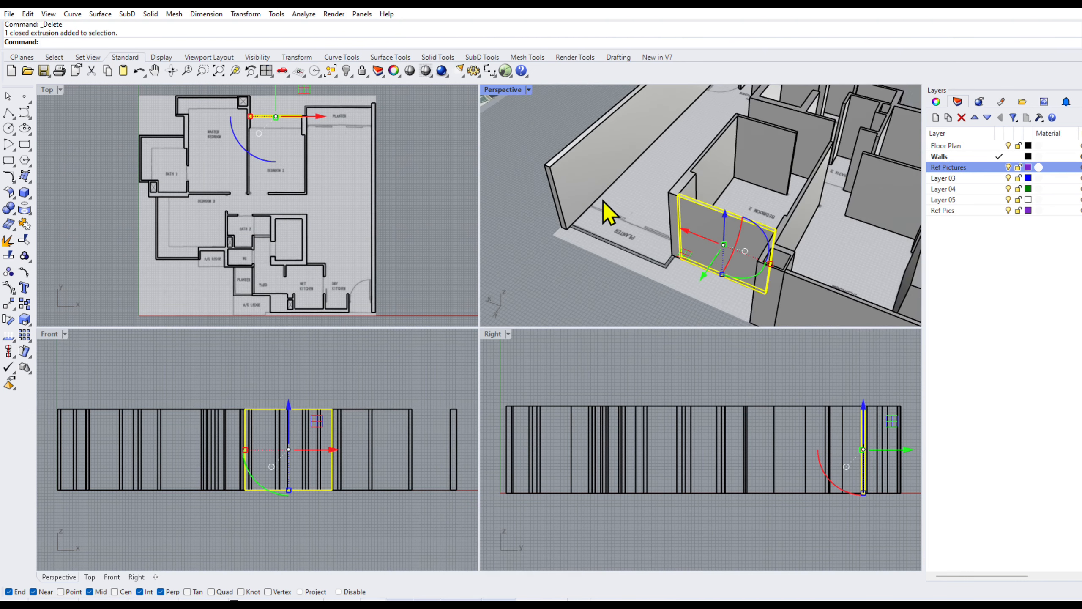
key(Delete)
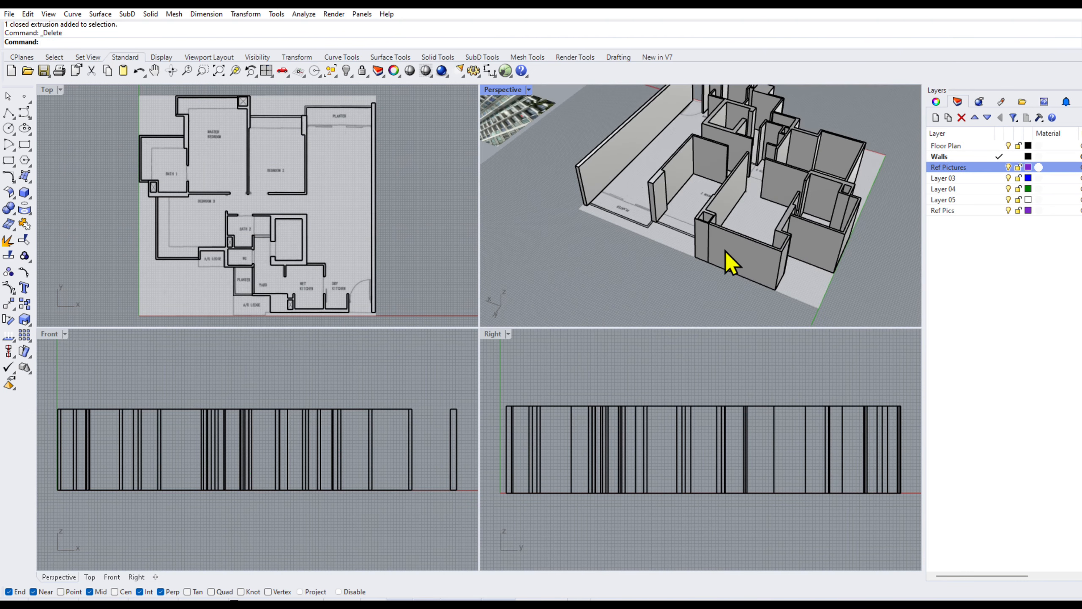
click(740, 254)
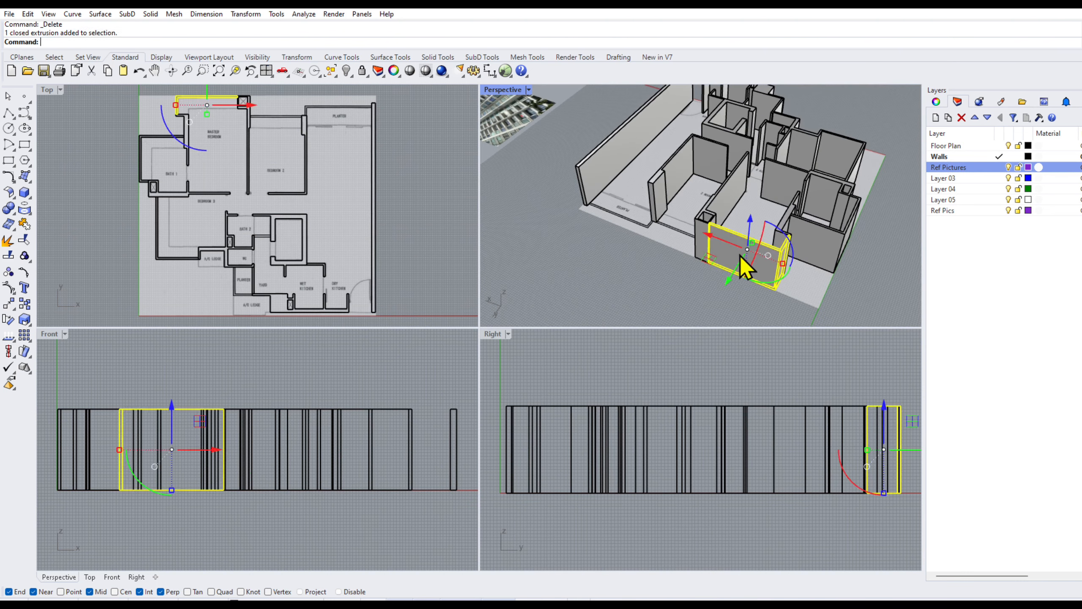
key(Delete)
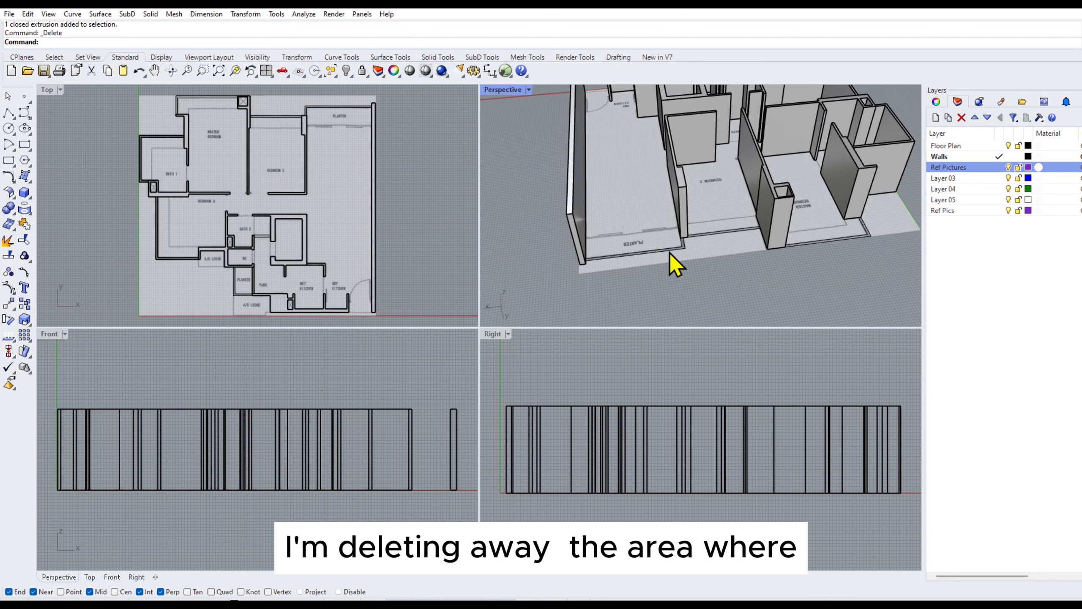
right_drag(720, 249, 707, 264)
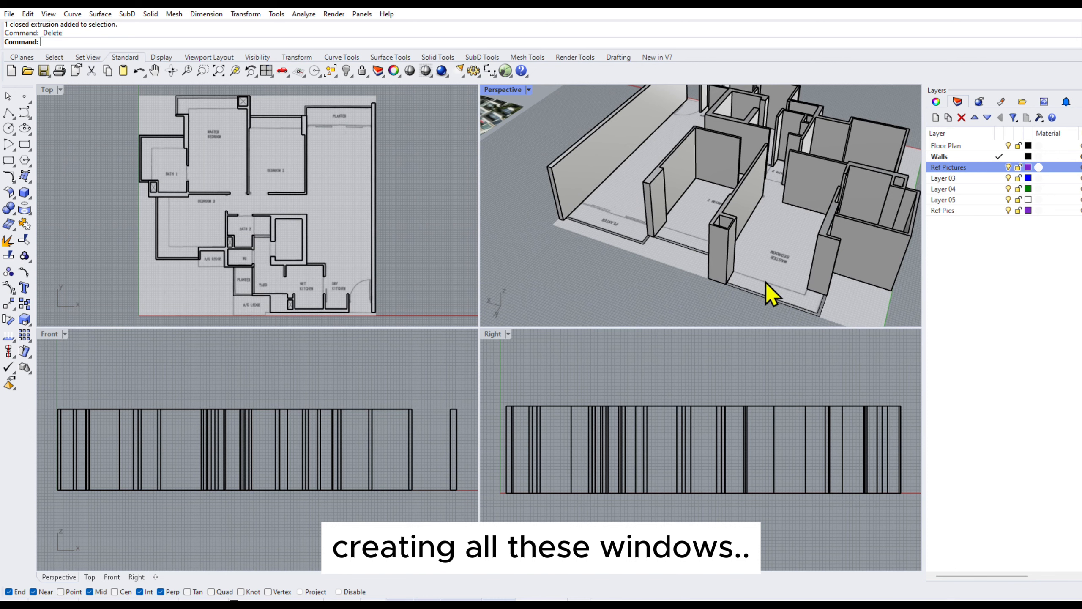
- Examine the reference pictures of the building facade, the balcony railing and the living room sliding doors
scroll(380, 194, down, 3)
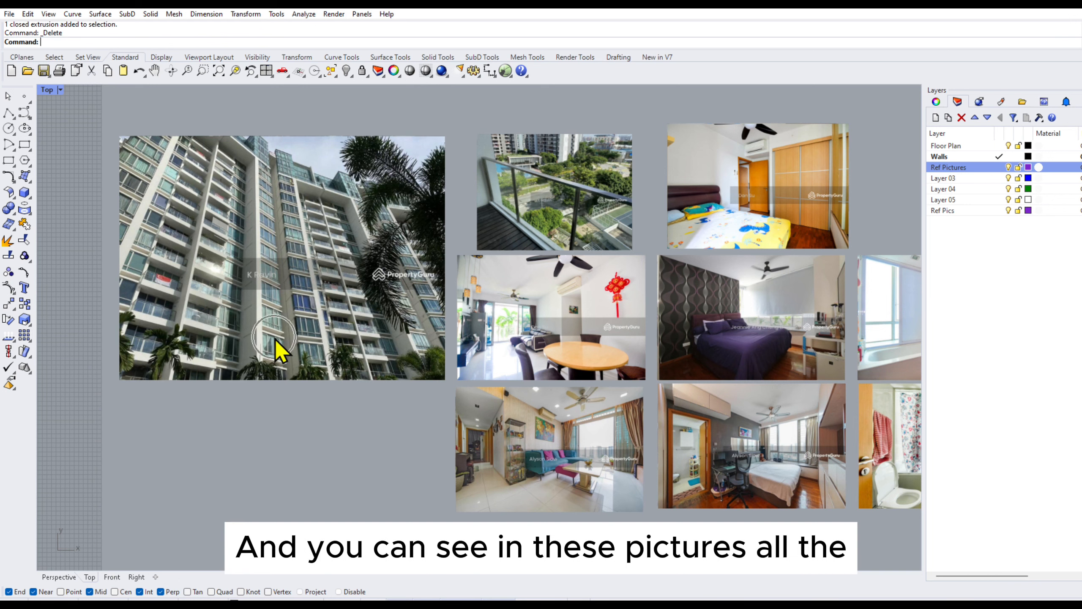
scroll(329, 341, up, 5)
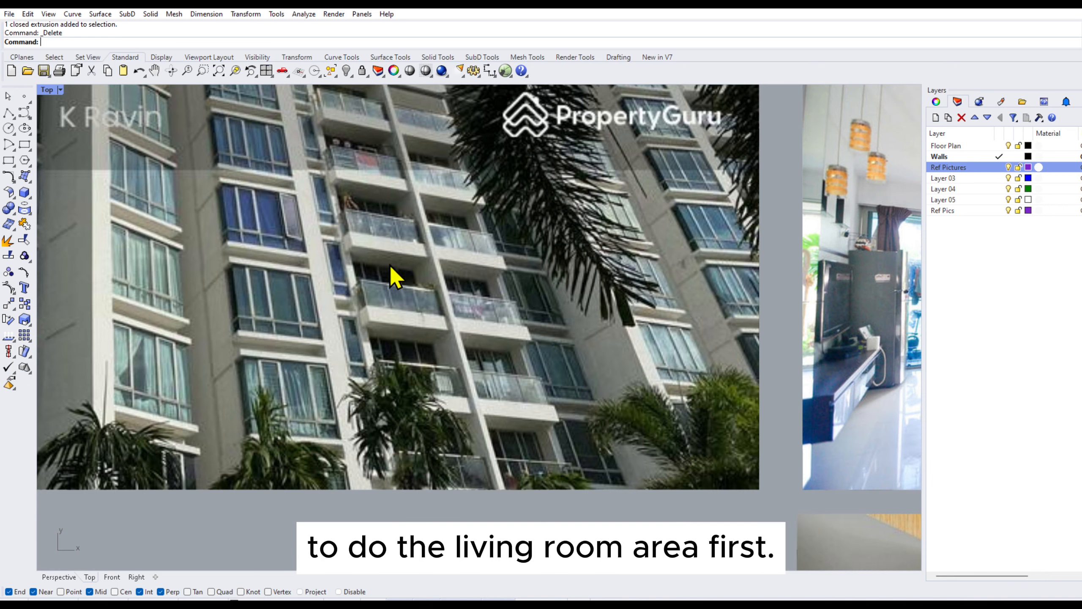
scroll(408, 295, down, 4)
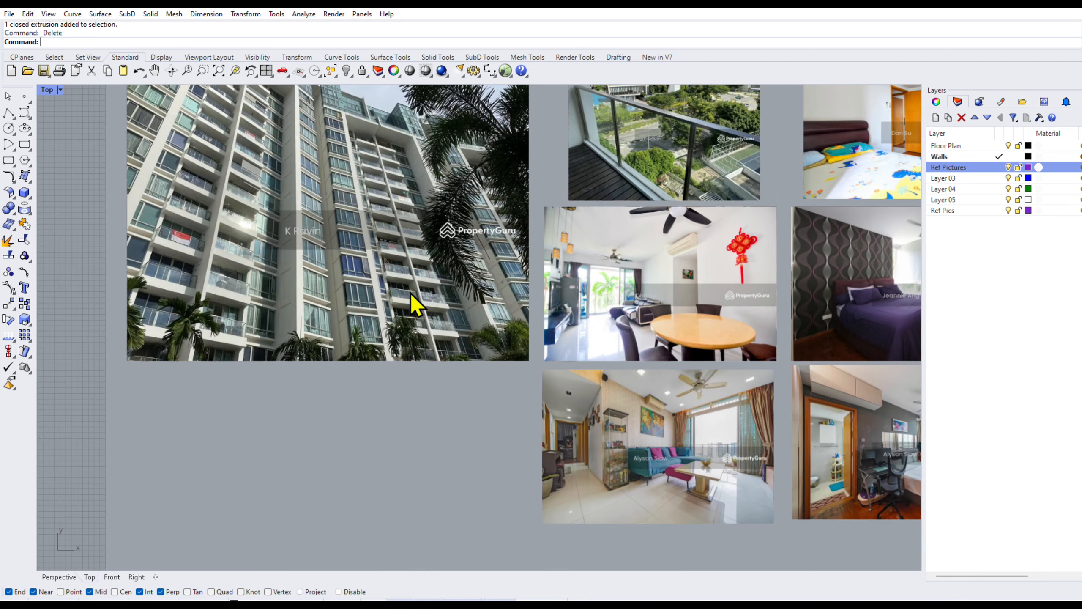
scroll(619, 244, up, 4)
scroll(532, 203, up, 5)
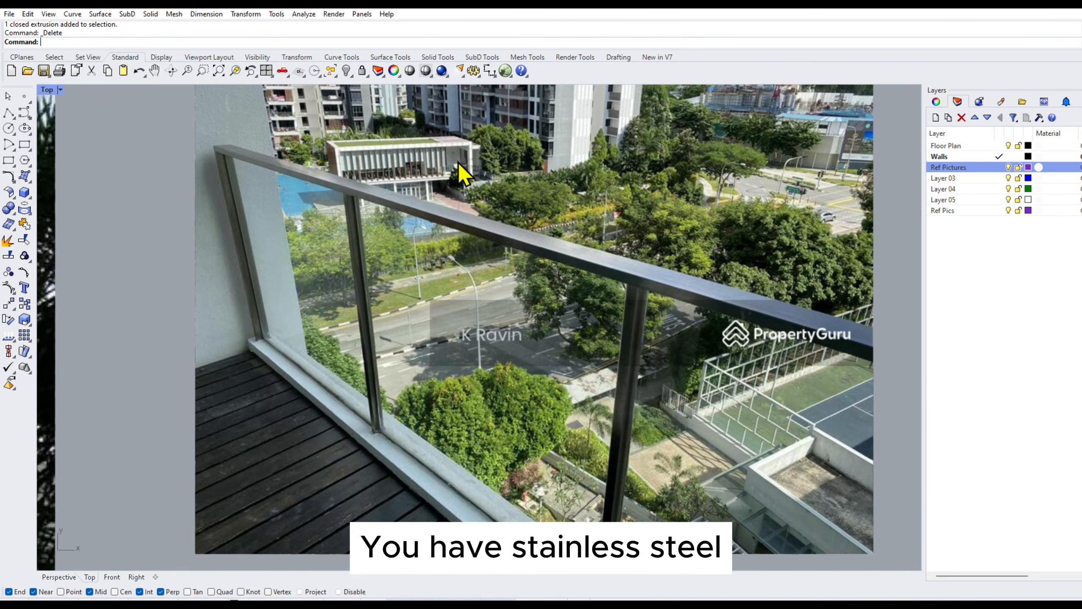
scroll(459, 168, down, 2)
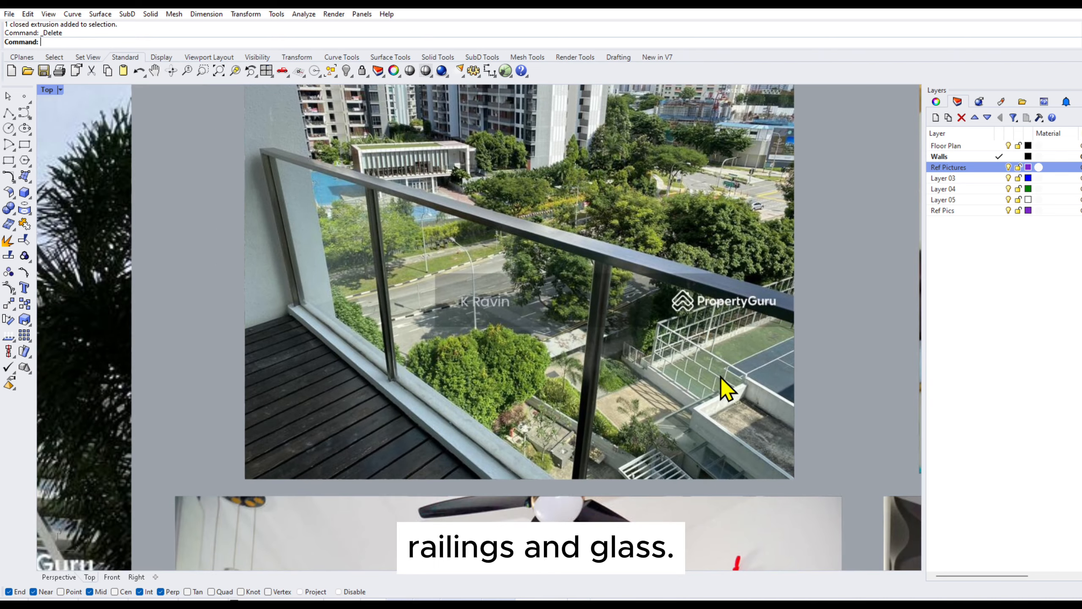
scroll(476, 213, down, 5)
scroll(551, 454, up, 4)
right_drag(551, 455, 540, 375)
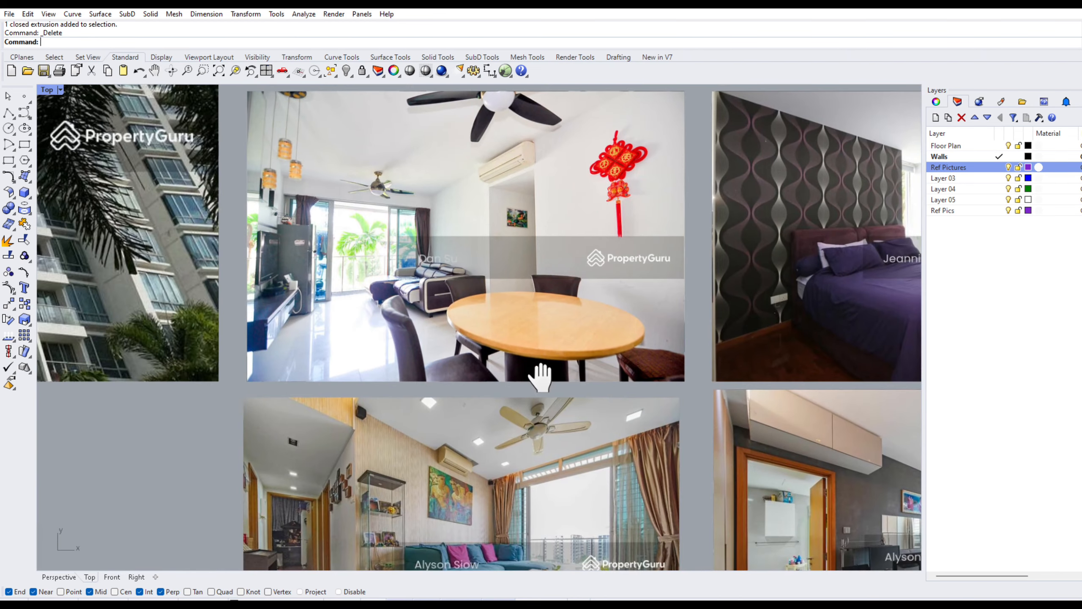
scroll(301, 209, up, 3)
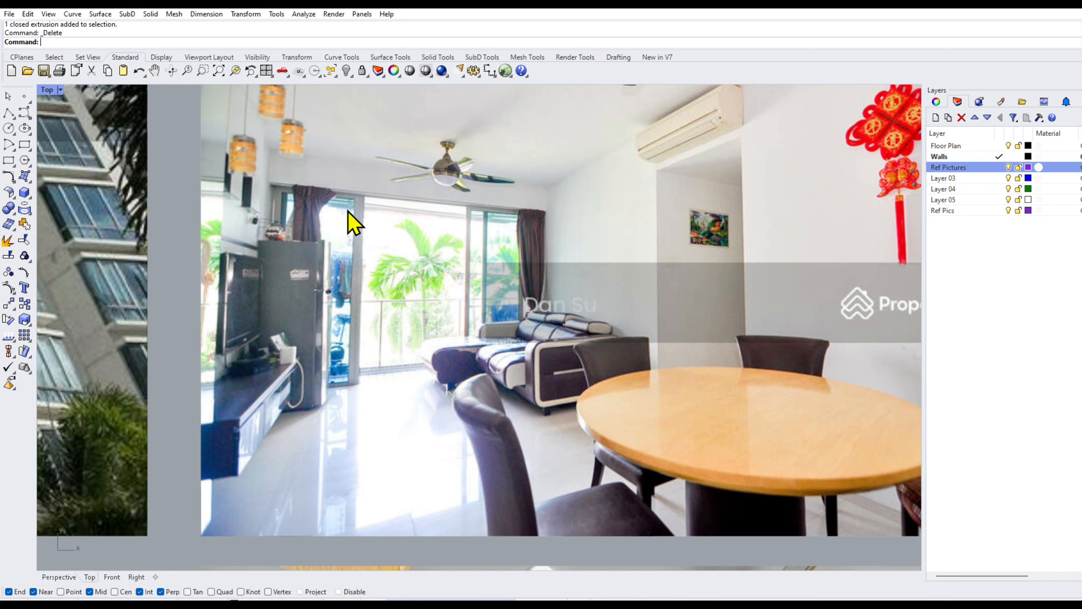
scroll(454, 323, down, 5)
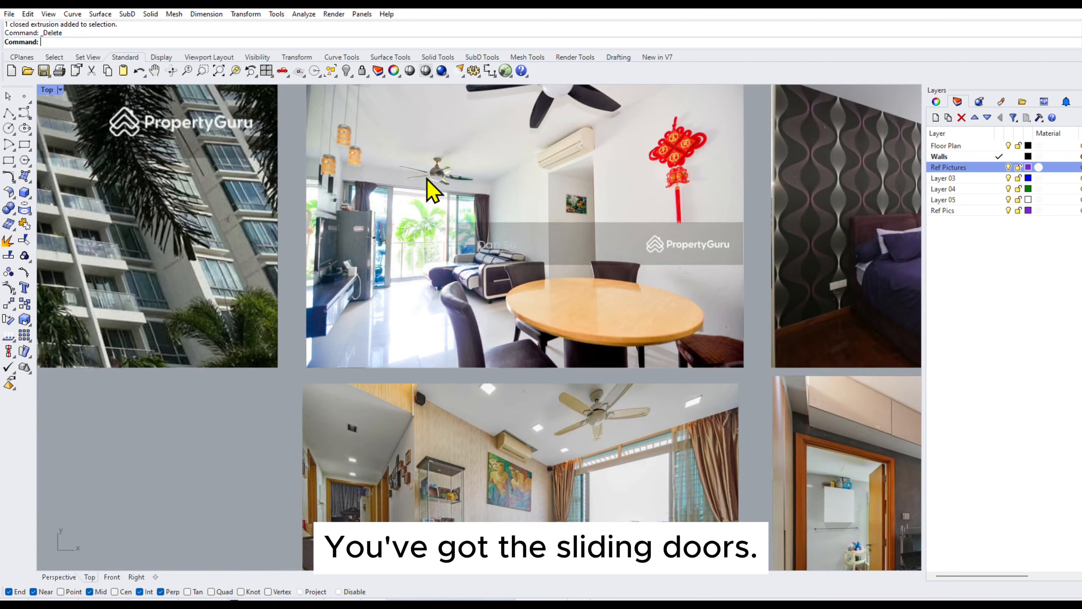
scroll(599, 385, up, 5)
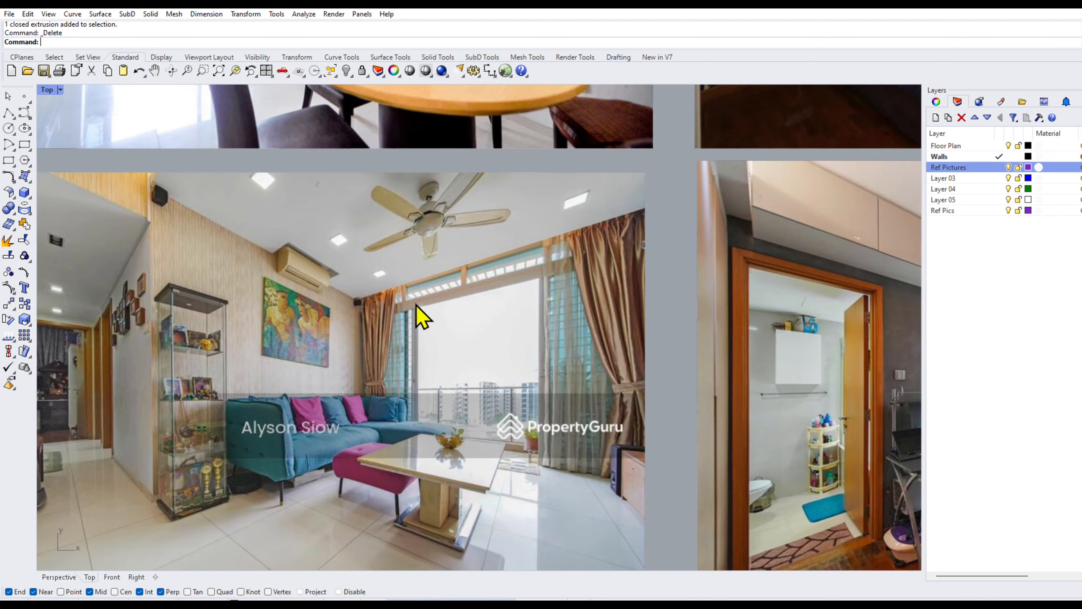
scroll(550, 301, down, 5)
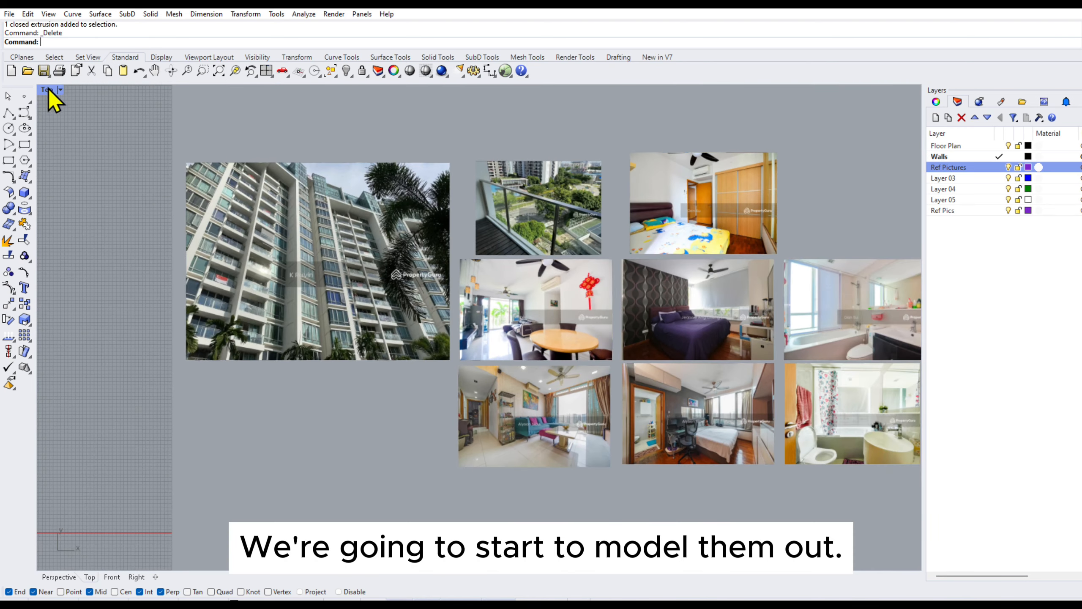
- Restore the four-viewport layout and maximize the Perspective viewport for work at the planter area
double_click(47, 90)
right_drag(668, 271, 741, 282)
shift+right_drag(742, 281, 696, 251)
double_click(495, 90)
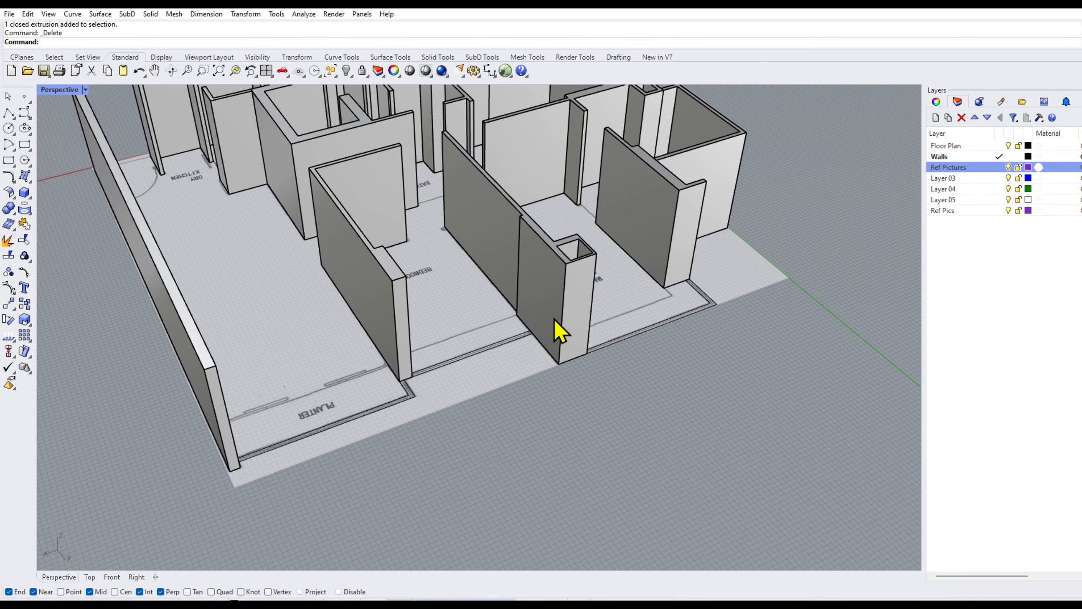
scroll(362, 334, up, 6)
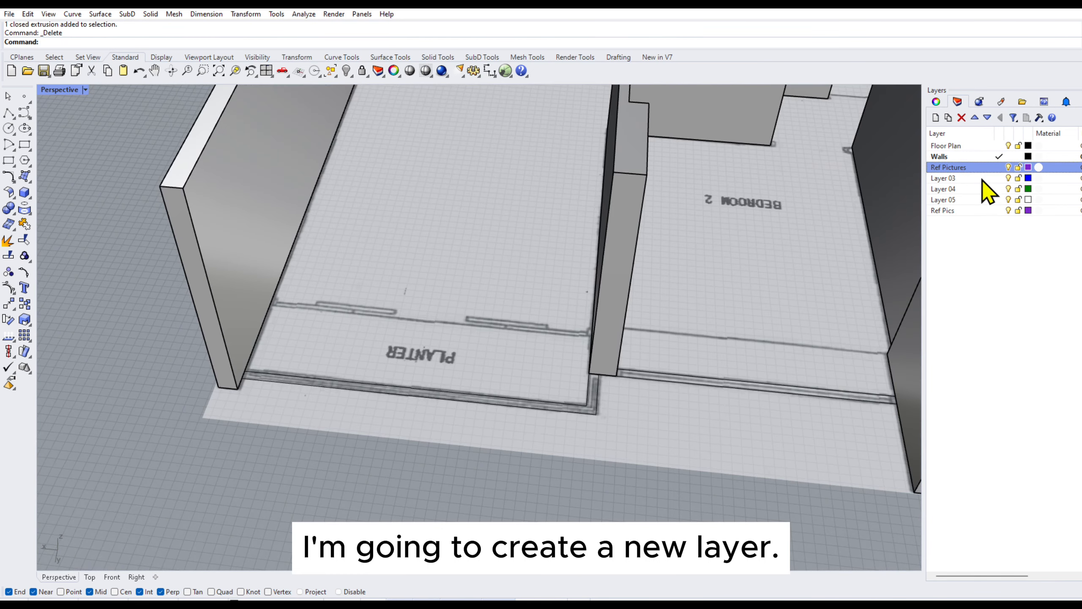
- Set the colour of Layer 03 to black
click(978, 179)
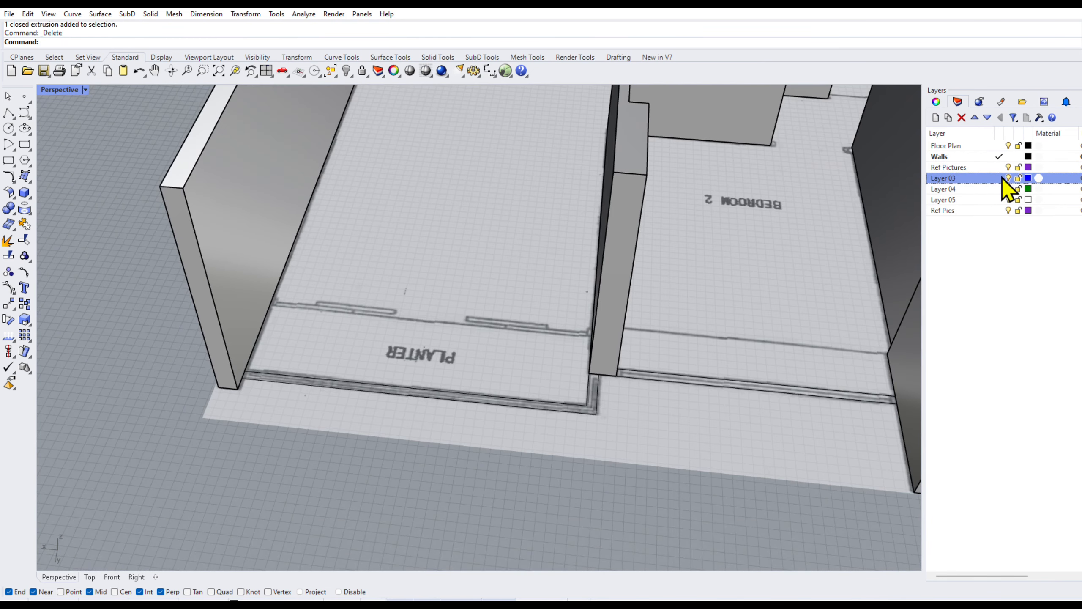
click(1028, 179)
click(720, 294)
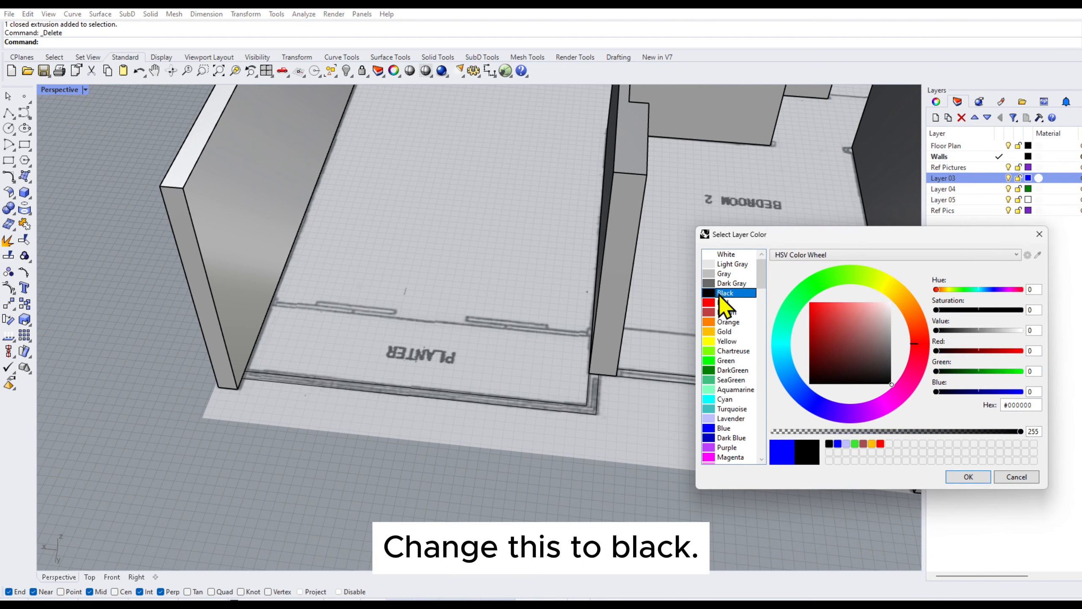
click(969, 477)
- Make Layer 03 the current layer and rename it Living Room
double_click(942, 179)
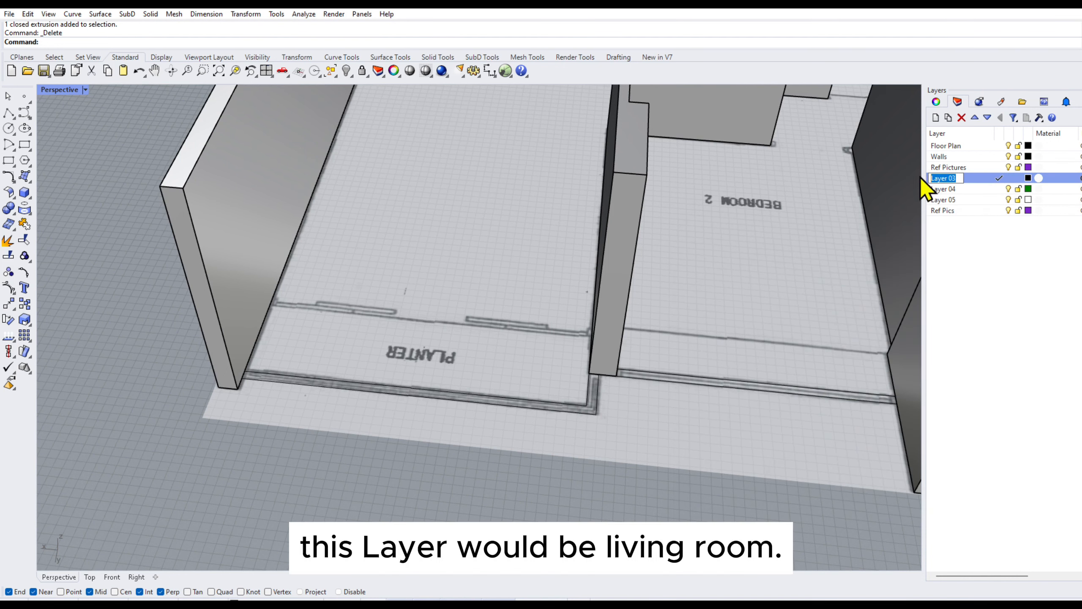
text(Livi)
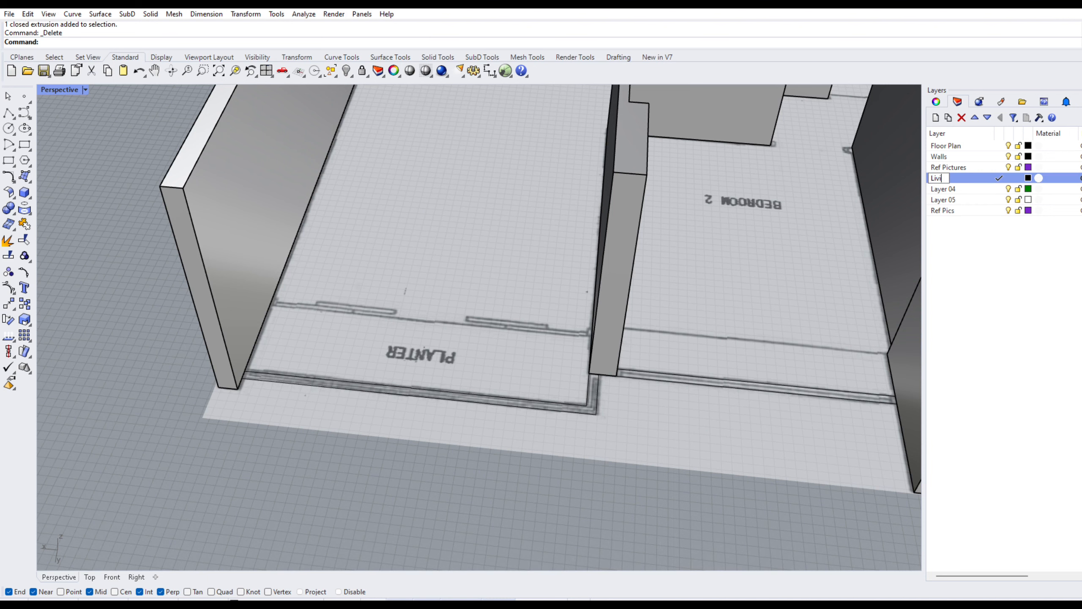
text(ng Room)
key(Return)
right_drag(631, 344, 584, 354)
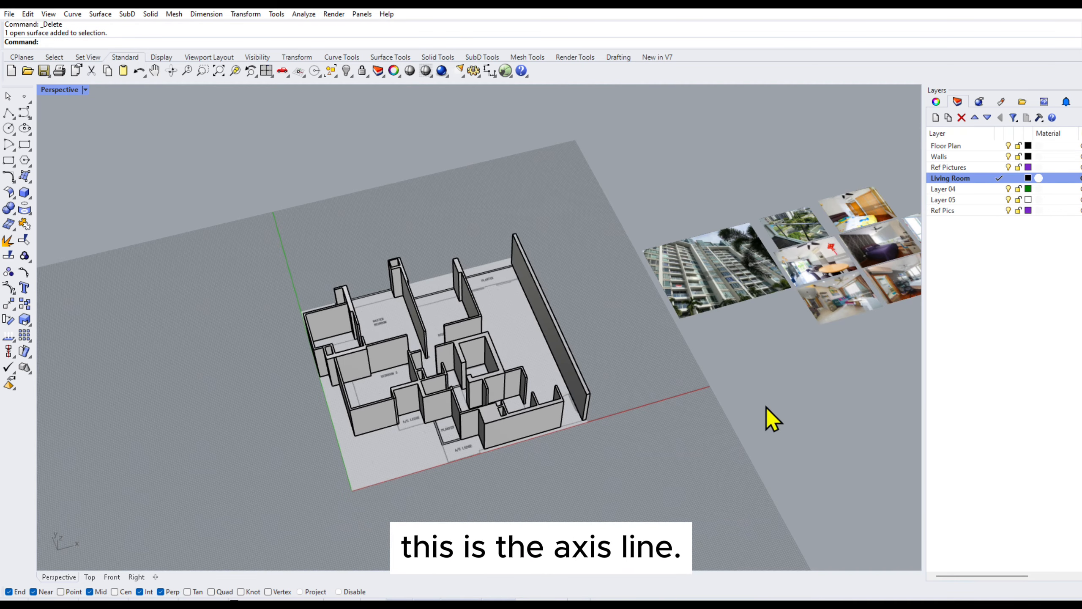
- Rotate the floor plan and all the walls 180 degrees in the Top view so the planter side faces down
right_drag(408, 420, 486, 299)
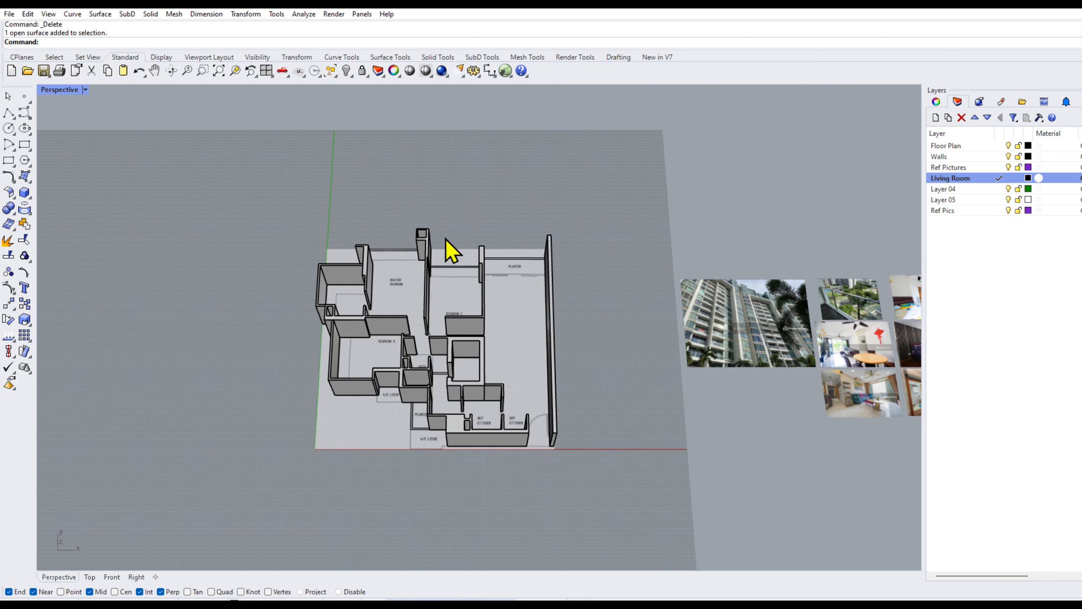
drag(259, 188, 629, 539)
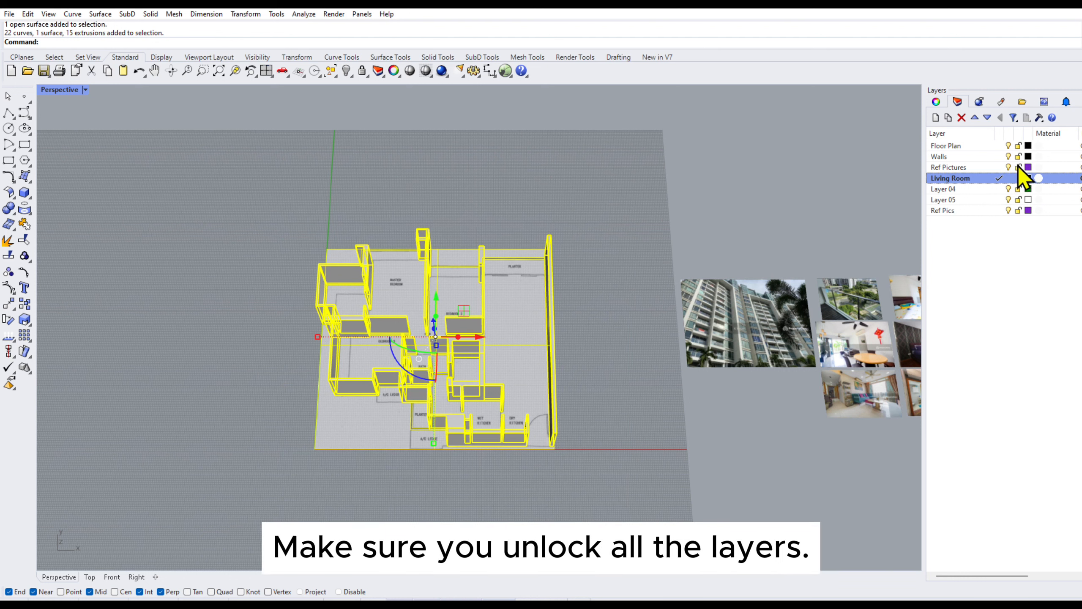
double_click(46, 90)
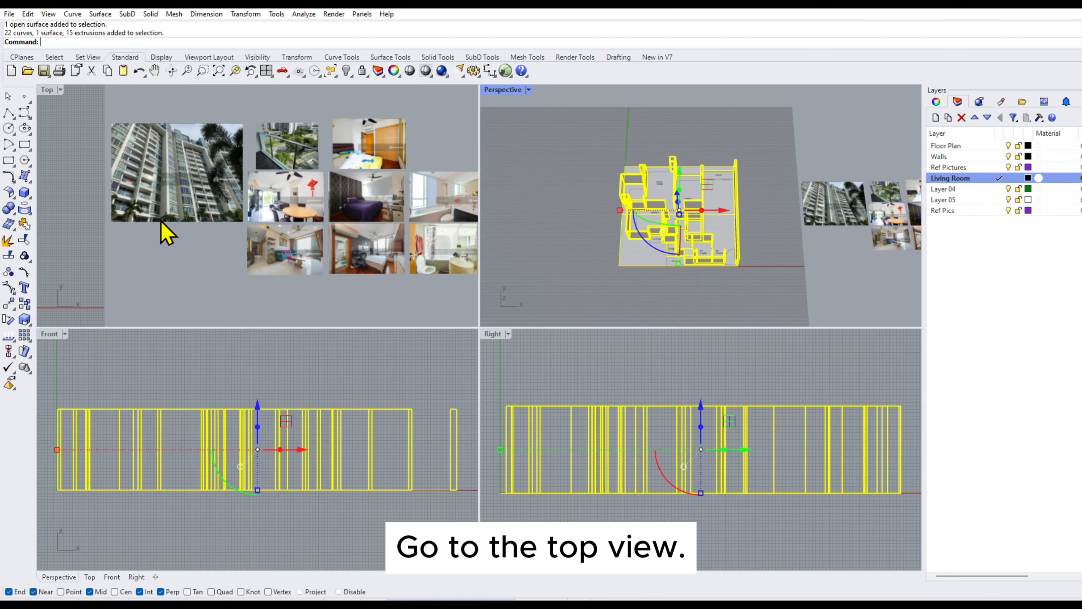
click(181, 230)
scroll(184, 230, down, 10)
right_drag(130, 249, 324, 256)
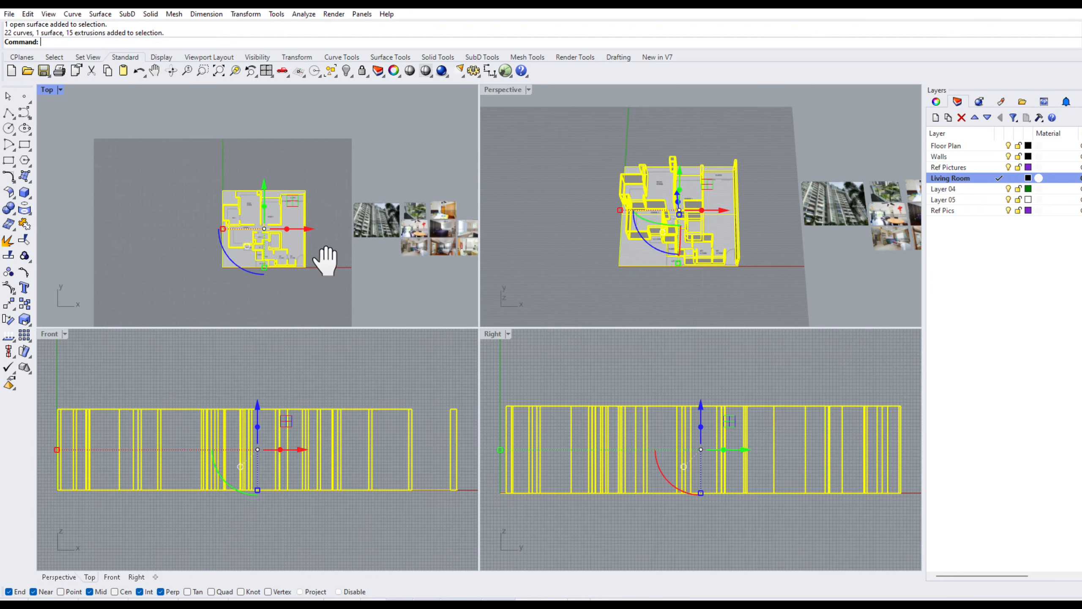
scroll(208, 274, up, 4)
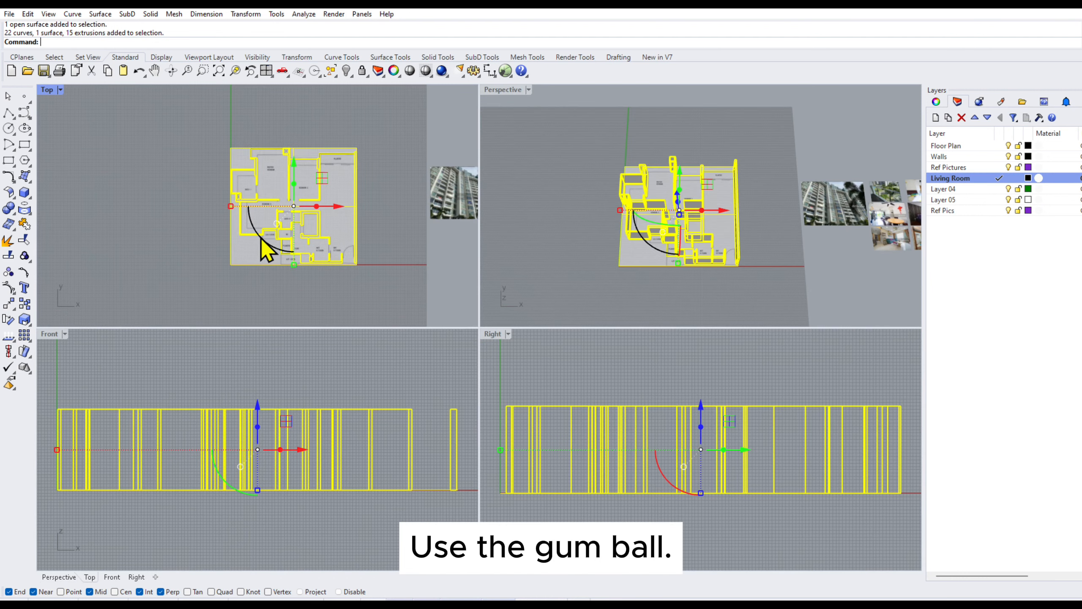
drag(261, 238, 273, 165)
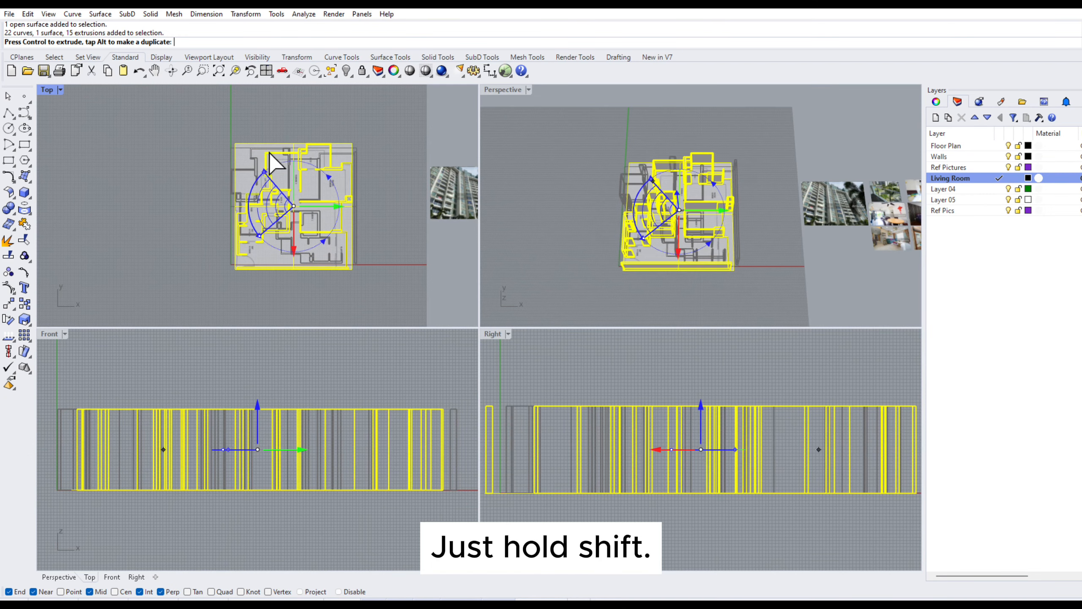
click(397, 274)
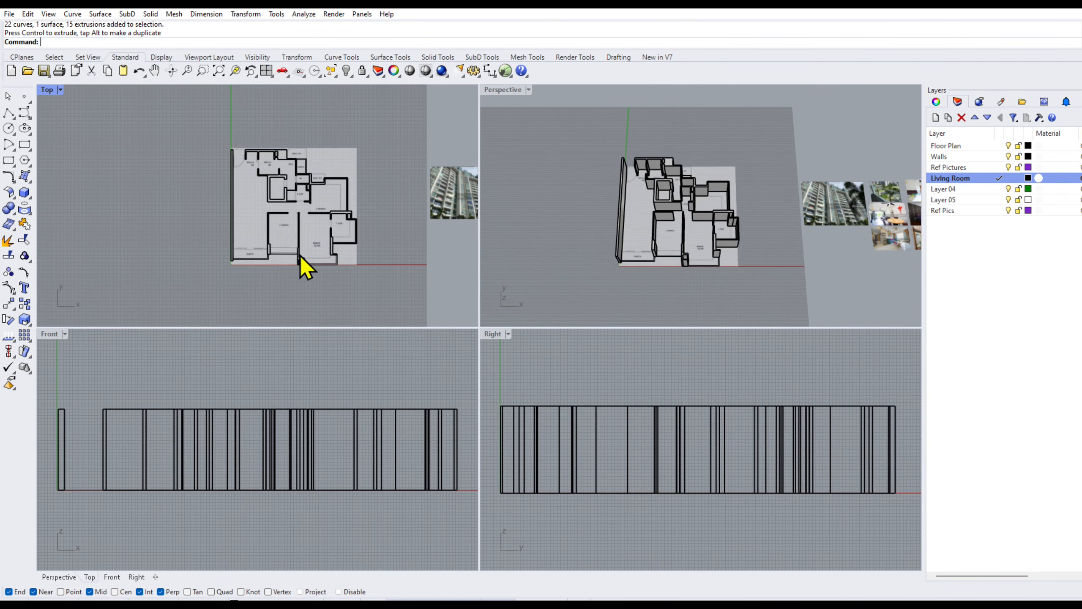
- Lock the Floor Plan layer and keep Living Room as the current layer
scroll(300, 260, up, 8)
scroll(375, 238, down, 5)
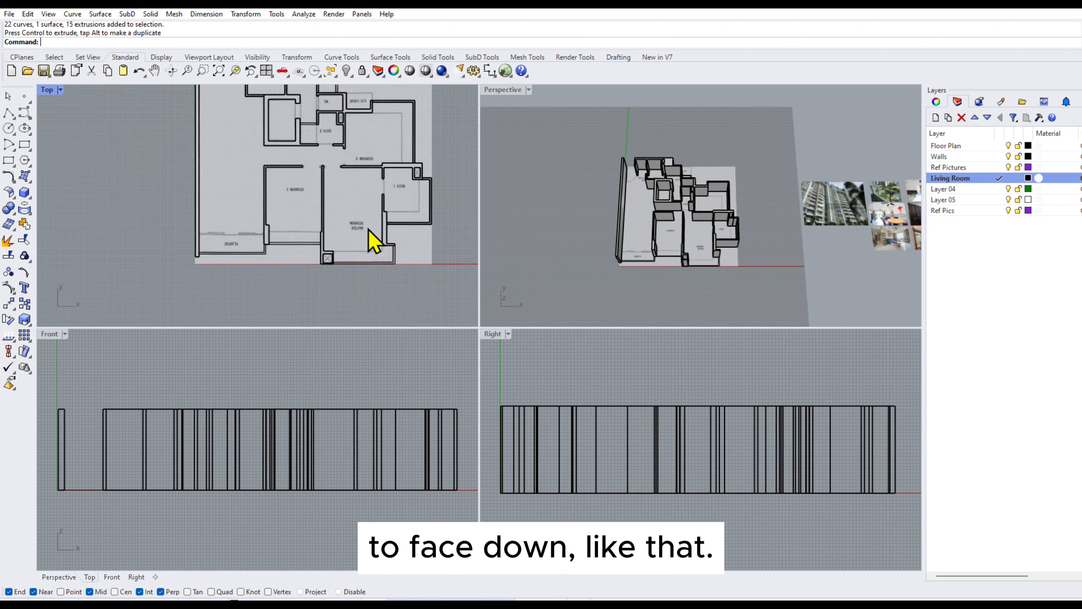
click(1019, 145)
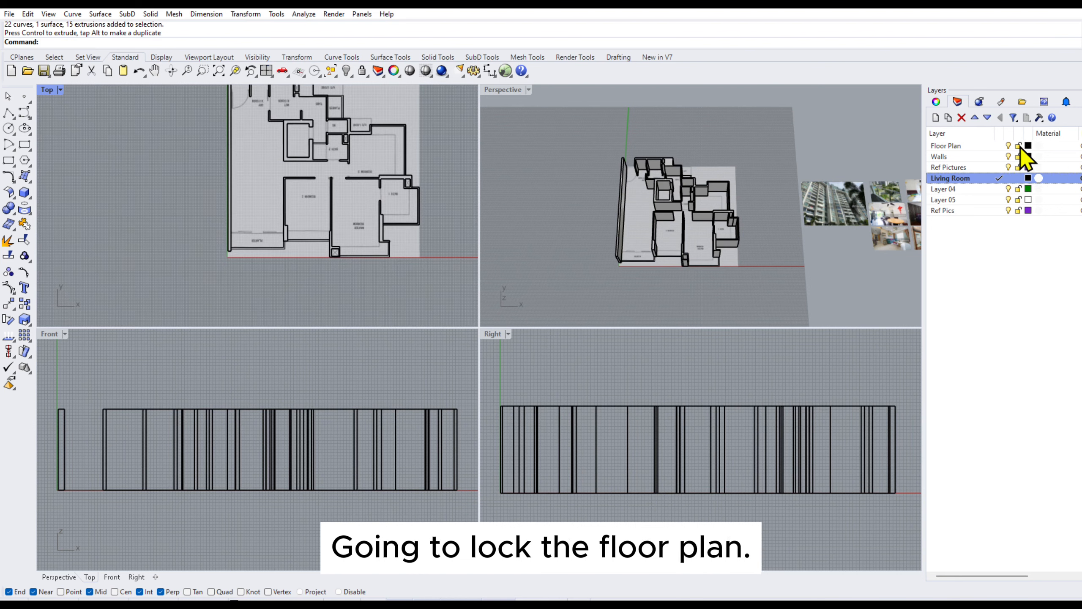
click(703, 237)
click(971, 178)
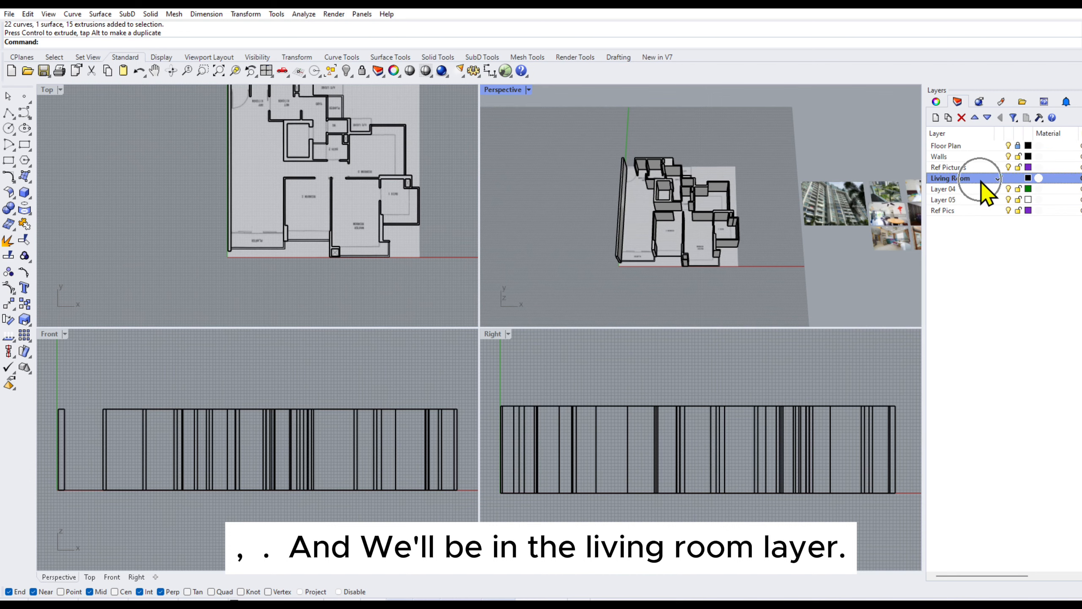
- Move the closed L-shaped curve along the planter's outer edge to the Living Room layer
double_click(501, 90)
scroll(425, 387, up, 3)
right_drag(425, 387, 356, 389)
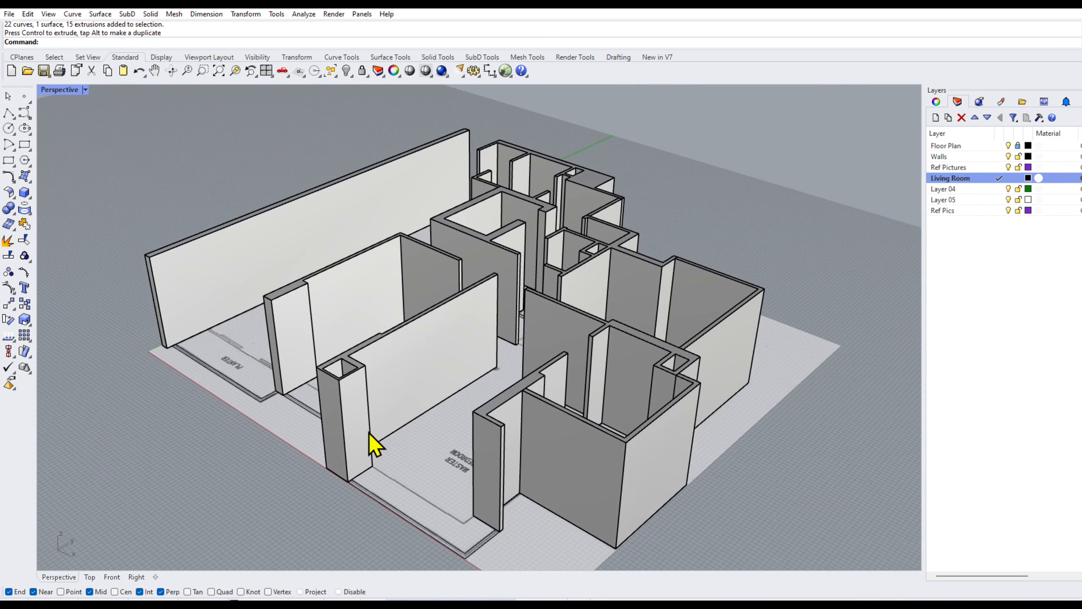
right_drag(369, 434, 465, 452)
scroll(356, 452, up, 8)
right_drag(609, 440, 512, 430)
shift+right_drag(366, 390, 490, 433)
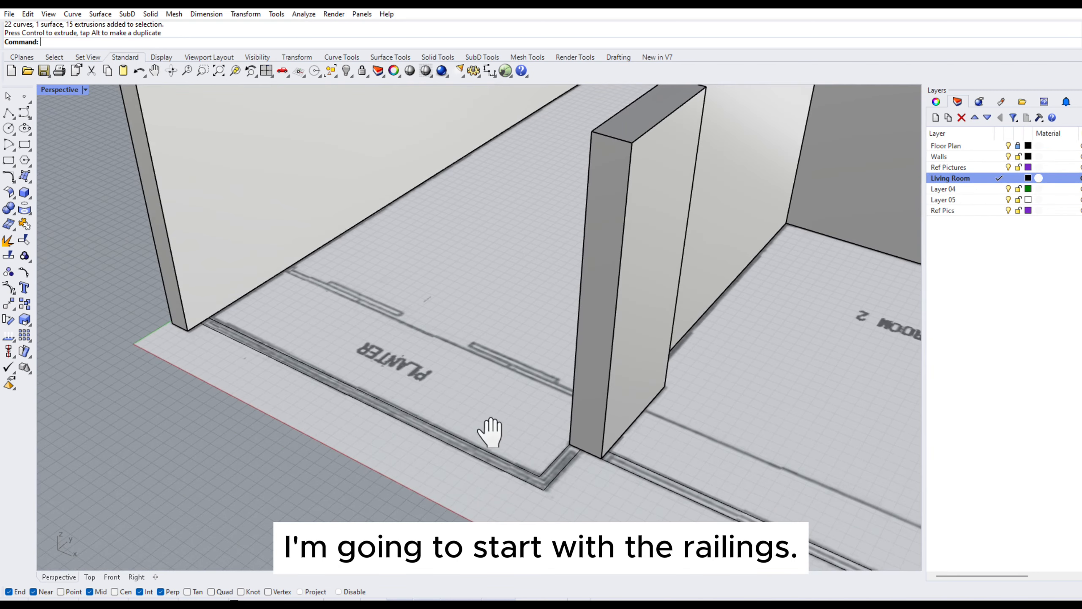
click(343, 405)
right_drag(241, 403, 434, 430)
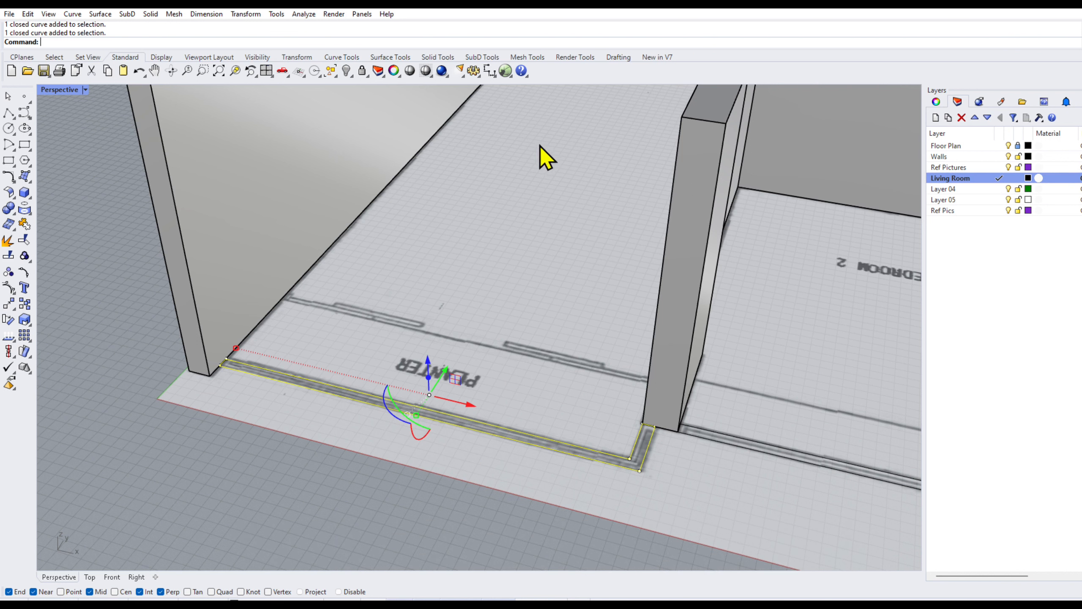
click(383, 76)
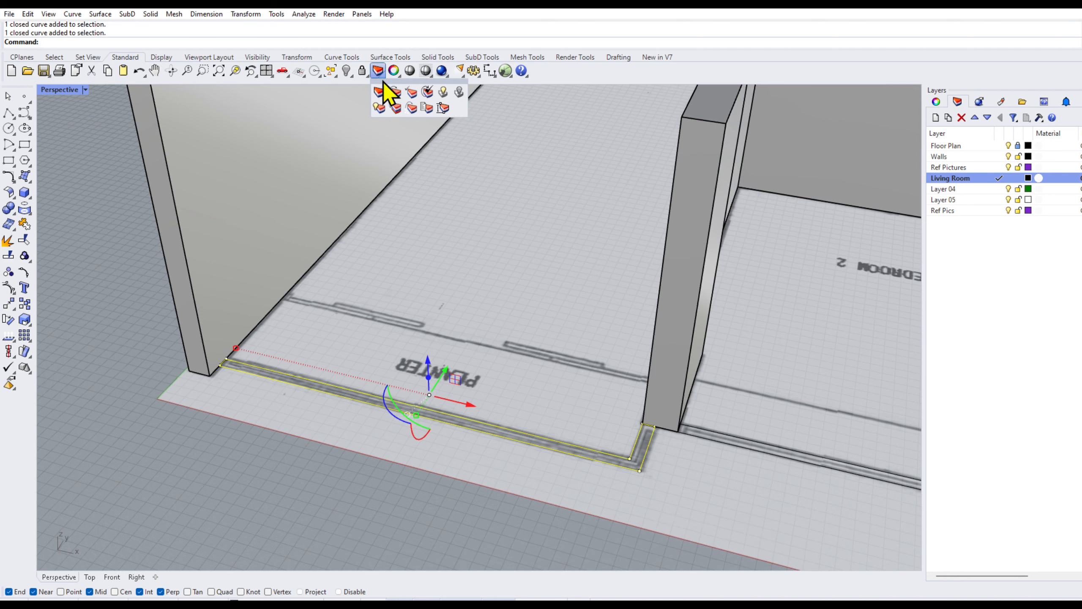
click(395, 92)
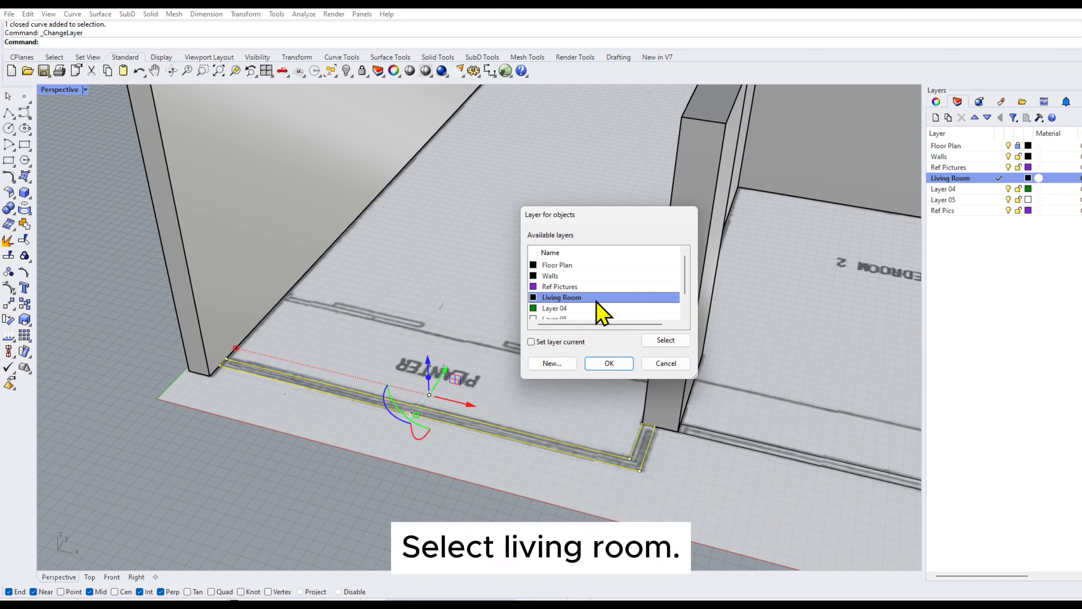
click(598, 365)
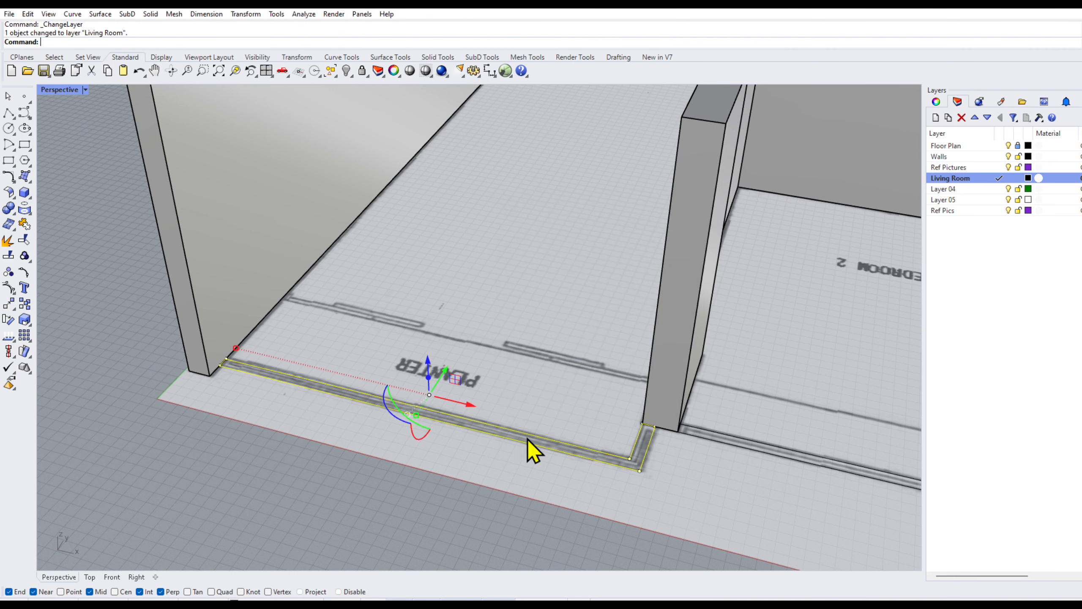
click(398, 513)
- Extrude the L-shaped planter edge curve straight up 100 mm as a solid kerb
click(357, 402)
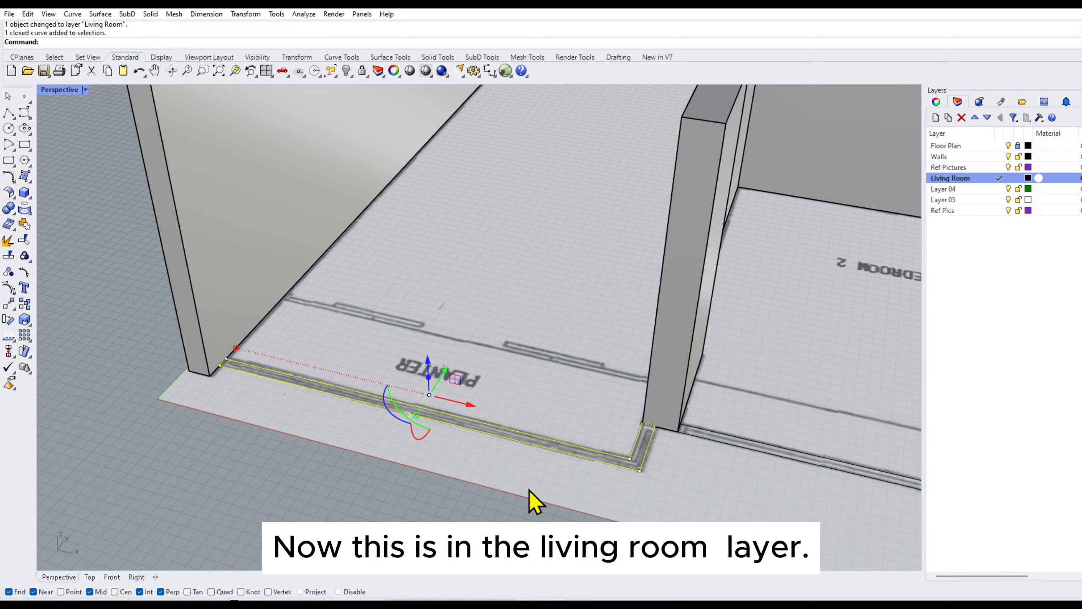
scroll(428, 475, up, 5)
click(147, 16)
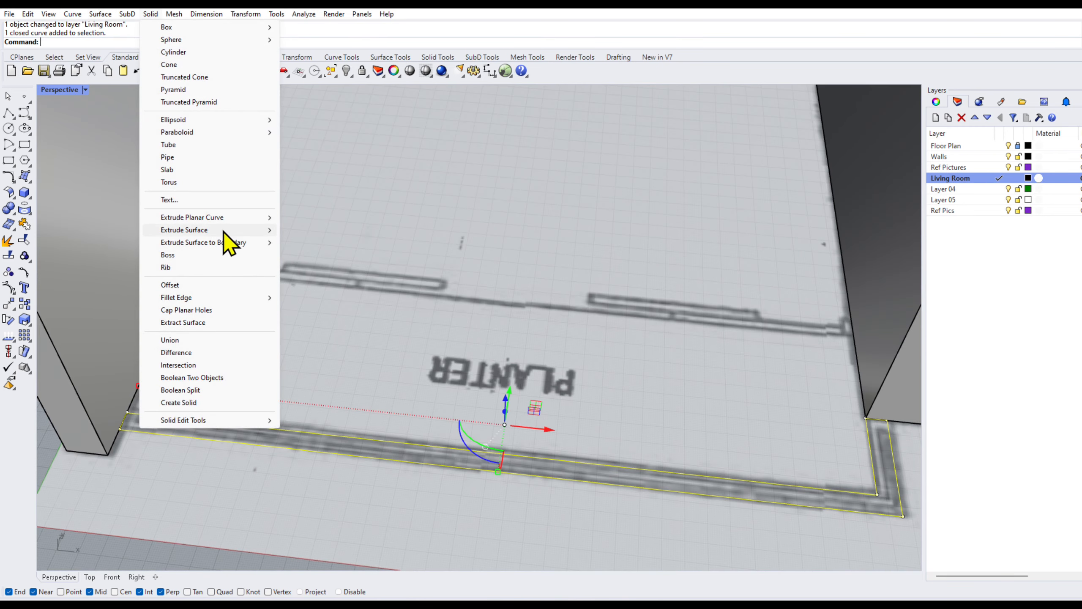
mouse_move(225, 216)
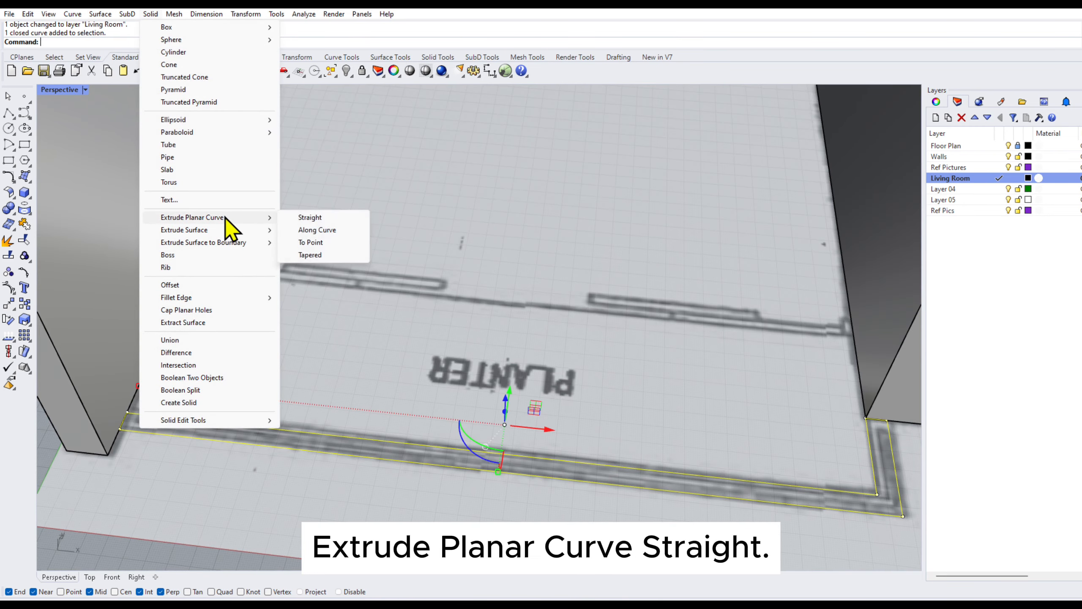
click(313, 217)
text(100)
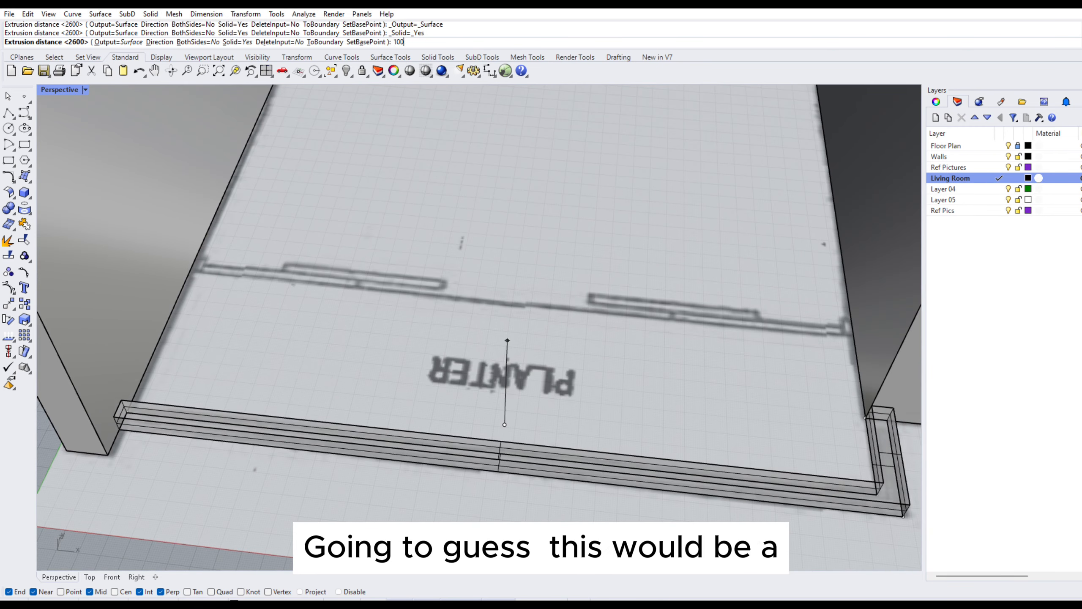
key(Return)
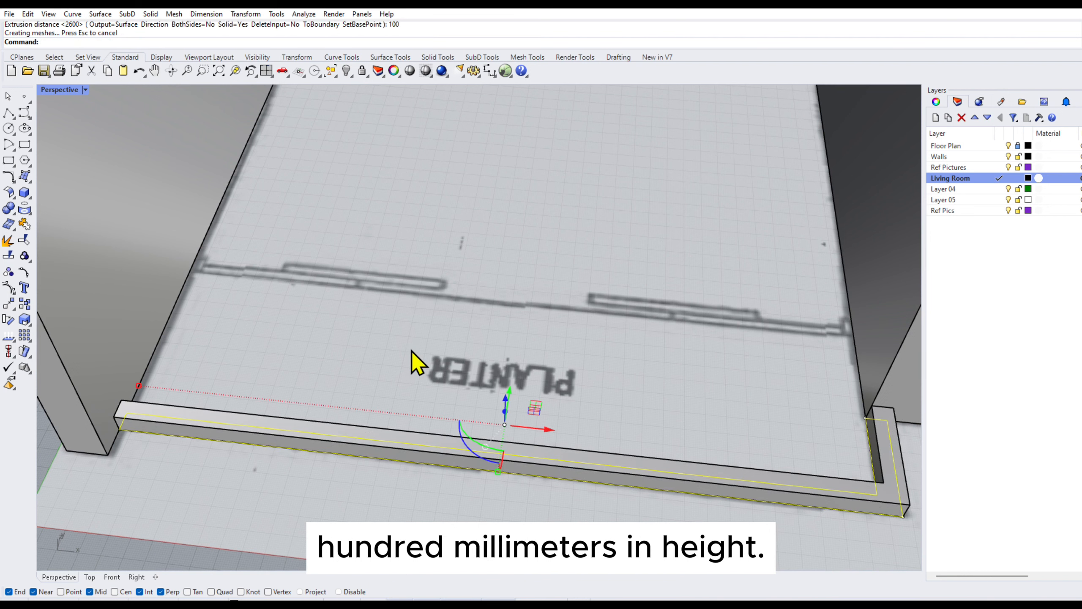
scroll(412, 363, down, 5)
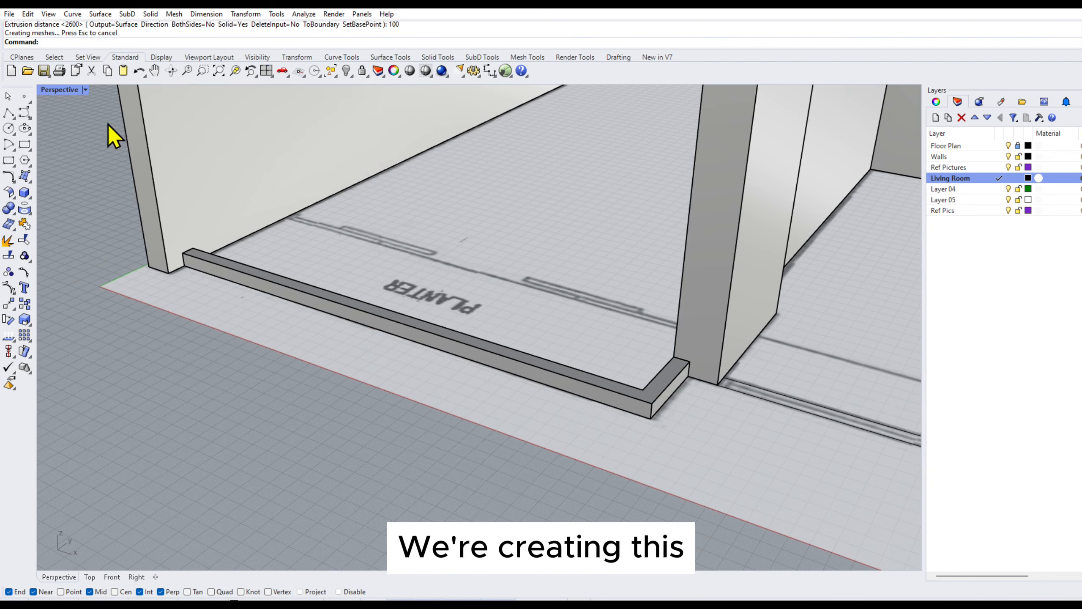
- Draw polyline centre lines on top of the planter kerb, along its long side and its short return at the bedroom wall
double_click(67, 92)
scroll(308, 219, down, 6)
right_drag(339, 212, 285, 217)
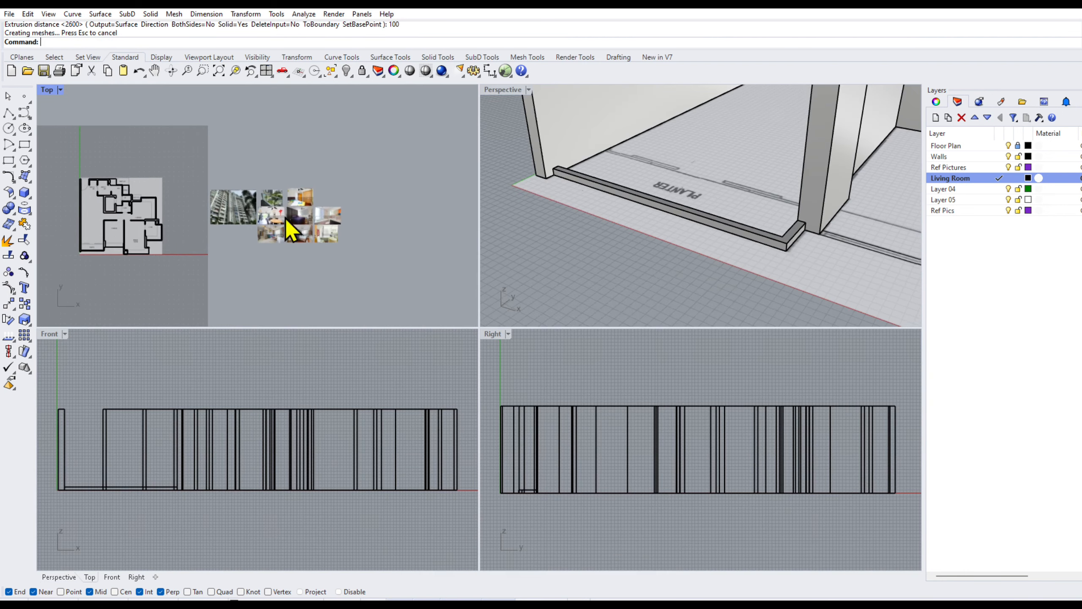
scroll(286, 220, up, 10)
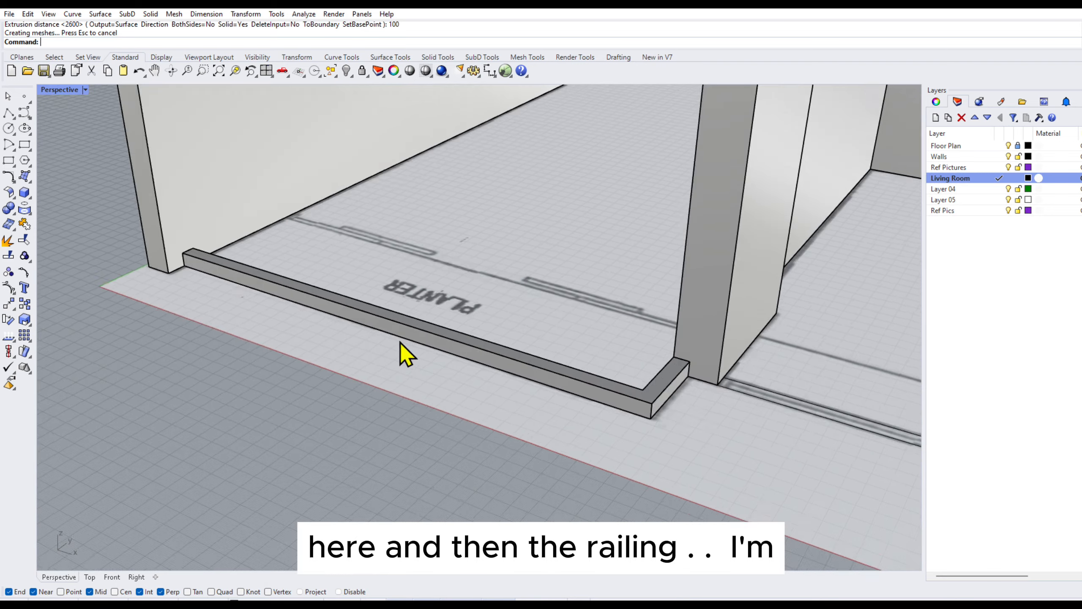
click(320, 336)
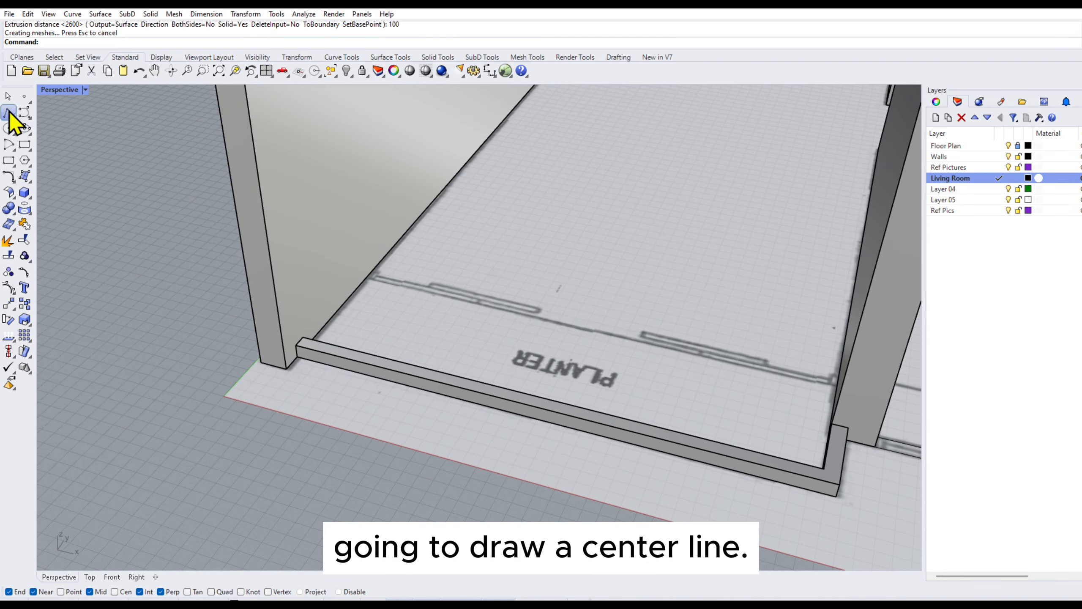
click(8, 113)
scroll(314, 367, up, 5)
click(263, 305)
scroll(263, 305, down, 4)
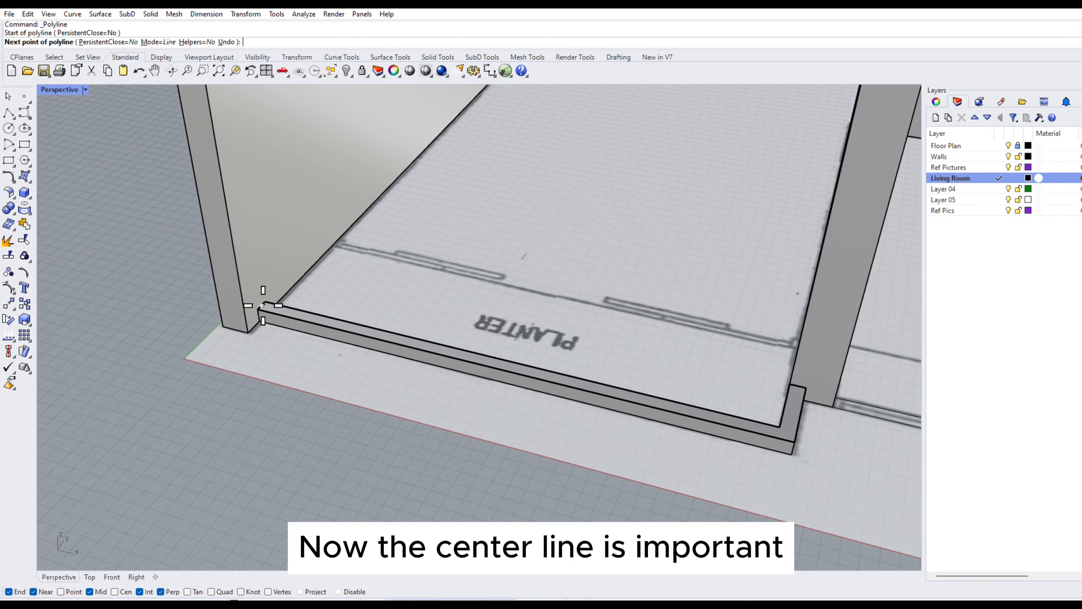
click(801, 434)
key(Return)
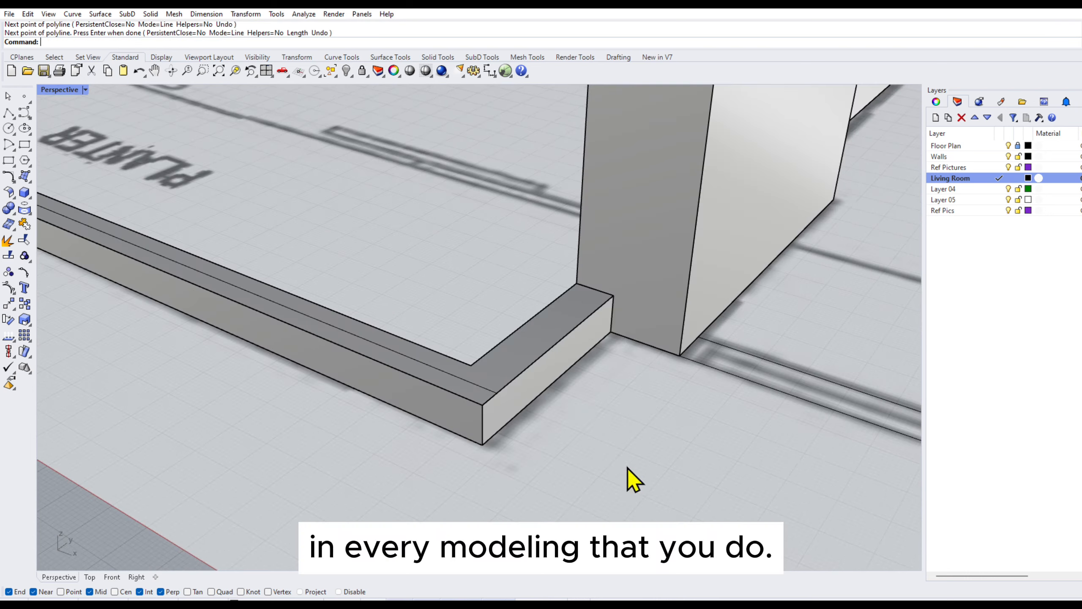
key(Return)
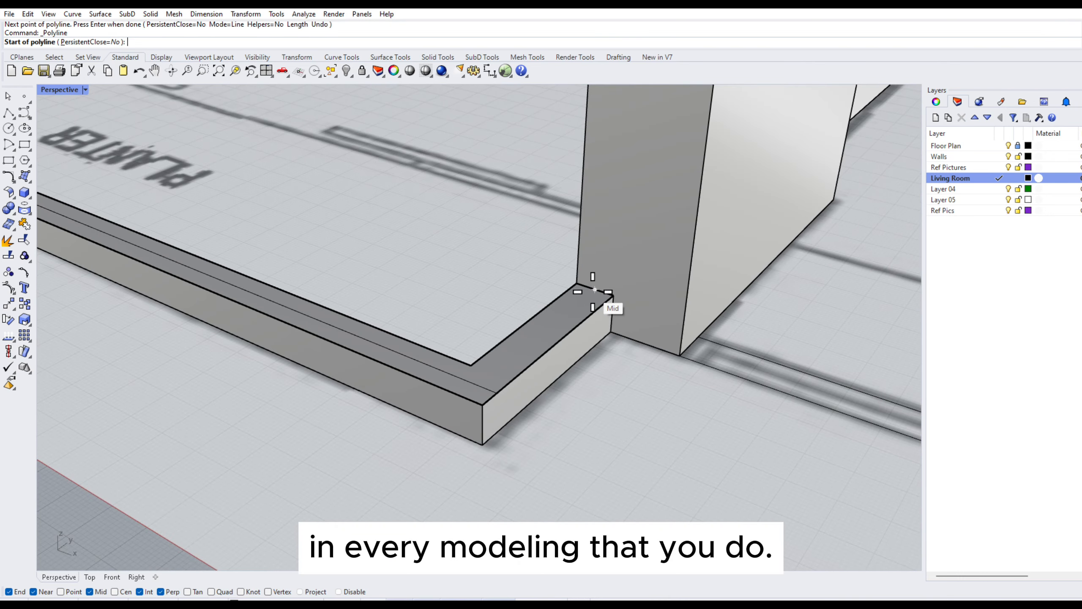
click(595, 290)
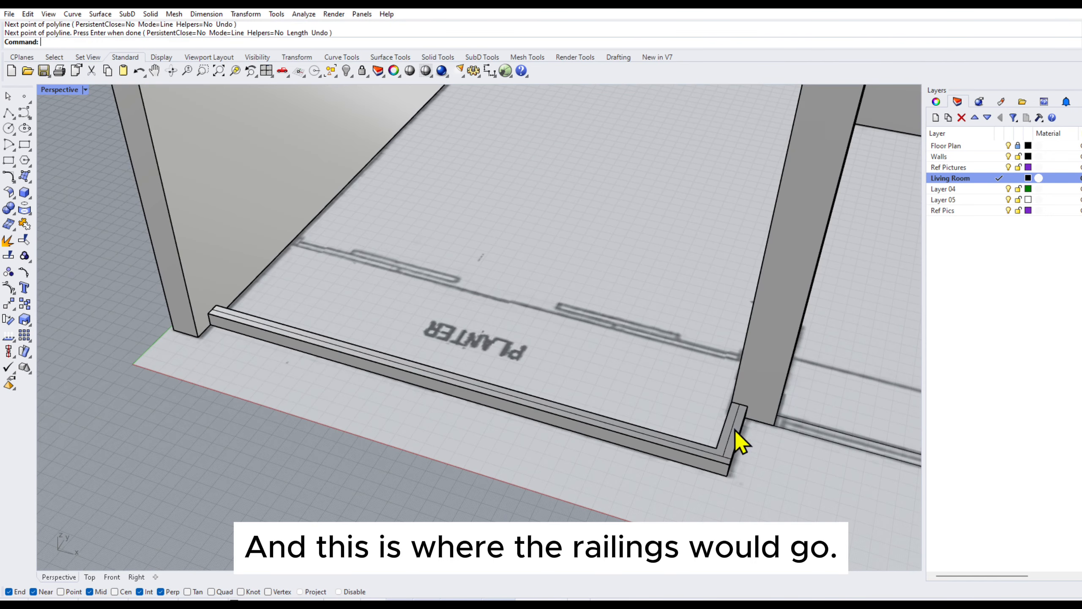
- Measure the length of the planter kerb's long side from its outer corner to the wall with a linear dimension
scroll(655, 452, up, 3)
scroll(628, 416, down, 3)
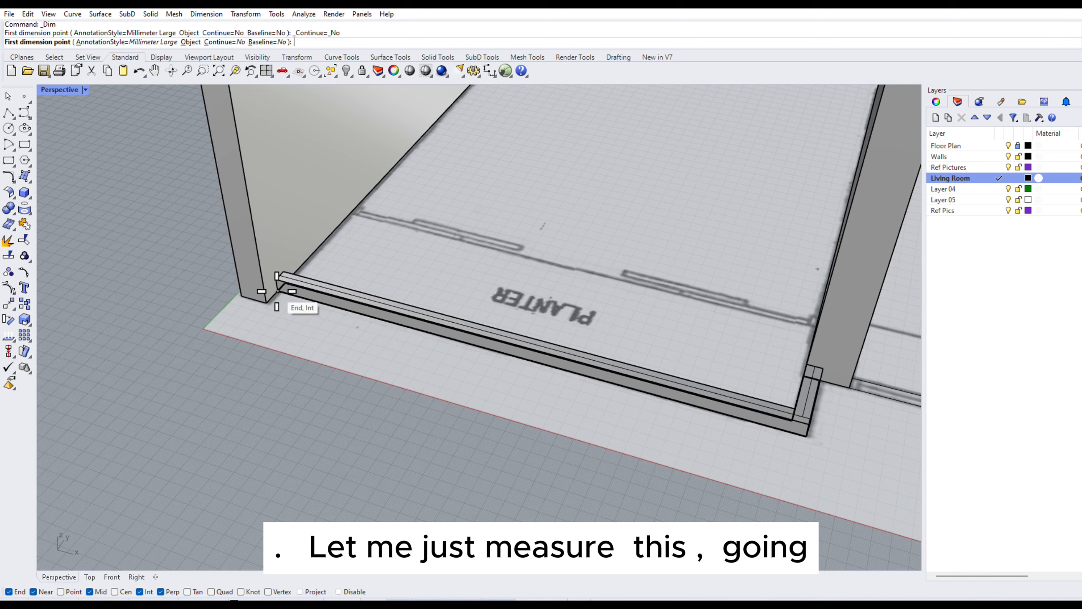
click(803, 417)
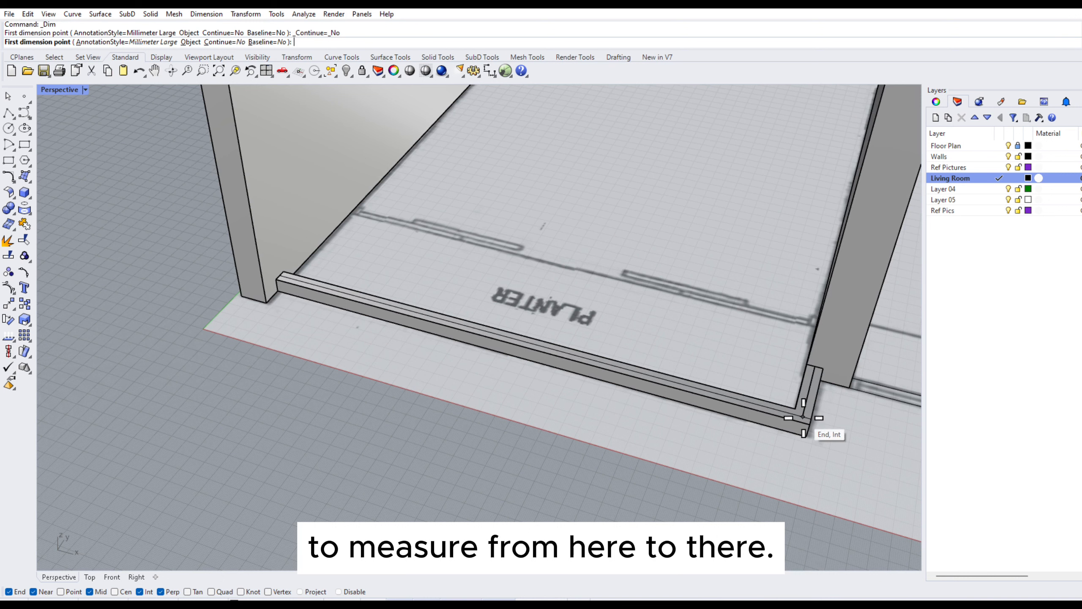
click(280, 284)
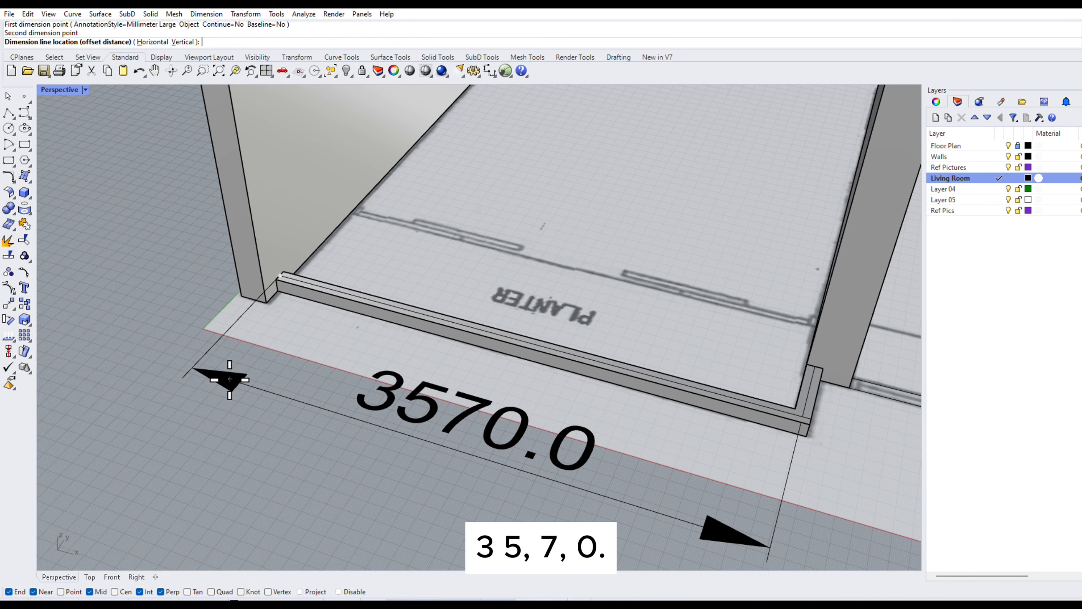
key(Escape)
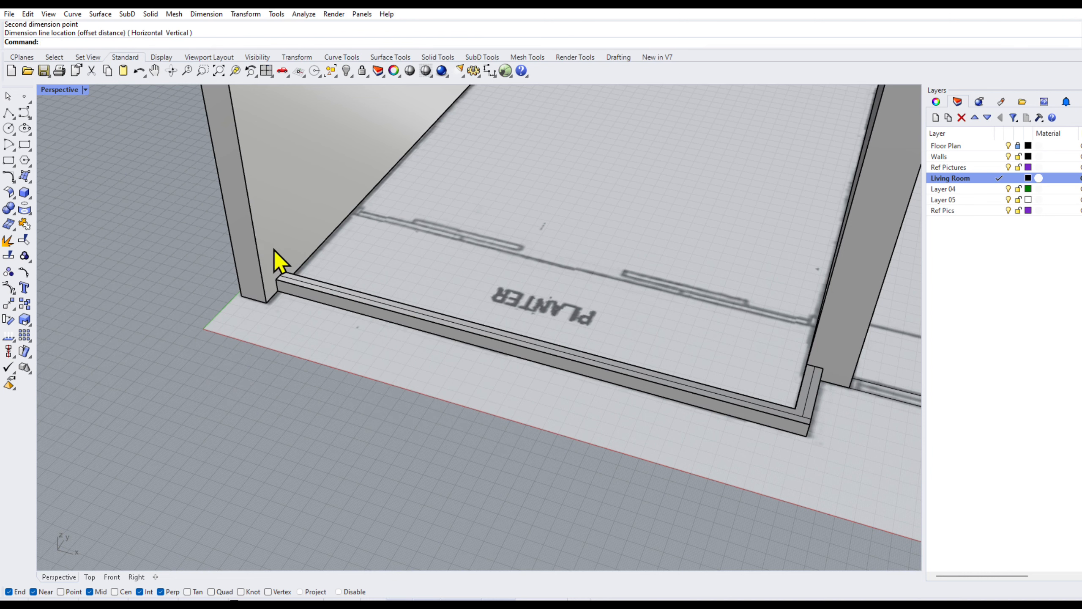
- Draw a 25 x 75 mm centre-based rectangle on the kerb's centre line near the end at the living room wall
scroll(304, 283, up, 3)
scroll(282, 278, up, 3)
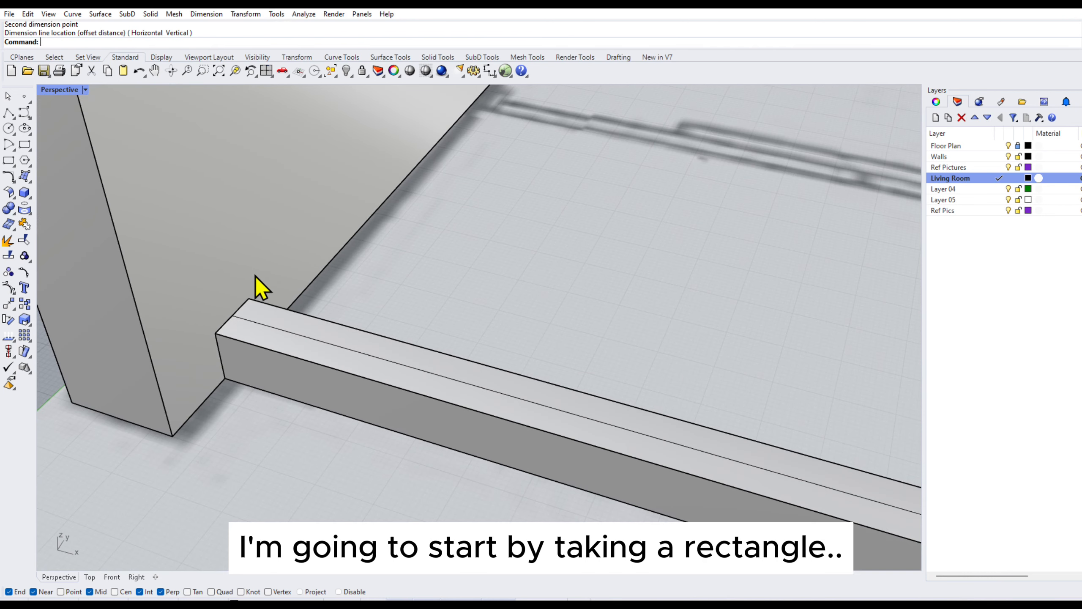
scroll(256, 280, up, 2)
click(9, 160)
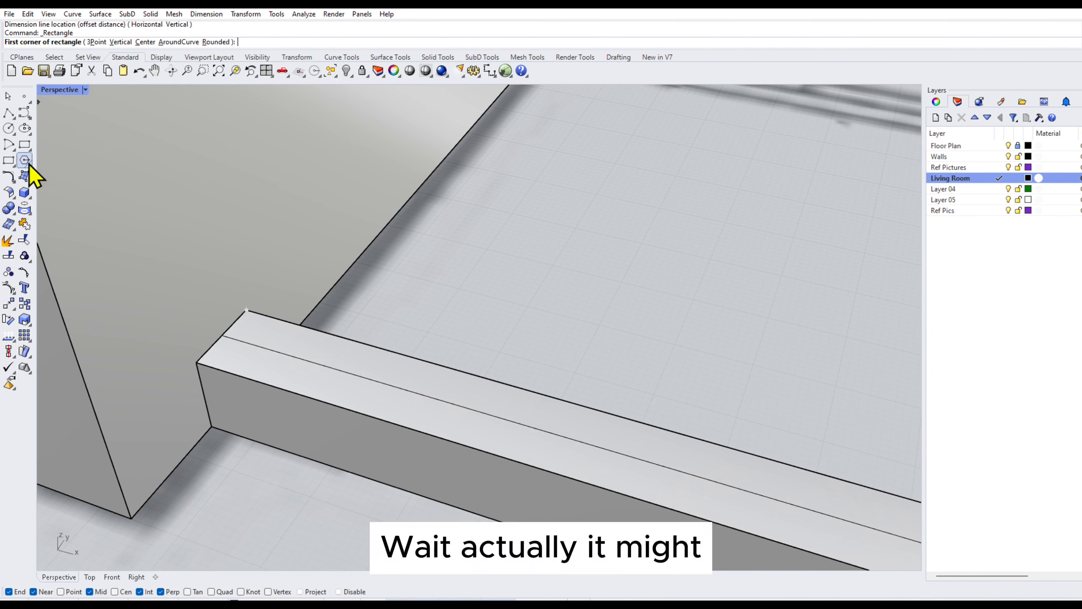
click(30, 150)
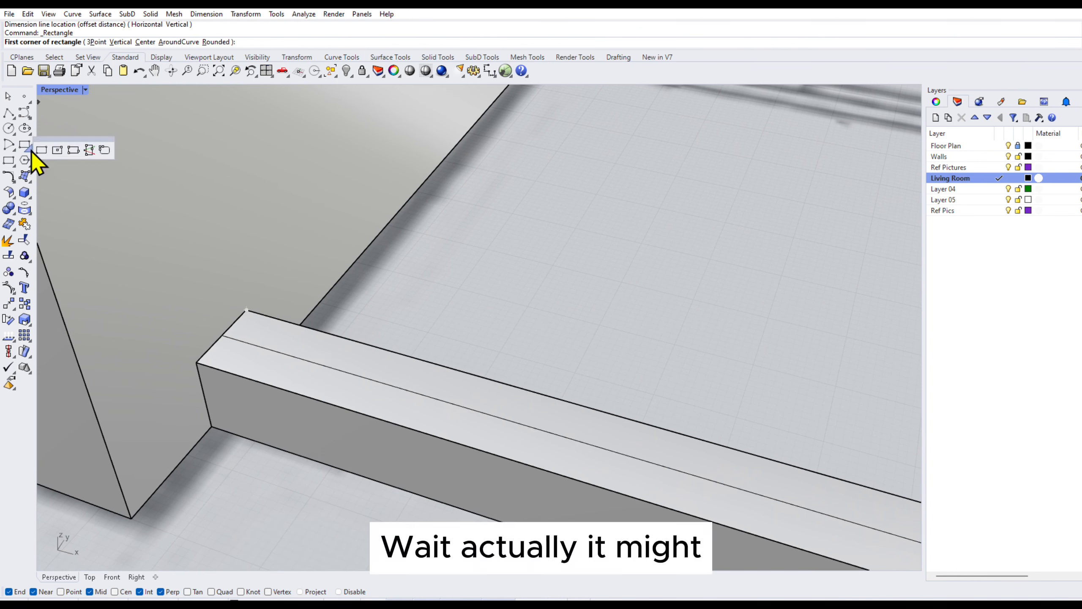
click(57, 150)
click(259, 335)
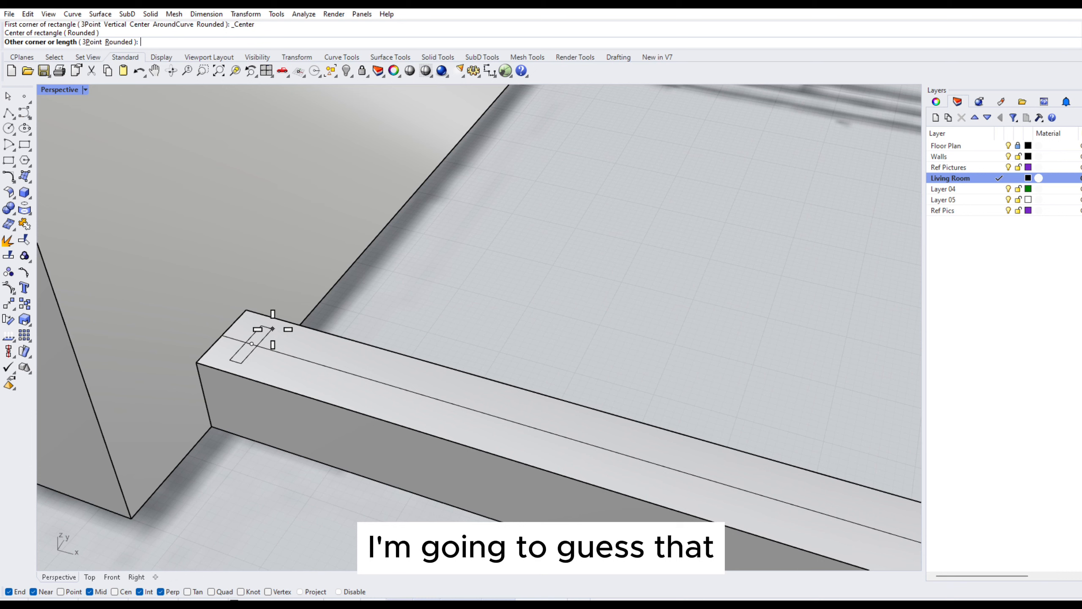
text(25)
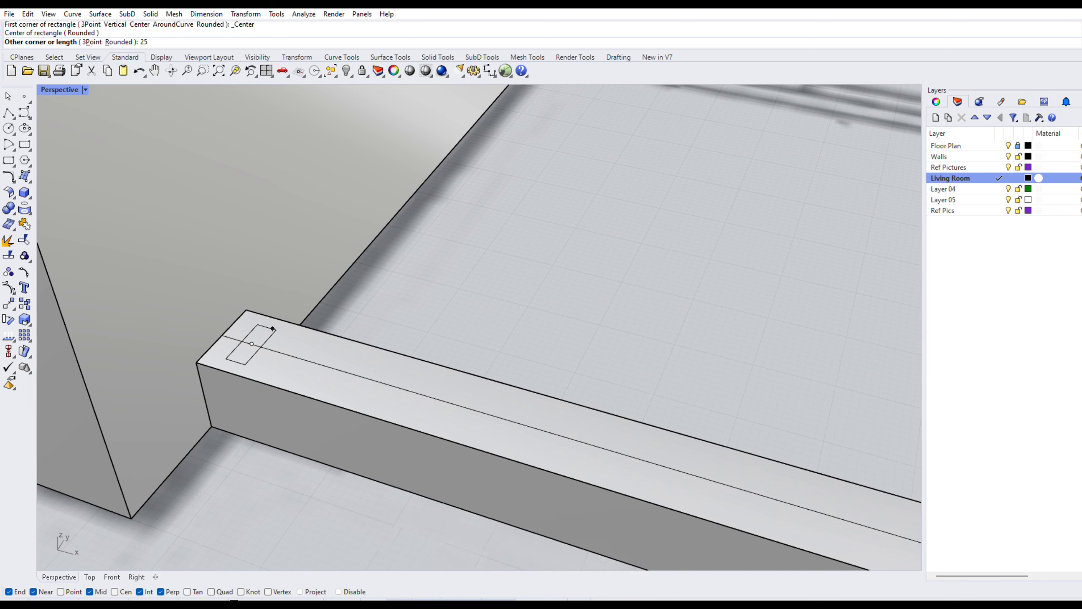
text(15)
key(BackSpace)
key(BackSpace)
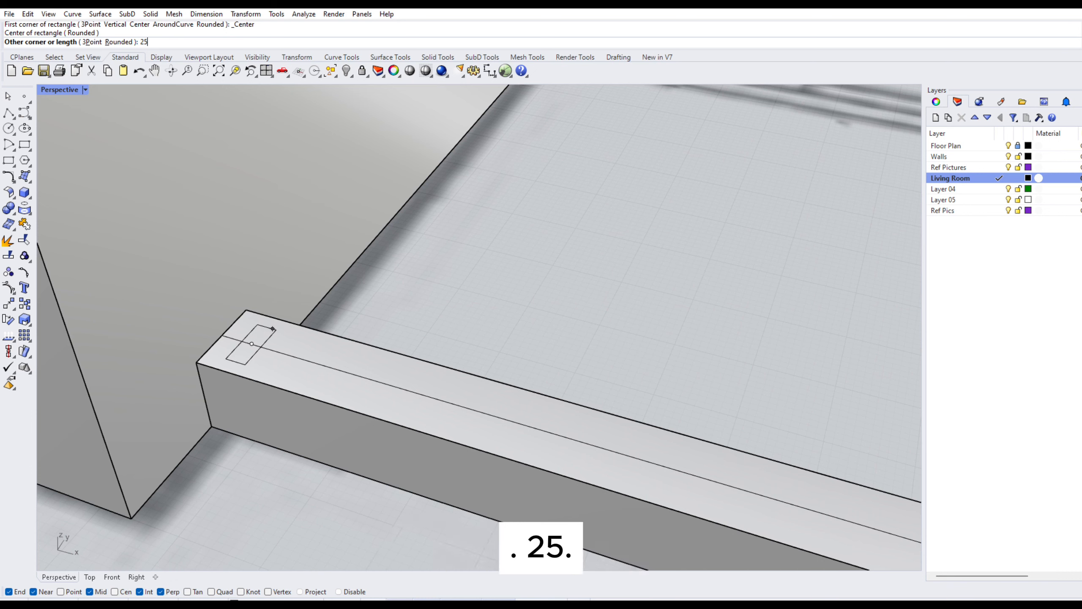
key(Return)
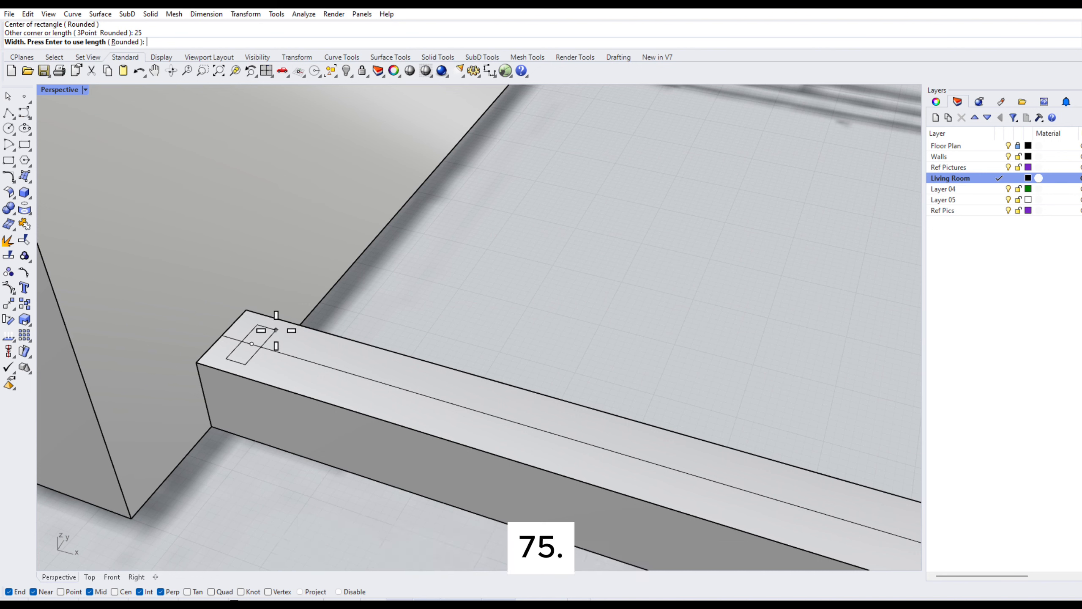
text(75)
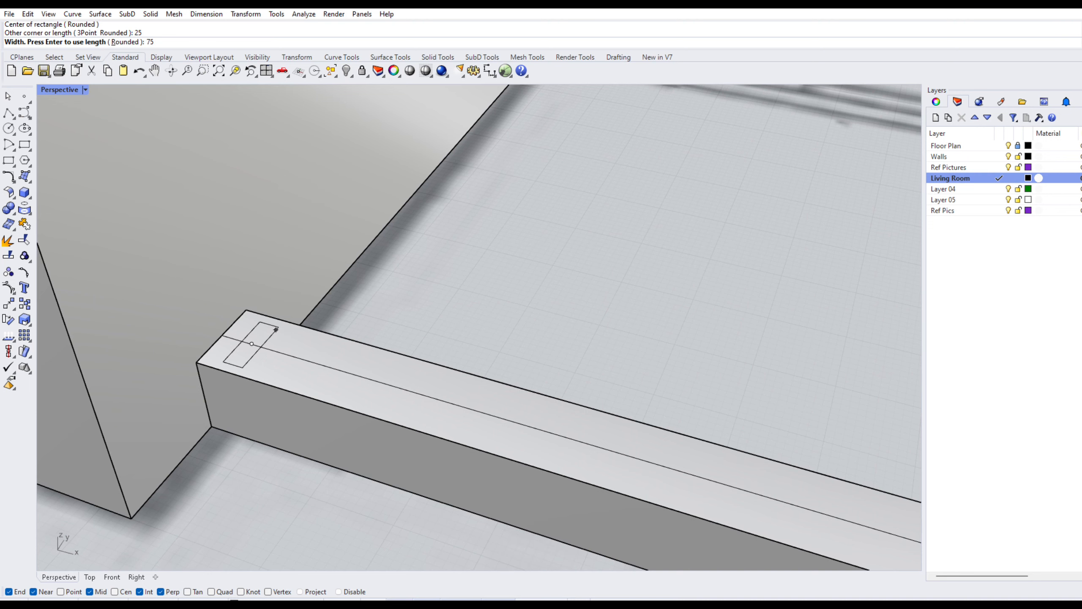
key(Return)
- Move the post rectangle from the midpoint of its wall-side edge to the end of the kerb's centre line at the wall
click(272, 338)
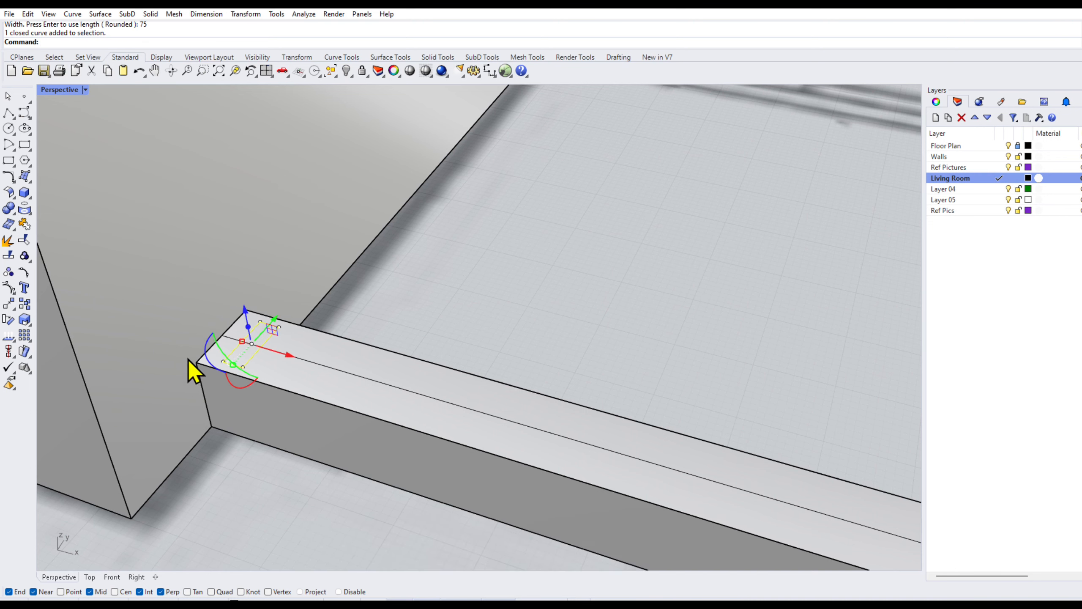
scroll(273, 350, up, 5)
scroll(354, 333, down, 3)
text(Move)
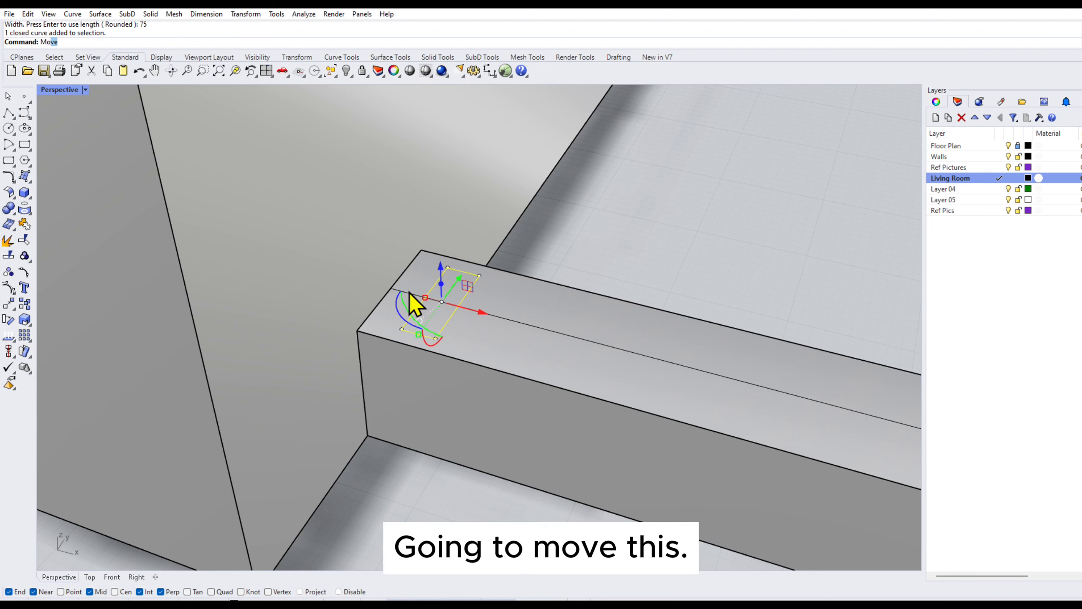
key(Return)
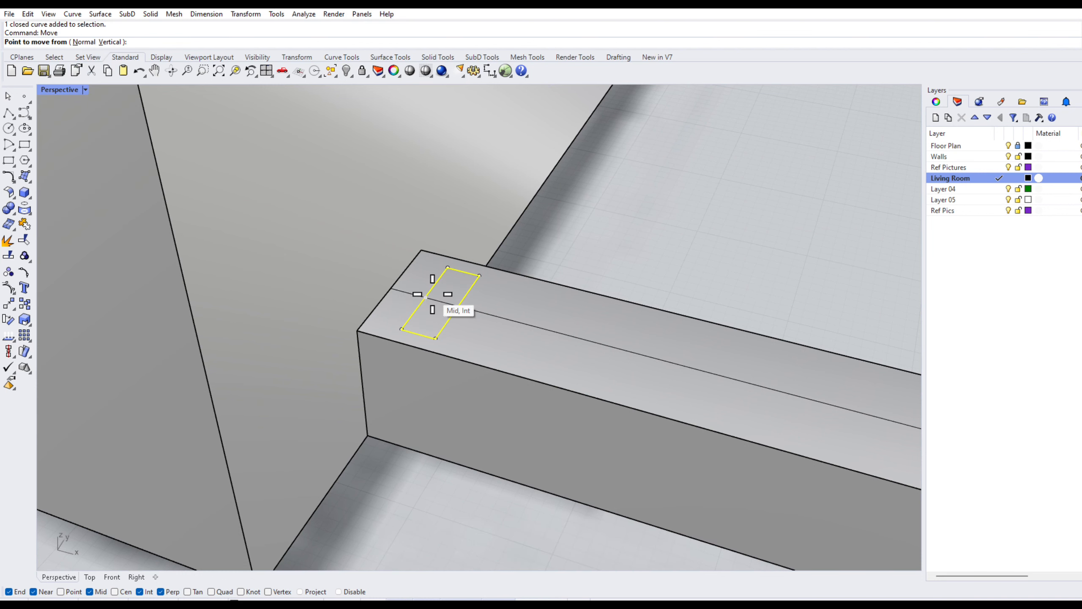
click(426, 297)
click(390, 289)
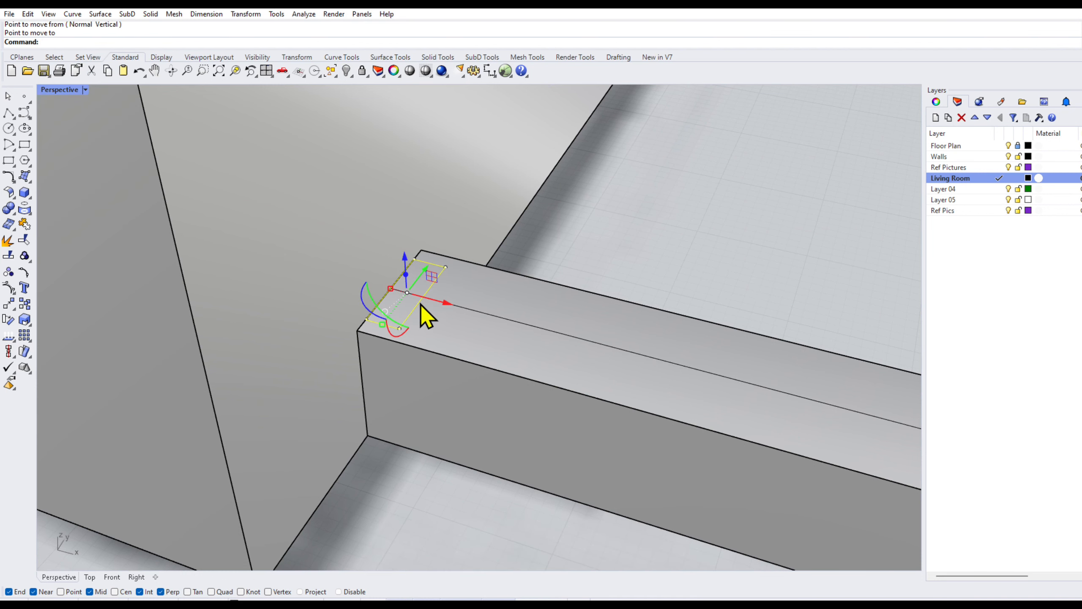
- Check the wall gap in the reference picture and shift the post rectangle 20 mm along the kerb away from the wall
scroll(375, 346, down, 5)
double_click(66, 91)
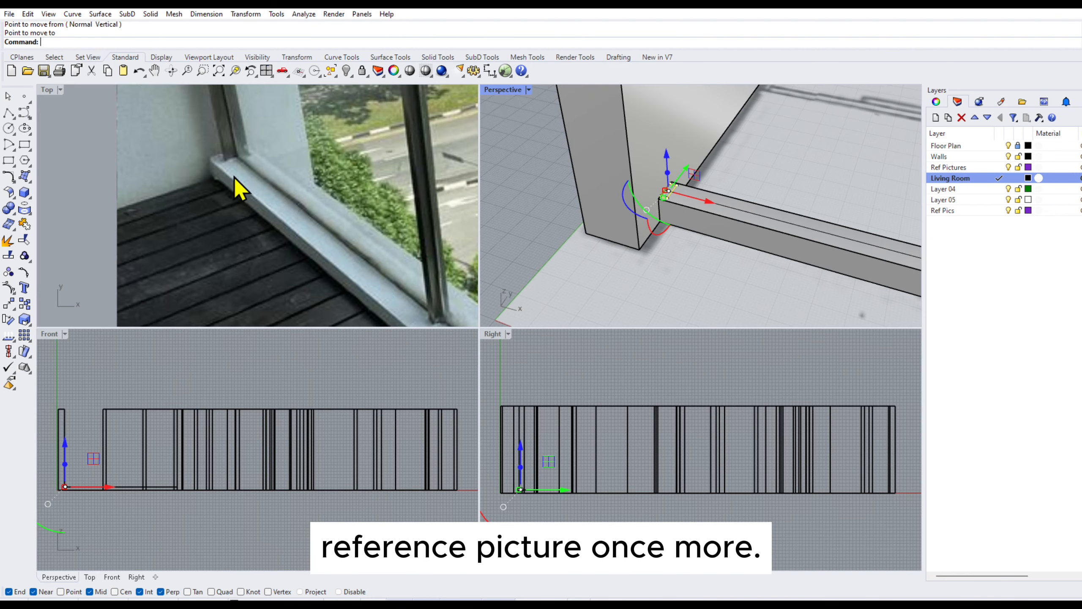
scroll(206, 152, up, 3)
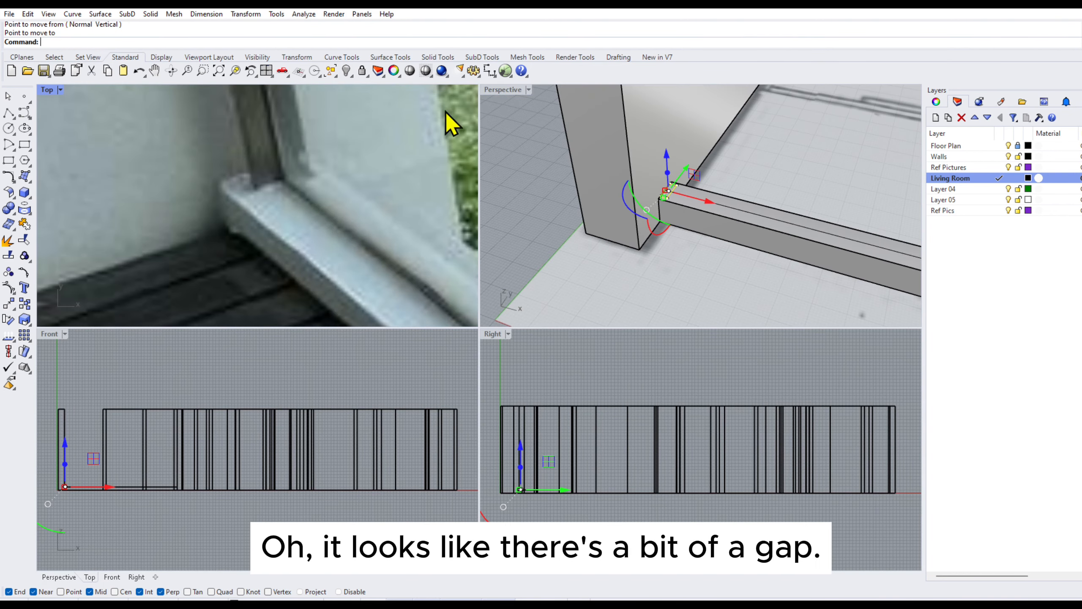
double_click(502, 89)
scroll(336, 335, up, 3)
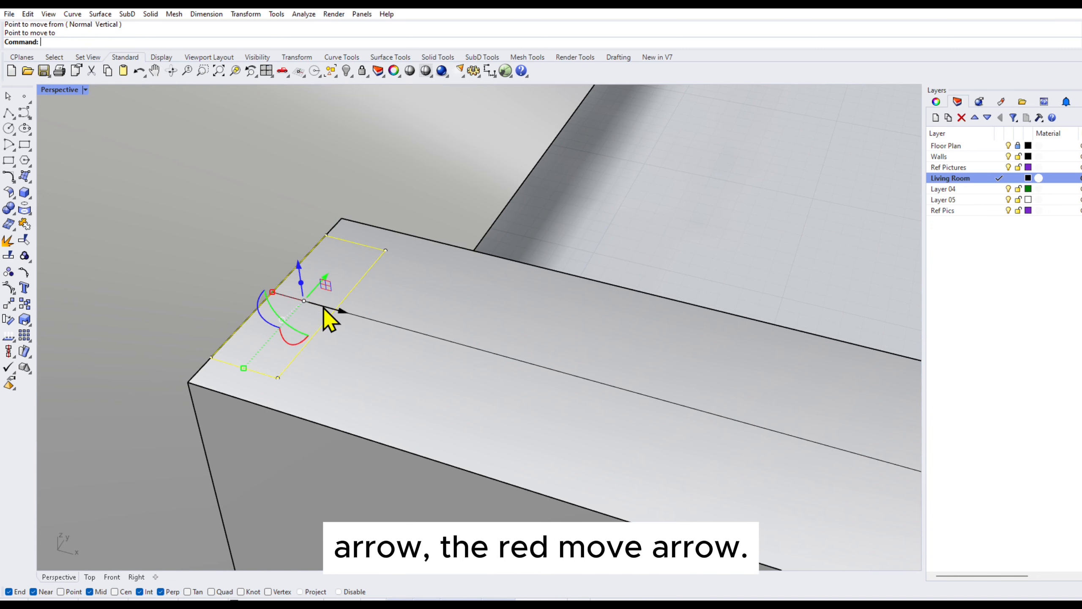
click(324, 309)
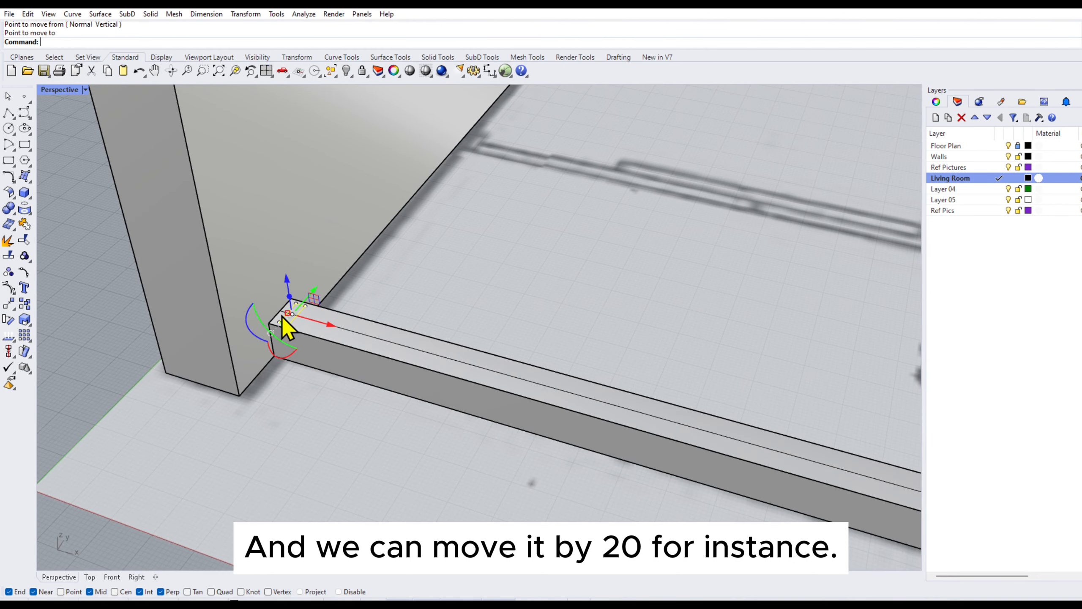
click(107, 314)
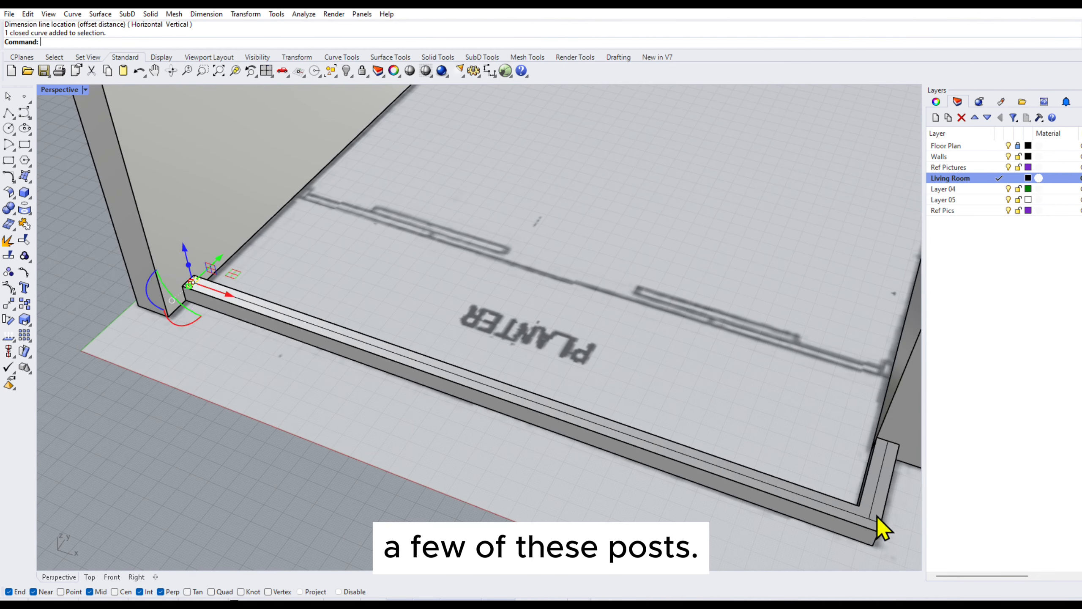
- Check the posts in the reference picture and set up a rectangular array of the post rectangle, 4 in X at 1200 mm spacing
double_click(76, 91)
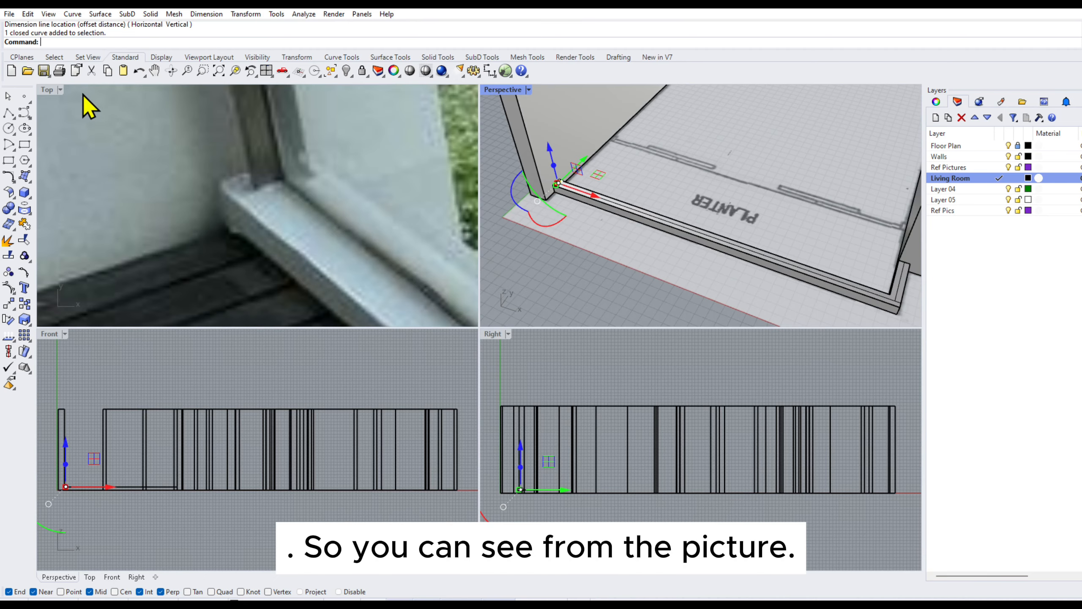
double_click(51, 91)
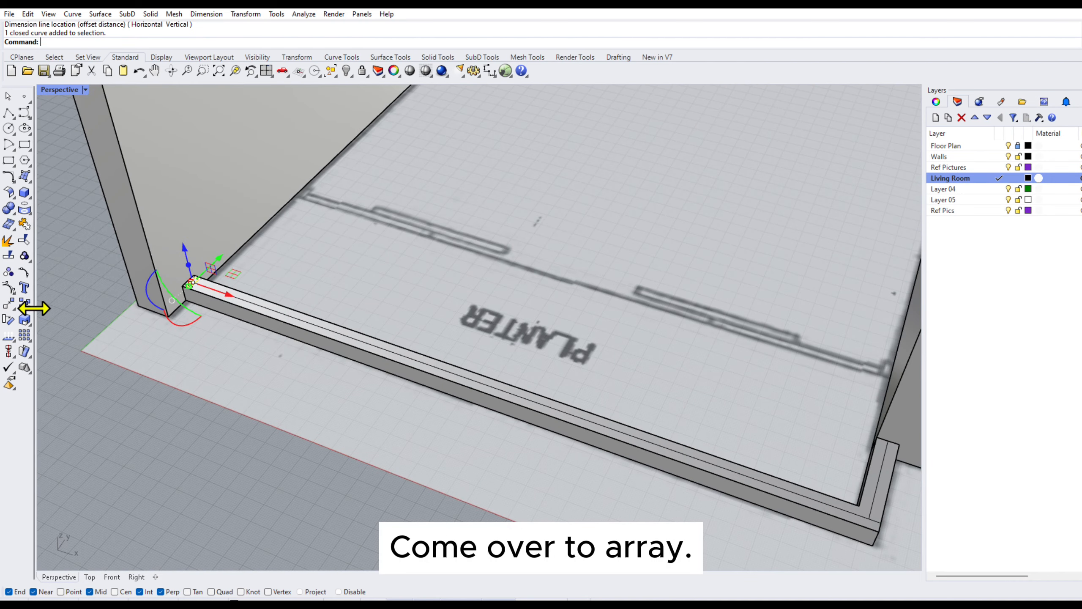
click(11, 305)
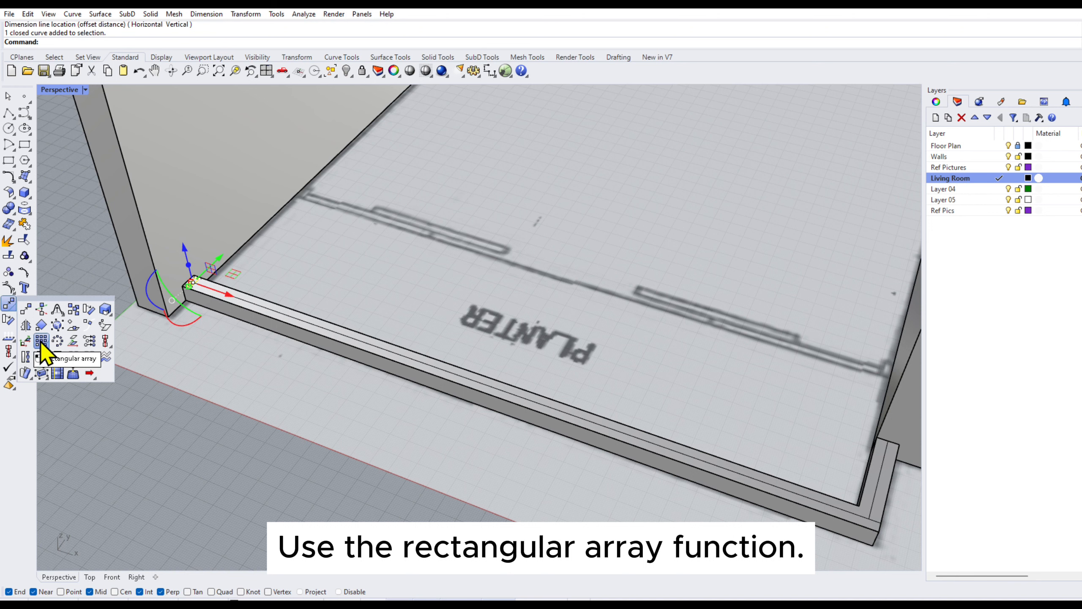
click(42, 341)
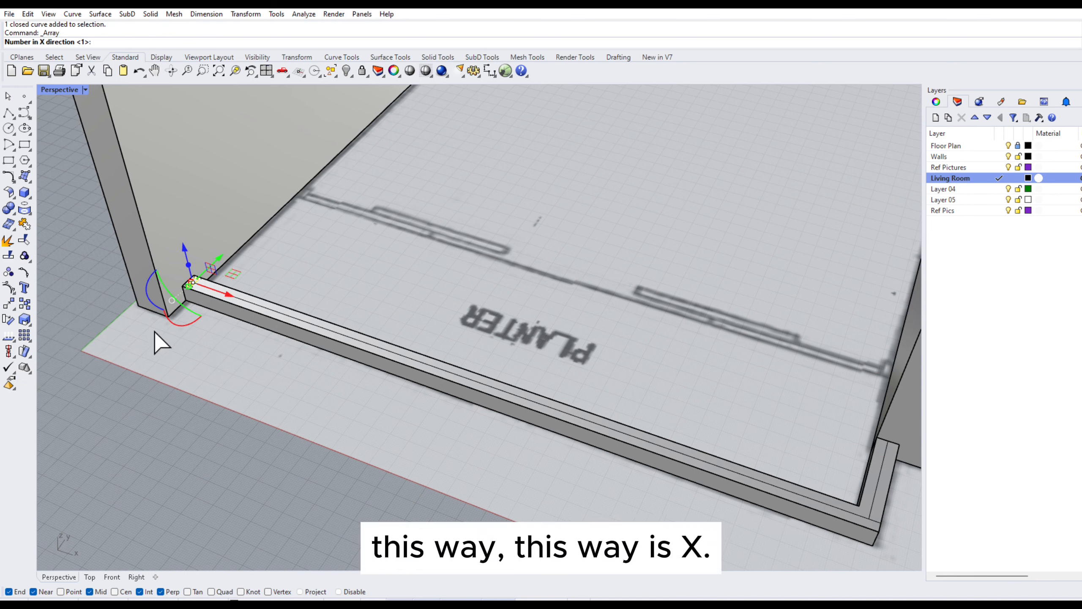
text(4)
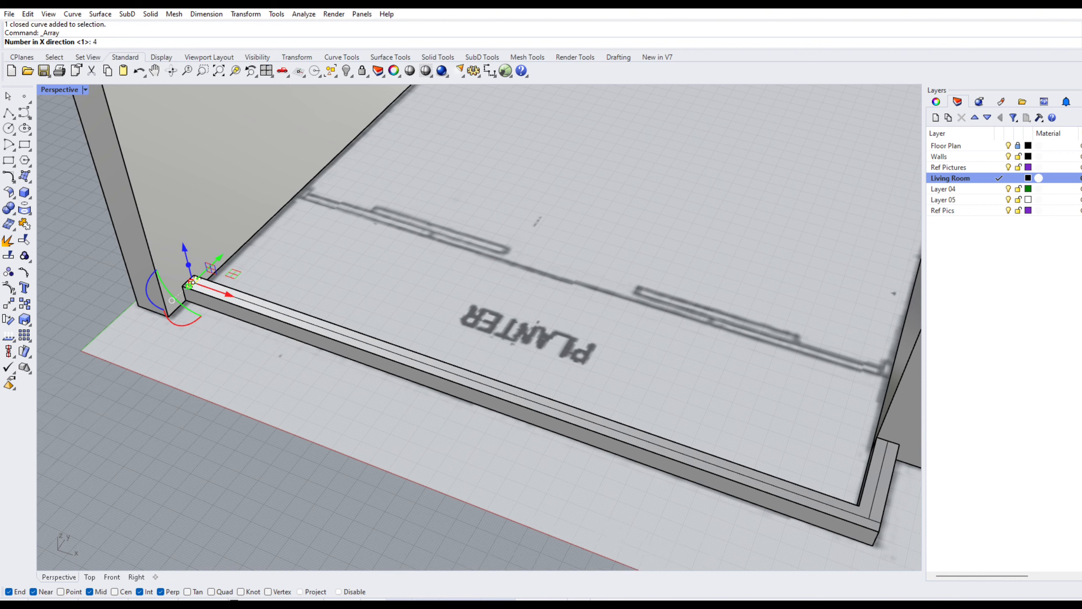
key(Return)
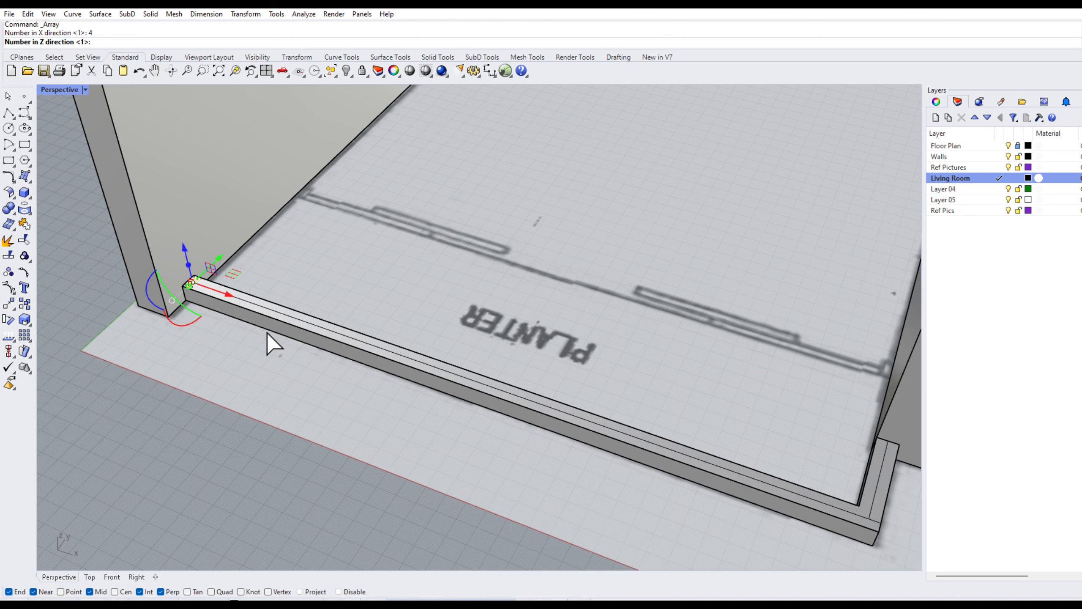
key(Return)
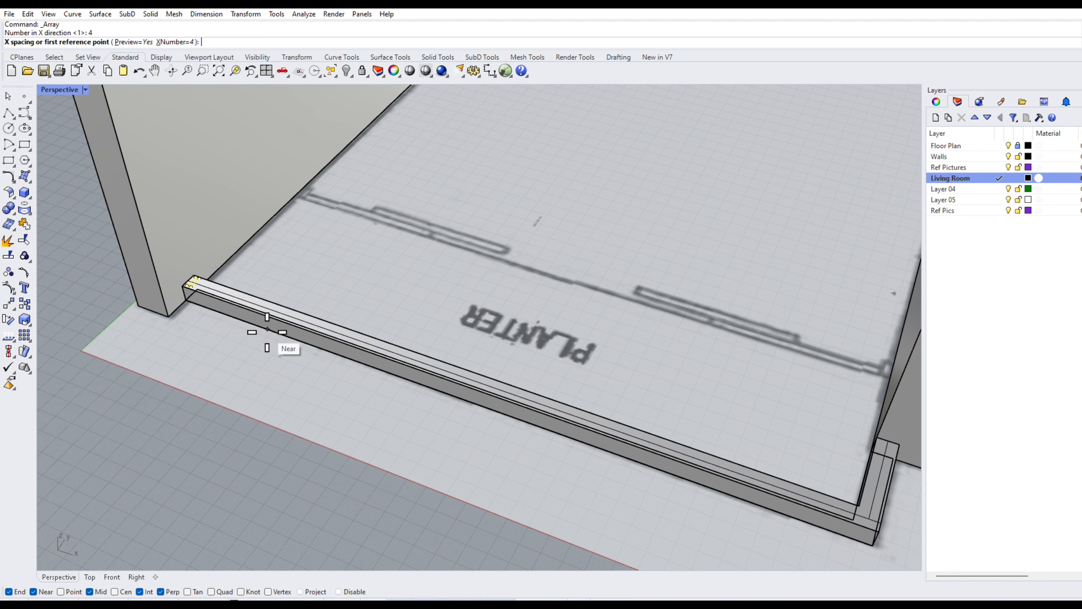
text(1200)
key(Return)
scroll(298, 337, down, 3)
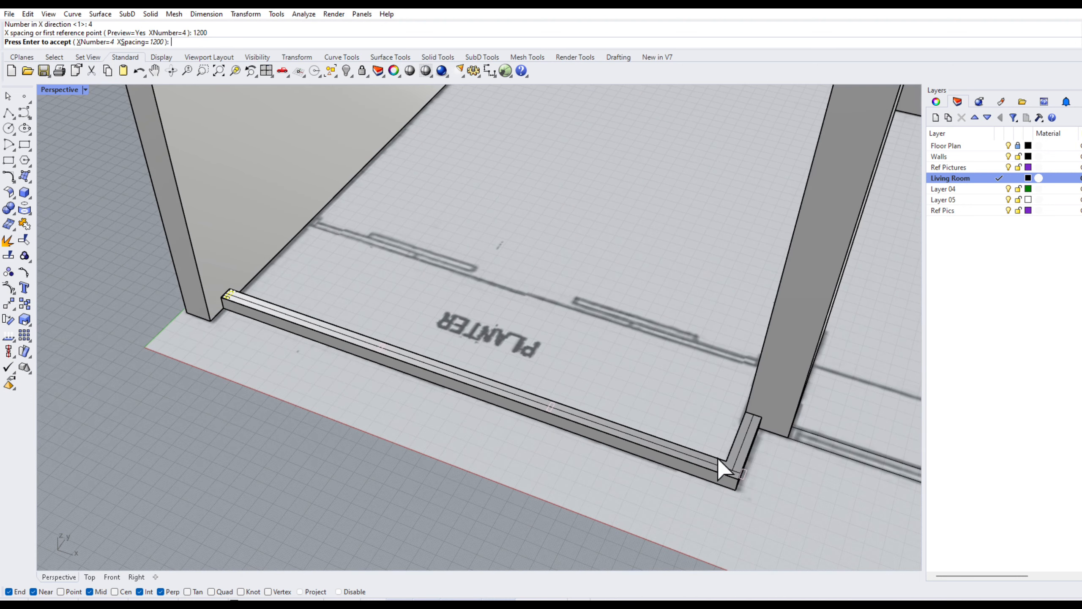
scroll(724, 460, up, 3)
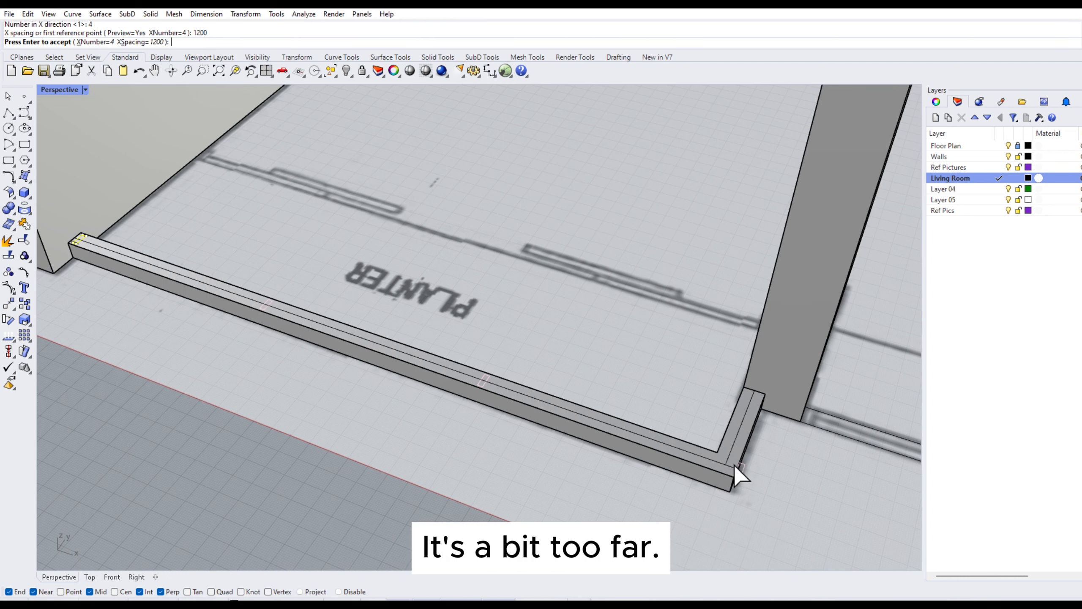
- Try array X spacings of 1100, 1150 and 1170 mm to bring the last post close to the kerb's corner
click(144, 42)
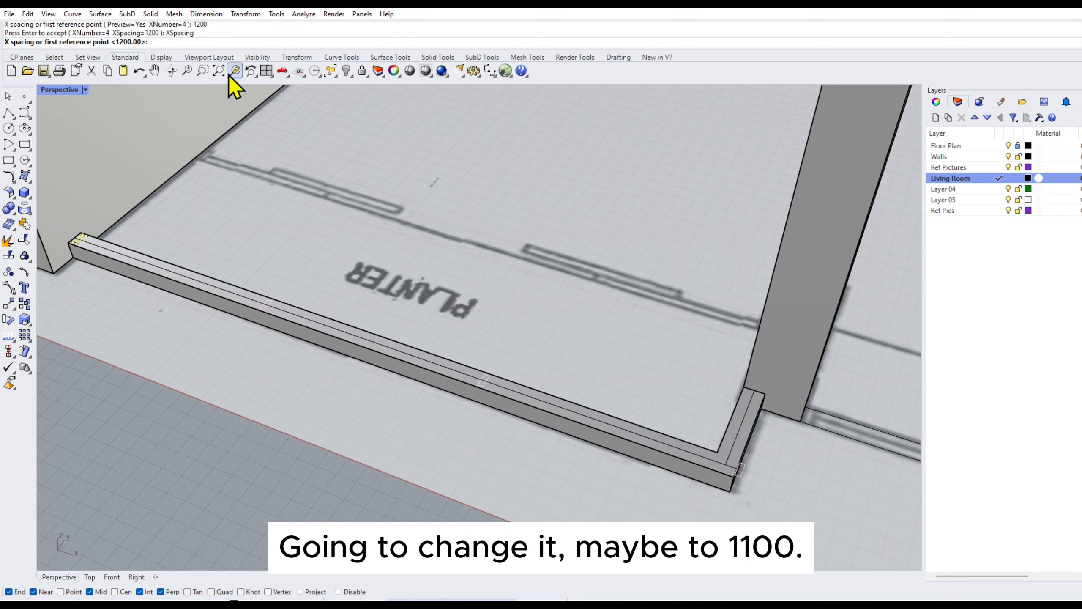
text(1100)
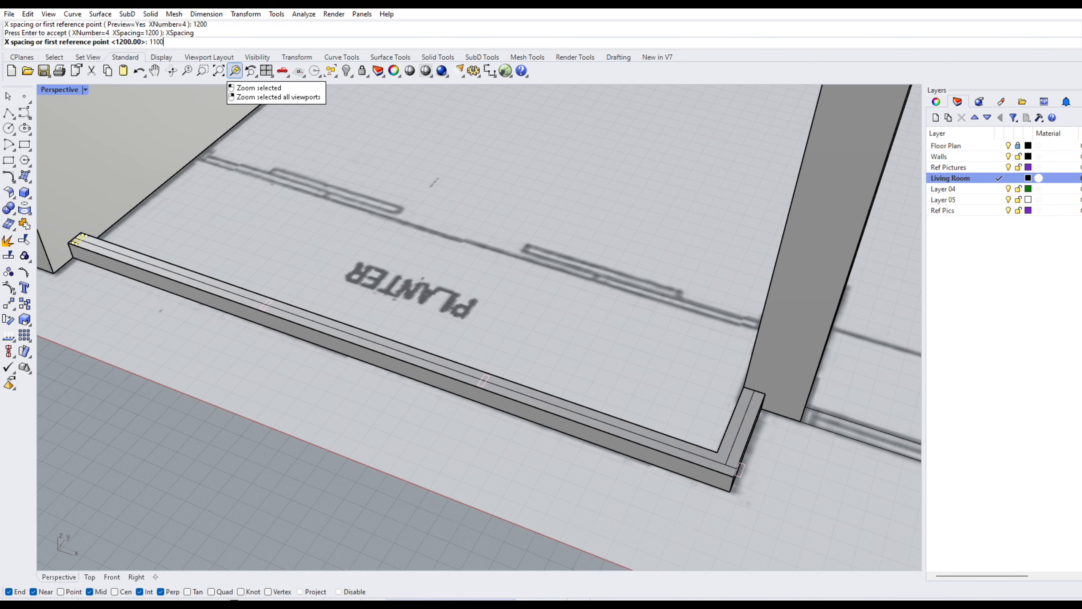
key(Return)
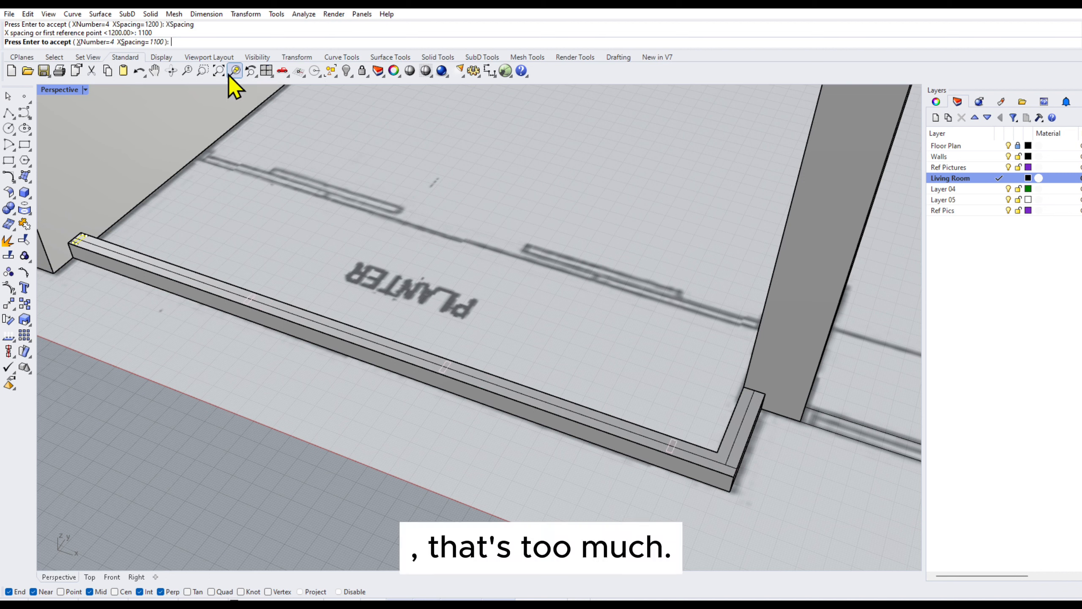
click(145, 42)
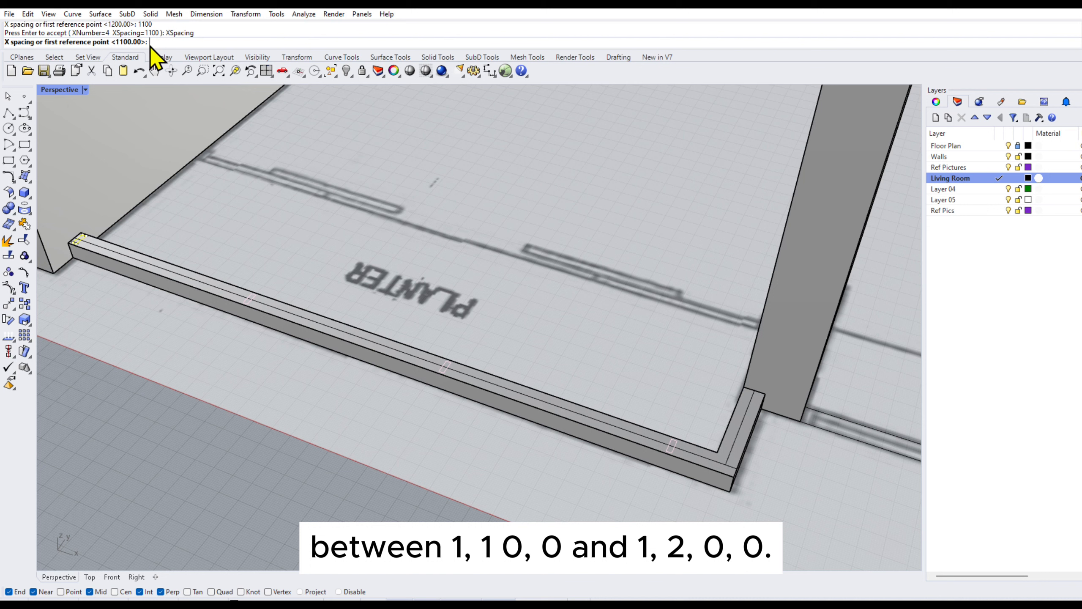
text(1150)
key(Return)
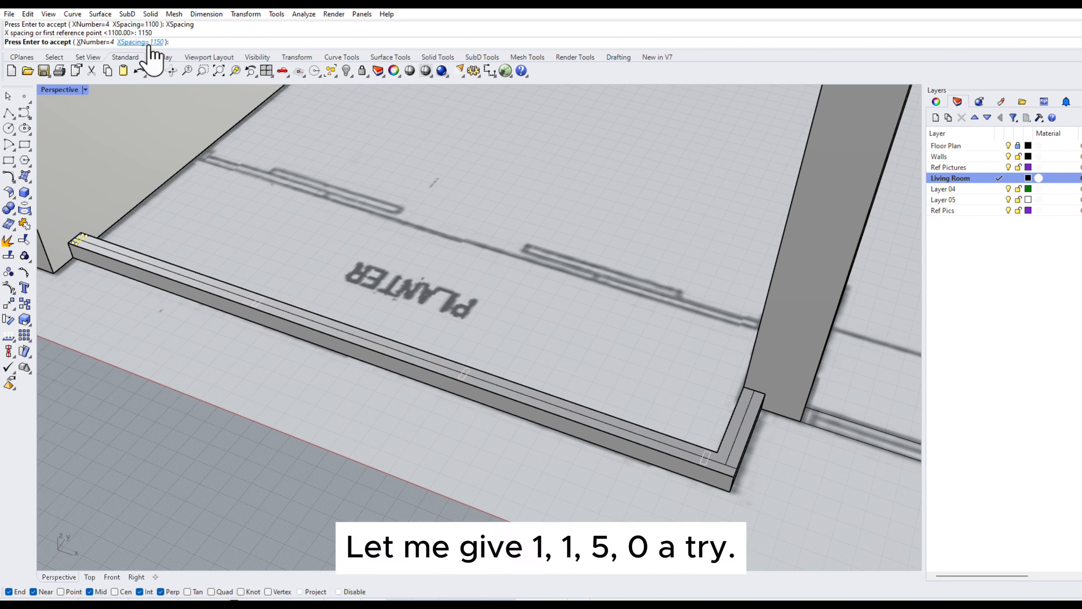
click(150, 45)
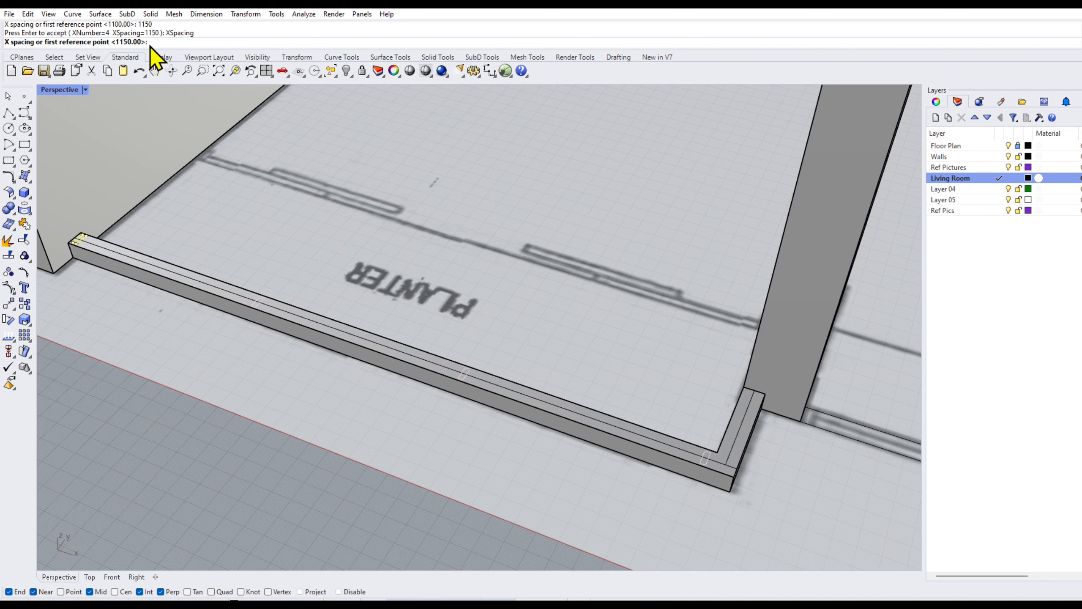
text(1170)
key(Return)
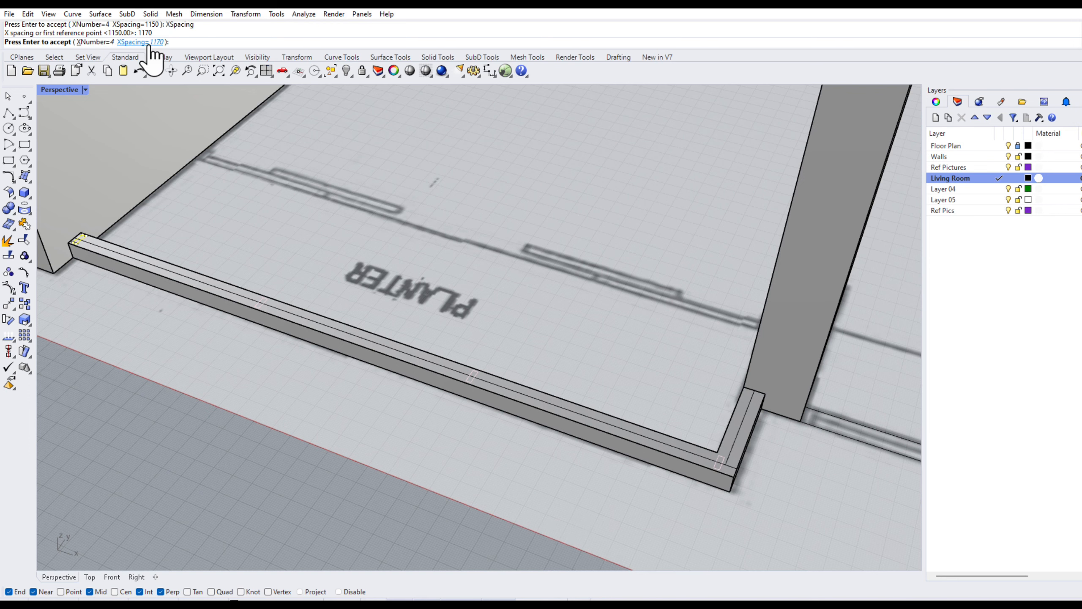
- Set the post array's X spacing to 1175 mm and accept the four-post array
click(150, 43)
text(11)
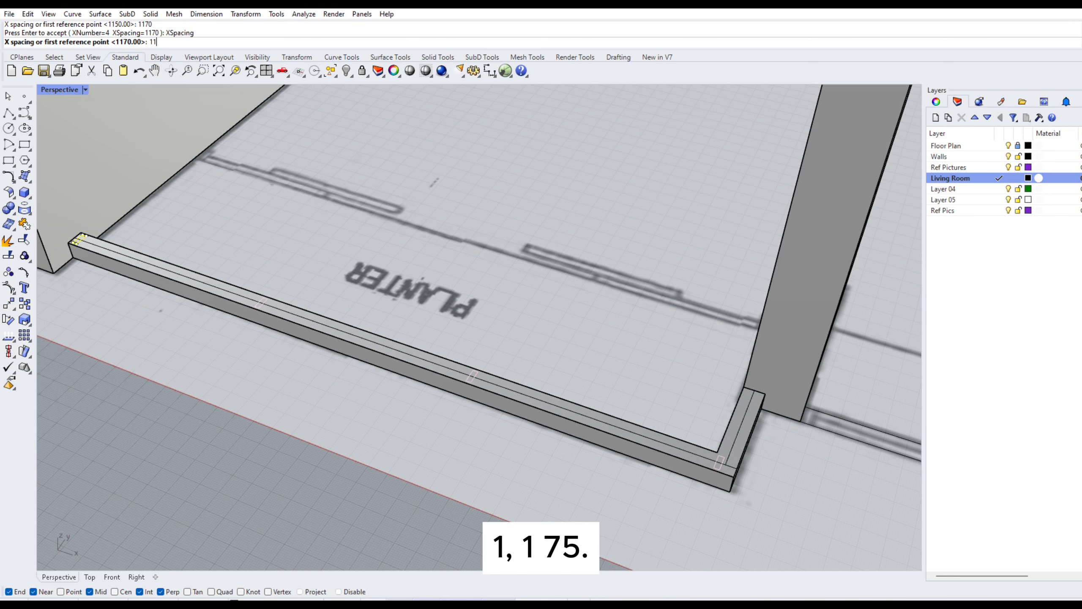
text(75)
key(Return)
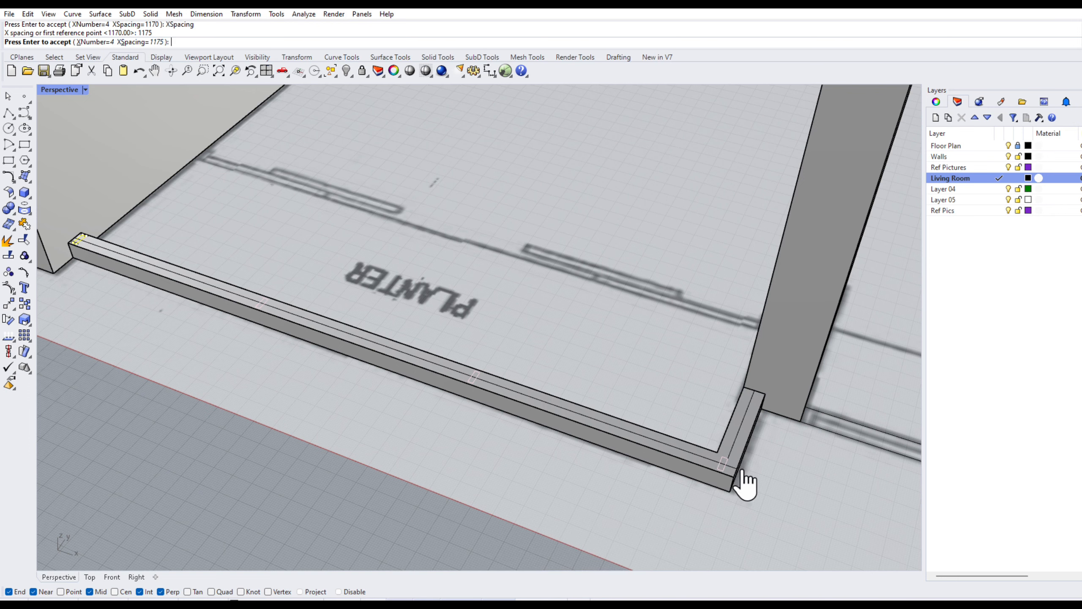
scroll(648, 443, up, 5)
scroll(601, 399, down, 7)
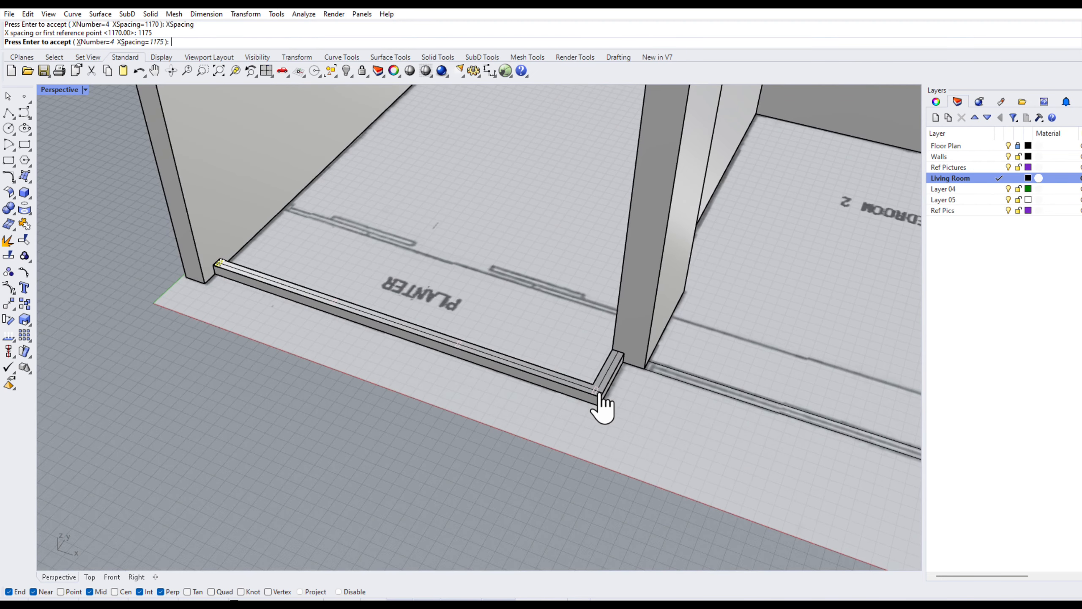
scroll(601, 401, down, 2)
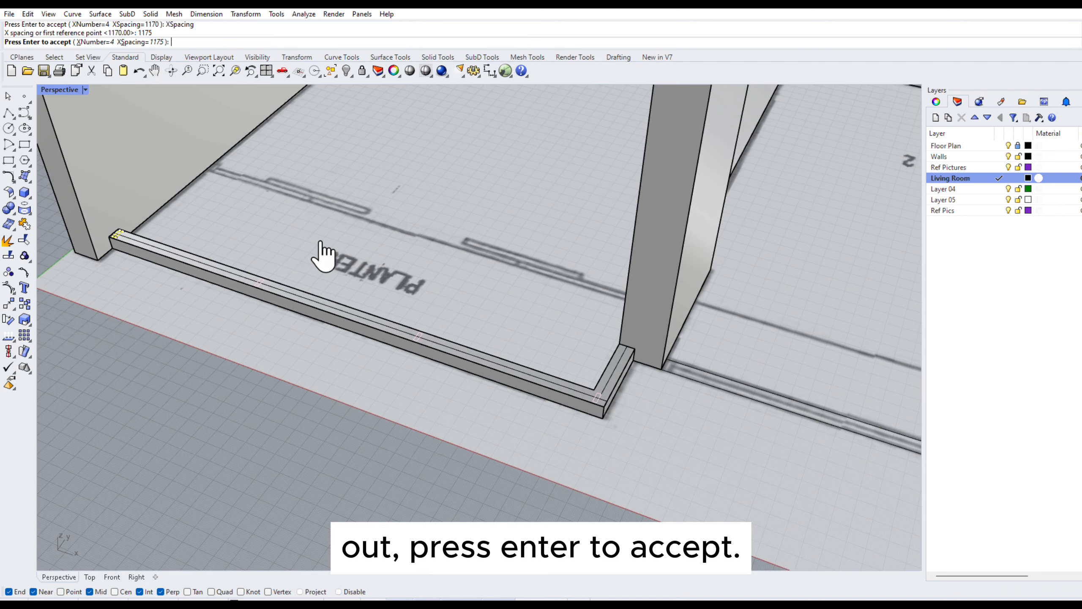
key(Return)
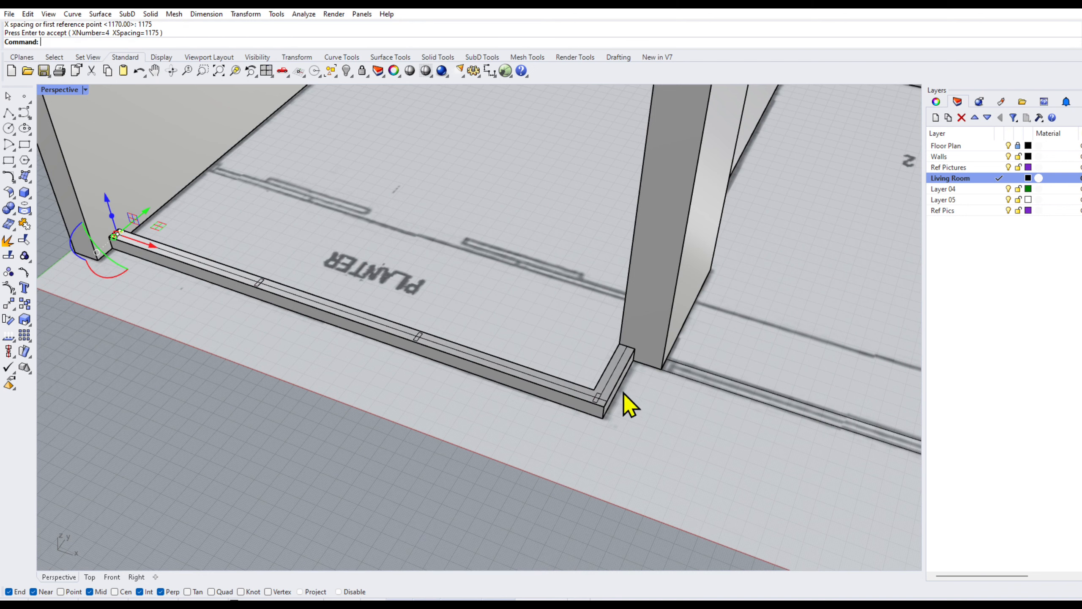
- Inspect how the last post rectangle meets the centre lines at the kerb's outer corner
scroll(624, 404, up, 5)
click(588, 390)
click(560, 399)
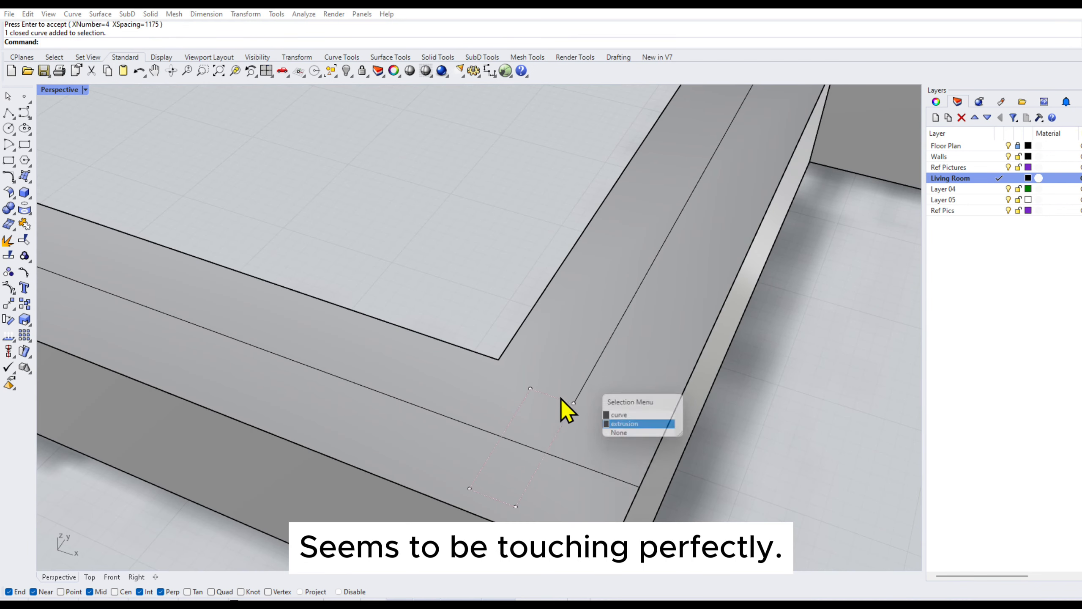
click(608, 426)
scroll(670, 424, down, 8)
scroll(670, 424, down, 4)
click(419, 490)
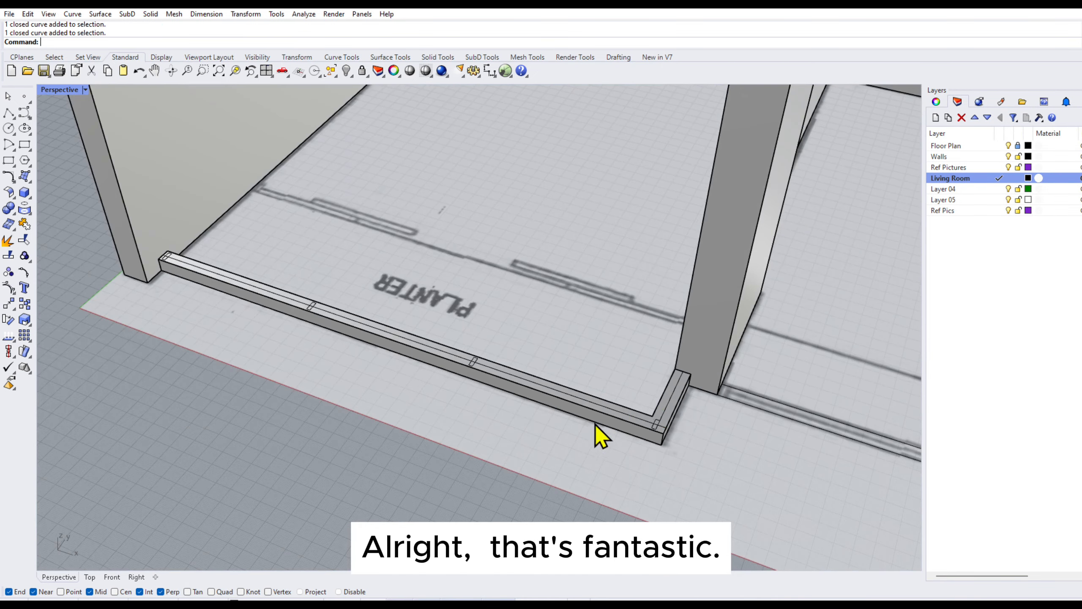
mouse_move(595, 424)
right_down()
mouse_move(536, 392)
mouse_move(569, 400)
mouse_move(575, 391)
mouse_move(576, 423)
right_up()
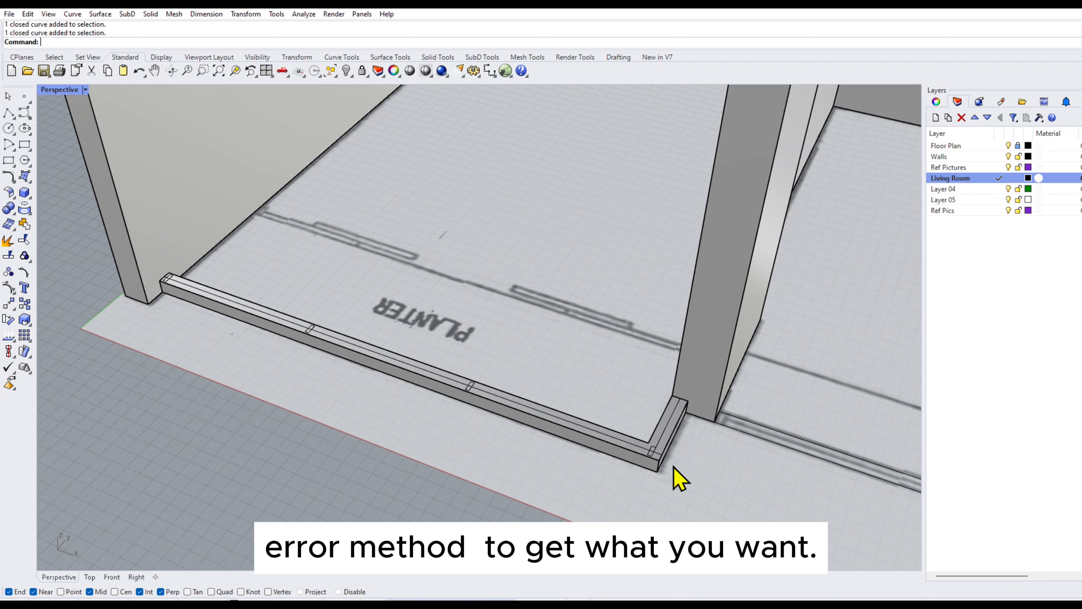
- Start a polyline at the midpoint of the first post rectangle's wall-side edge and draw it 1100 mm straight up in the front view
shift+right_drag(177, 280, 188, 270)
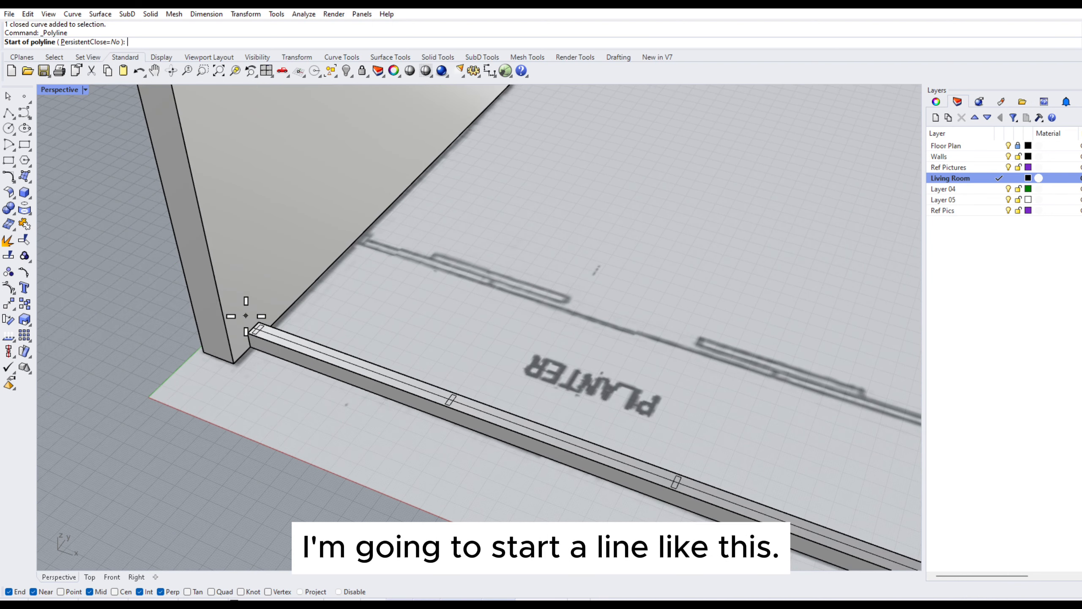
scroll(241, 314, up, 2)
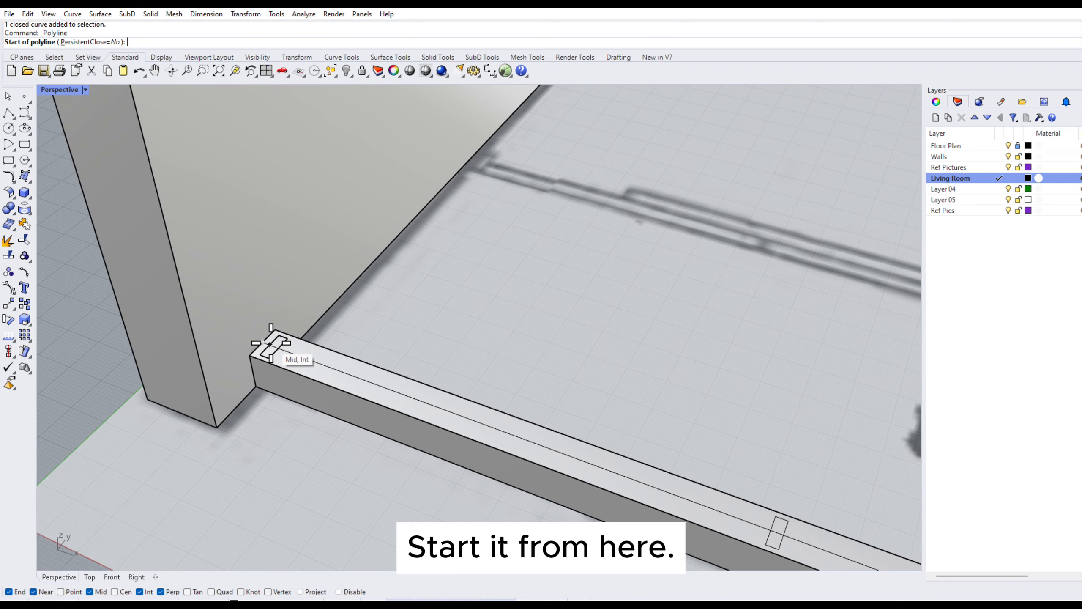
scroll(269, 344, up, 3)
click(266, 356)
scroll(262, 356, down, 5)
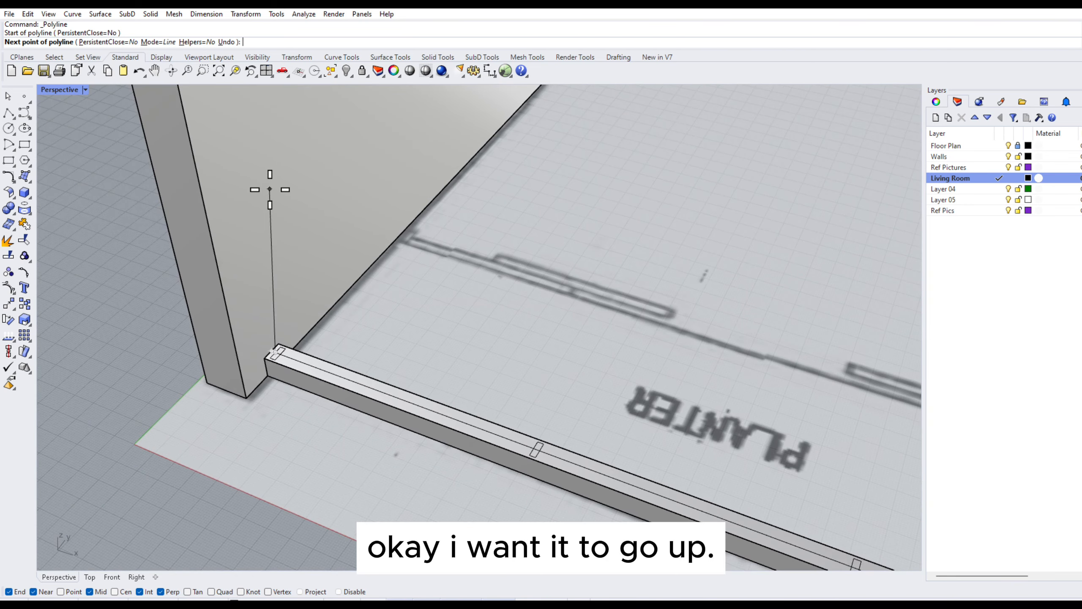
double_click(71, 90)
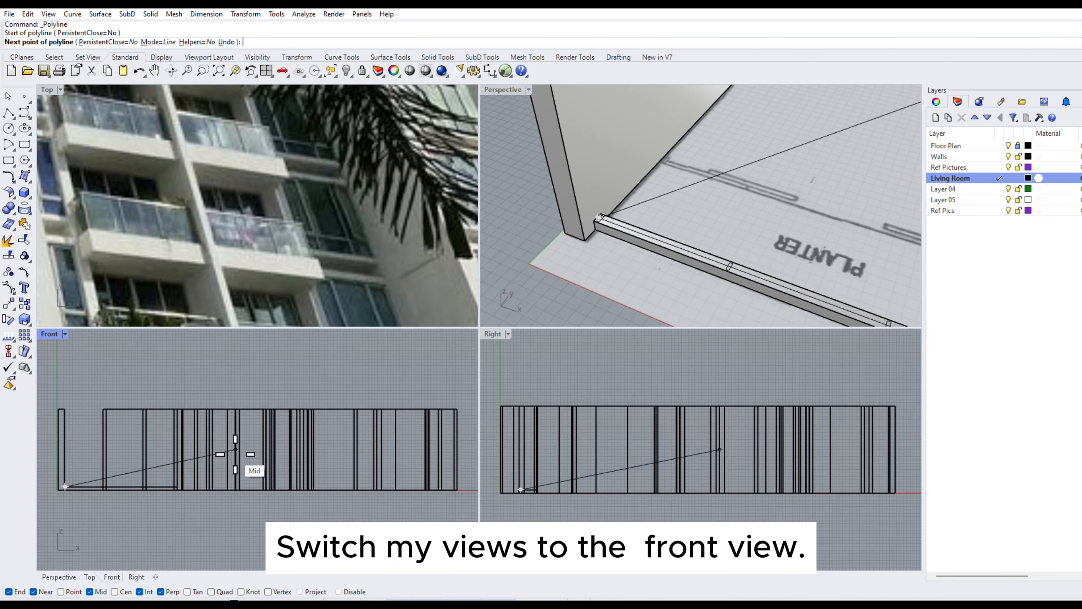
right_drag(123, 450, 230, 455)
scroll(186, 459, up, 8)
text(1100)
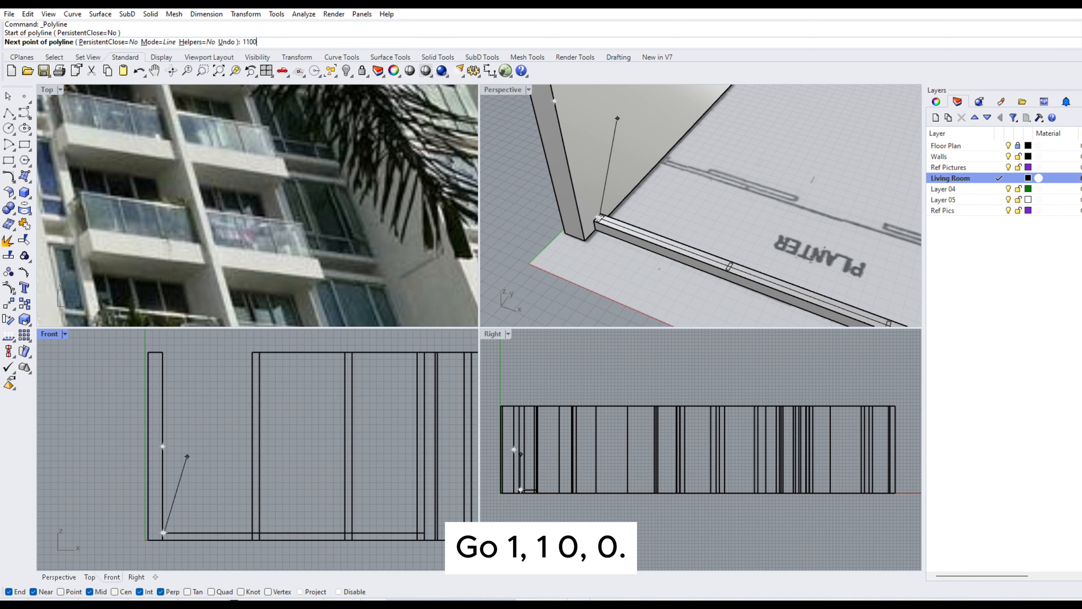
key(Return)
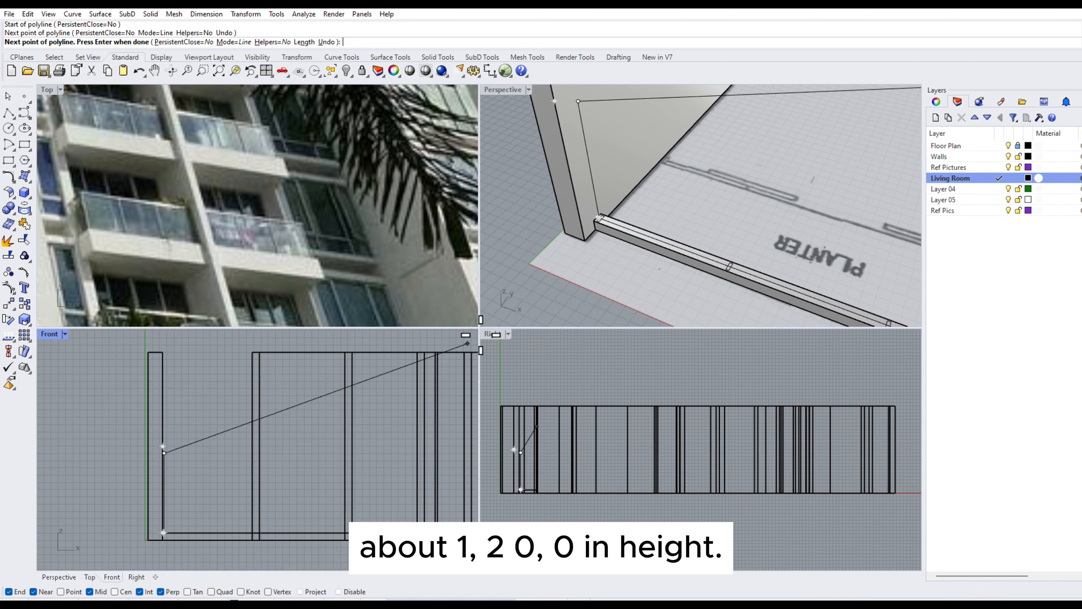
- Continue the polyline horizontally along the kerb to a point beyond the last post and finish it
scroll(586, 257, down, 4)
right_drag(646, 260, 593, 237)
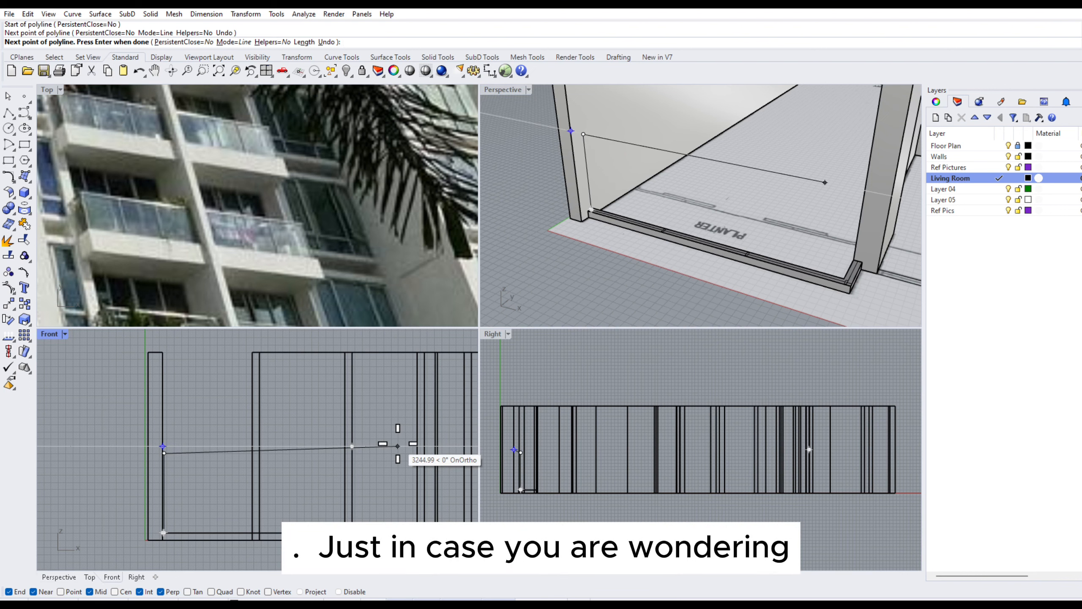
right_drag(785, 245, 759, 259)
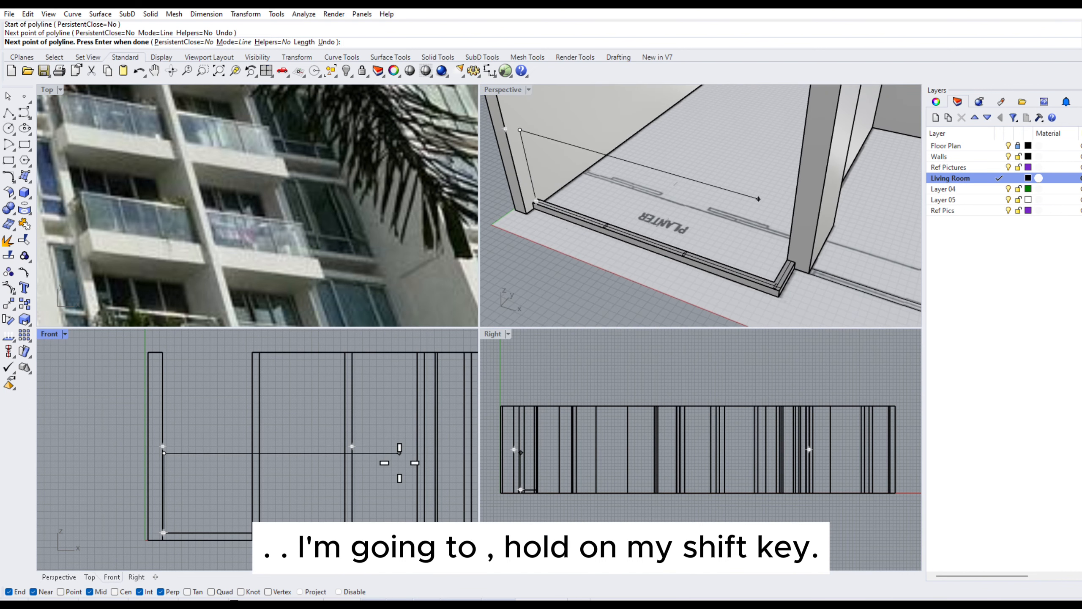
right_drag(416, 477, 333, 464)
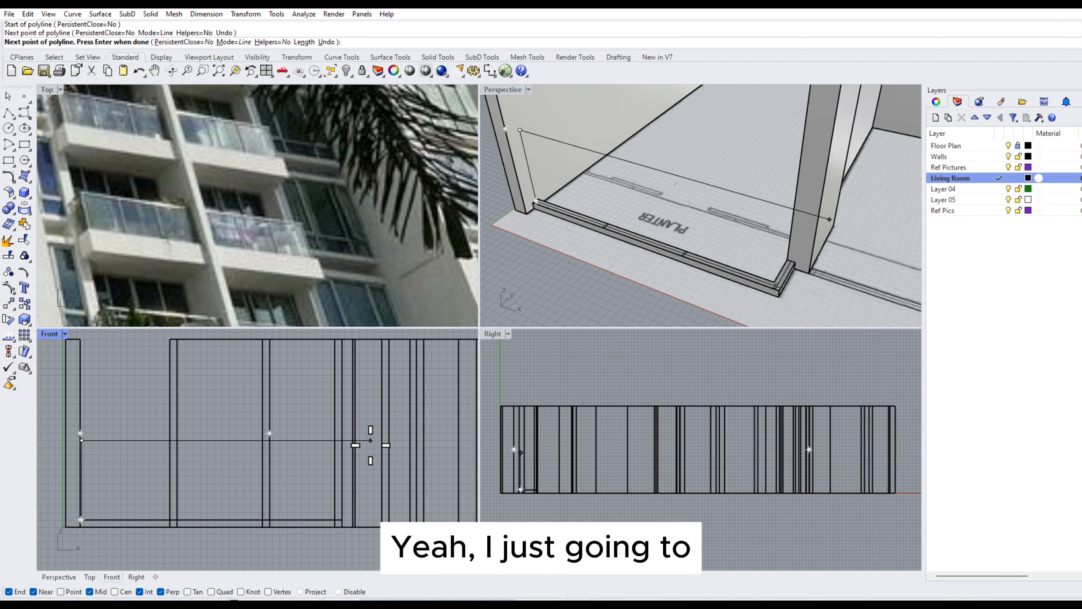
click(371, 440)
key(Return)
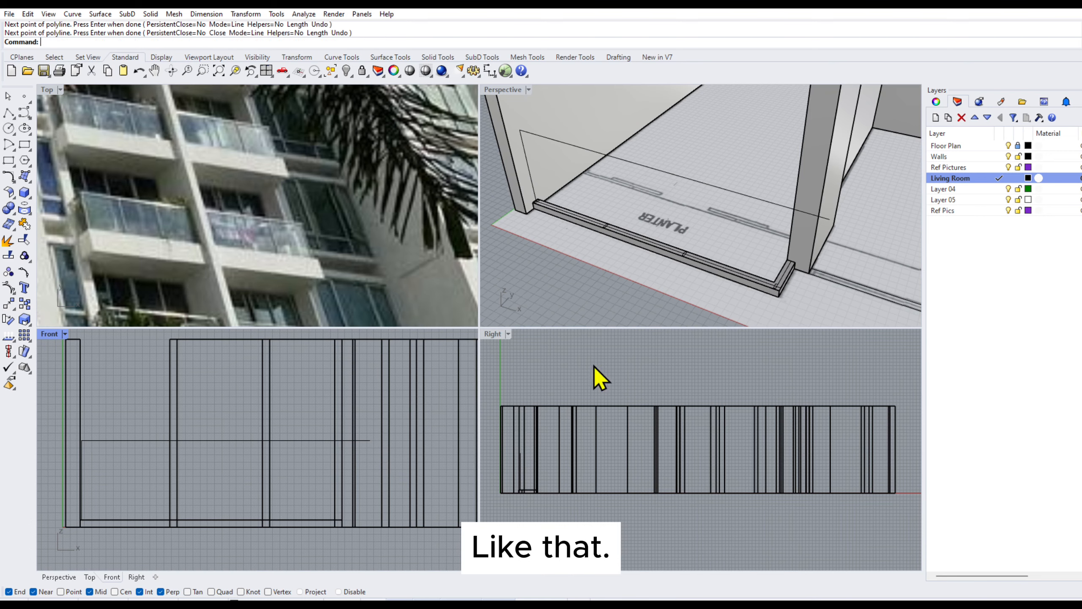
- Draw a vertical line from the last post rectangle at the kerb's corner up to the horizontal line with a perpendicular snap
right_drag(609, 307, 768, 271)
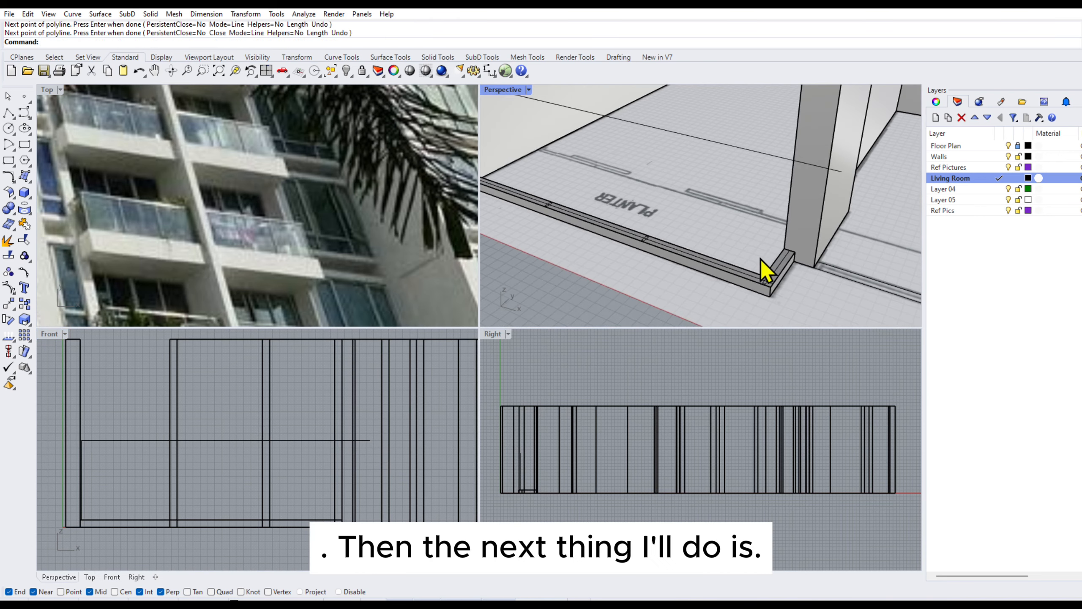
key(Return)
scroll(773, 282, up, 2)
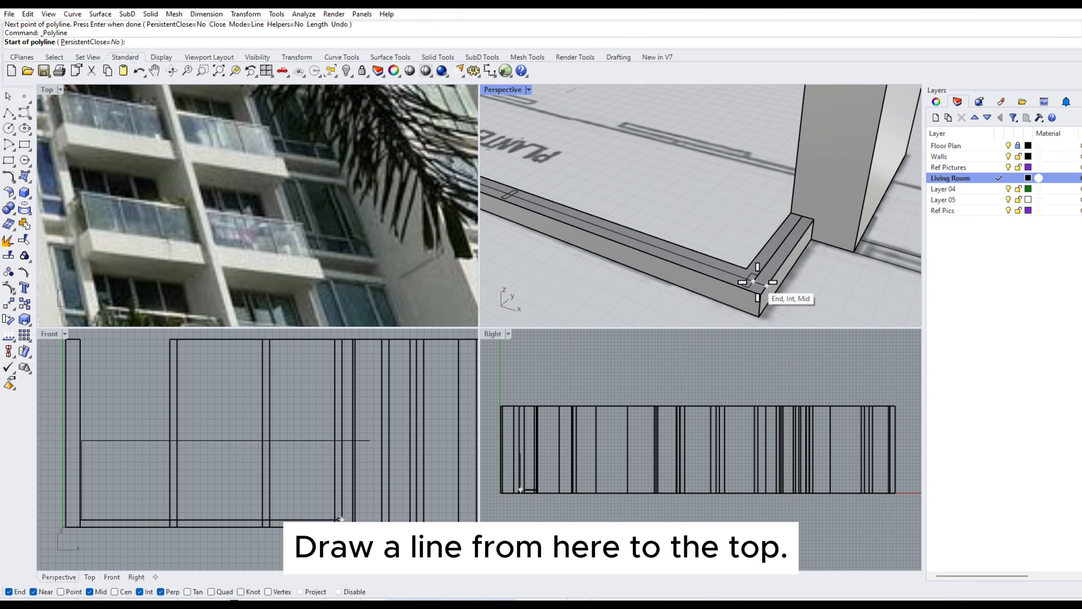
click(758, 282)
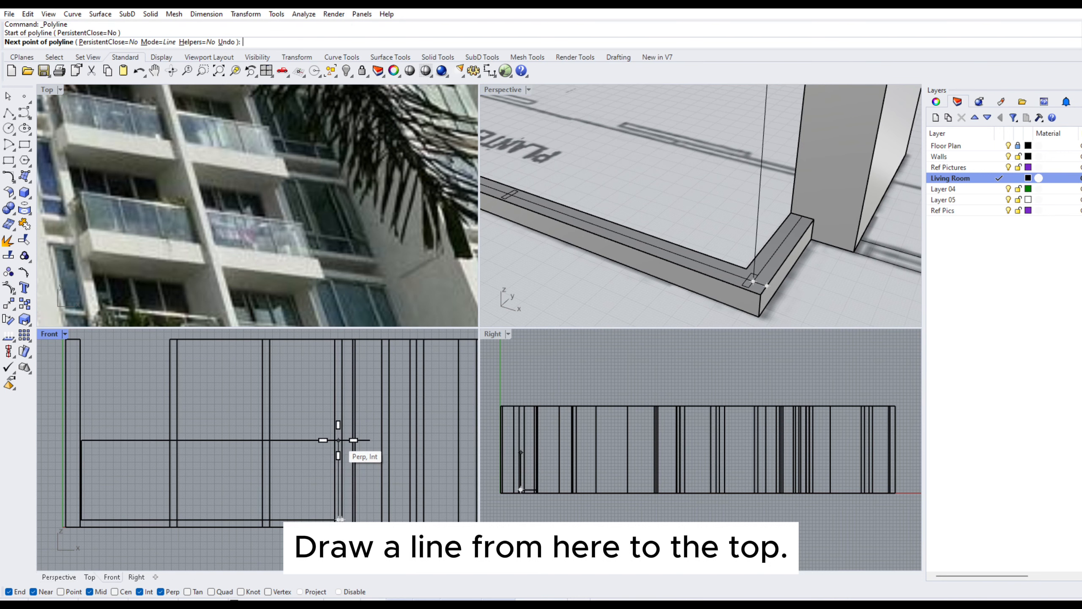
scroll(578, 221, down, 6)
shift+right_drag(578, 223, 619, 254)
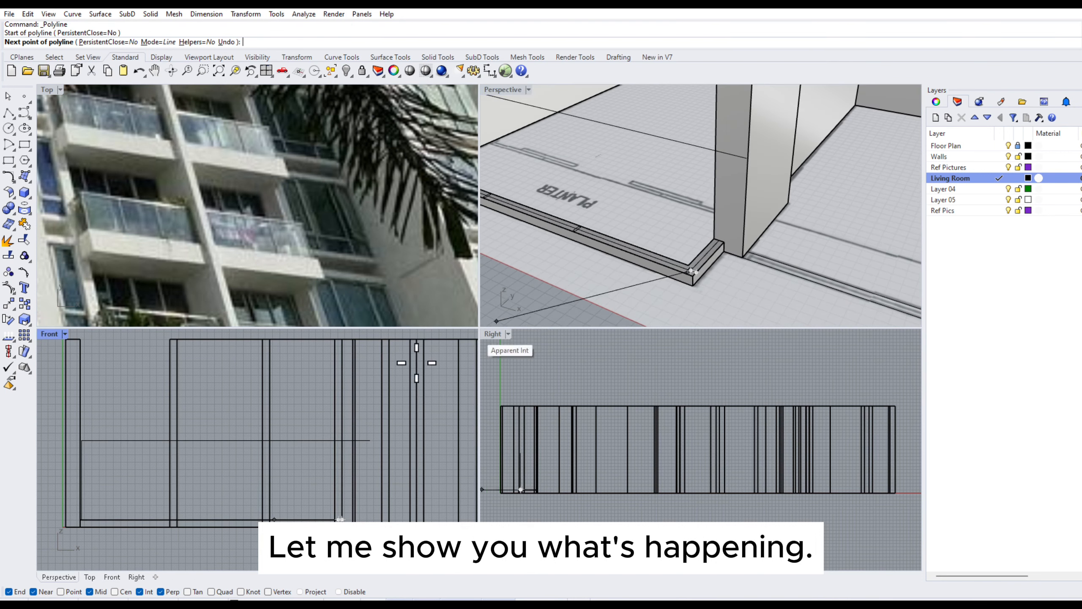
click(338, 441)
key(Return)
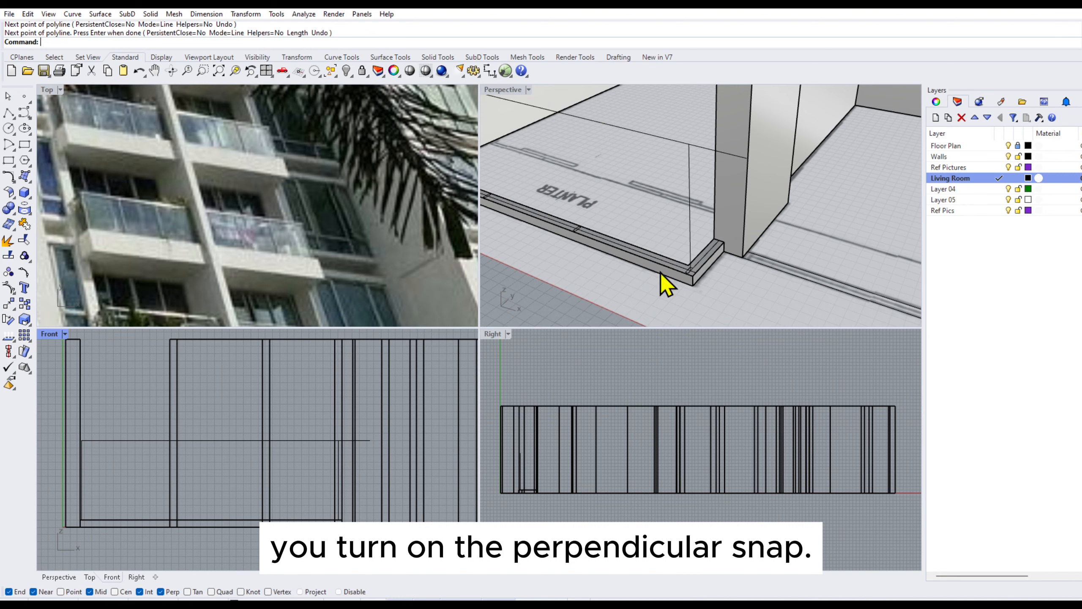
- Trim off the horizontal line's overhang beyond the corner post, using the vertical line as the cutting object
mouse_move(678, 233)
shift+right_down()
mouse_move(718, 235)
mouse_move(653, 210)
mouse_move(665, 218)
shift+right_up()
double_click(519, 89)
scroll(701, 234, down, 5)
shift+right_drag(478, 205, 534, 302)
scroll(560, 295, up, 5)
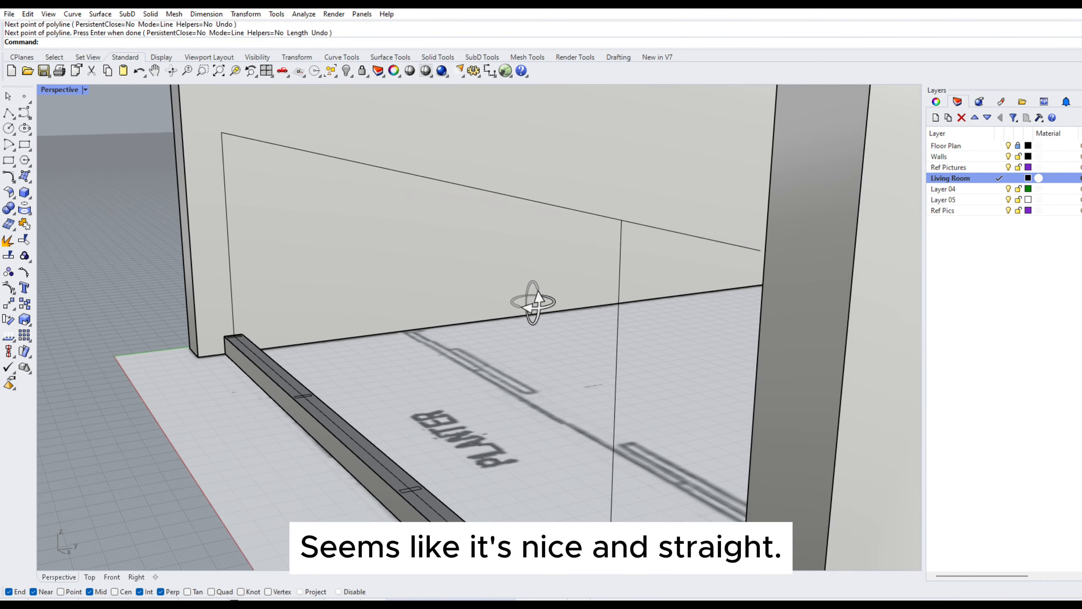
text(trim)
key(Return)
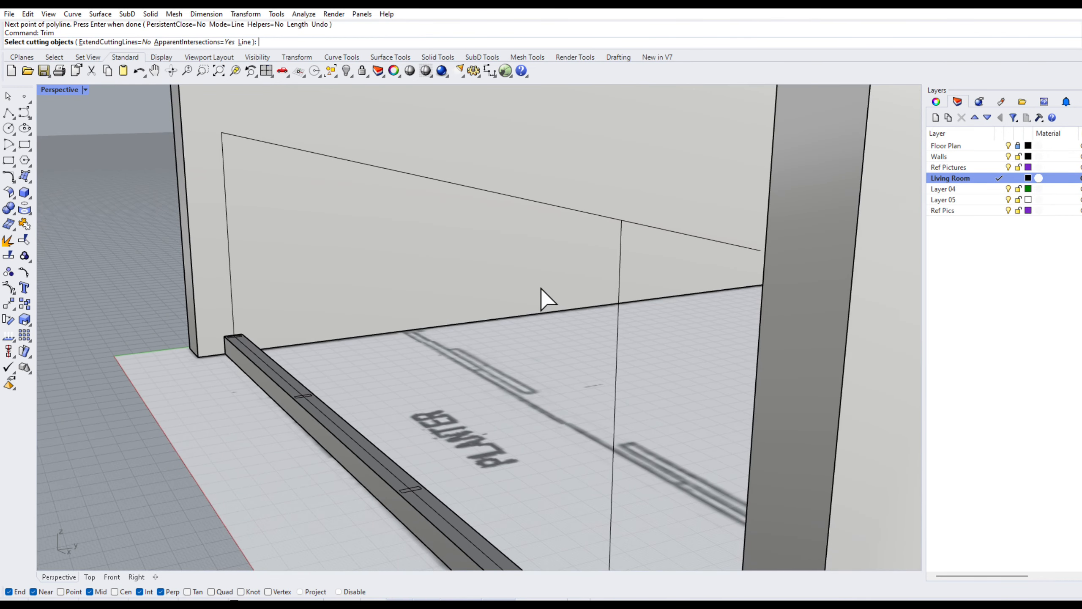
click(620, 254)
key(Return)
click(635, 224)
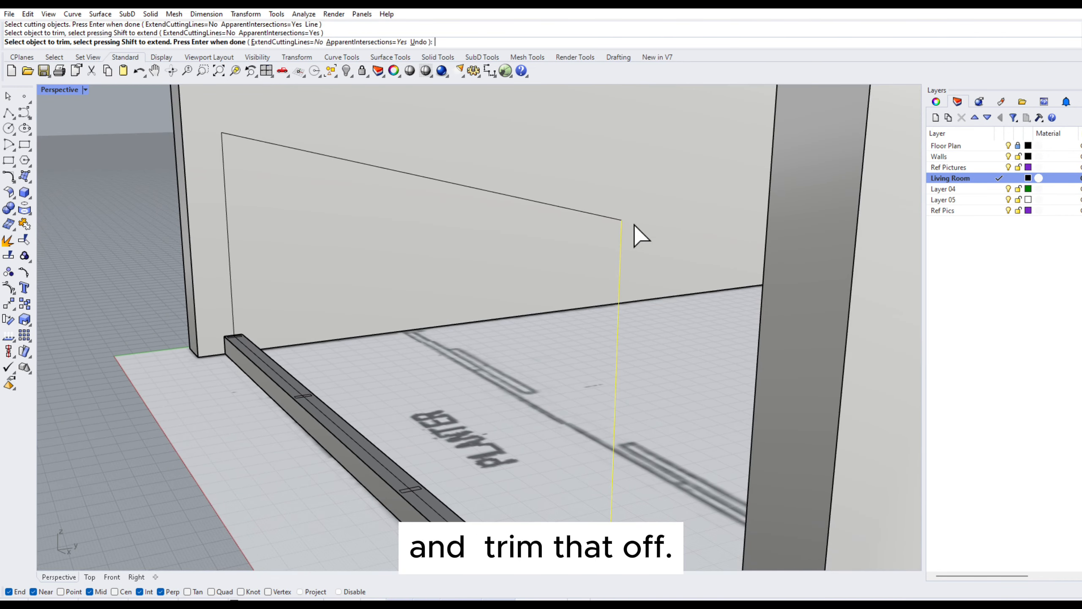
key(Return)
- Join the trimmed polyline and the vertical corner line into one railing path
scroll(586, 233, down, 3)
right_drag(586, 234, 567, 251)
click(565, 244)
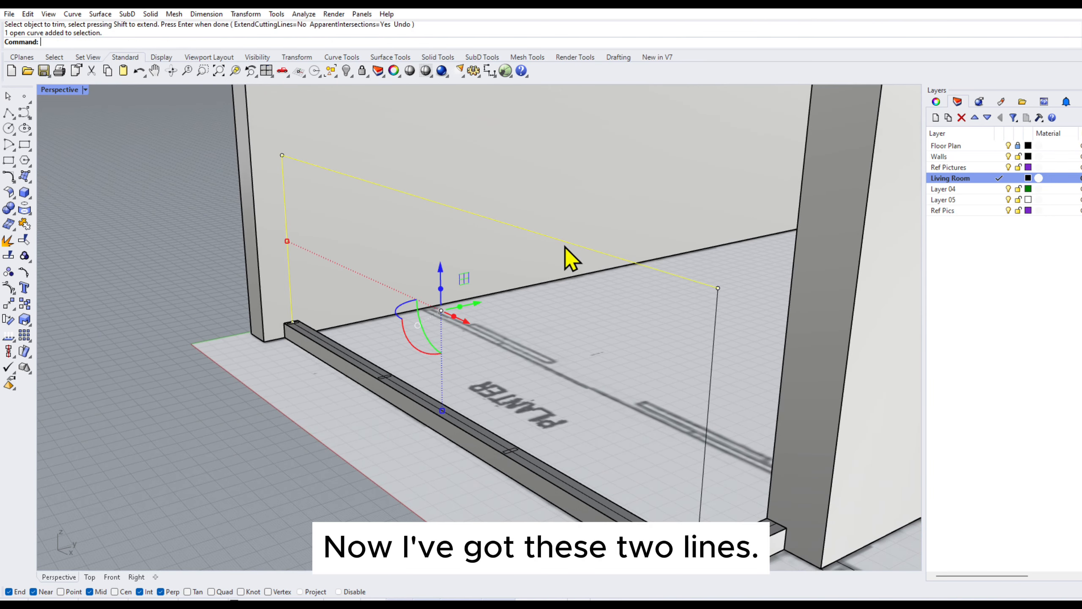
shift+click(716, 323)
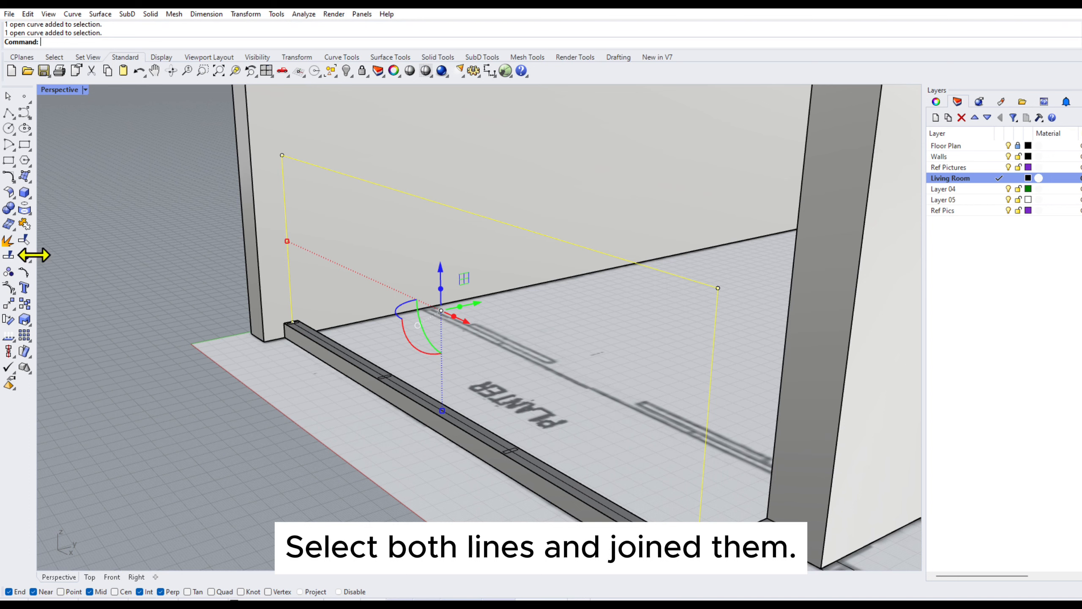
click(24, 225)
right_drag(278, 423, 356, 379)
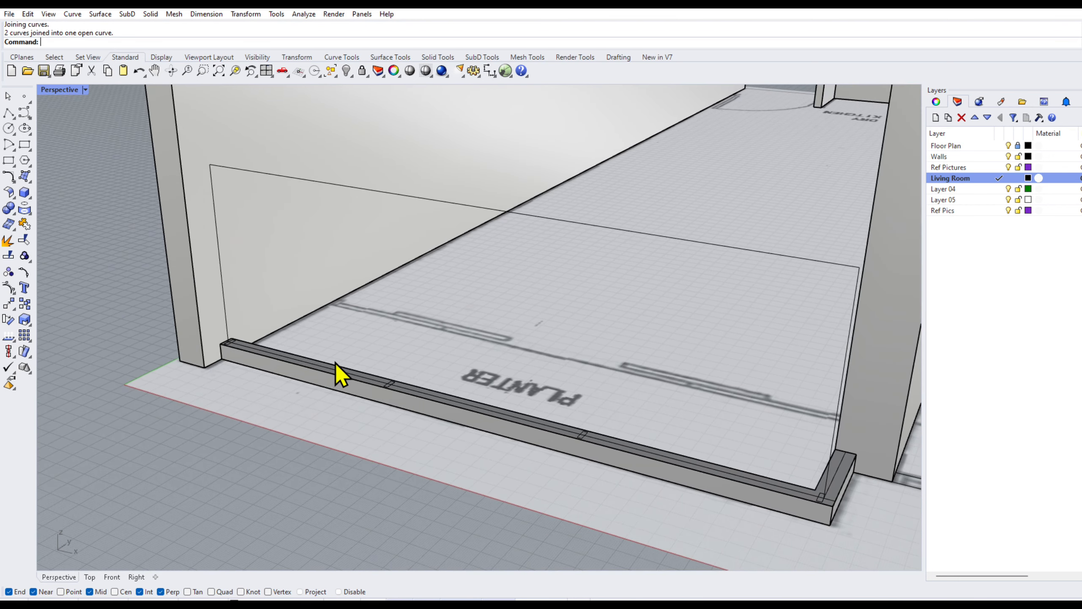
- Sweep the first post's base rectangle along the joined railing path with Sweep 1 Rail to form the frame
click(100, 13)
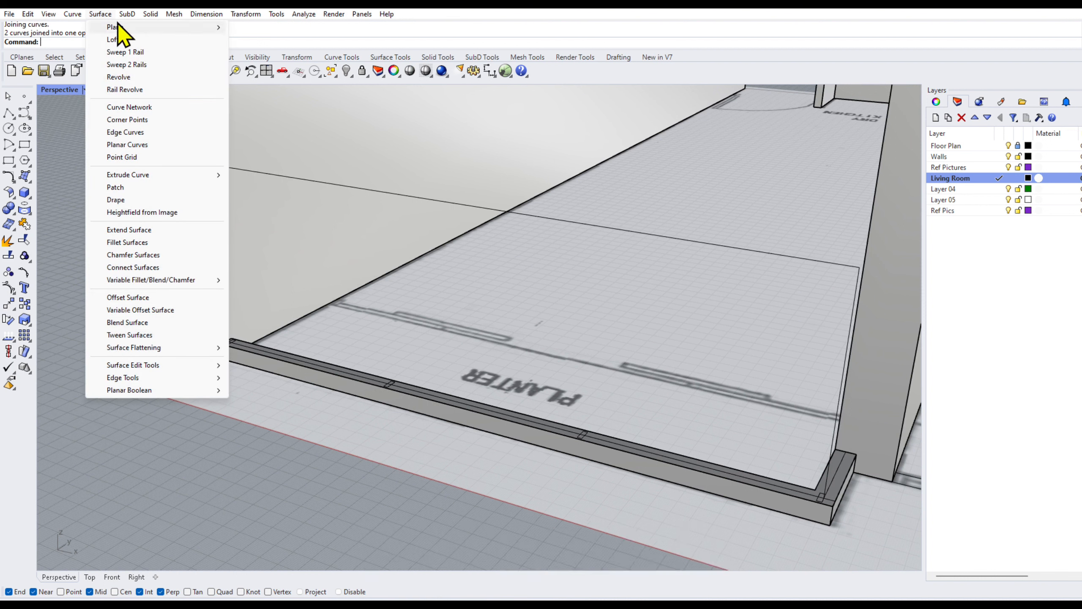
click(117, 52)
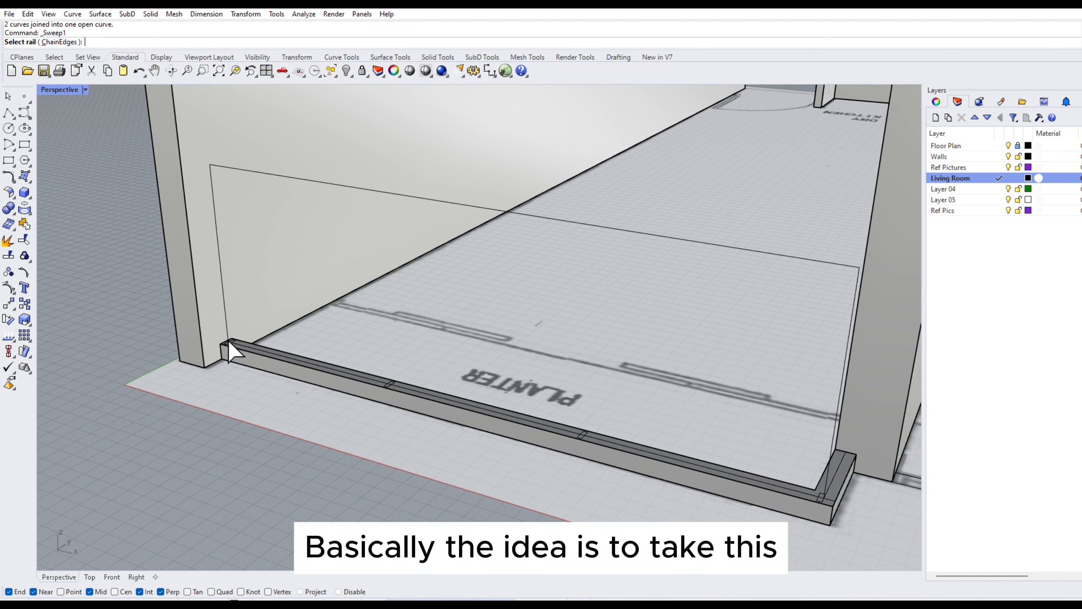
scroll(228, 341, up, 5)
scroll(235, 347, down, 5)
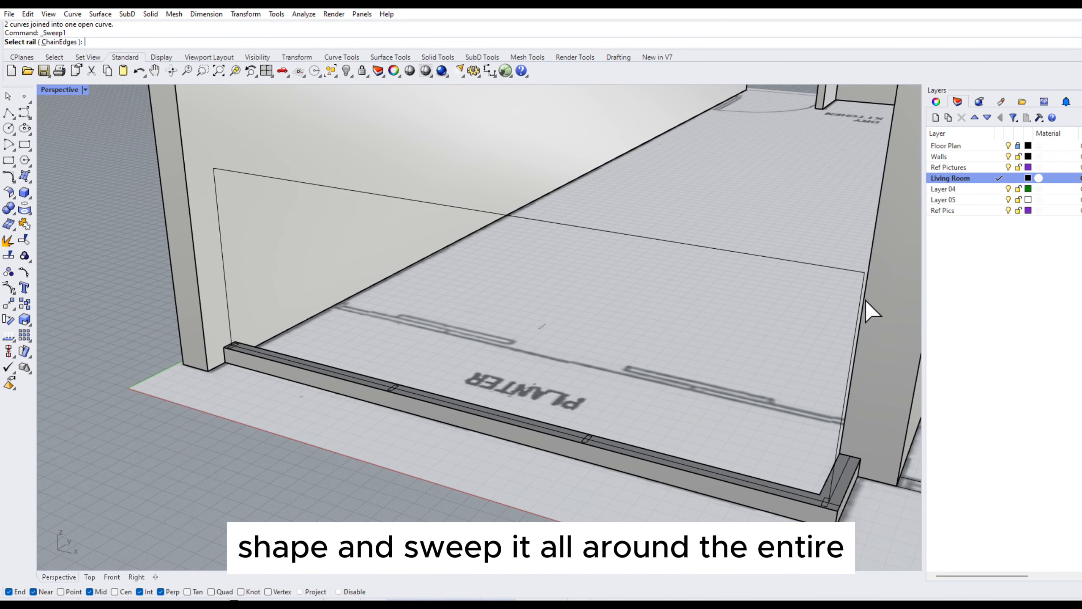
scroll(272, 124, up, 2)
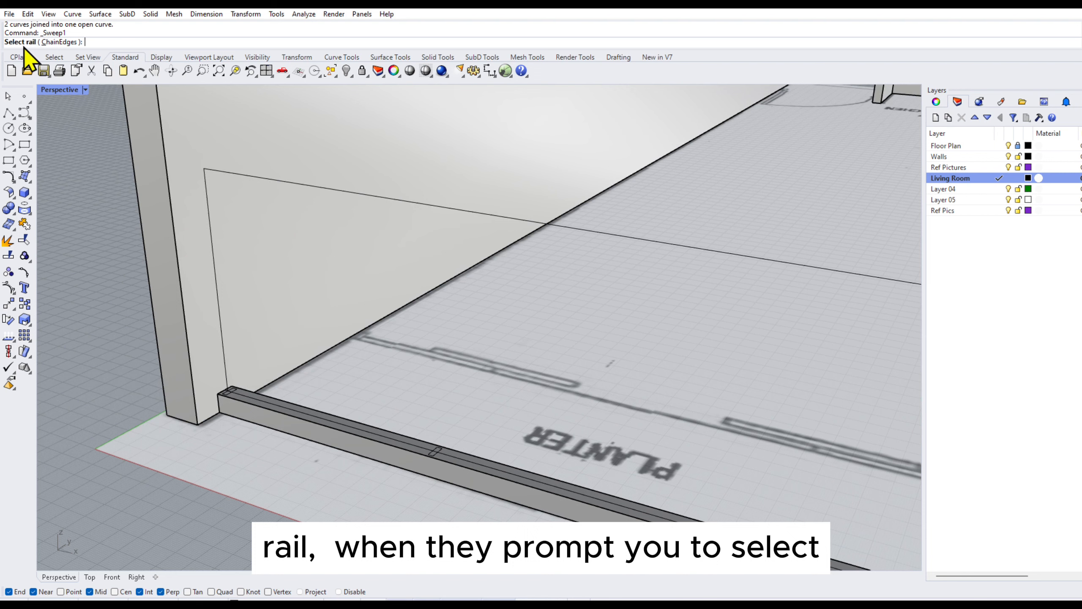
click(221, 333)
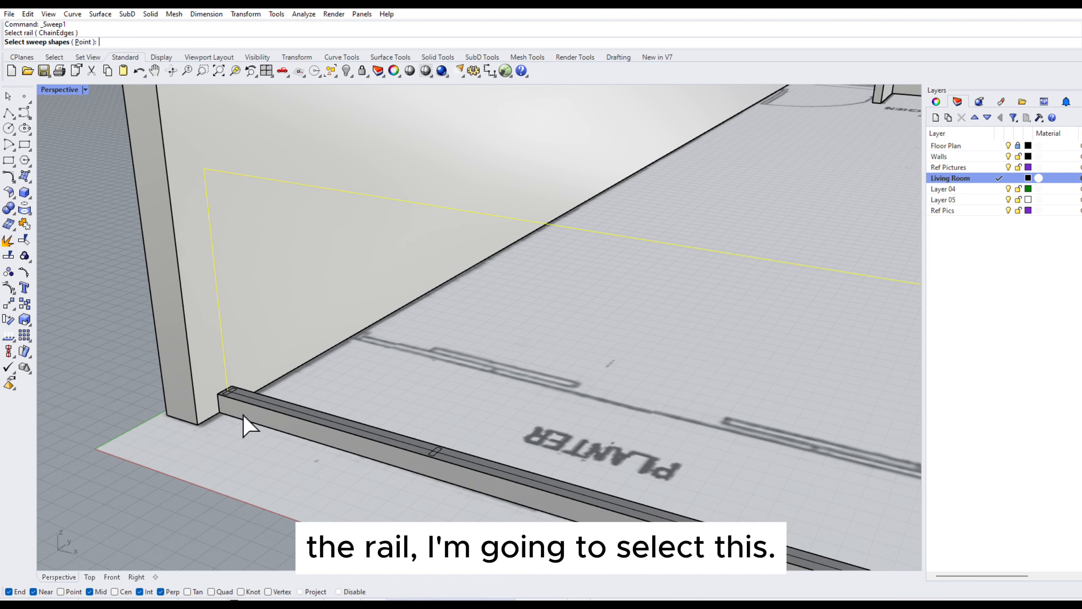
scroll(241, 412, up, 6)
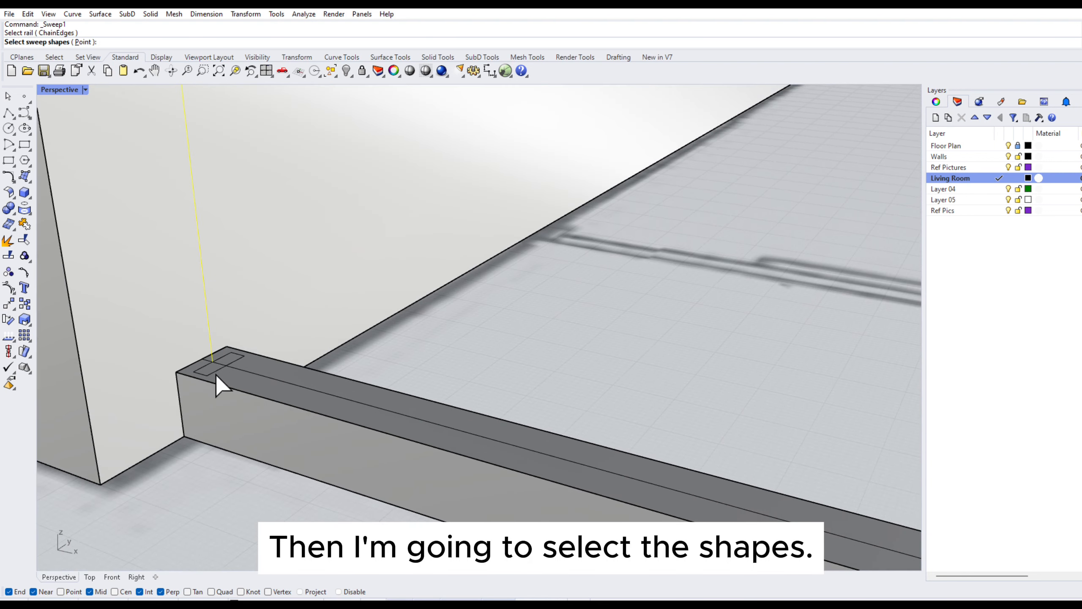
click(216, 374)
scroll(202, 430, down, 8)
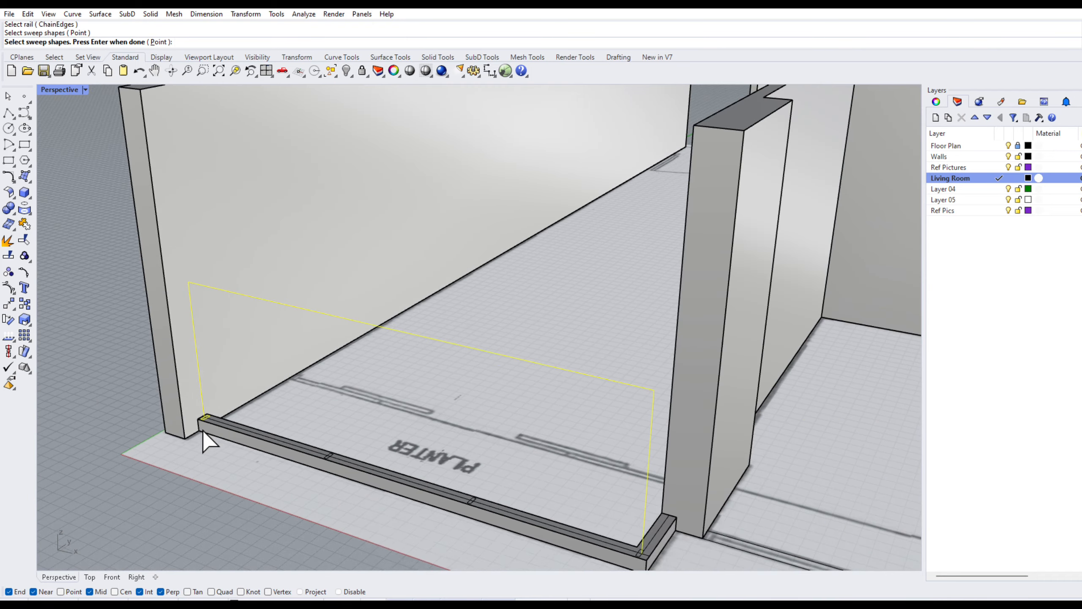
key(Return)
right_drag(461, 324, 374, 387)
click(570, 409)
- Extrude the two middle post rectangles straight up from the kerb to the underside of the top rail
scroll(405, 459, up, 4)
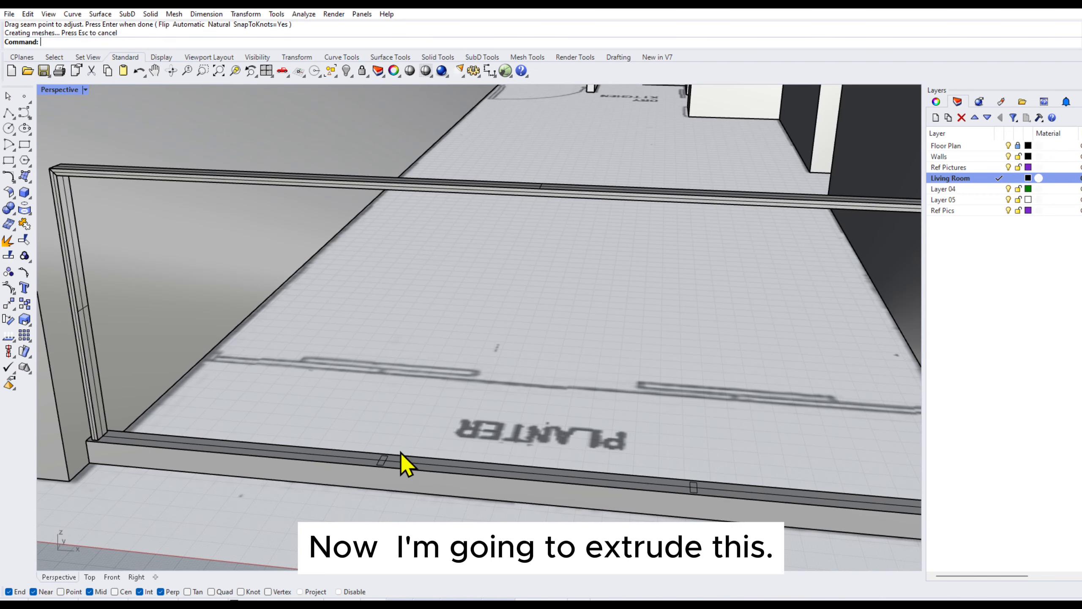
click(102, 14)
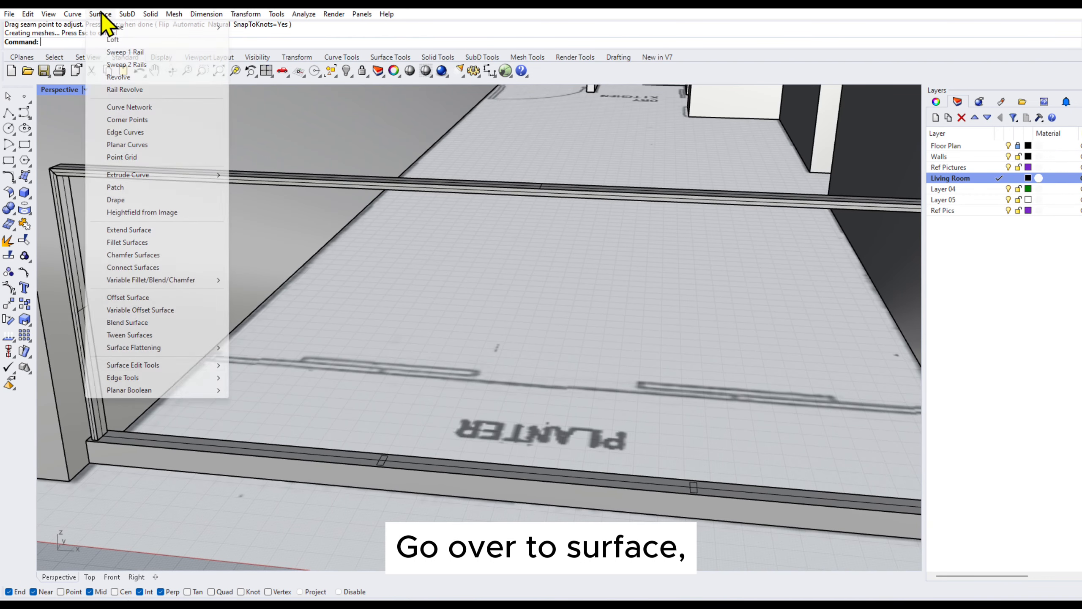
mouse_move(192, 174)
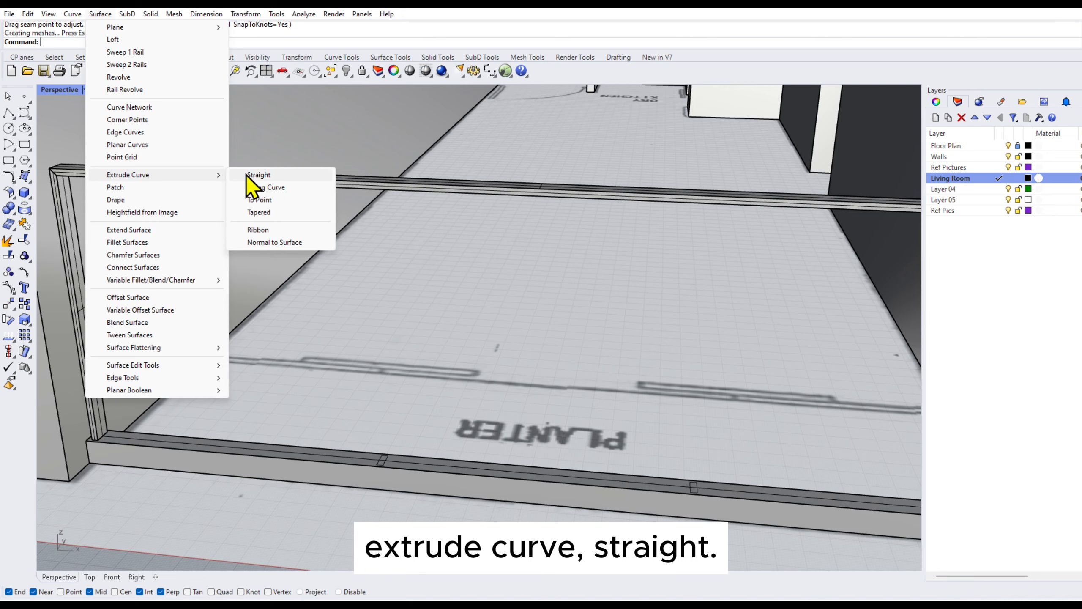
click(256, 174)
scroll(381, 462, up, 3)
scroll(381, 462, down, 3)
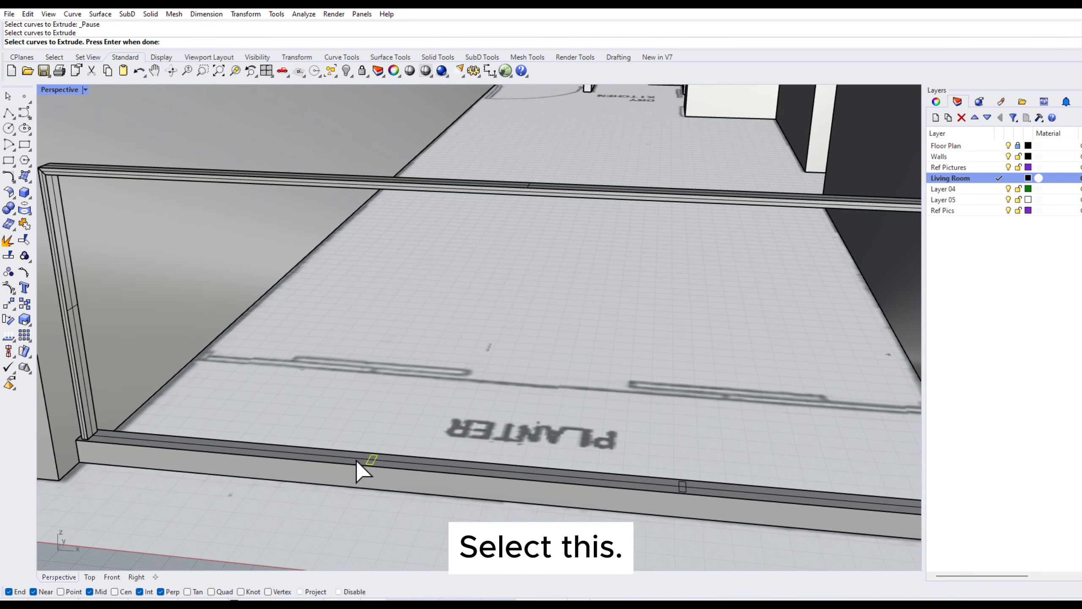
shift+click(699, 497)
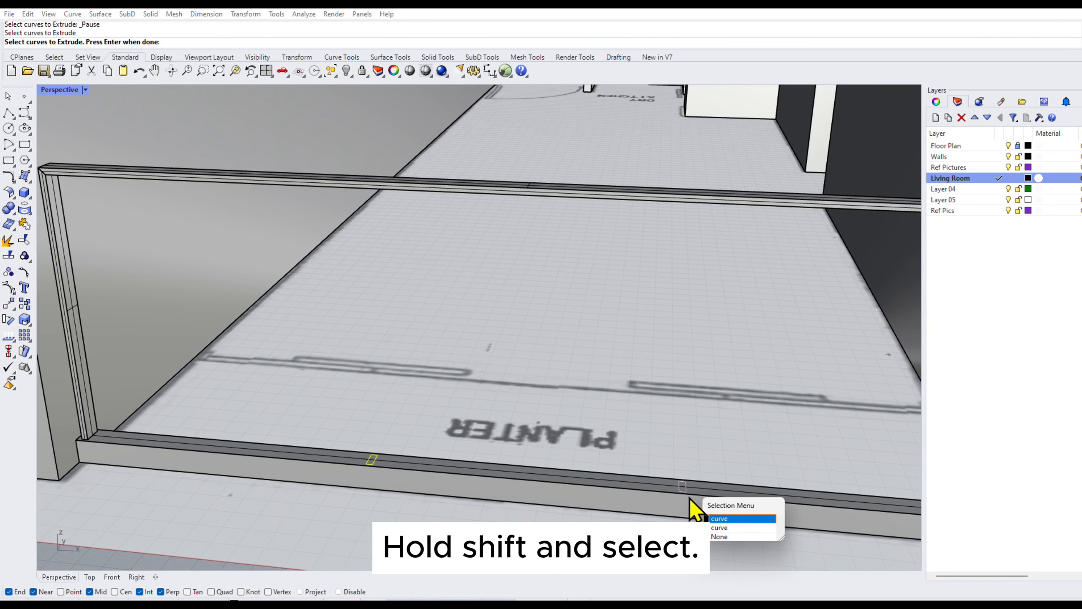
click(737, 527)
scroll(537, 495, down, 3)
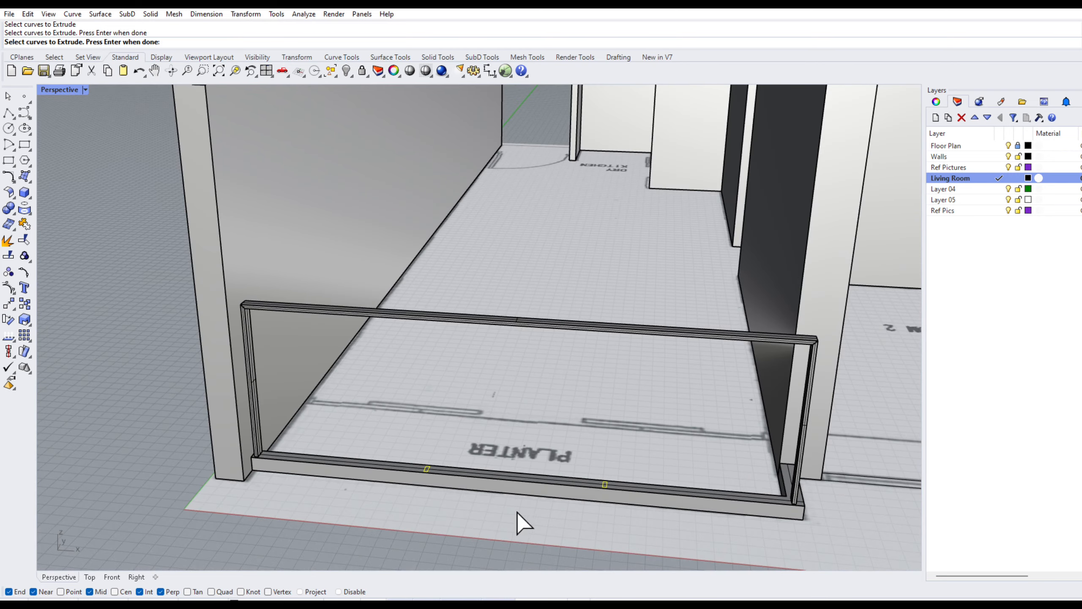
key(Return)
scroll(616, 337, up, 4)
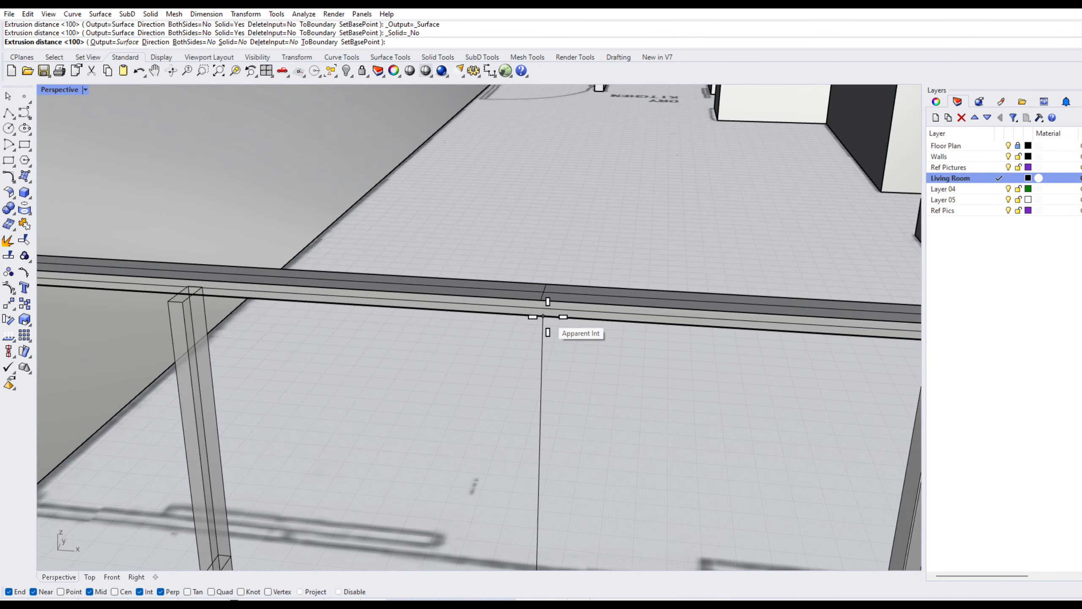
right_drag(543, 317, 464, 216)
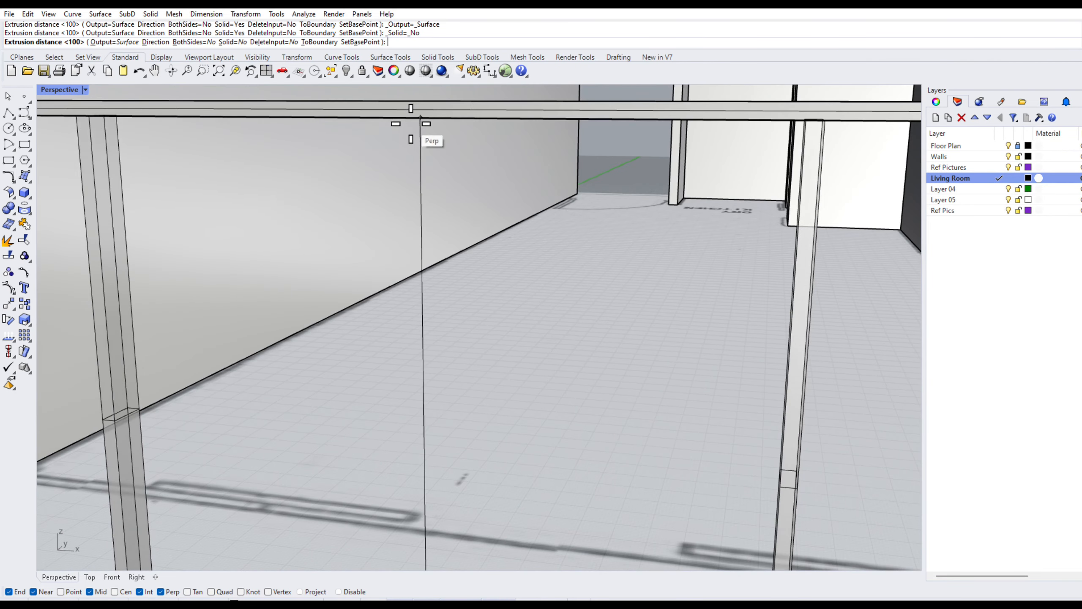
click(420, 118)
- Examine the swept frame, the two middle posts and the open stretch between the corner post and the wall
scroll(452, 170, down, 3)
right_drag(451, 169, 465, 256)
click(463, 256)
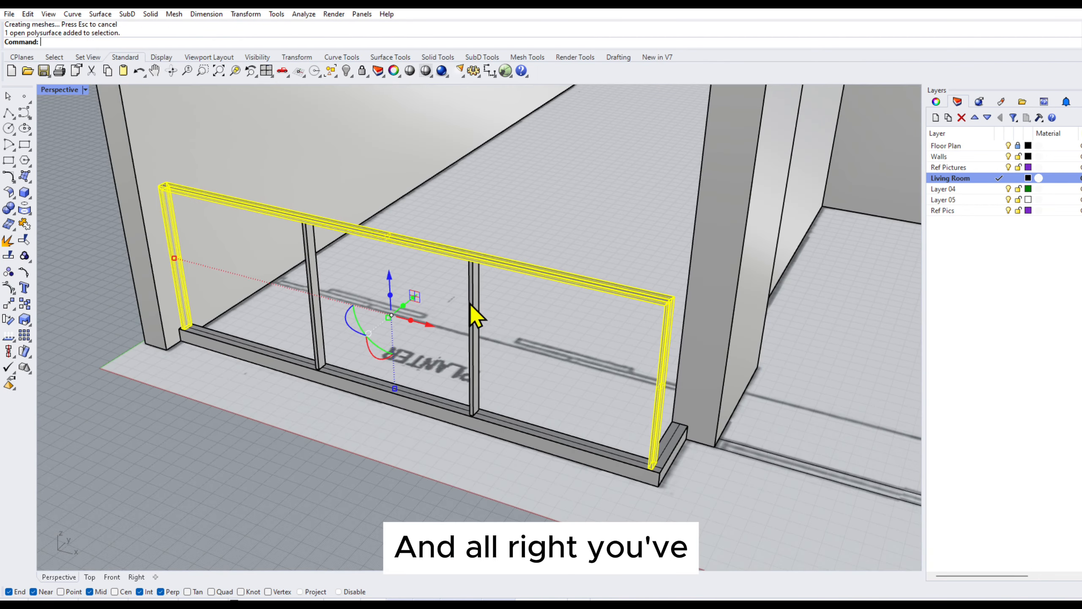
click(473, 307)
click(399, 475)
click(320, 362)
click(355, 495)
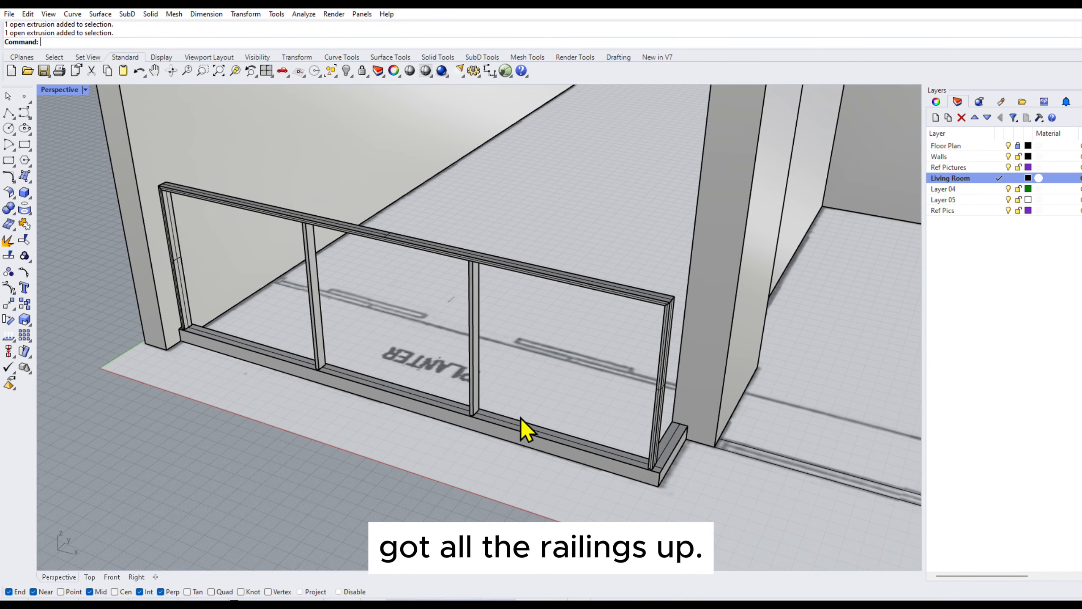
right_drag(527, 430, 546, 409)
scroll(618, 448, down, 3)
click(573, 394)
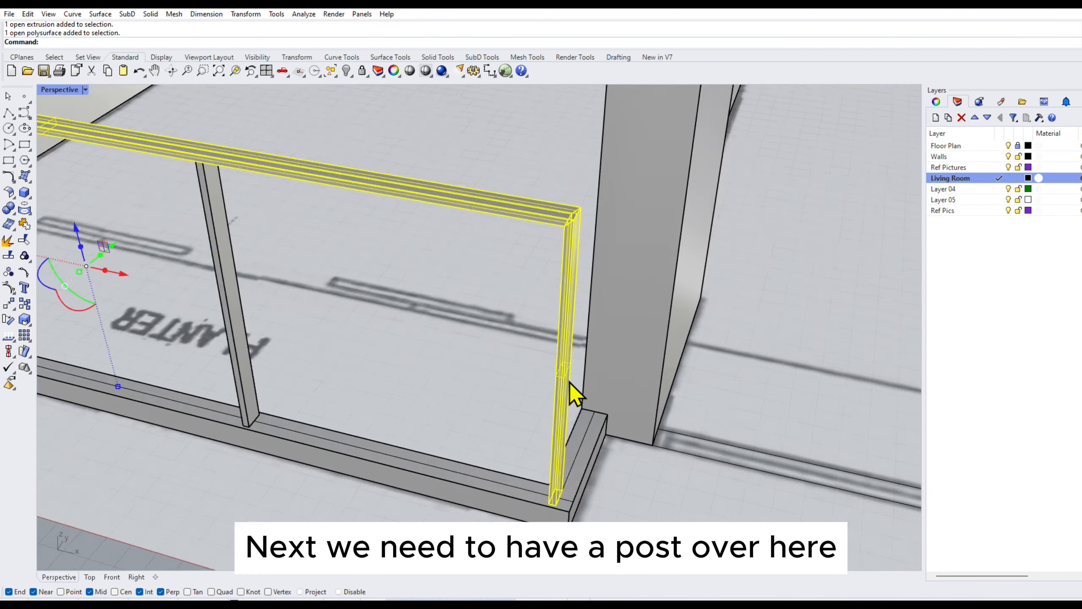
scroll(559, 476, up, 2)
scroll(605, 442, down, 4)
scroll(594, 175, up, 5)
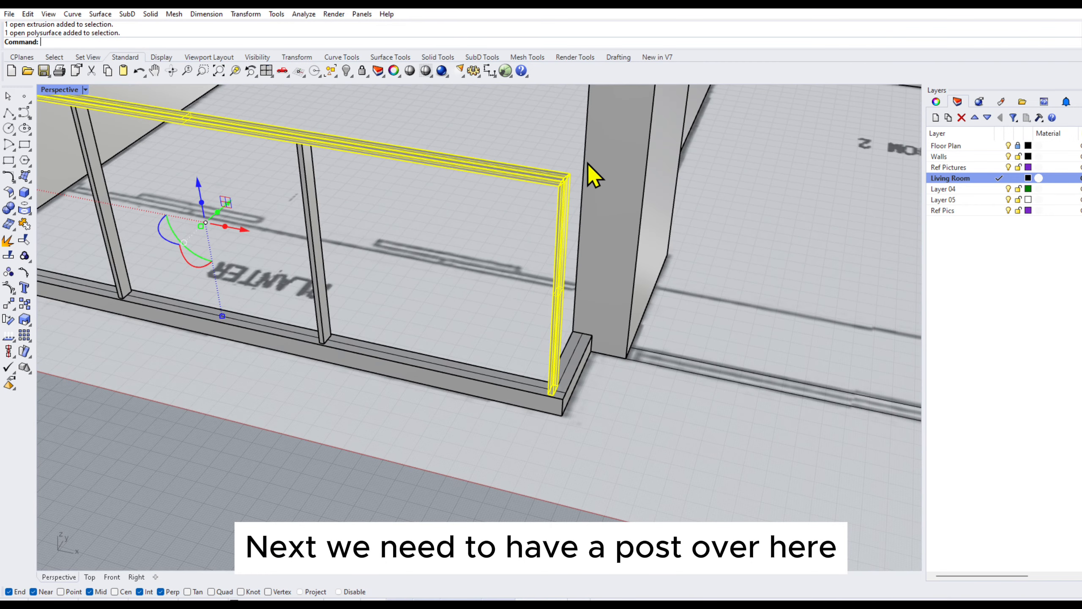
right_drag(577, 181, 549, 284)
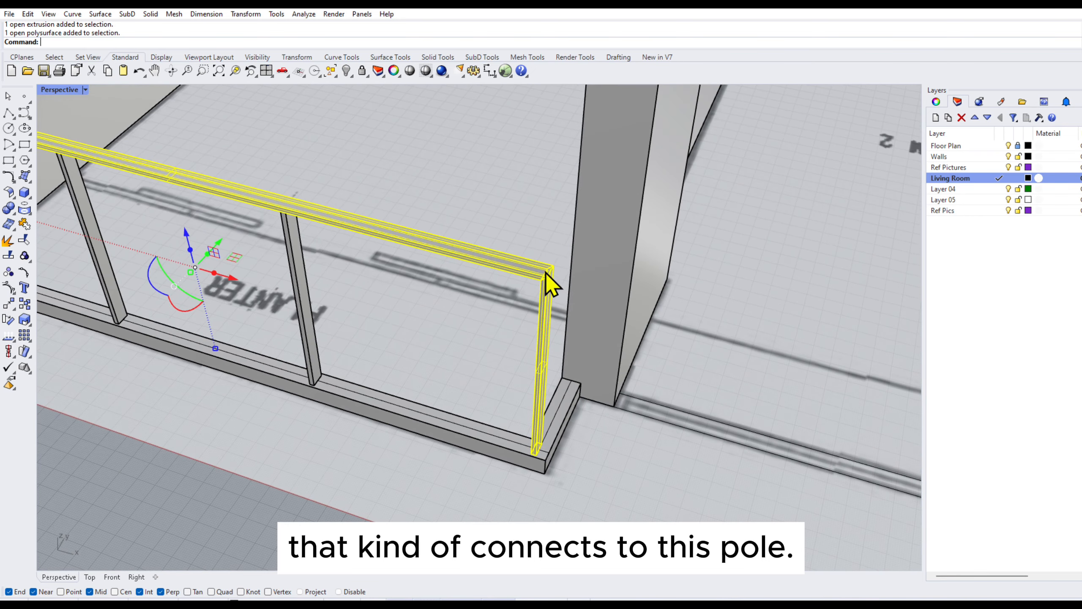
click(429, 504)
- Duplicate the corner post's base rectangle and move the copy along the short kerb towards the wall
scroll(394, 411, down, 6)
click(392, 353)
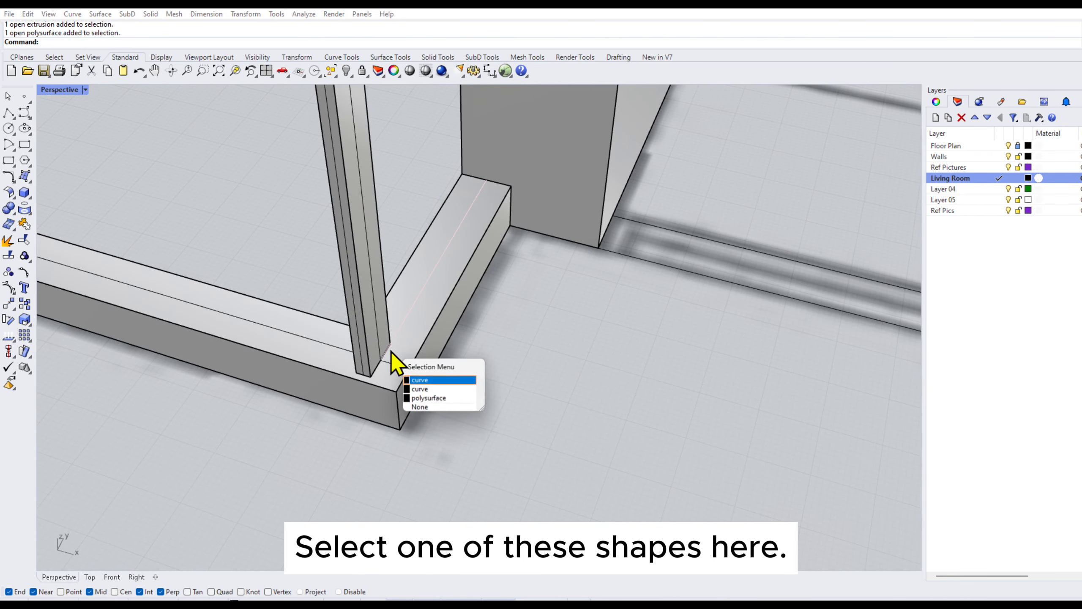
click(424, 389)
scroll(469, 375, up, 2)
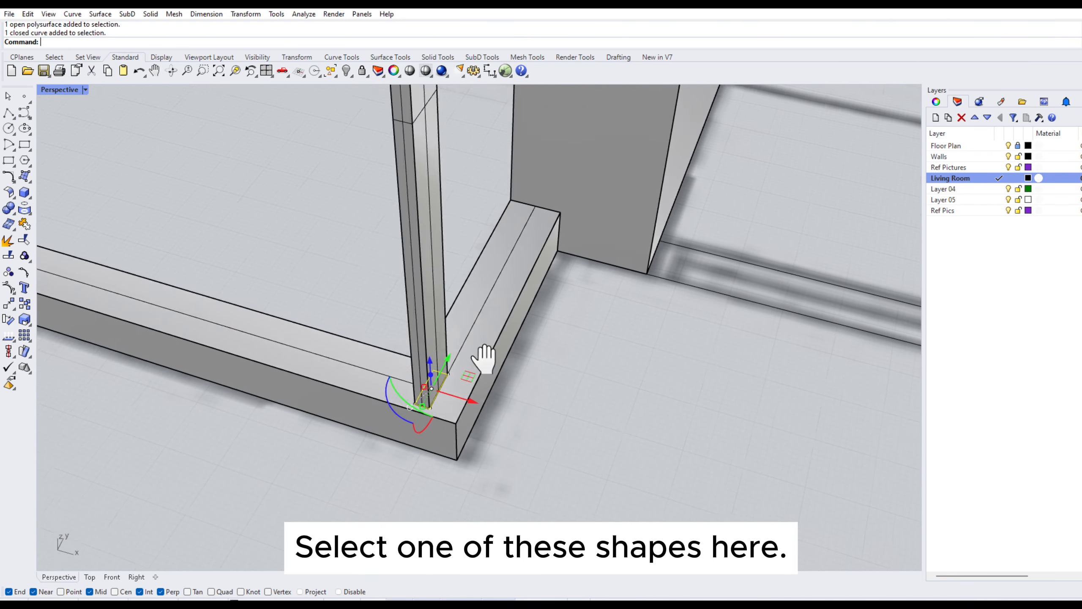
right_drag(484, 361, 407, 444)
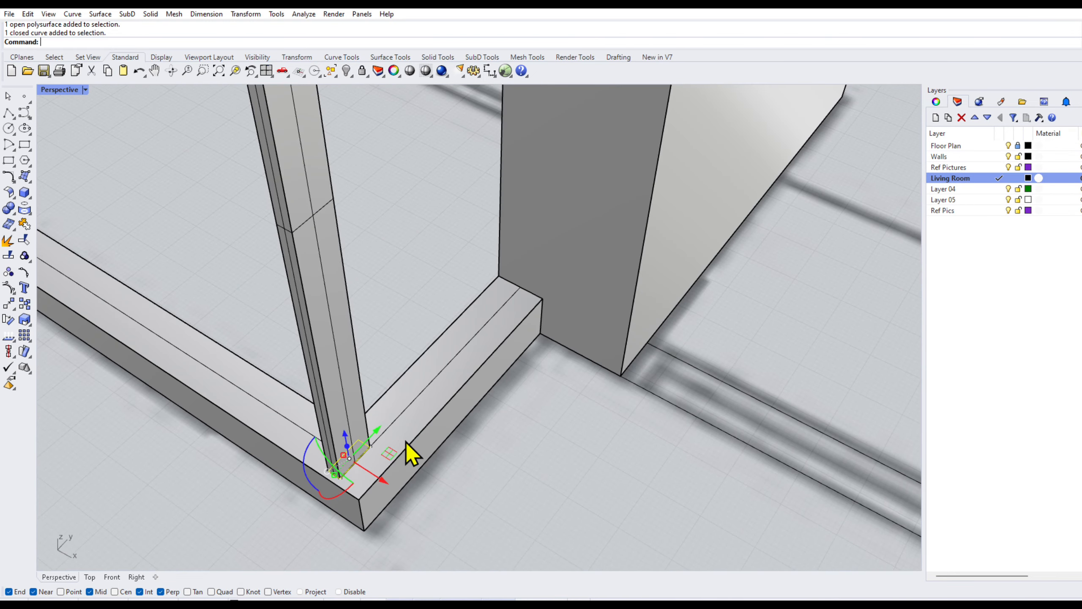
key(ctrl+c)
key(ctrl+v)
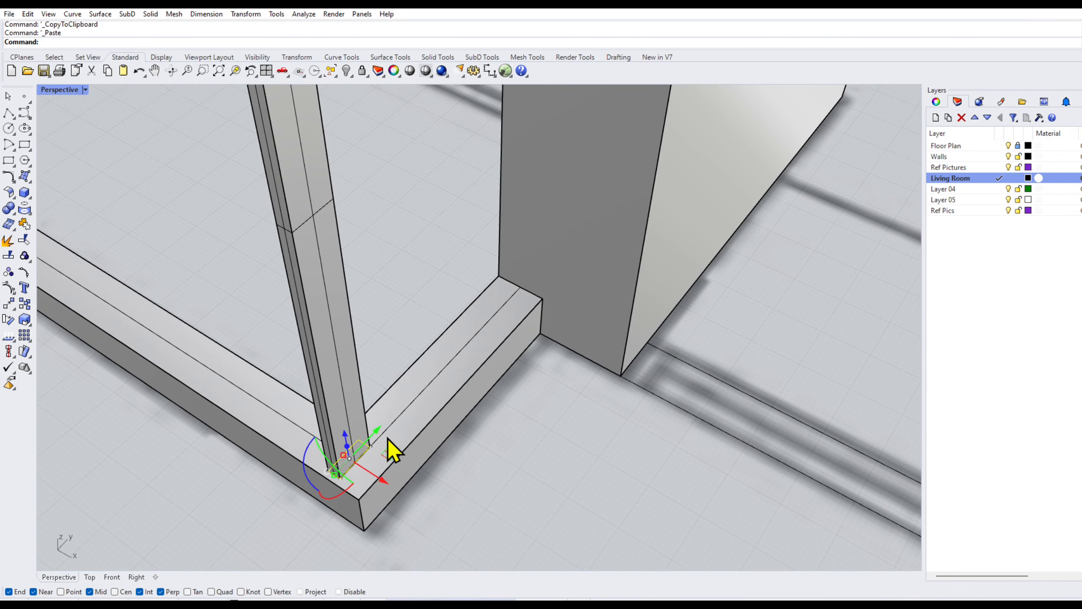
drag(379, 438, 511, 294)
- Move the copied rectangle by its corner to the midpoint of the short kerb's end edge at the wall
scroll(511, 294, up, 5)
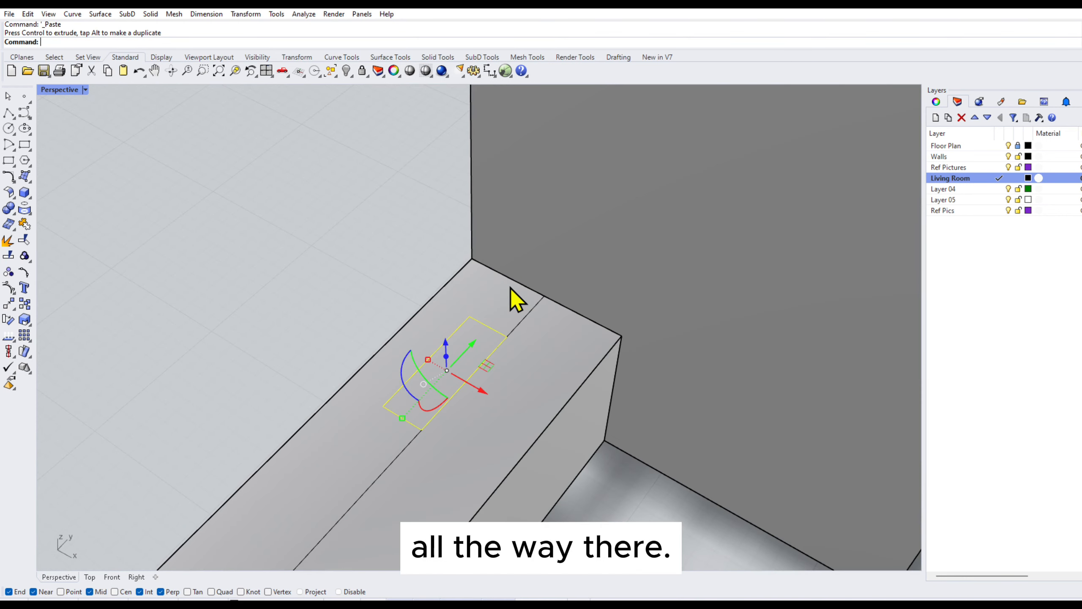
text(m)
key(Return)
click(507, 337)
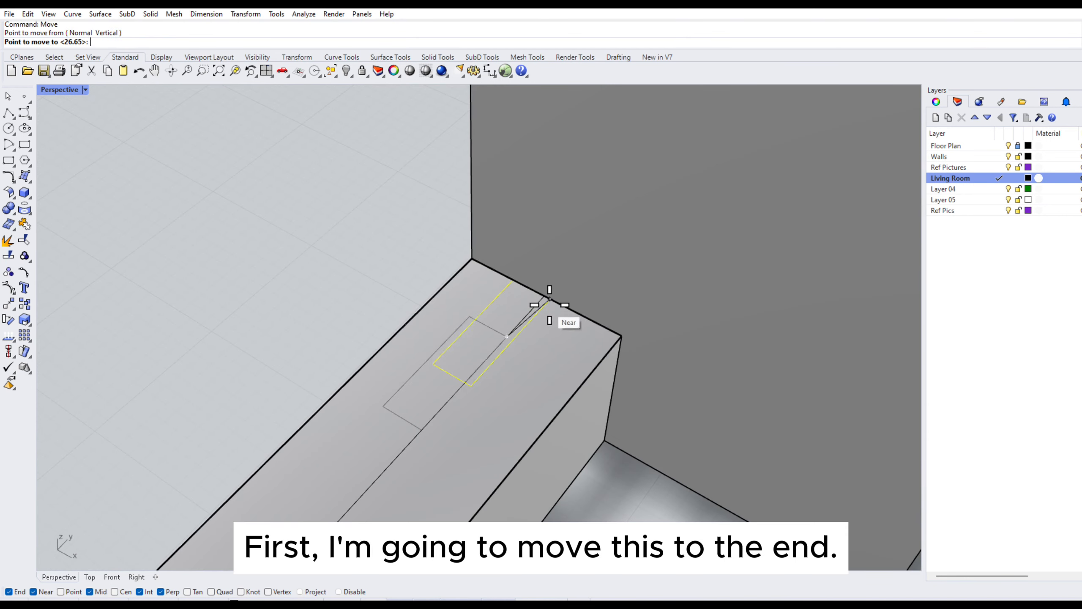
click(550, 304)
- Move the copied rectangle back from the wall along the short kerb by 20 mm
key(Return)
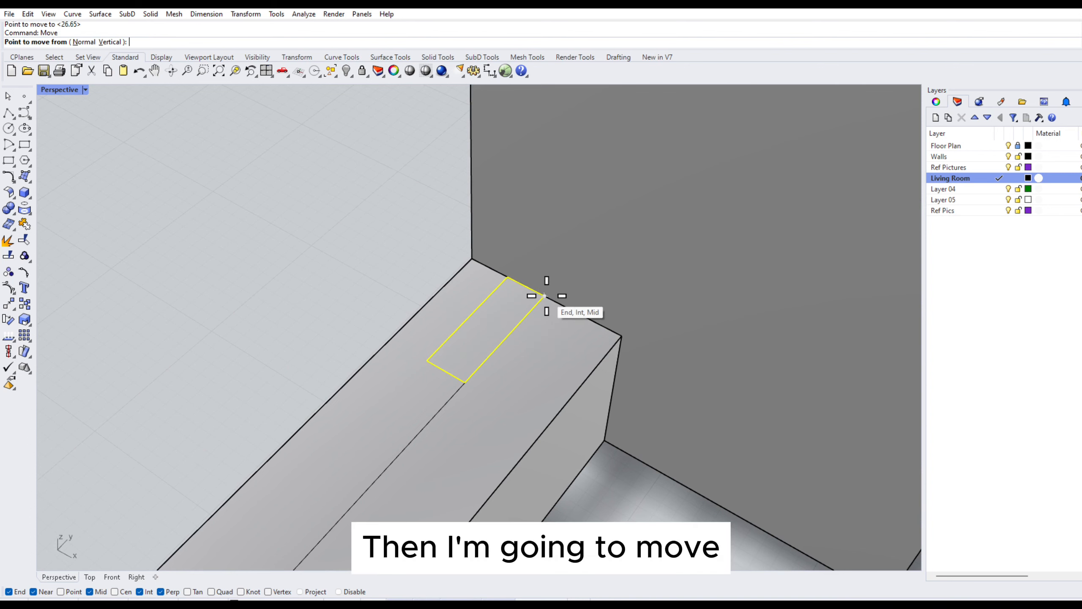
click(545, 296)
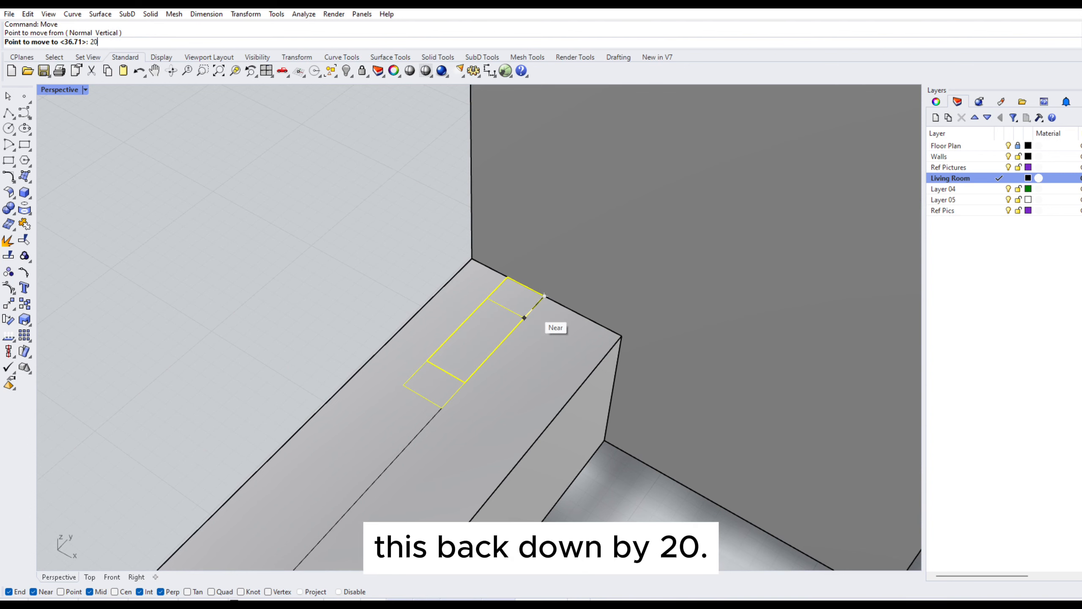
key(Return)
scroll(541, 323, down, 5)
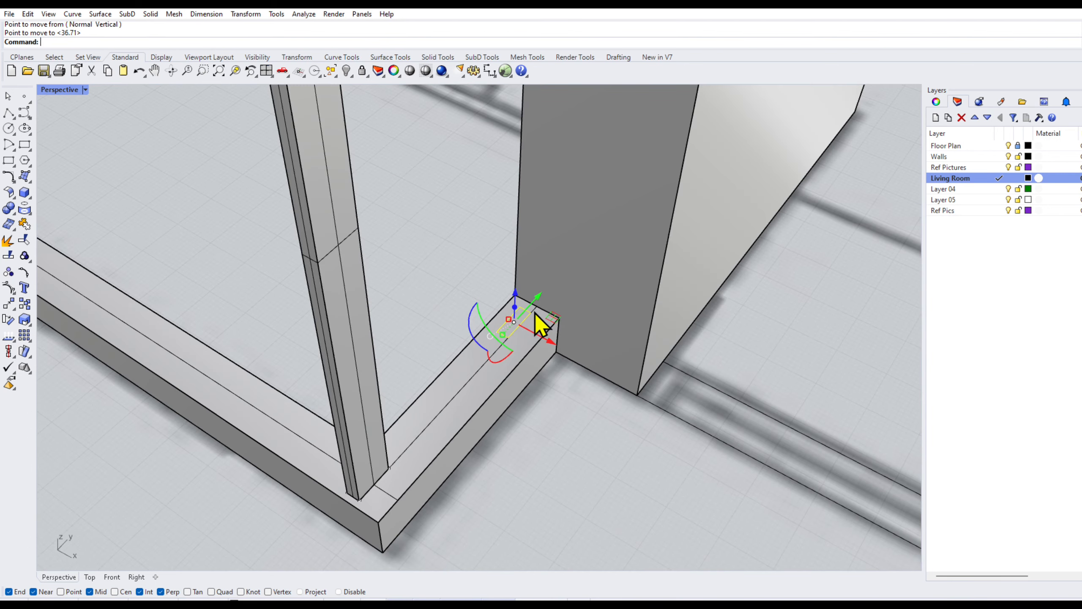
- Draw a polyline from the midpoint of the short kerb's wall end, 1100 mm straight up, then horizontally to the railing's corner post
scroll(550, 396, down, 5)
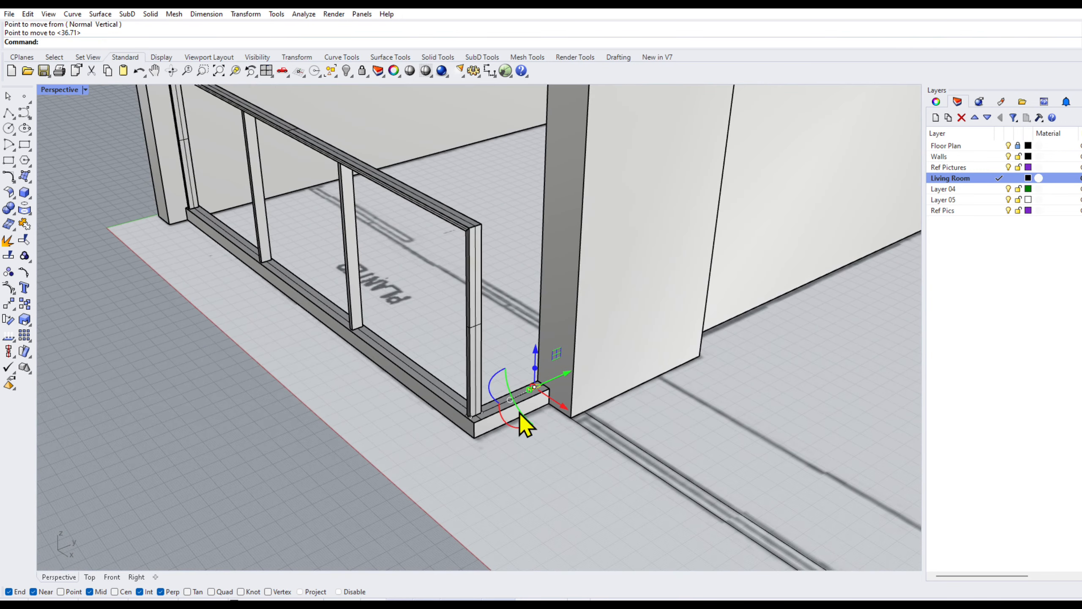
click(294, 480)
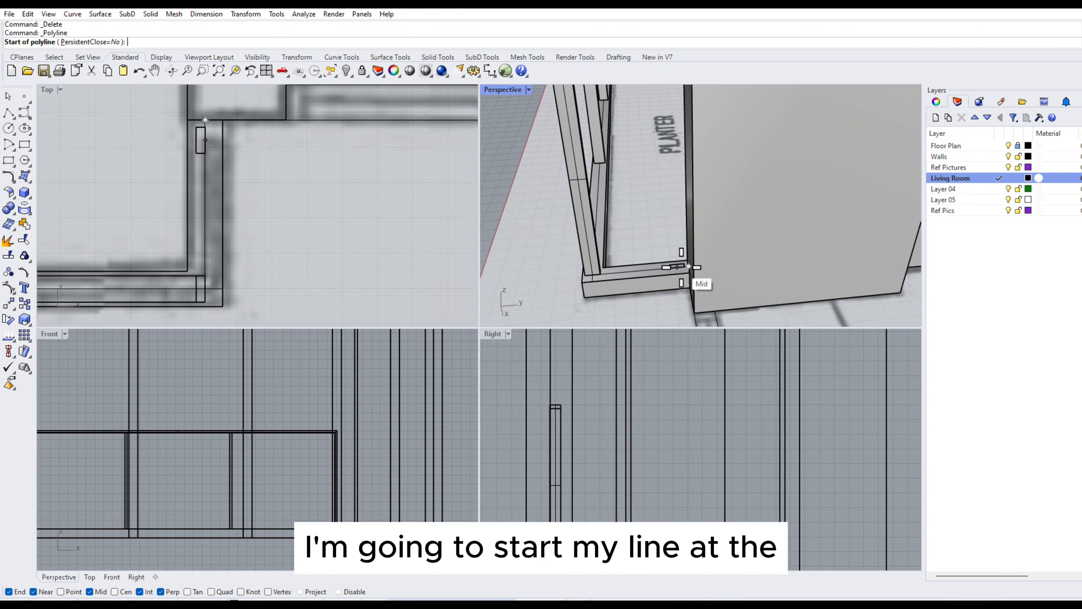
click(692, 266)
text(1)
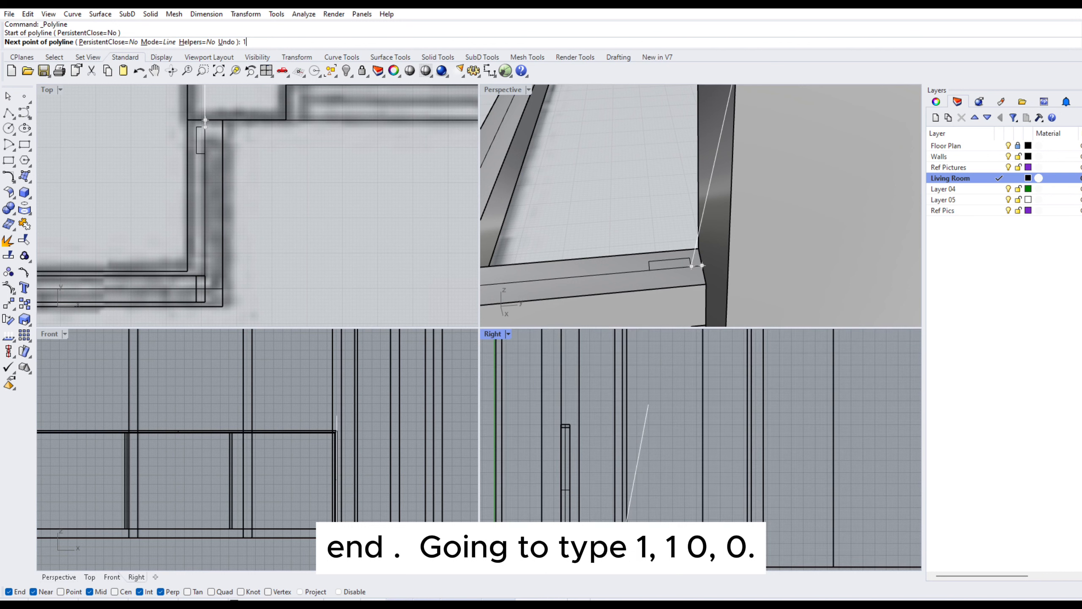
text(100)
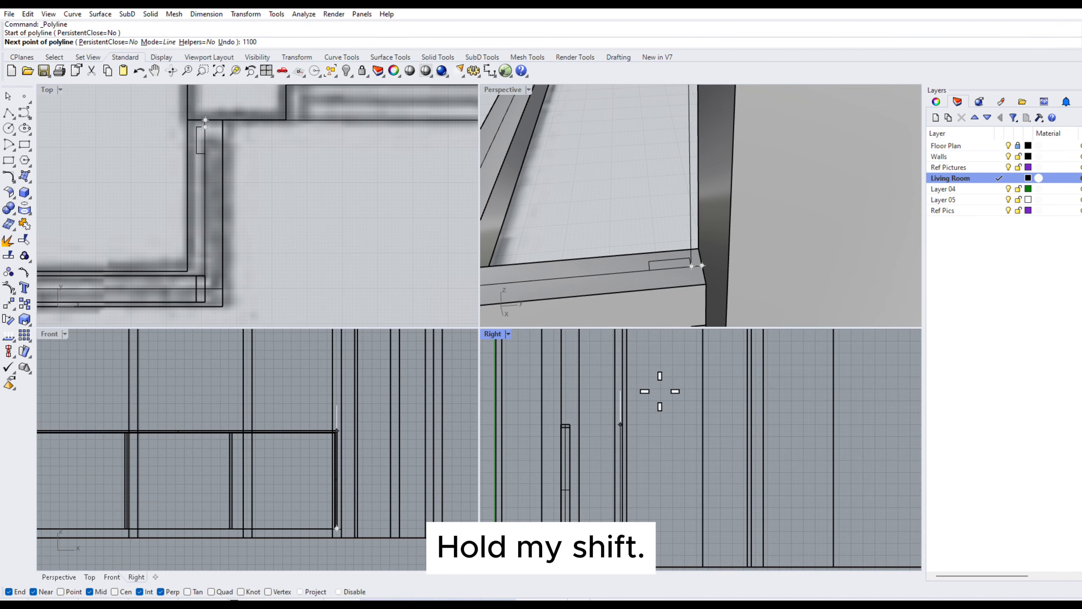
click(682, 423)
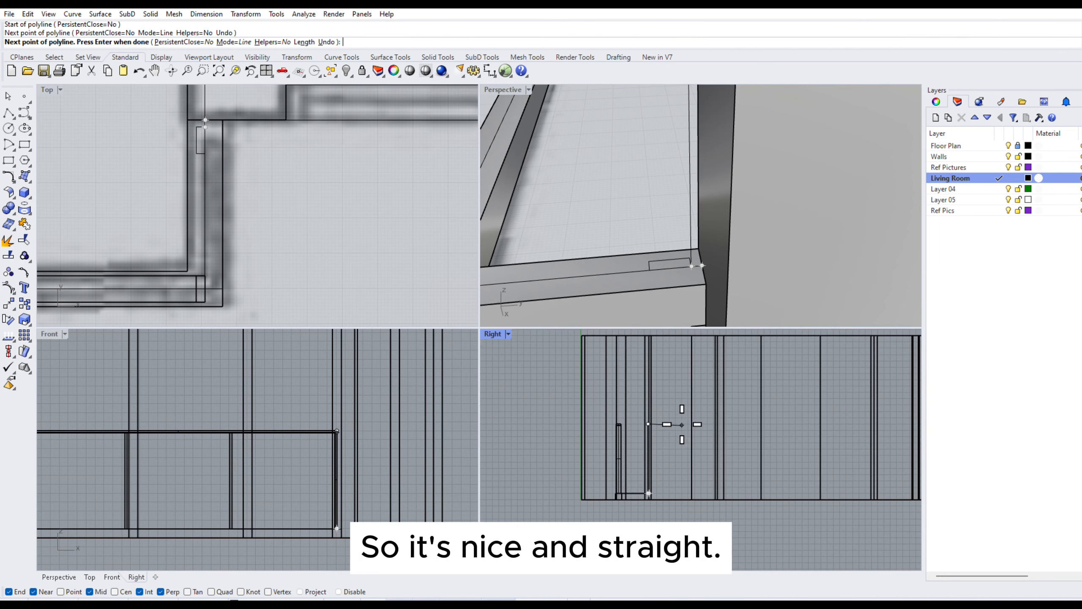
scroll(636, 266, down, 4)
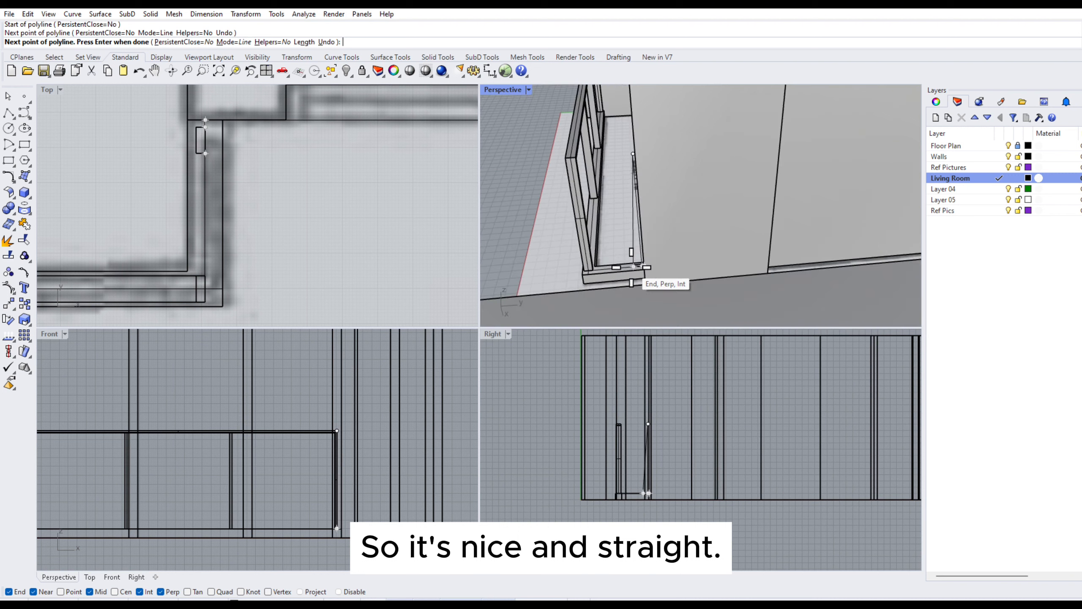
click(205, 275)
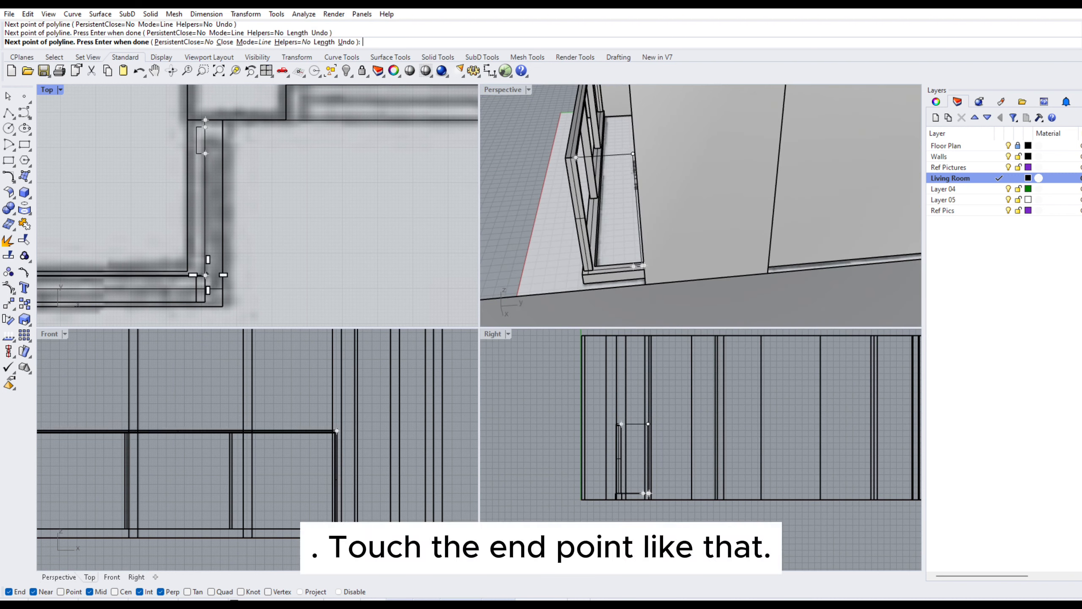
key(Return)
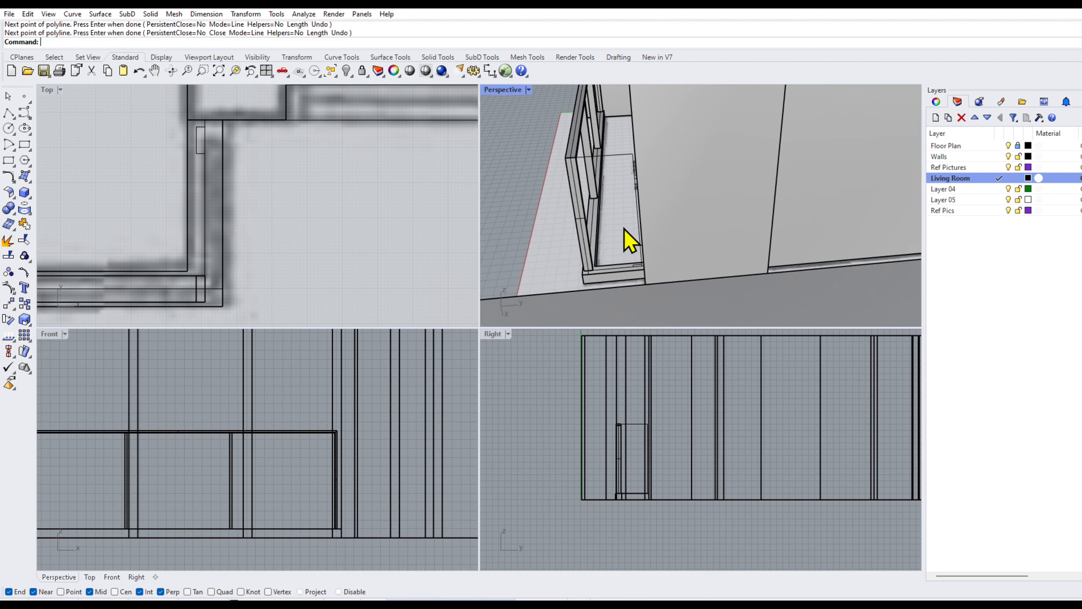
- Sweep the small rectangle at the wall along the new polyline with Sweep 1 Rail, using Freeform style and unchanged cross sections
double_click(500, 90)
click(100, 13)
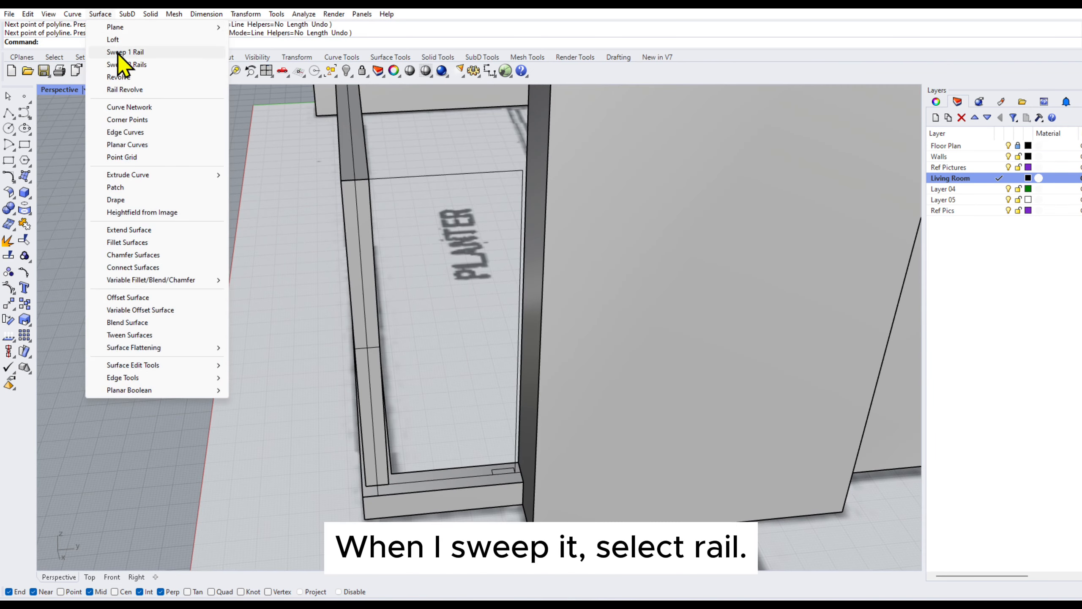
click(123, 73)
click(513, 456)
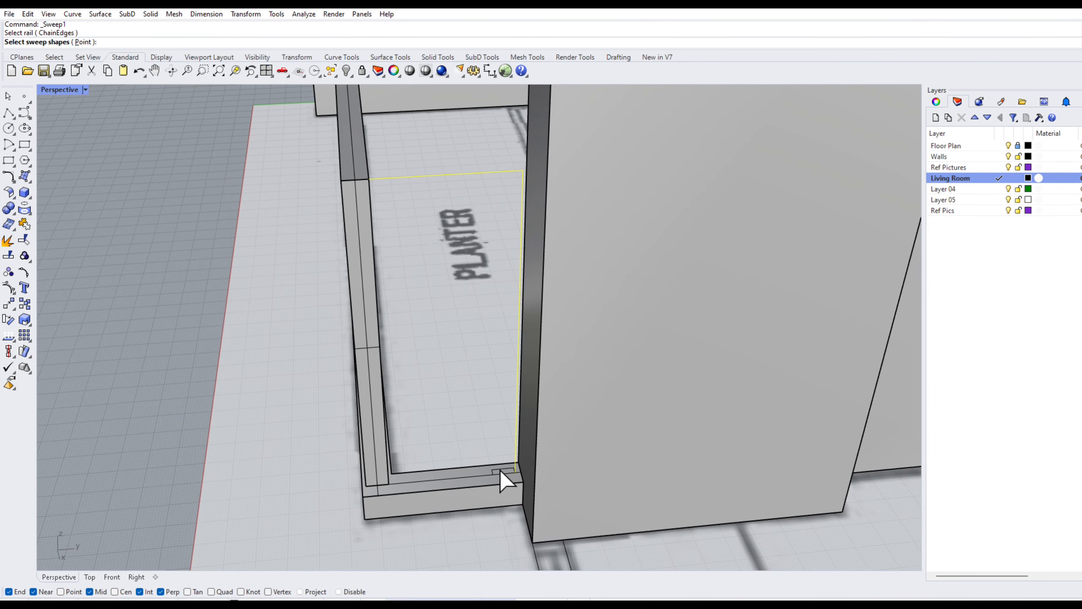
click(500, 470)
key(Return)
key(Return)
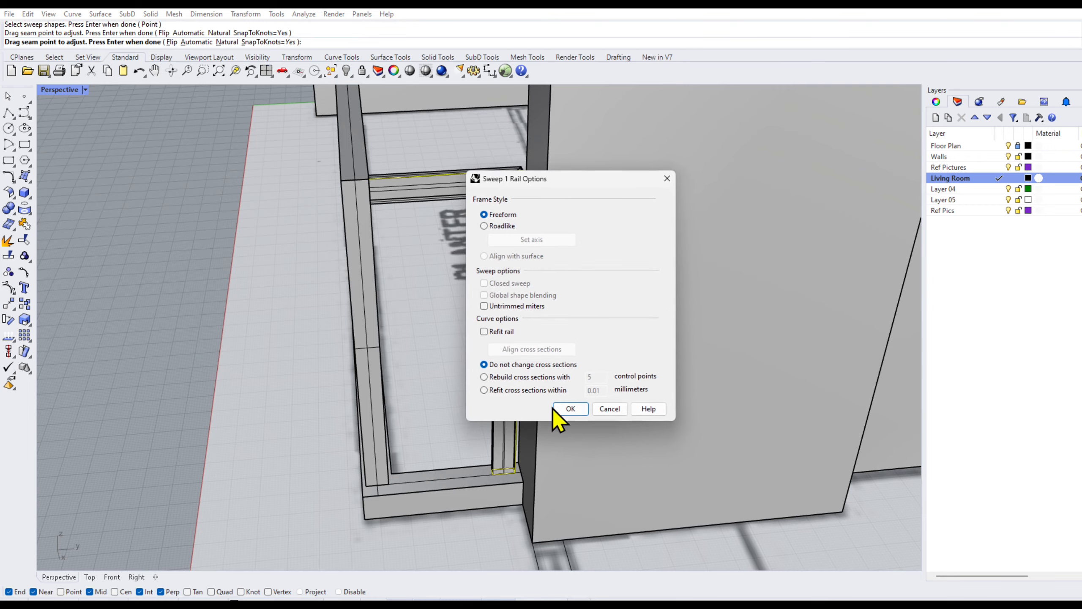
click(570, 409)
- Examine the railing with its side return, the planter kerb and the sliding door lines on the floor plan
right_drag(373, 319, 484, 245)
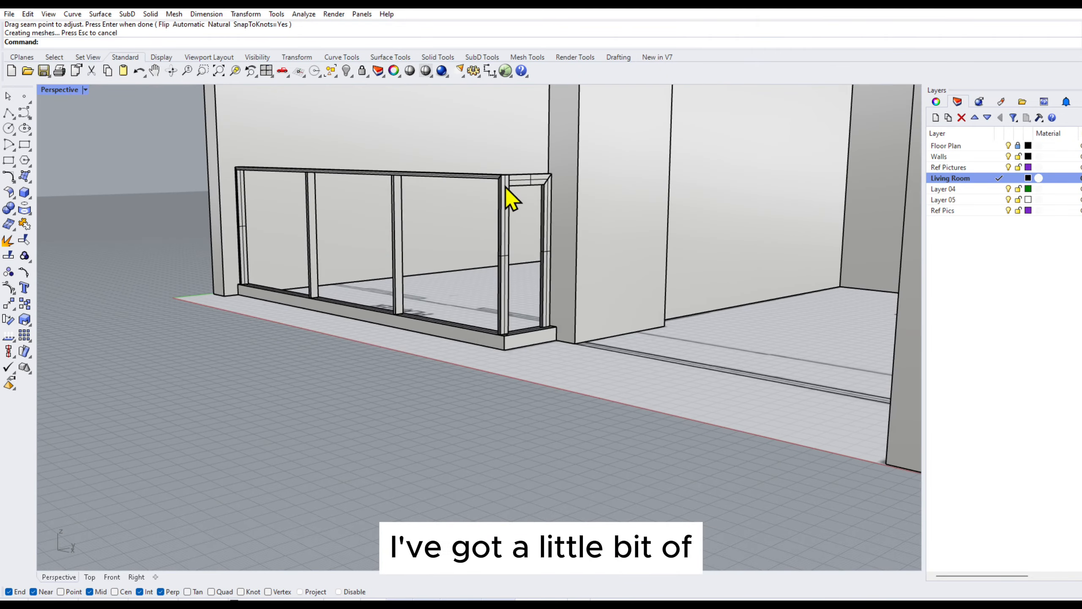
right_drag(486, 194, 525, 356)
scroll(472, 305, down, 5)
scroll(357, 375, up, 5)
scroll(357, 375, up, 4)
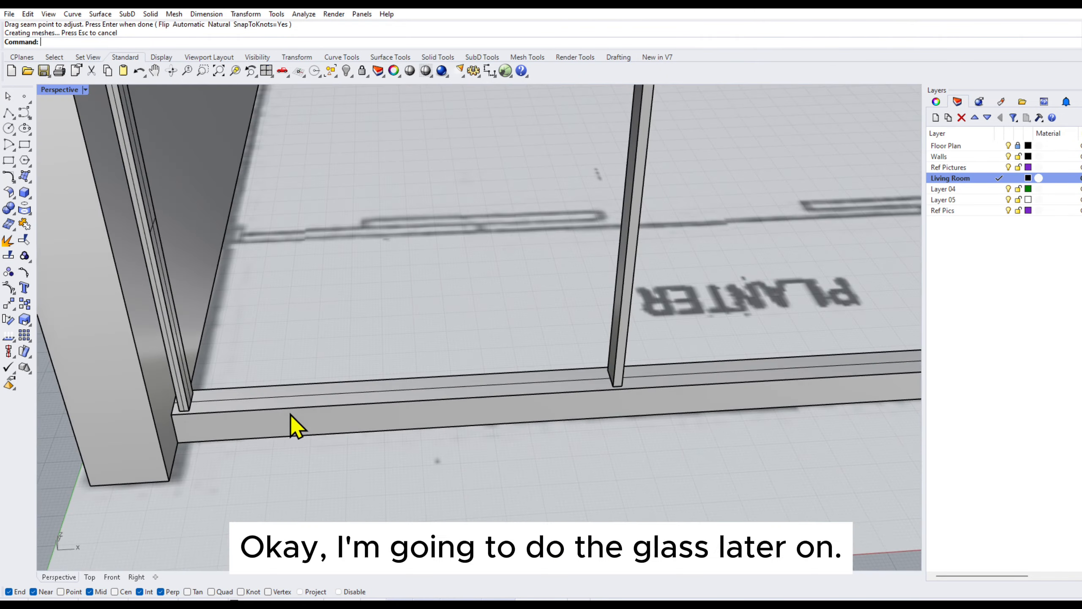
click(251, 400)
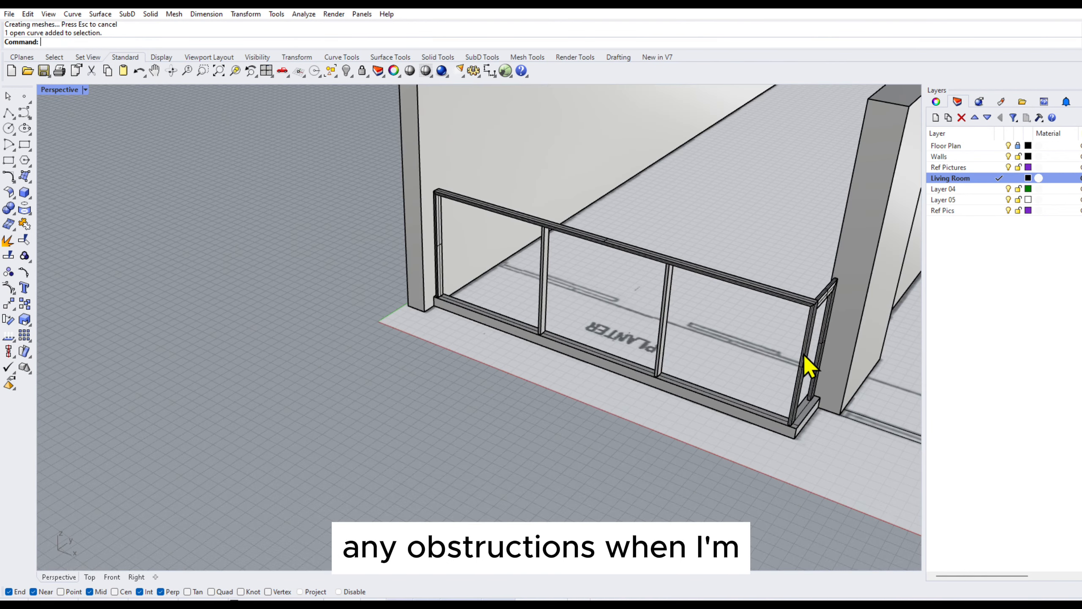
shift+right_drag(805, 357, 727, 420)
right_drag(506, 346, 516, 396)
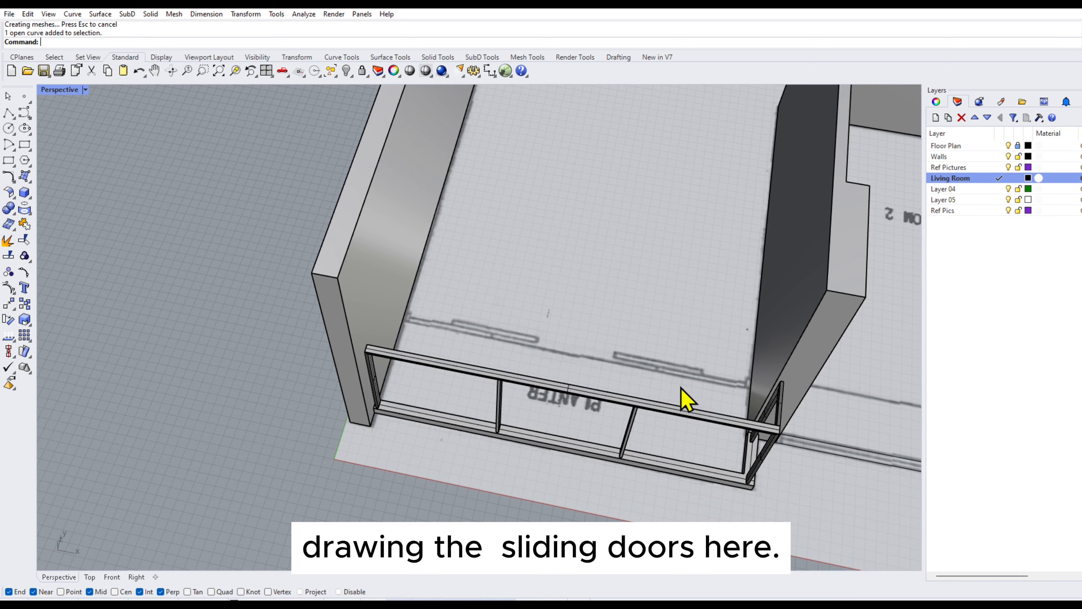
right_drag(685, 399, 454, 328)
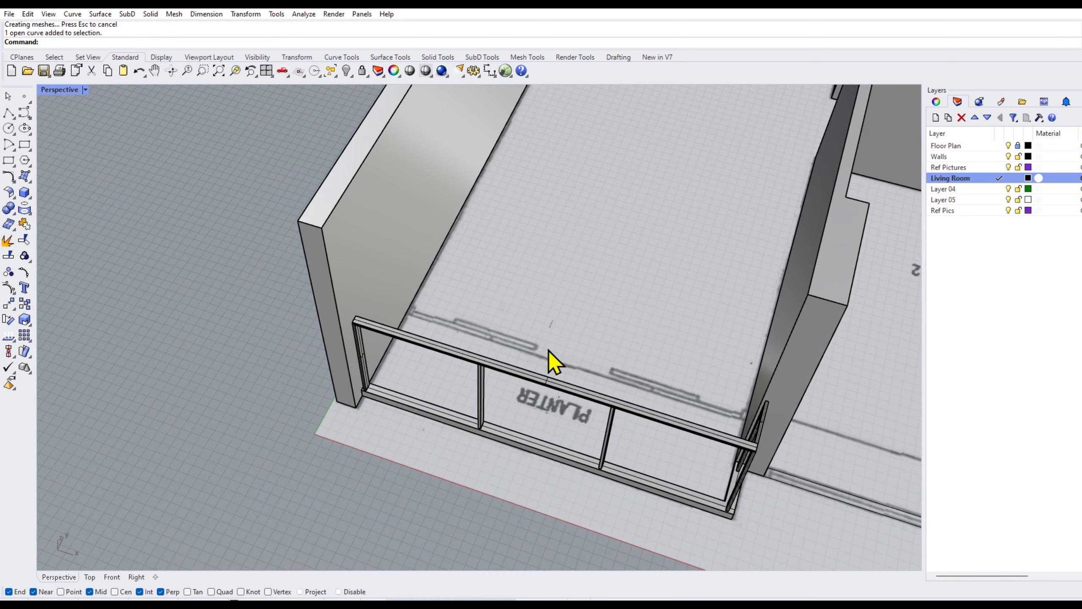
right_drag(550, 361, 657, 358)
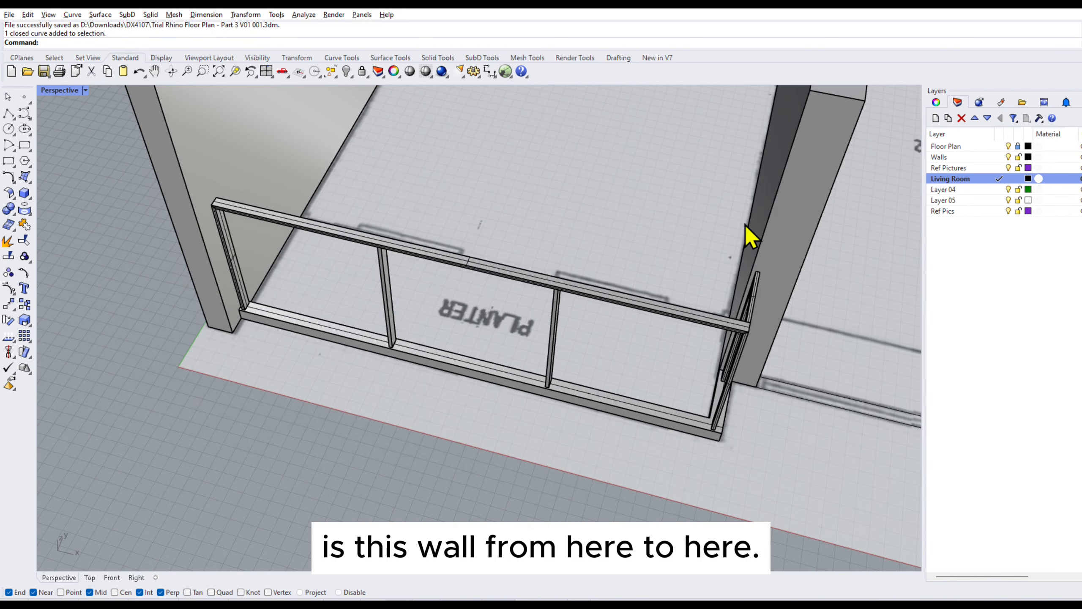
right_drag(745, 225, 616, 216)
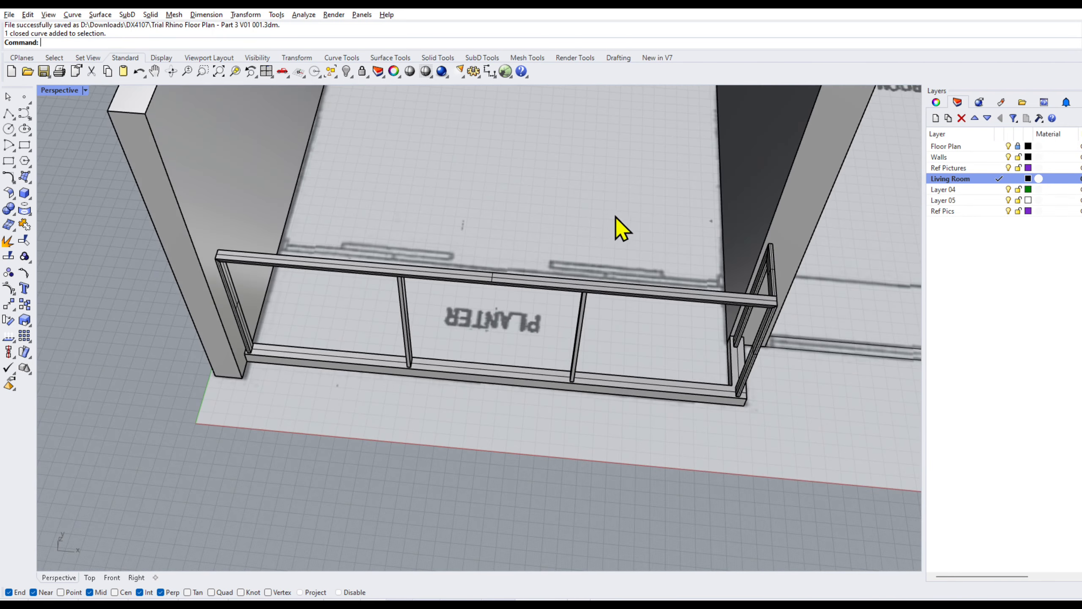
- Measure the clear width between the two living room walls along the sliding door line
click(491, 72)
right_drag(471, 186, 322, 223)
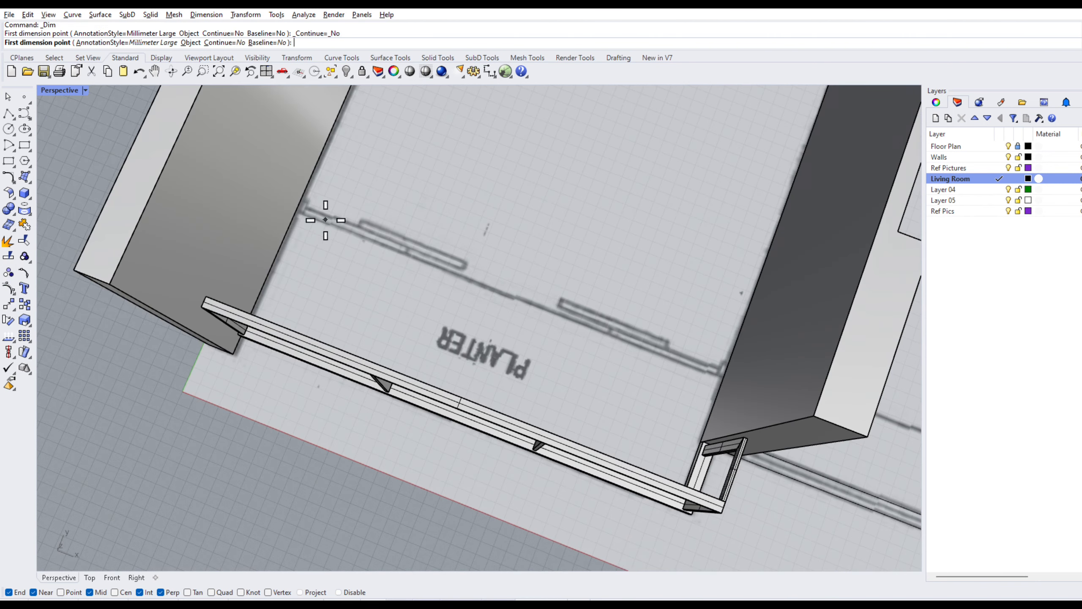
click(296, 211)
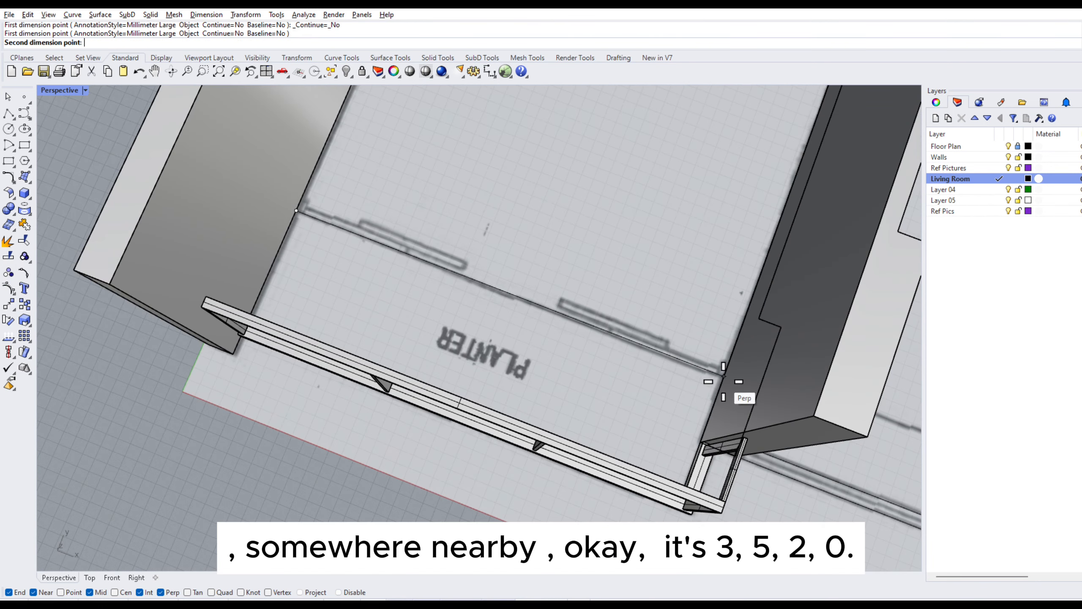
click(723, 377)
right_drag(422, 475, 420, 416)
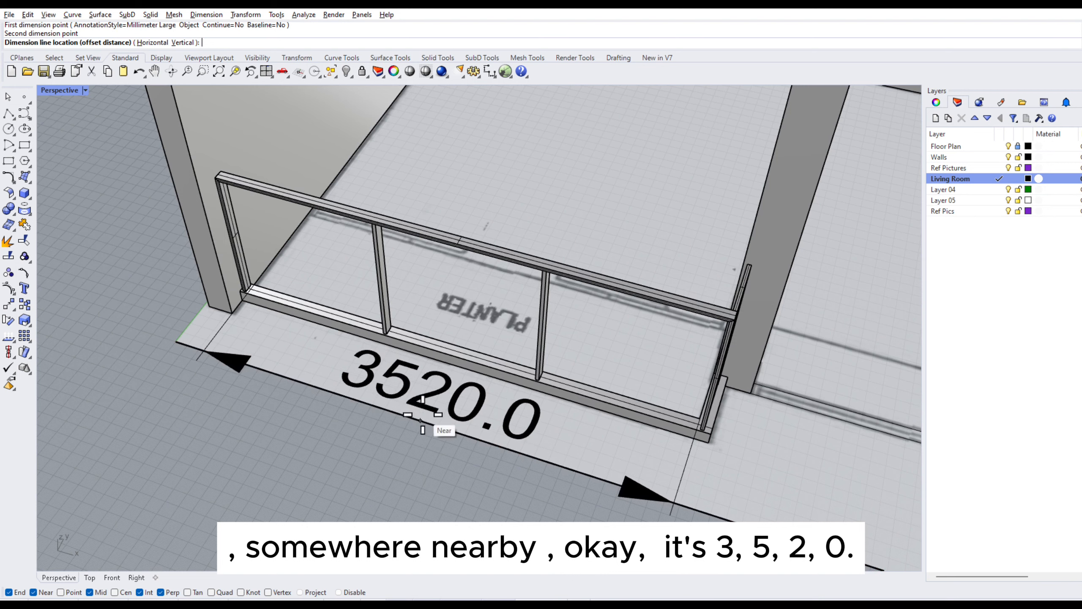
key(Escape)
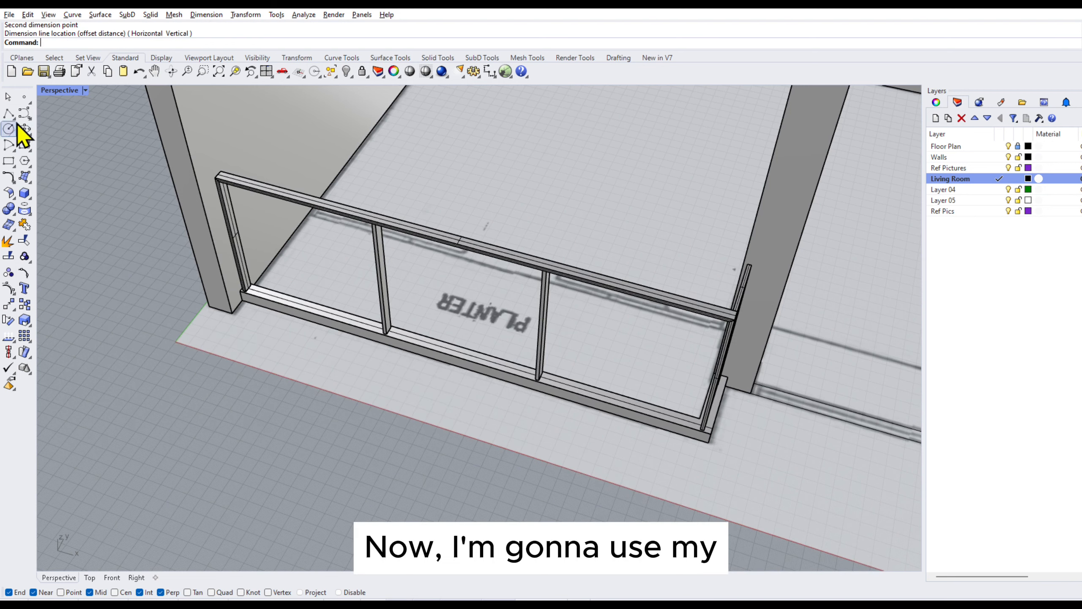
- Draw a straight 3520 mm line along the long kerb's outer bottom edge, starting at its corner by the wall
click(9, 145)
scroll(305, 348, up, 2)
click(228, 289)
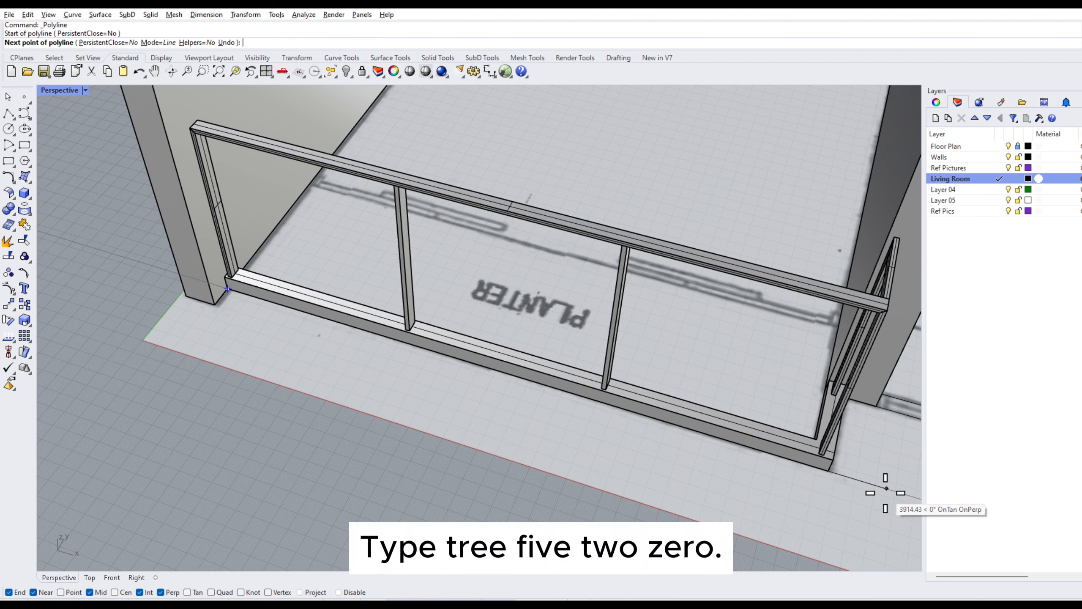
text(3520)
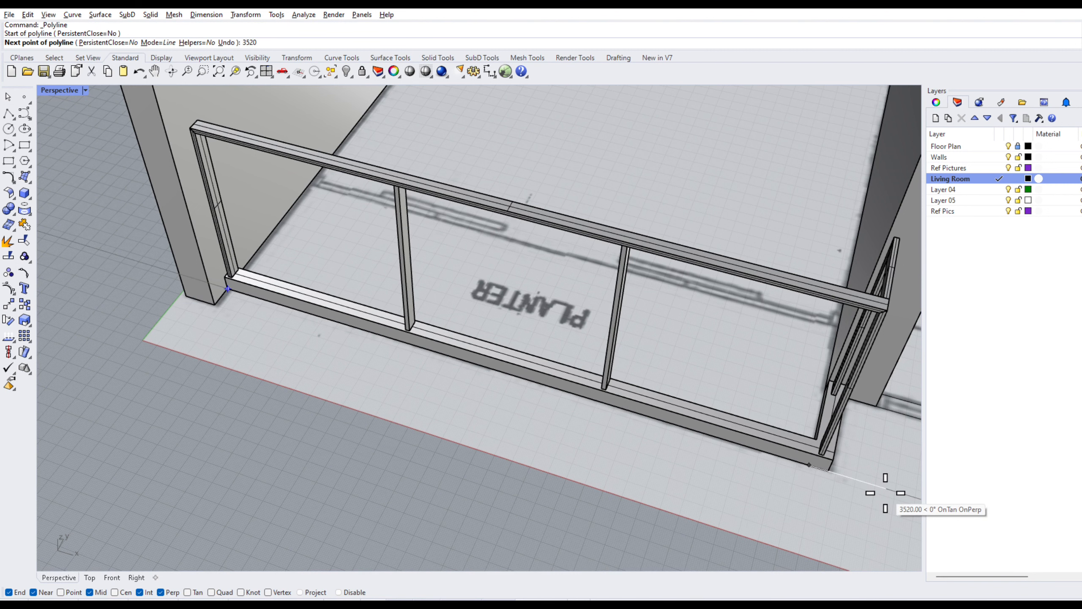
shift+click(886, 493)
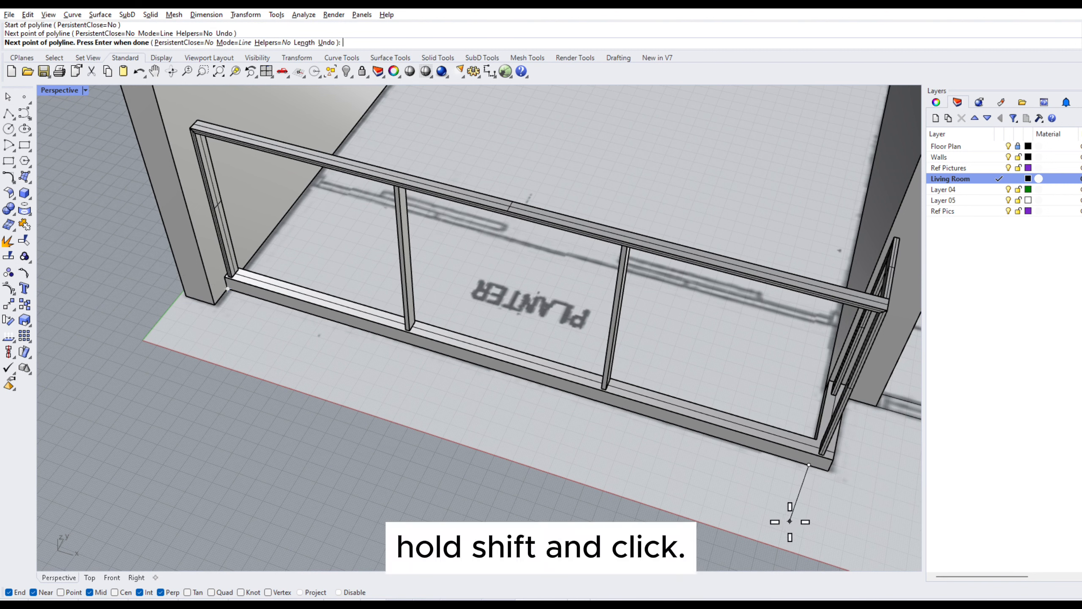
key(Return)
click(781, 463)
click(824, 499)
- Measure the distance from the long kerb's outer bottom corner along the wall to the sliding door line
right_drag(721, 428, 699, 426)
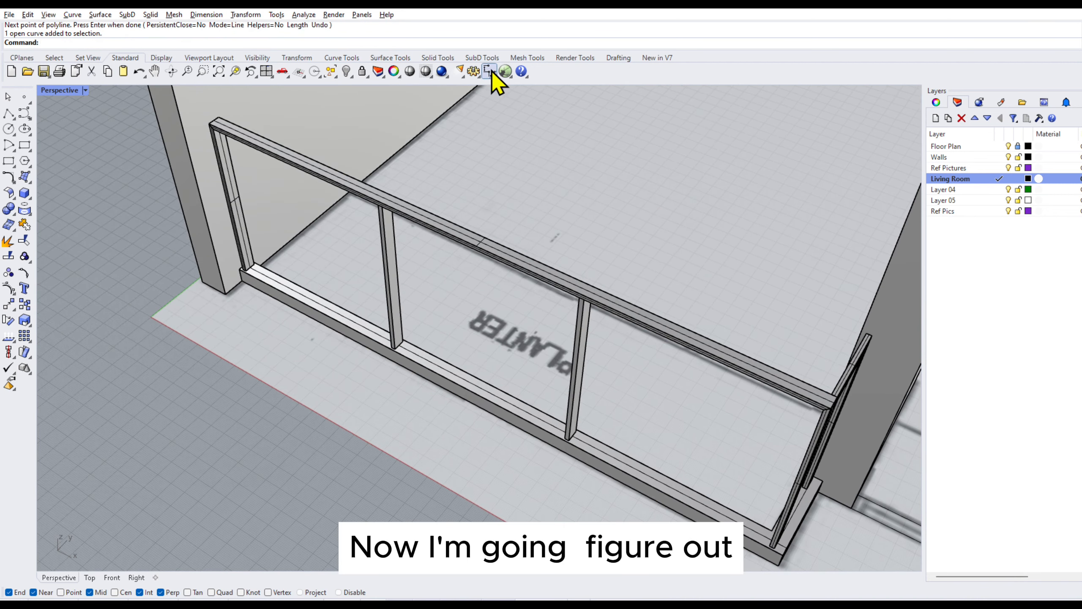
click(490, 71)
scroll(263, 197, up, 6)
click(222, 351)
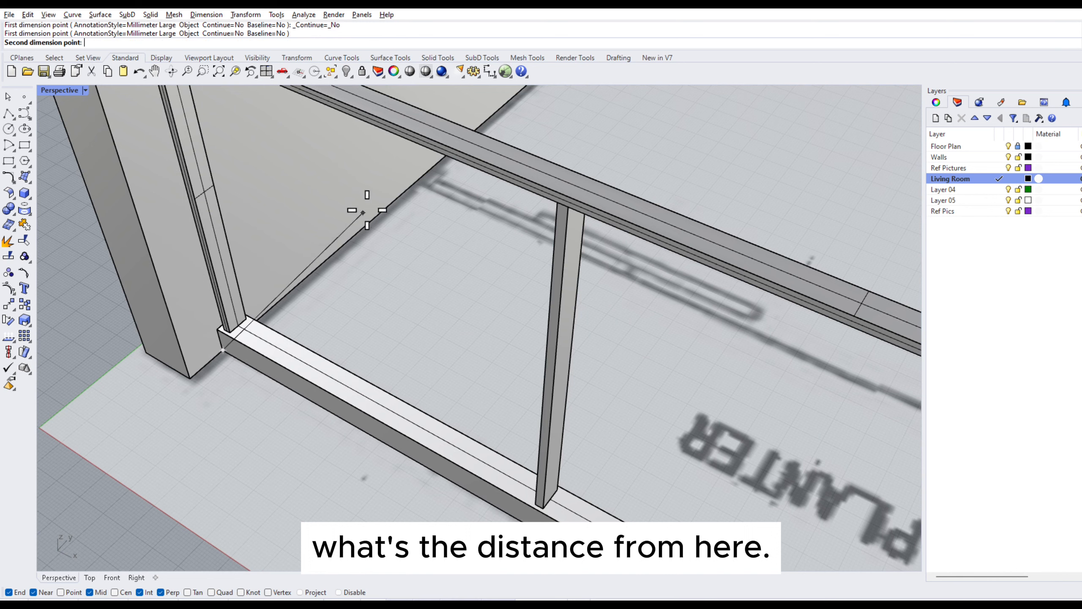
right_drag(415, 170, 374, 259)
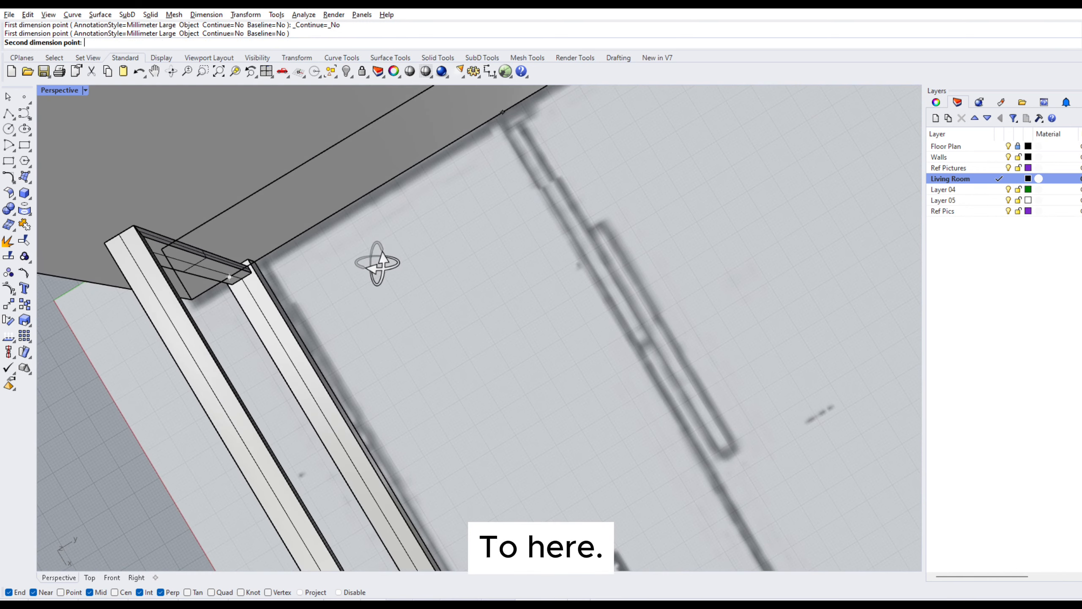
click(495, 121)
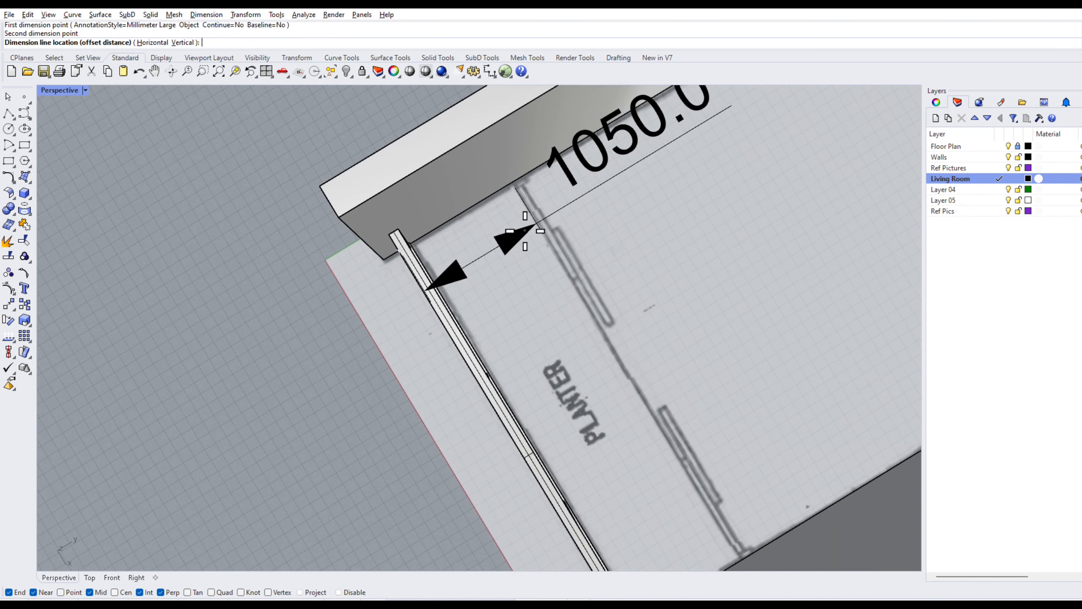
key(Escape)
- Offset the 3520 mm line along the long kerb by 1050 mm inward, onto the sliding door line of the plan
right_drag(542, 257, 512, 245)
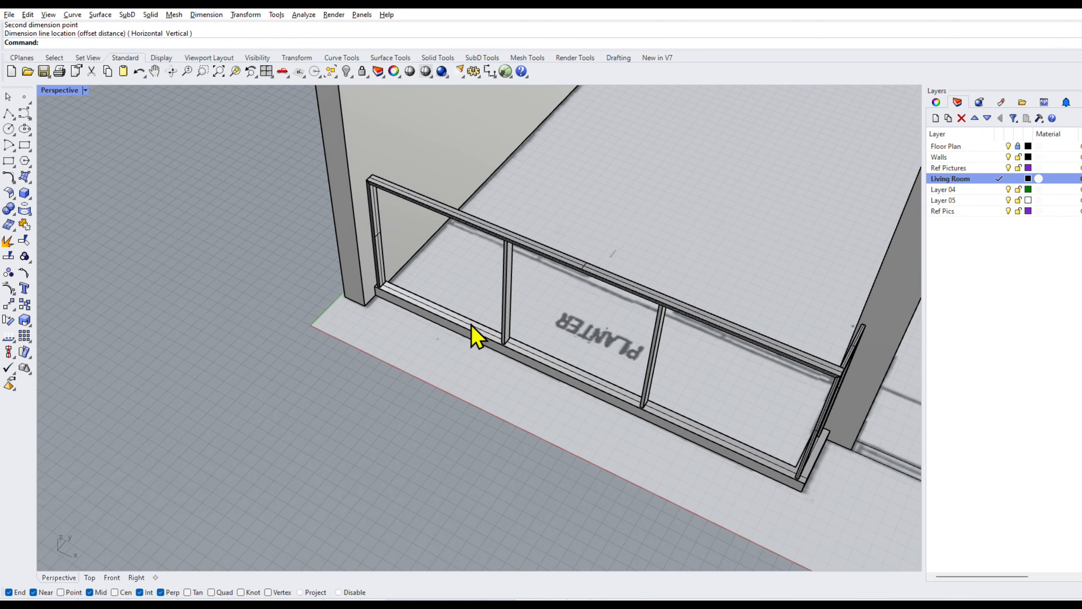
click(448, 339)
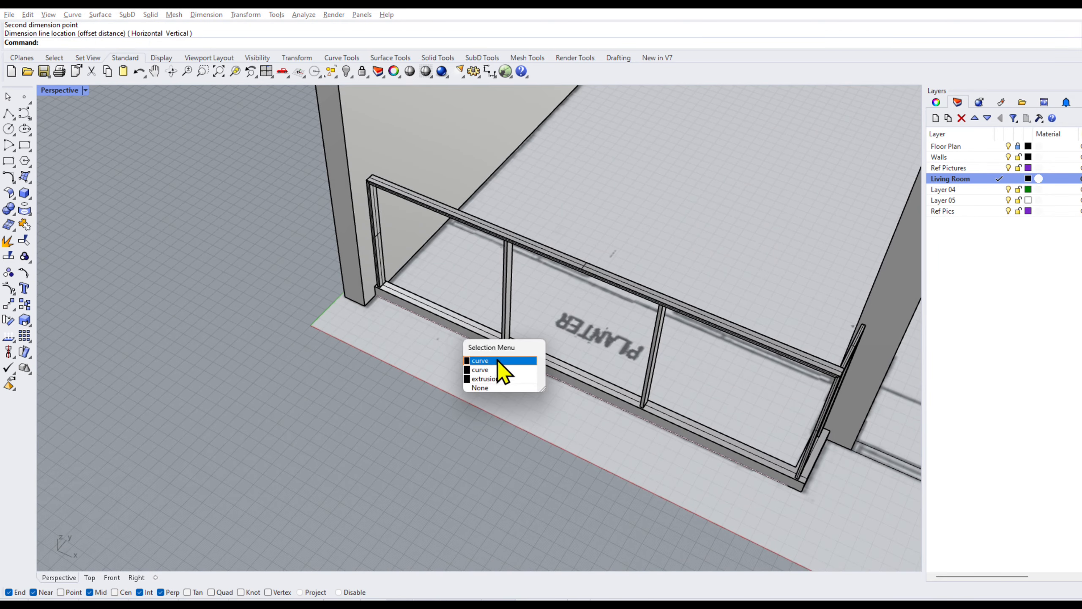
click(501, 366)
scroll(482, 286, up, 3)
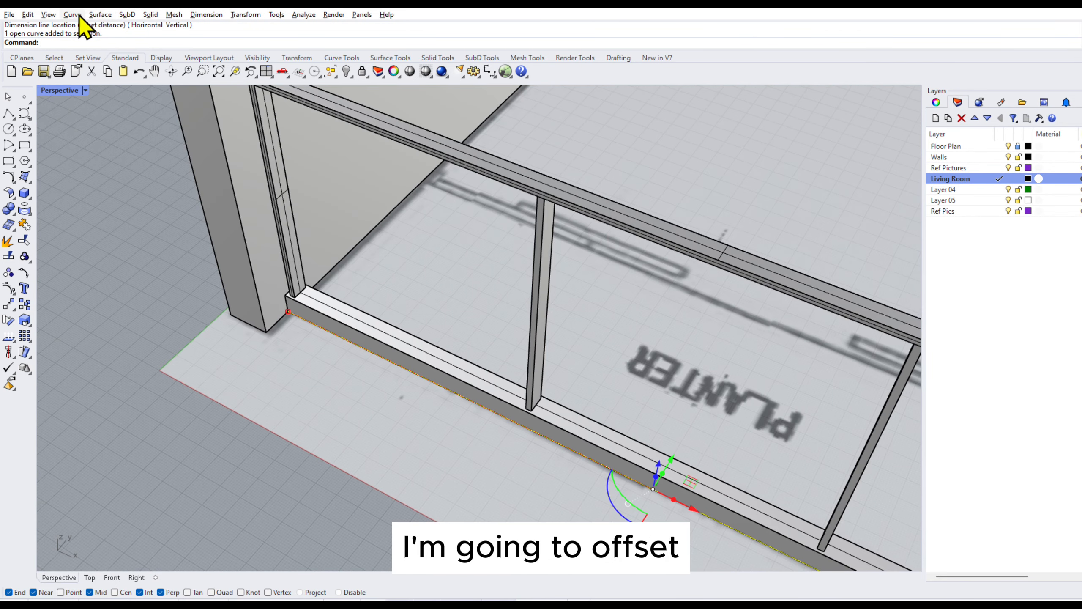
text(offset)
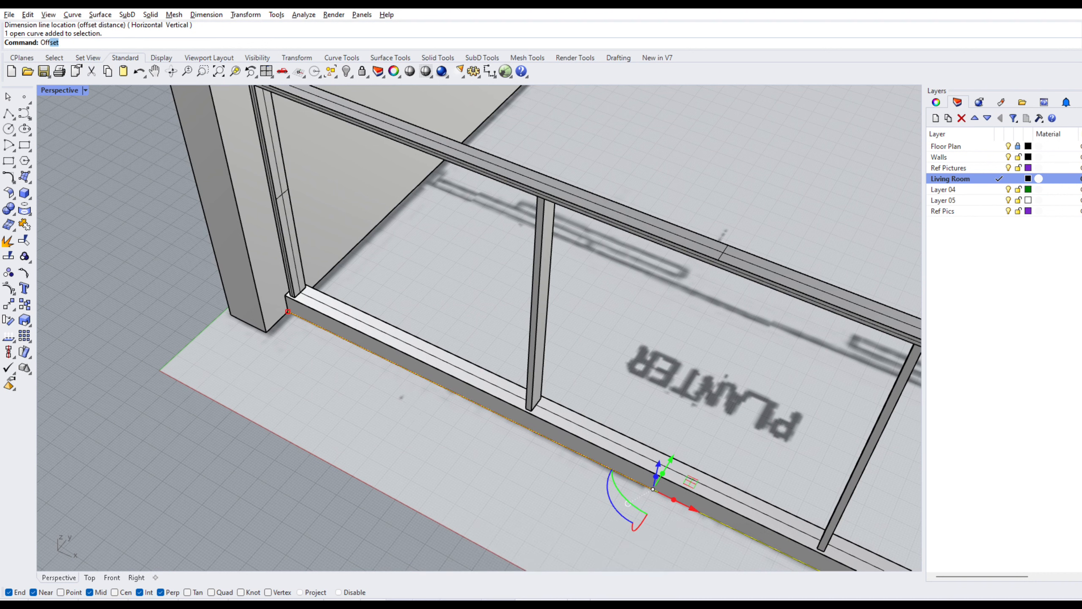
key(Return)
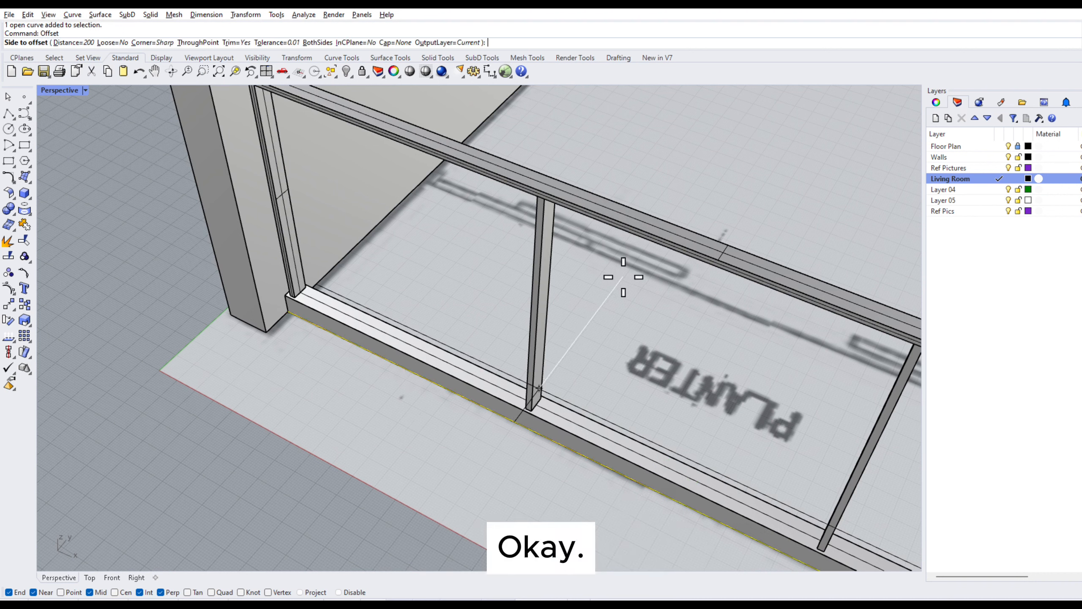
text(1050)
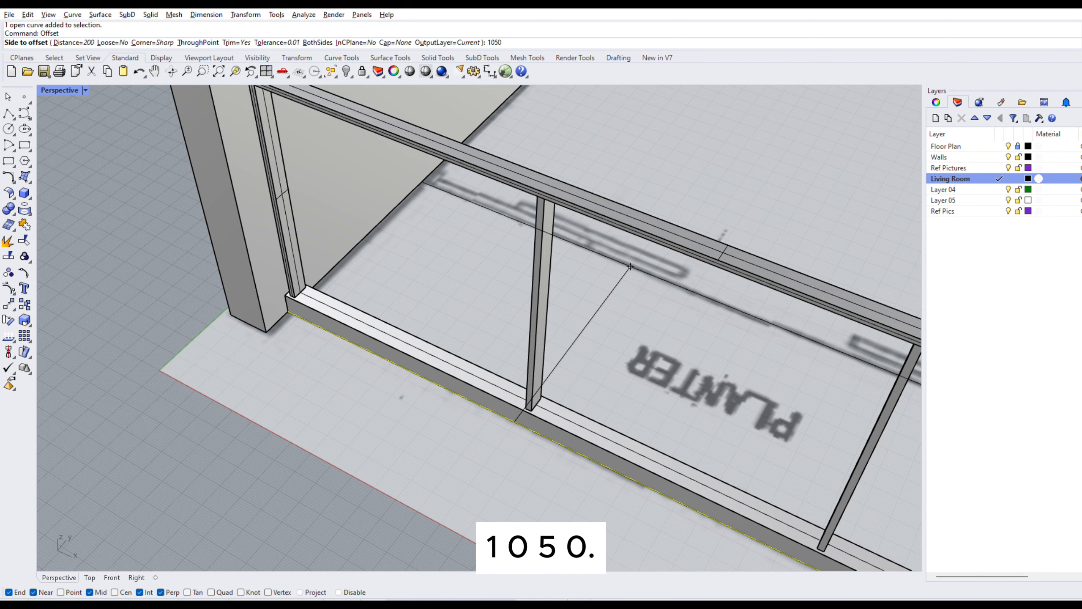
key(Return)
click(701, 175)
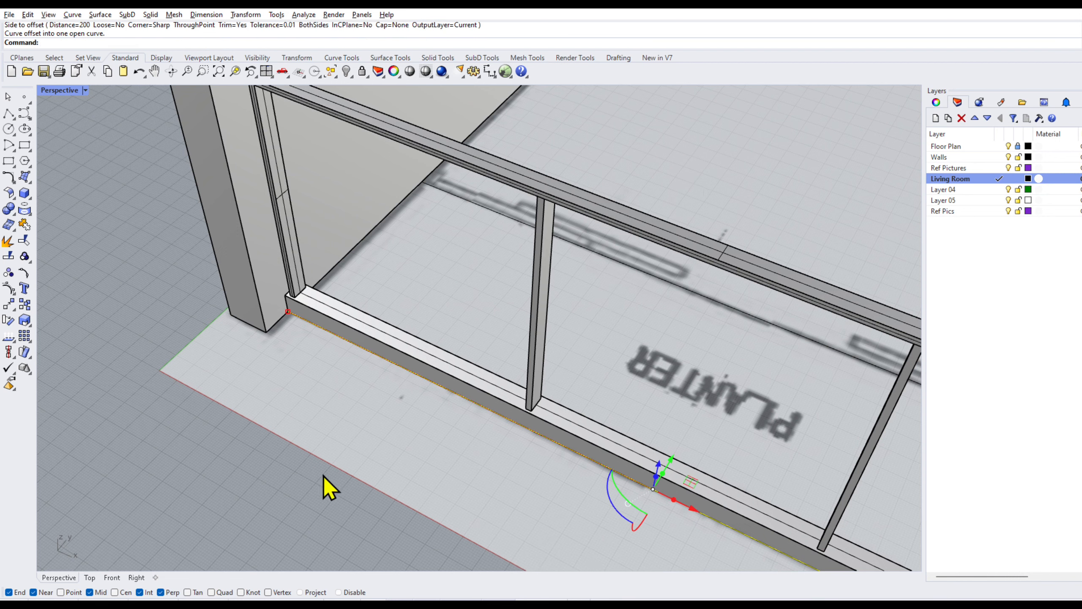
key(Escape)
right_drag(648, 201, 604, 226)
click(594, 243)
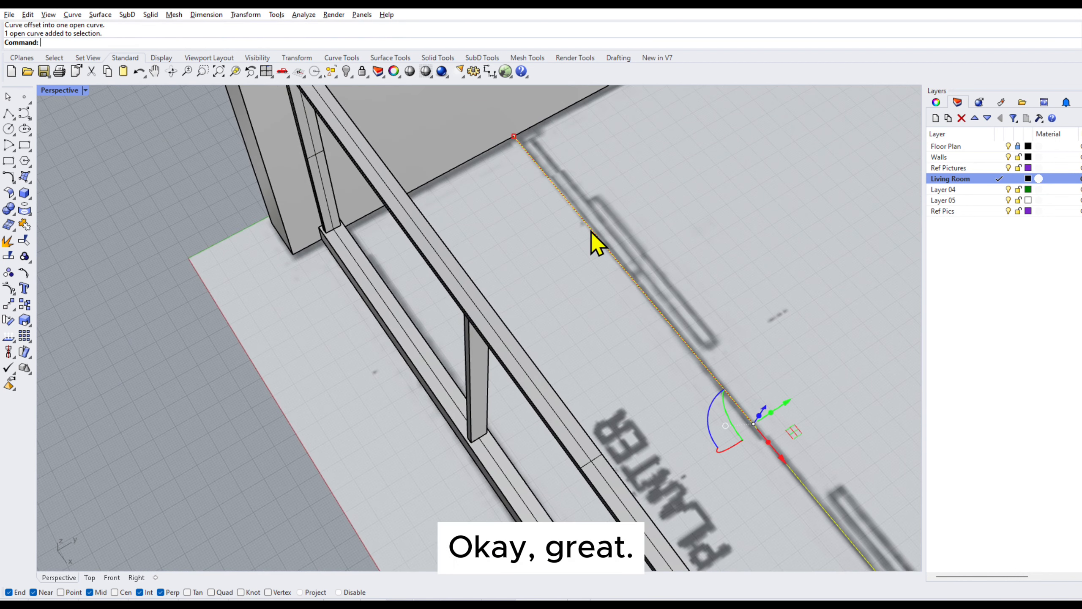
- Examine the wall heights around the living room and compare them with the ceiling in the interior reference photo
scroll(597, 246, down, 4)
right_drag(703, 259, 397, 260)
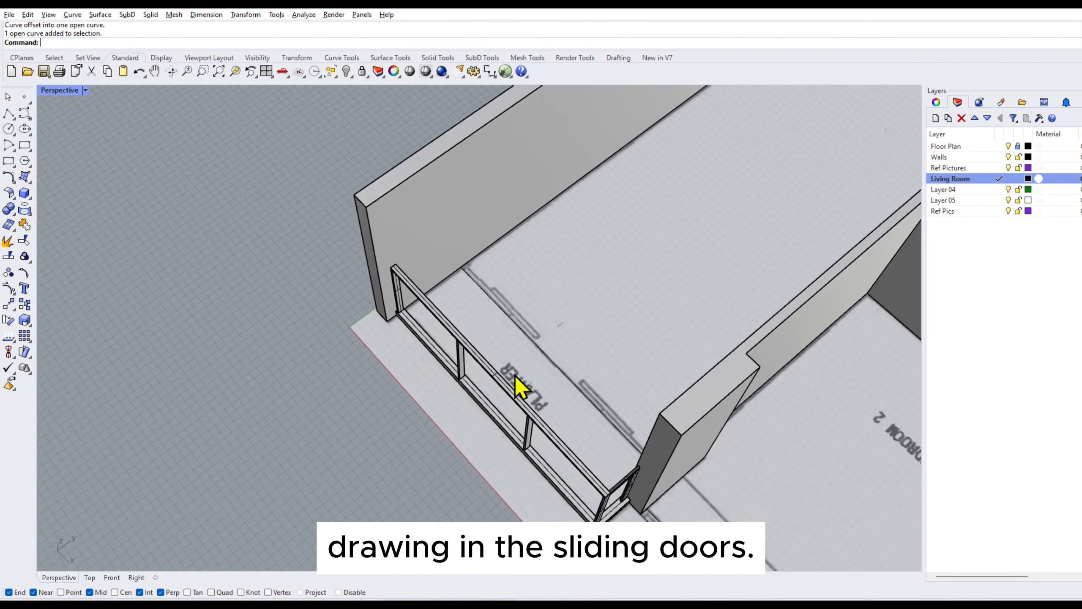
right_drag(515, 387, 473, 247)
click(441, 226)
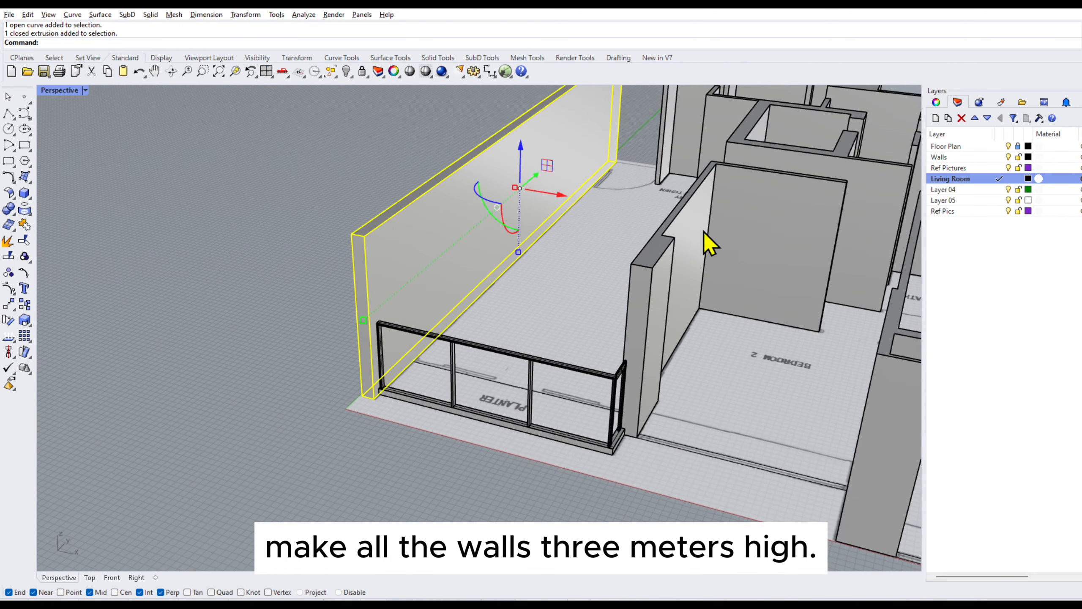
right_drag(469, 328, 473, 281)
click(443, 435)
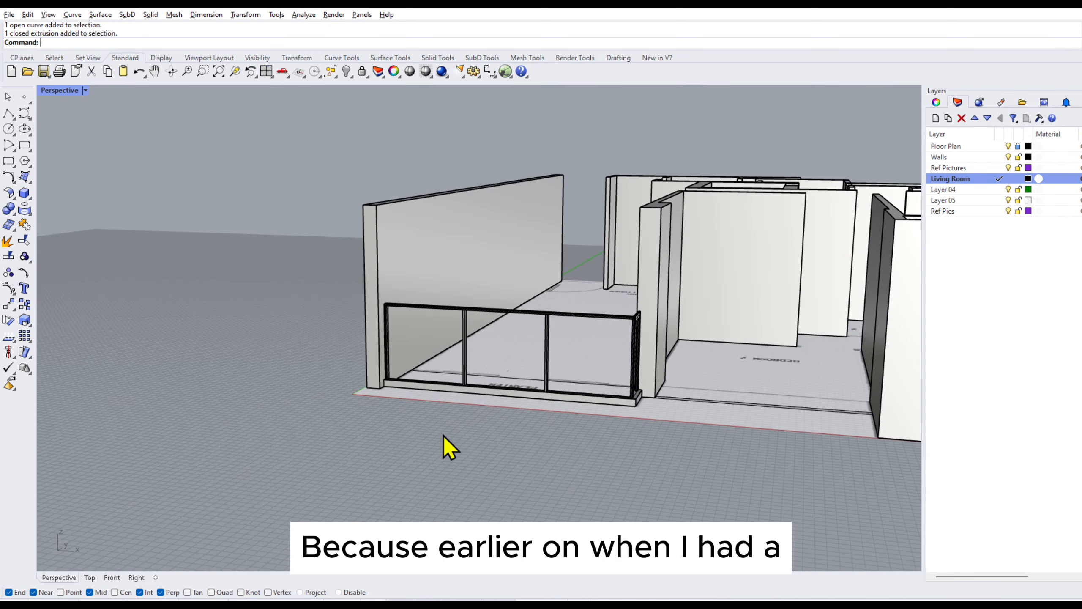
shift+right_drag(632, 346, 508, 343)
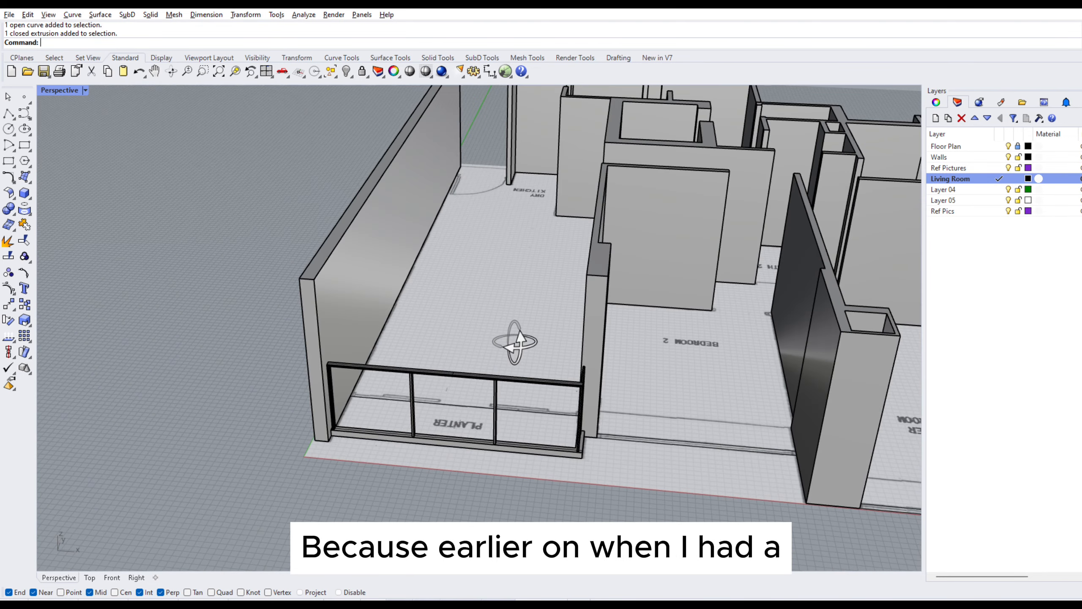
double_click(53, 92)
scroll(181, 157, down, 15)
right_drag(324, 168, 173, 248)
scroll(172, 248, down, 6)
right_drag(352, 186, 100, 270)
scroll(366, 210, up, 7)
right_drag(310, 270, 364, 216)
scroll(329, 215, up, 3)
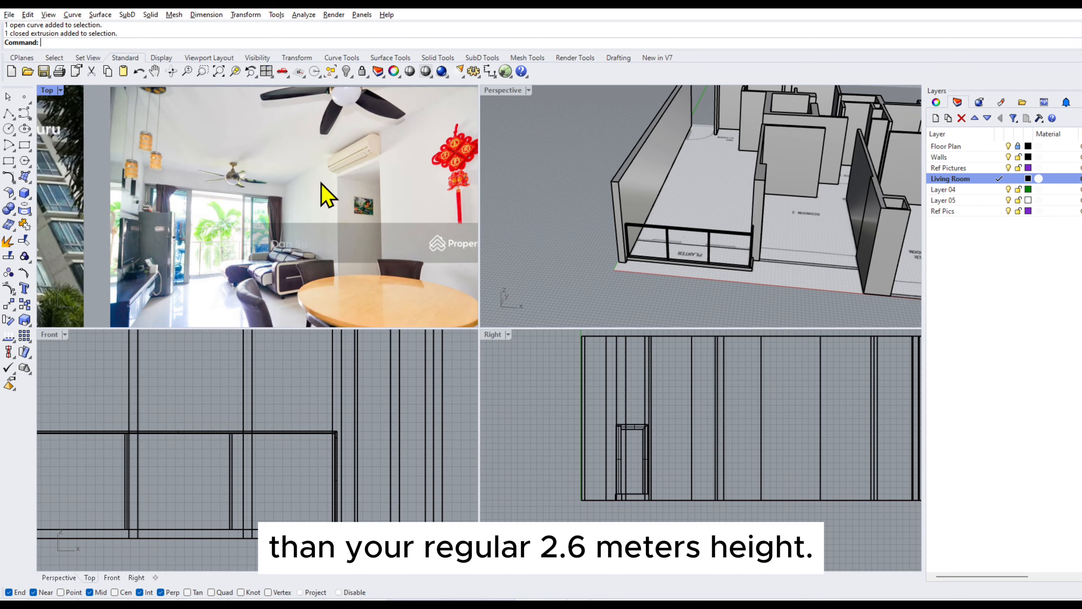
scroll(358, 190, down, 2)
scroll(341, 194, up, 2)
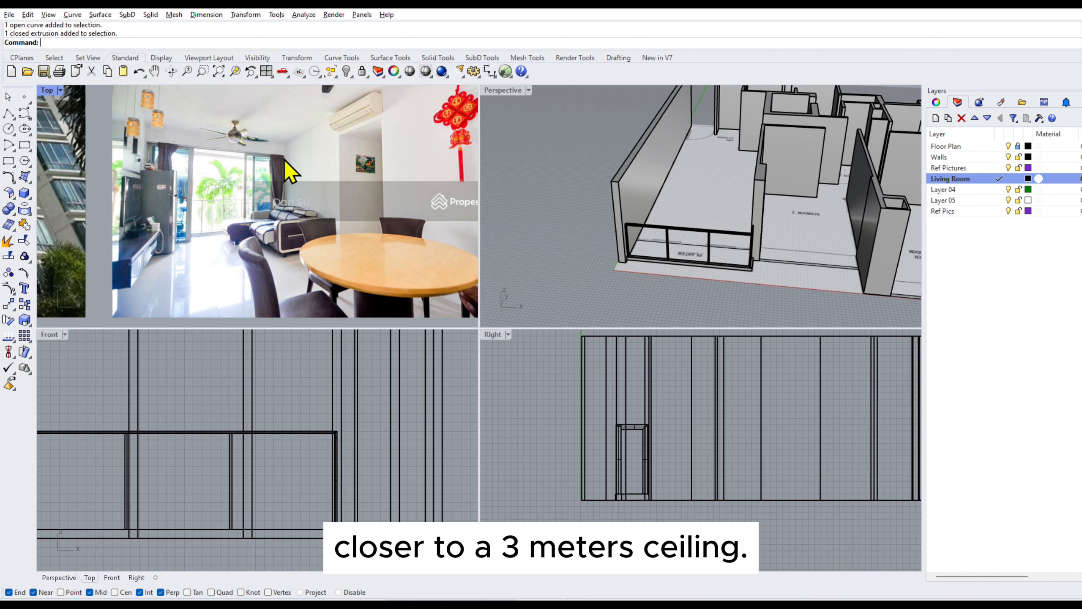
double_click(510, 92)
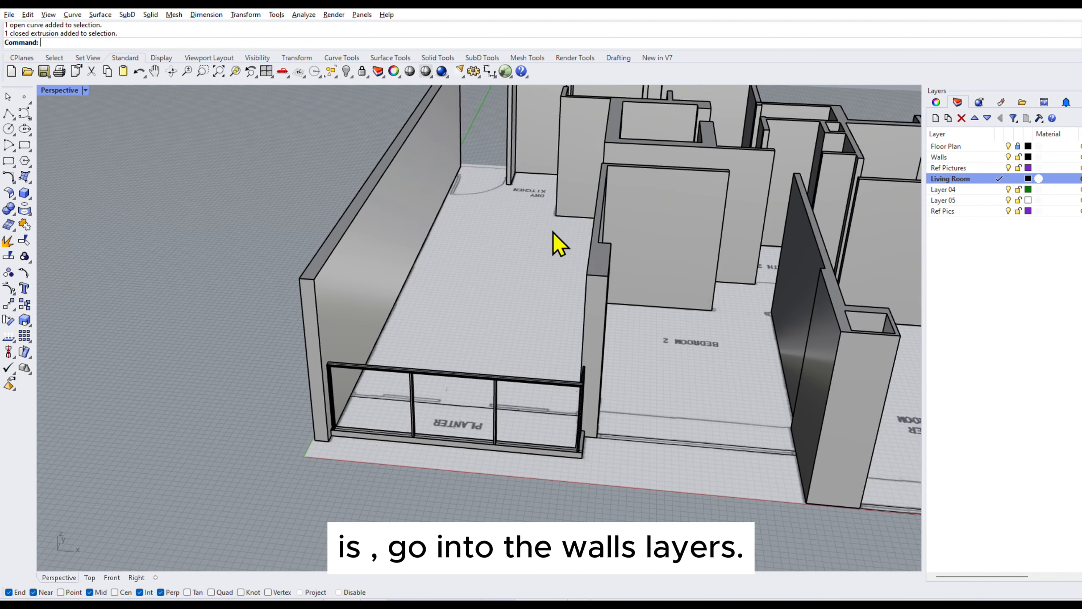
- Make the Walls layer current and lock the Living Room layer
scroll(593, 240, down, 4)
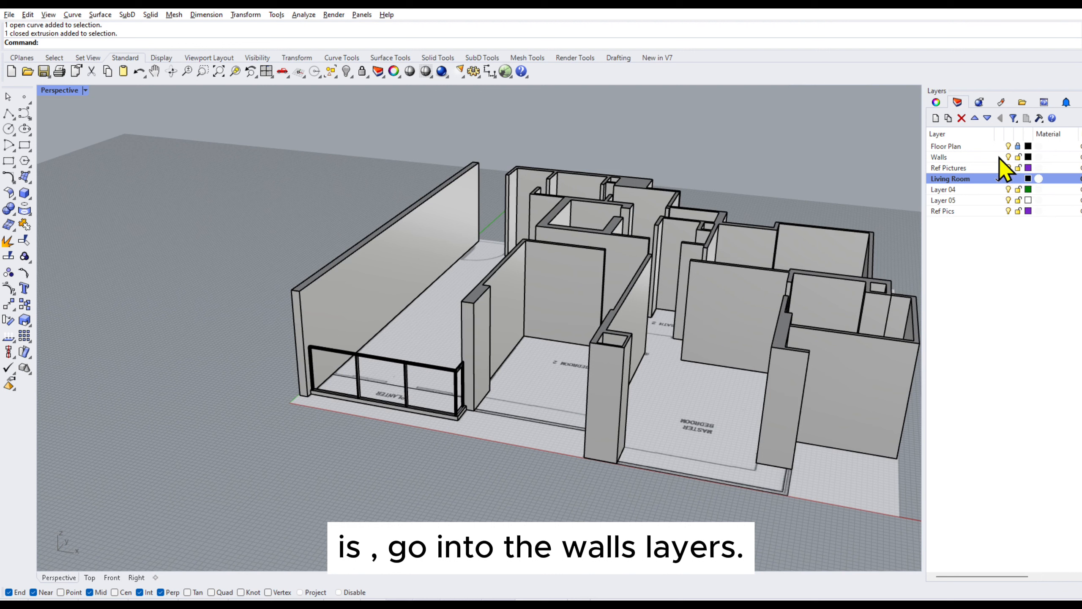
click(1000, 157)
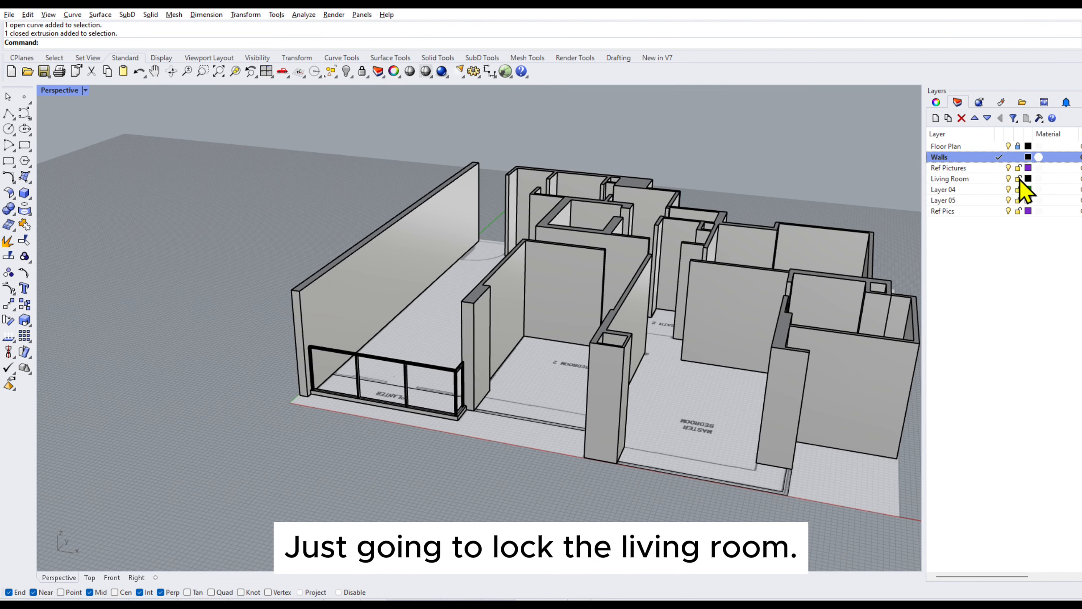
click(1019, 180)
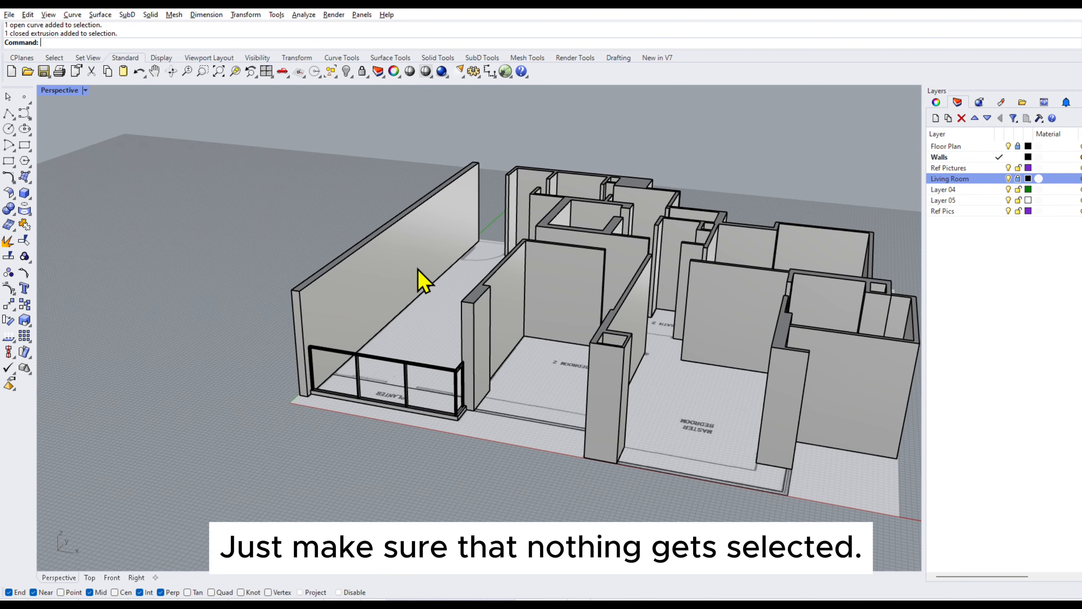
- Replace the long outer living room wall with a solid extruded 3000 mm from its floor outline
right_drag(422, 281, 430, 286)
click(388, 250)
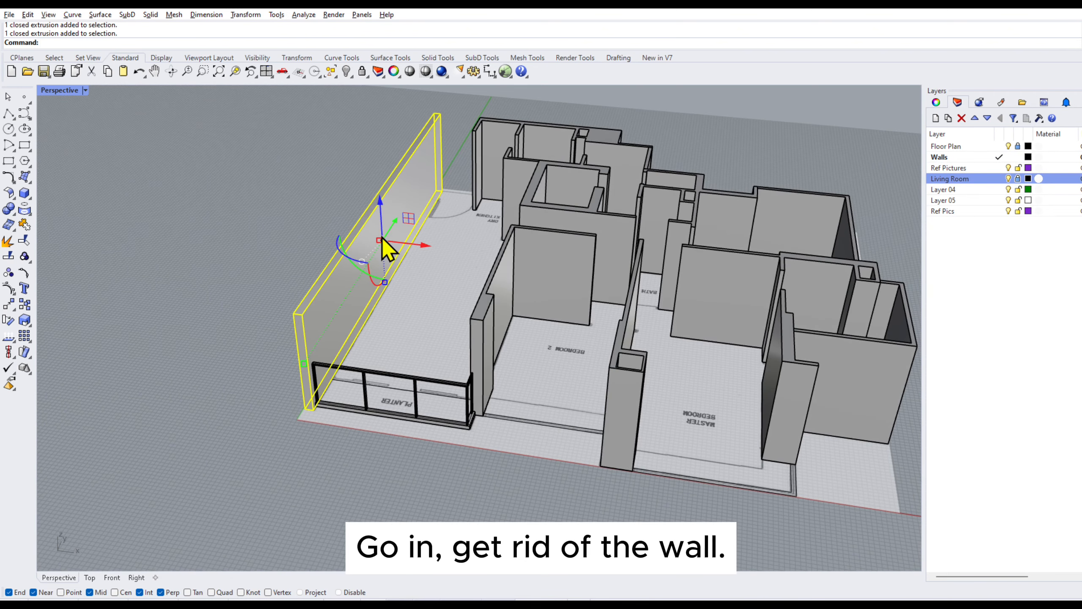
key(Delete)
scroll(354, 311, up, 3)
click(378, 321)
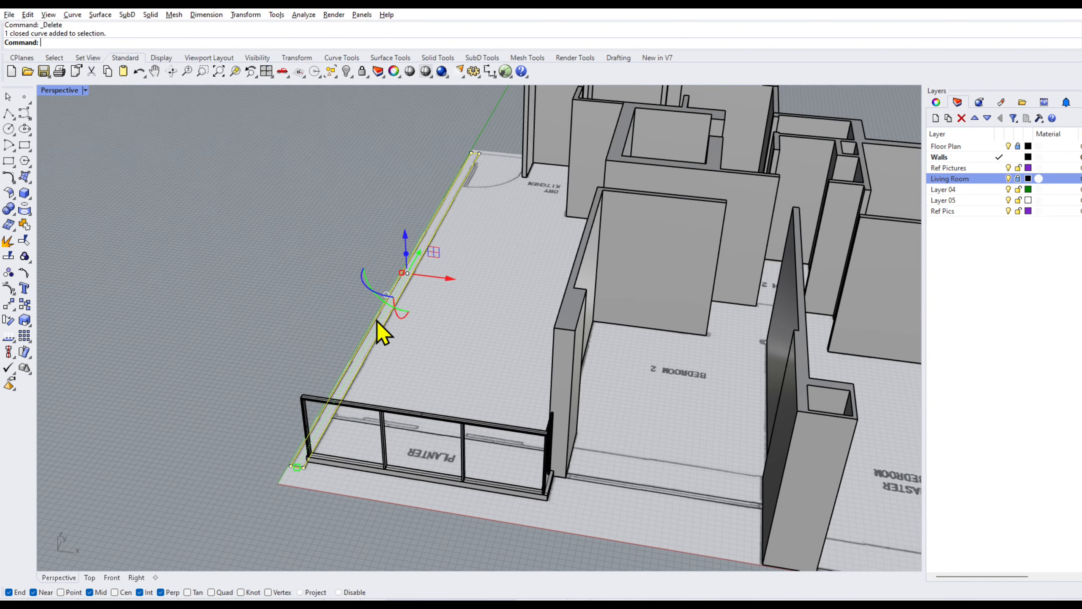
click(155, 16)
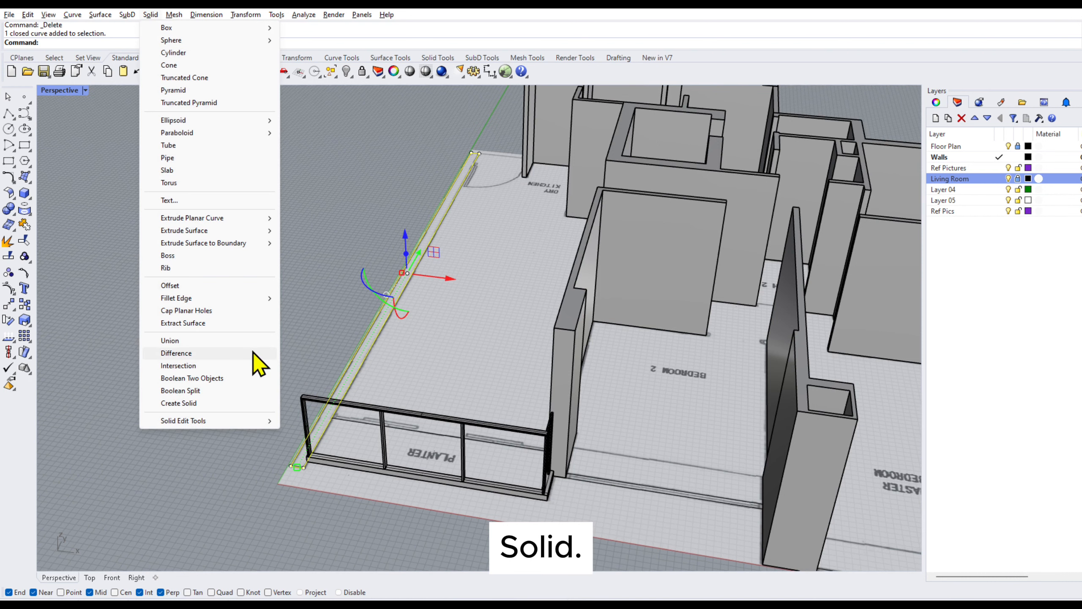
mouse_move(249, 219)
click(310, 218)
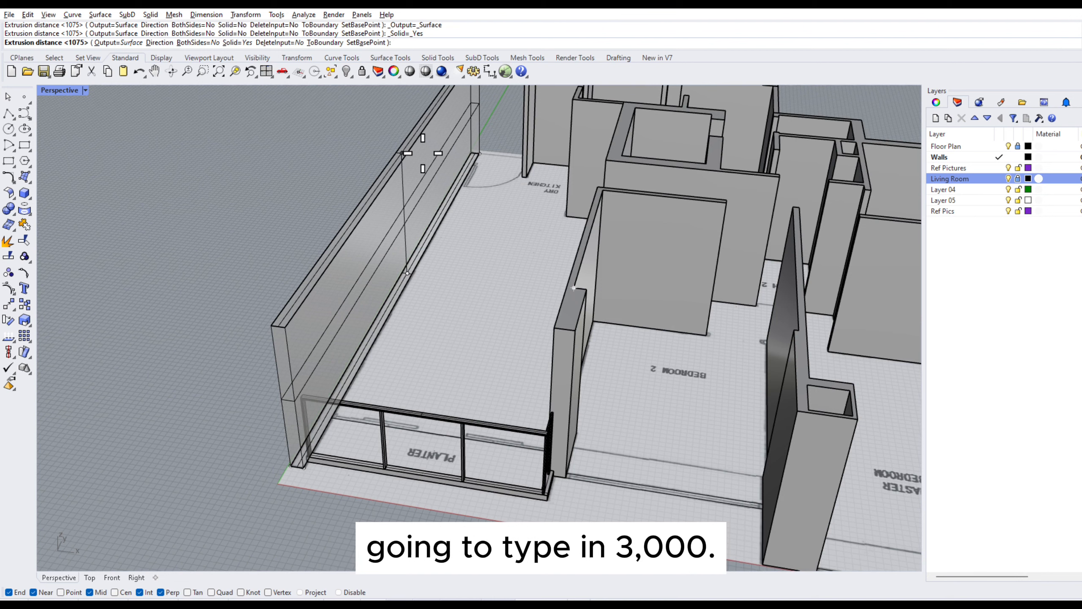
text(3000)
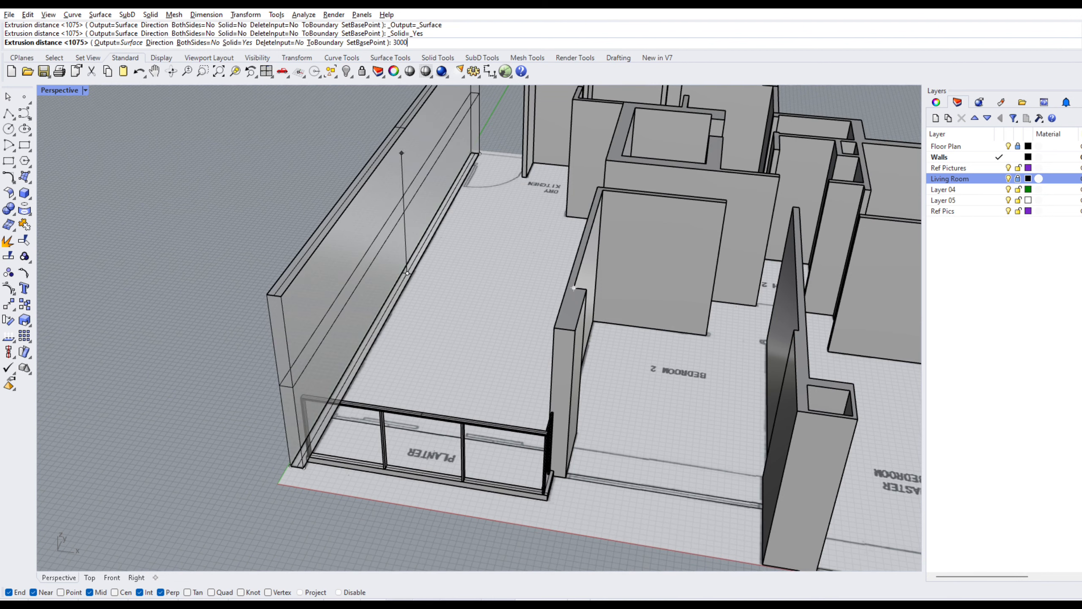
key(Return)
key(Escape)
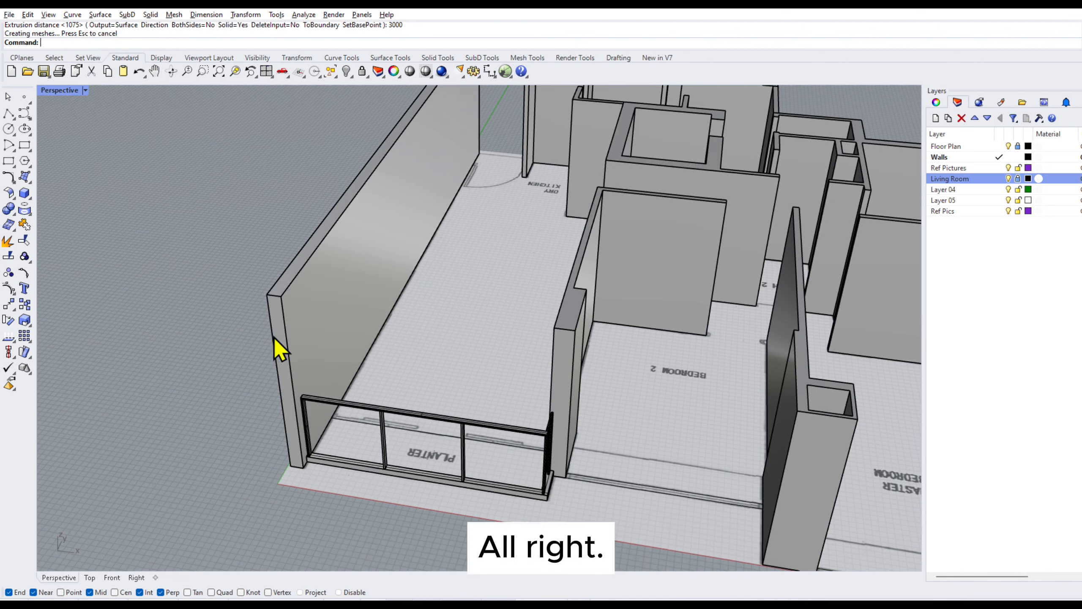
- Delete the outer wall extrusion that runs around the dry and wet kitchens
right_drag(277, 346, 370, 321)
click(370, 322)
right_drag(700, 424, 587, 448)
key(Escape)
right_drag(582, 513, 484, 371)
scroll(505, 379, down, 5)
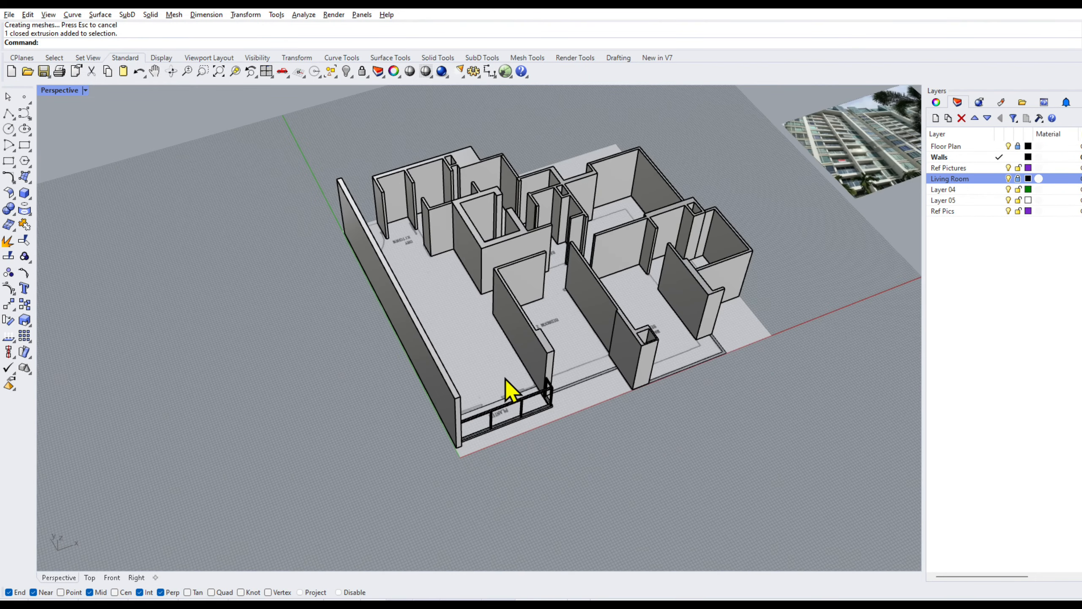
scroll(378, 137, up, 5)
click(397, 212)
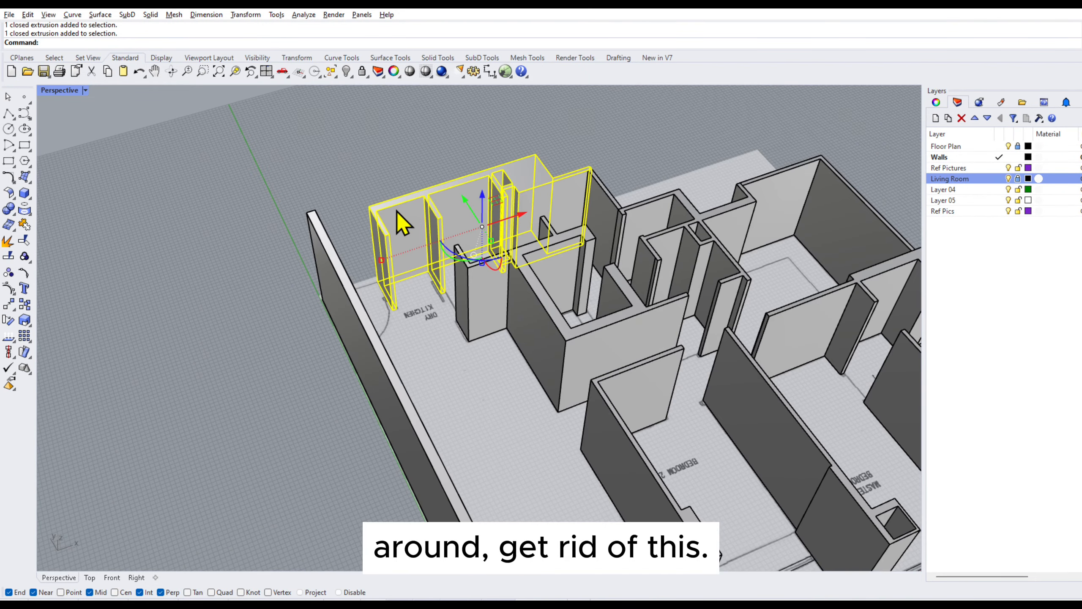
key(Delete)
- Extrude the kitchen wall outline together with the small shaft outline inside it as solids 3000 mm high
right_drag(416, 242, 425, 237)
click(399, 184)
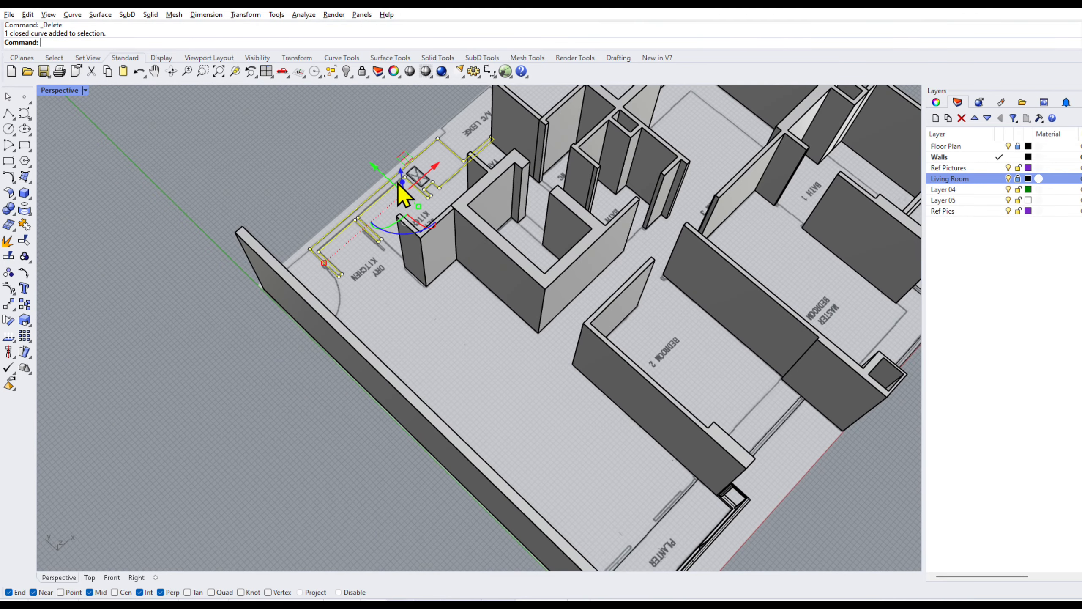
scroll(402, 195, up, 3)
click(426, 181)
scroll(483, 213, down, 5)
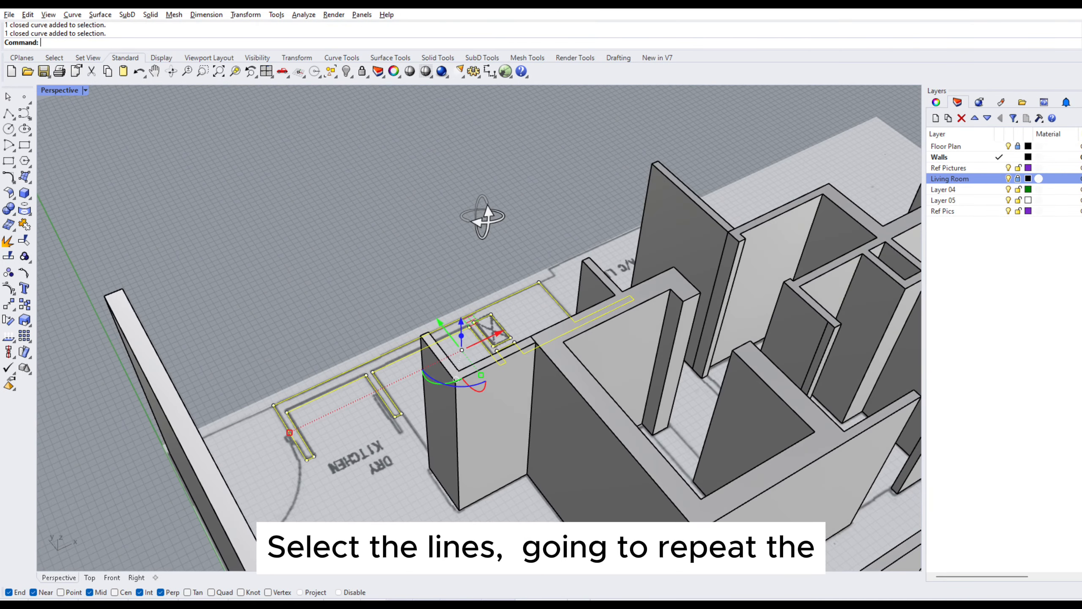
right_drag(484, 213, 490, 231)
right_click(413, 261)
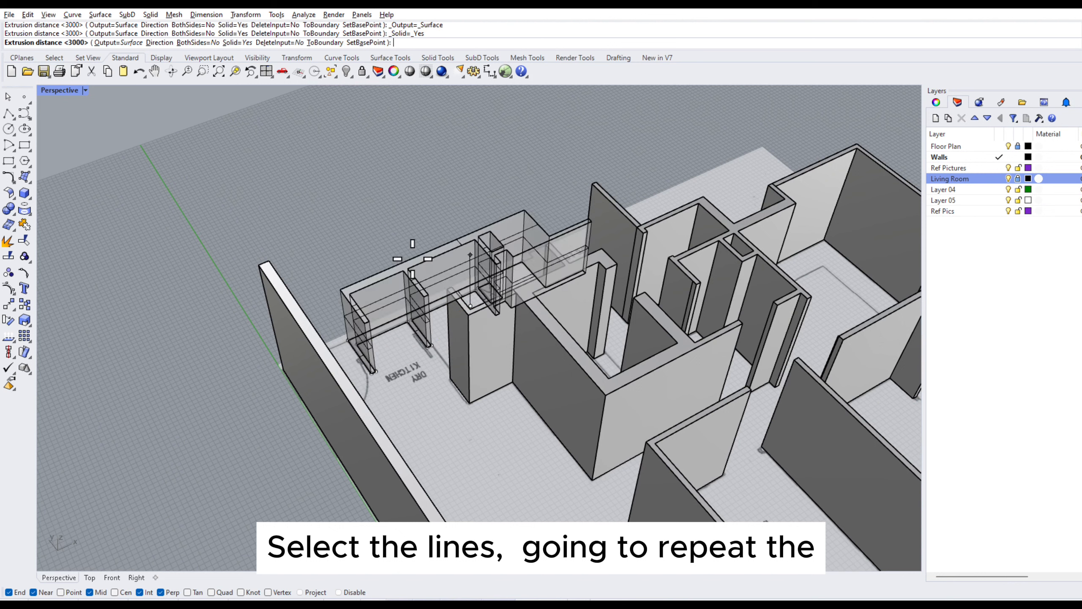
click(274, 273)
scroll(406, 338, up, 3)
- Delete the short L-shaped wet kitchen wall, the enclosed room block beside it and the leftover thin wall surface
shift+right_drag(454, 334, 497, 298)
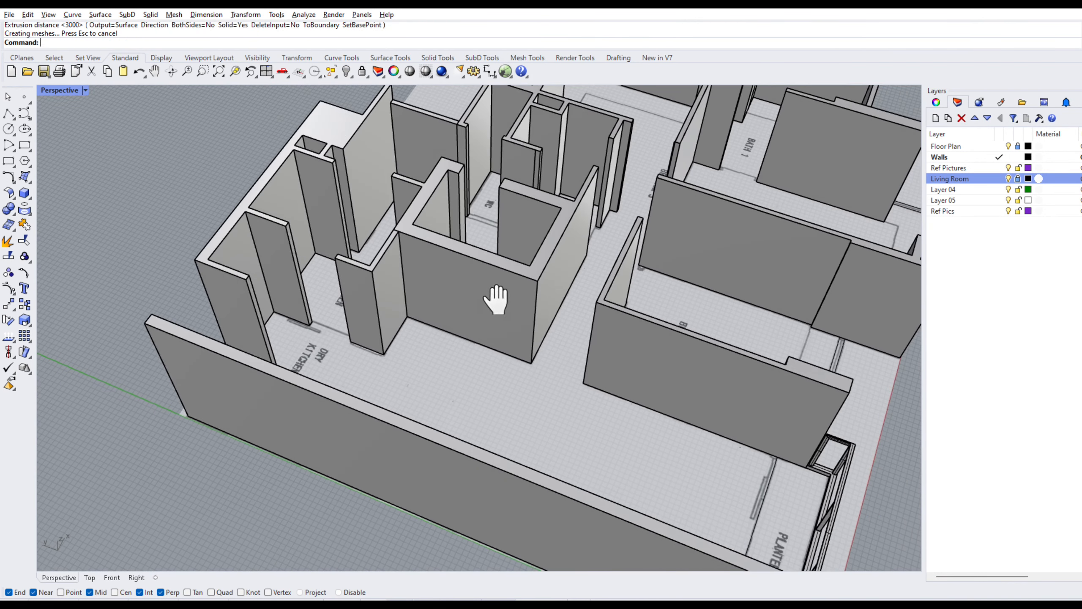
click(382, 290)
key(Delete)
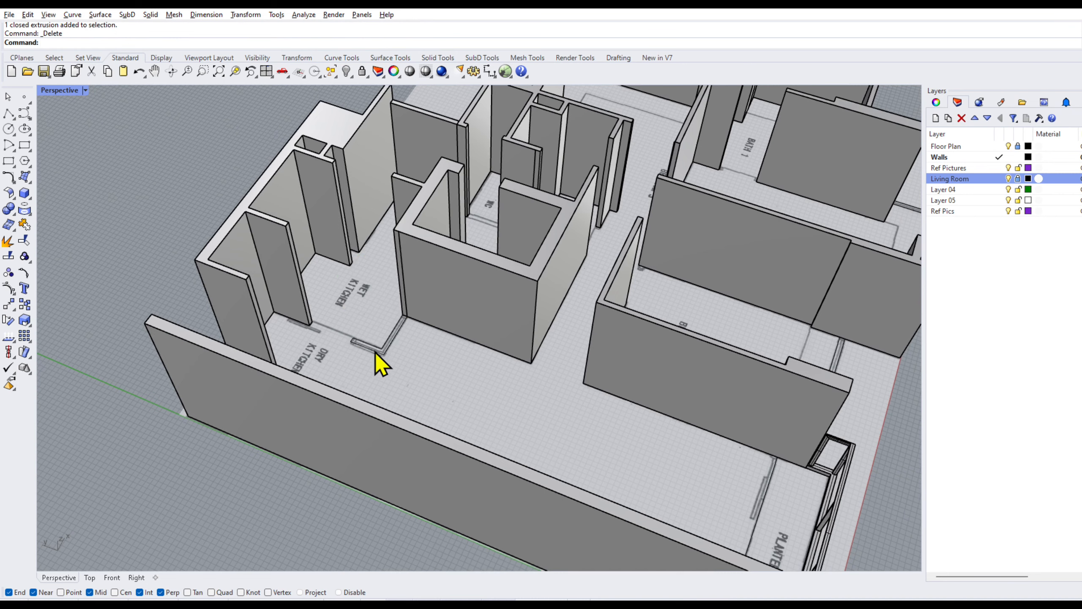
scroll(380, 363, up, 3)
scroll(326, 303, down, 3)
scroll(474, 339, down, 3)
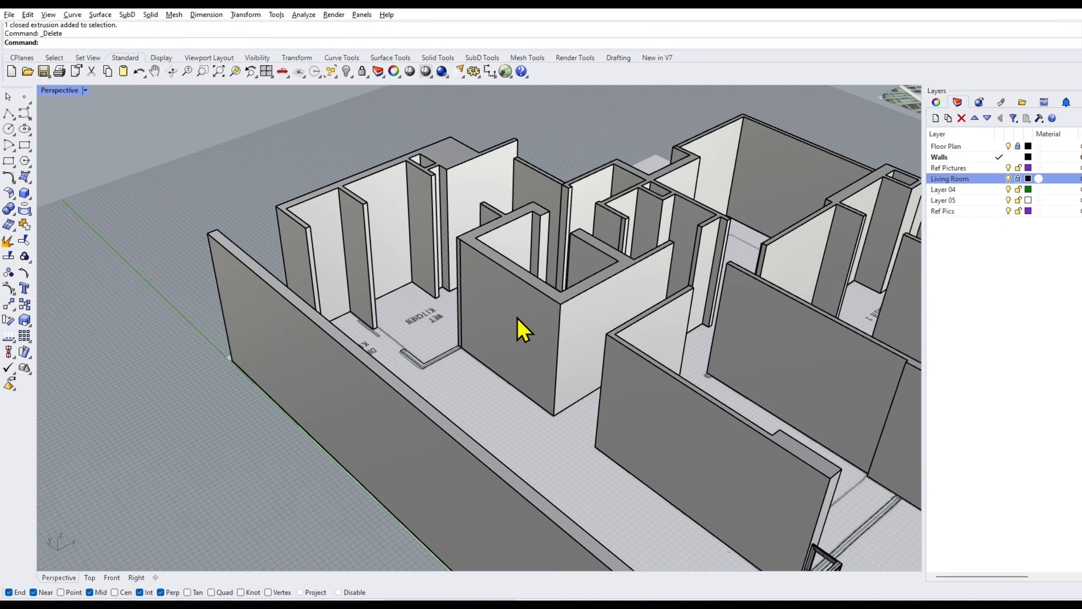
click(581, 321)
right_drag(580, 321, 535, 285)
key(Delete)
scroll(483, 314, up, 3)
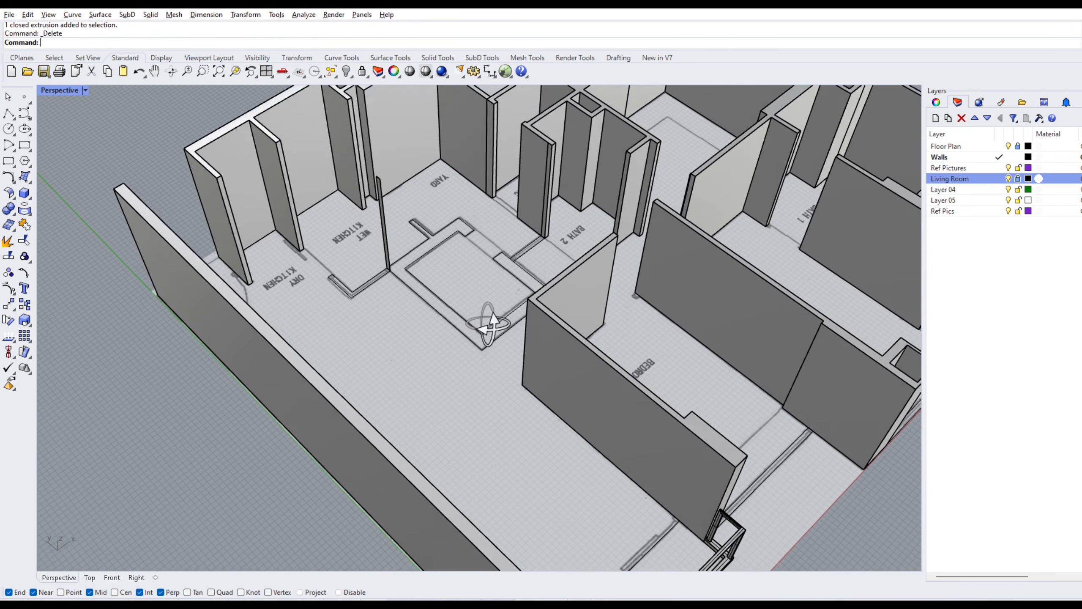
click(382, 227)
key(Delete)
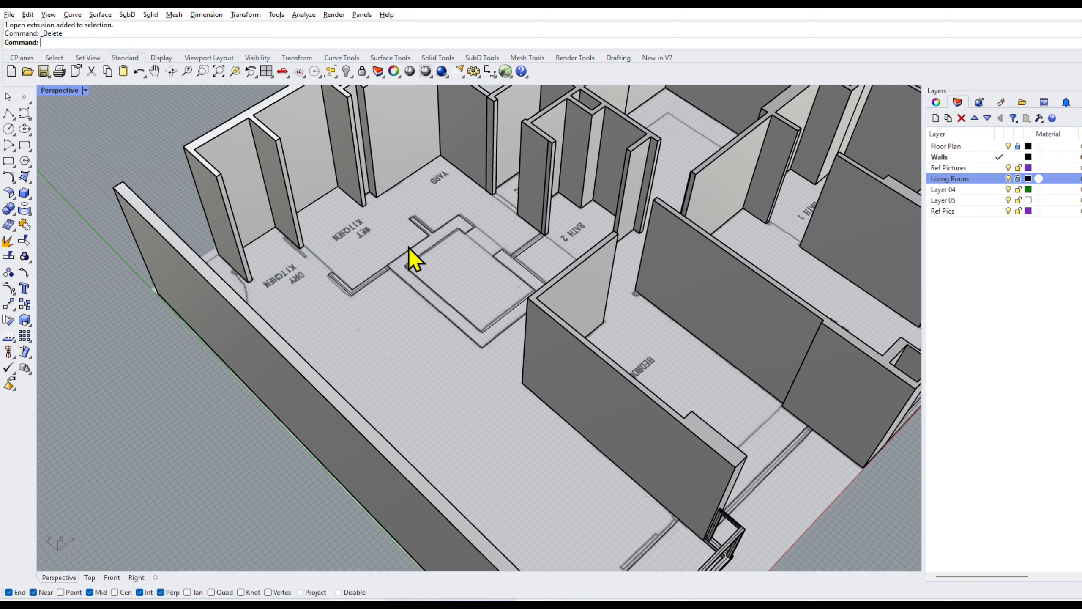
- Extrude the outline of the room block beside the wet kitchen as a solid 3000 mm high
click(413, 255)
text(ExtrudeCrv)
key(Return)
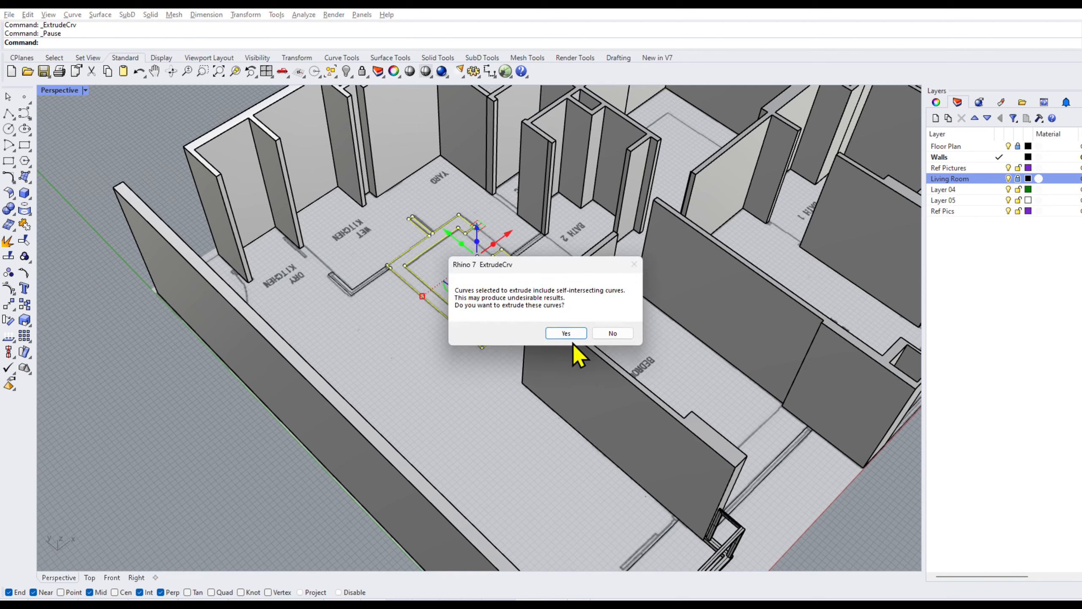
click(571, 338)
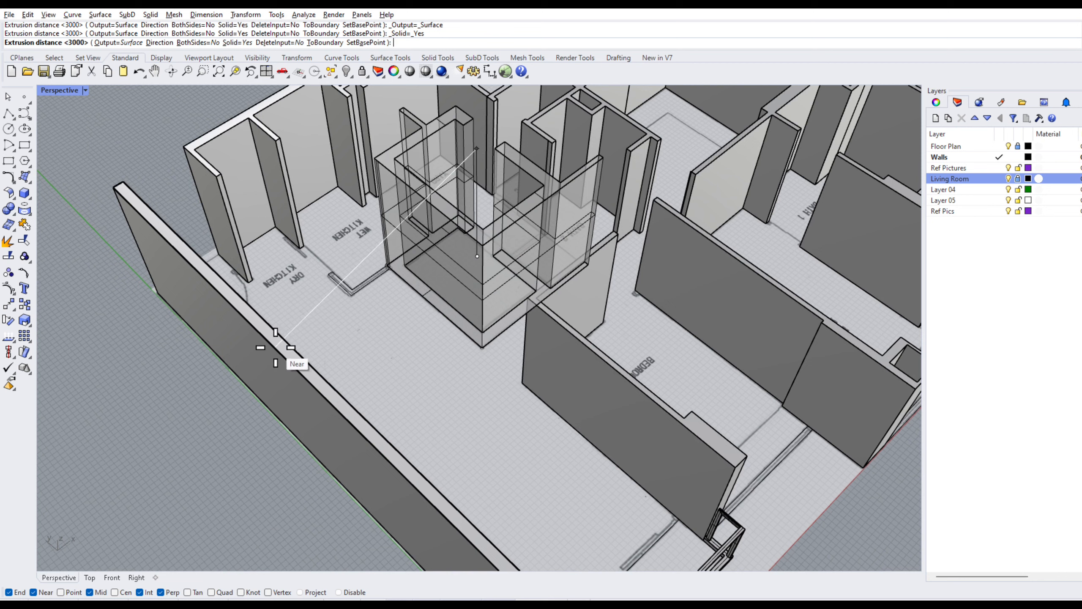
click(293, 350)
- Replace the Bedroom 2 wall beside the living room with a solid extruded 3000 mm from its floor outline
click(607, 394)
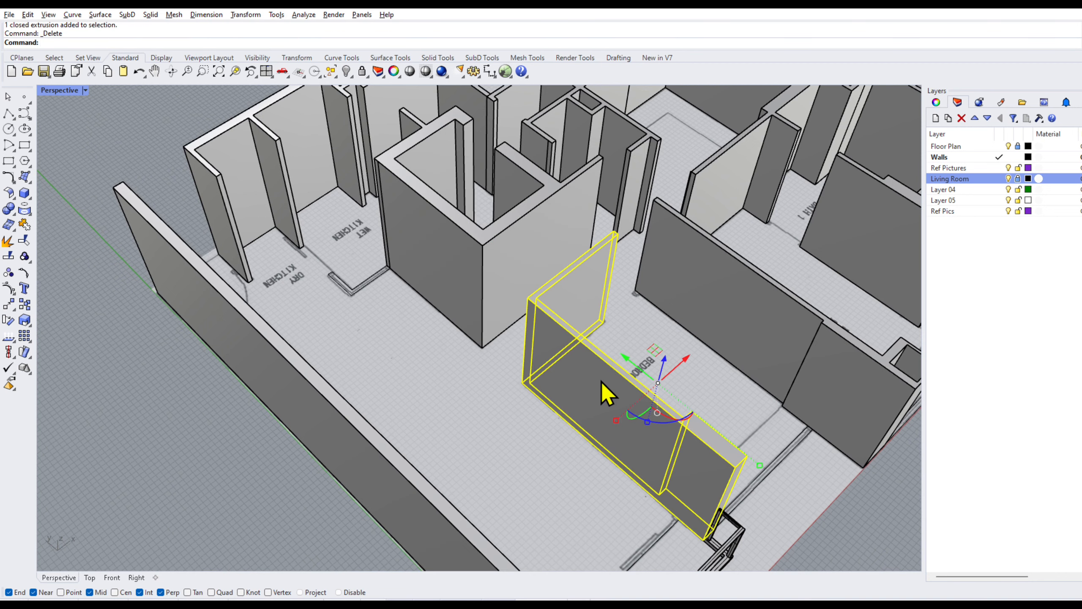
key(Delete)
click(570, 423)
right_click(508, 423)
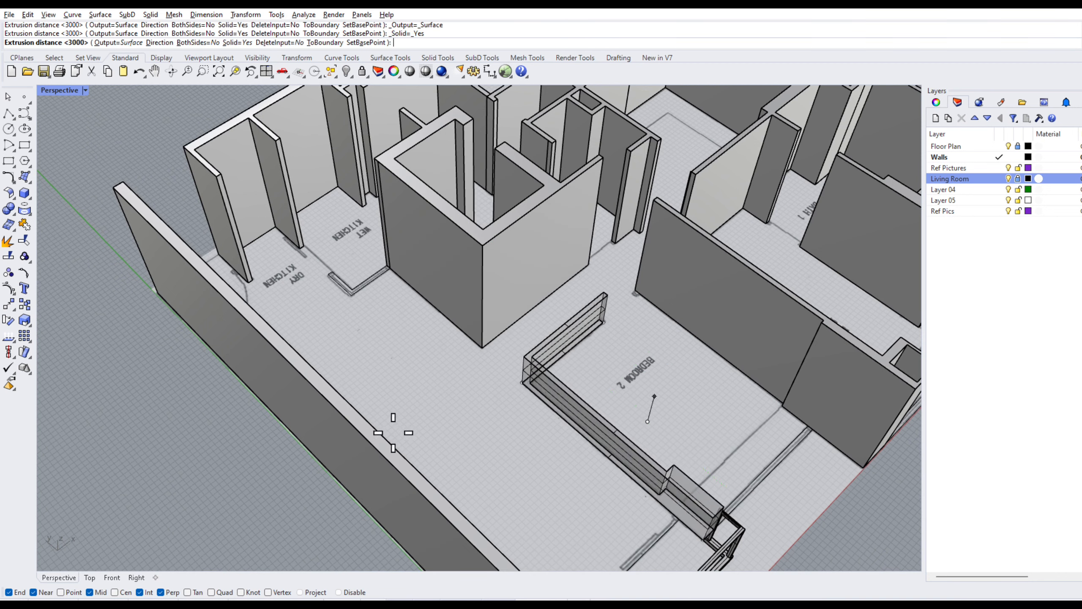
click(373, 425)
- Delete the thin wall extrusion between the yard and the planter, keeping its floor outline
shift+right_drag(559, 239, 545, 409)
click(491, 249)
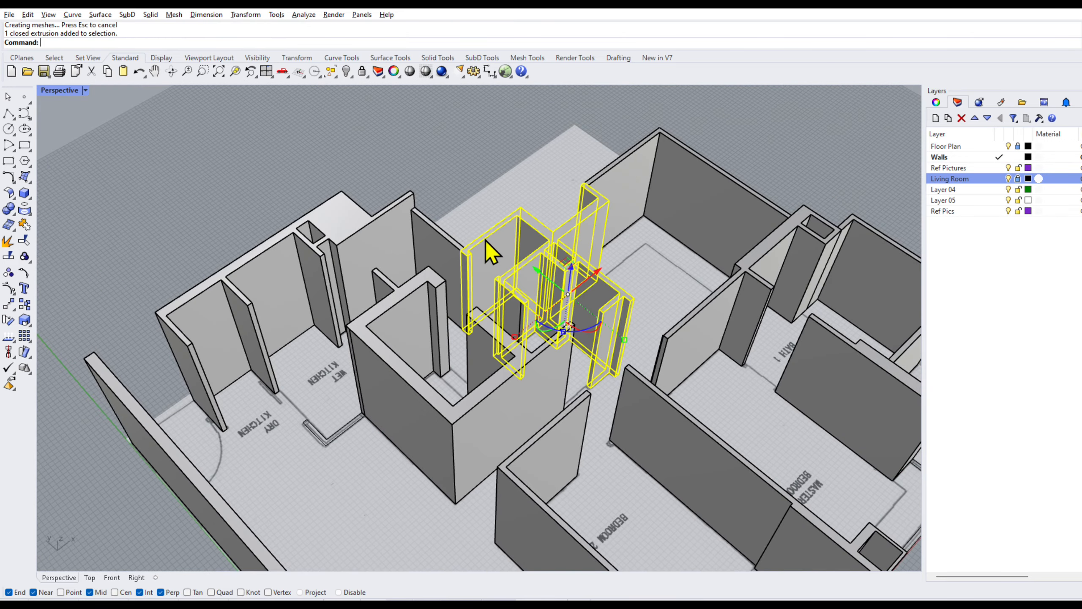
click(449, 241)
right_drag(449, 241, 560, 244)
key(Delete)
scroll(561, 244, up, 5)
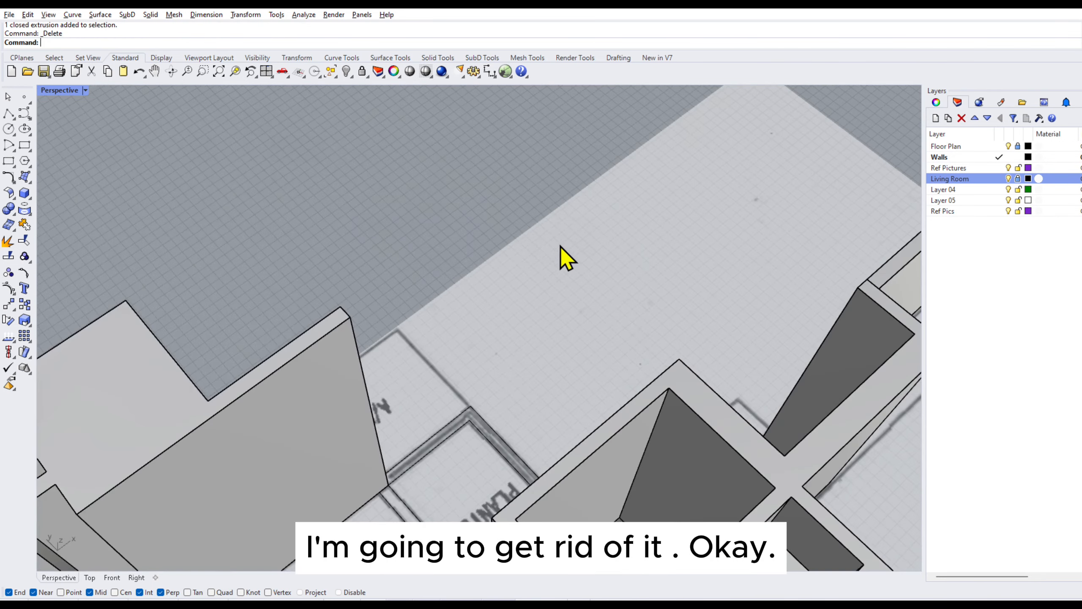
scroll(561, 244, down, 5)
- Select the floor outline of the deleted planter wall to check that the curve is still in place
click(633, 363)
right_drag(633, 362, 522, 189)
scroll(587, 242, up, 3)
scroll(587, 243, up, 1)
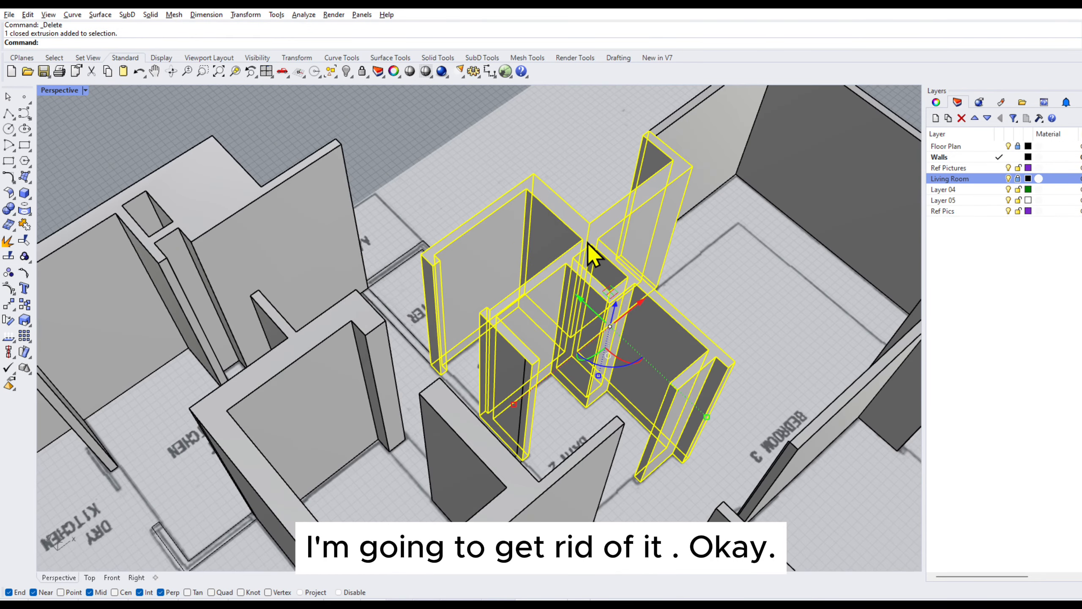
click(397, 319)
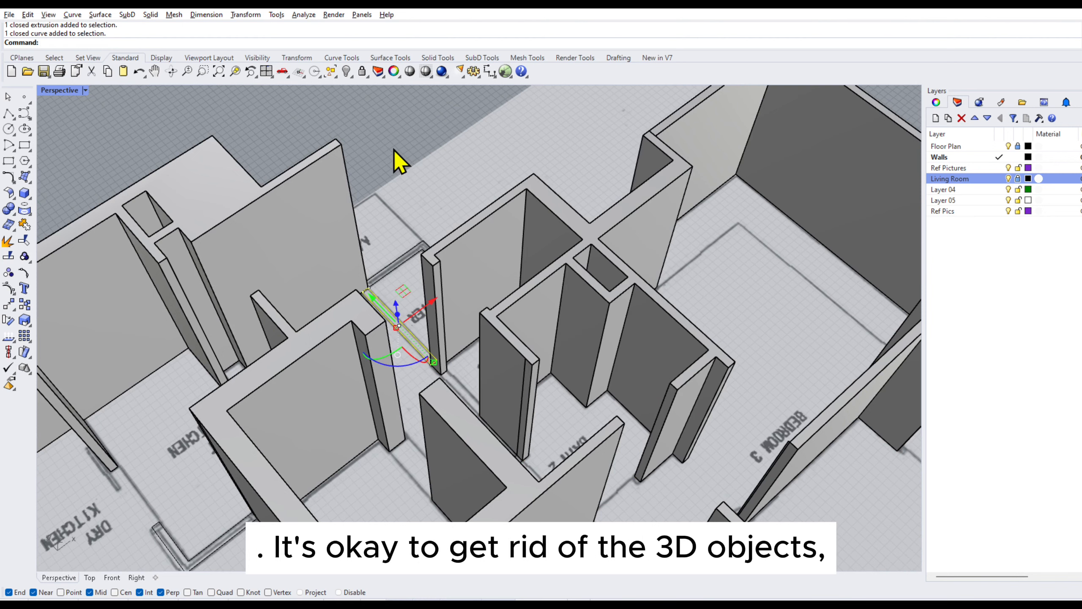
click(336, 175)
click(371, 142)
click(408, 331)
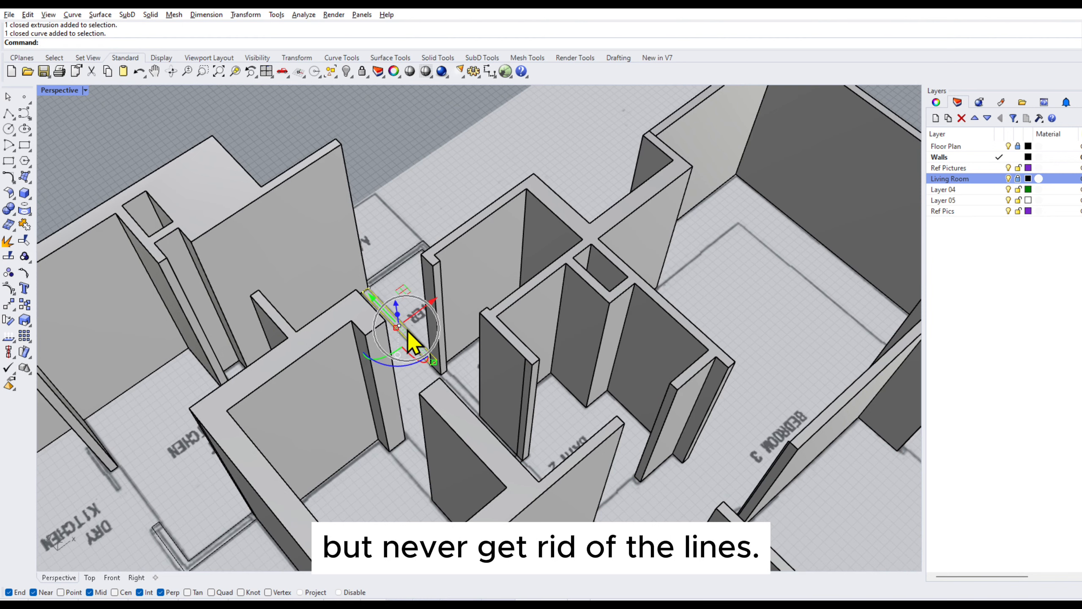
- Delete the Bath 2 and WC wall extrusion together with the leftover thin wall piece inside it
right_drag(406, 162, 442, 210)
shift+click(446, 218)
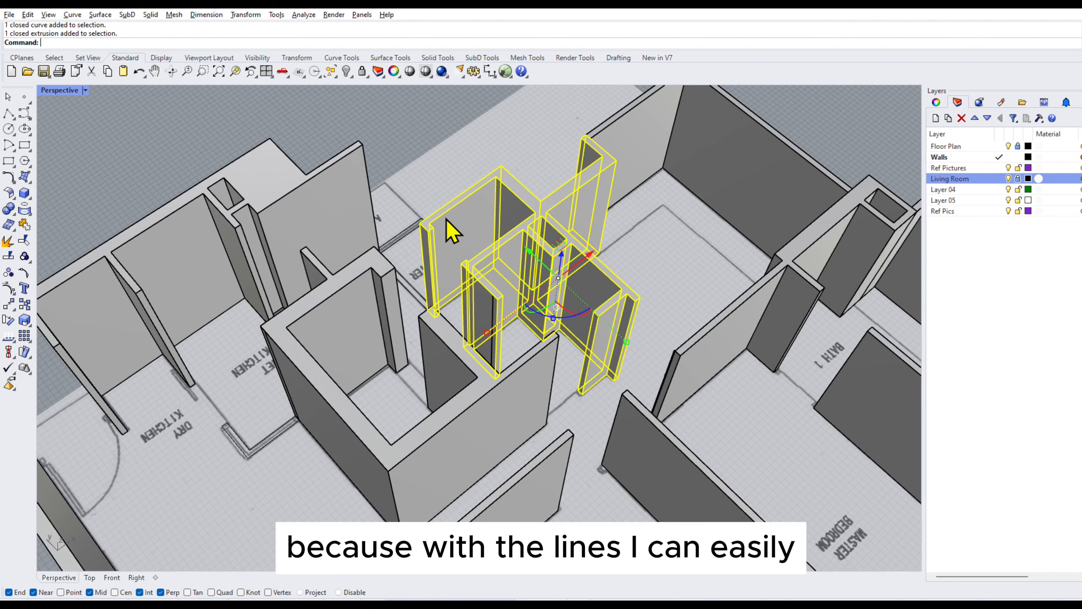
key(Delete)
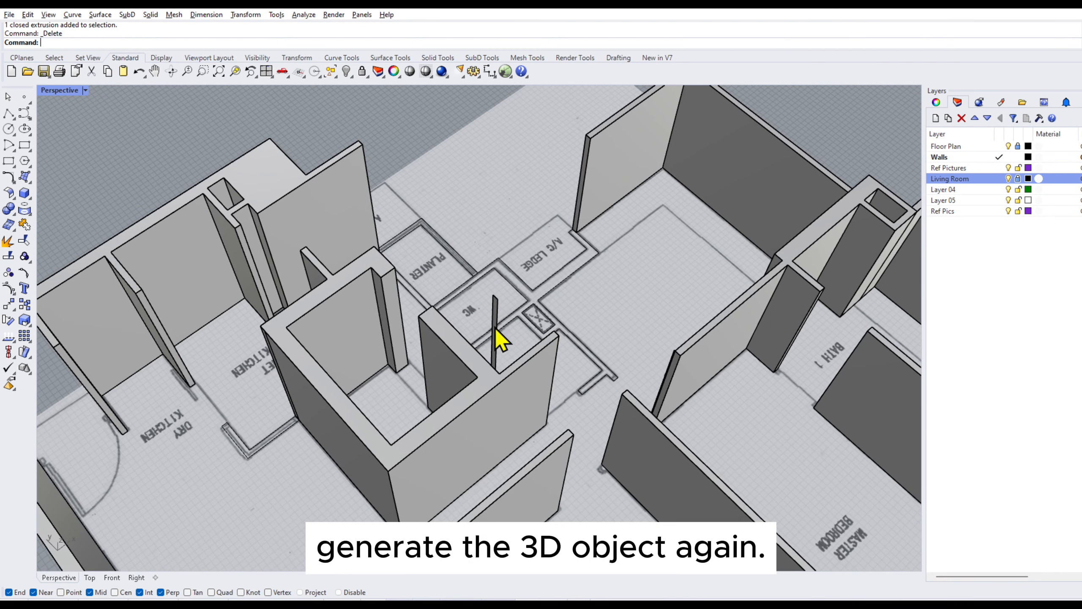
click(495, 339)
key(Delete)
- Extrude the Bath 2 wall outline together with its small shaft outline as solids 3000 mm high
click(524, 317)
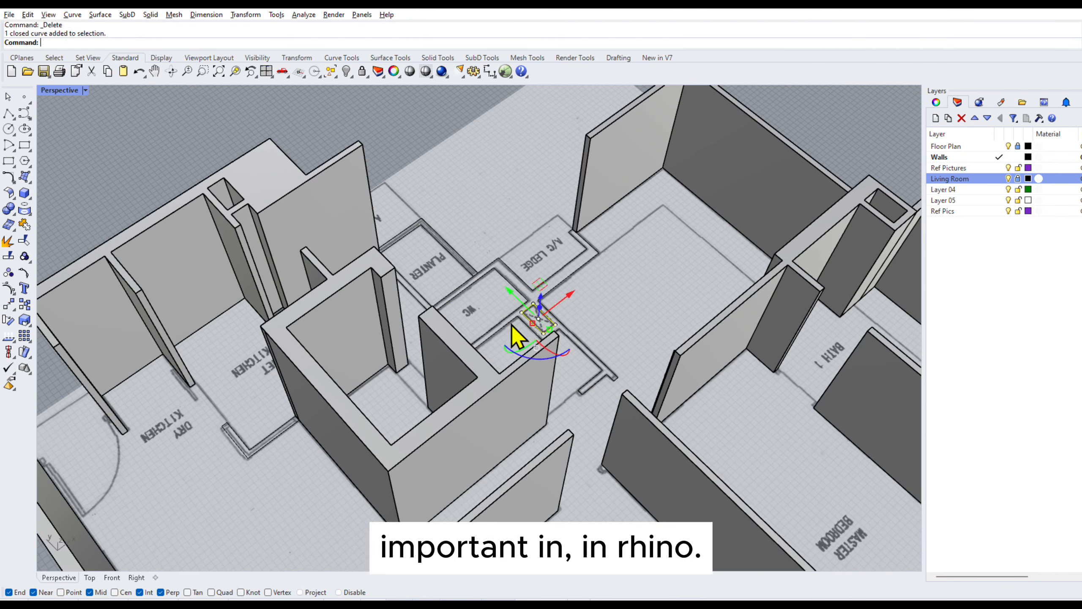
shift+click(508, 326)
right_click(484, 213)
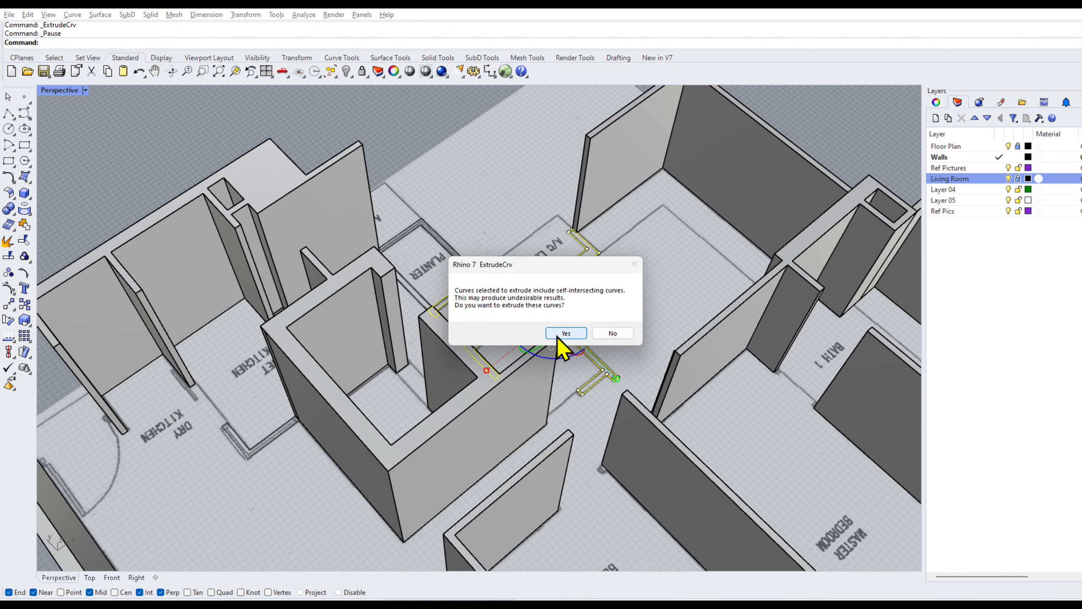
click(565, 334)
click(295, 304)
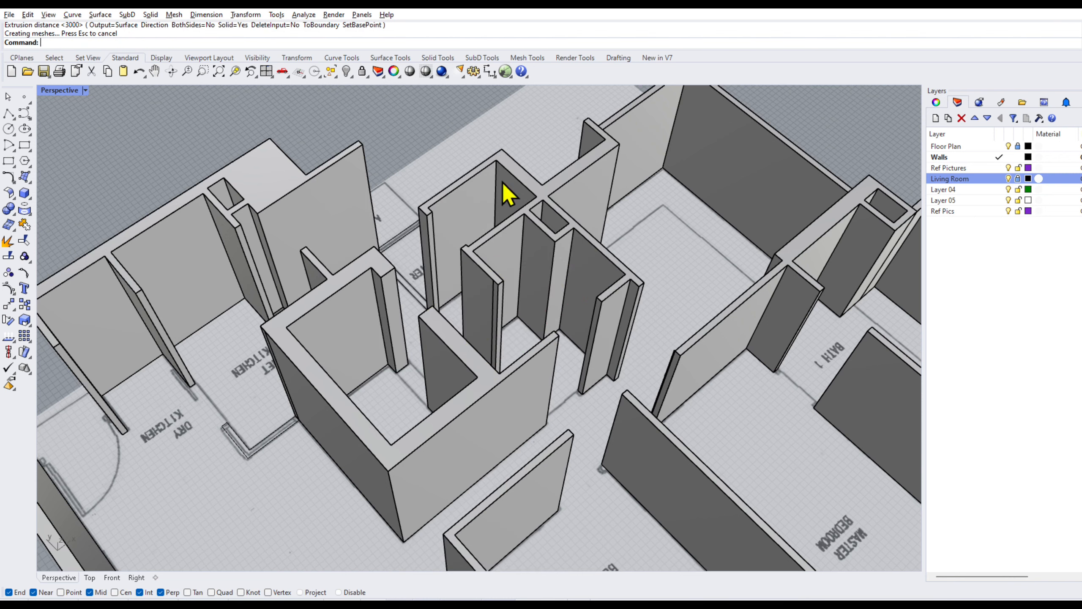
- Replace the wall and column between Bedroom 2 and the master bedroom with a solid extruded 3000 mm from its outline
right_drag(508, 193, 618, 358)
click(490, 396)
key(Delete)
click(447, 520)
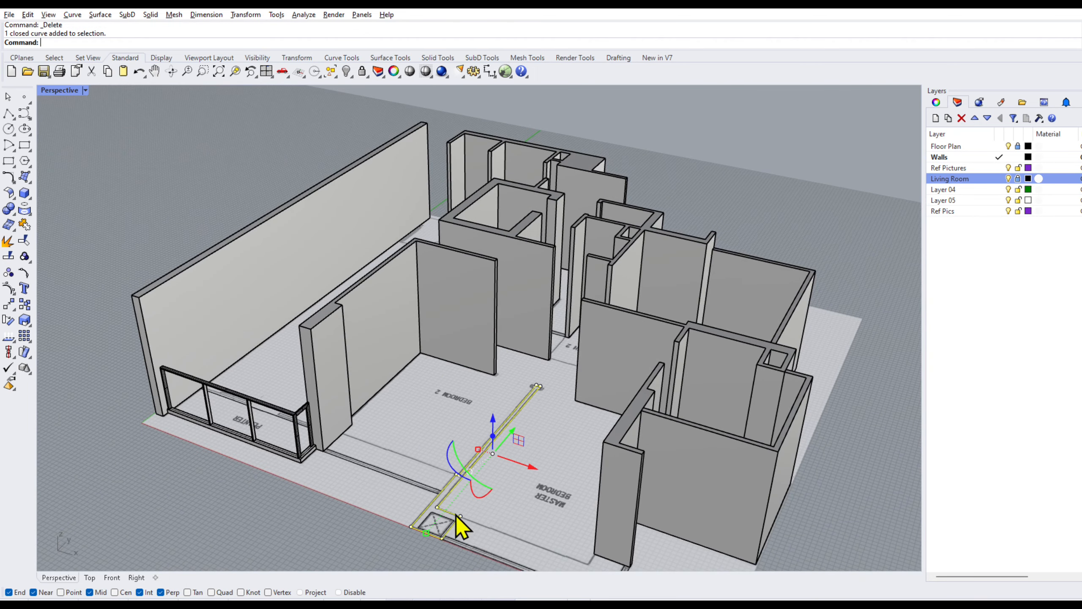
right_click(512, 515)
click(321, 334)
click(574, 453)
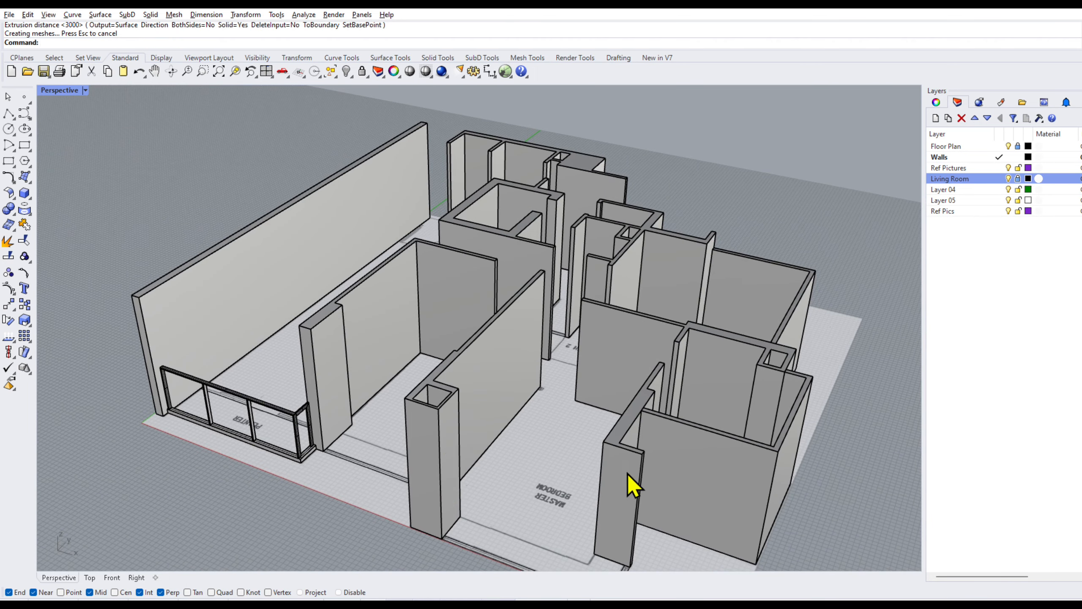
- Replace the wall between the master bedroom and Bath 1 with a solid extruded 3000 mm from its outline
click(626, 472)
shift+right_drag(779, 445, 705, 362)
key(Delete)
click(542, 450)
right_click(602, 465)
click(377, 295)
- Replace the outer corner wall of Bath 1 with a solid extruded 3000 mm from its floor outline
click(656, 455)
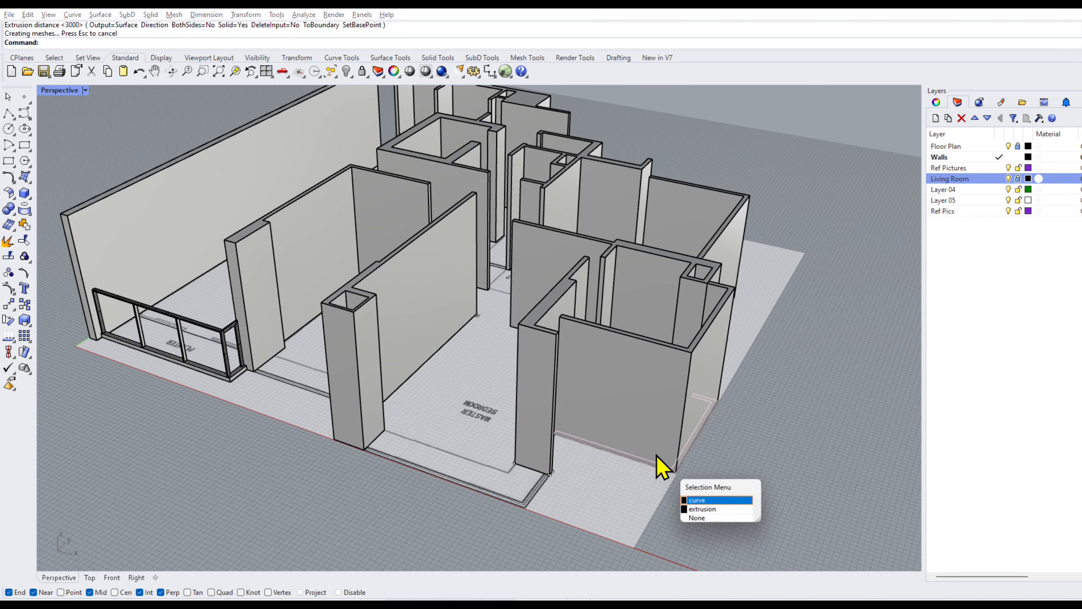
click(701, 511)
key(Home)
key(End)
key(Delete)
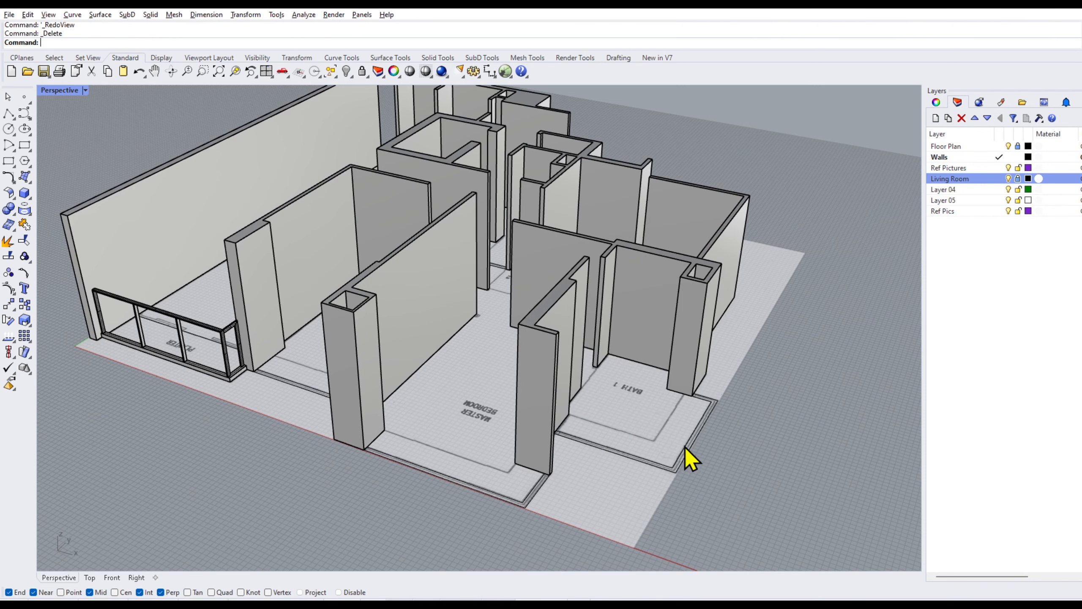
click(668, 465)
key(End)
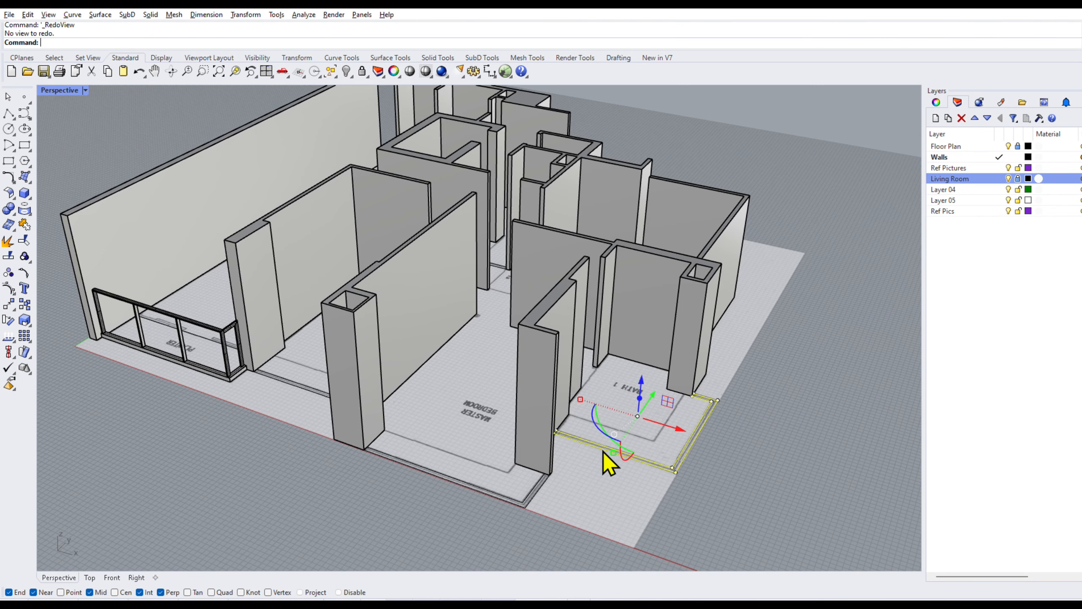
click(150, 14)
click(317, 222)
key(Return)
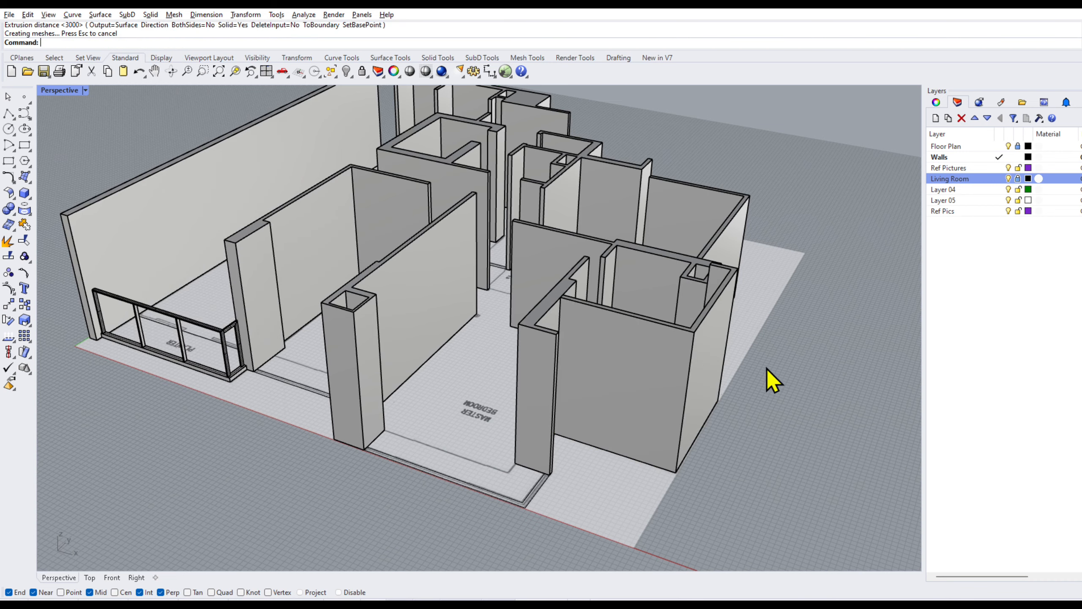
- Replace the wall between Bath 1 and Bedroom 3 with a 3000 mm solid extruded from its outline and the shaft outline
key(Delete)
click(629, 406)
scroll(639, 418, up, 5)
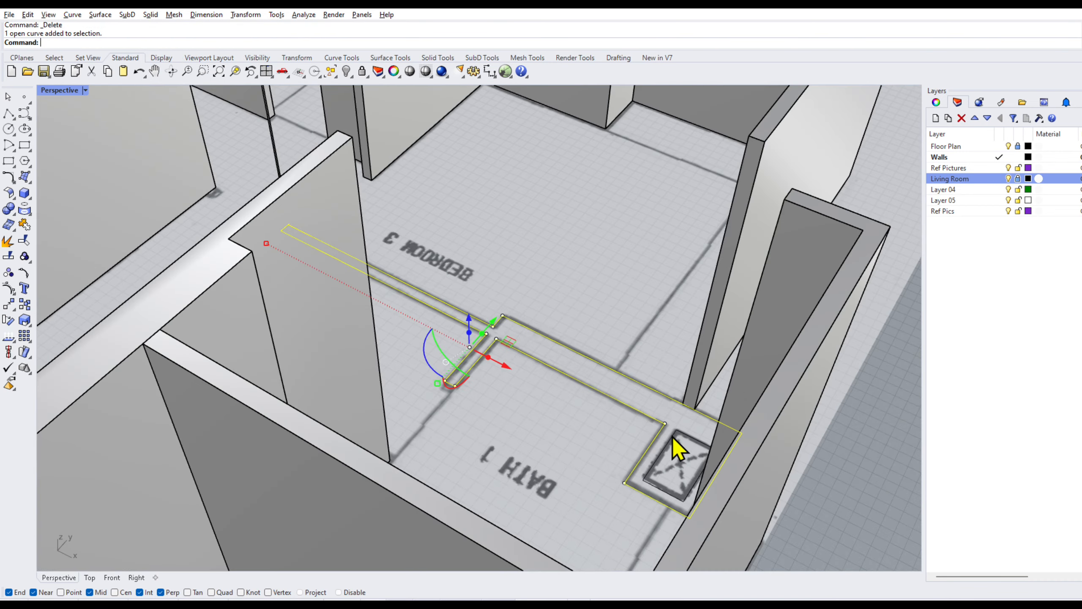
shift+click(672, 437)
right_click(589, 430)
click(565, 334)
click(242, 230)
- Delete the outer corner wall of Bedroom 3, leaving that side of the room open
scroll(285, 273, down, 10)
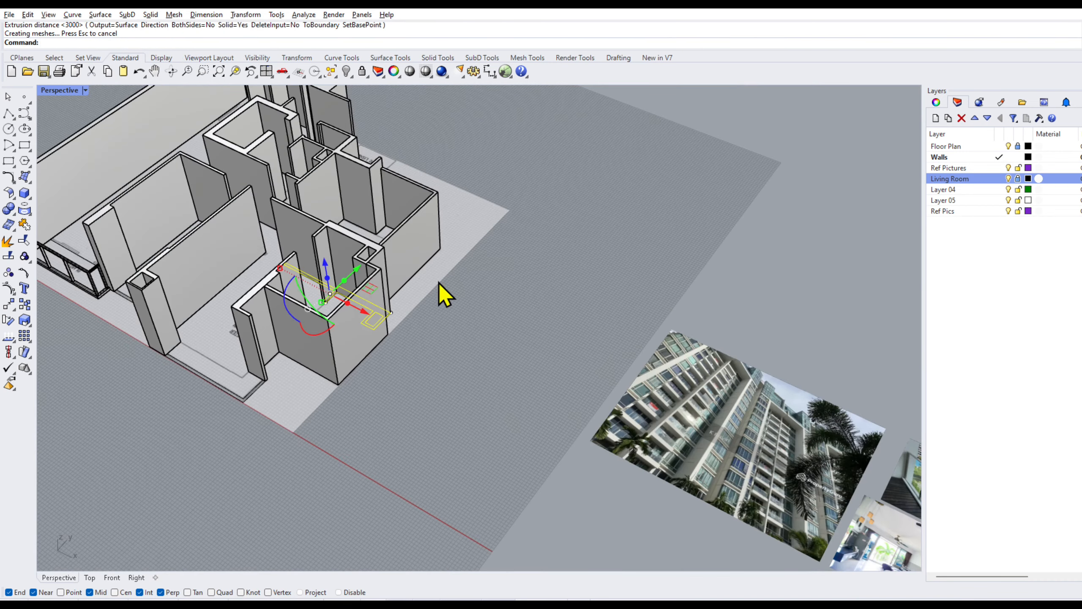
shift+right_drag(439, 283, 491, 345)
click(470, 305)
right_drag(470, 305, 365, 297)
scroll(506, 208, up, 8)
key(Delete)
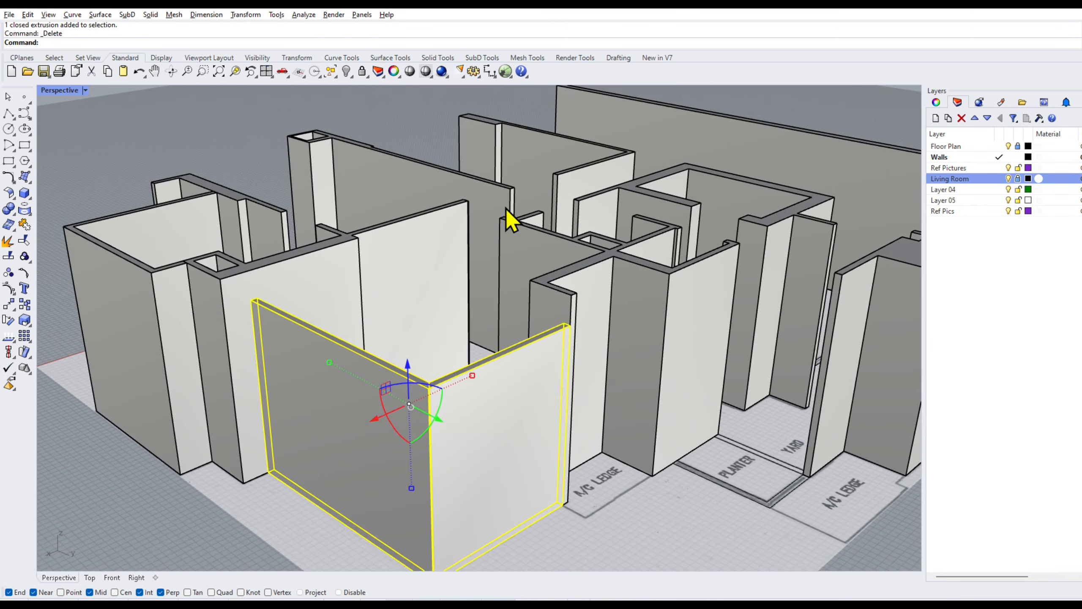
- Inspect the heights of the rebuilt walls from all around the apartment
scroll(437, 466, down, 5)
scroll(390, 431, up, 6)
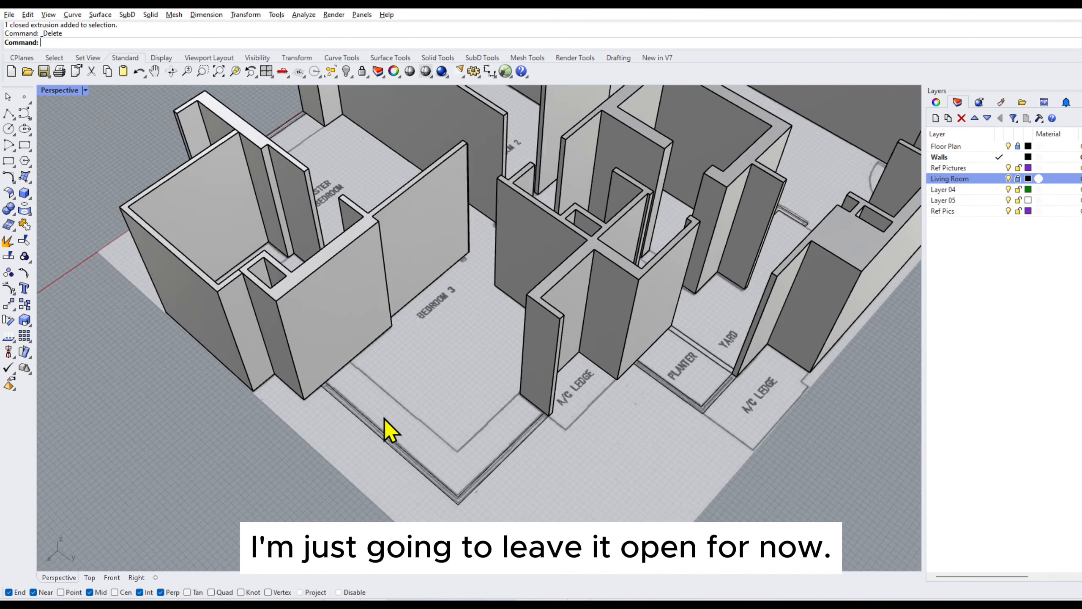
scroll(385, 420, up, 3)
scroll(513, 446, down, 5)
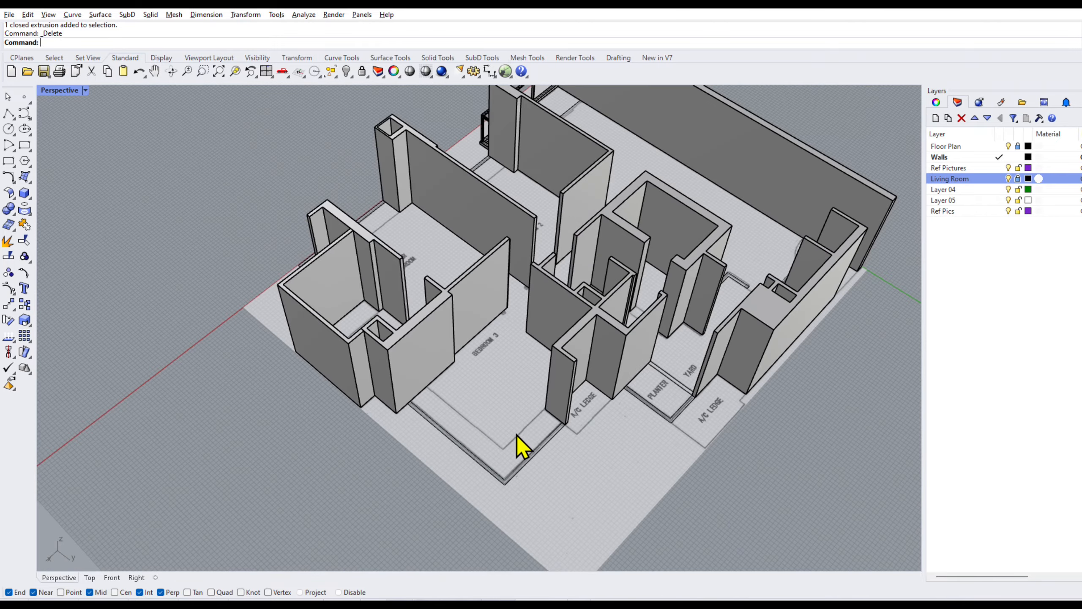
right_drag(520, 448, 588, 367)
scroll(383, 401, up, 3)
right_drag(376, 392, 536, 374)
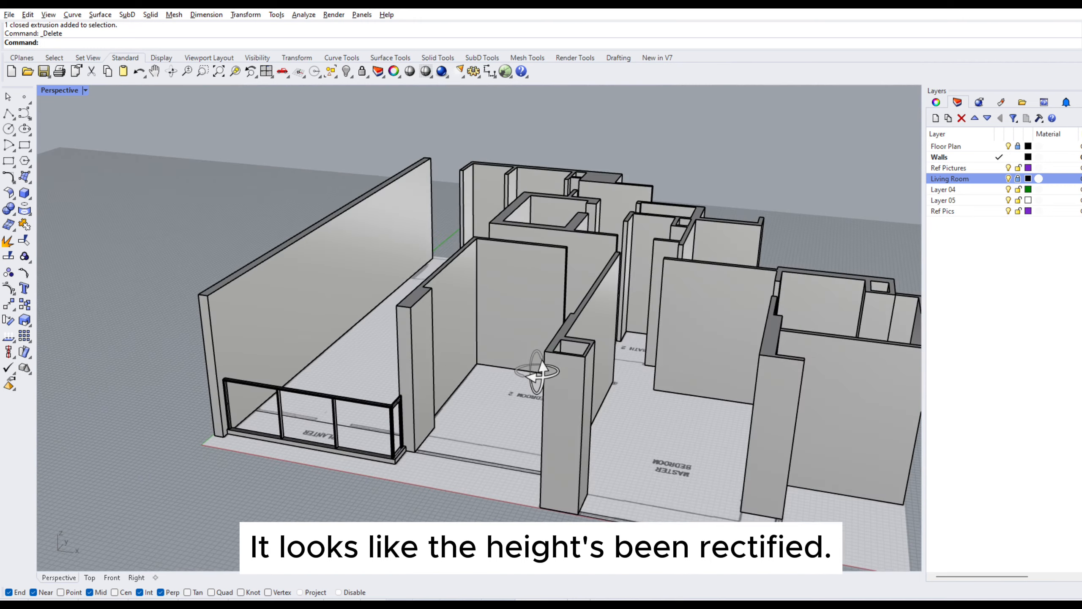
- Make Living Room the current layer and select the sliding door baseline behind the planter railing
click(1000, 179)
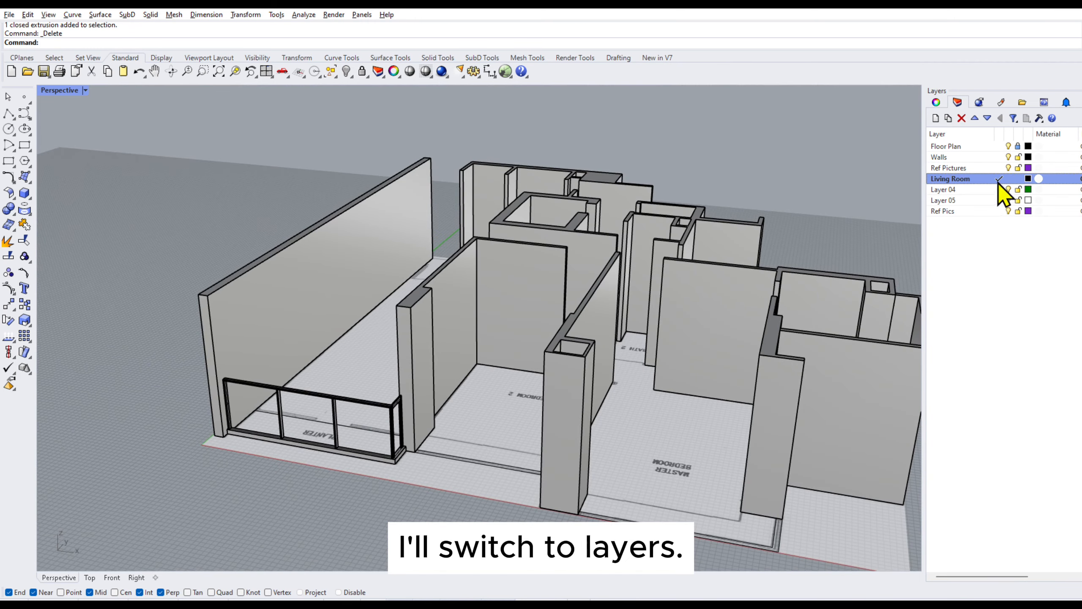
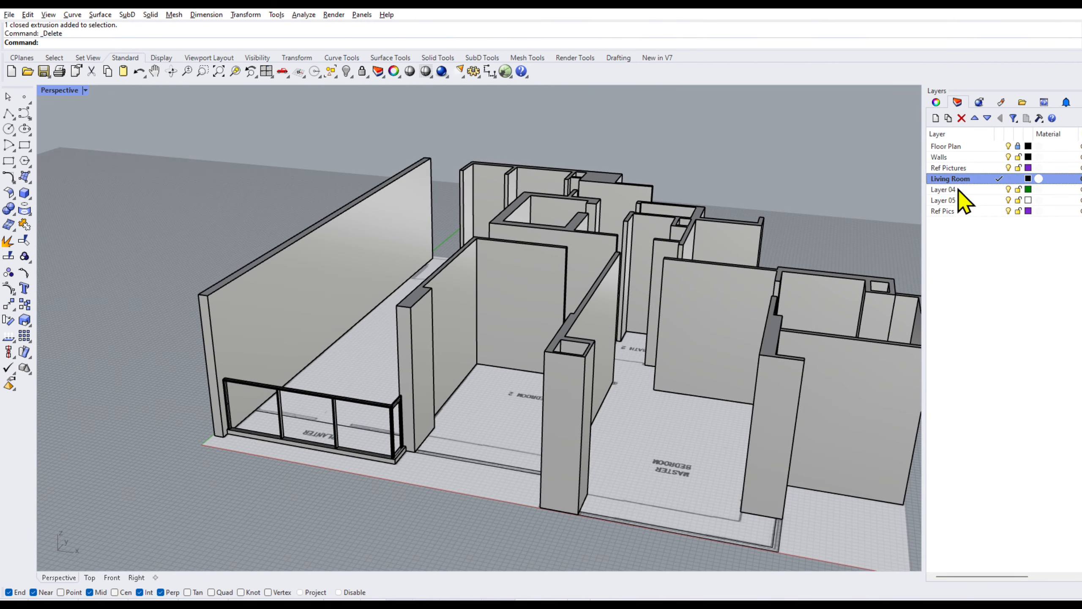
scroll(369, 319, up, 5)
click(486, 384)
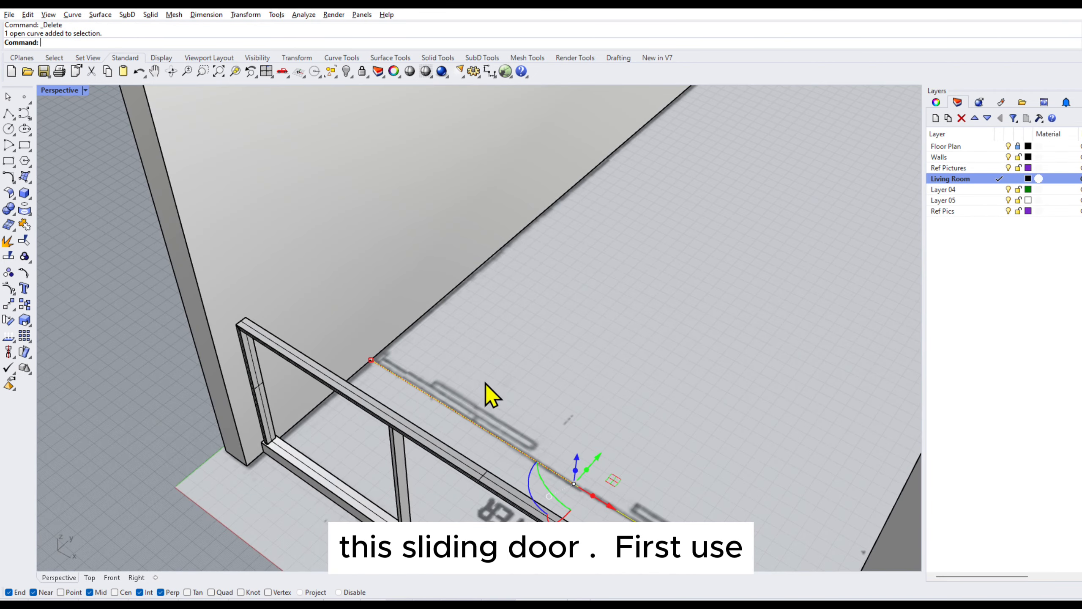
scroll(487, 370, down, 5)
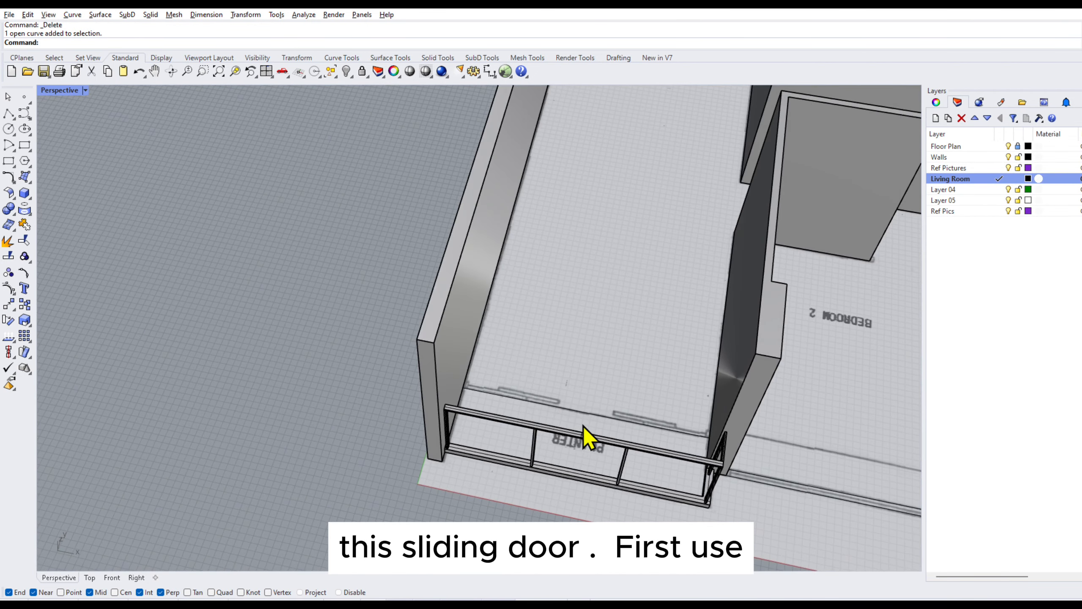
scroll(583, 426, up, 7)
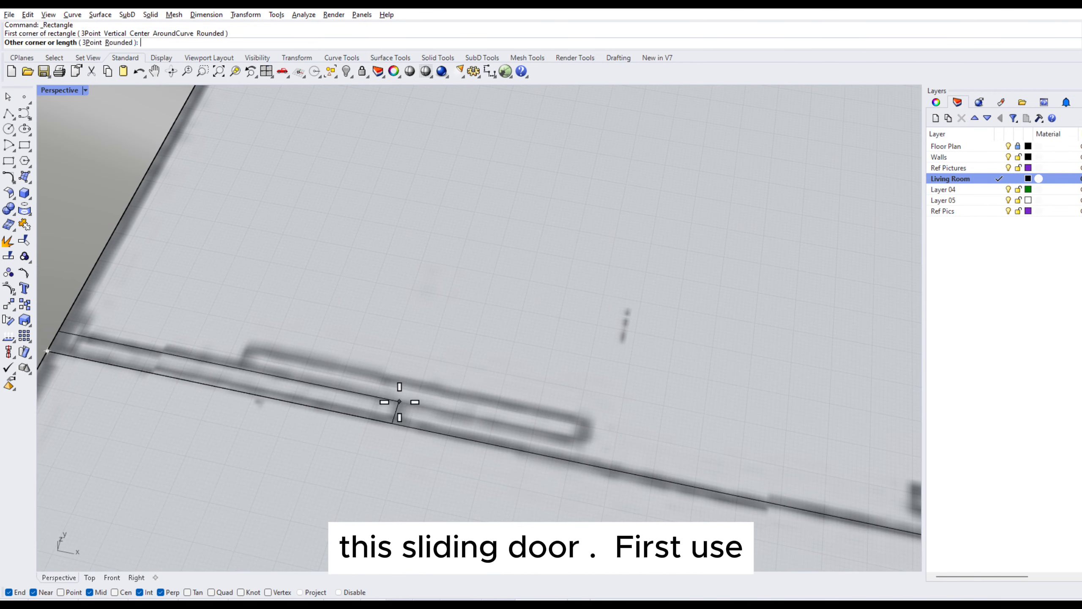
key(Escape)
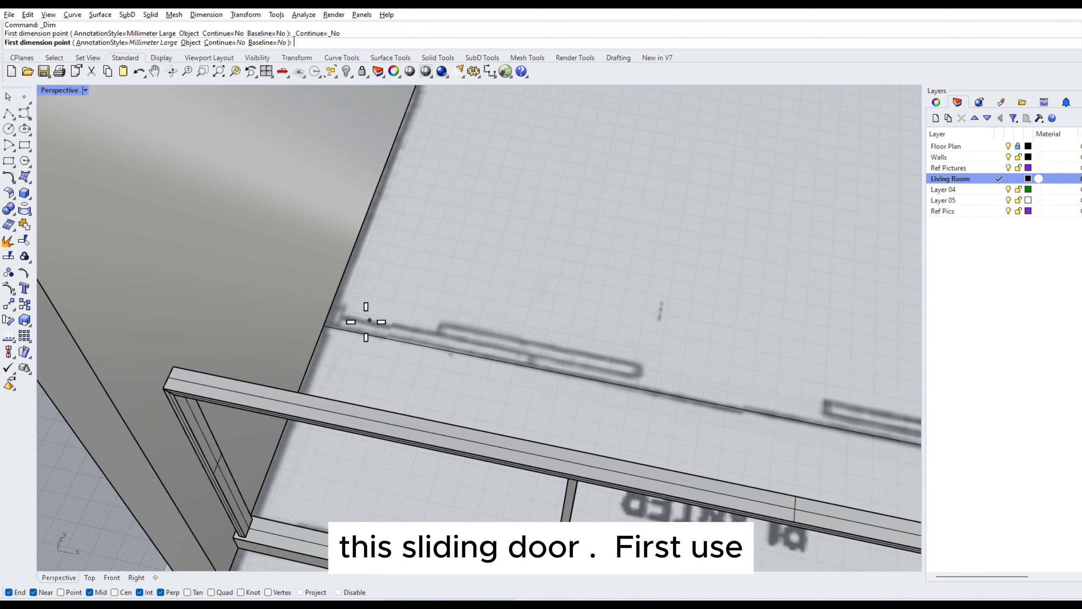
- Measure the width of the first sliding door panel along the baseline, from the living room wall corner to the panel's end on the plan
click(323, 327)
scroll(526, 370, up, 3)
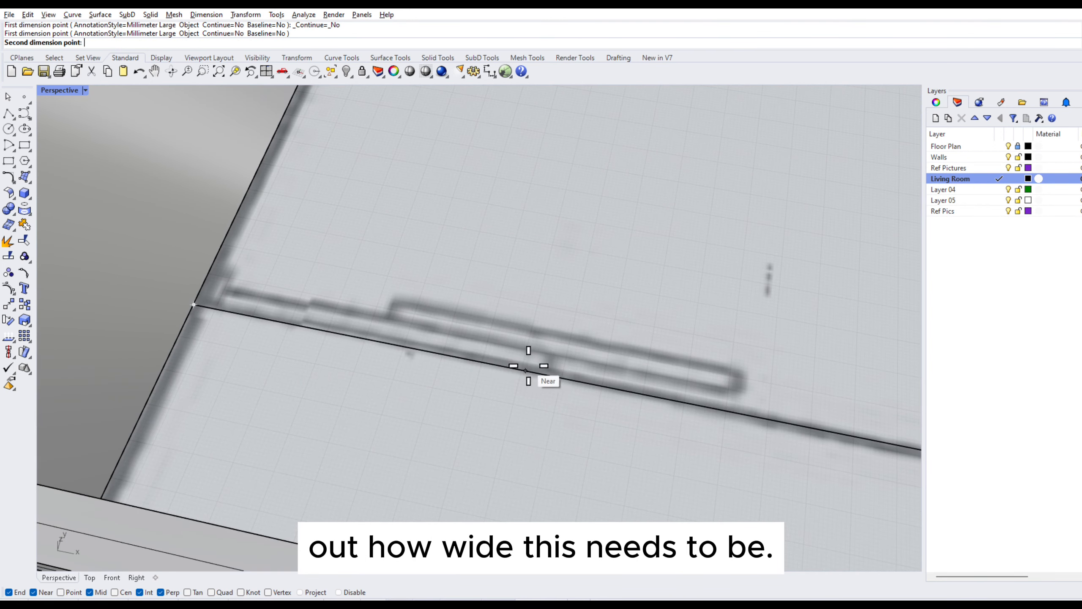
click(543, 374)
scroll(544, 375, down, 5)
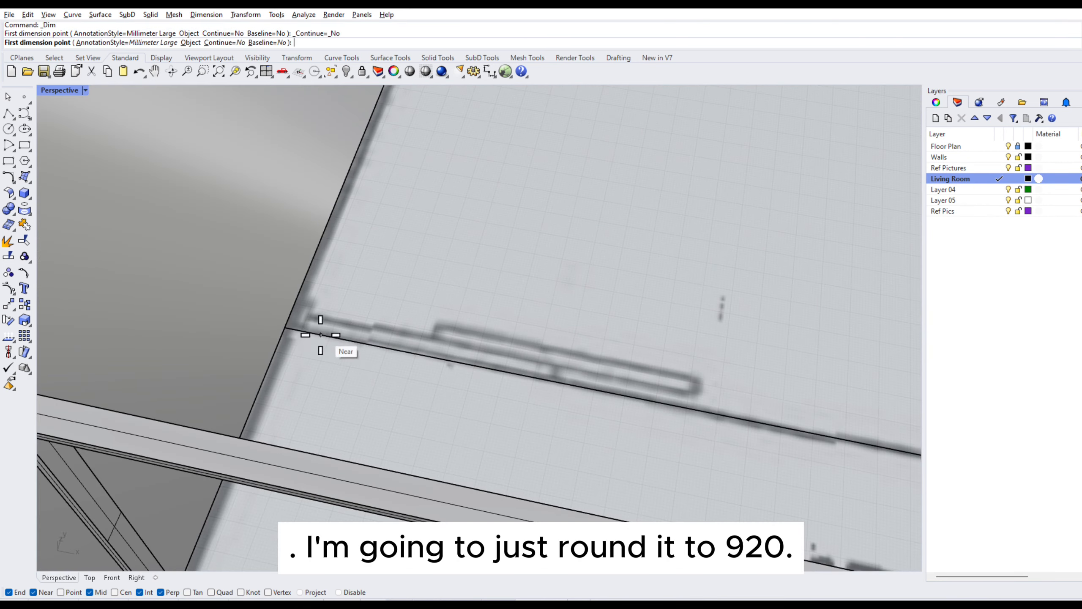
- Measure the sliding door panel's thickness near the wall, in the Top view, from the baseline to the panel's inner edge on the plan
click(286, 327)
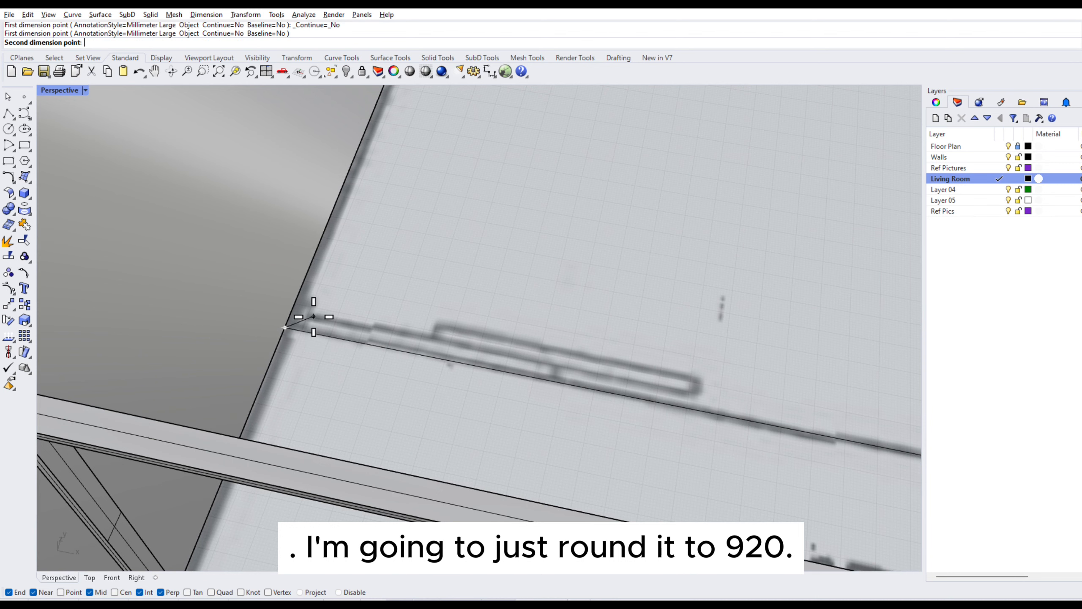
click(314, 316)
click(573, 357)
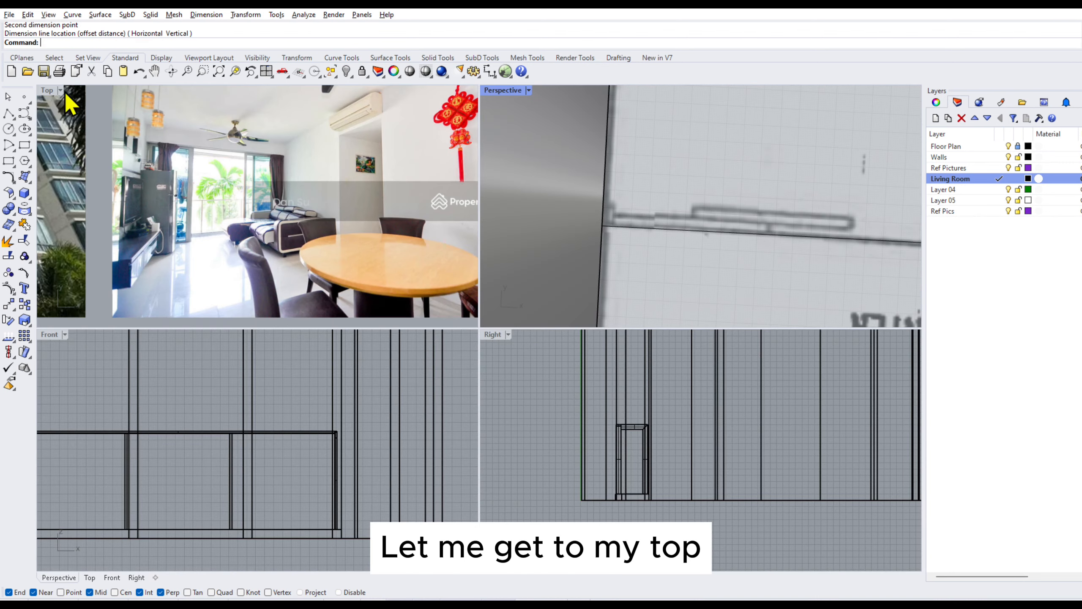
double_click(46, 91)
scroll(458, 256, down, 18)
right_drag(259, 284, 707, 300)
right_drag(337, 334, 486, 308)
scroll(239, 407, up, 12)
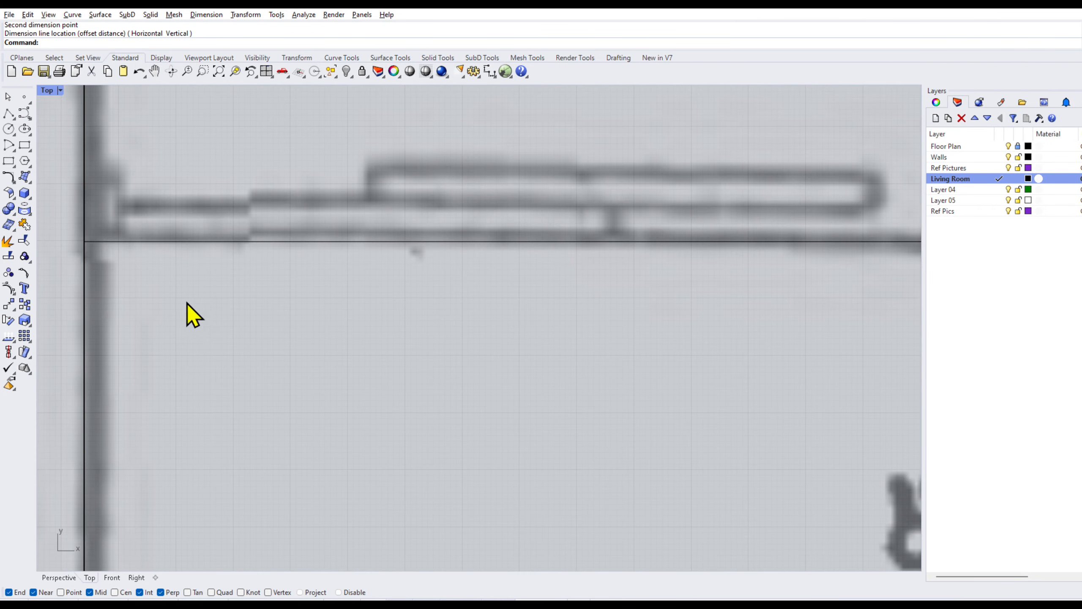
key(Return)
click(128, 241)
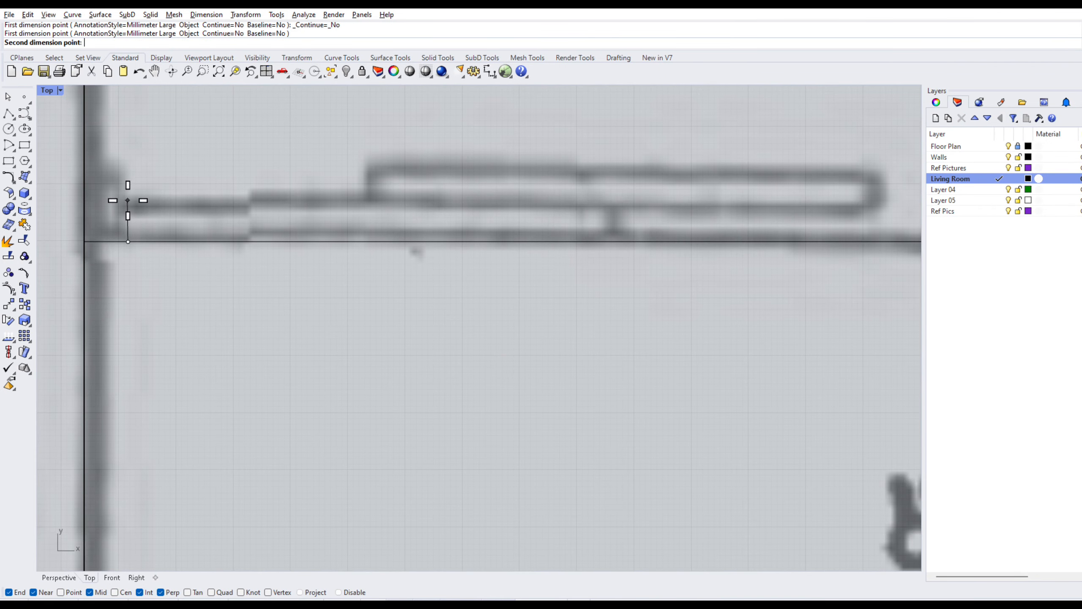
click(128, 199)
scroll(357, 205, down, 8)
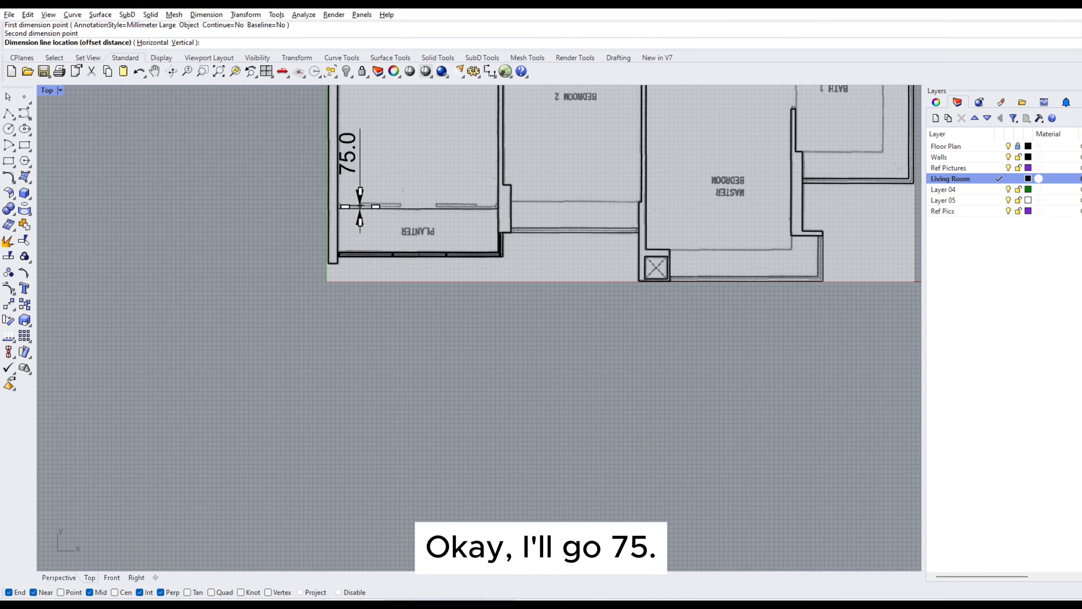
scroll(360, 206, up, 4)
click(360, 206)
- Draw a 920 by 75 mm rectangle in the Perspective view for the first sliding door panel, starting where the baseline meets the wall
double_click(47, 90)
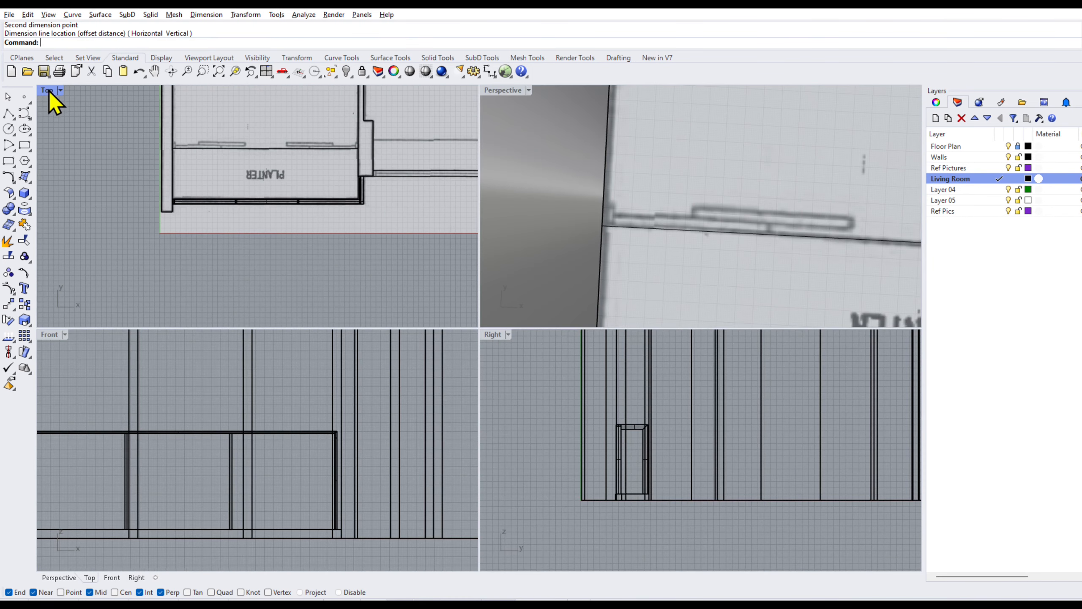
scroll(605, 232, down, 8)
right_drag(717, 235, 648, 217)
scroll(648, 217, up, 8)
double_click(503, 90)
click(23, 145)
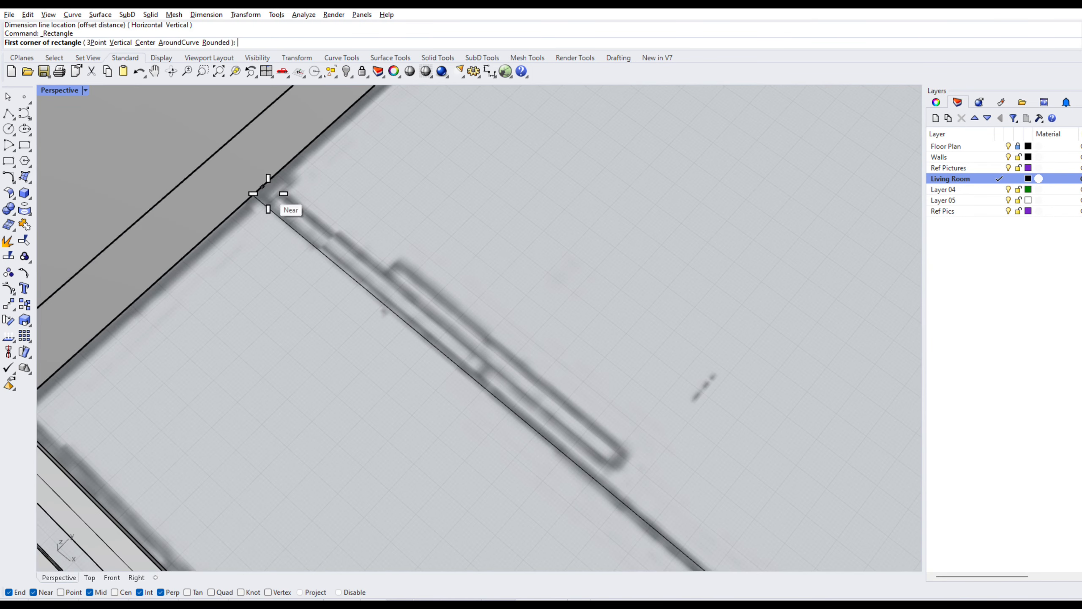
click(254, 194)
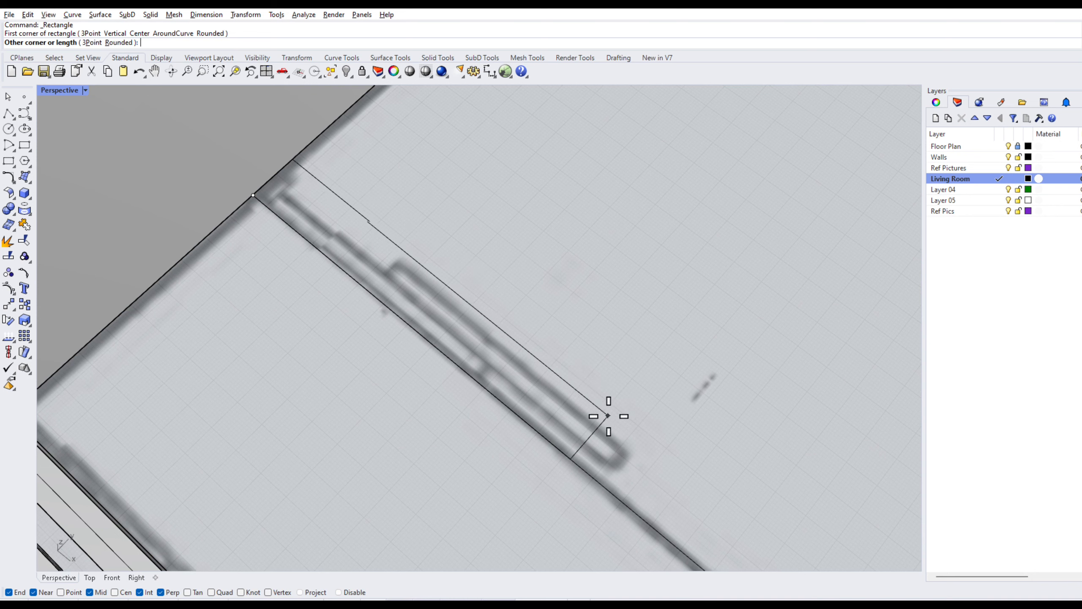
scroll(637, 367, down, 2)
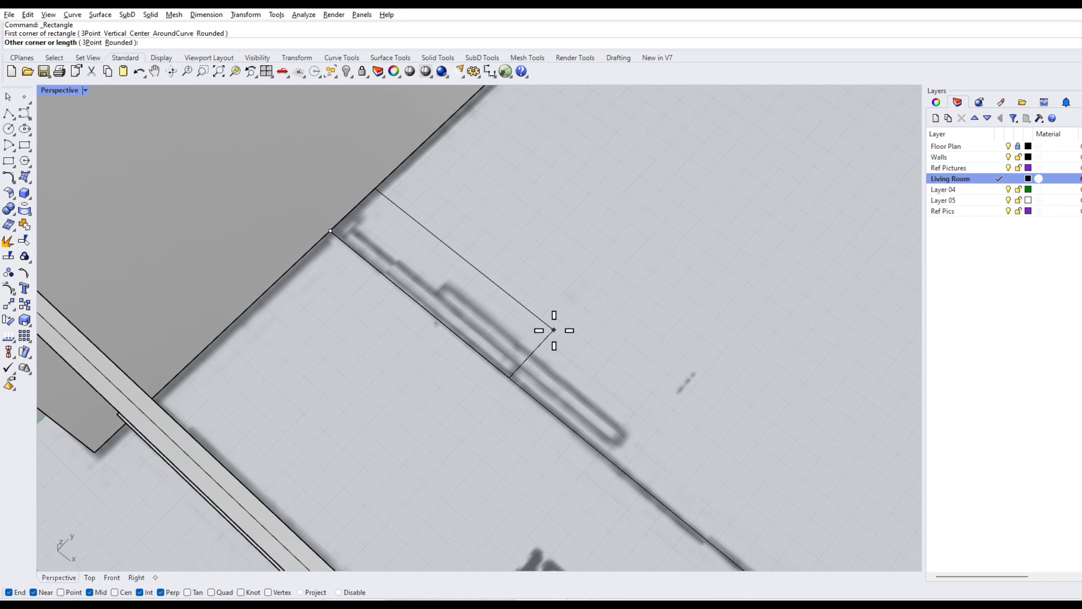
text(920)
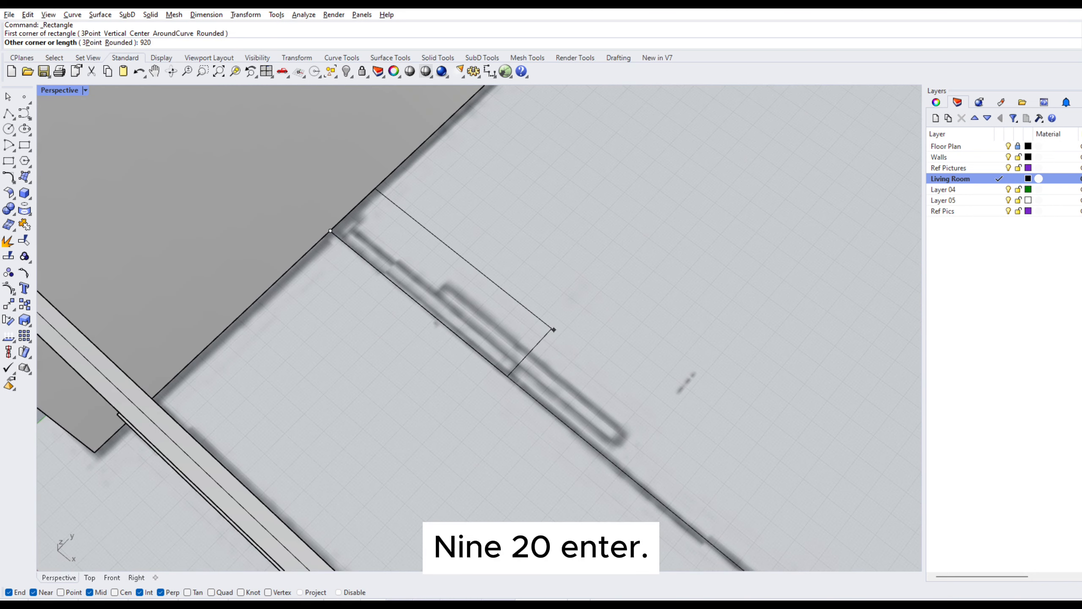
key(Return)
text(75)
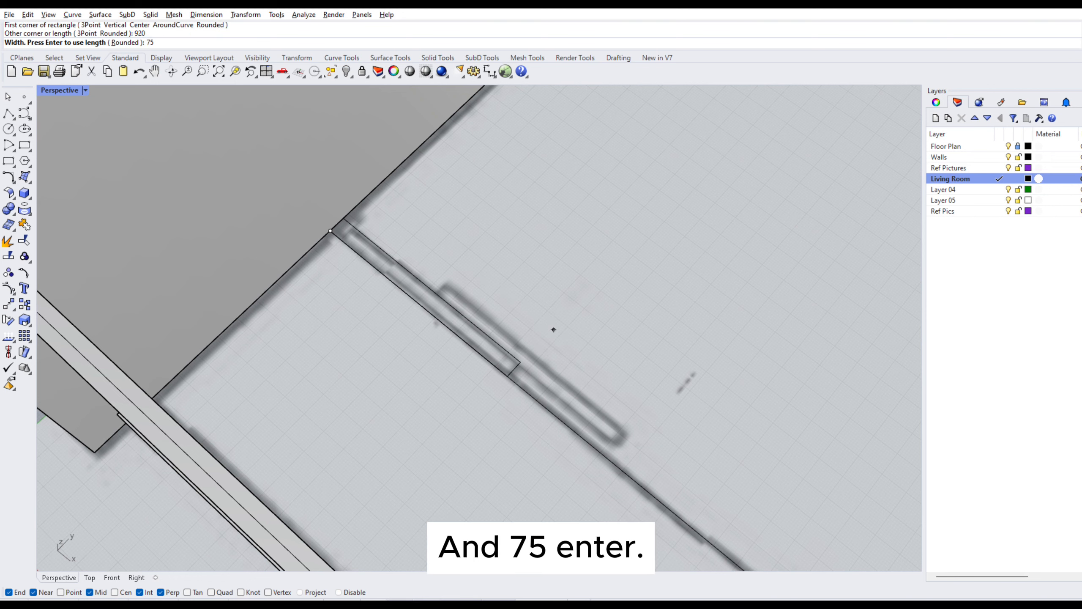
key(Return)
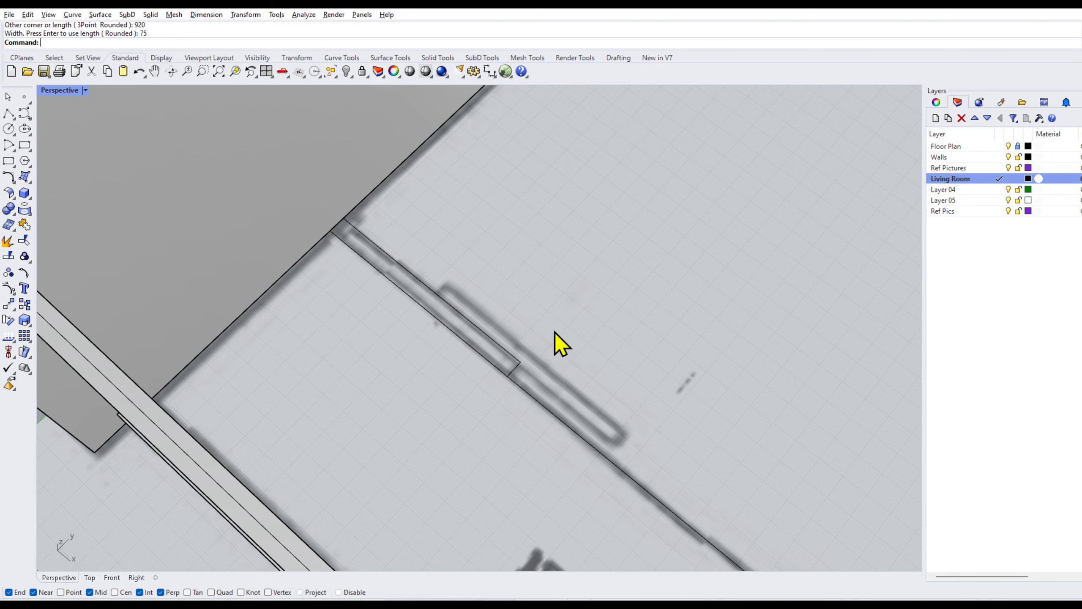
- Extrude the 920 by 75 closed rectangle beside the planter into a solid reaching the top of the adjacent wall
right_drag(555, 332, 667, 362)
scroll(668, 362, down, 5)
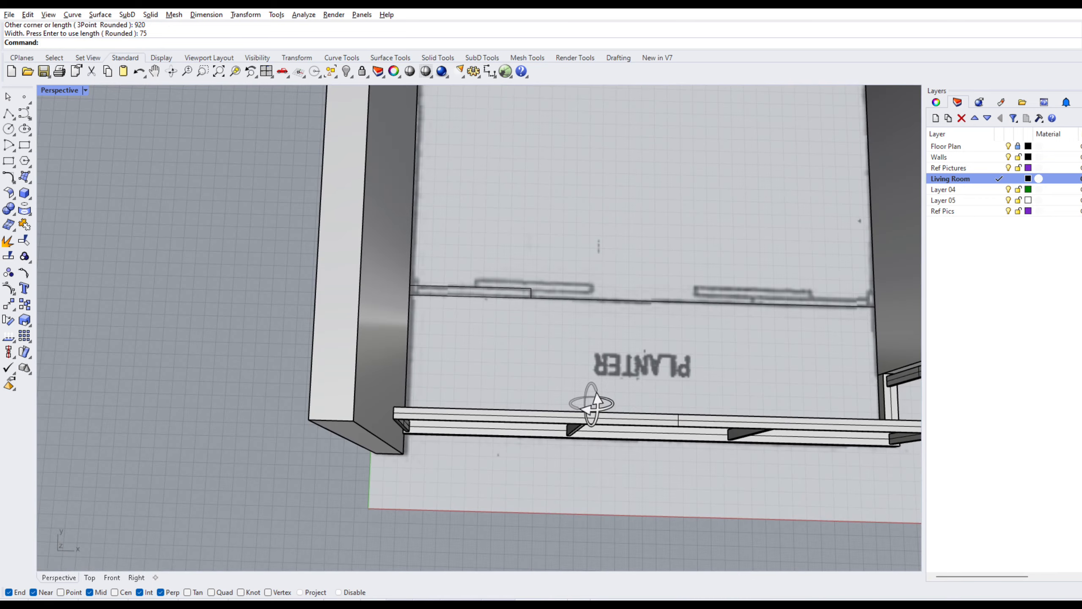
right_drag(592, 403, 541, 355)
click(511, 274)
shift+right_drag(636, 235, 643, 265)
scroll(609, 332, down, 5)
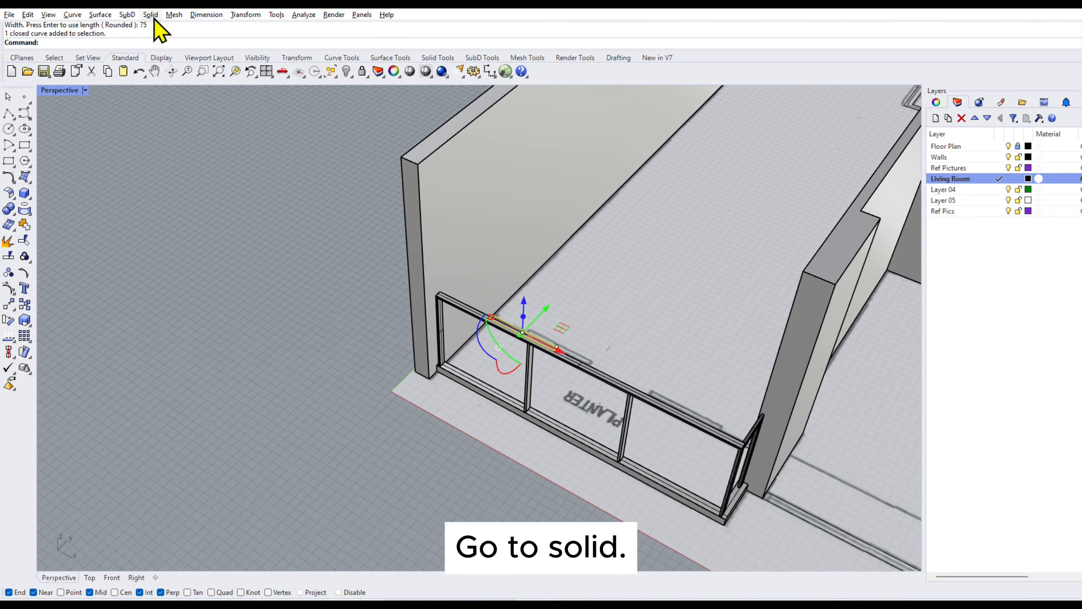
click(151, 14)
mouse_move(234, 223)
click(299, 217)
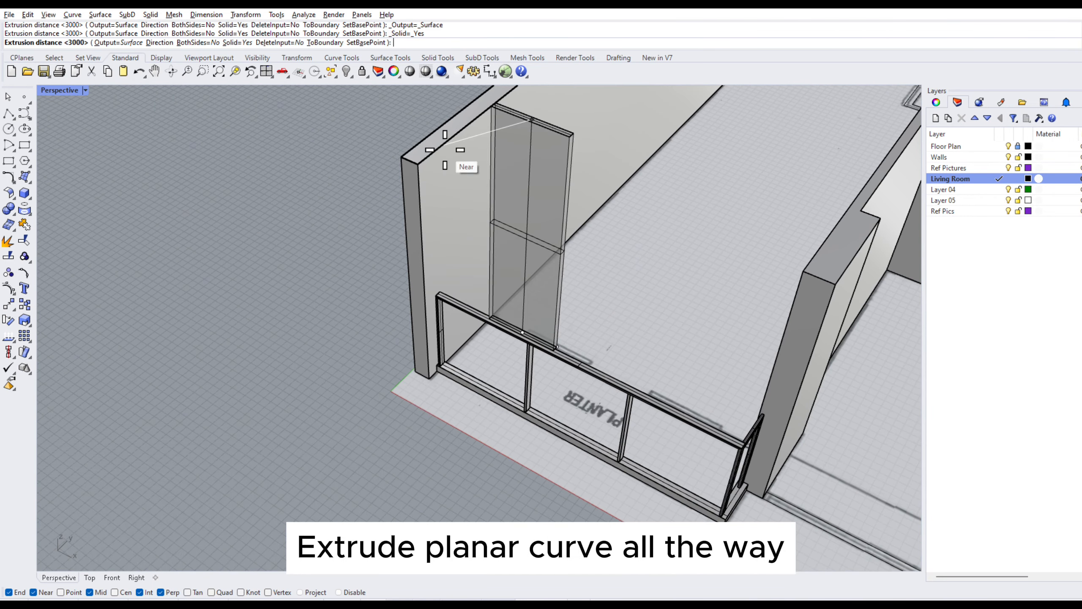
click(426, 161)
- Duplicate the four border edges of the extruded panel's front face as curves
mouse_move(566, 253)
right_down()
mouse_move(502, 213)
mouse_move(571, 268)
right_up()
scroll(553, 167, up, 8)
shift+right_drag(604, 168, 616, 303)
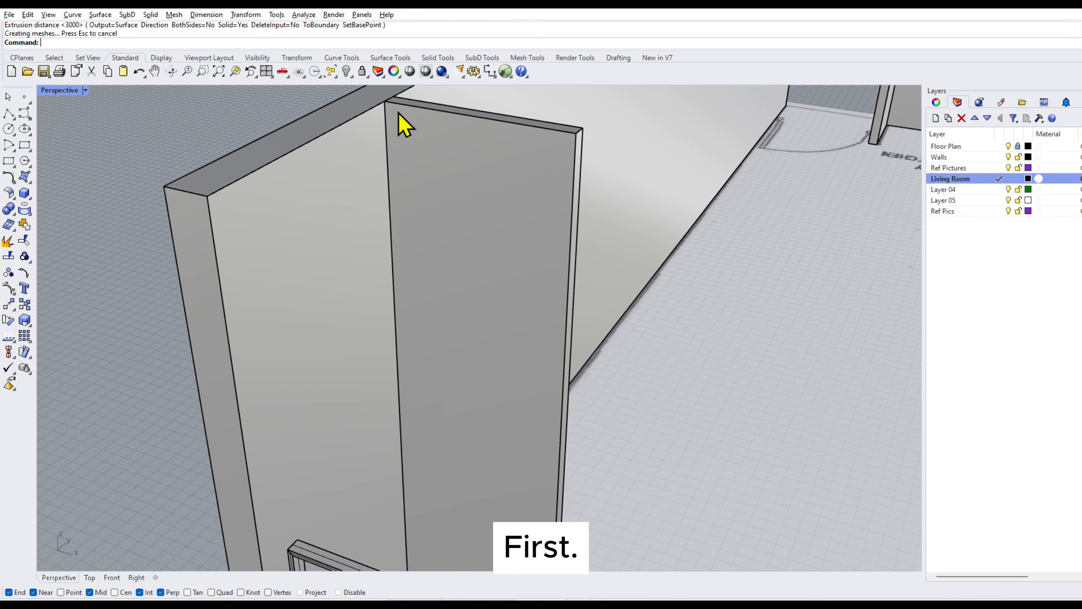
click(413, 110)
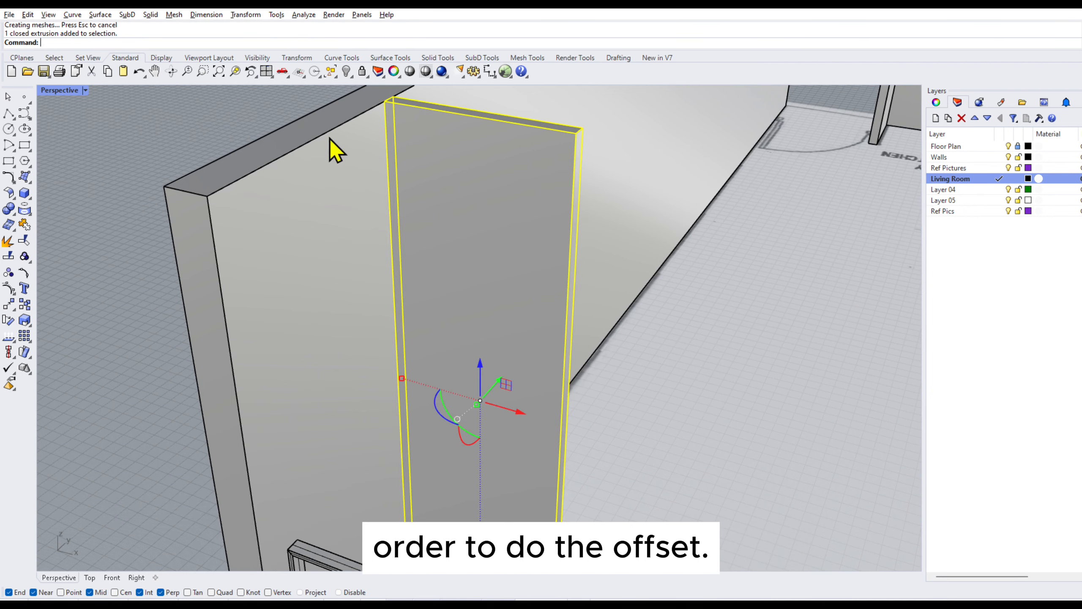
click(202, 117)
click(72, 14)
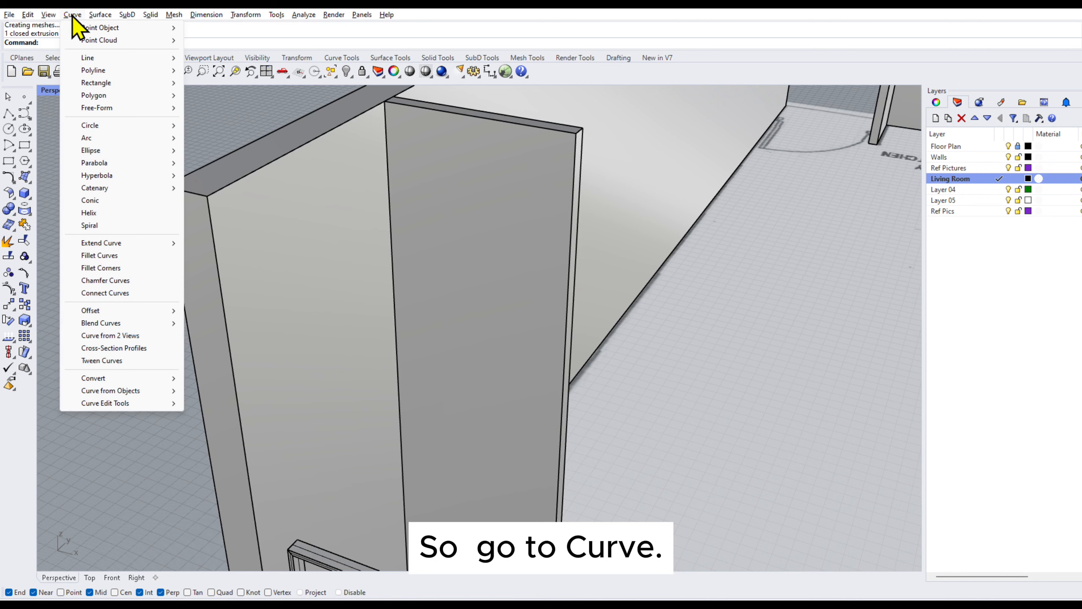
mouse_move(121, 395)
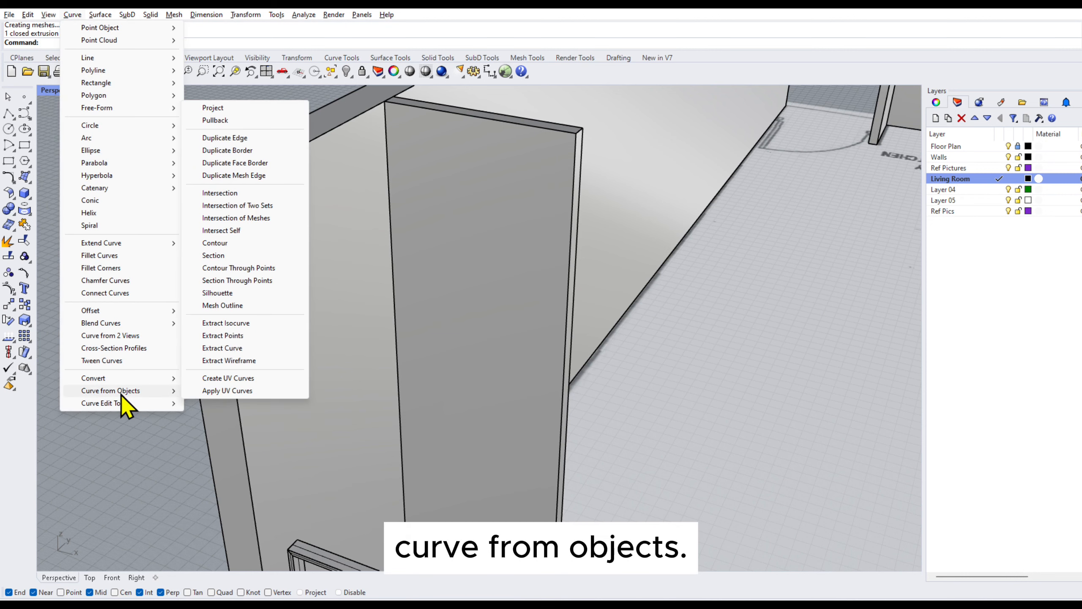
click(271, 138)
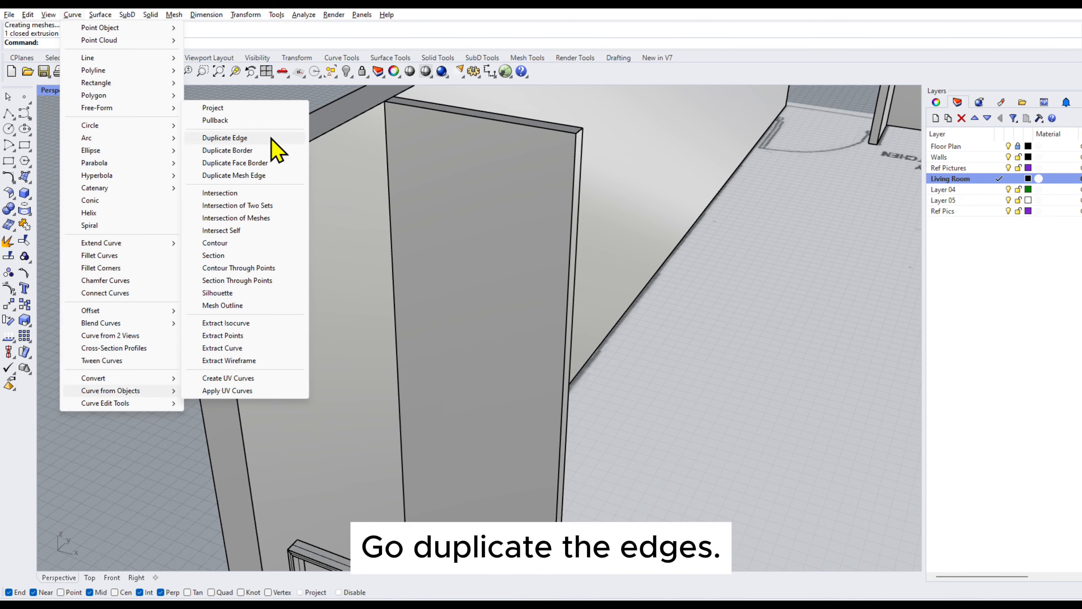
click(388, 165)
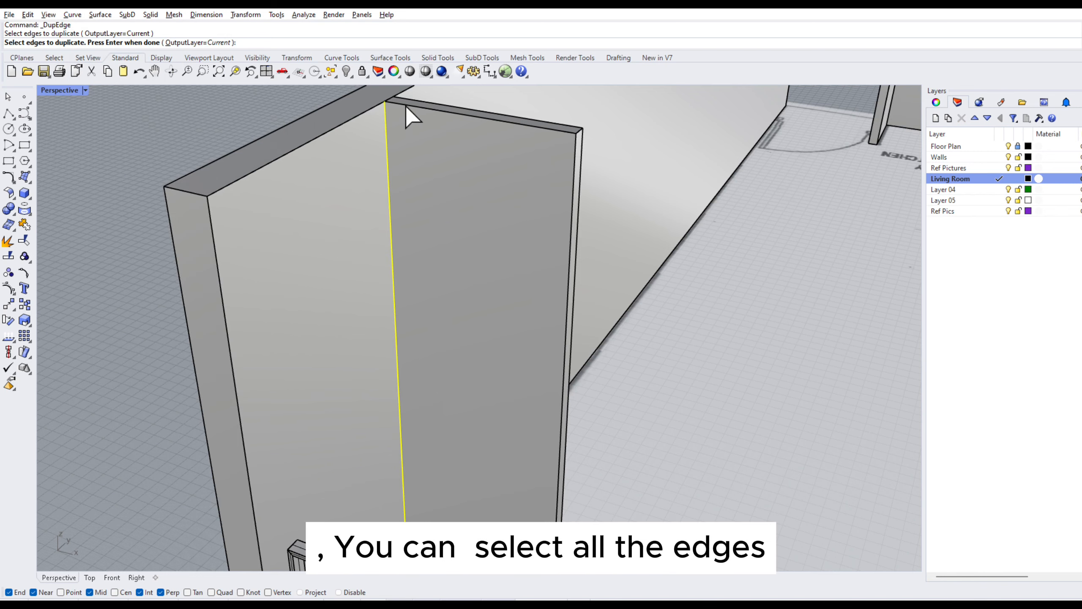
click(410, 108)
click(573, 190)
right_drag(530, 182, 499, 395)
key(Return)
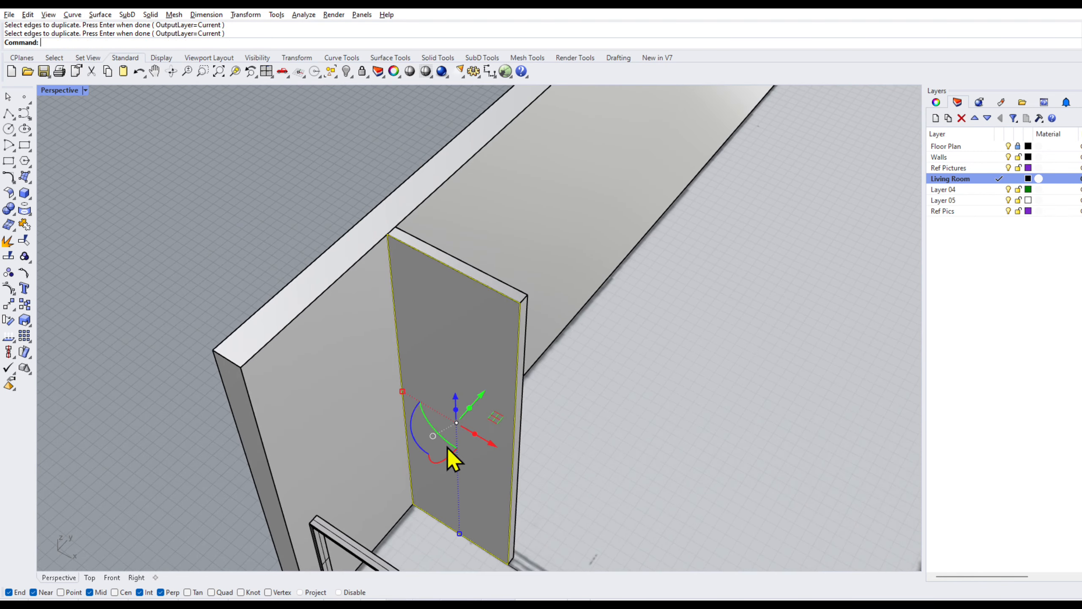
- Join the four duplicated edge curves into one closed curve and deselect it
right_drag(447, 452, 566, 333)
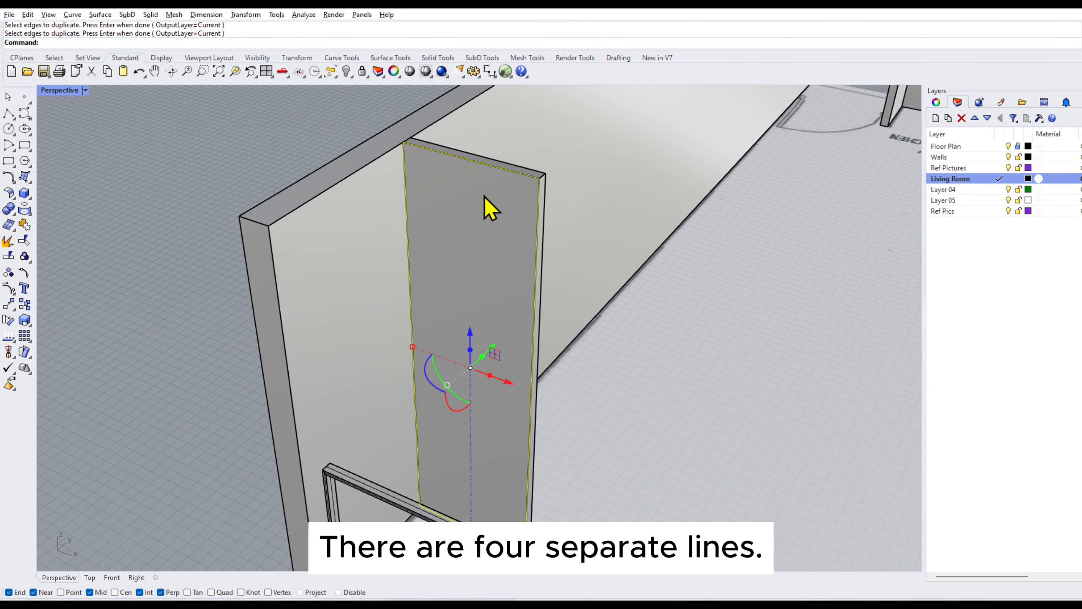
click(26, 227)
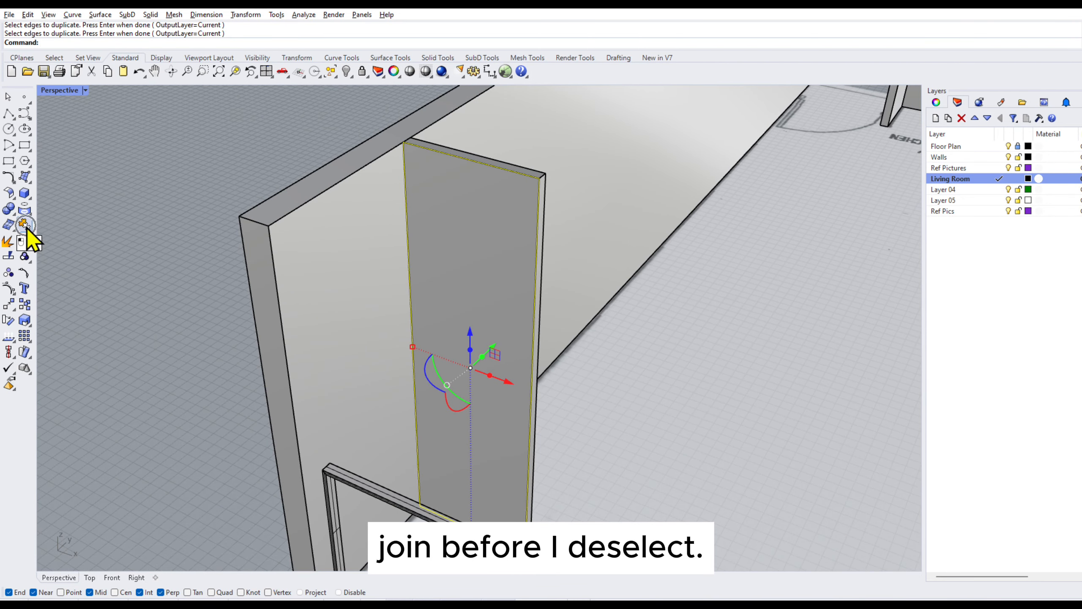
click(198, 173)
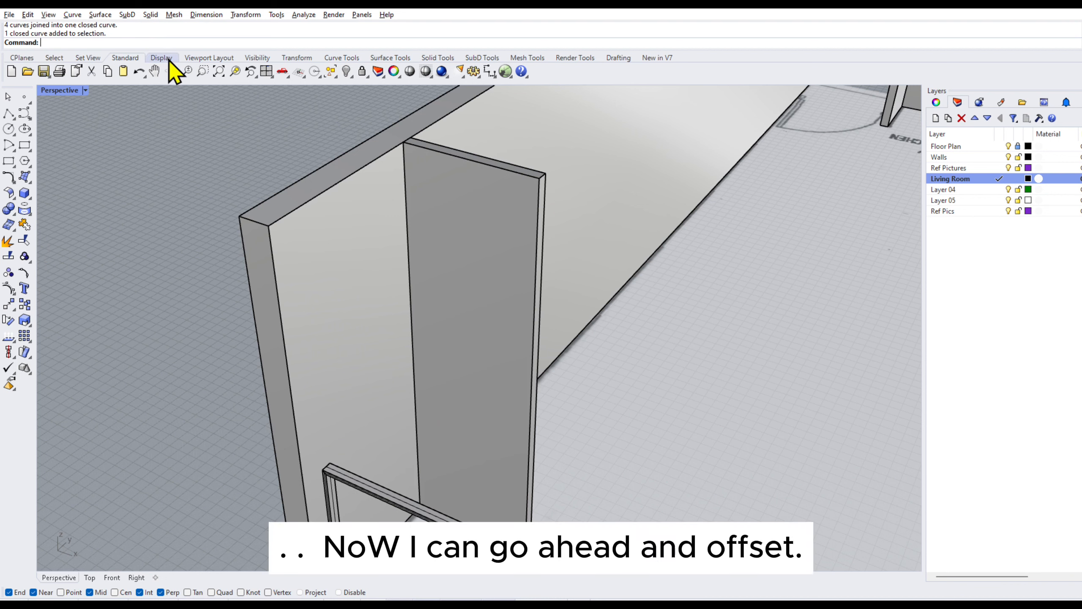
- Offset the joined closed curve inward by 75 on the panel's front face
text(Offset)
key(Return)
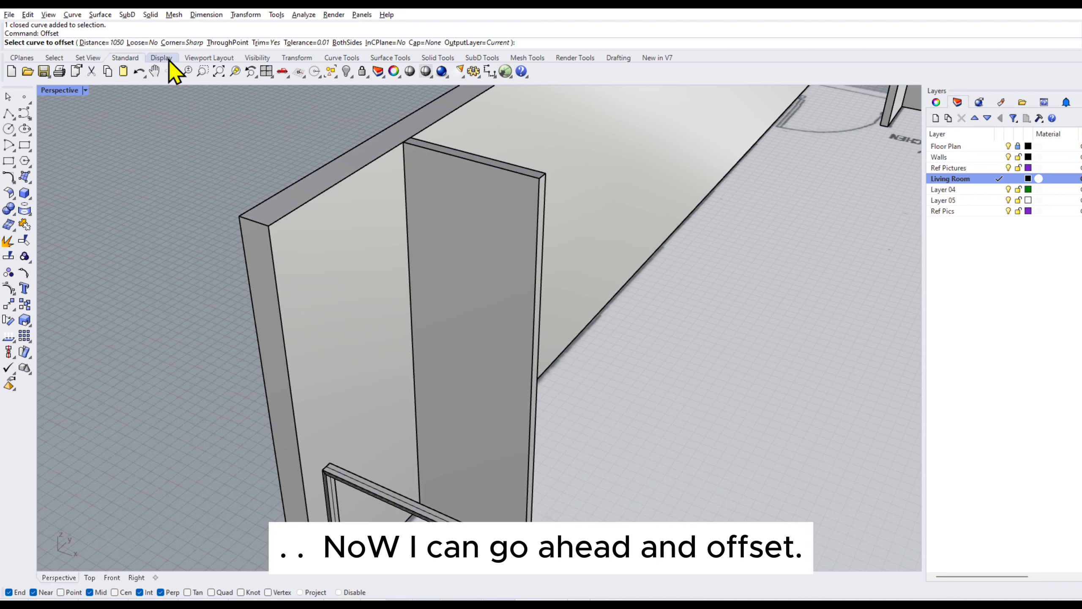
click(420, 149)
click(465, 179)
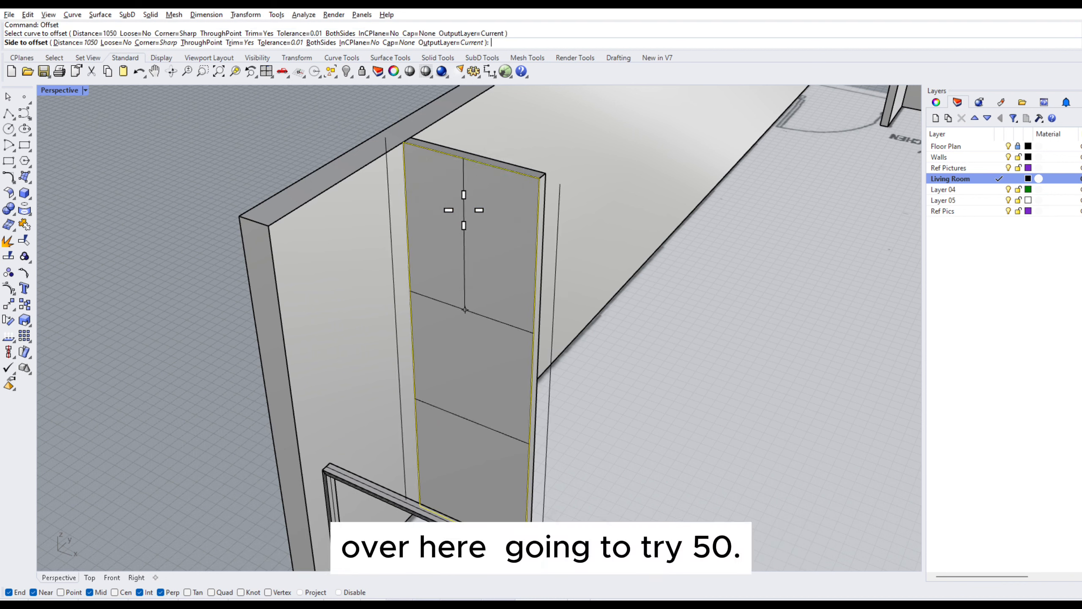
text(50)
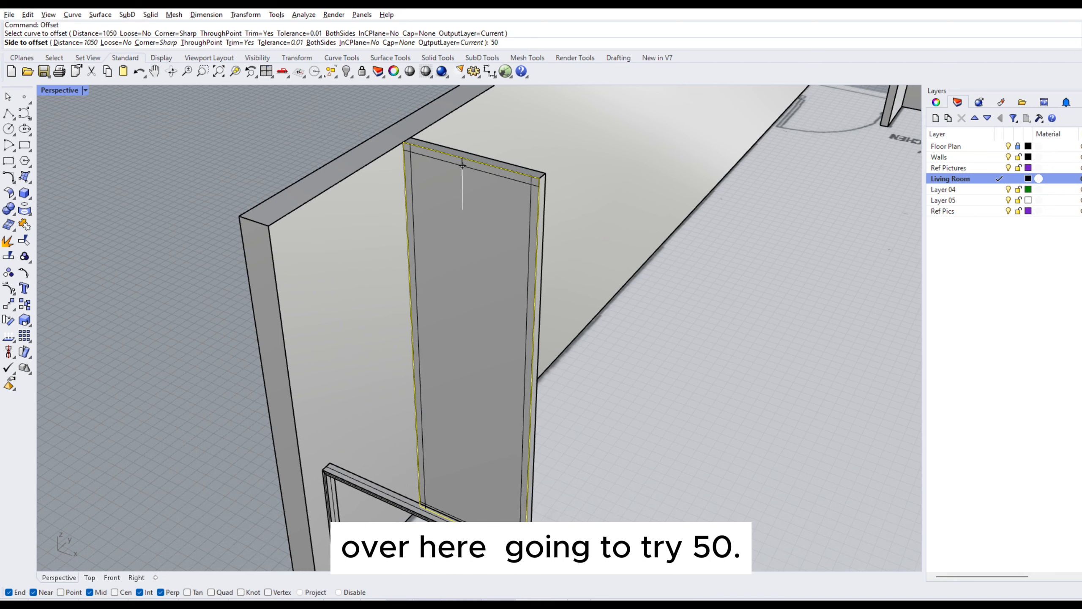
key(BackSpace)
key(BackSpace)
text(75)
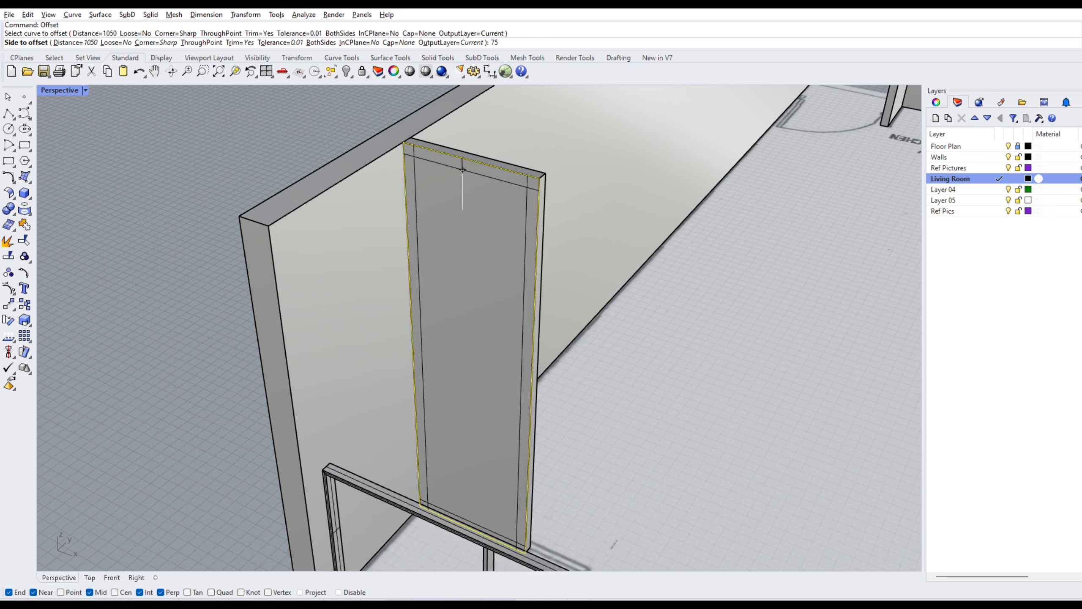
click(474, 282)
- Show all four viewports and trim the panel's front face inside the offset curve, using that curve as the cutting object
right_drag(503, 363, 531, 337)
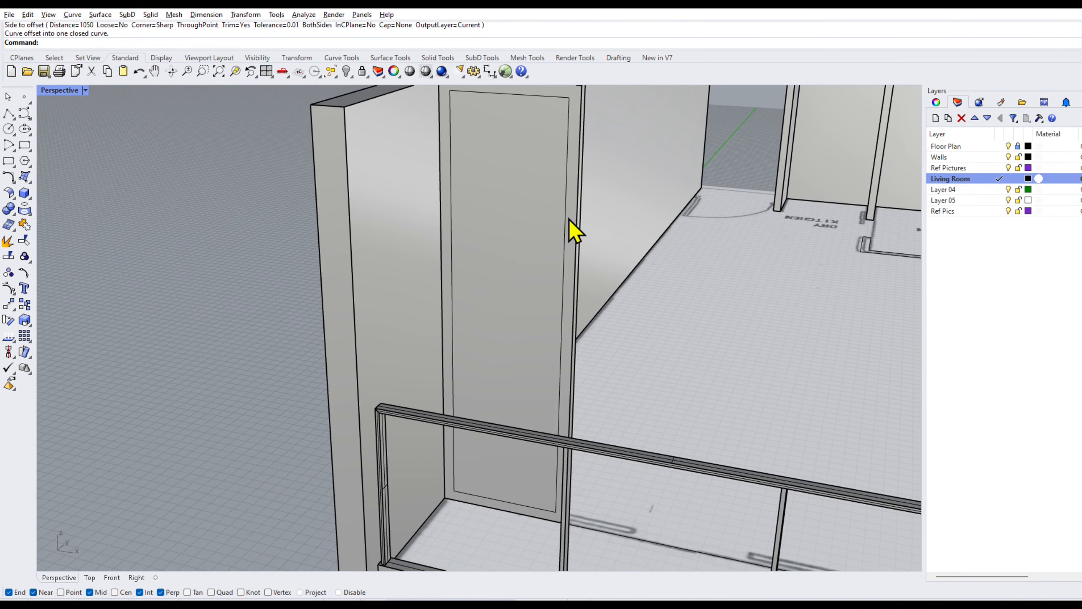
right_drag(569, 218, 559, 258)
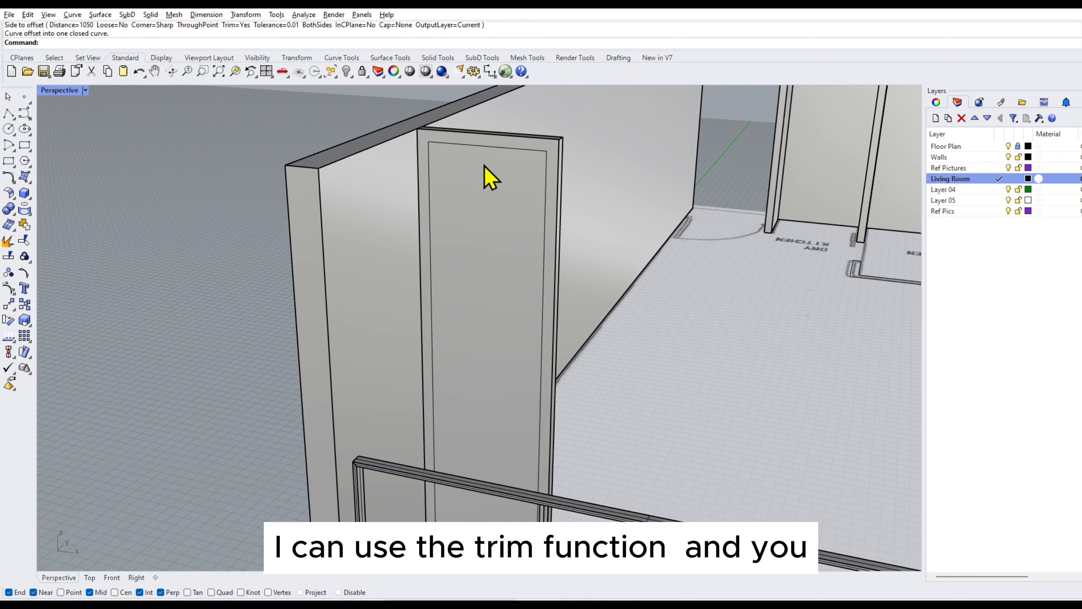
right_drag(483, 165, 457, 190)
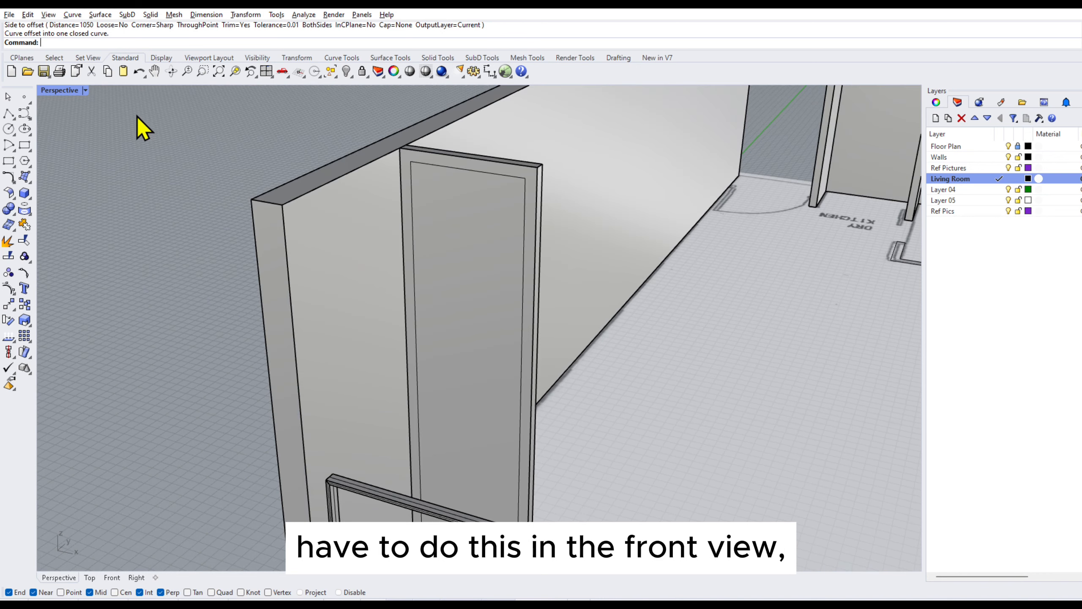
double_click(59, 90)
scroll(271, 416, down, 3)
scroll(197, 372, up, 4)
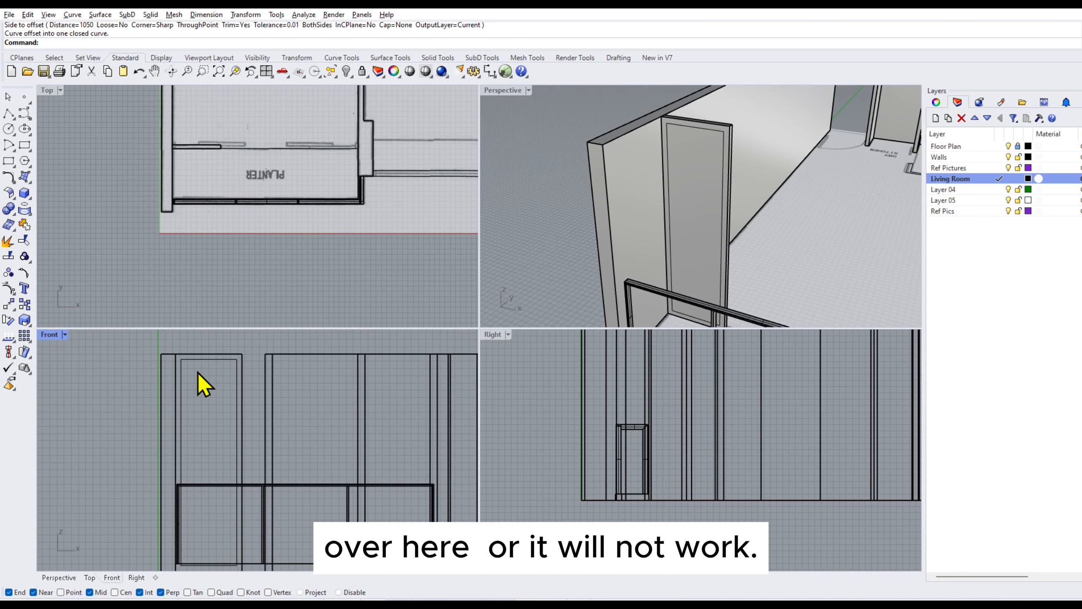
scroll(727, 143, up, 2)
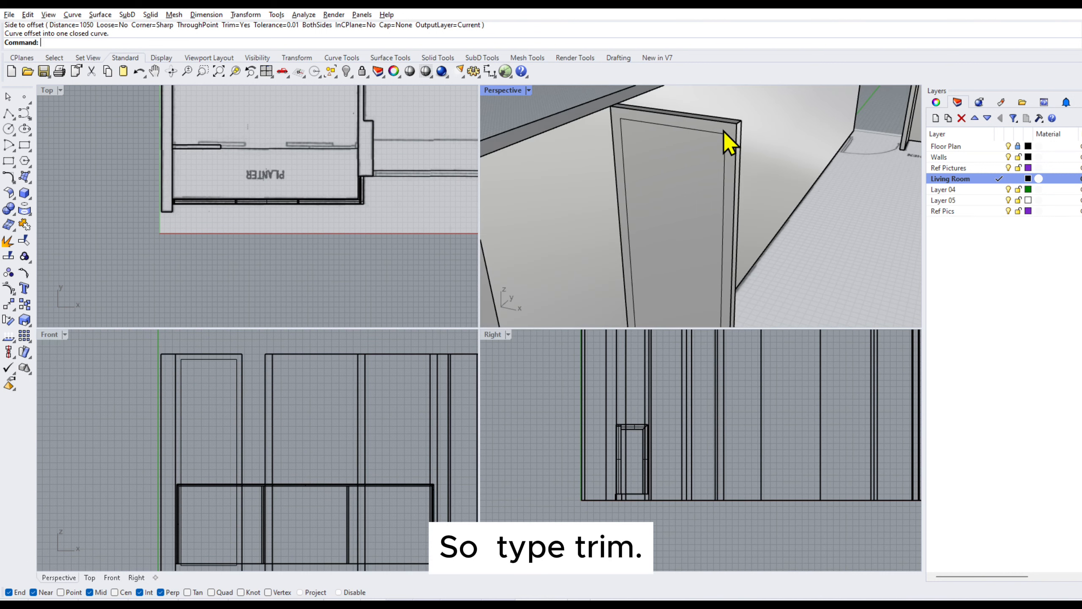
text(trim)
key(Return)
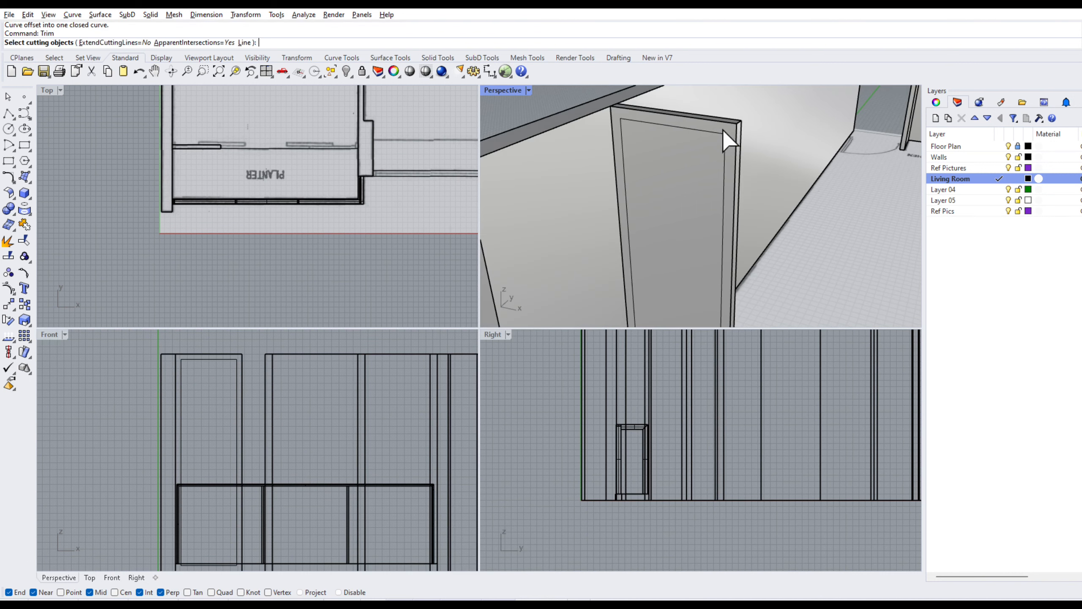
click(685, 130)
key(Return)
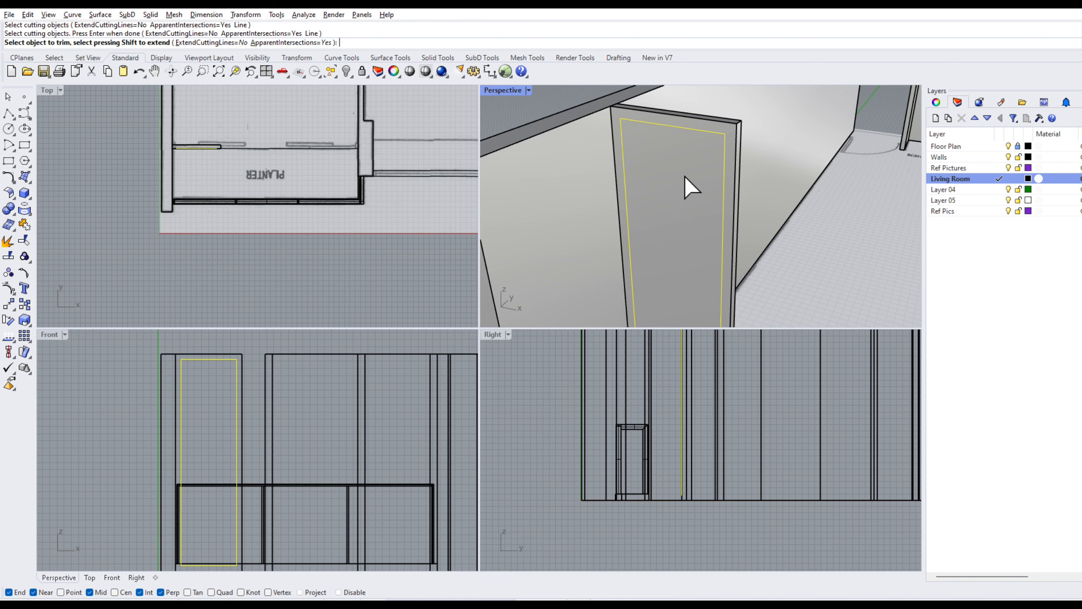
click(678, 200)
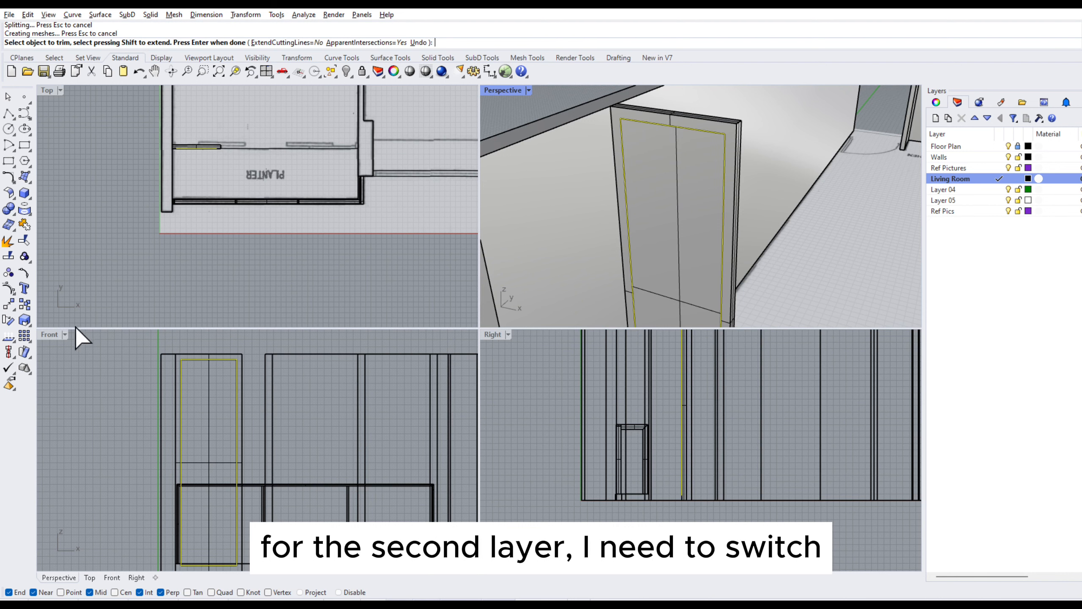
- Trim the panel's back face inside the offset curve from the Front view, finish trimming and maximize the Perspective view
click(53, 334)
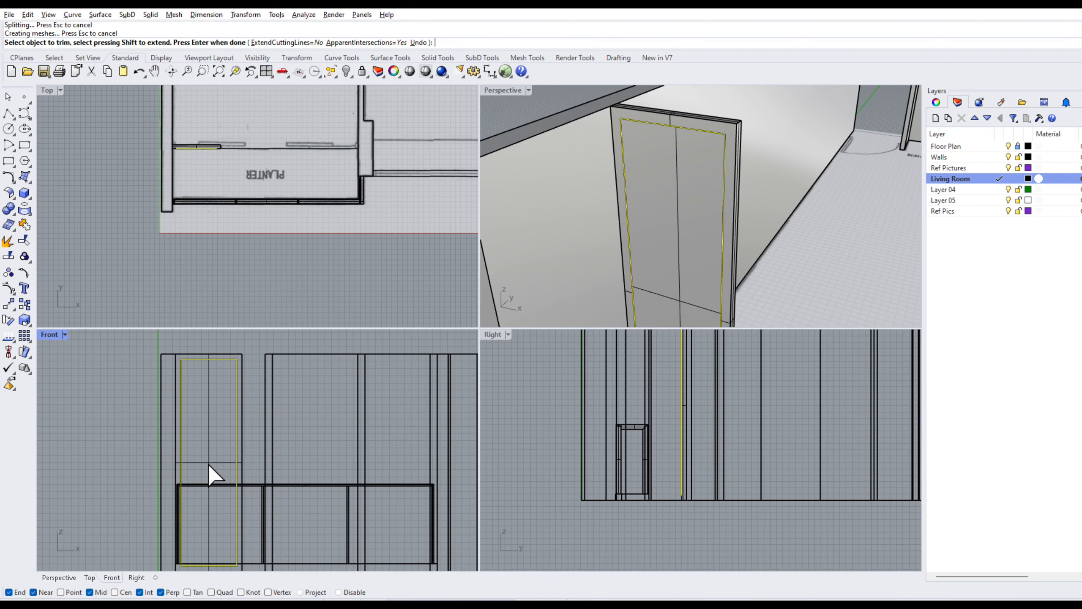
click(208, 463)
right_drag(678, 227, 713, 205)
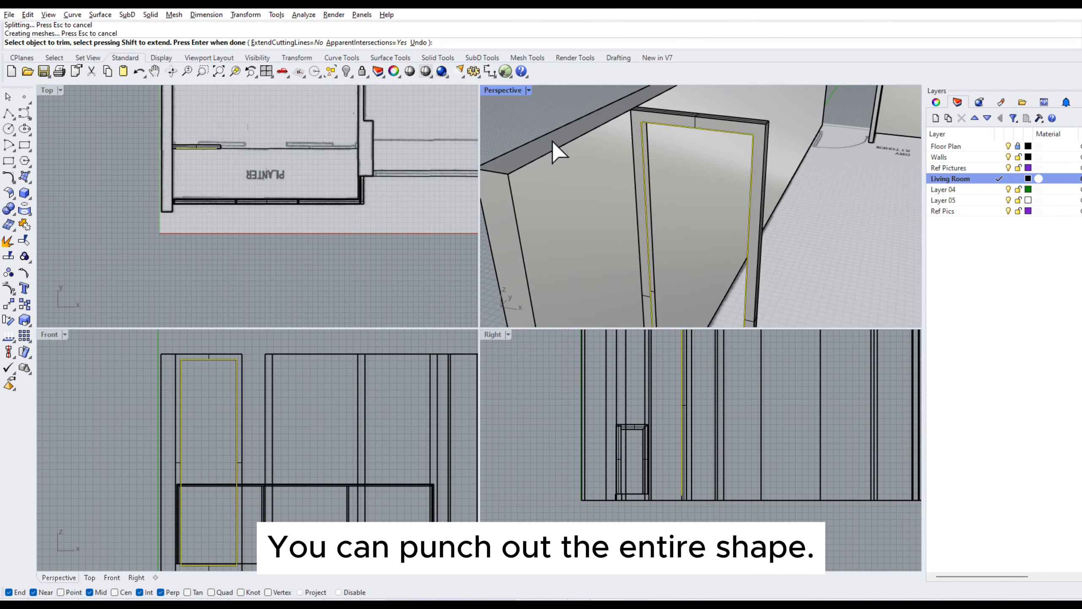
double_click(501, 90)
scroll(531, 209, down, 6)
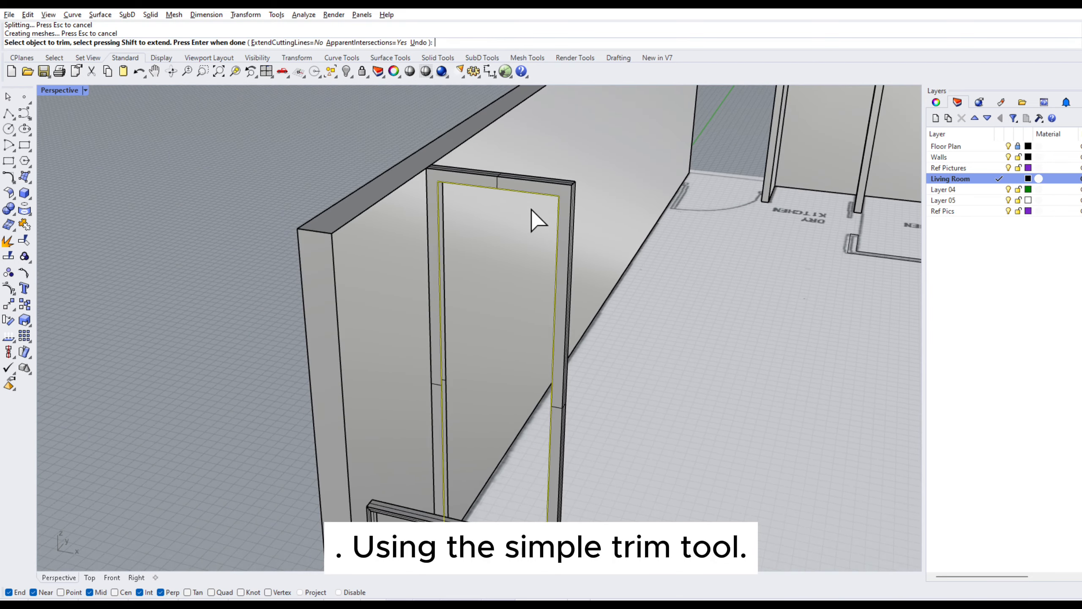
key(Return)
- Extrude the inner offset curve straight as a surface to the opening's back edge, closing the gap inside the frame
mouse_move(591, 261)
right_down()
mouse_move(572, 244)
mouse_move(573, 259)
right_up()
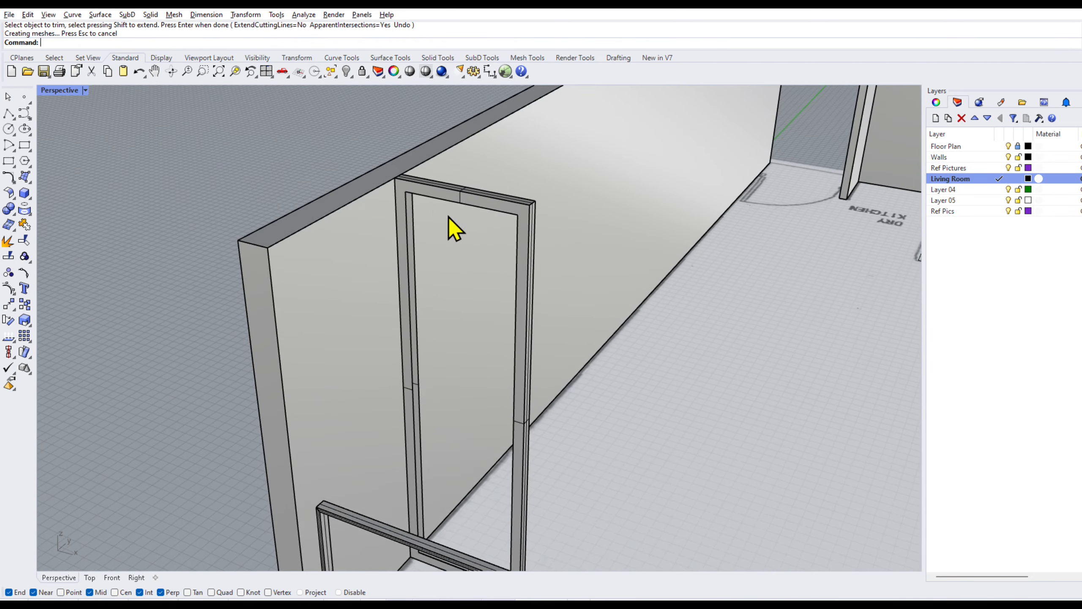
scroll(392, 261, up, 5)
right_drag(392, 261, 245, 232)
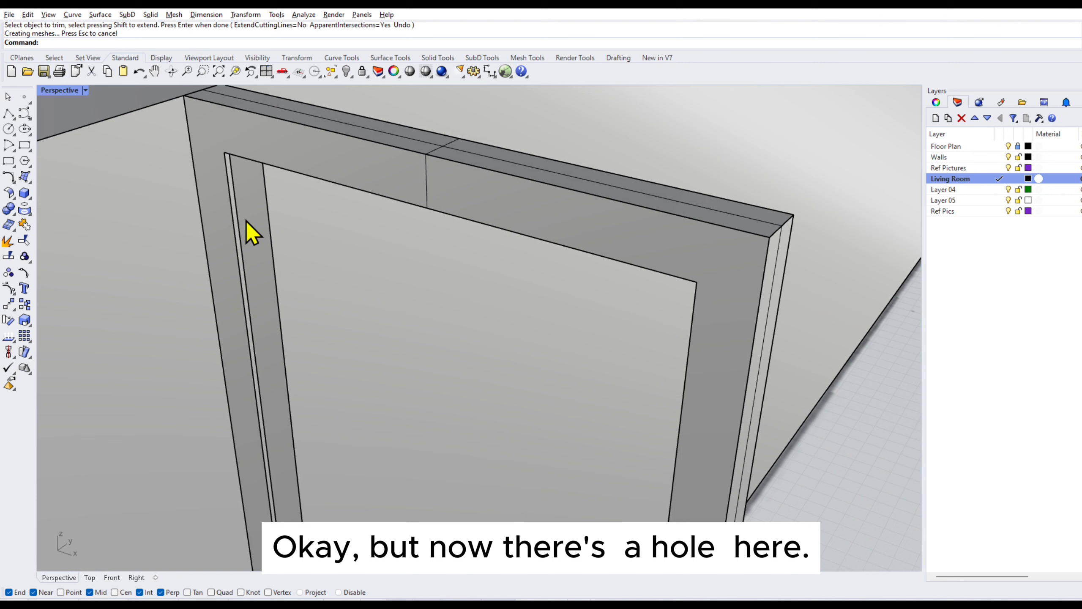
click(288, 173)
click(343, 201)
scroll(389, 205, down, 2)
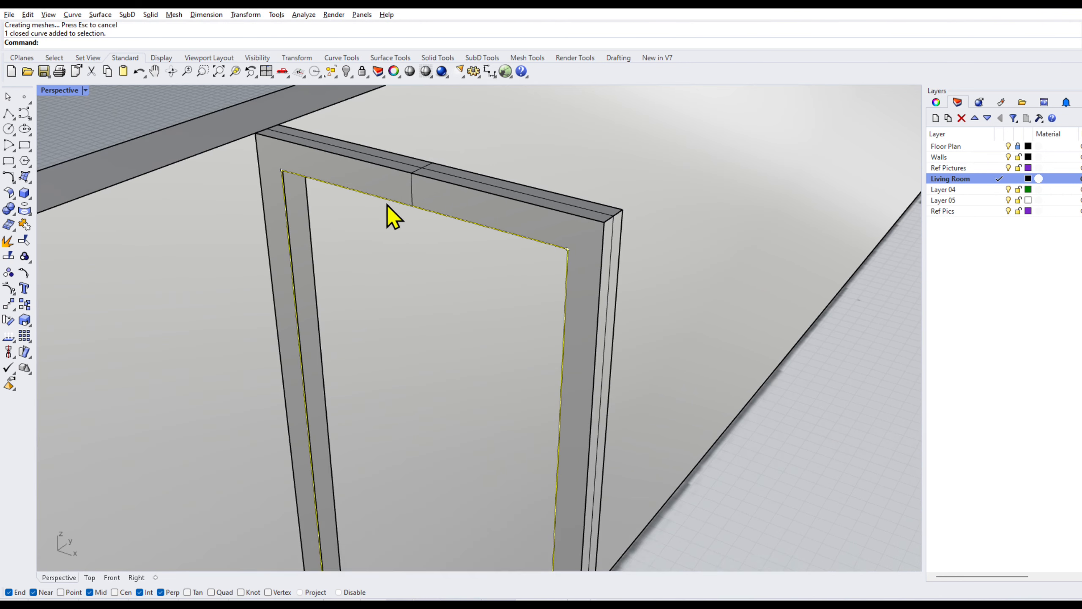
click(100, 14)
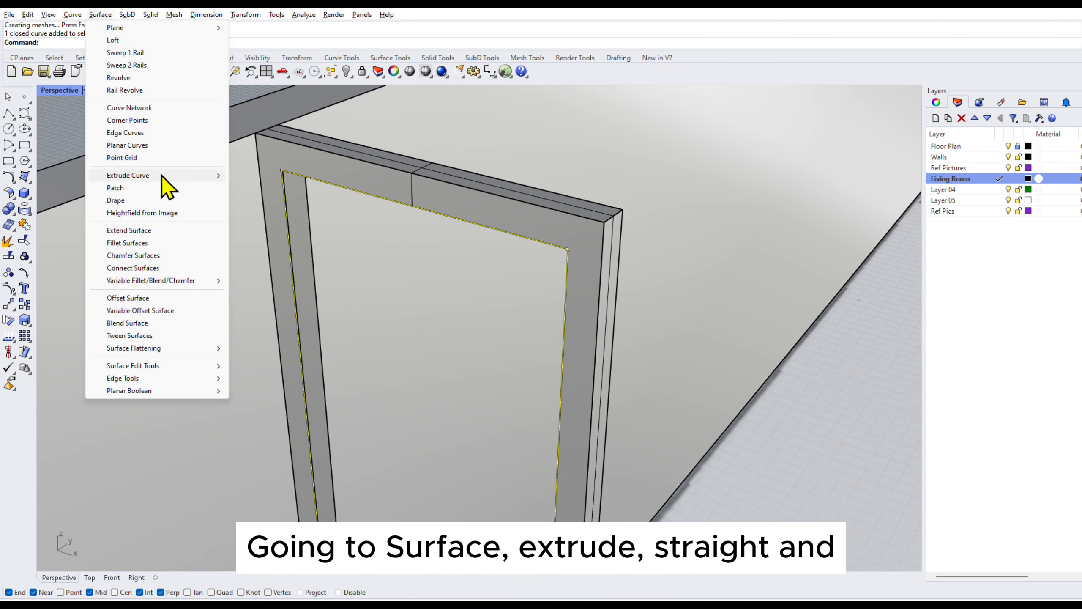
mouse_move(160, 175)
click(252, 176)
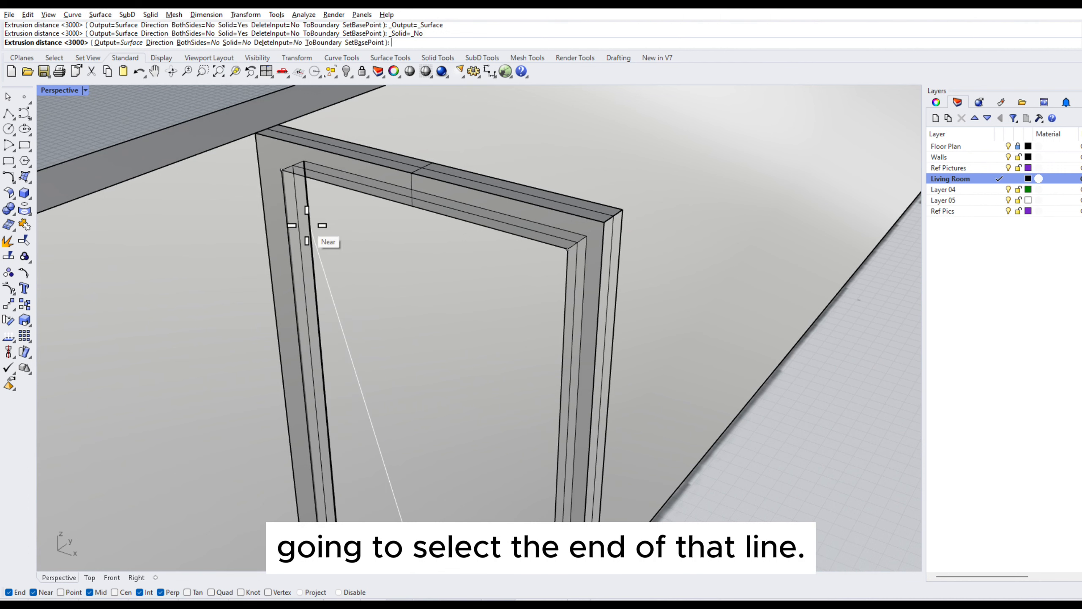
click(311, 230)
right_drag(308, 226, 338, 181)
key(Escape)
scroll(324, 192, up, 3)
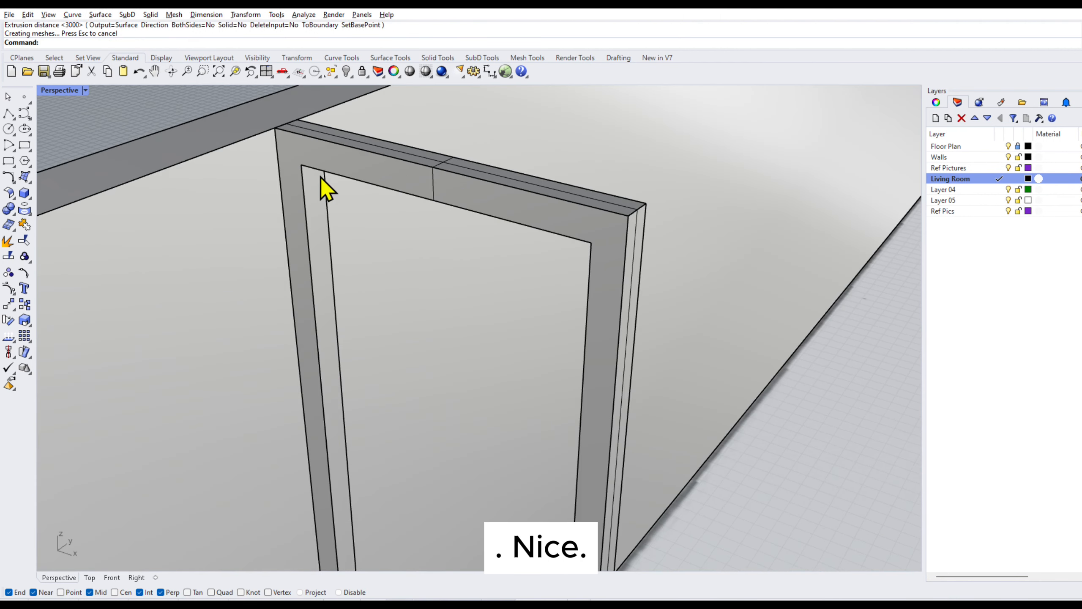
- Join the trimmed door frame polysurface with the extruded inner surface into one closed polysurface
click(323, 190)
click(362, 219)
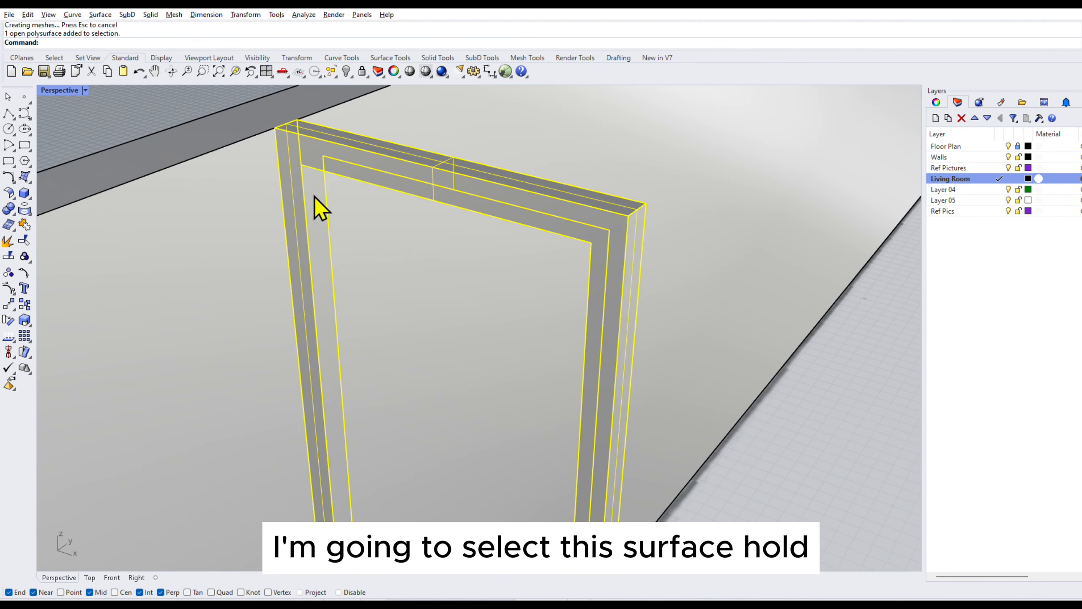
scroll(320, 209, down, 5)
shift+click(316, 179)
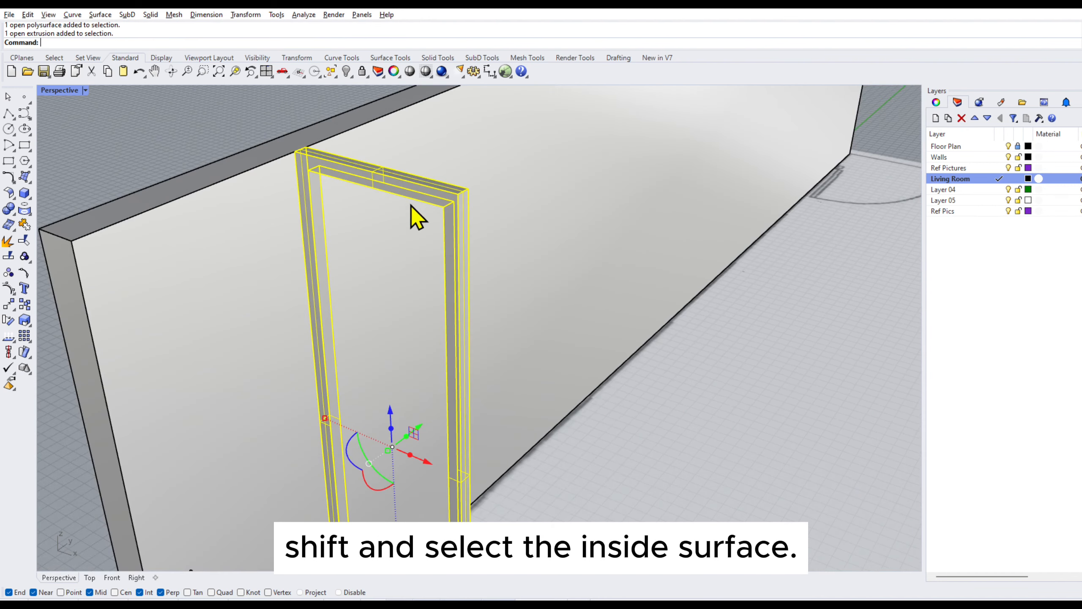
click(24, 223)
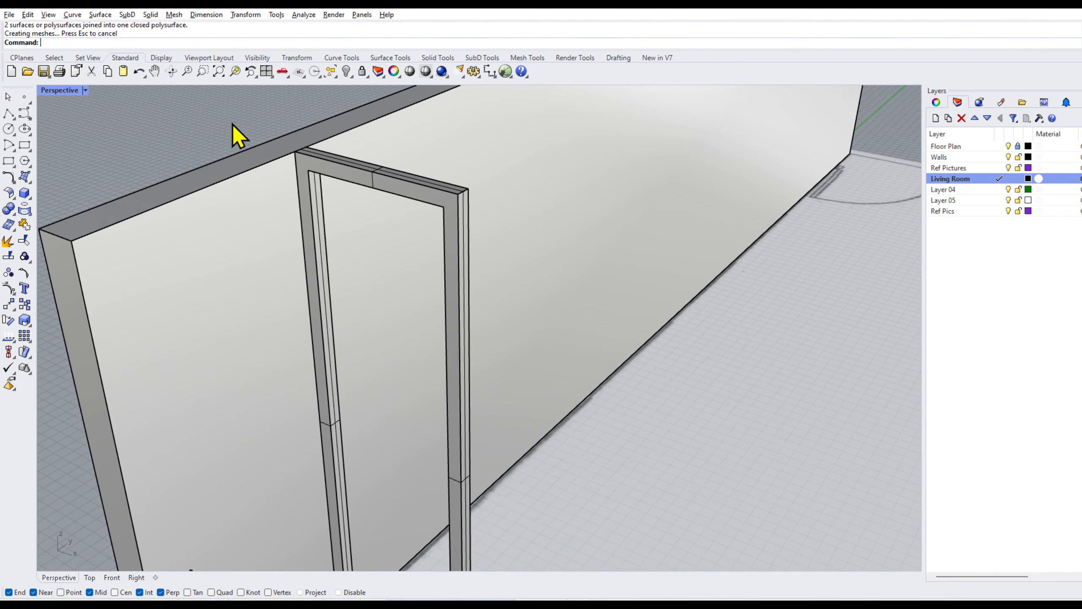
click(353, 173)
scroll(333, 166, down, 3)
click(172, 154)
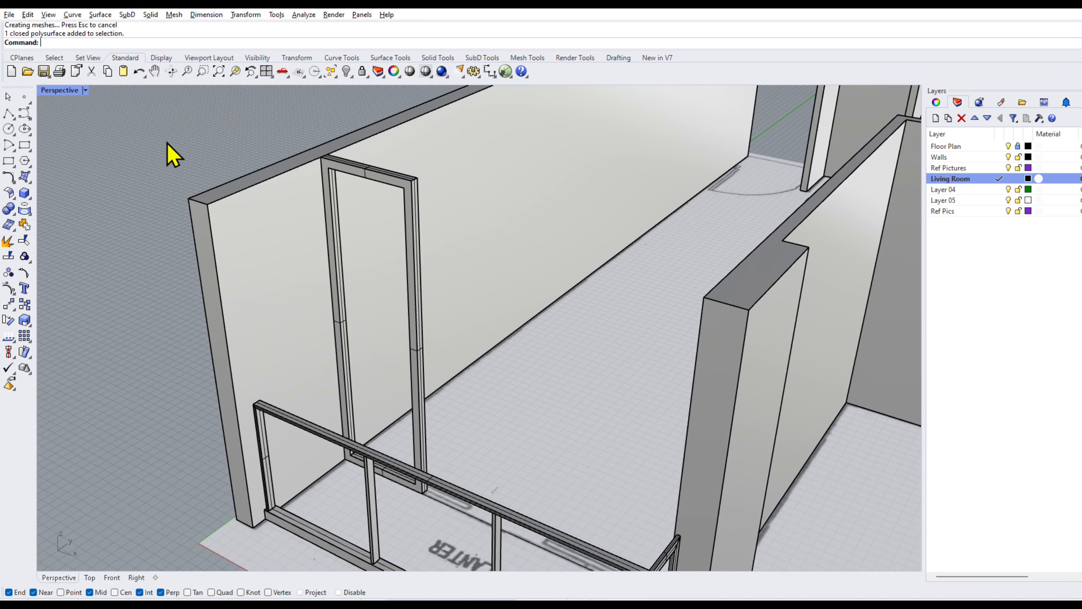
- Create a planar surface from the closed curve around the frame's inner opening to serve as the glass
scroll(379, 326, up, 5)
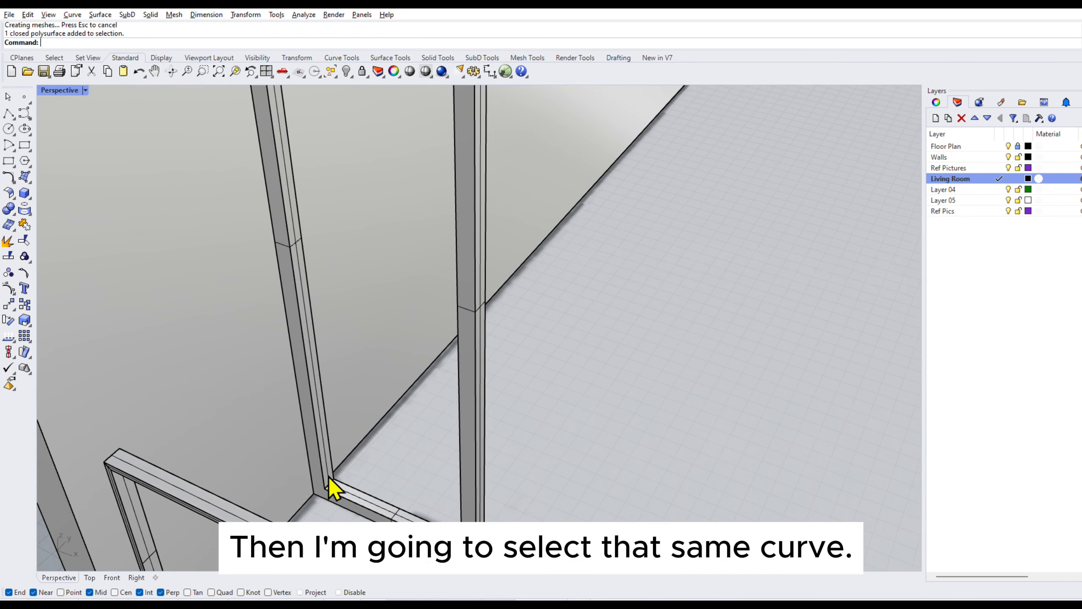
click(326, 479)
click(362, 505)
scroll(377, 499, down, 5)
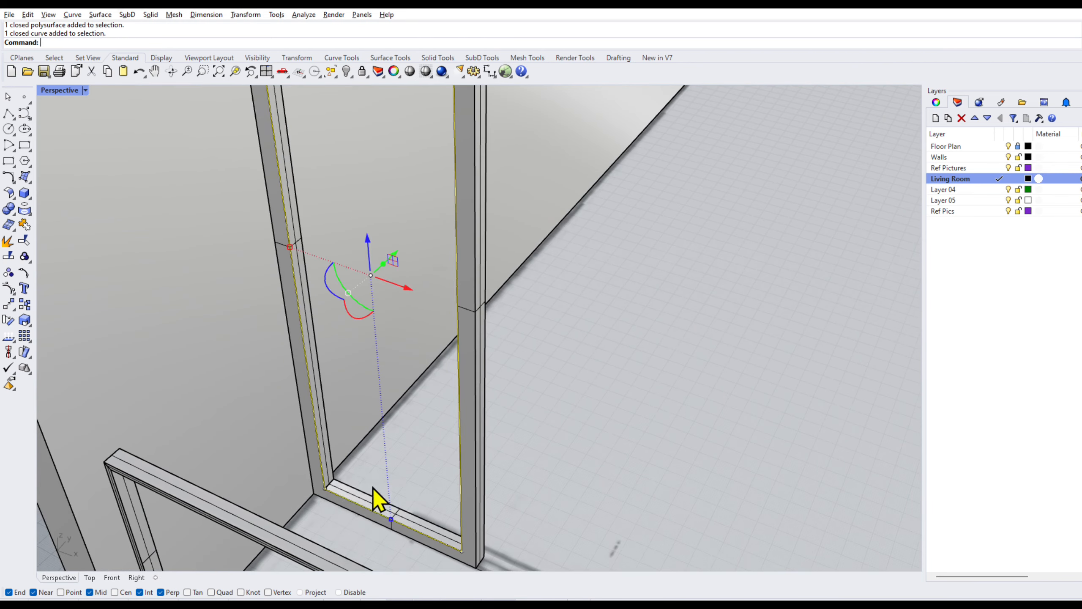
click(100, 15)
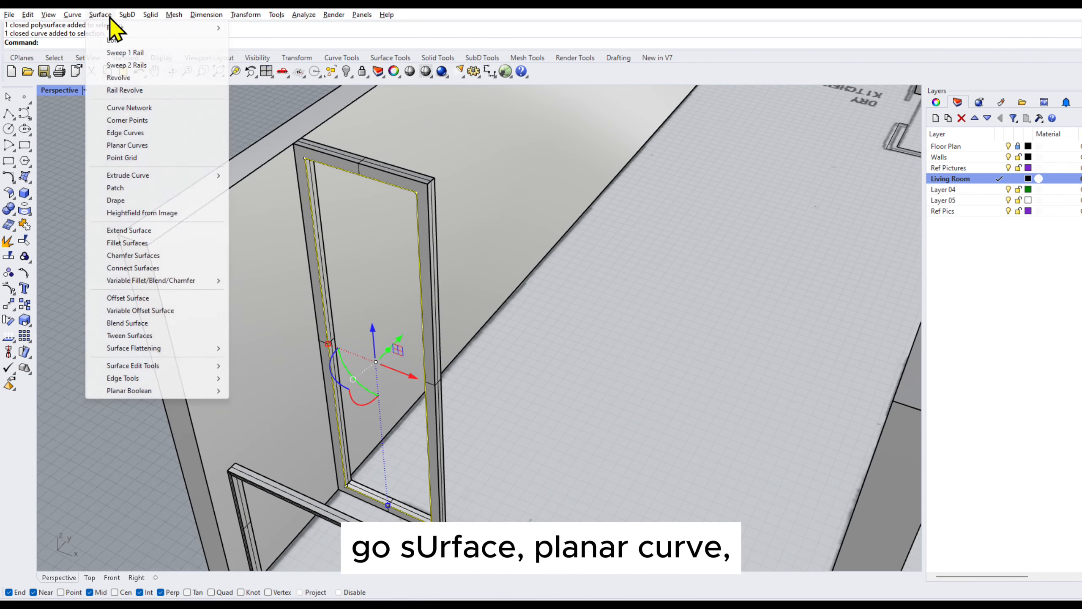
click(145, 147)
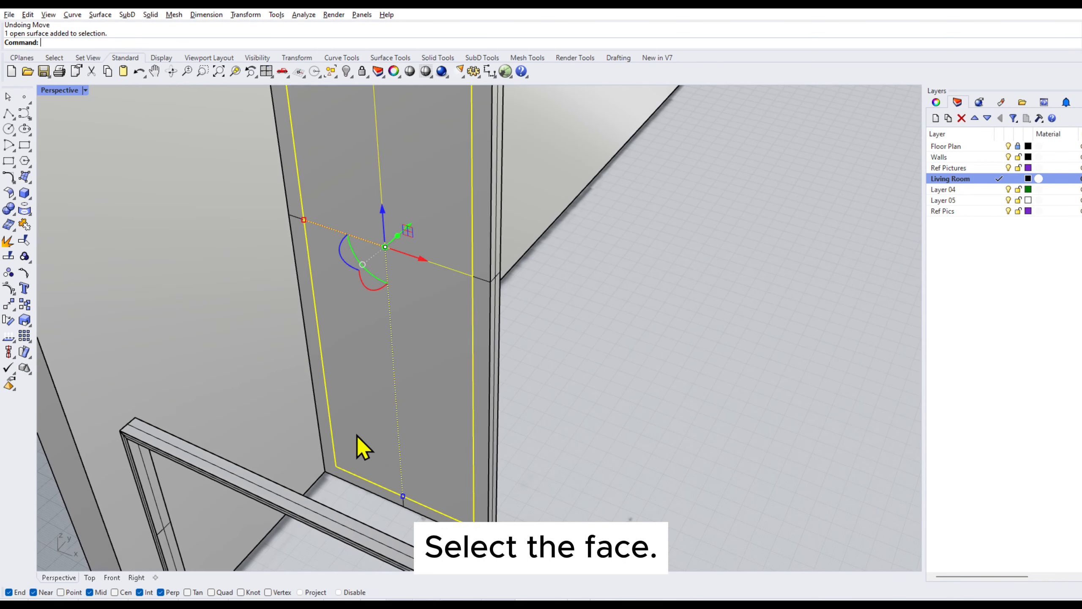
- Move the glass surface from its lower corner to the midpoint of the frame's depth
text(move)
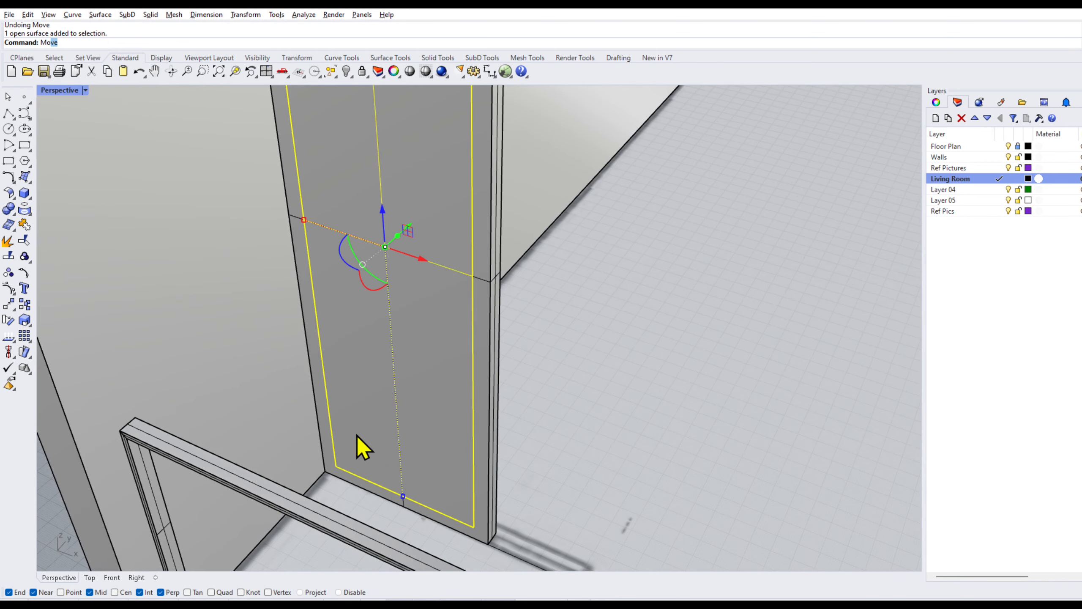
key(Return)
click(336, 466)
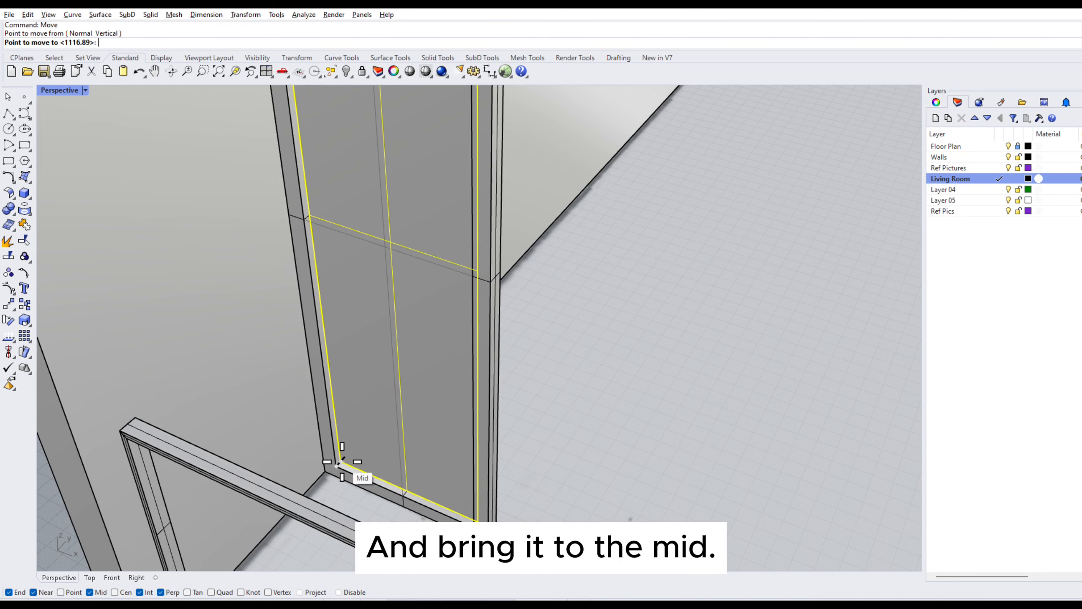
click(350, 462)
key(Escape)
- Group the glass surface and the frame polysurface, leaving the construction curves out of the group
right_drag(537, 427, 487, 398)
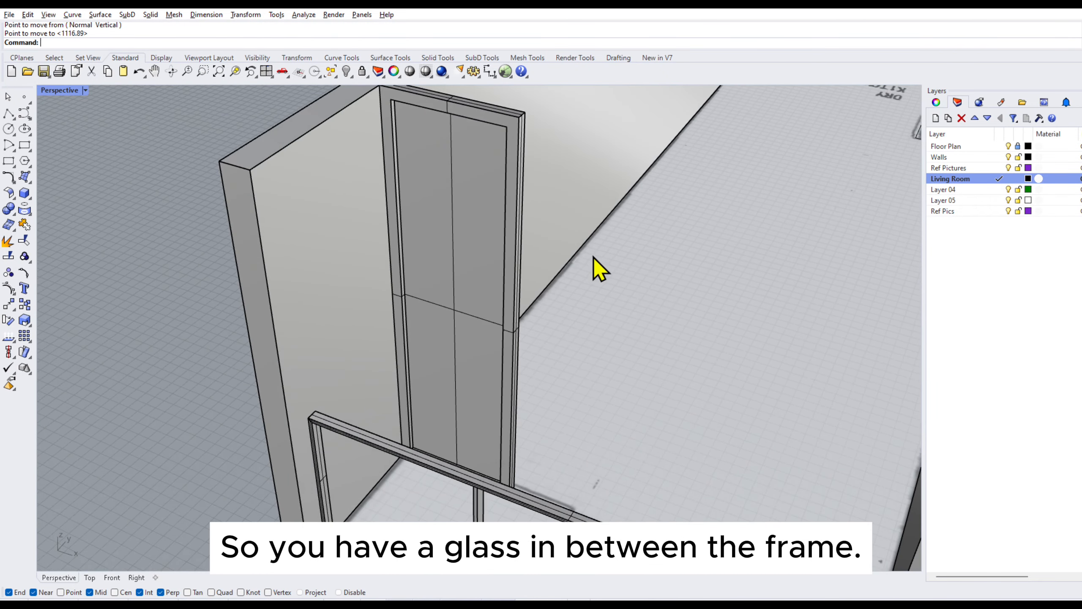
right_drag(599, 269, 576, 328)
click(416, 263)
click(466, 210)
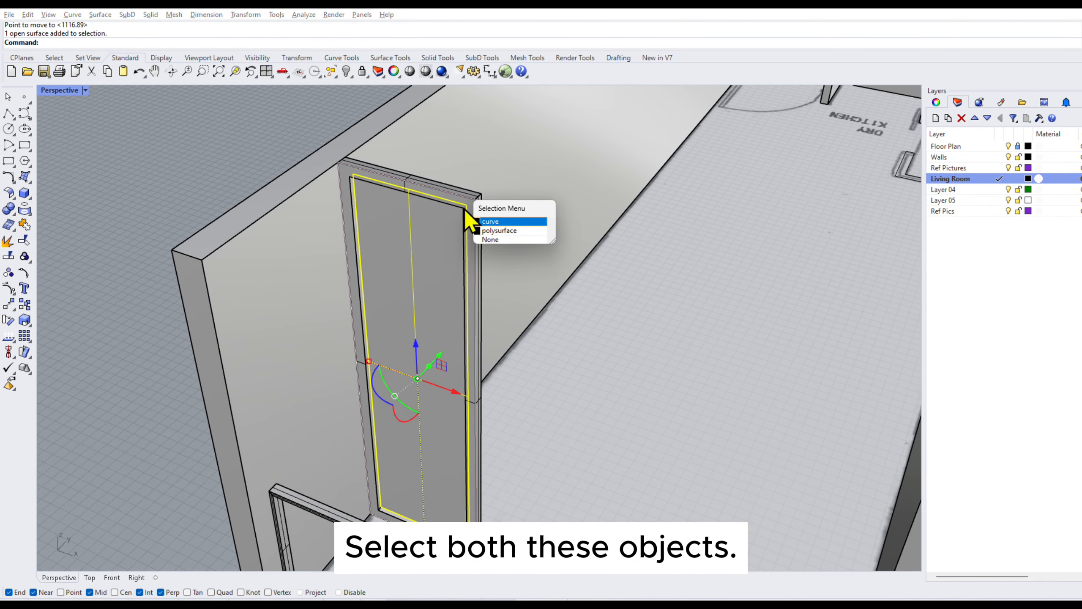
click(498, 231)
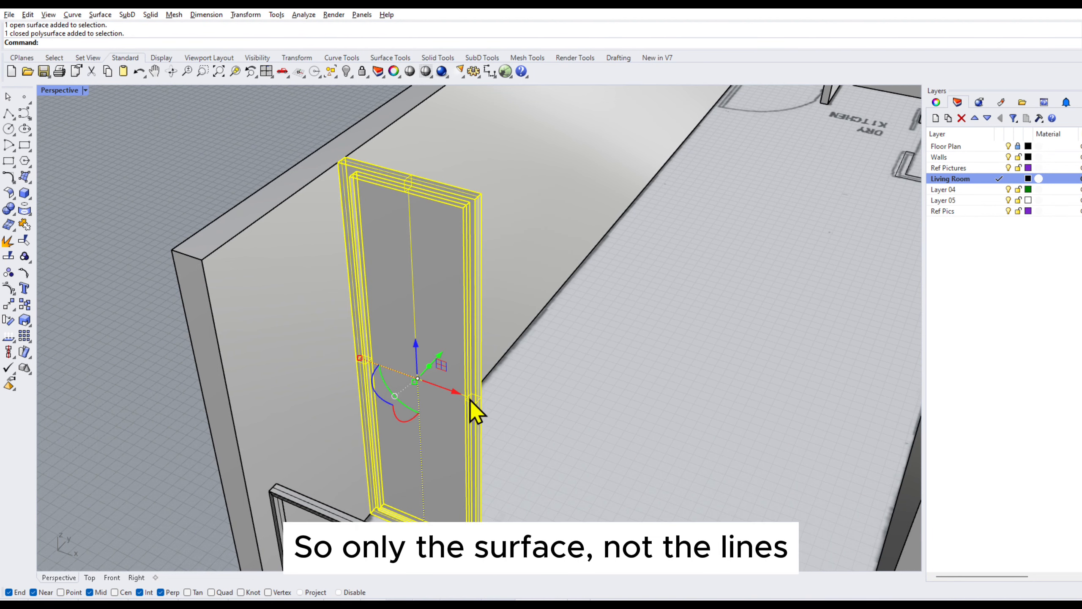
drag(471, 400, 641, 434)
key(ctrl+z)
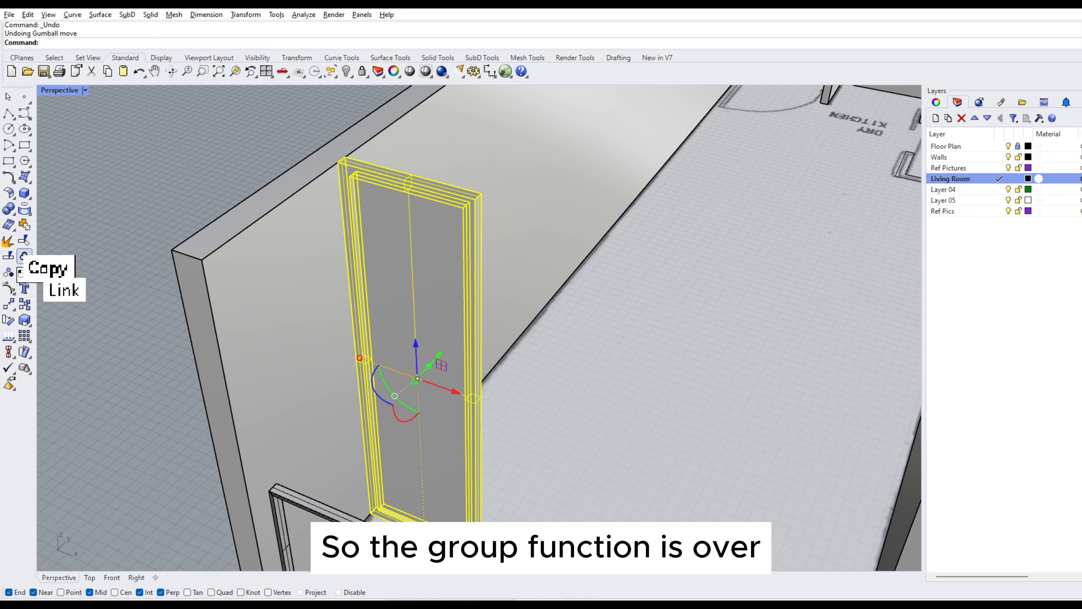
click(24, 257)
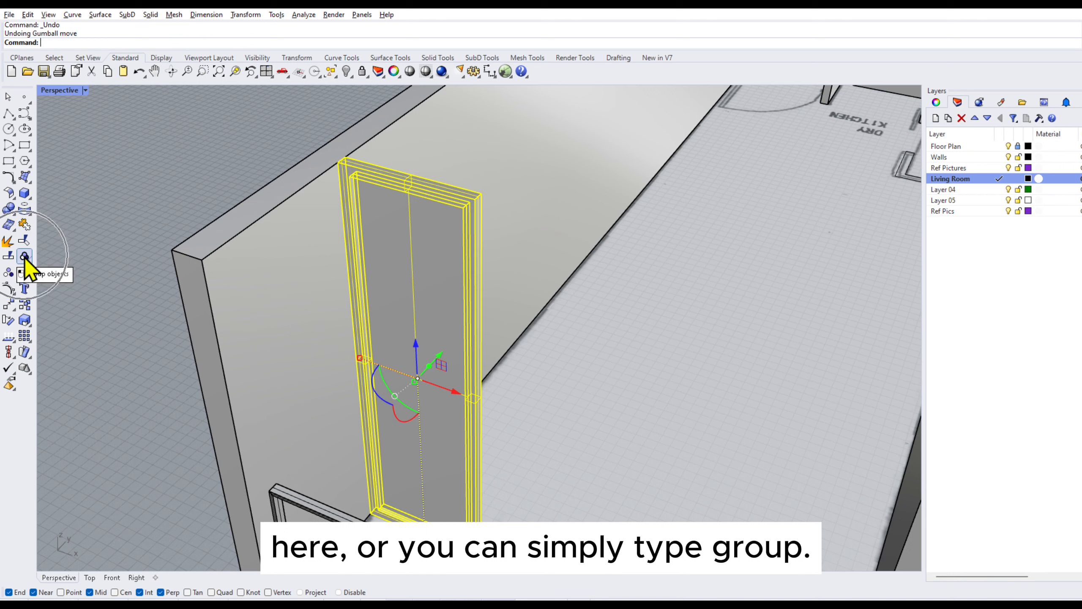
- Duplicate the grouped door panel in the Top view and position the copy over the floor plan's adjacent panel outline
click(396, 181)
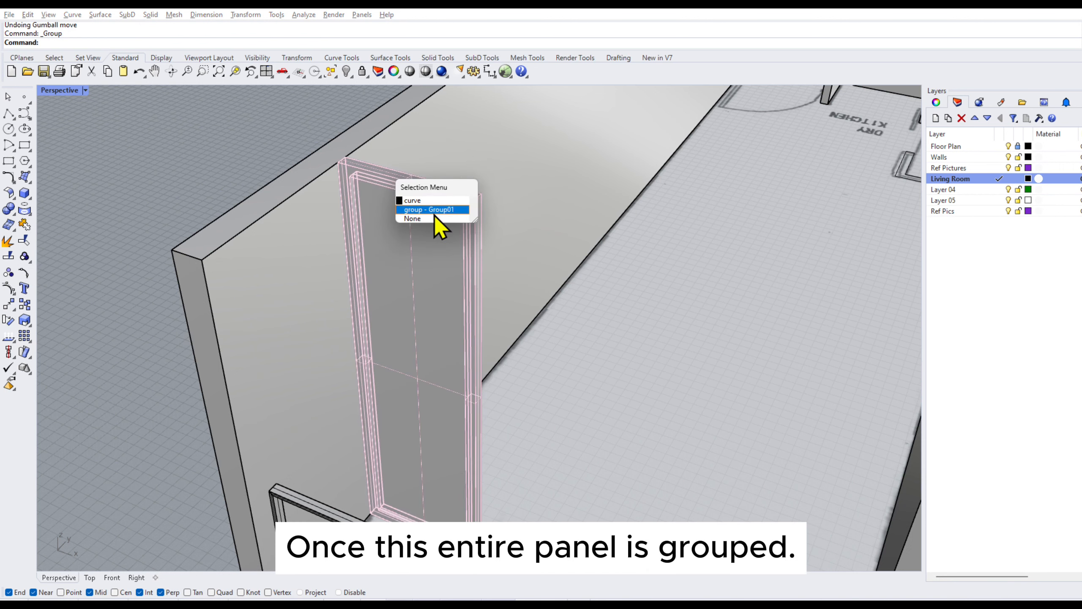
click(435, 213)
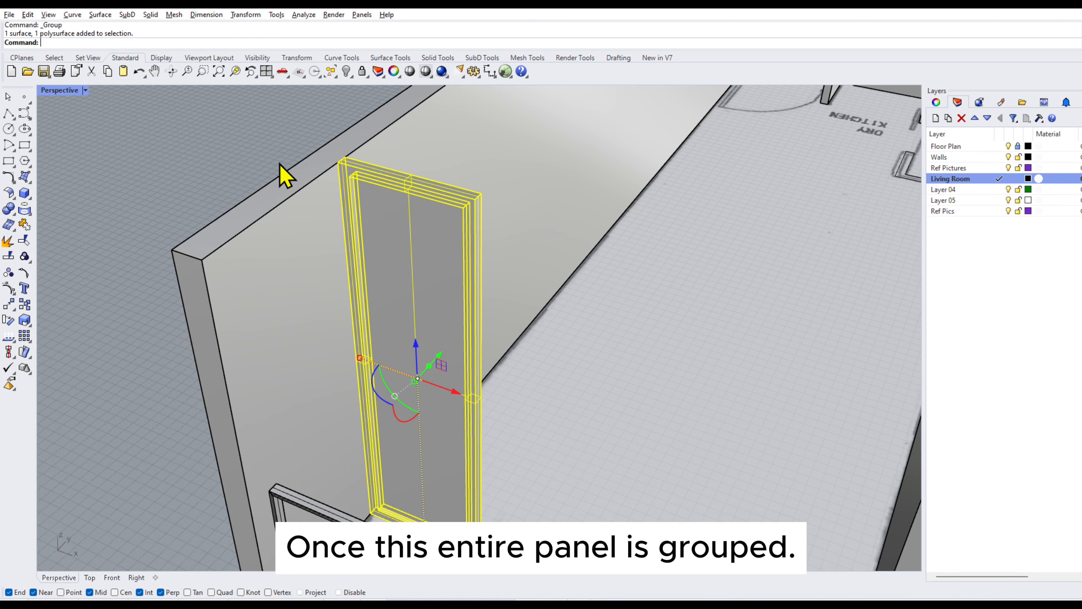
double_click(61, 91)
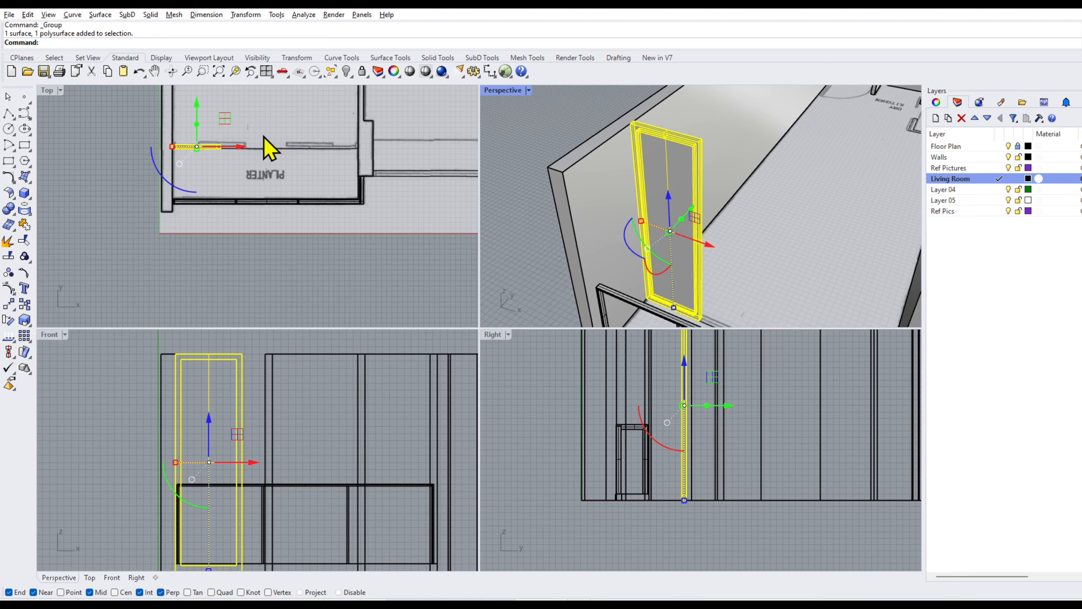
scroll(256, 231, up, 5)
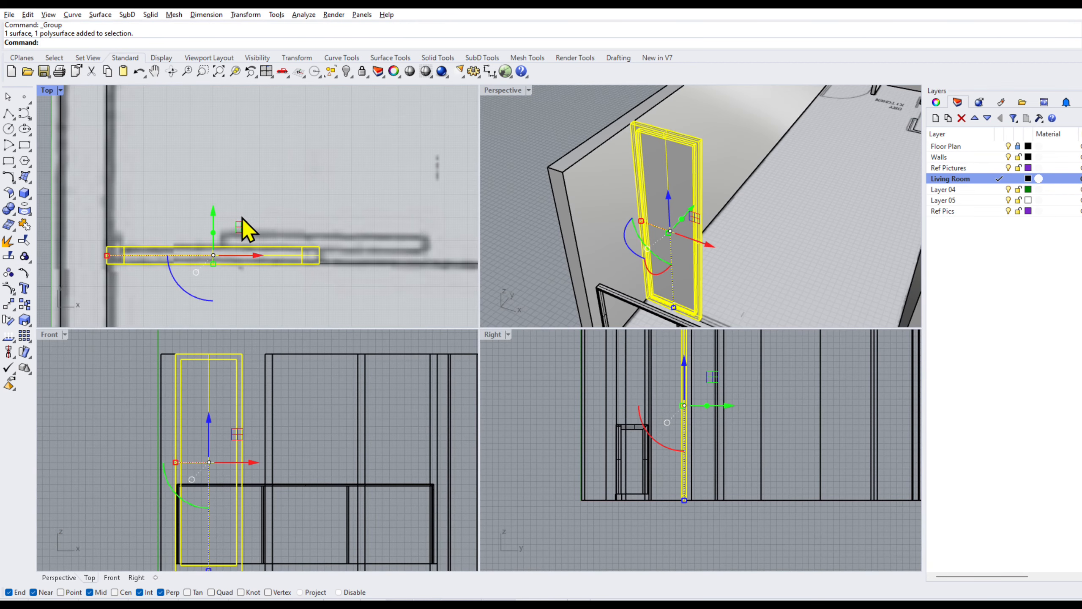
drag(214, 218, 213, 194)
key(alt)
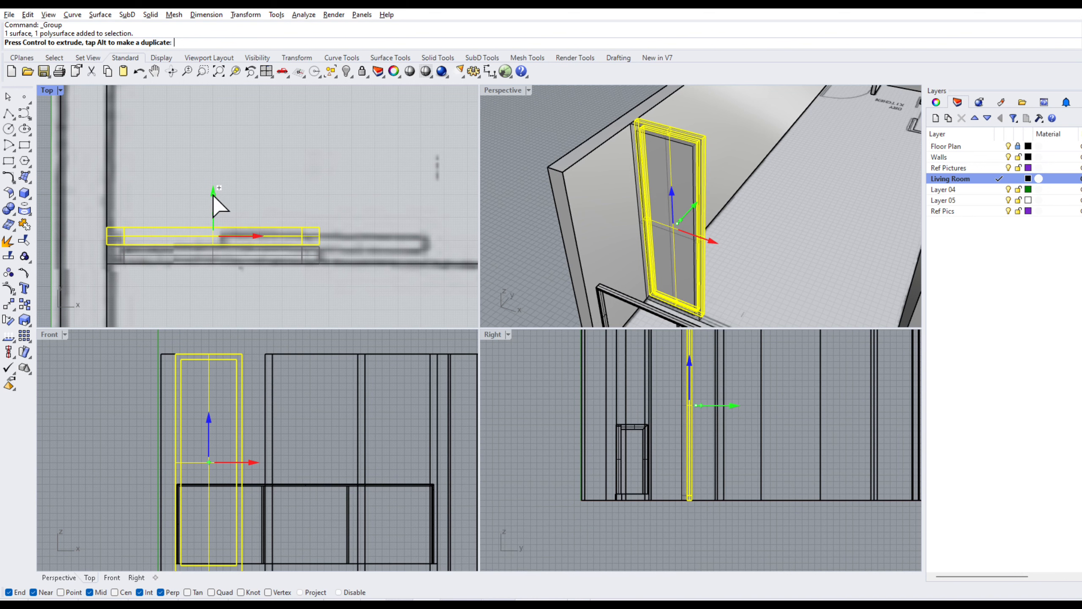
drag(245, 236, 354, 235)
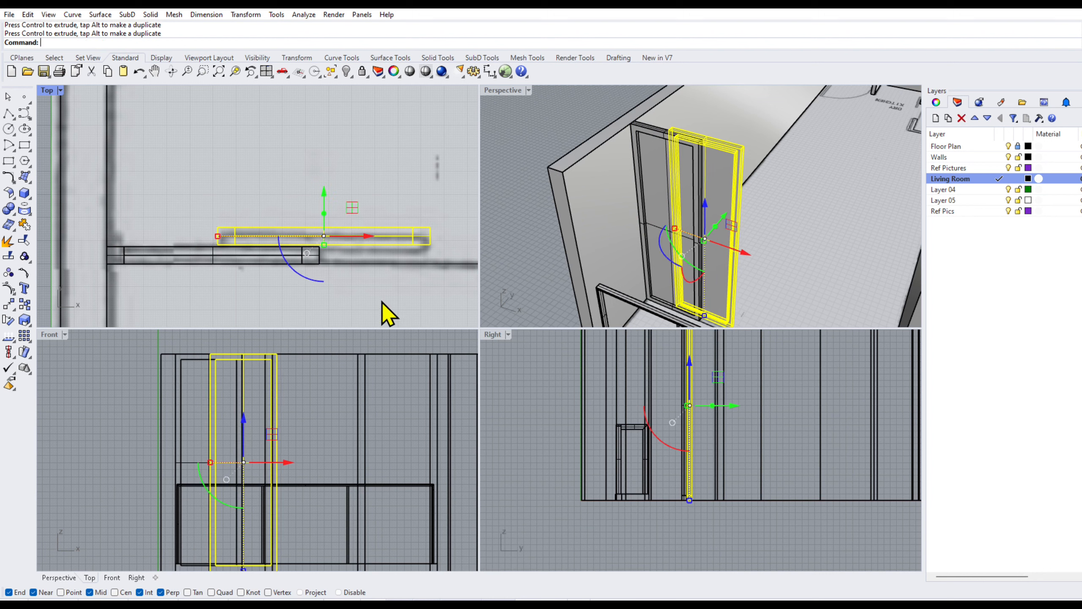
click(556, 130)
- Mirror both door panels with a copy across a vertical axis through the planter line's midpoint in the Top view, and maximize the Perspective view
scroll(295, 238, down, 3)
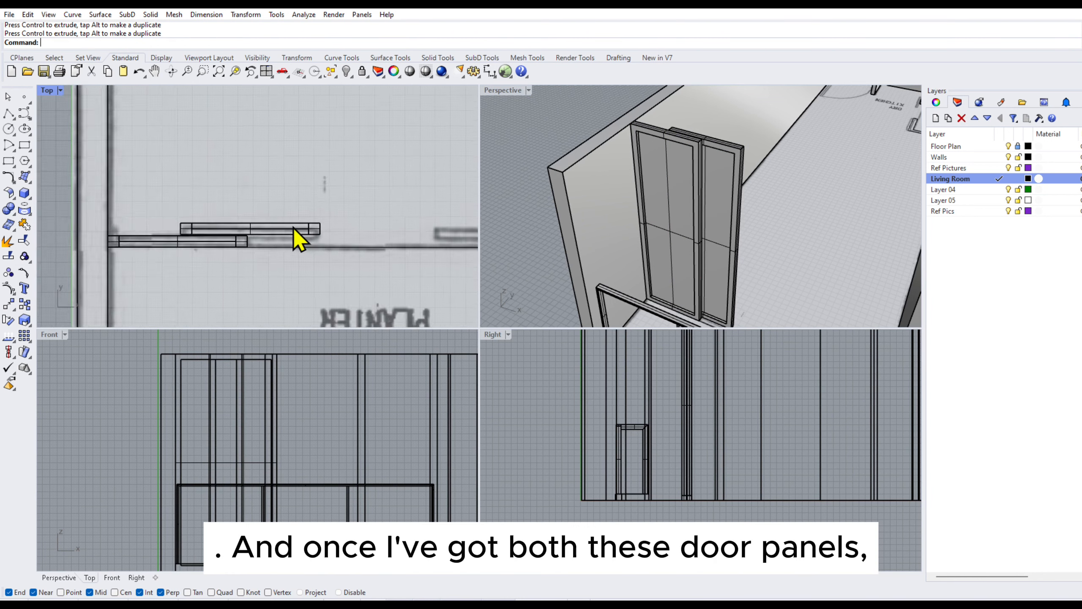
right_drag(382, 217, 340, 220)
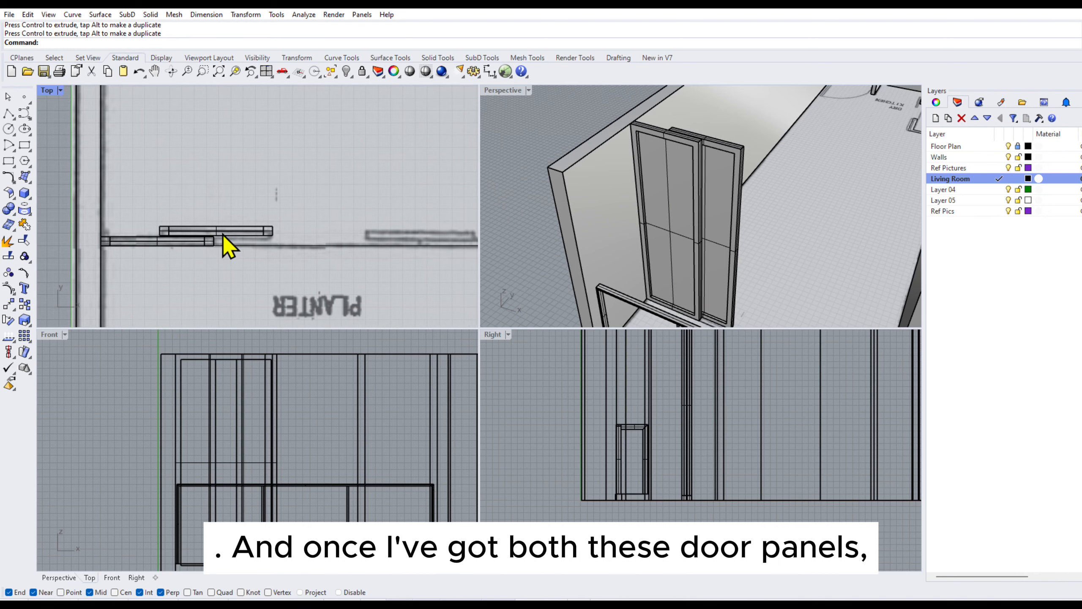
click(220, 233)
shift+click(131, 239)
click(166, 275)
scroll(303, 194, down, 2)
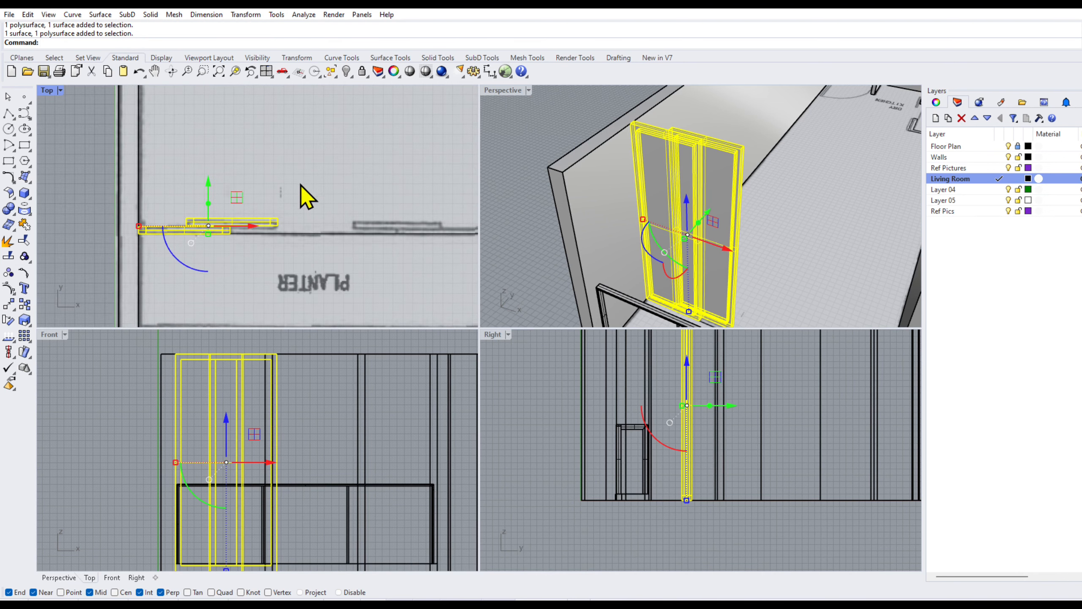
text(Mirror)
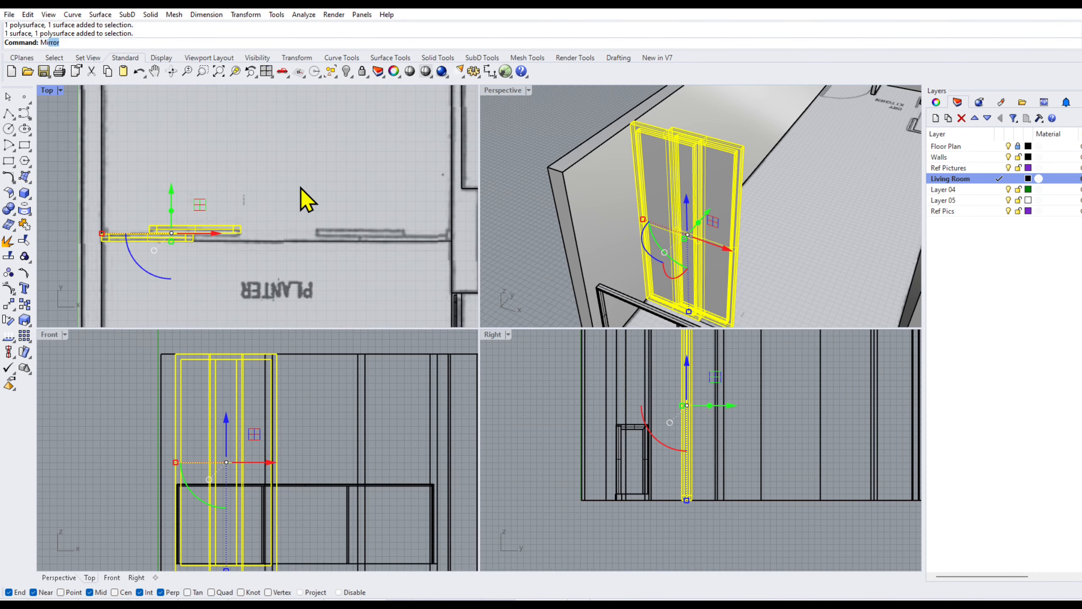
key(Return)
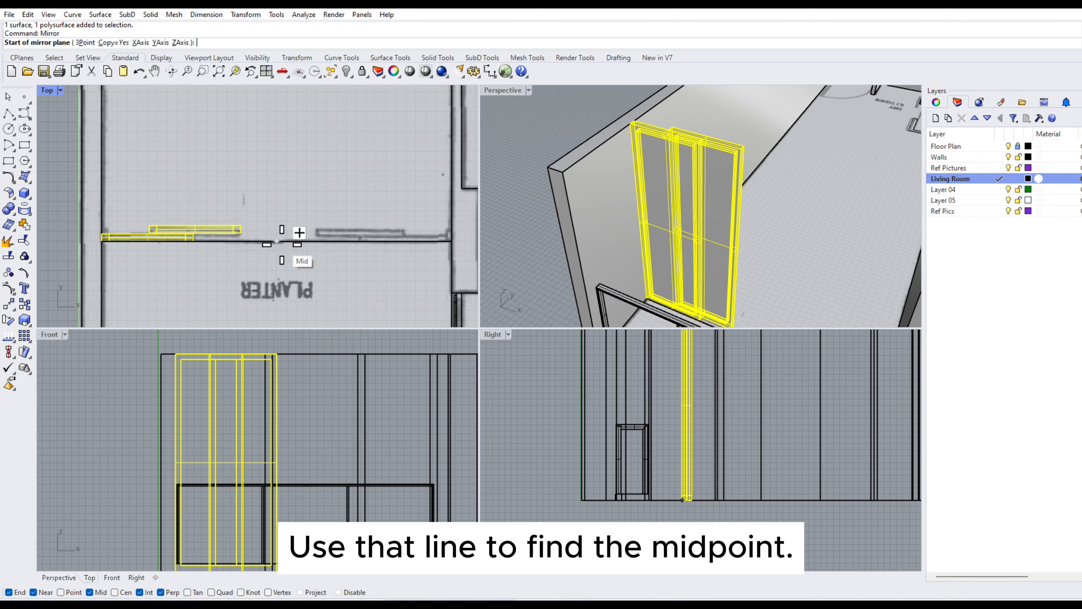
click(277, 242)
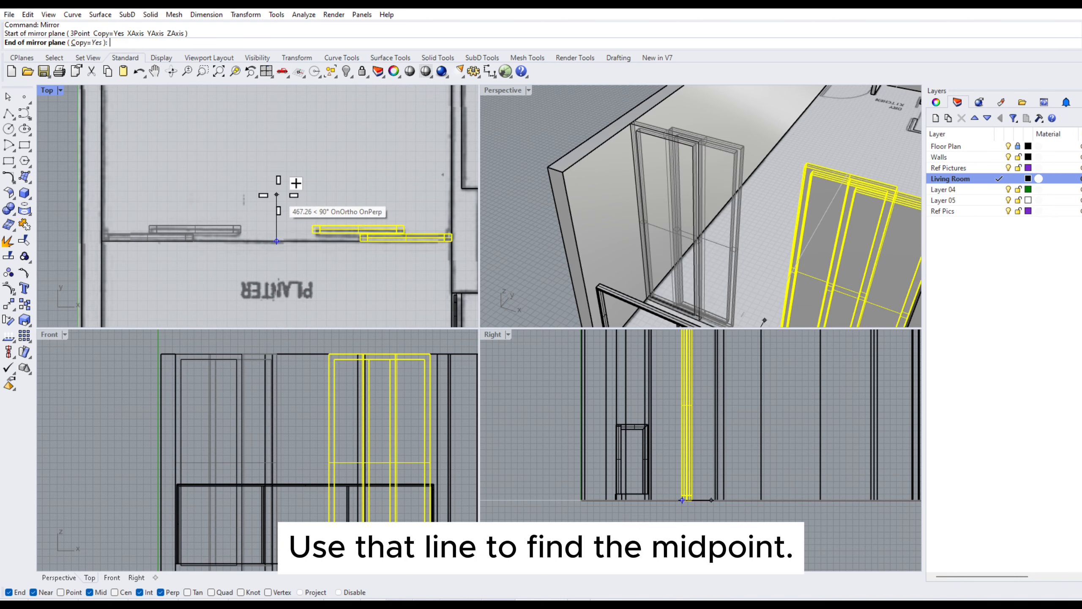
click(277, 171)
key(Escape)
right_drag(580, 111, 771, 203)
scroll(744, 210, up, 5)
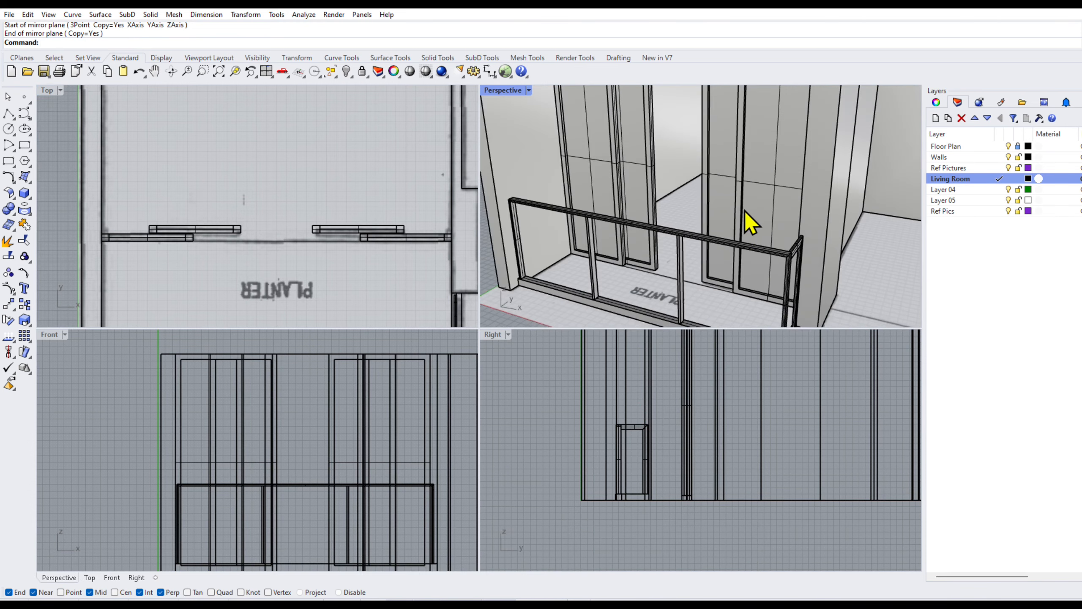
scroll(732, 246, down, 5)
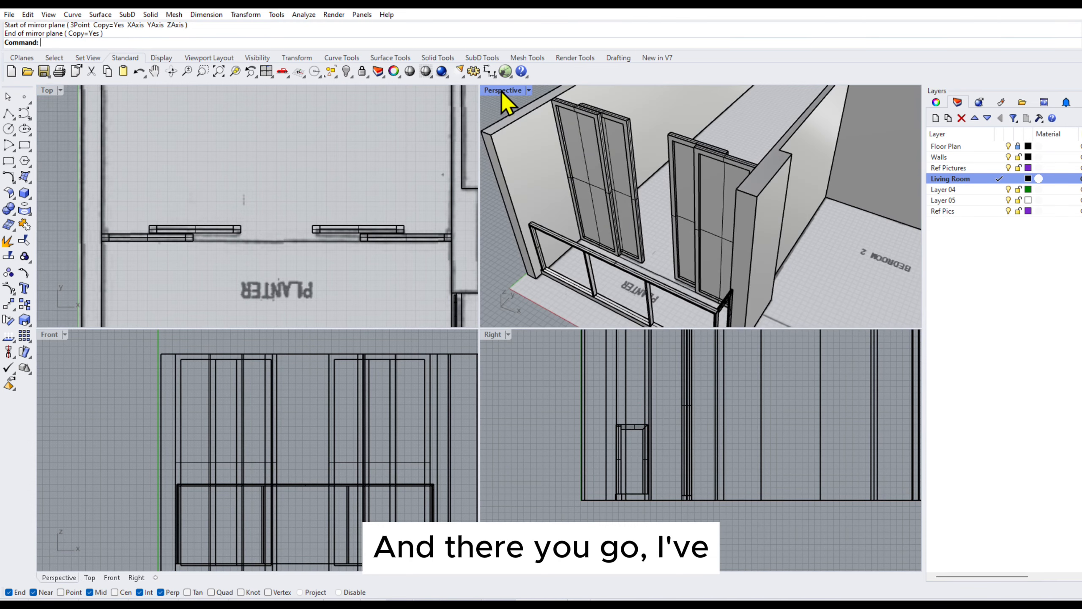
double_click(503, 90)
- Draw a rectangle framing the front railing's first bay, from its upper outer corner to the opposite lower corner in the Front view
scroll(540, 264, down, 3)
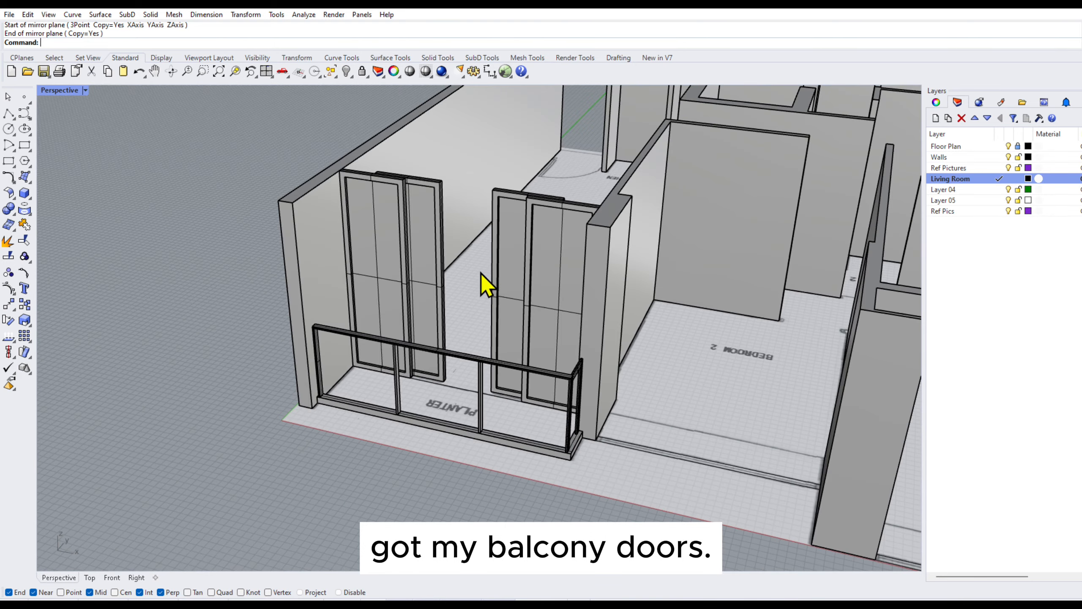
scroll(403, 406, up, 5)
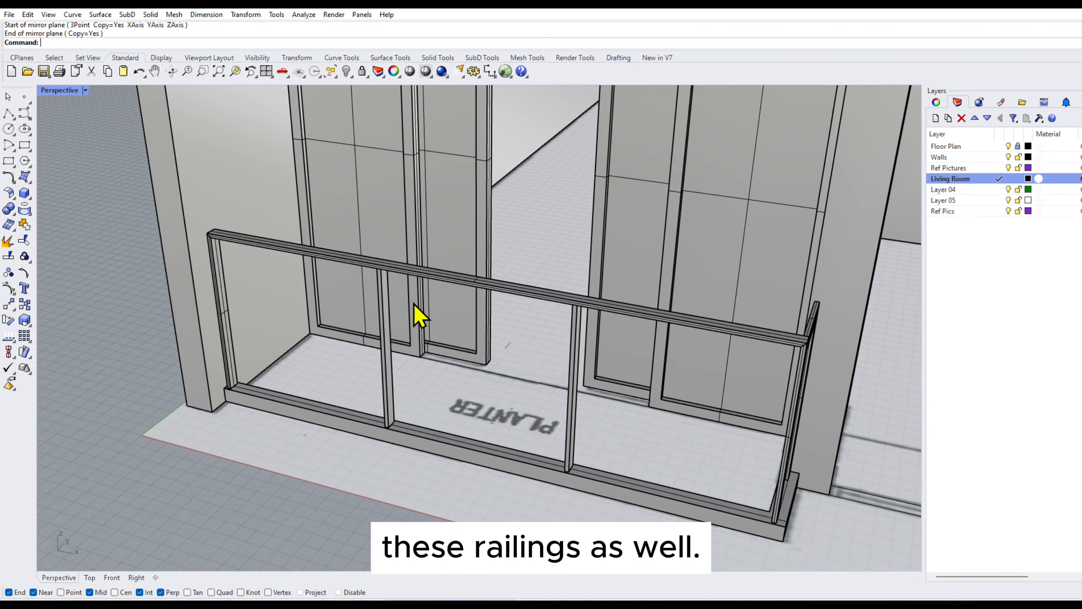
right_drag(801, 413, 362, 424)
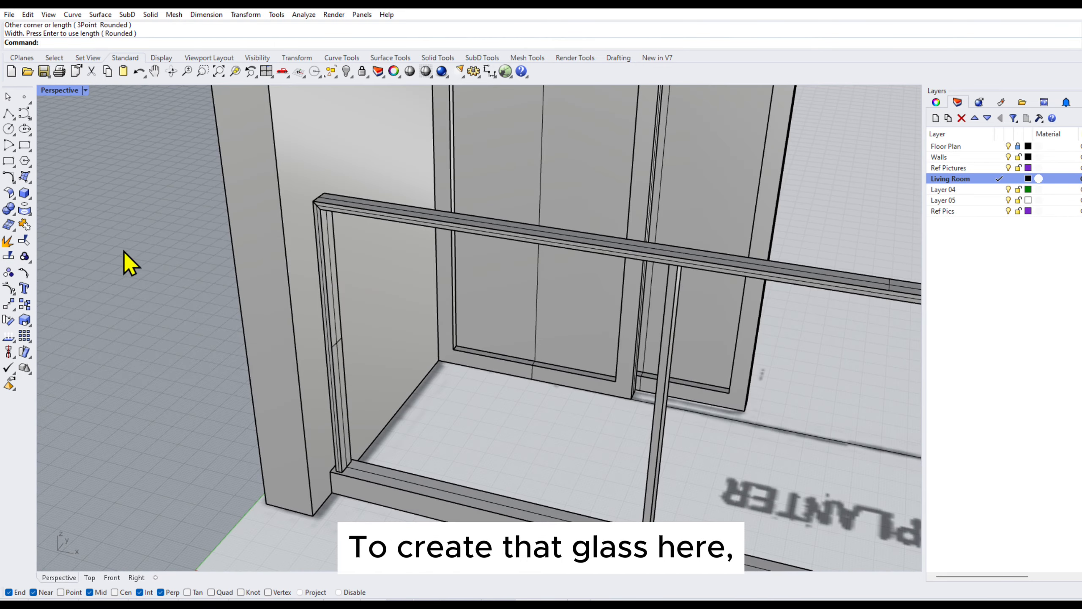
click(319, 208)
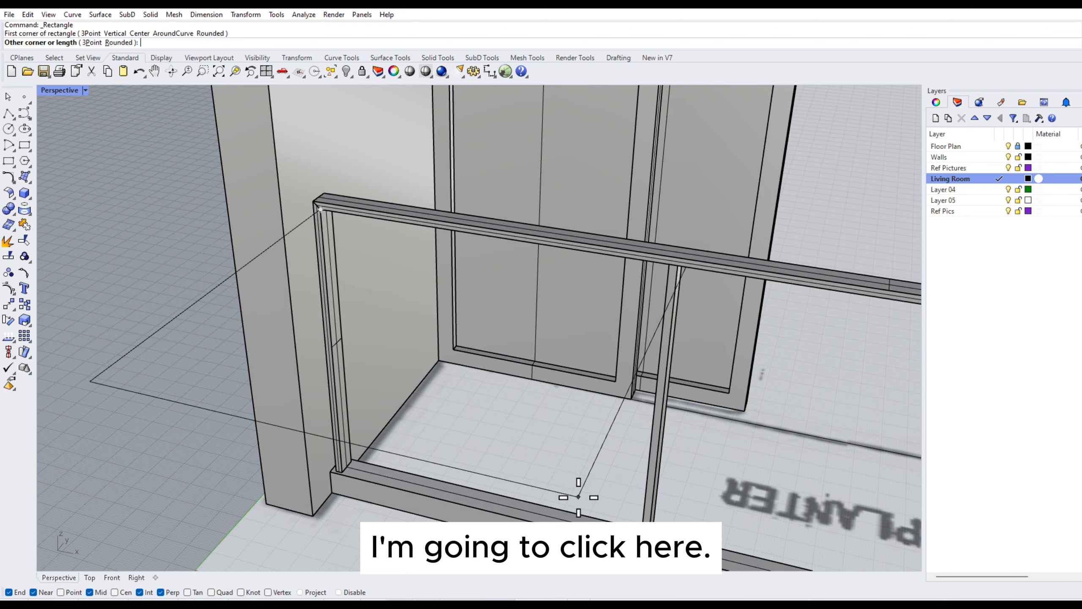
double_click(66, 90)
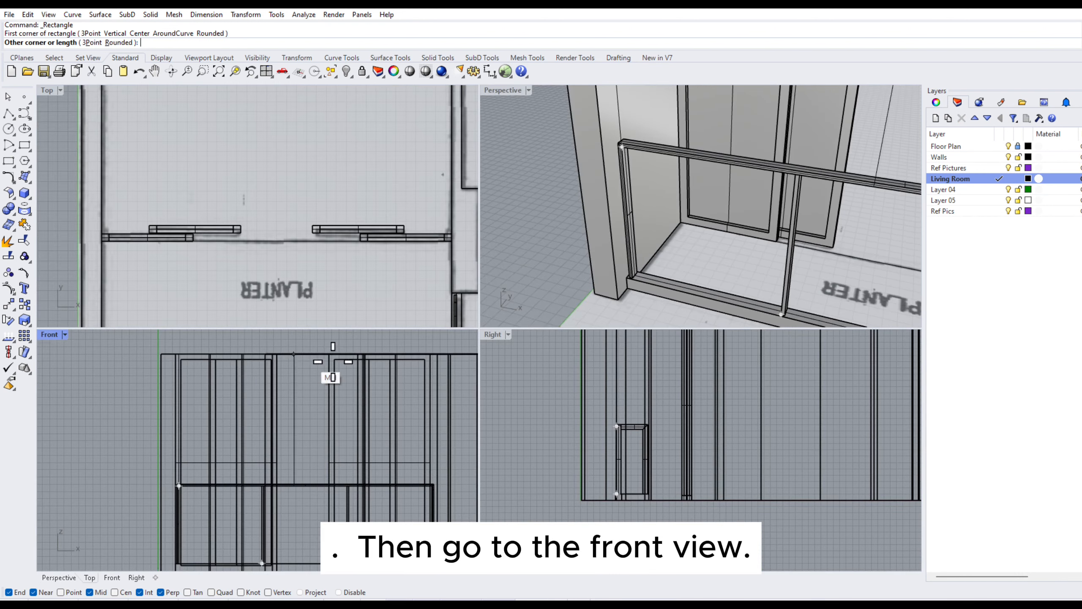
scroll(317, 532, up, 6)
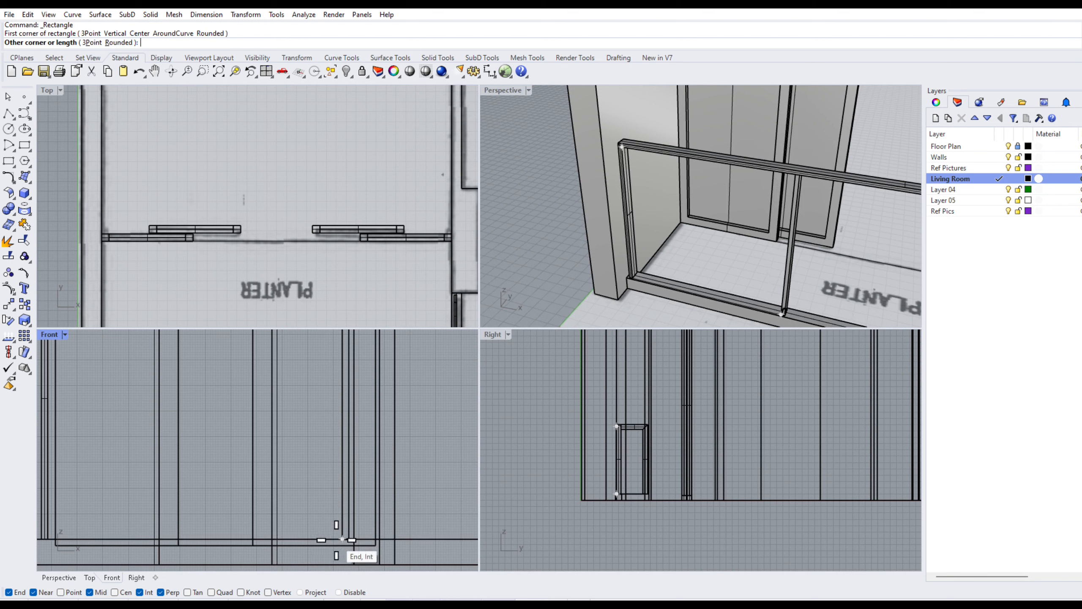
click(344, 539)
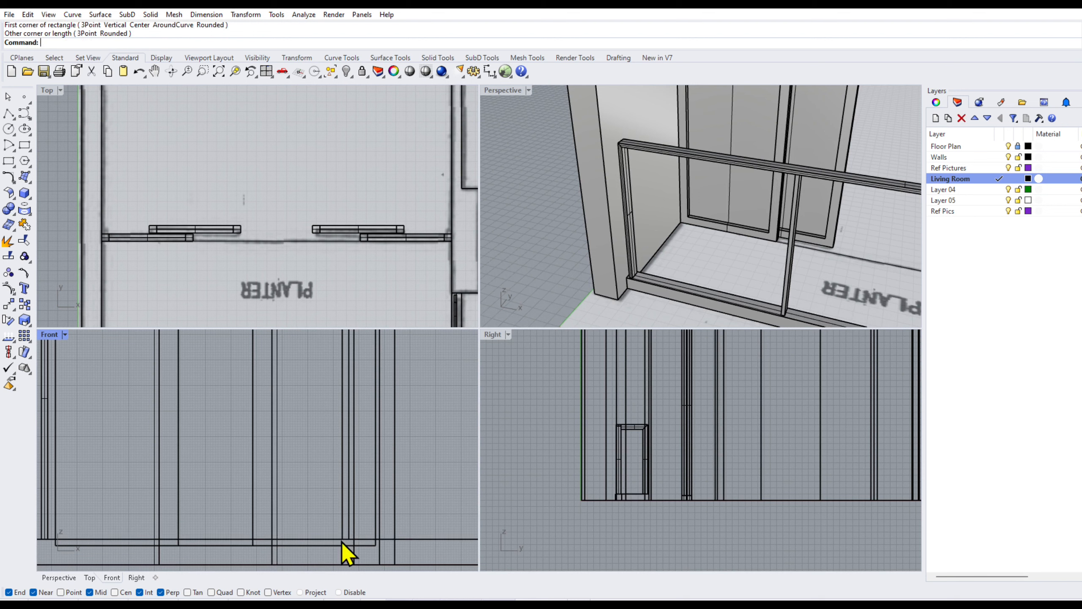
- Create a planar surface from the rectangle in the front railing's first bay
click(783, 284)
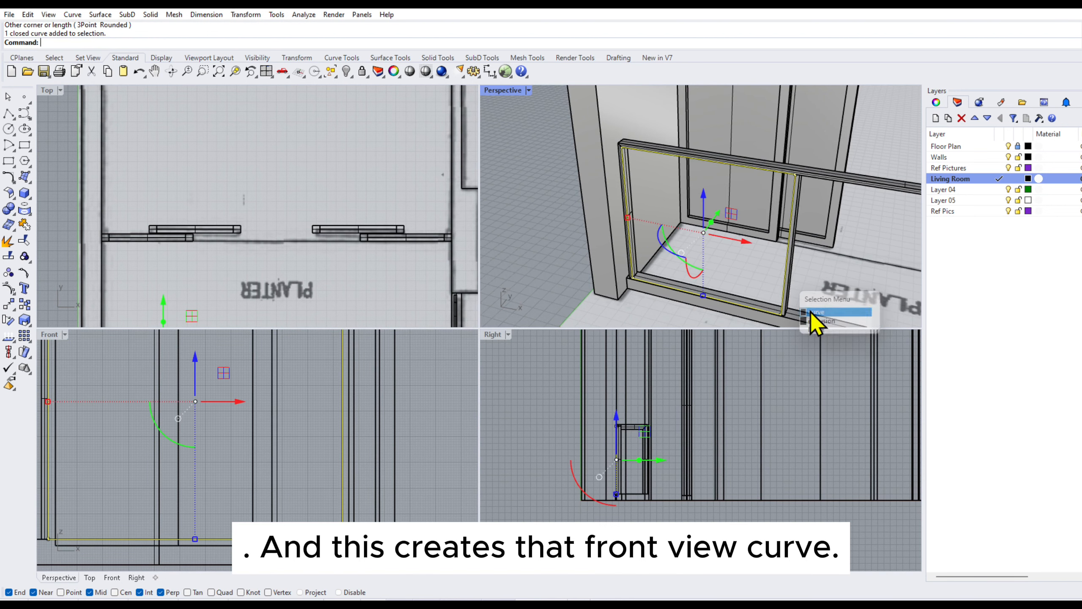
double_click(505, 91)
right_drag(616, 338, 483, 354)
scroll(518, 521, up, 6)
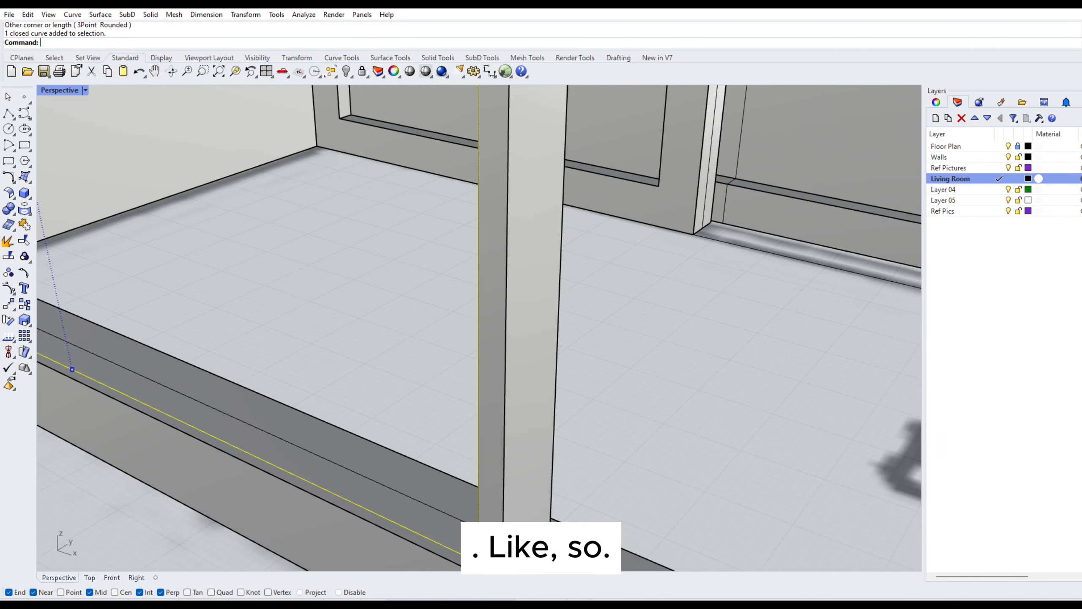
scroll(552, 528, down, 5)
right_drag(554, 527, 561, 254)
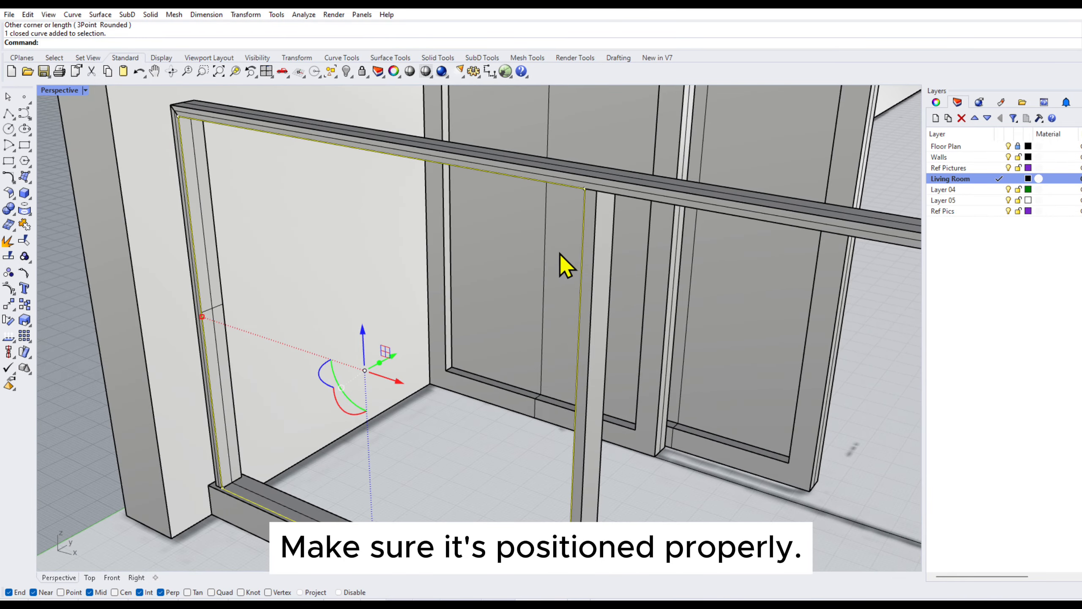
click(100, 14)
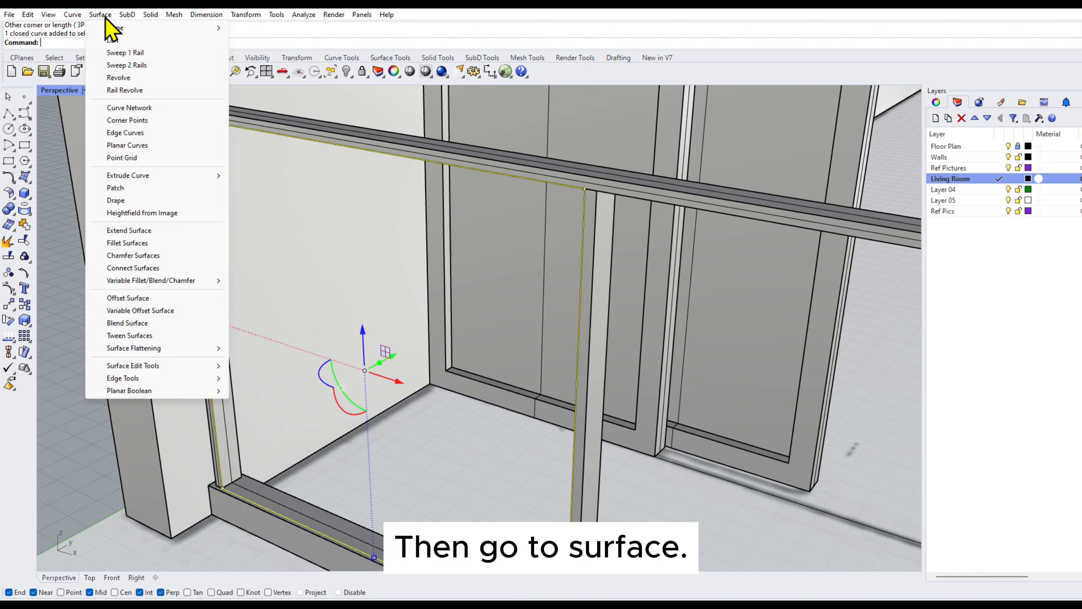
click(126, 146)
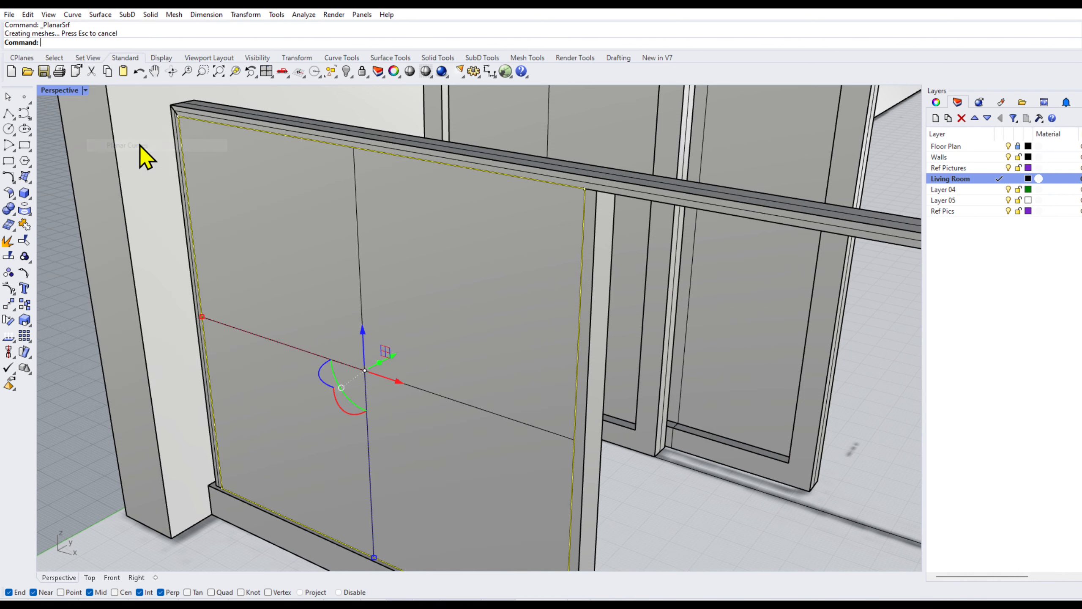
- Move the railing's glass surface from its lower corner to the midpoint of the frame's depth
click(298, 268)
scroll(228, 495, up, 5)
scroll(358, 439, down, 8)
click(386, 400)
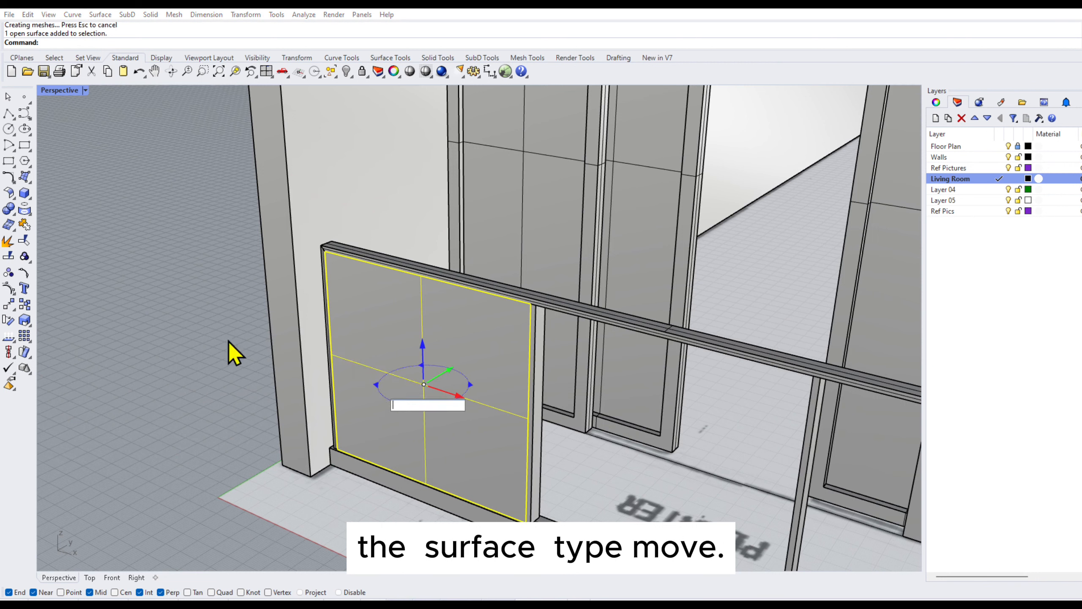
click(230, 343)
click(350, 461)
scroll(341, 460, up, 5)
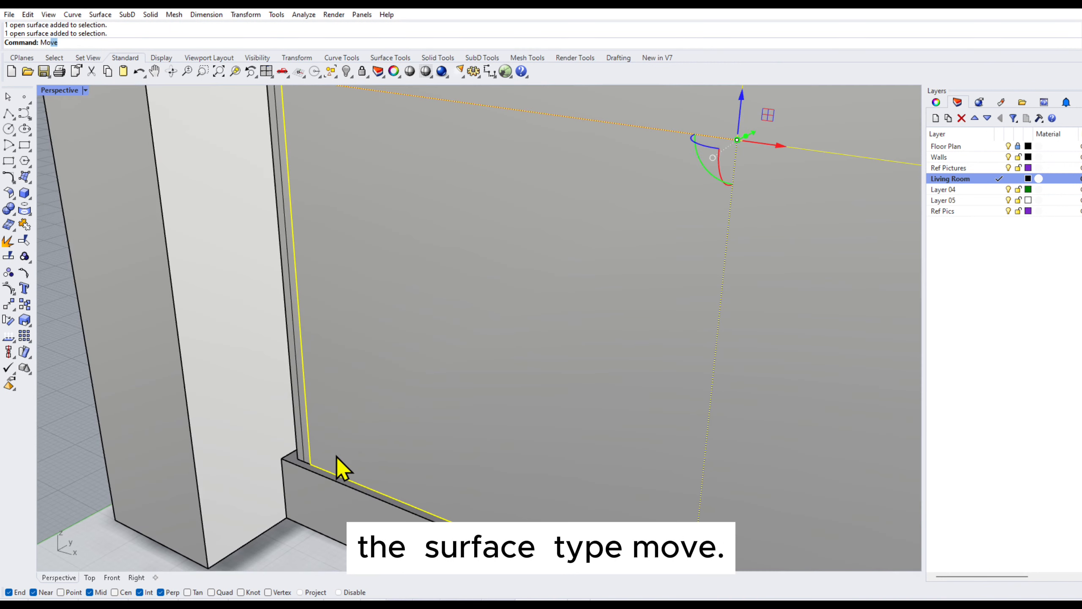
text(Mo)
key(Return)
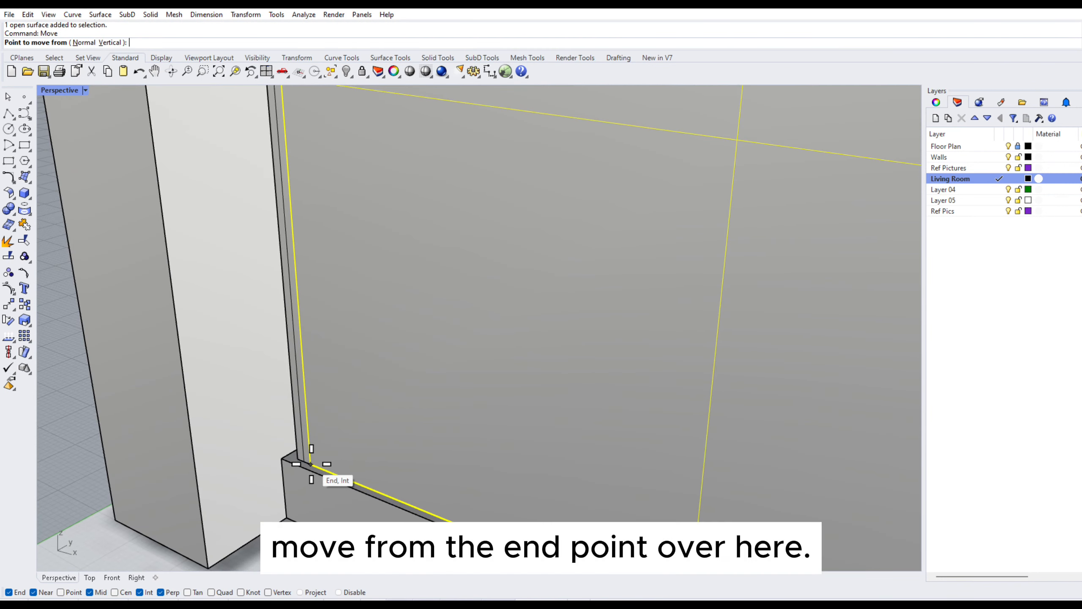
scroll(308, 467, up, 3)
click(304, 476)
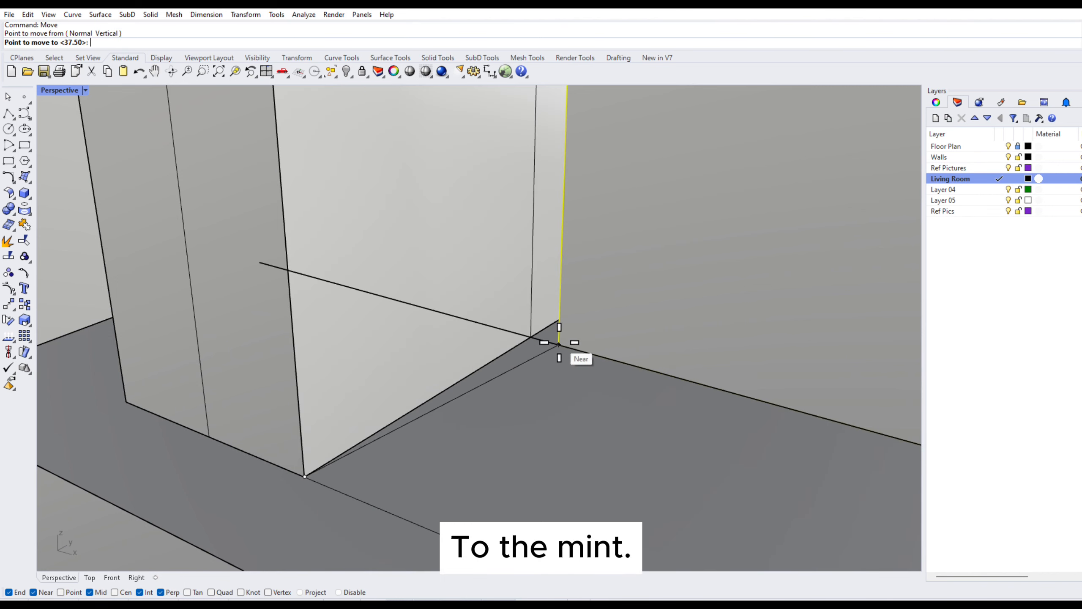
click(528, 338)
scroll(366, 430, down, 5)
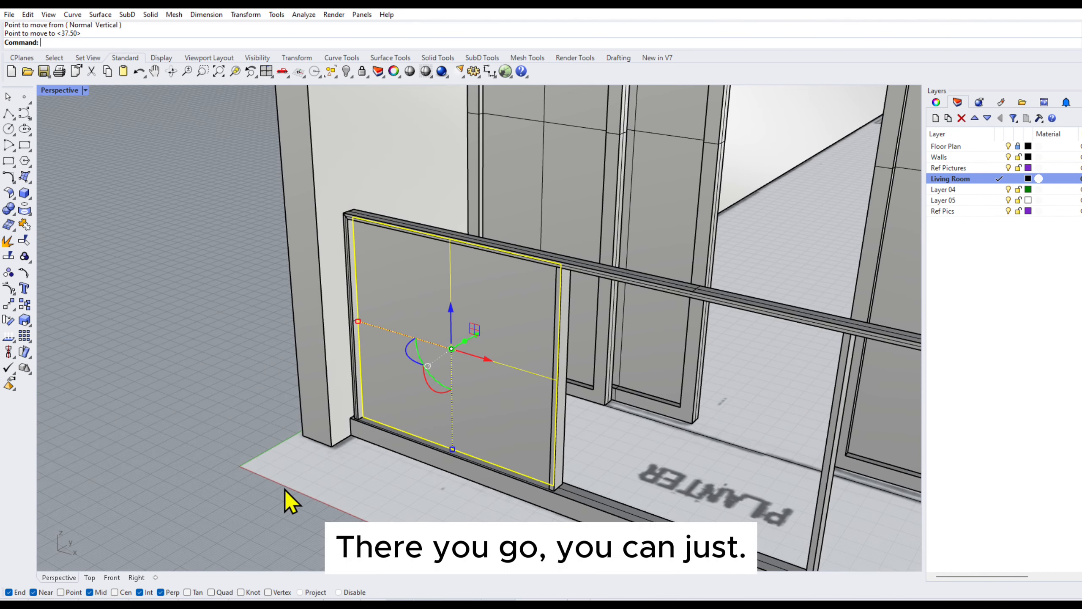
- Duplicate the first bay's glass surface and move the copy by its lower corner into the front railing's middle bay
click(515, 491)
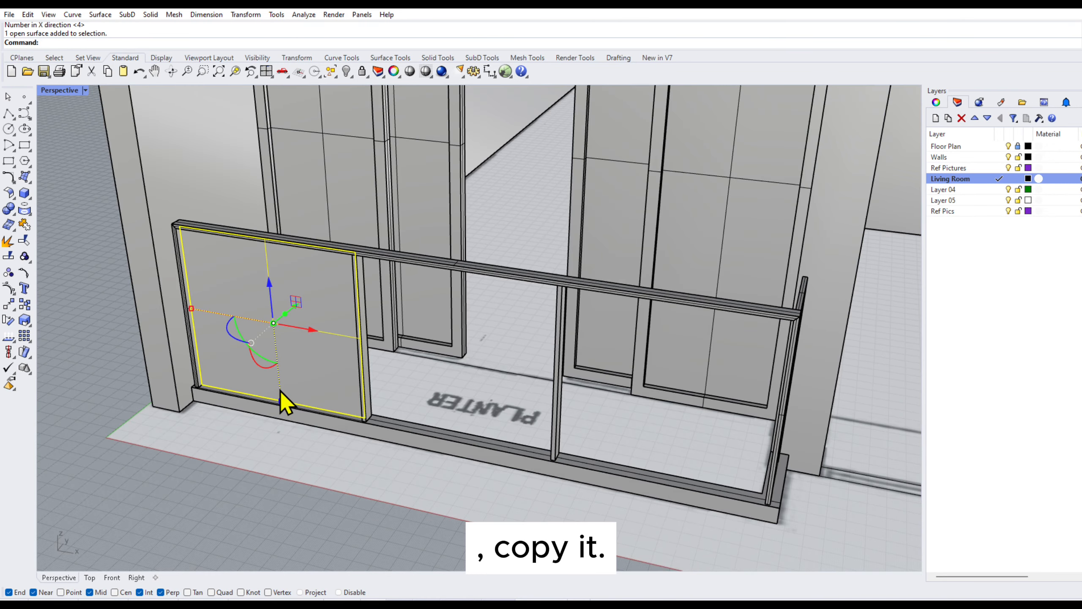
key(ctrl+v)
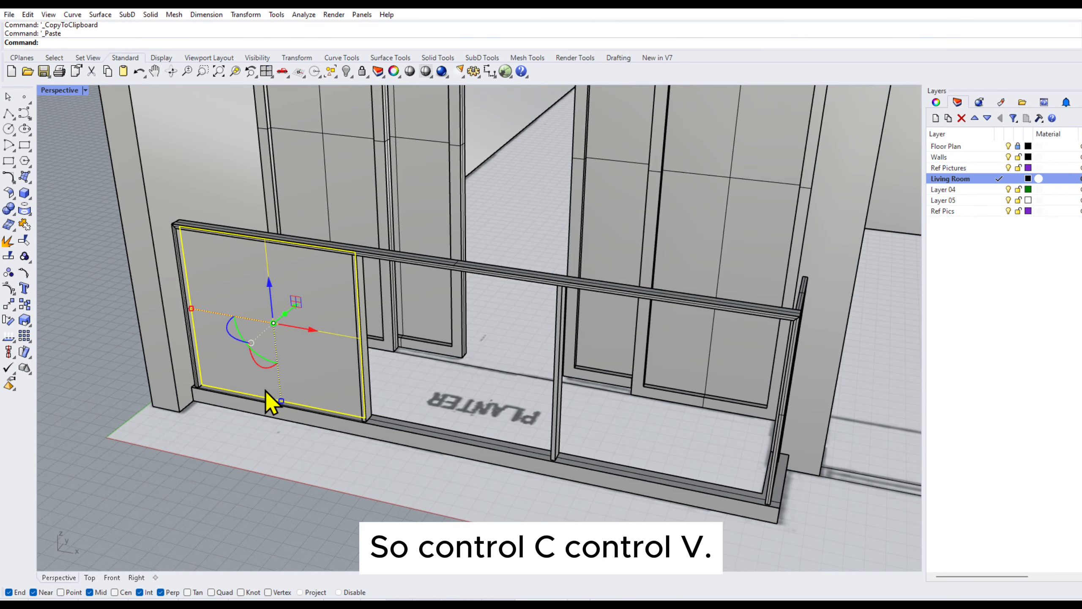
text(Move)
key(Return)
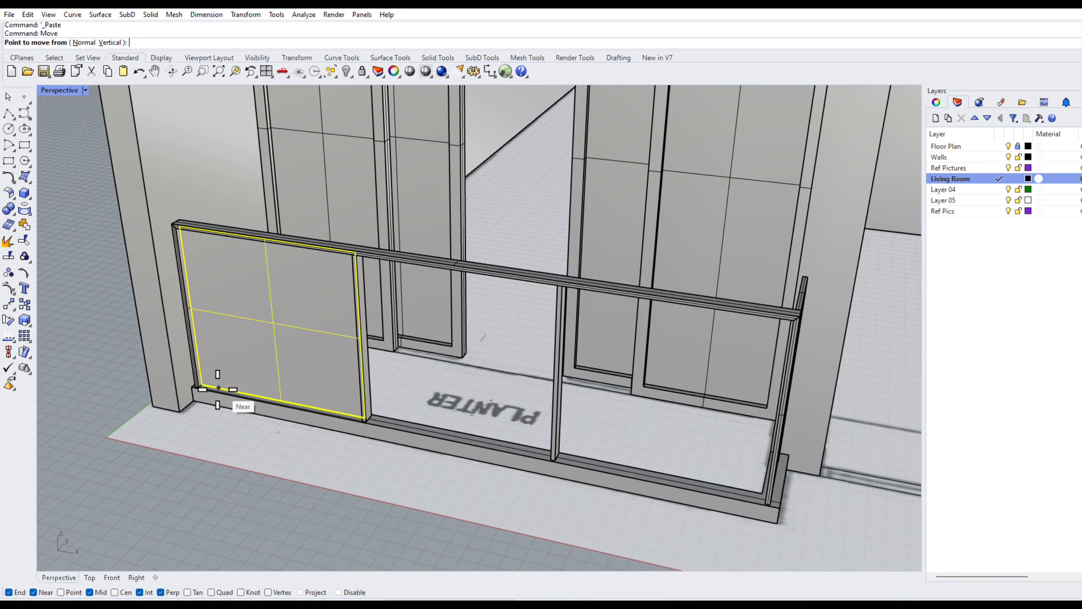
scroll(202, 386, up, 5)
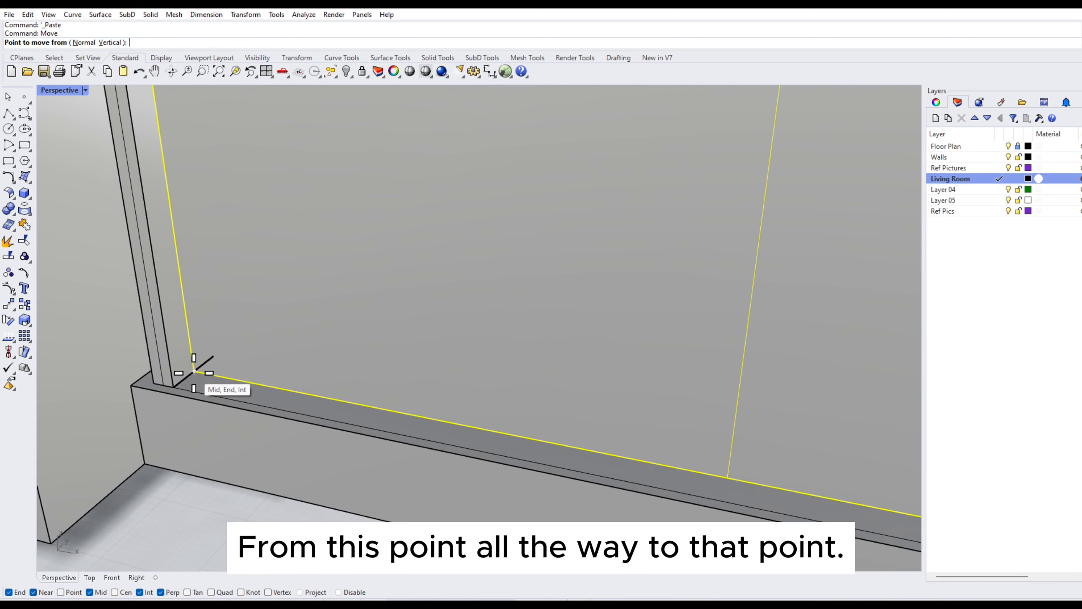
click(194, 370)
scroll(197, 372, down, 4)
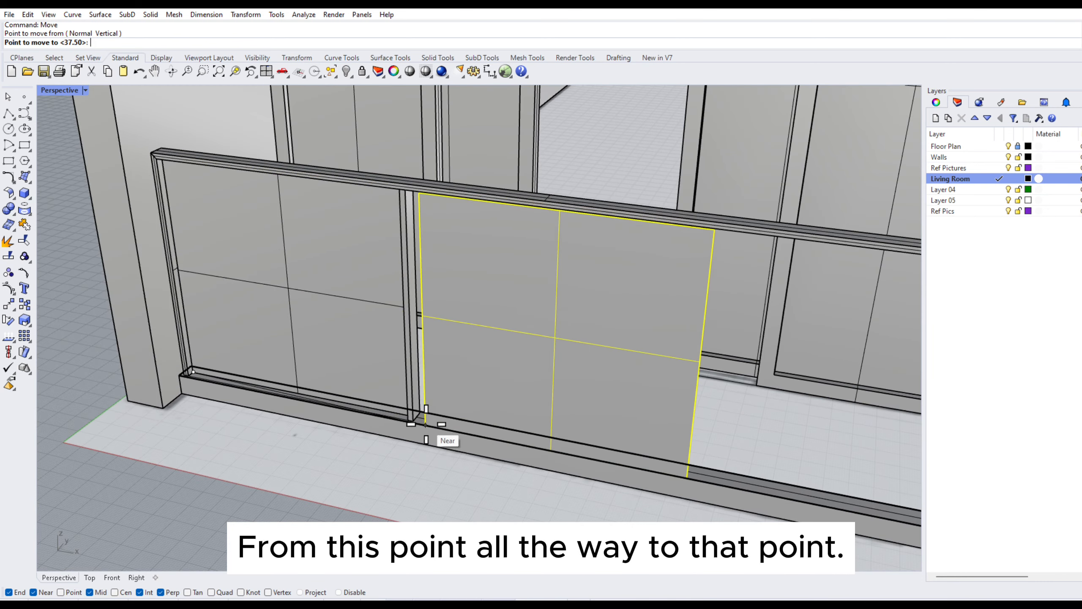
scroll(425, 430, up, 5)
click(370, 384)
scroll(273, 405, down, 6)
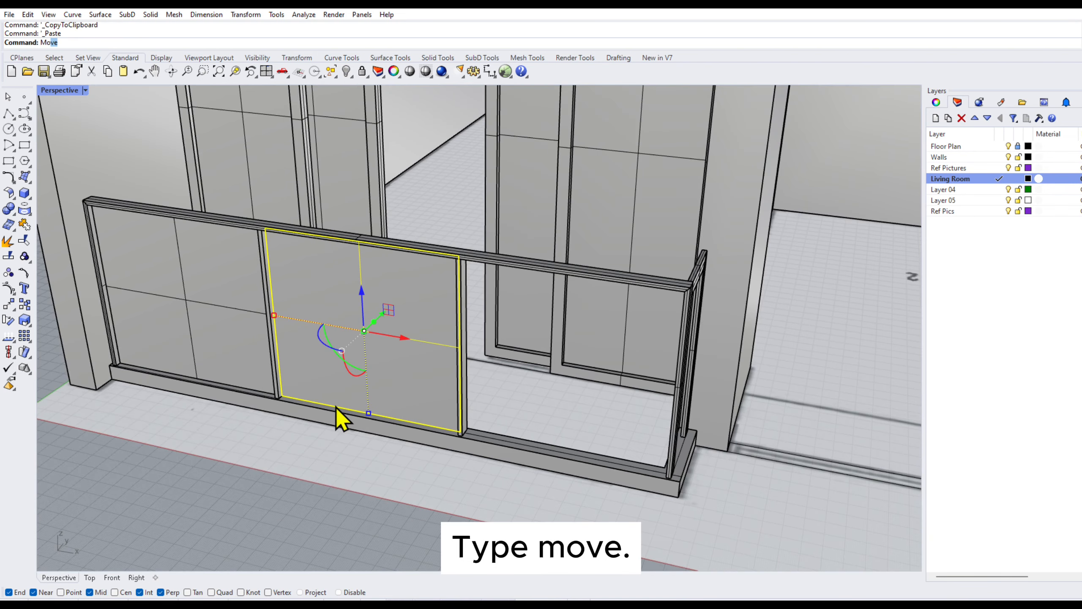
- Duplicate the middle bay's glass surface and move the copy by its lower corner into the front railing's third bay
text(move)
key(Return)
scroll(291, 404, up, 5)
click(215, 377)
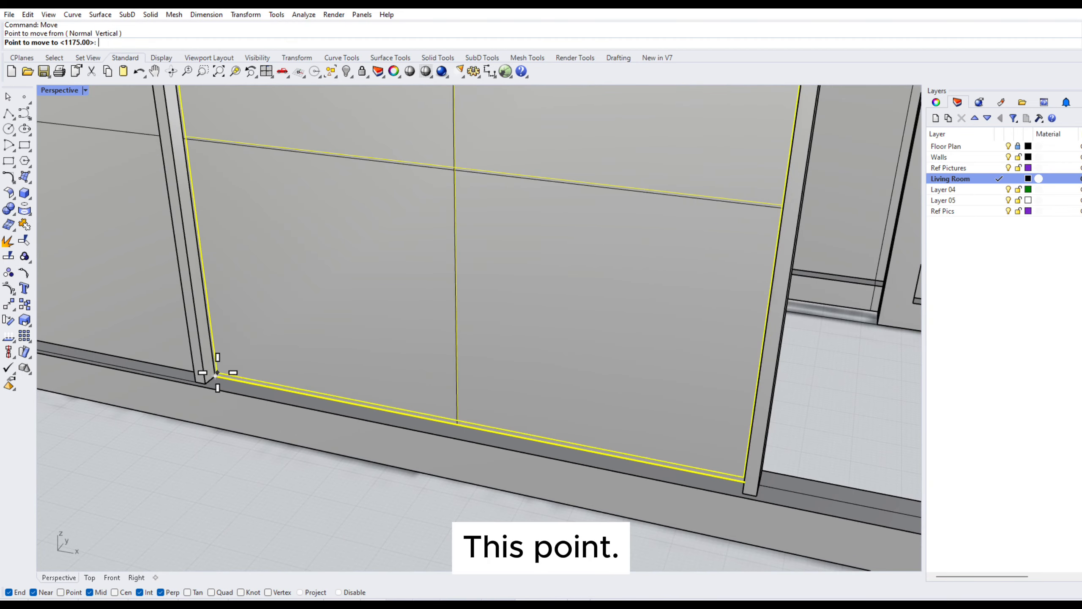
scroll(442, 426, down, 5)
scroll(426, 411, up, 6)
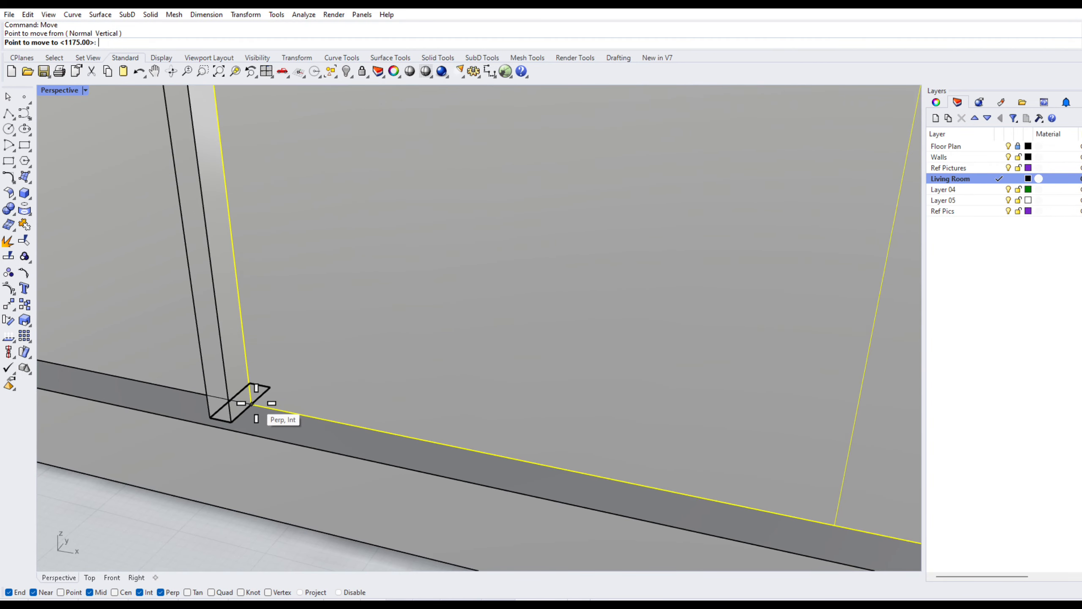
click(252, 403)
scroll(285, 416, down, 5)
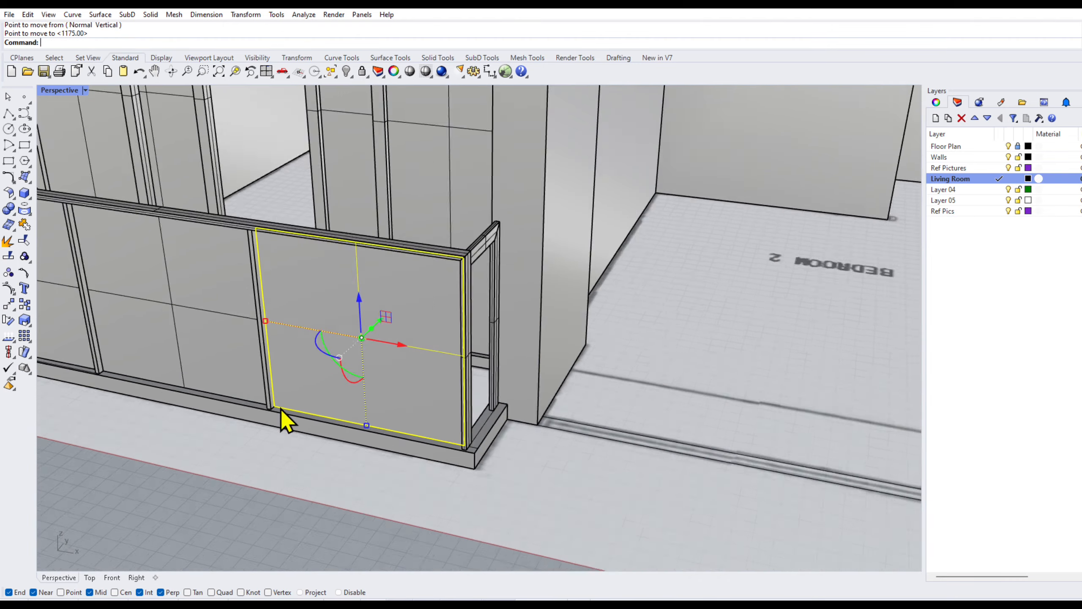
- Examine the thickness and placement of the glass panes in the front railing and balcony doors, and the railing's short side bay
scroll(362, 478, up, 2)
key(Escape)
right_drag(273, 411, 420, 445)
shift+right_drag(319, 501, 331, 505)
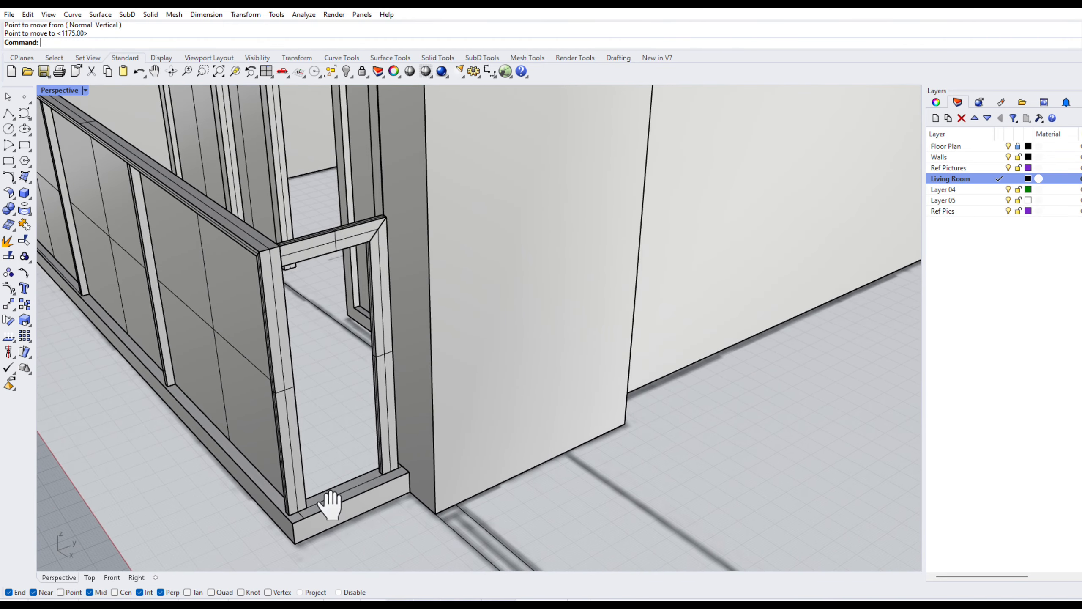
scroll(222, 415, down, 4)
click(386, 406)
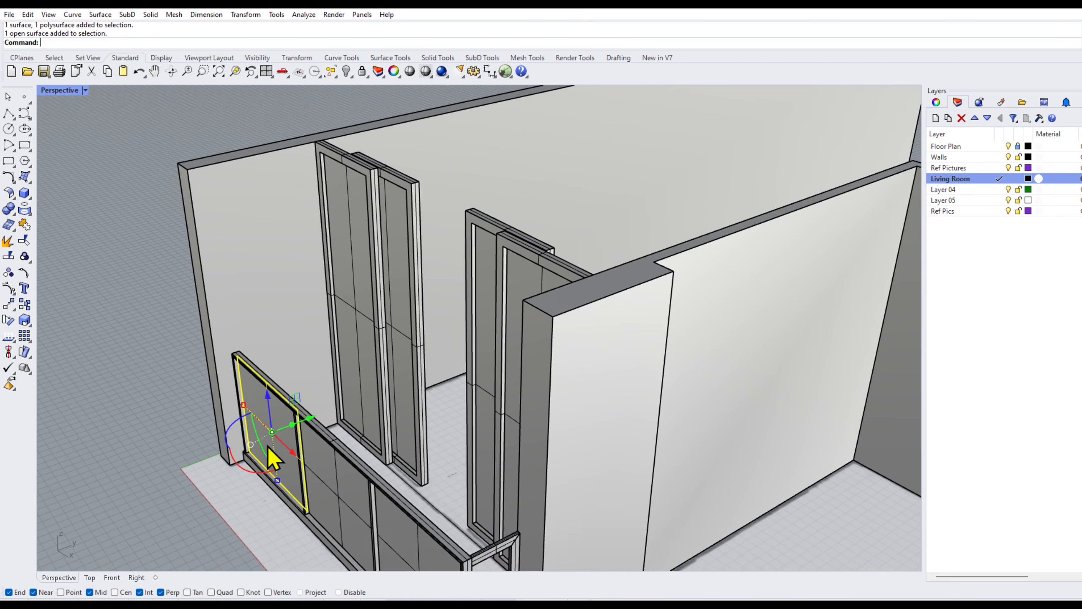
scroll(218, 333, up, 10)
scroll(220, 327, down, 8)
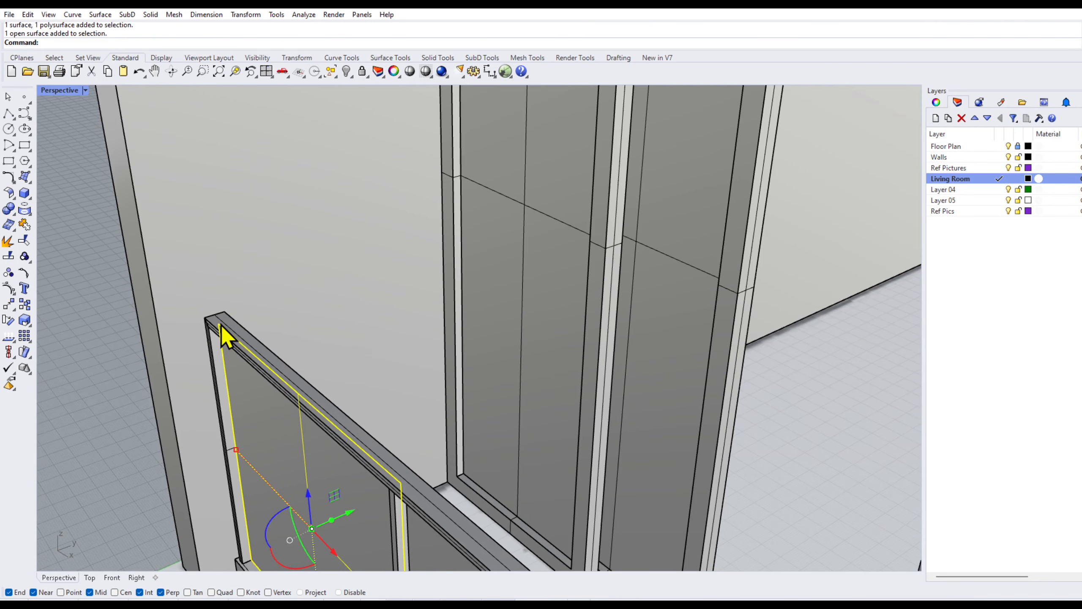
key(Escape)
click(424, 326)
click(269, 412)
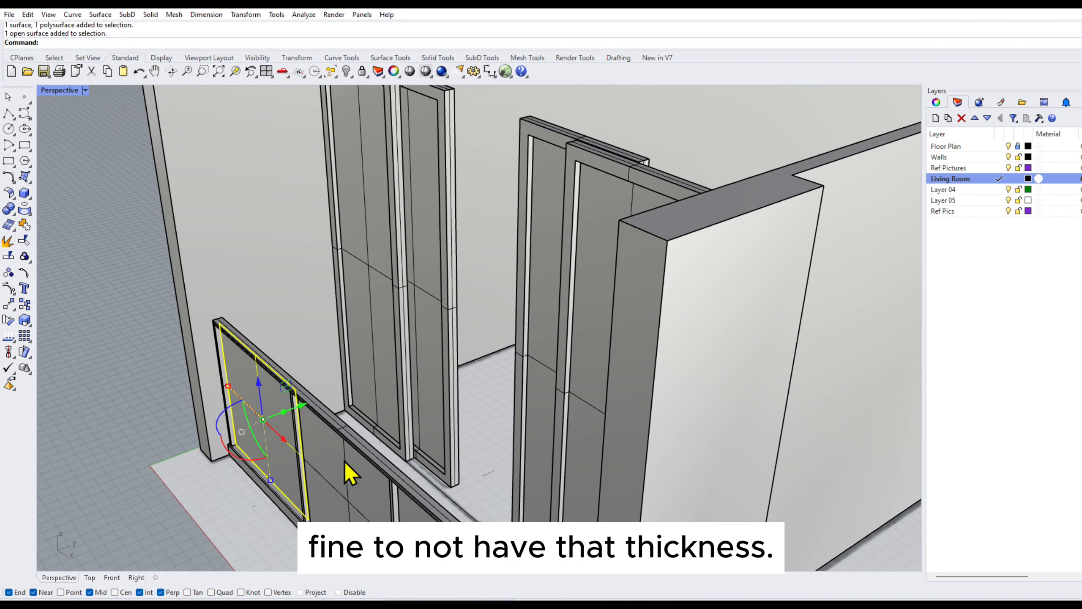
click(344, 460)
click(268, 407)
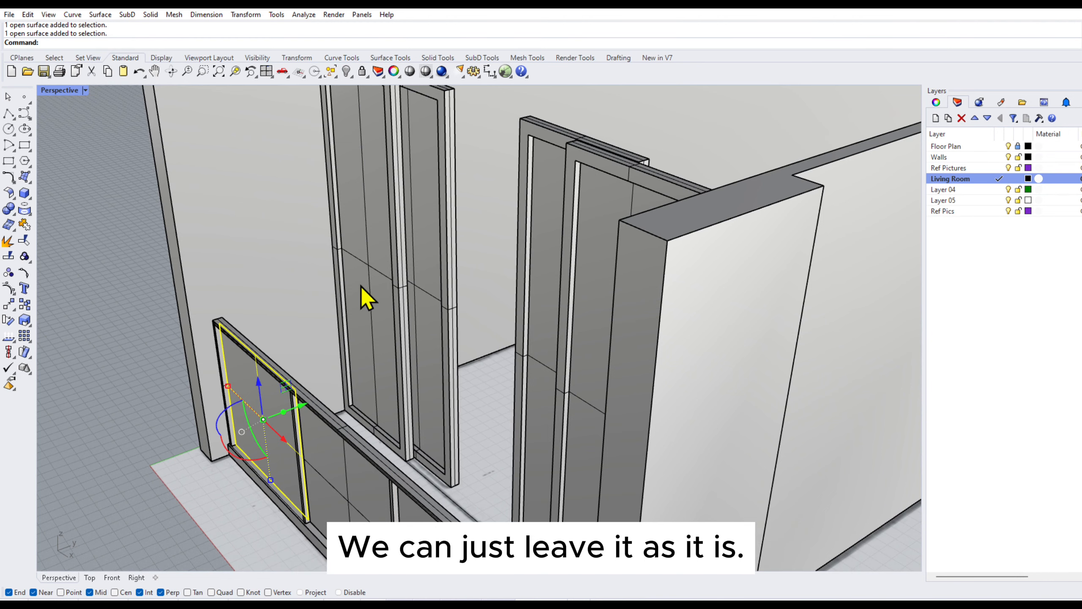
click(329, 448)
scroll(173, 346, down, 3)
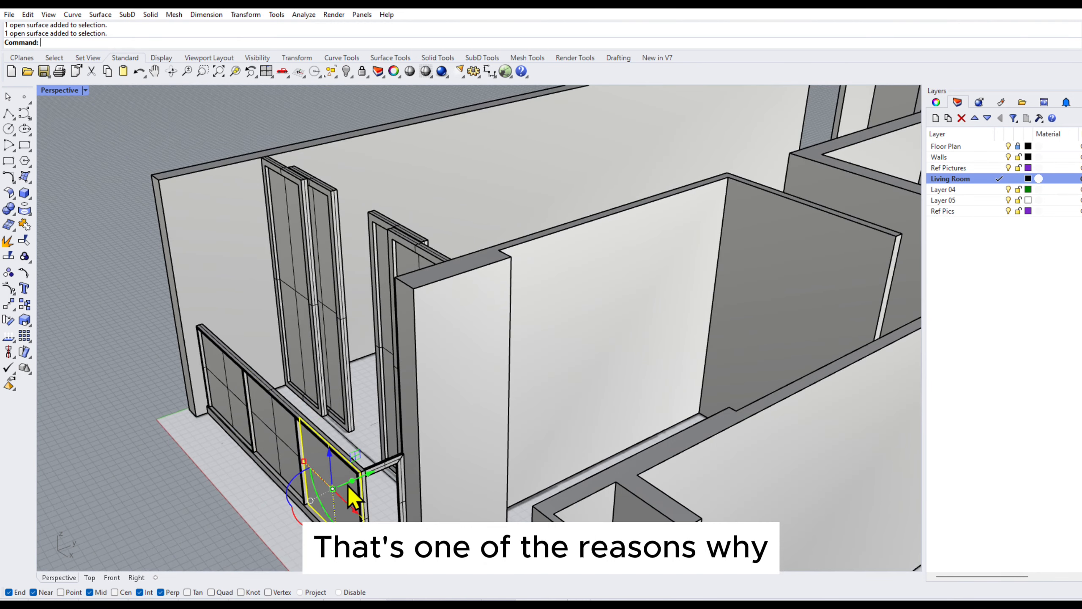
key(Escape)
scroll(340, 491, up, 5)
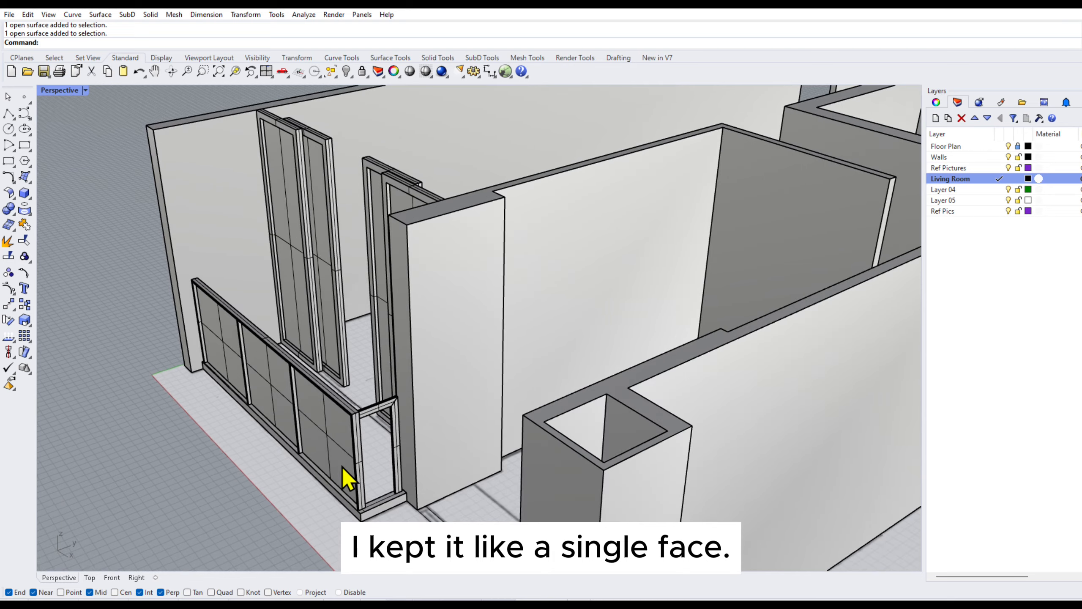
scroll(341, 439, down, 4)
click(340, 439)
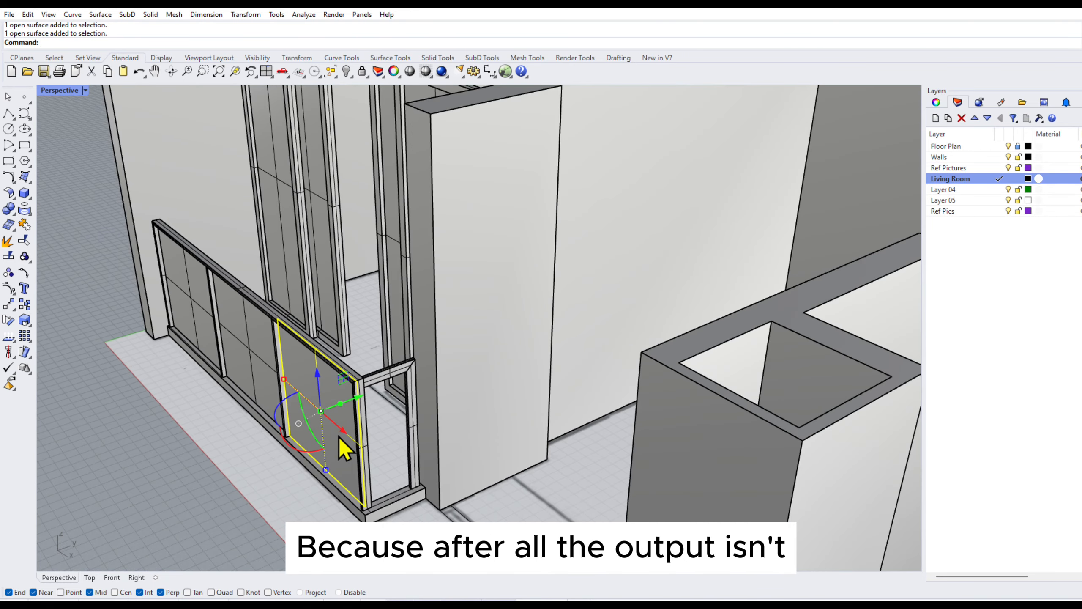
key(Escape)
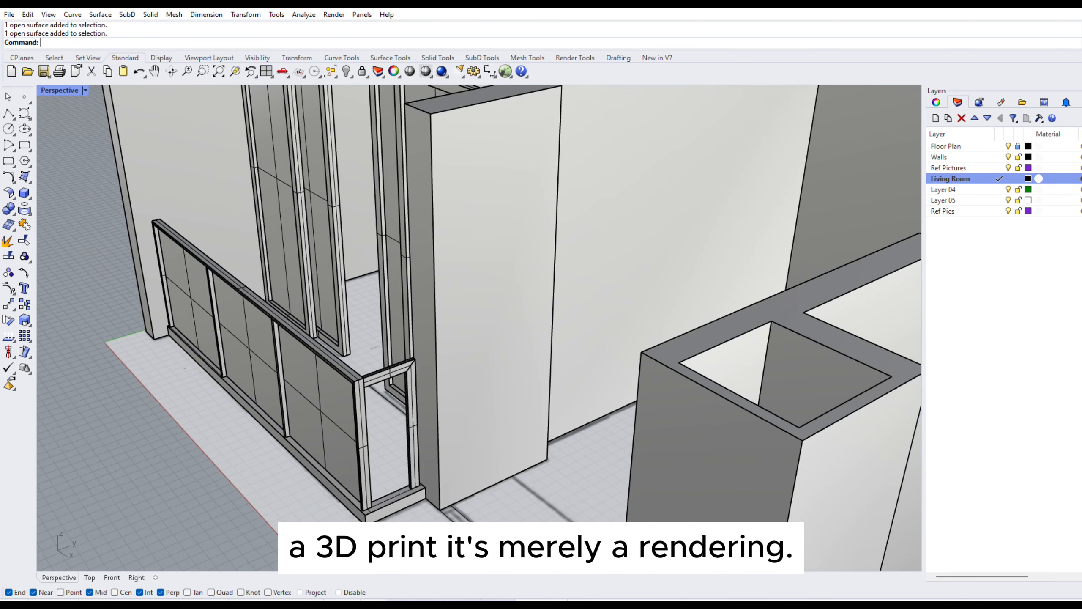
- Draw a rectangle across the opening of the railing's short side bay, from the frame's inner upper corner to the opposite lower corner
scroll(401, 512, up, 5)
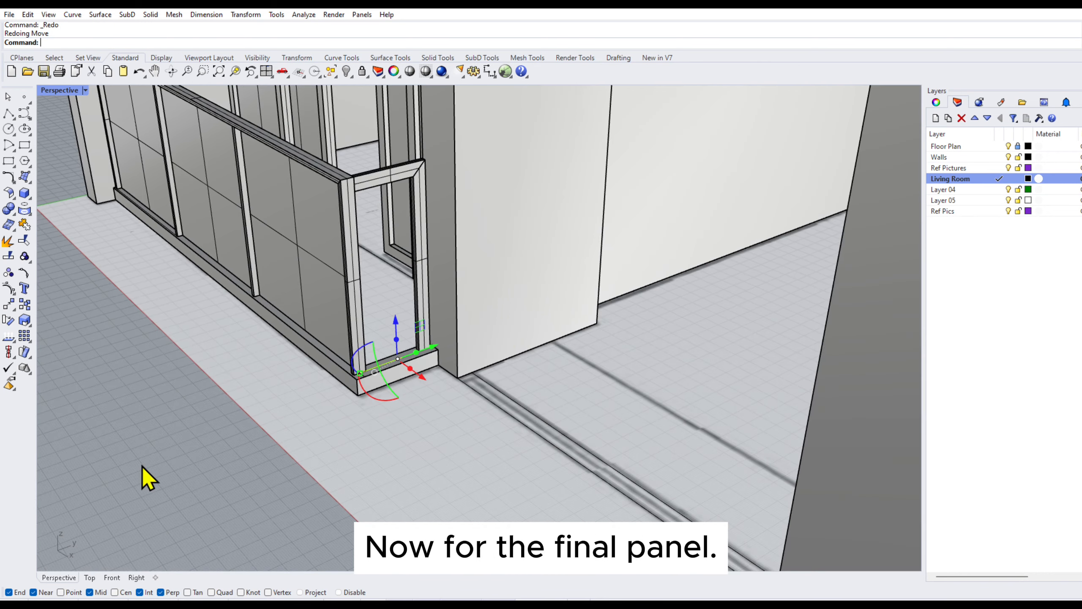
click(142, 466)
scroll(439, 165, up, 6)
mouse_move(347, 235)
shift+right_down()
mouse_move(362, 199)
mouse_move(338, 247)
shift+right_up()
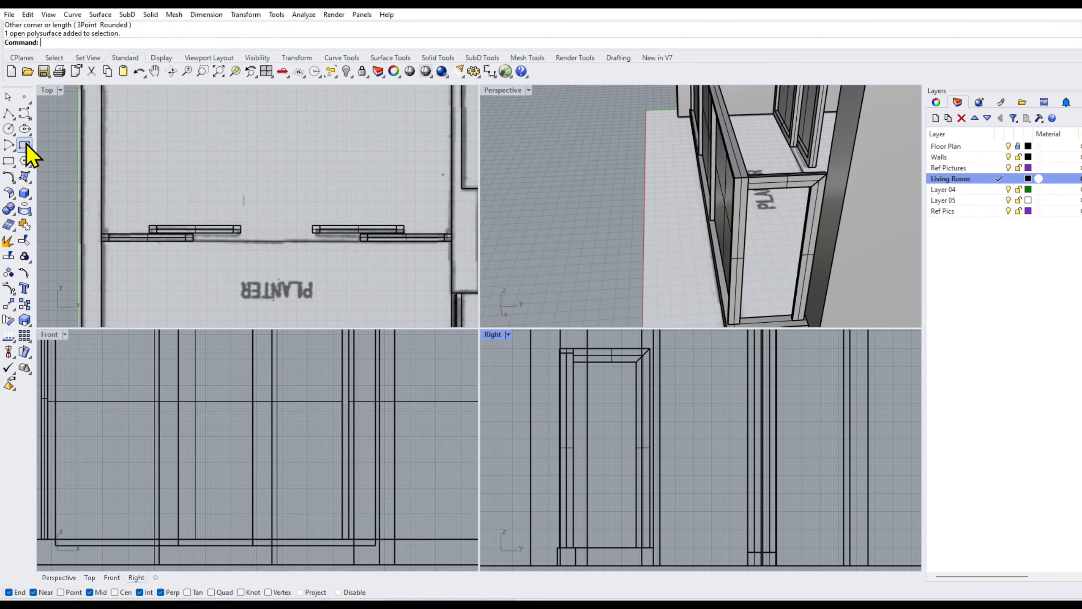
click(24, 145)
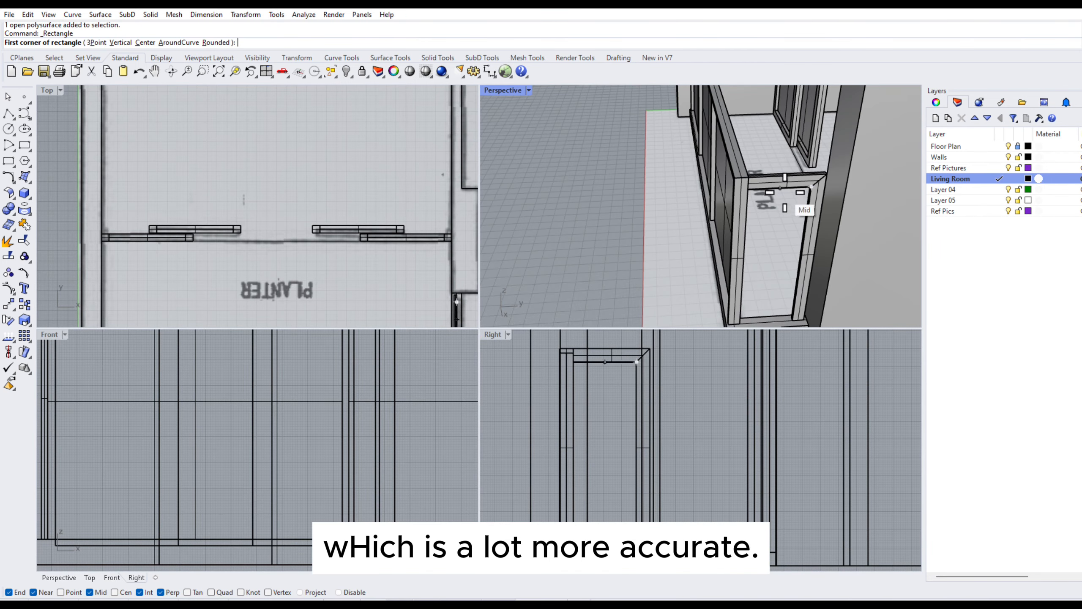
scroll(785, 208, up, 4)
click(822, 183)
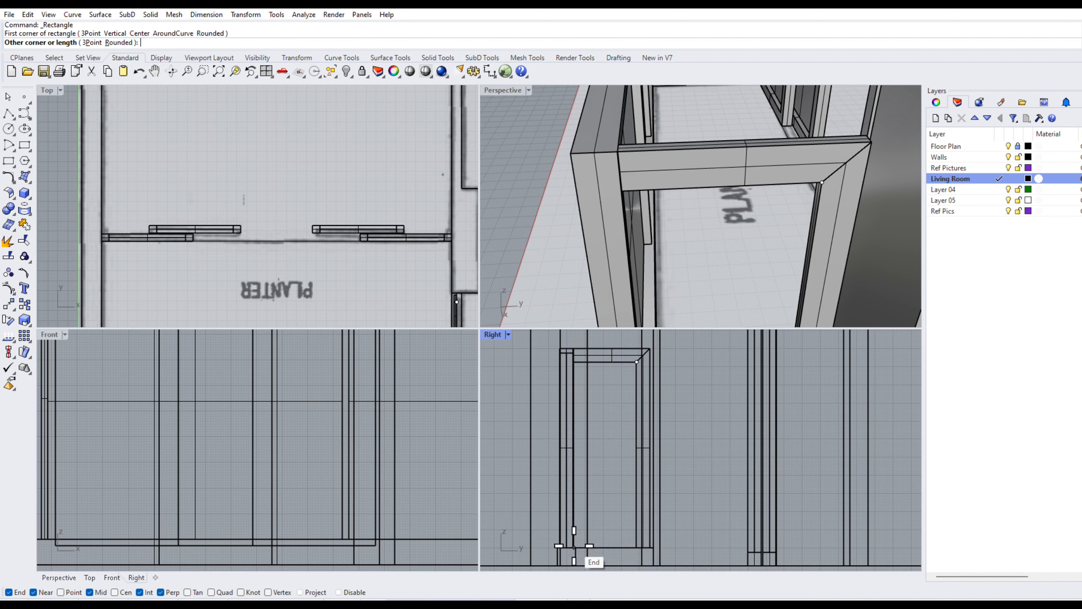
click(575, 549)
- Create a planar surface from the rectangle in the railing's short side bay
click(728, 187)
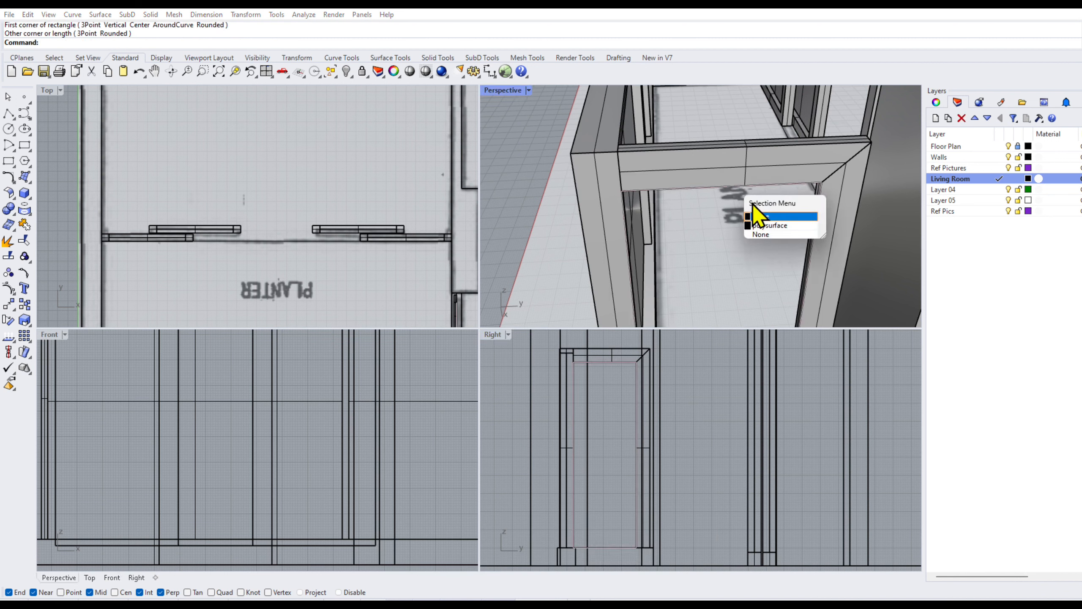
click(754, 214)
scroll(722, 147, down, 9)
scroll(750, 314, up, 5)
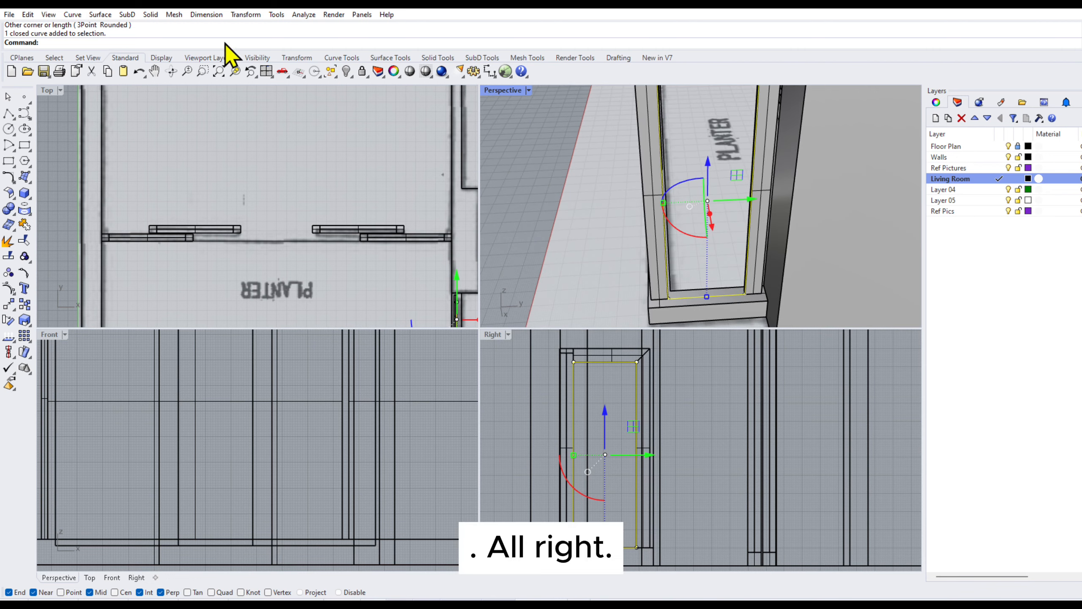
click(100, 14)
click(170, 145)
click(700, 270)
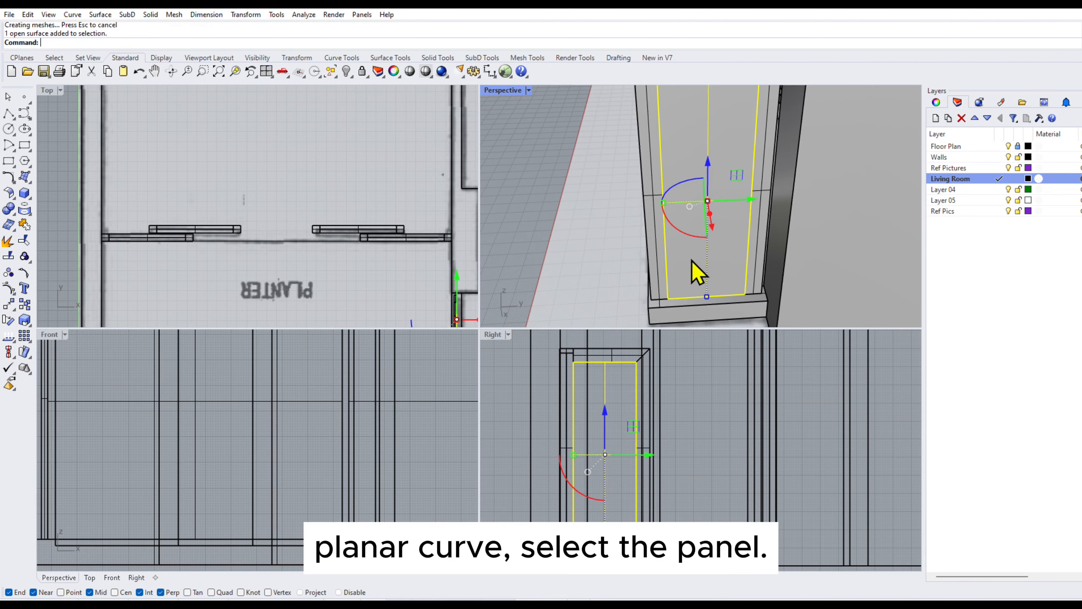
- Move the side bay's glass surface from its lower corner to the midpoint of the frame's depth
double_click(493, 93)
right_drag(507, 316, 613, 377)
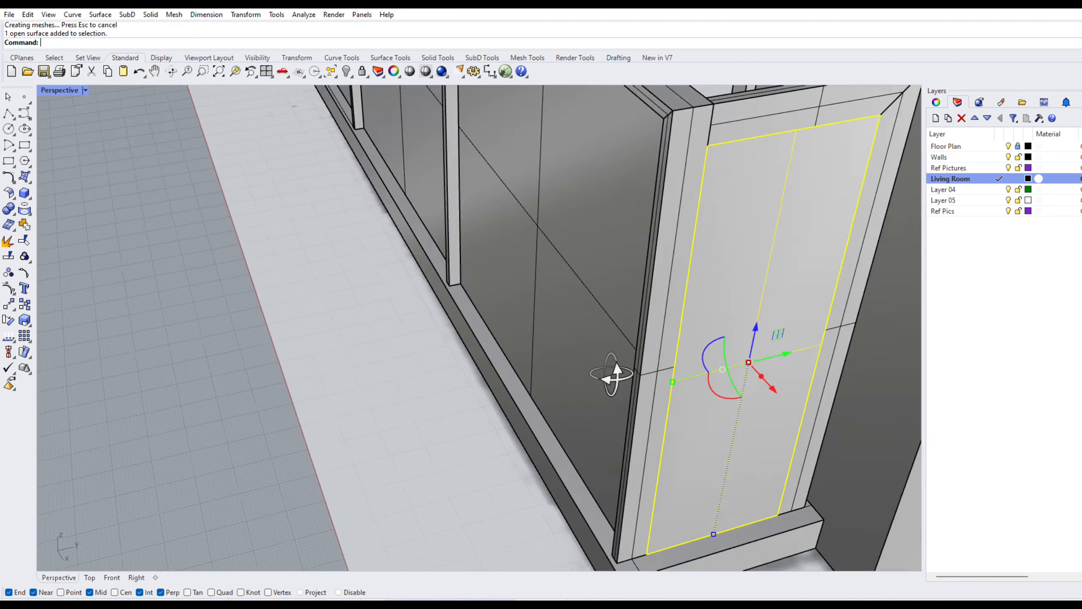
shift+right_drag(767, 463, 671, 369)
scroll(671, 369, up, 5)
scroll(664, 400, down, 2)
text(Mo)
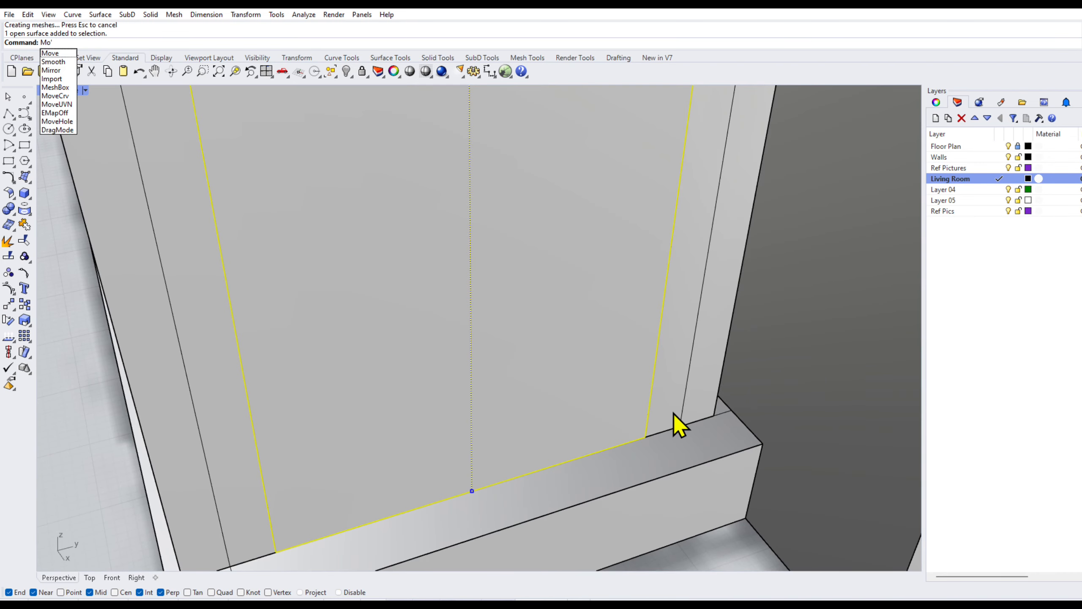
key(BackSpace)
click(90, 73)
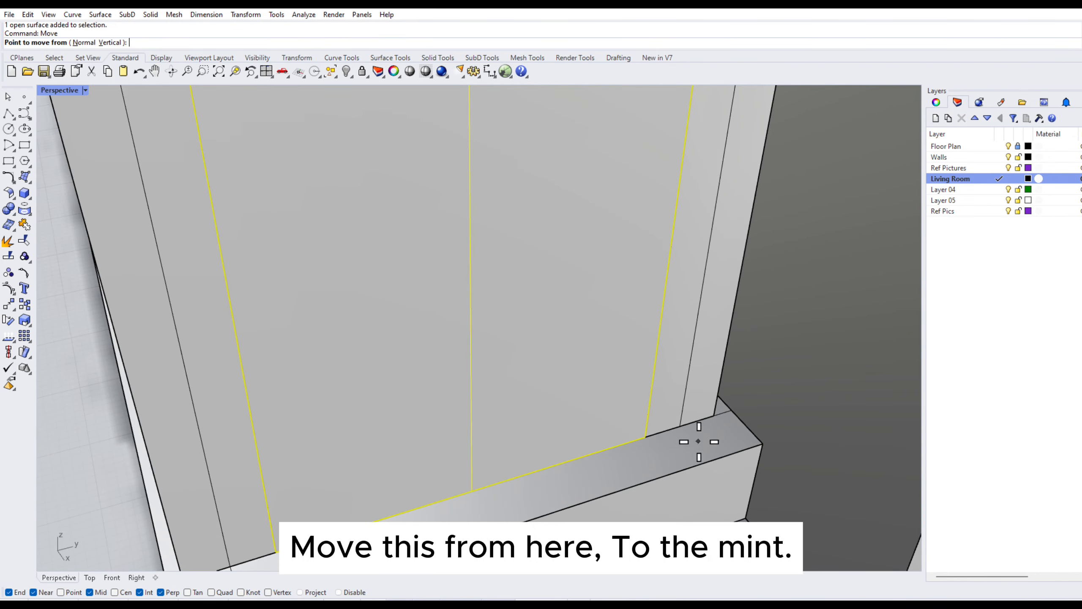
click(645, 436)
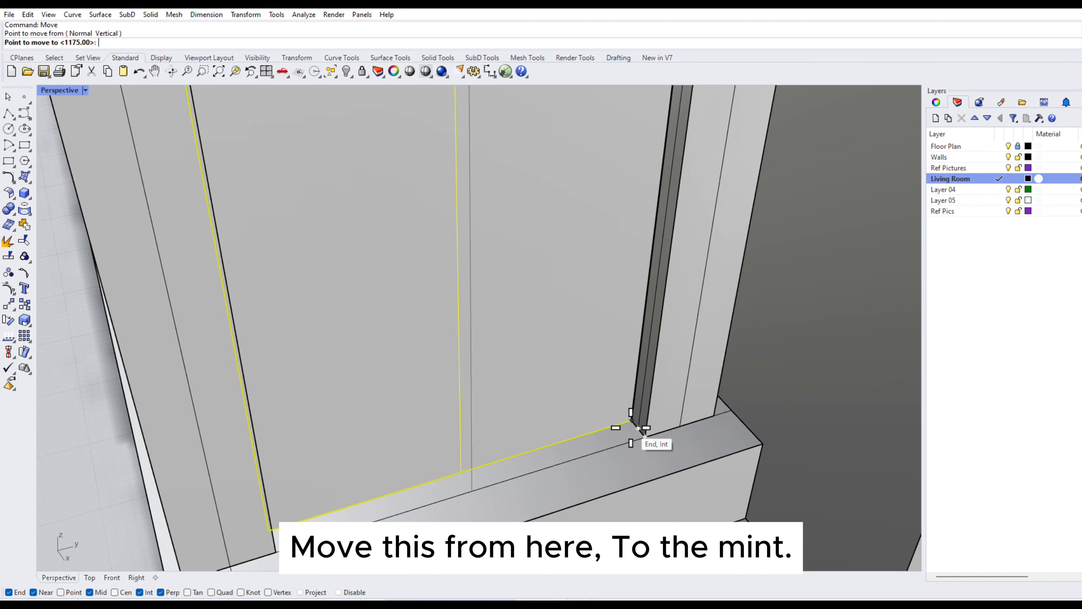
click(640, 430)
scroll(666, 400, down, 5)
key(Escape)
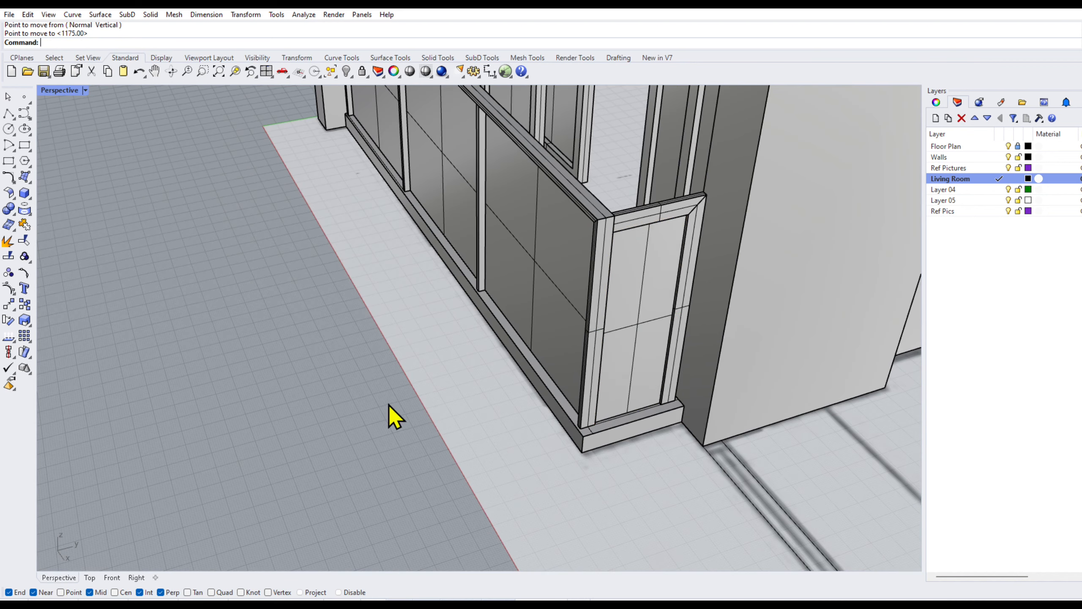
- Examine the finished railing and the reference photo of the building's facade for the shape of the bedroom windows beside the balcony
scroll(389, 404, up, 3)
scroll(596, 364, down, 5)
right_drag(599, 370, 616, 334)
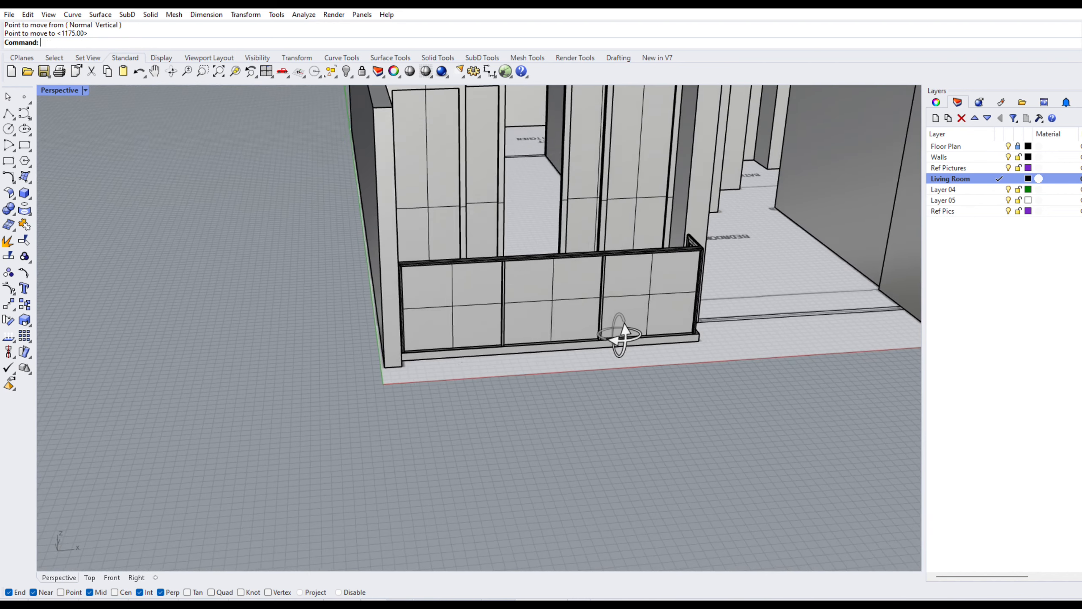
scroll(389, 379, up, 4)
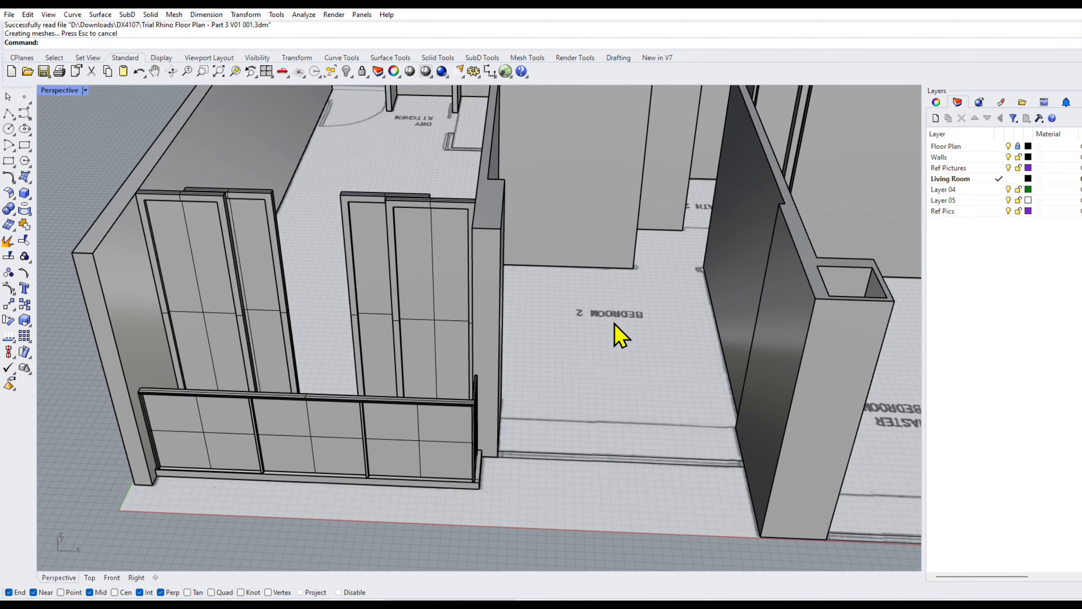
scroll(614, 323, down, 2)
double_click(69, 90)
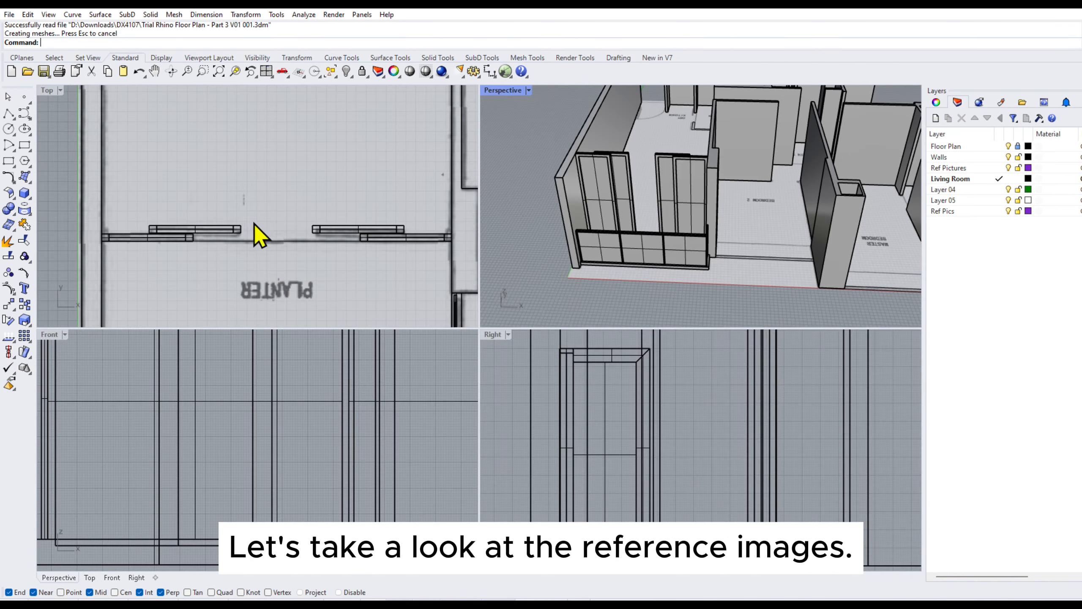
scroll(264, 230, down, 6)
scroll(245, 214, up, 5)
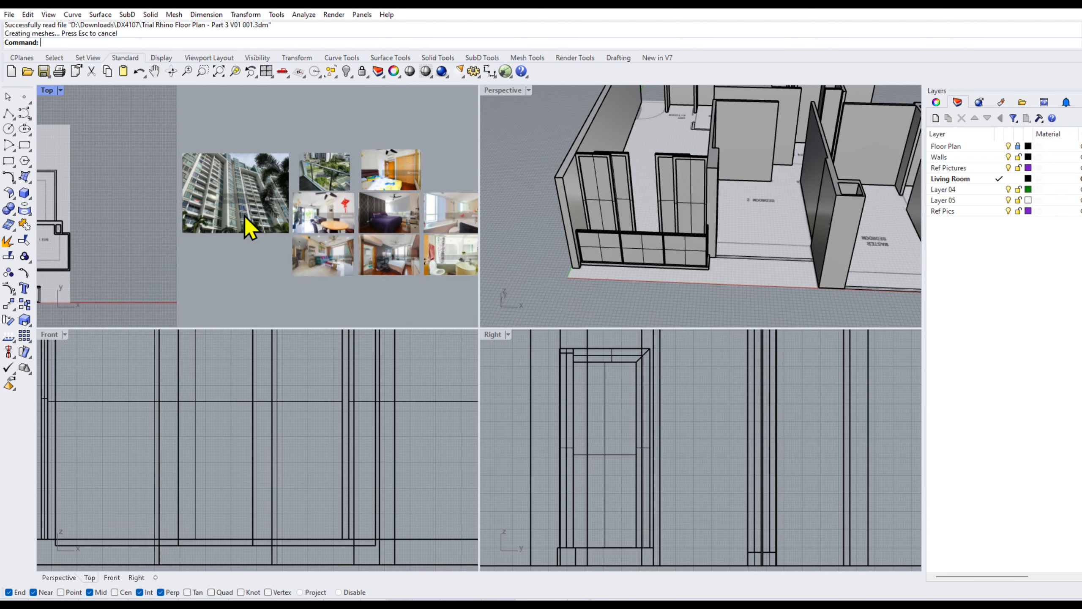
scroll(156, 273, up, 2)
scroll(295, 278, up, 3)
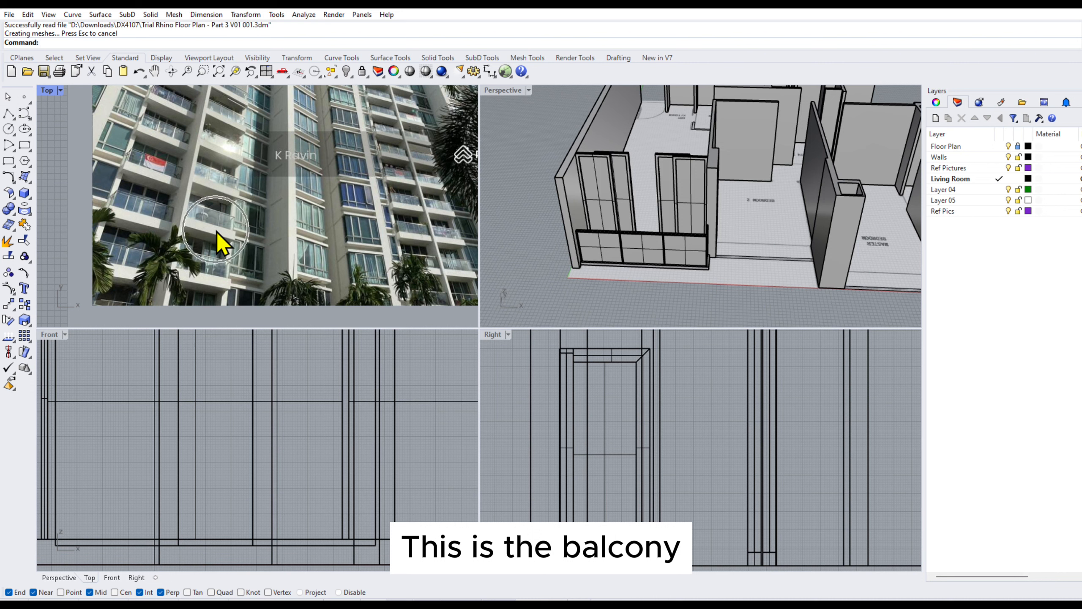
right_drag(679, 241, 716, 183)
scroll(784, 206, up, 4)
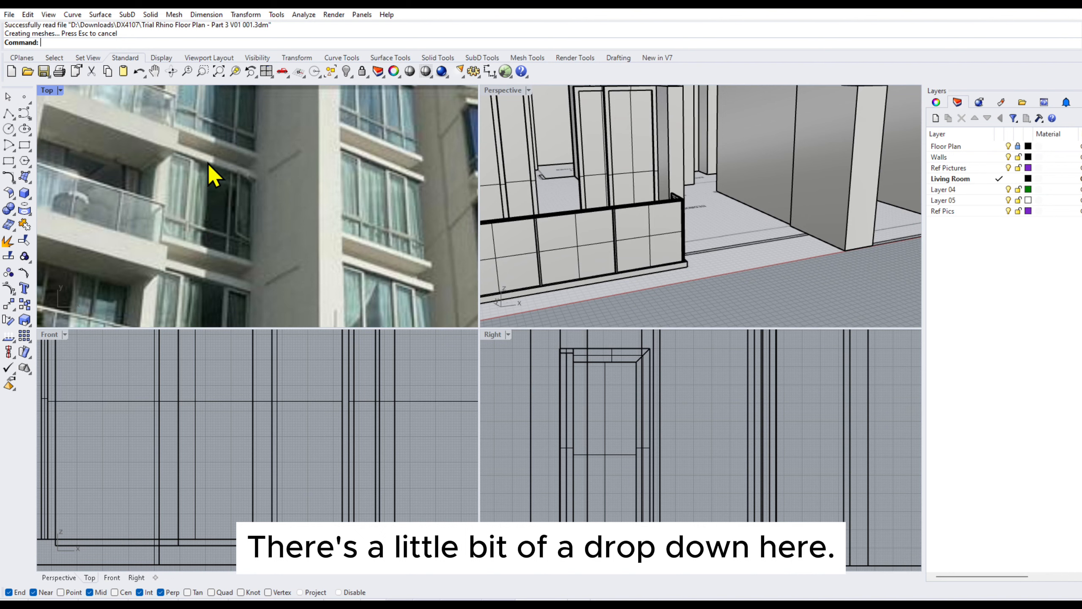
scroll(633, 220, down, 5)
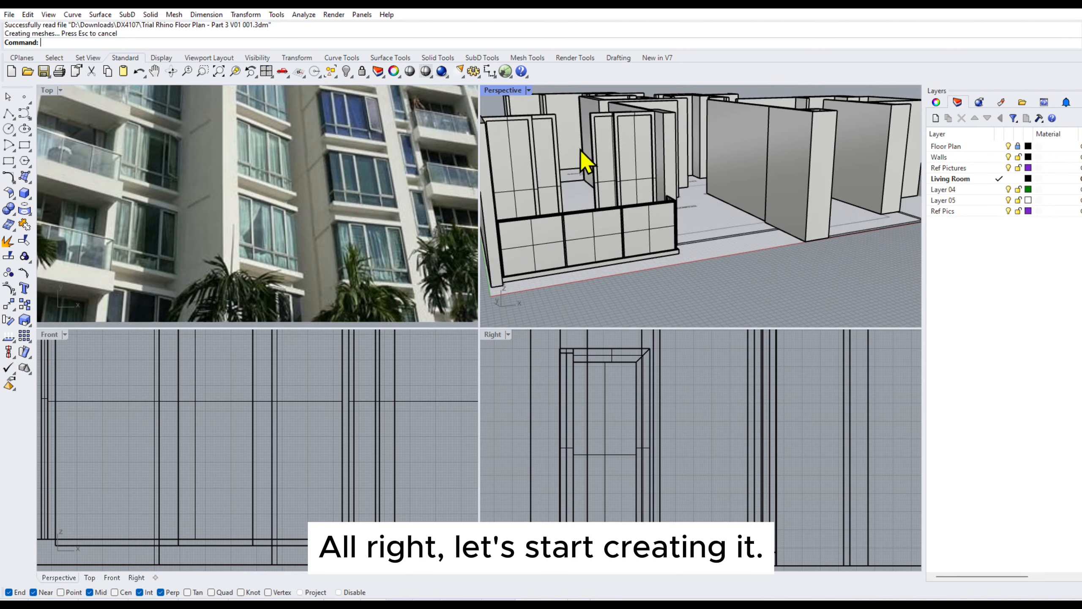
- Rename Layer 04 as Bedroom 2, set its colour to black and make it the current layer
double_click(509, 91)
right_drag(636, 293, 477, 418)
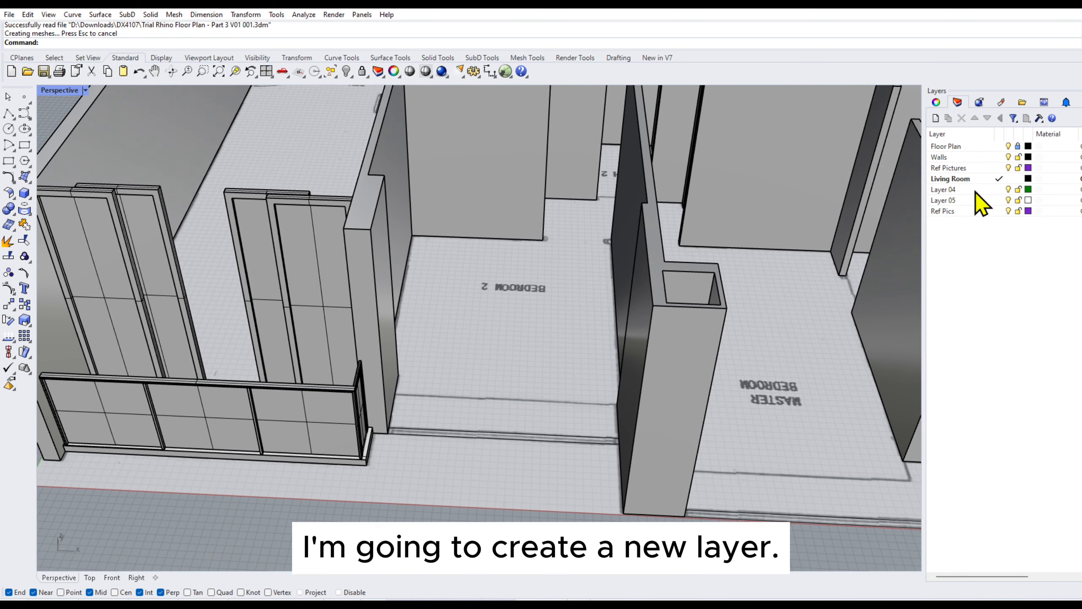
click(976, 191)
click(953, 189)
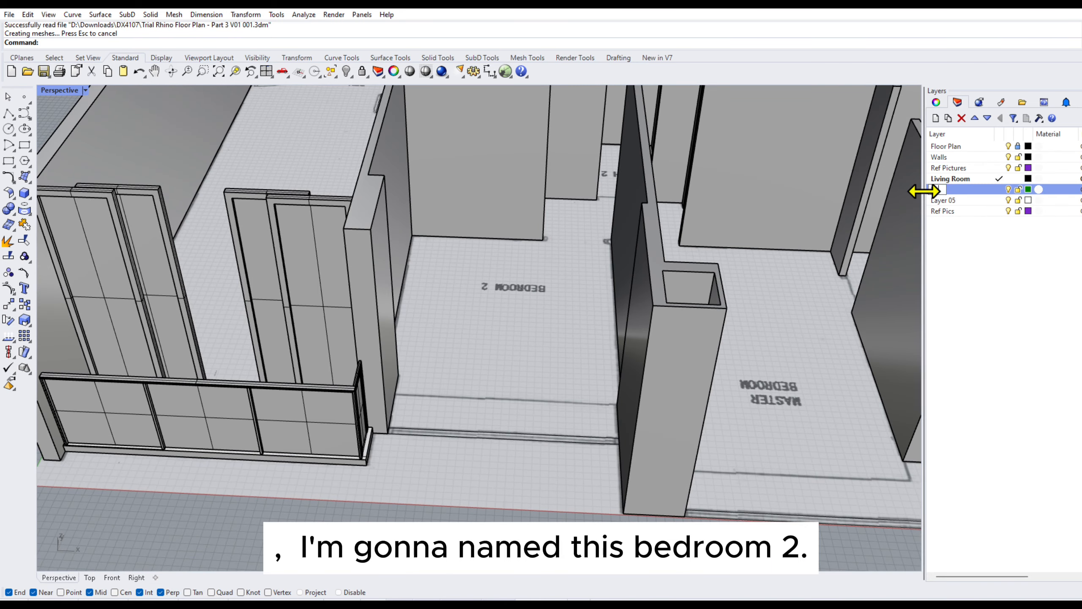
text(dr)
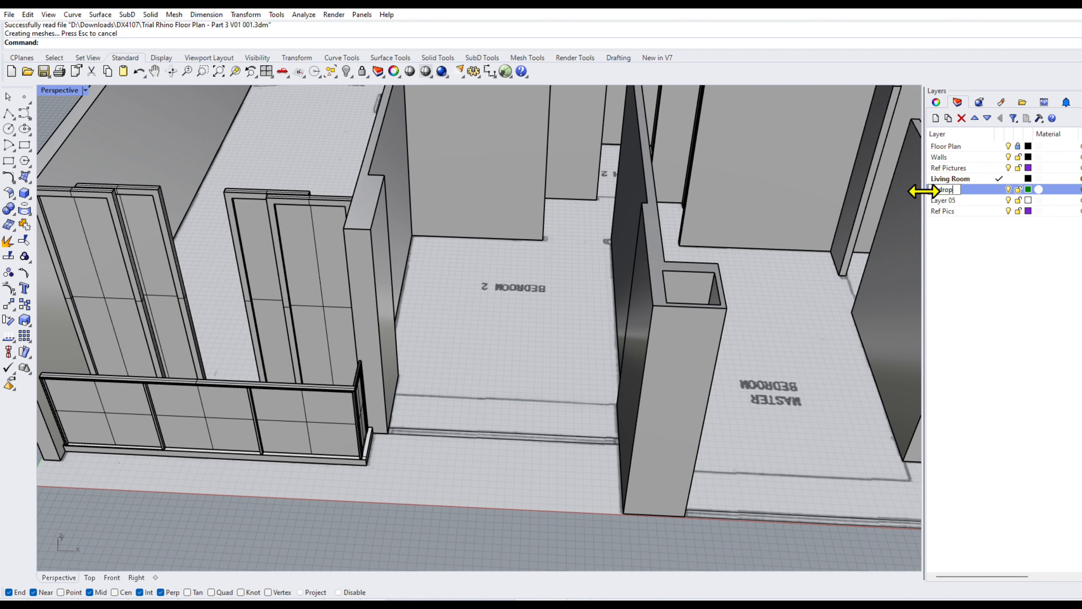
text(oom 2)
key(Return)
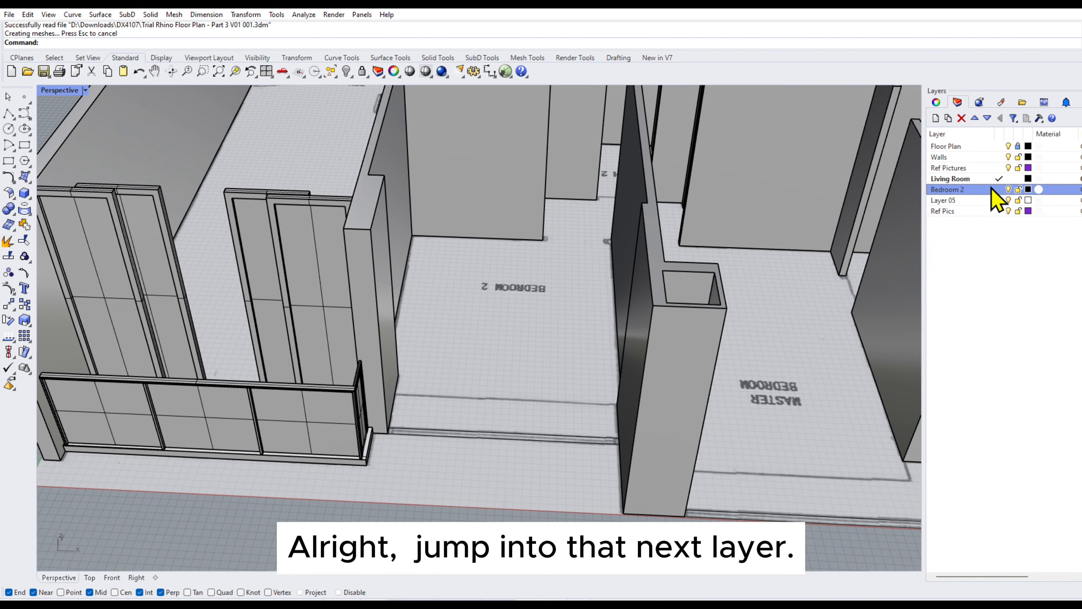
click(999, 189)
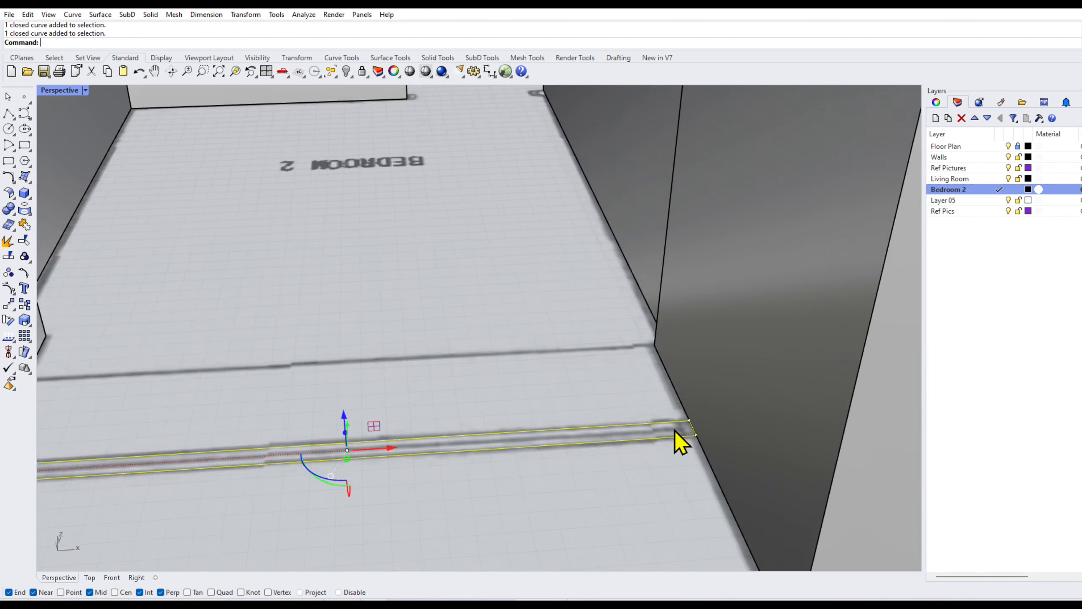
- Duplicate the window outline on Bedroom 2's floor and move the copy by its corner up to the adjoining wall's top corner
scroll(679, 432, down, 3)
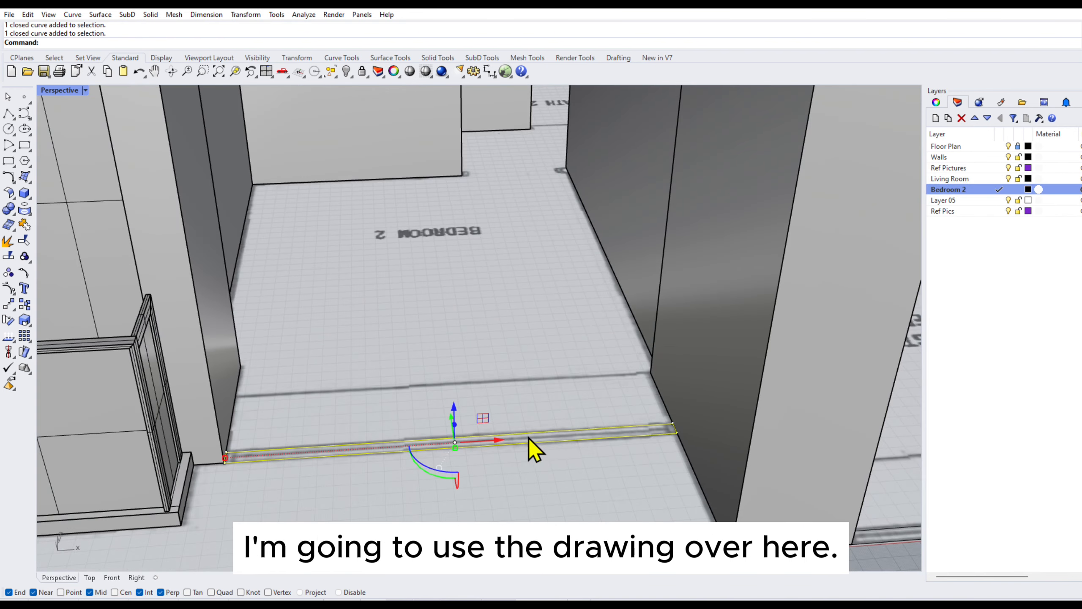
right_drag(641, 455, 580, 435)
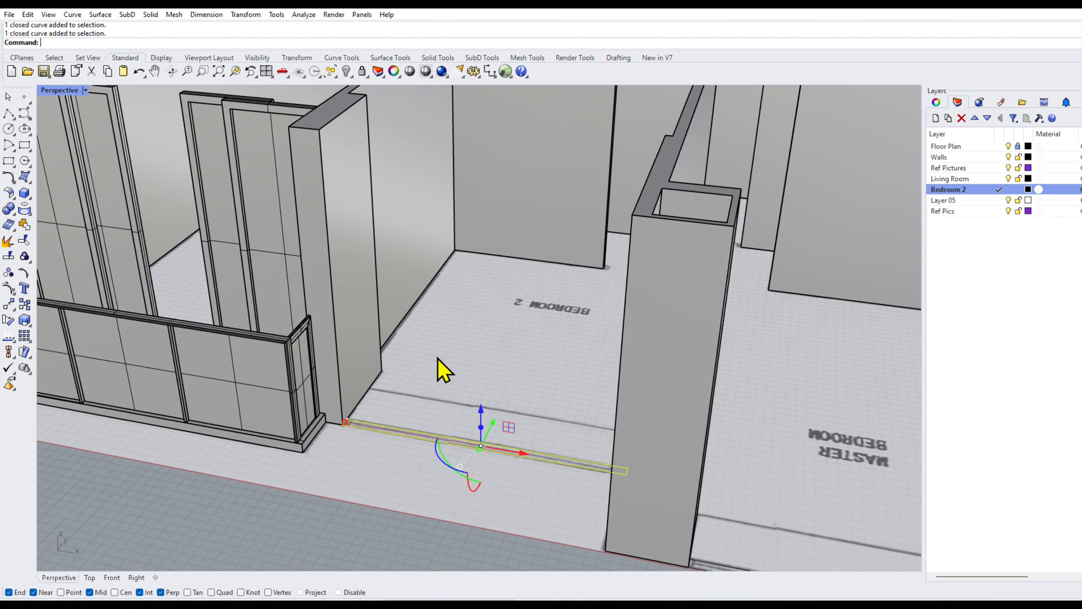
shift+right_drag(442, 367, 460, 394)
key(ctrl+c)
key(ctrl+v)
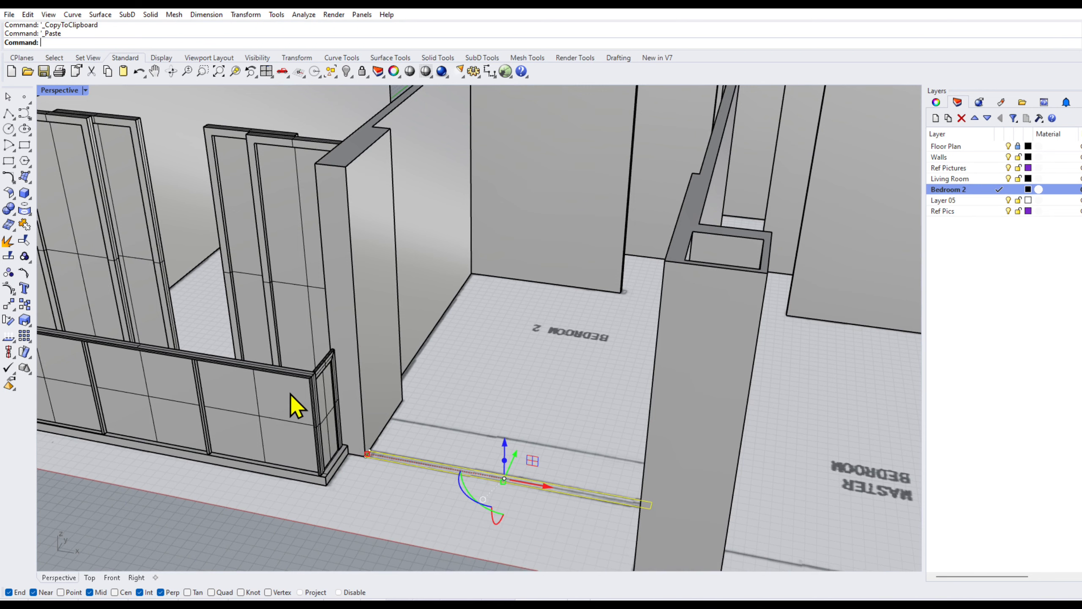
text(Move)
key(Return)
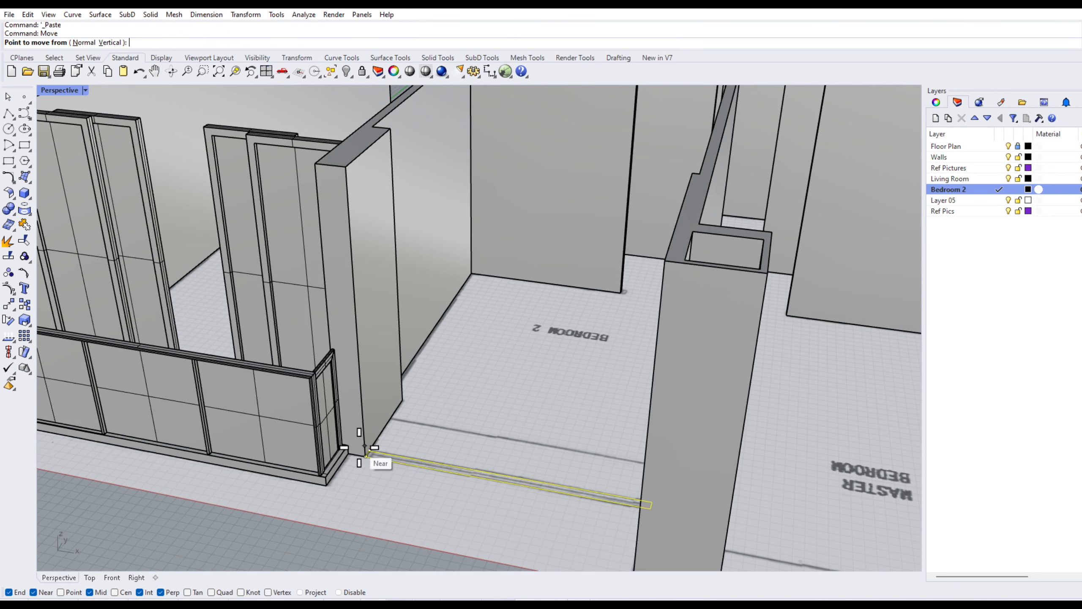
scroll(362, 447, up, 4)
click(365, 461)
scroll(409, 466, down, 4)
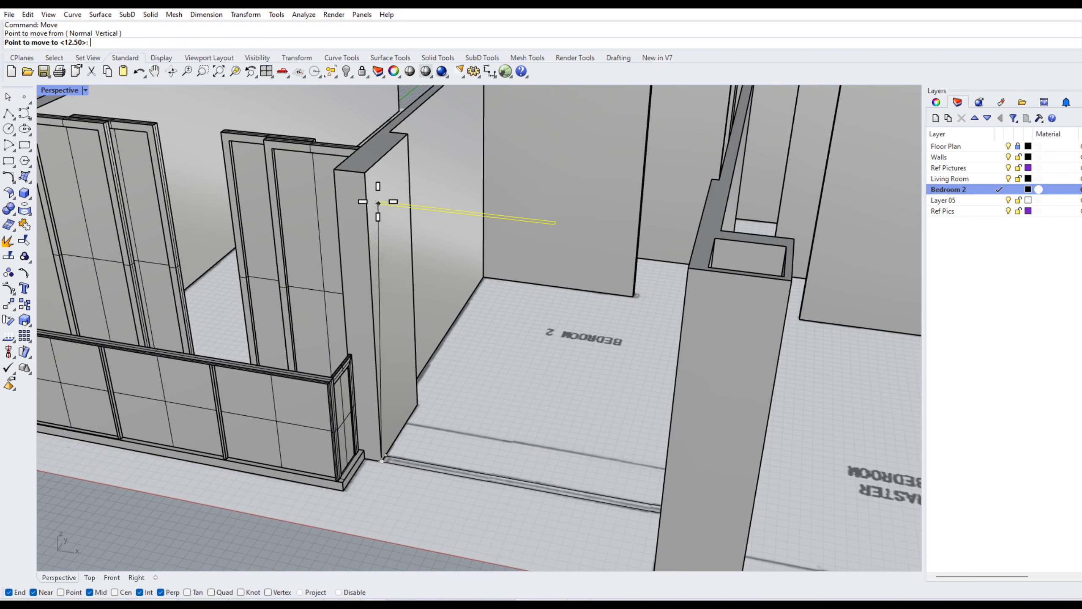
click(365, 172)
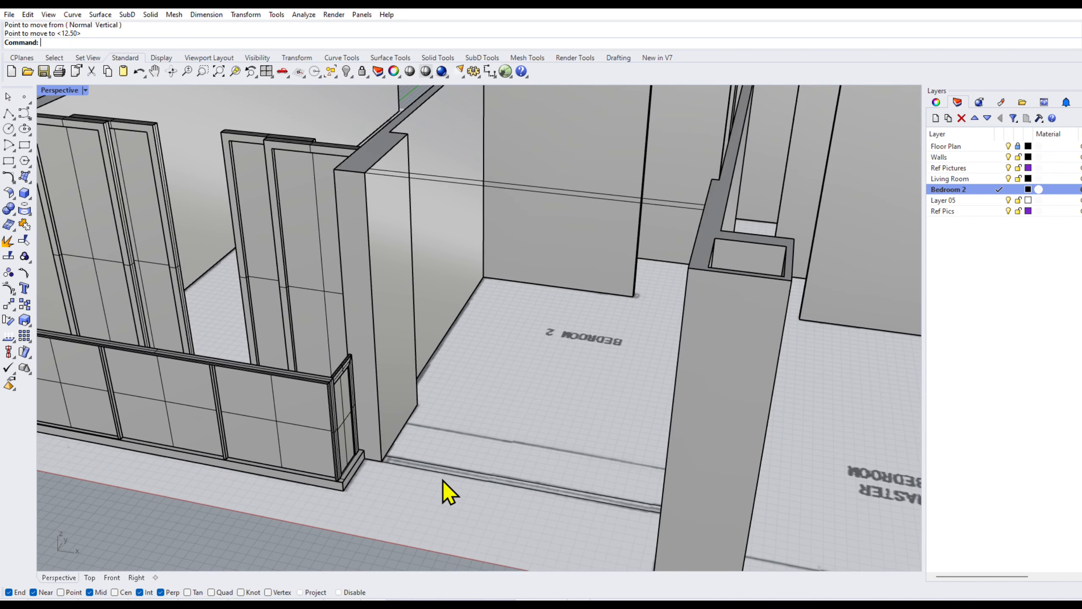
- Extrude the raised window outline straight down 150 as a solid beam between Bedroom 2's walls
right_drag(447, 491, 572, 384)
click(573, 196)
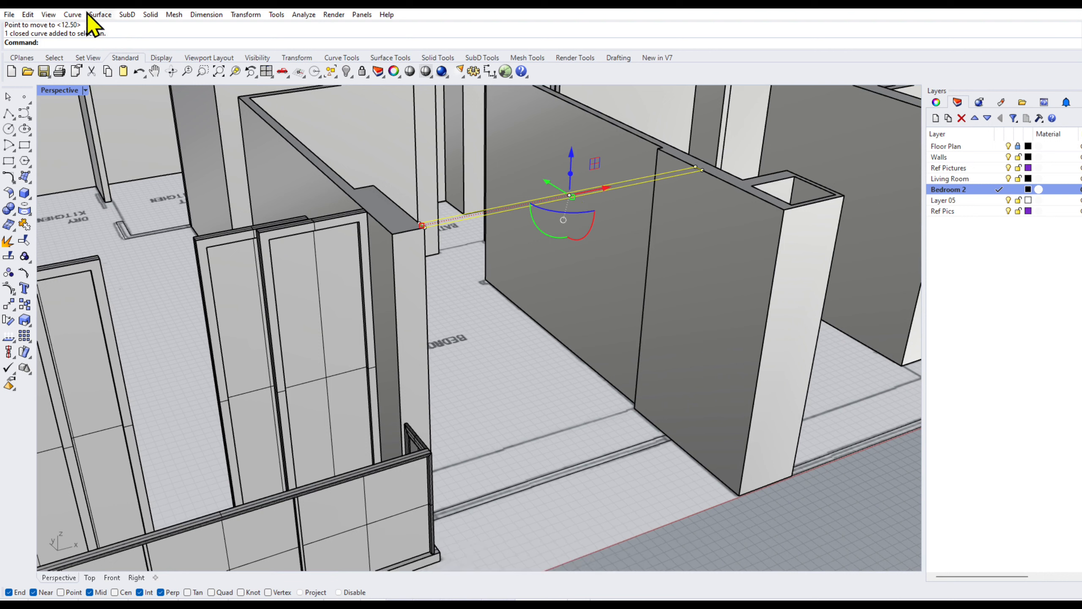
click(150, 14)
mouse_move(205, 219)
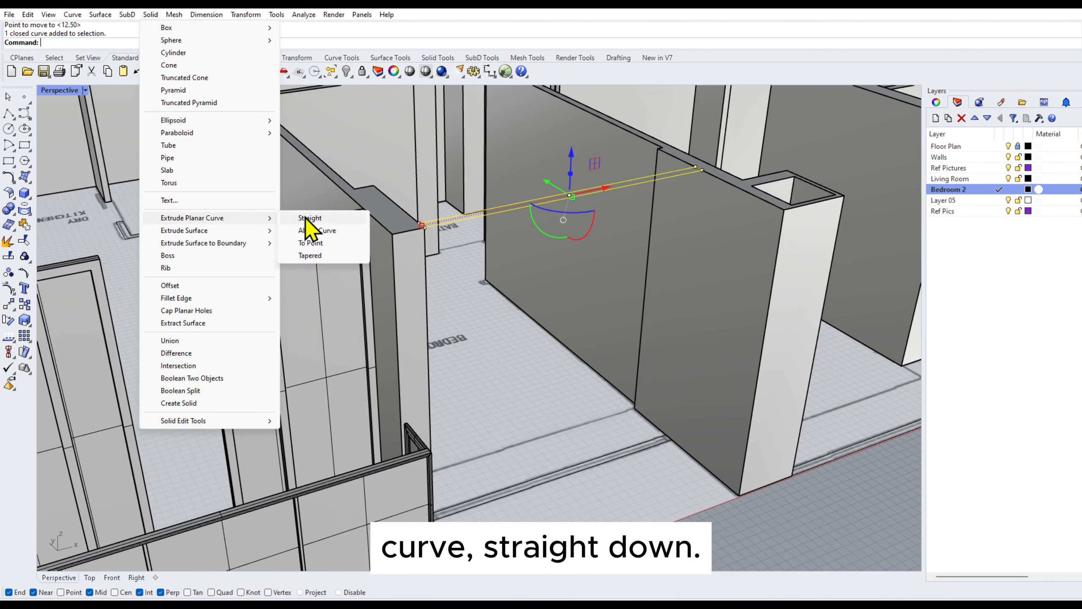
click(304, 218)
text(150)
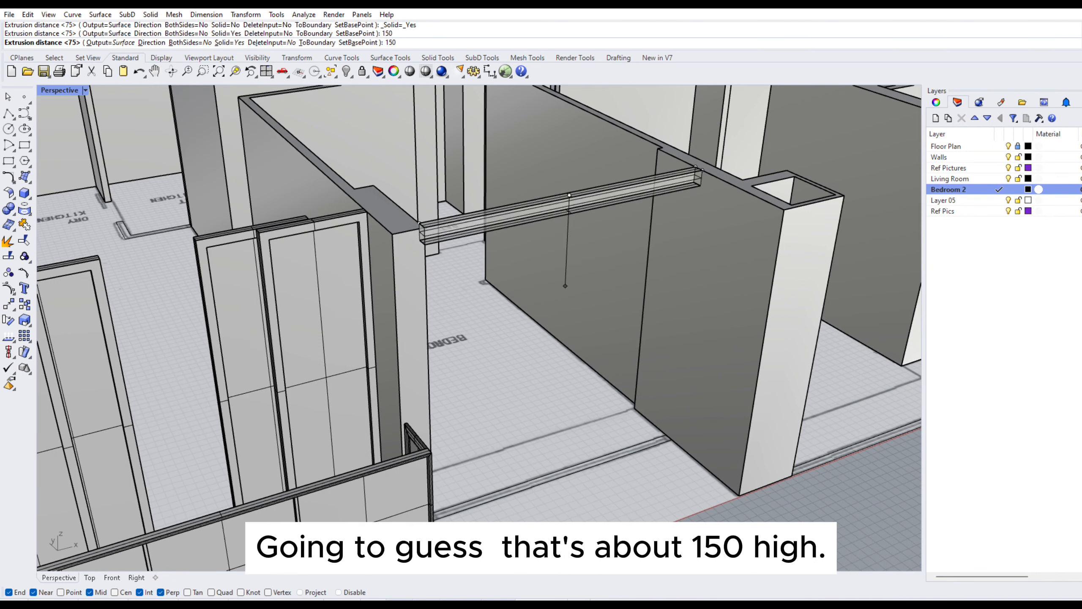
key(Return)
- Extrude the window outline on Bedroom 2's floor straight up as a solid to the underside of the beam
right_drag(634, 508, 527, 443)
click(150, 14)
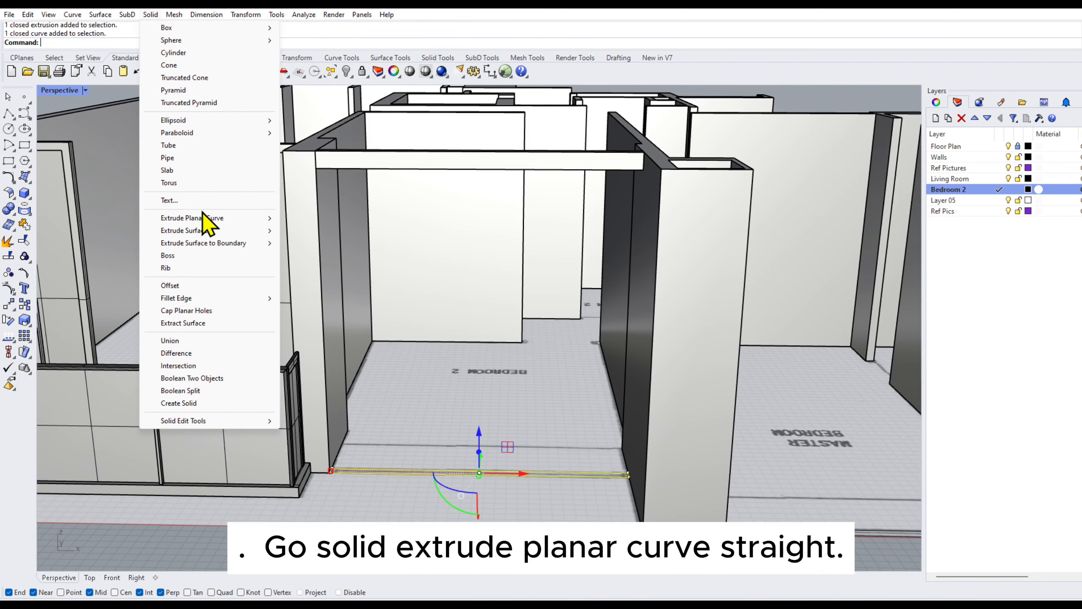
mouse_move(205, 217)
click(310, 218)
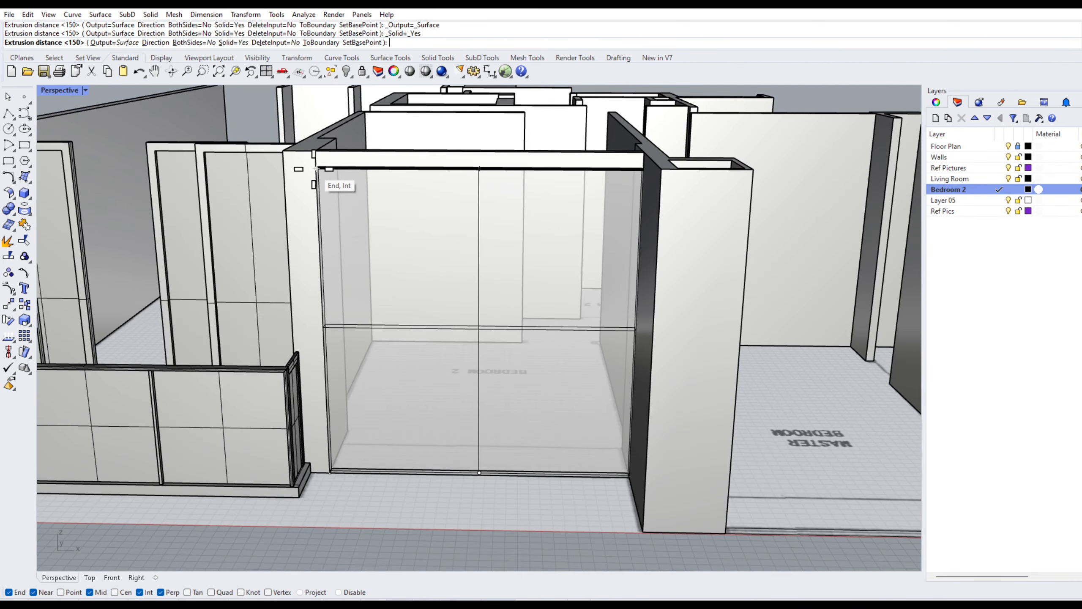
click(329, 169)
click(495, 305)
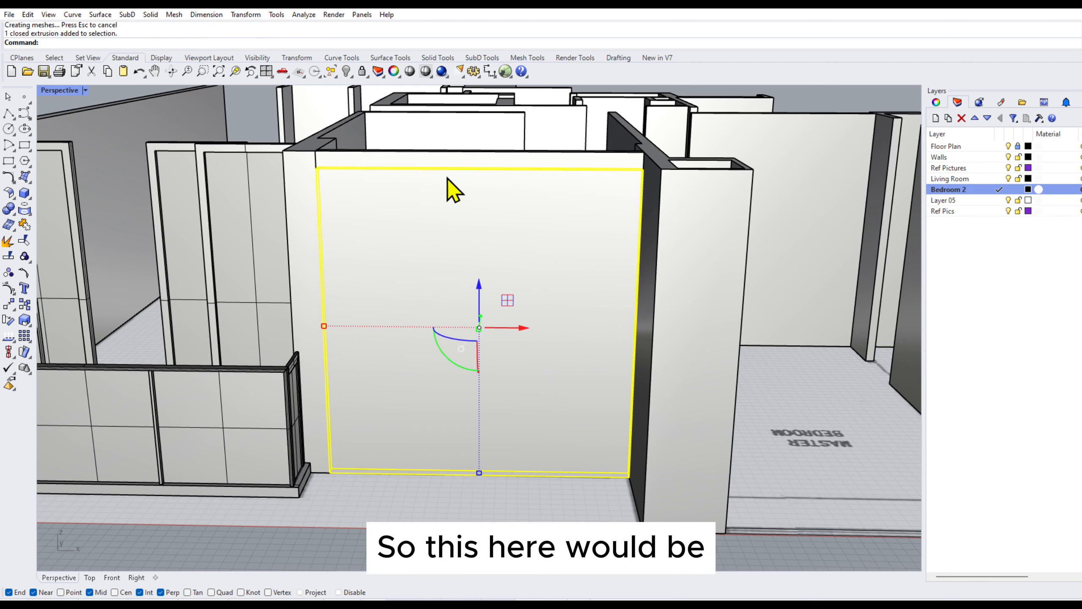
- Lock the Walls and Living Room layers
right_drag(450, 188, 480, 444)
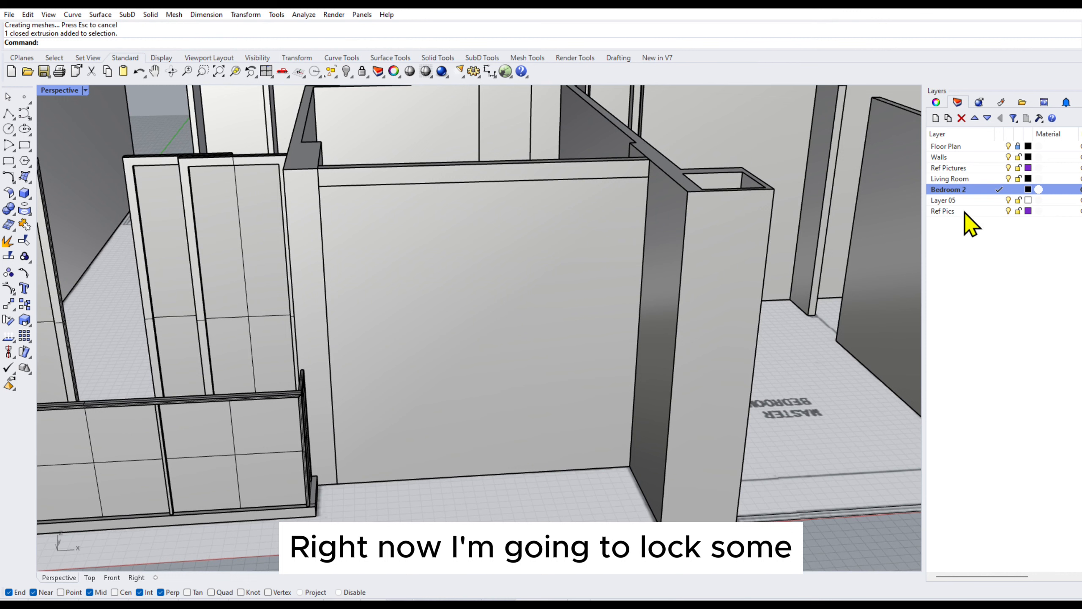
click(1019, 157)
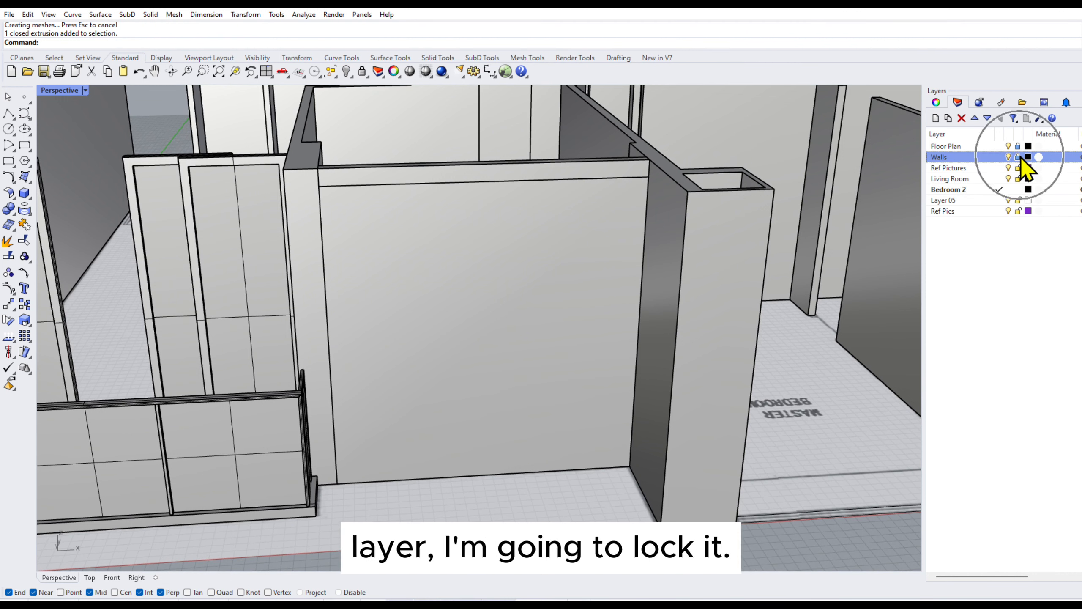
click(1018, 179)
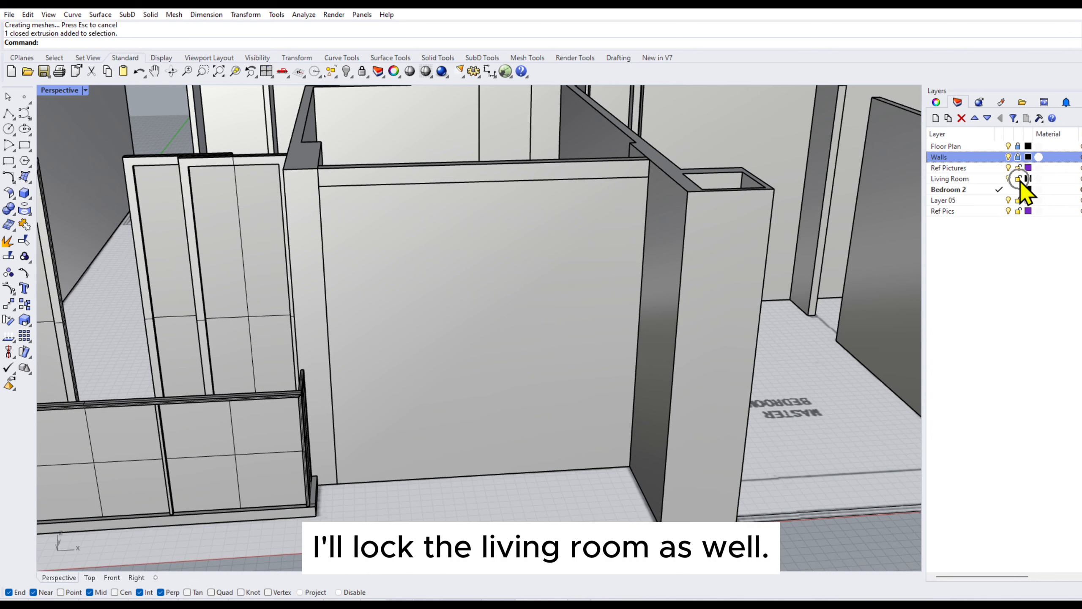
- Check whether Bedroom 2's beam, the window block and the surrounding walls can still be selected
click(555, 324)
click(528, 172)
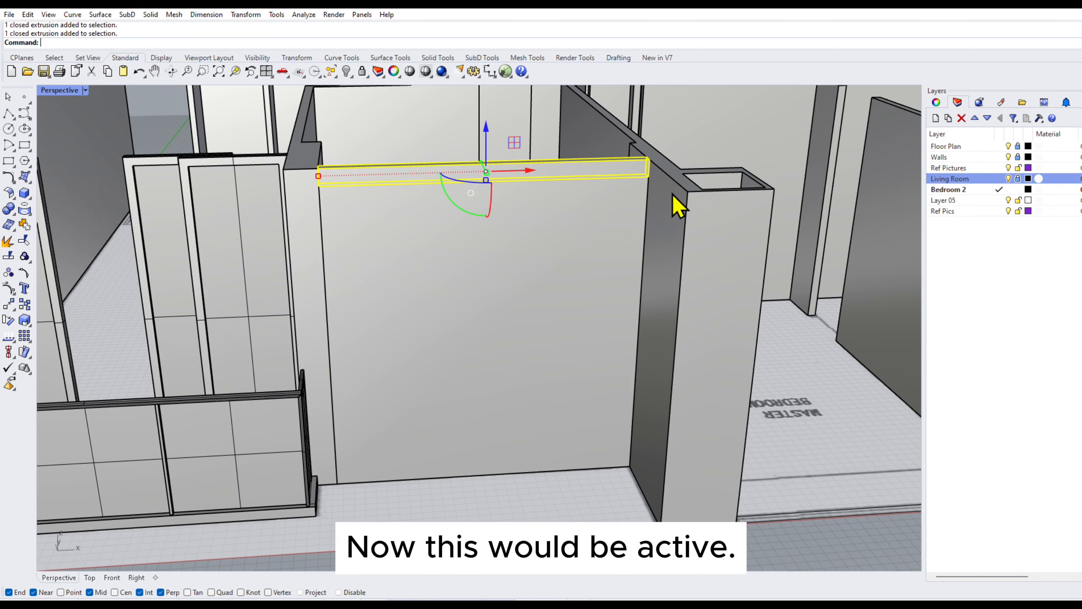
click(686, 240)
click(701, 202)
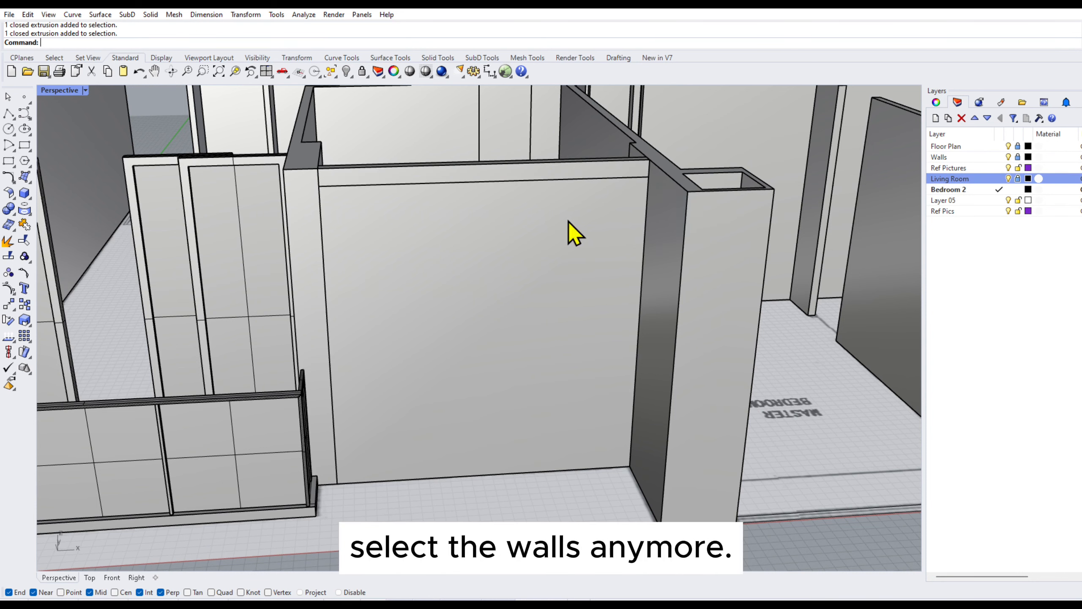
click(345, 215)
click(367, 176)
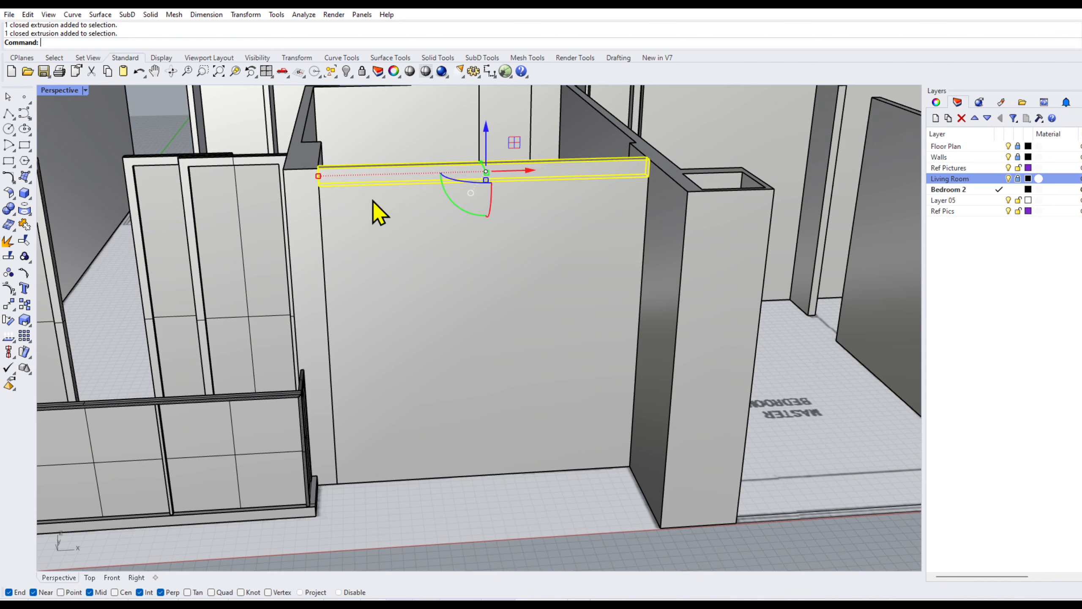
right_drag(453, 297, 447, 269)
key(Escape)
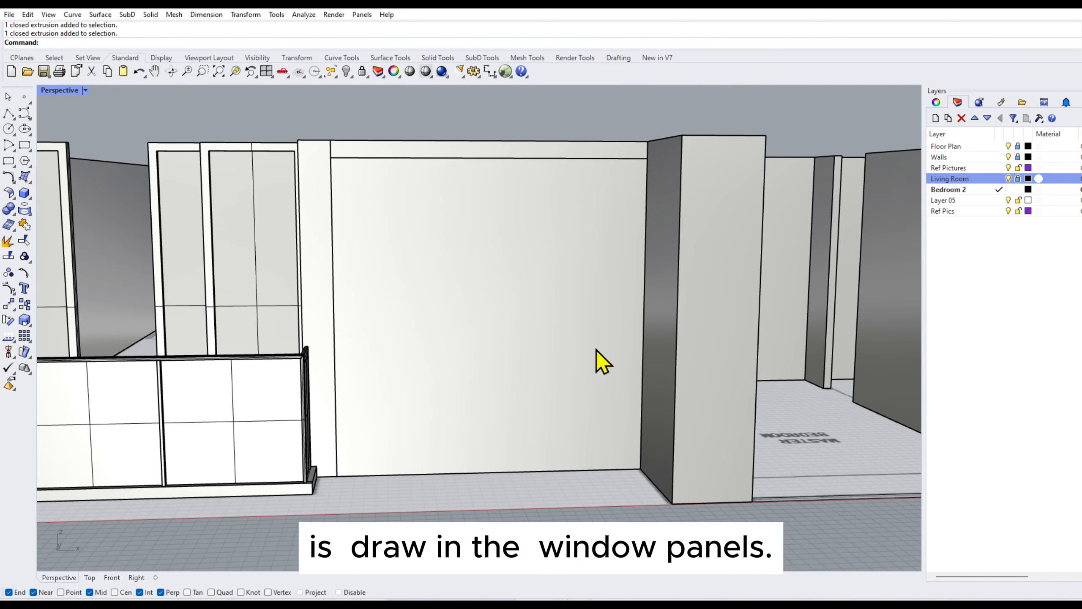
- Return to the four-viewport layout and set the Front view, framed on Bedroom 2's window block, to Shaded display
double_click(55, 92)
scroll(315, 425, down, 4)
right_drag(315, 424, 220, 537)
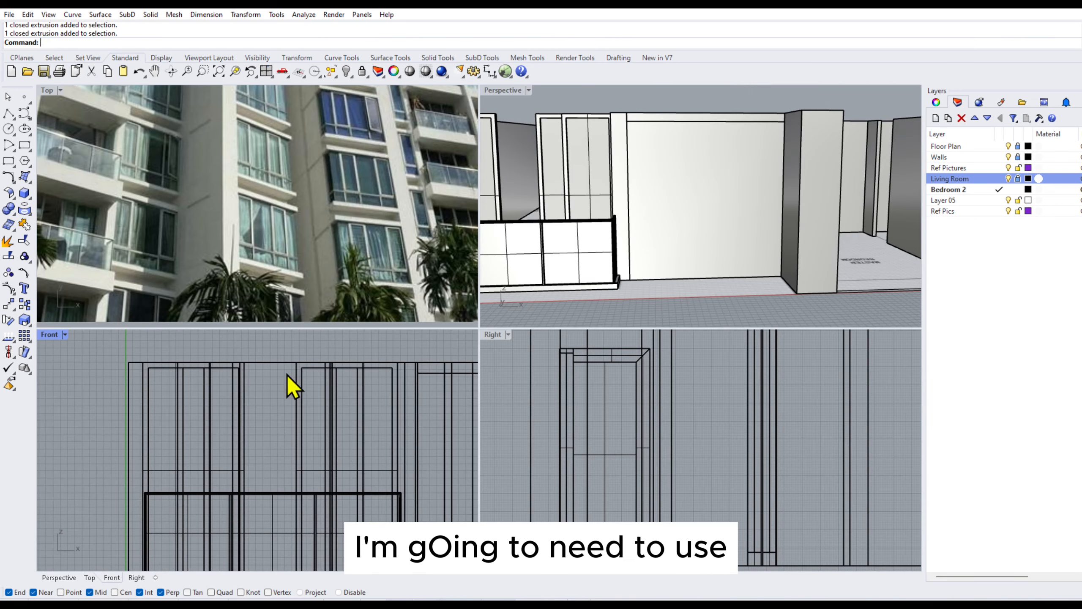
right_drag(325, 455, 310, 434)
right_drag(438, 386, 210, 385)
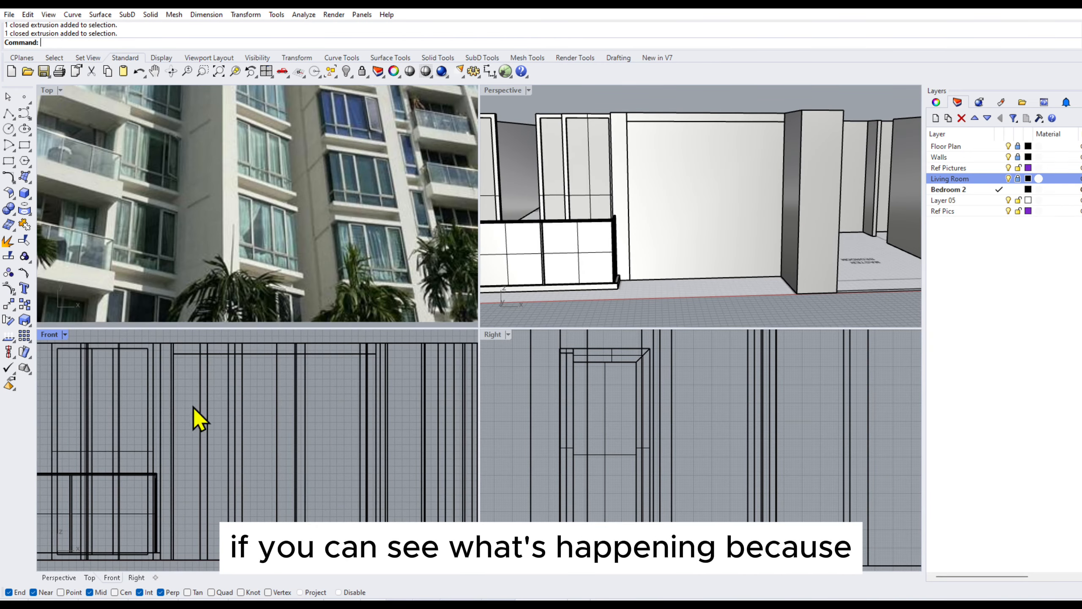
click(65, 335)
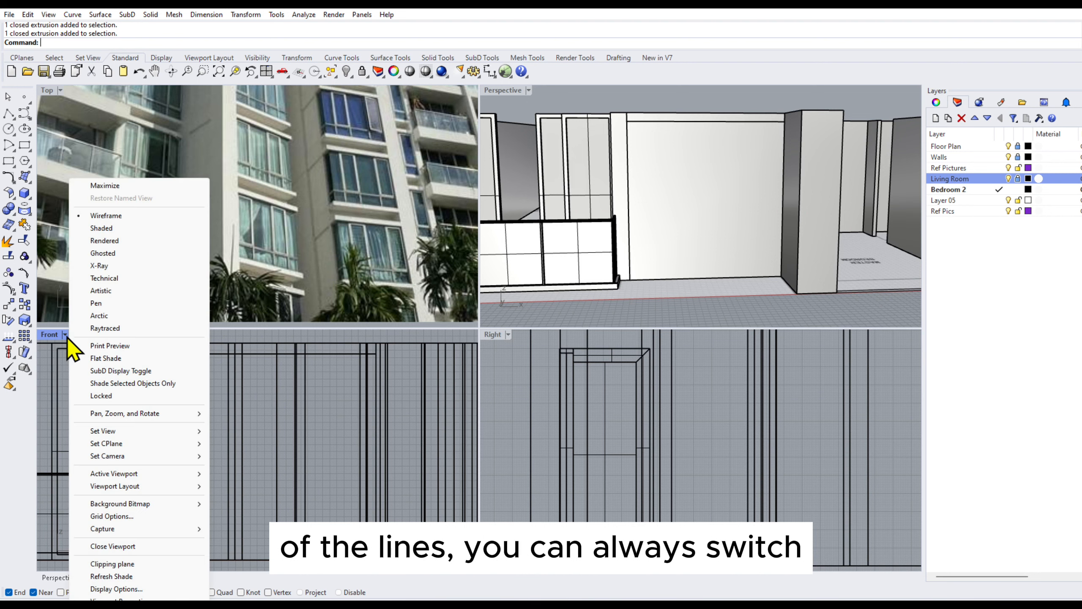
click(136, 227)
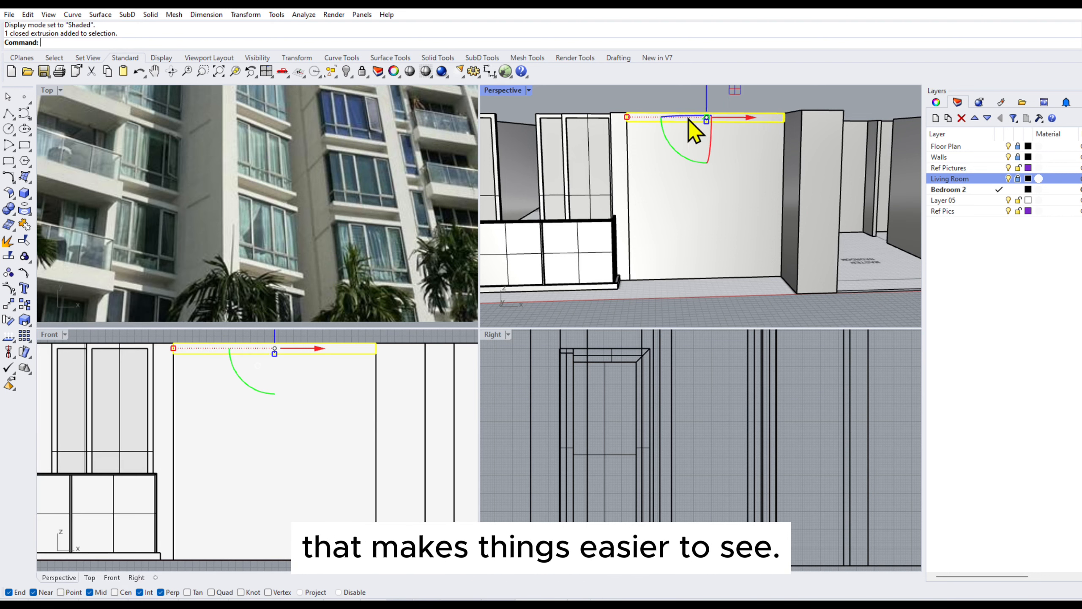
- Offset the bottom front edge of Bedroom 2's window block upward by 600 to mark the lower panel
click(657, 162)
key(Delete)
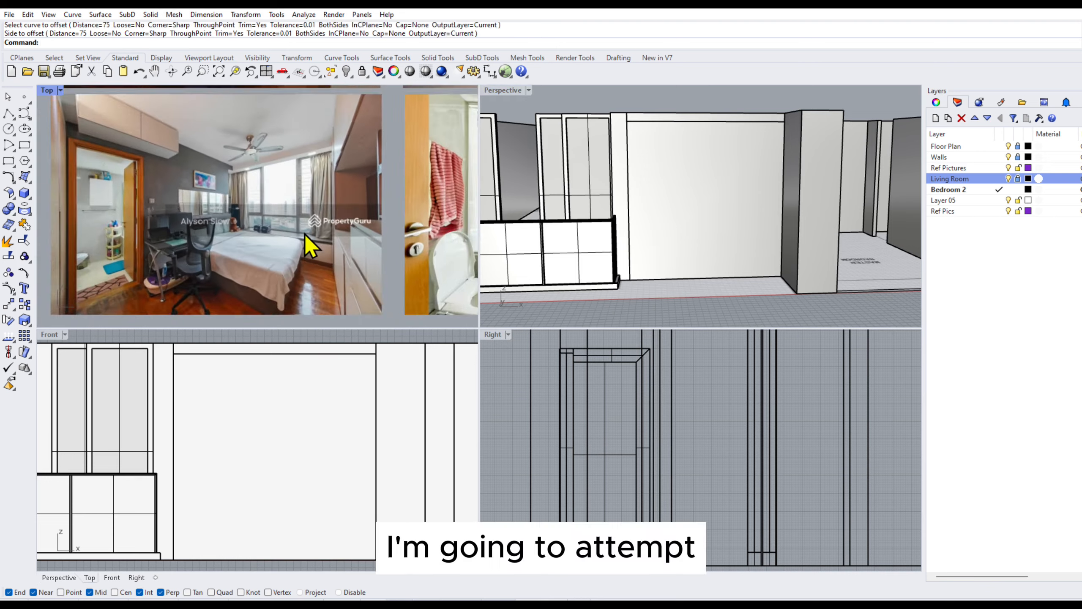
scroll(311, 247, up, 4)
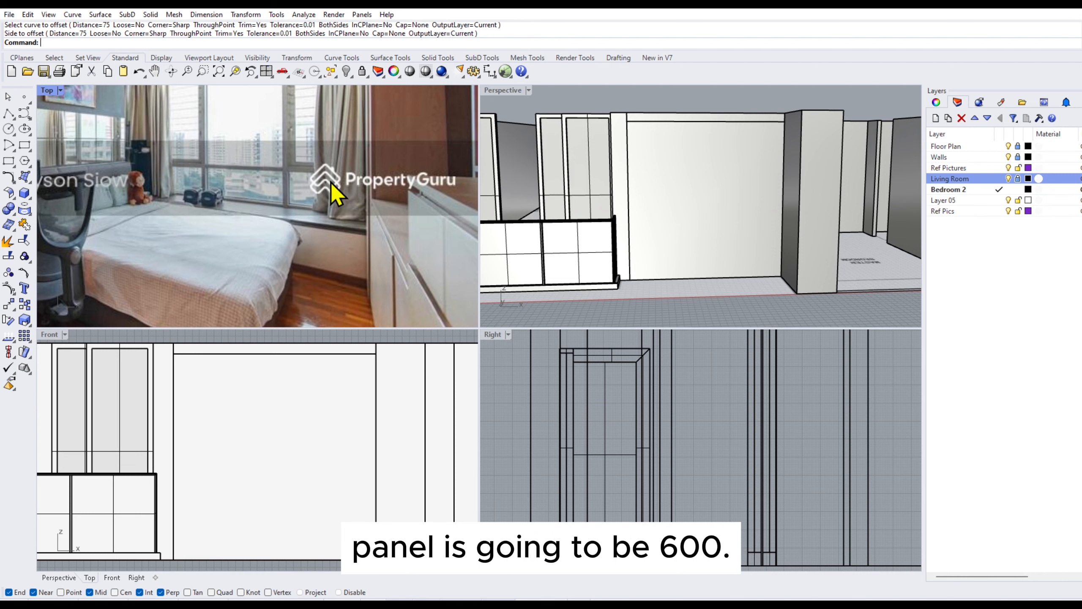
click(692, 298)
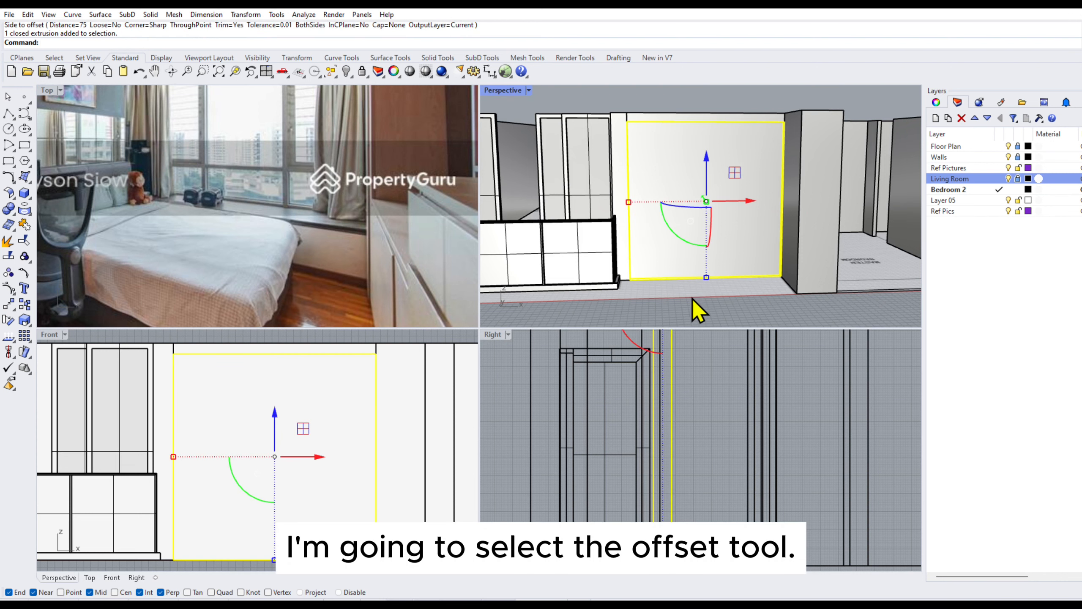
key(Return)
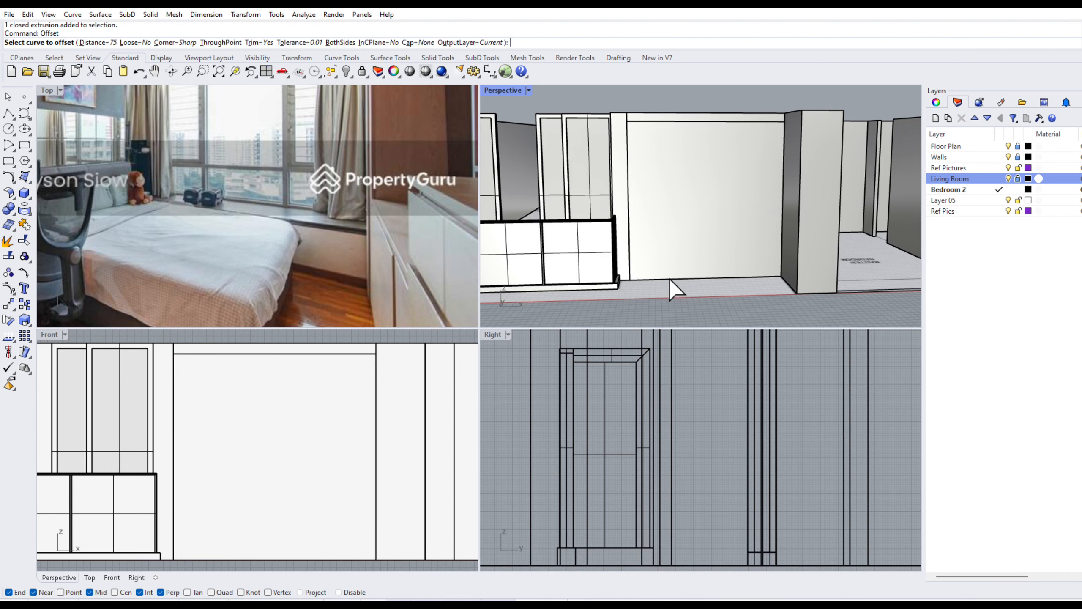
click(687, 277)
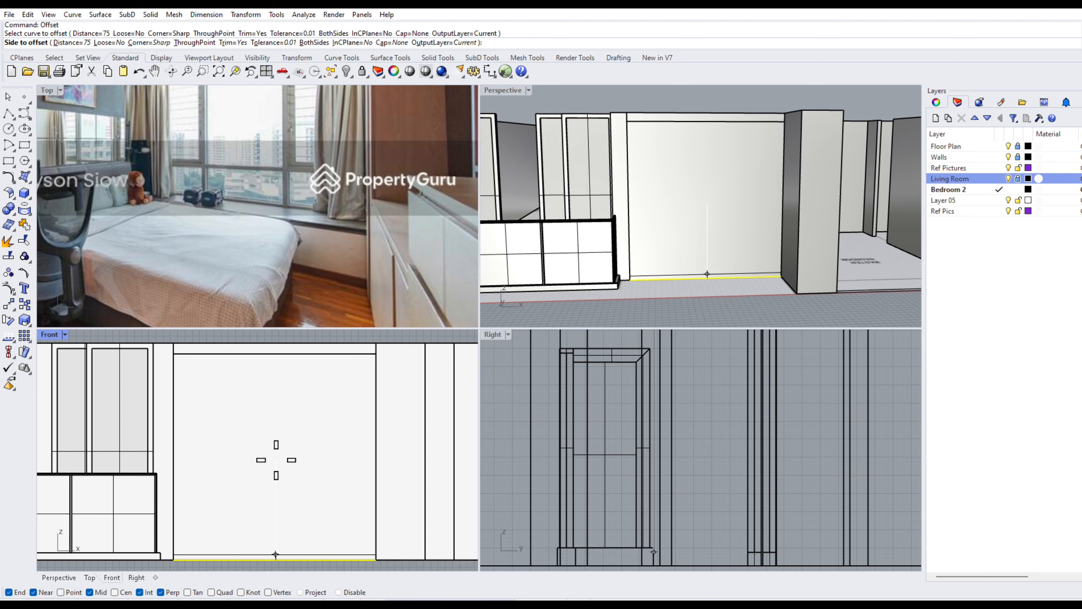
text(600)
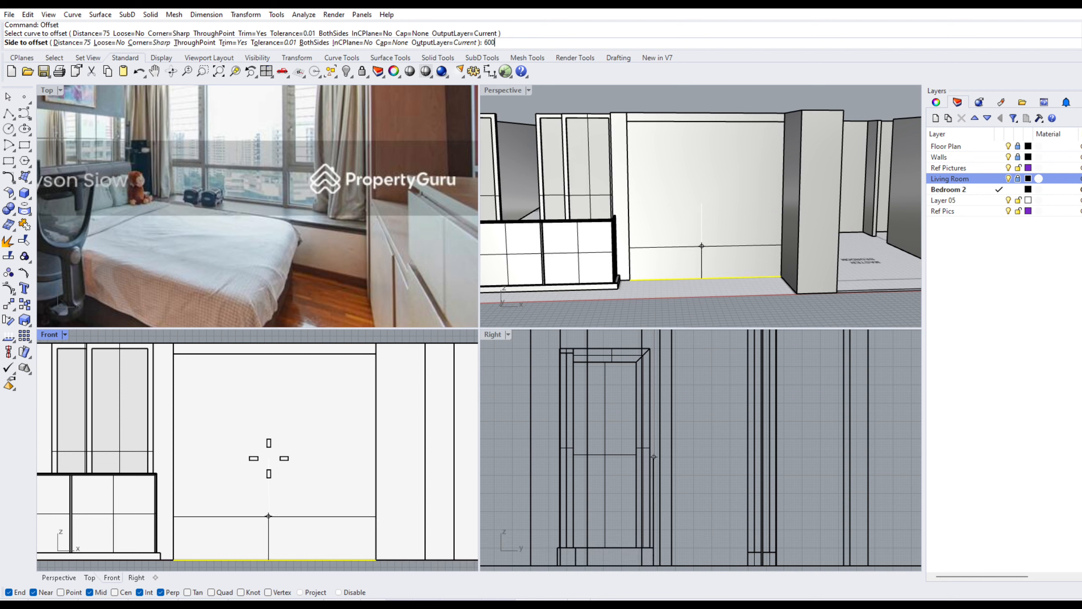
key(Return)
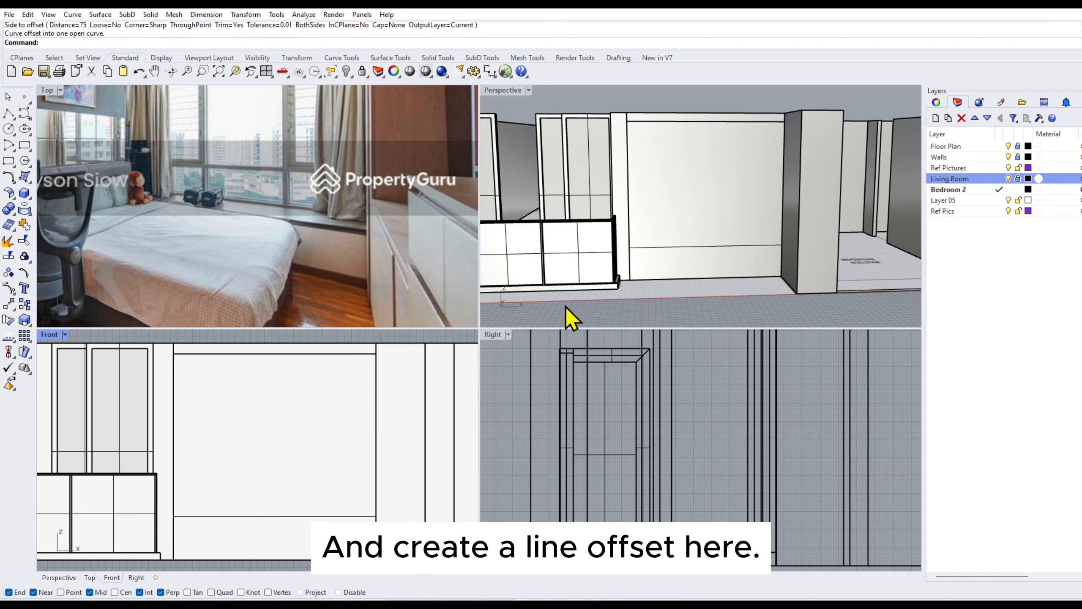
- Add a linear dimension for the window block's width along its bottom edge, placed on the ground in front
right_click(655, 305)
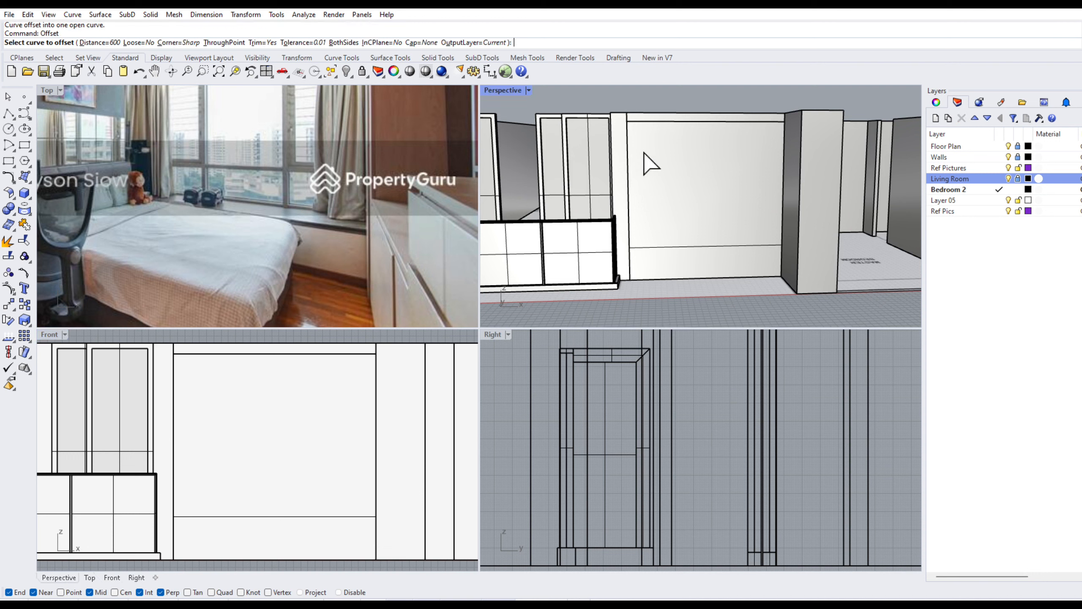
right_drag(710, 211, 660, 246)
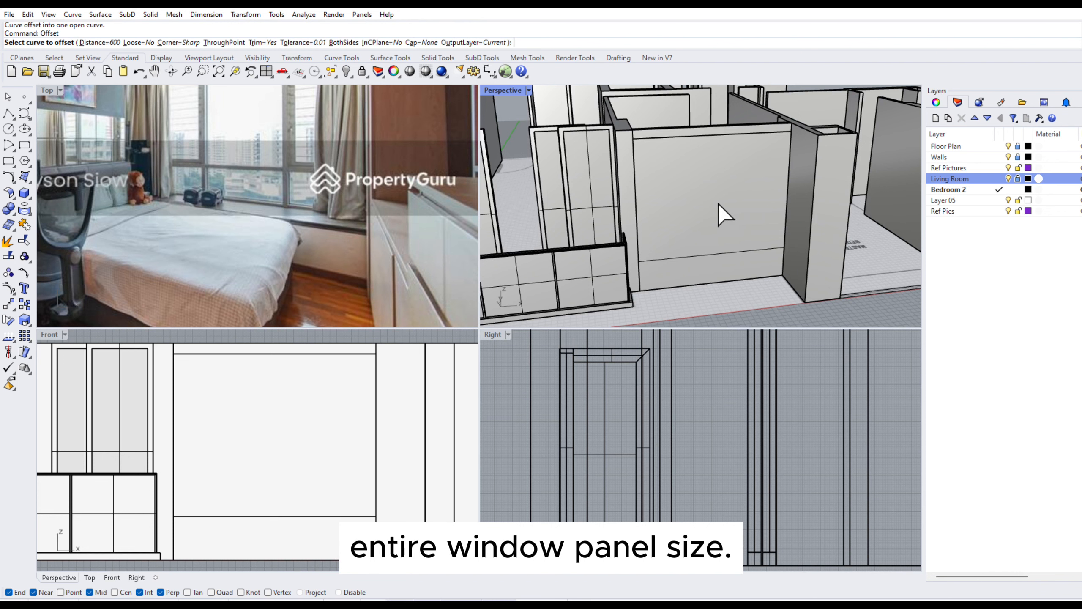
click(491, 71)
click(647, 290)
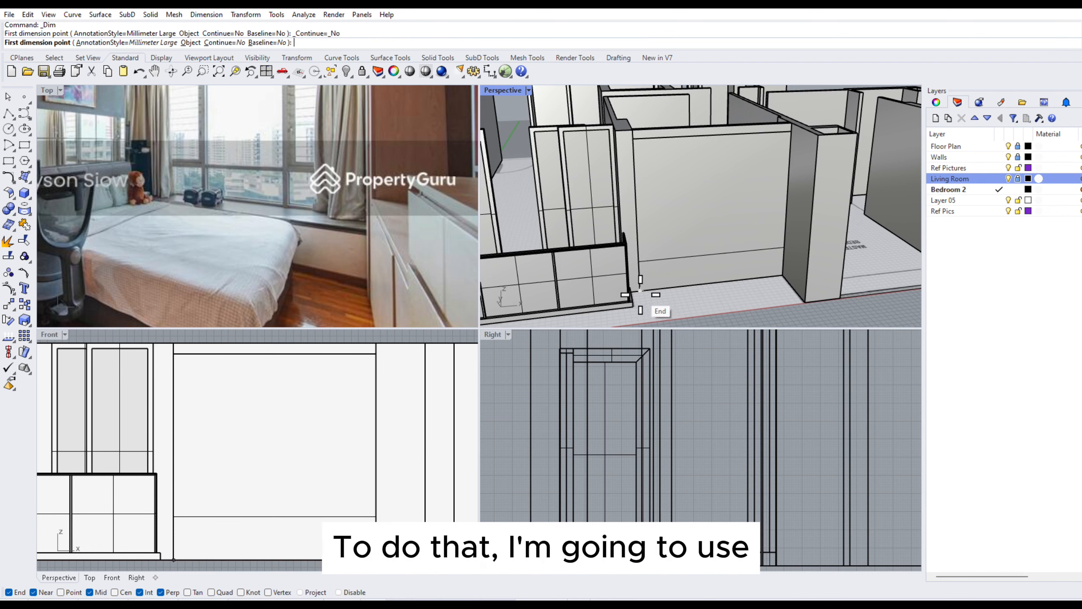
click(781, 275)
scroll(781, 274, down, 3)
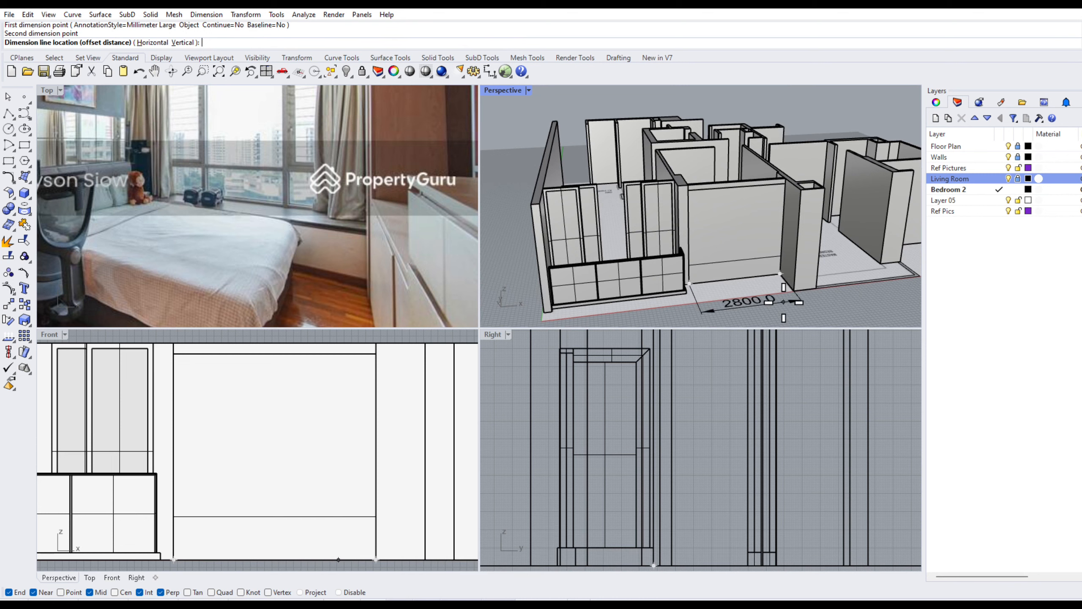
click(735, 318)
- Examine the window's width dimension and the facade reference photo for the proportions of the window's side panels
scroll(757, 320, up, 5)
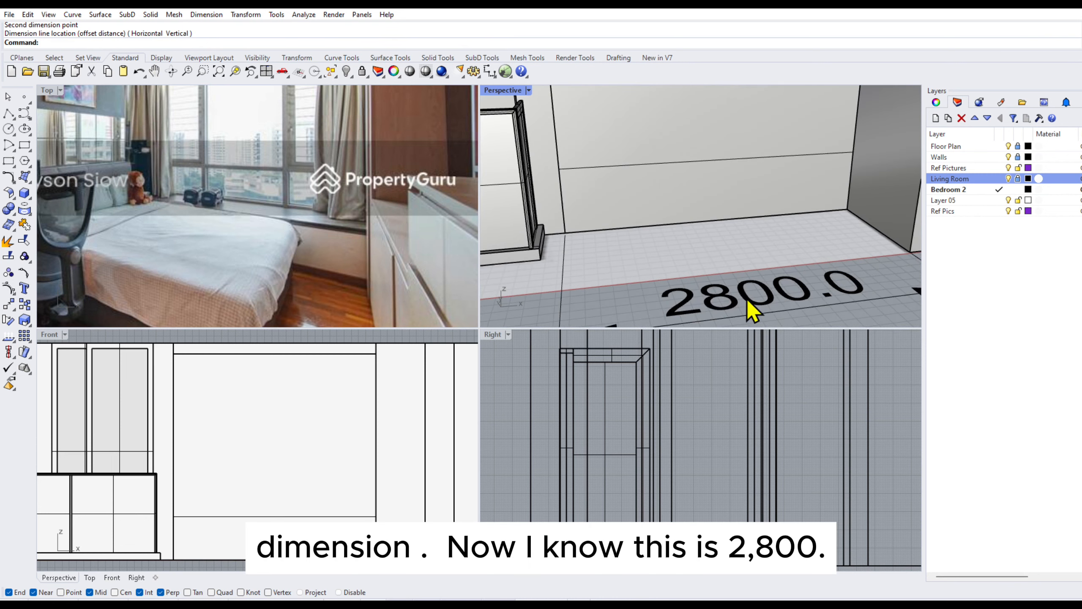
scroll(754, 307, down, 3)
scroll(735, 300, down, 3)
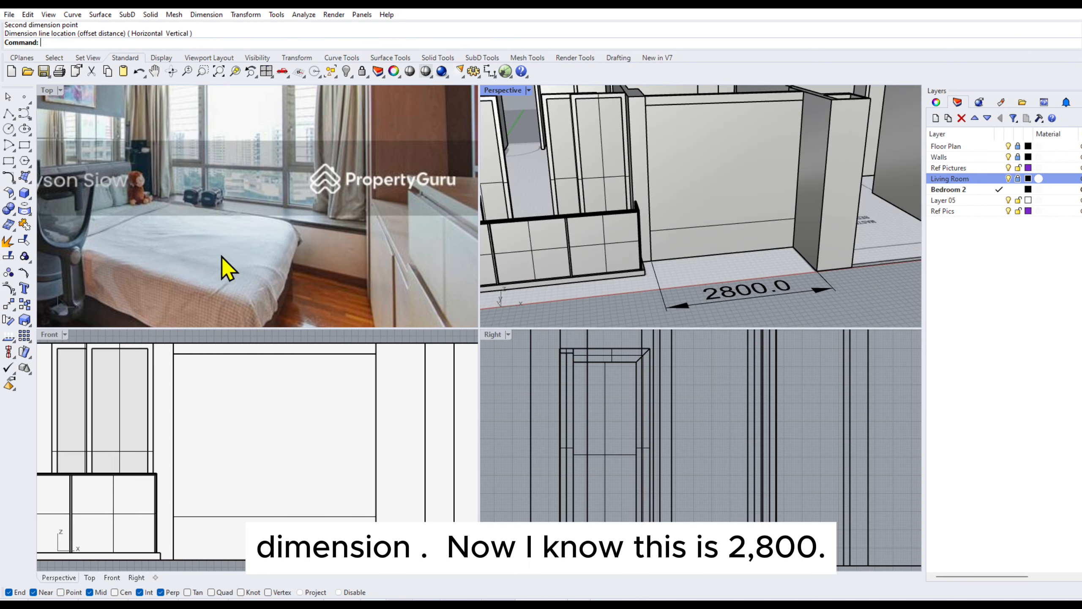
scroll(238, 221, down, 7)
scroll(310, 220, down, 8)
right_drag(128, 224, 296, 302)
scroll(226, 254, up, 3)
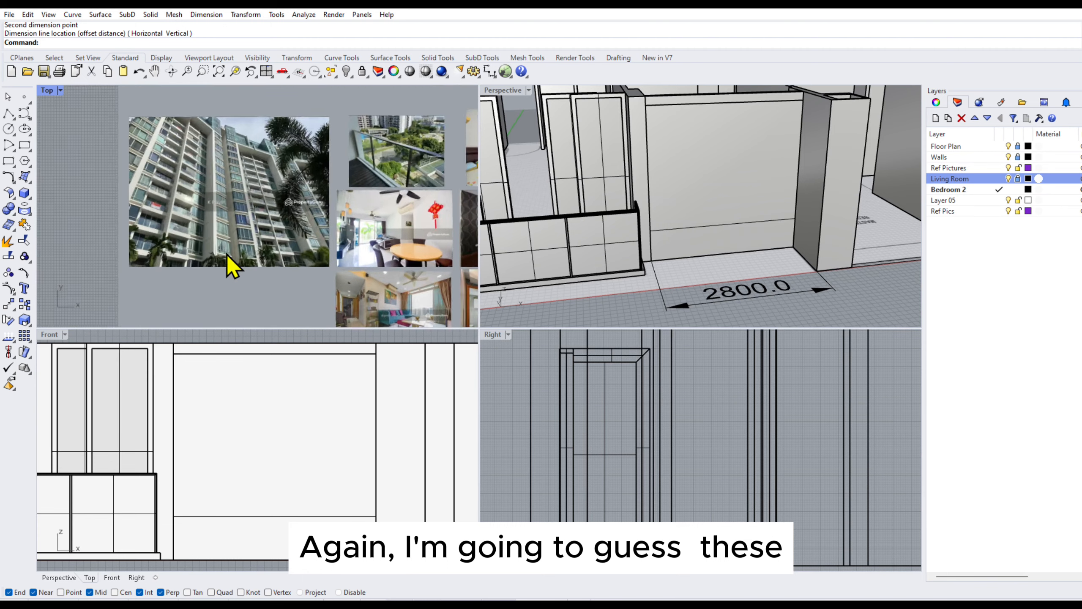
scroll(227, 254, up, 5)
scroll(241, 231, up, 4)
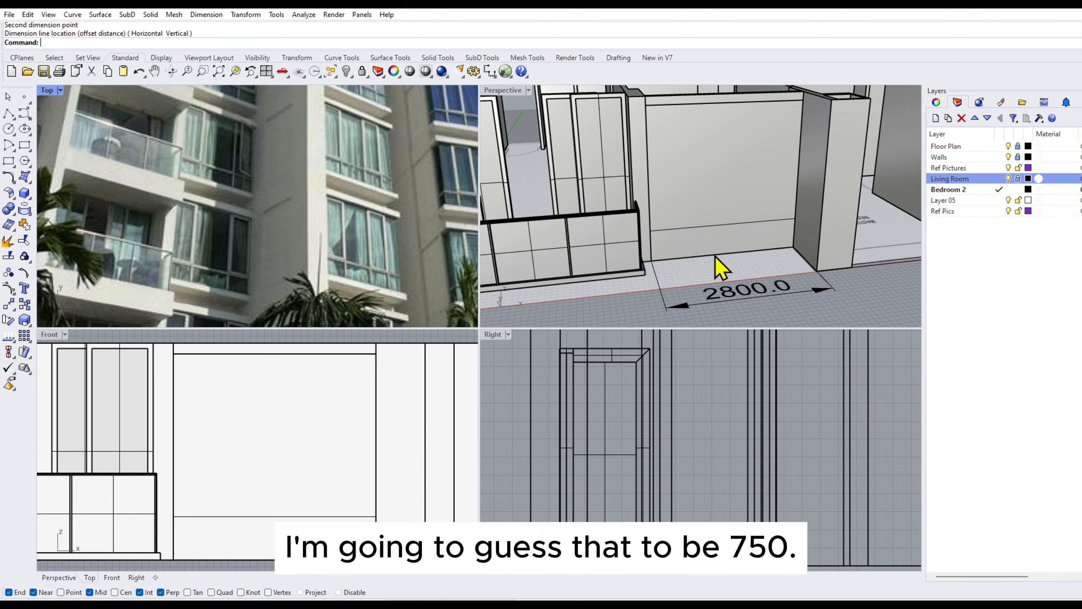
- Offset both vertical front edges of Bedroom 2's window block inward by 750 to mark the side panels
text(Offset)
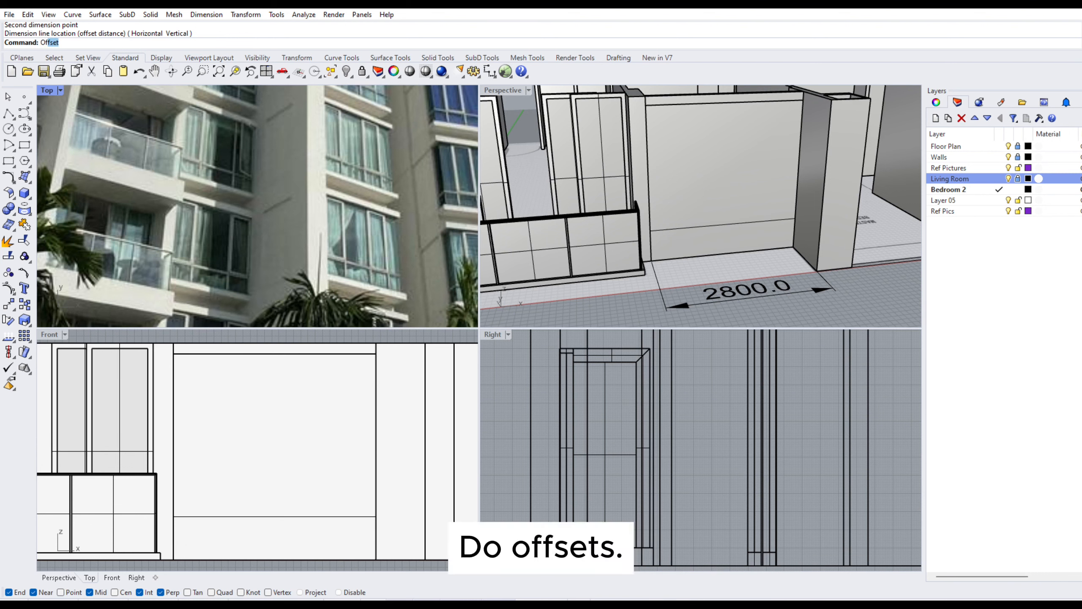
key(Return)
click(649, 188)
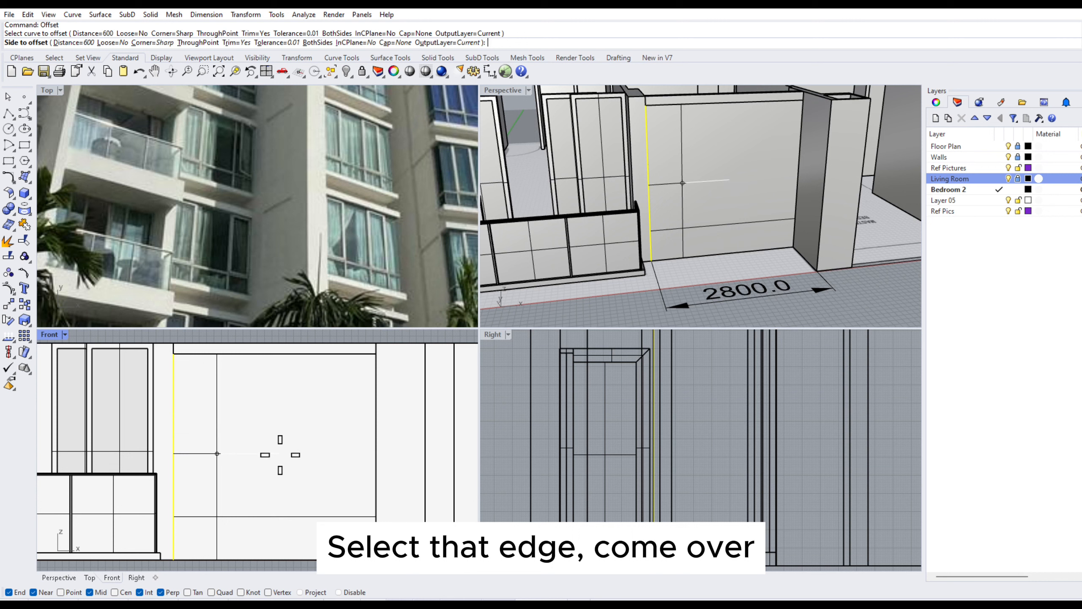
text(750)
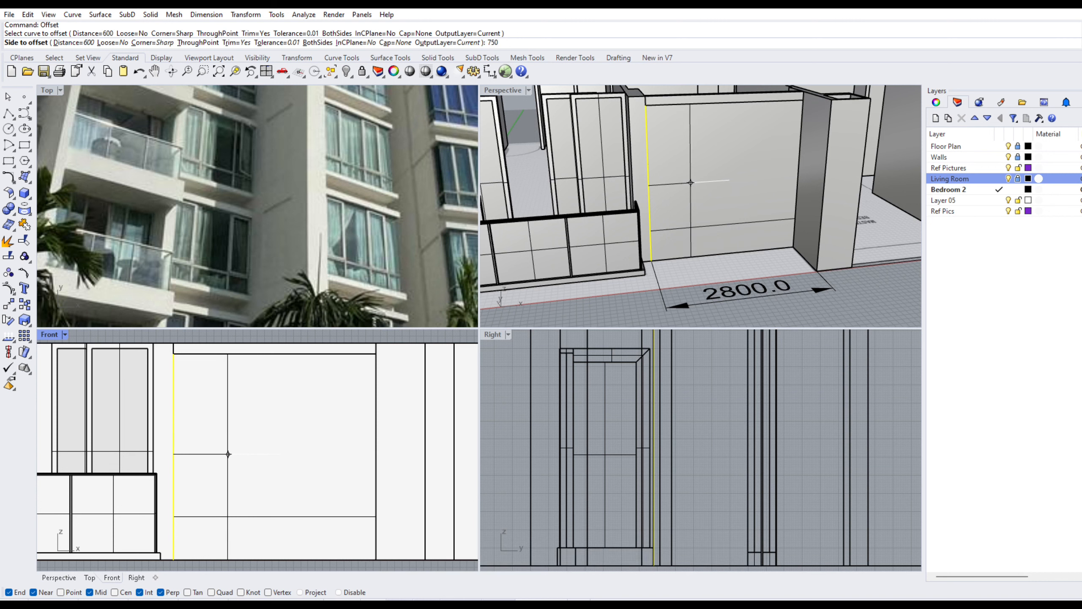
key(Return)
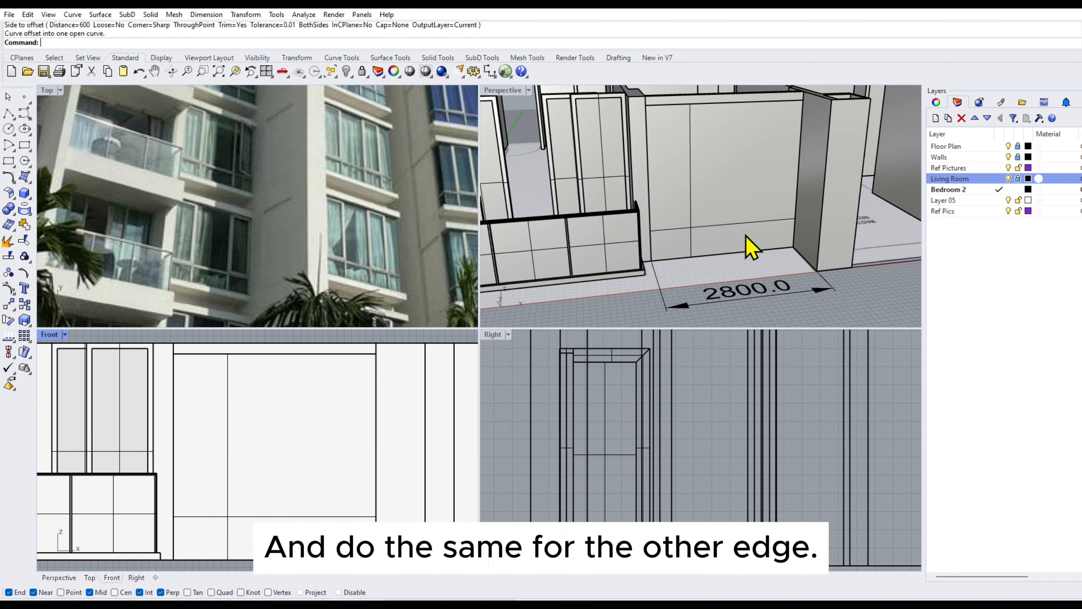
right_click(772, 183)
click(799, 165)
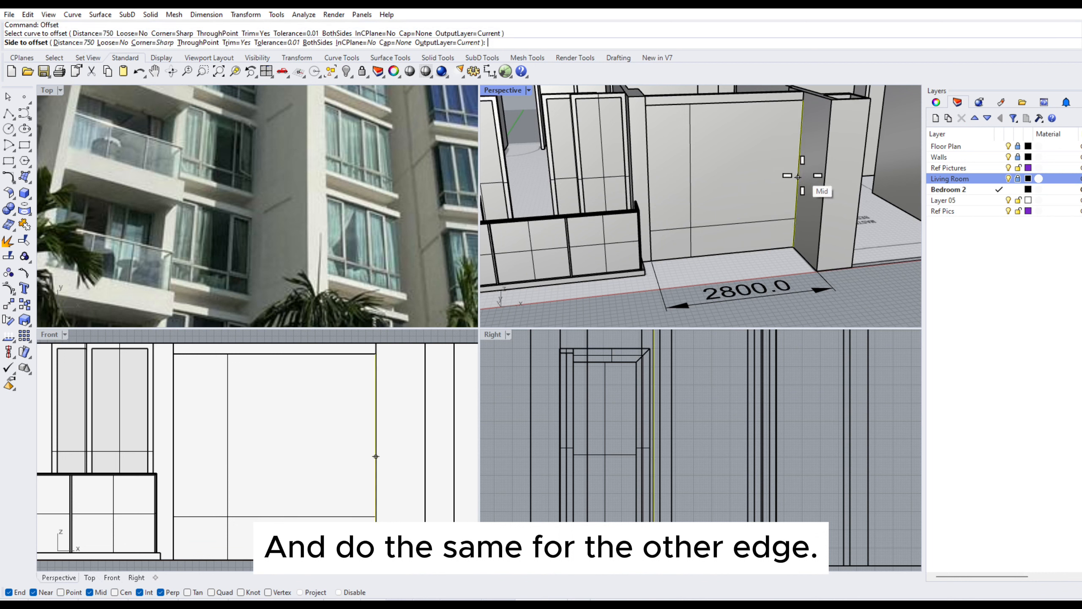
click(321, 460)
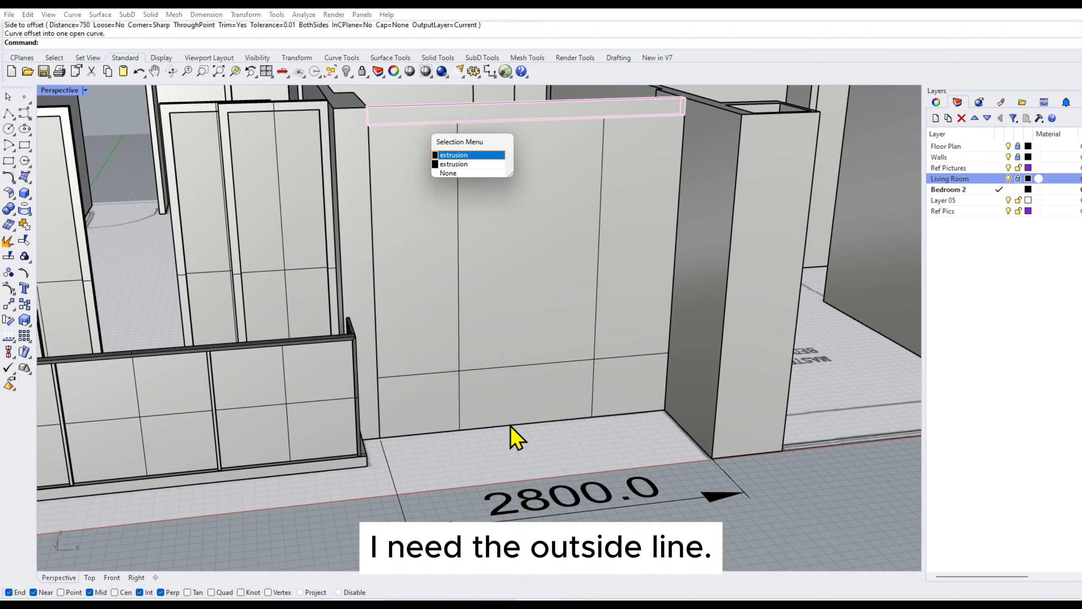
- Duplicate the face border of Bedroom 2's window block front face as the outer frame outline
click(512, 450)
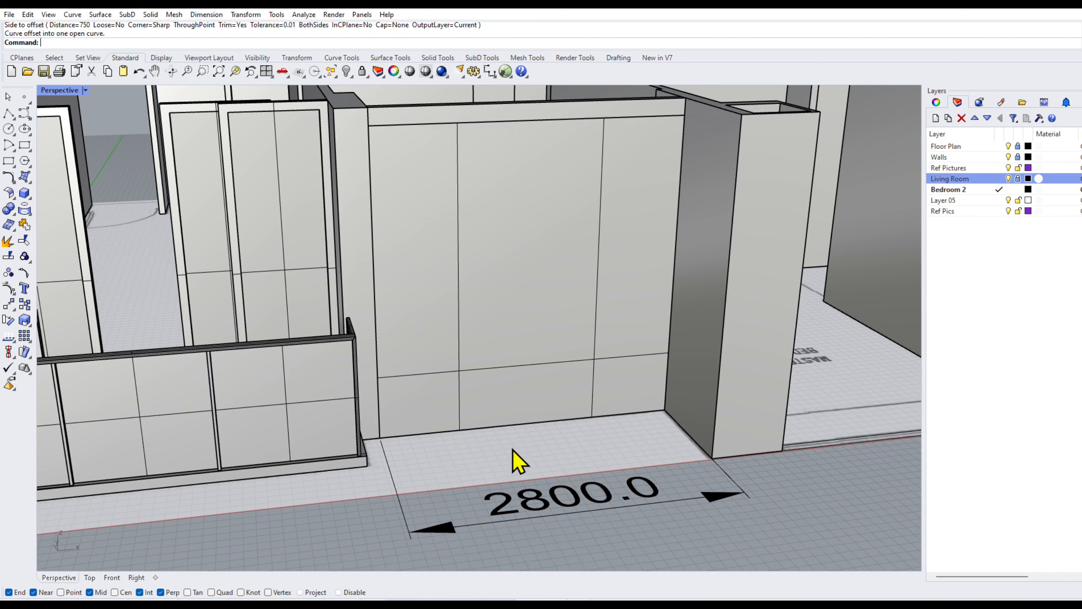
click(77, 16)
mouse_move(152, 393)
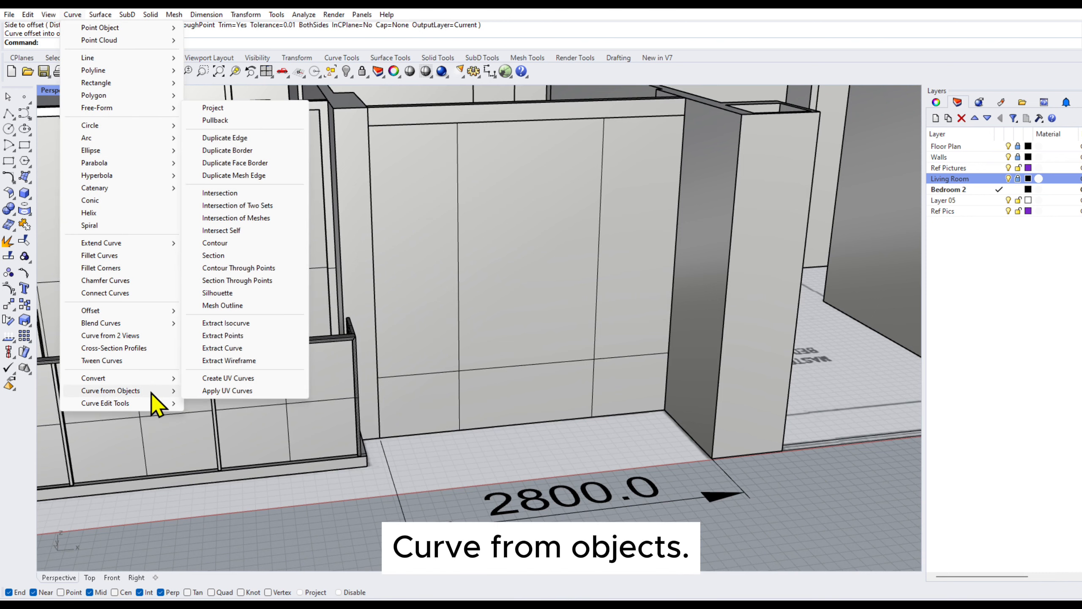
click(282, 164)
click(511, 185)
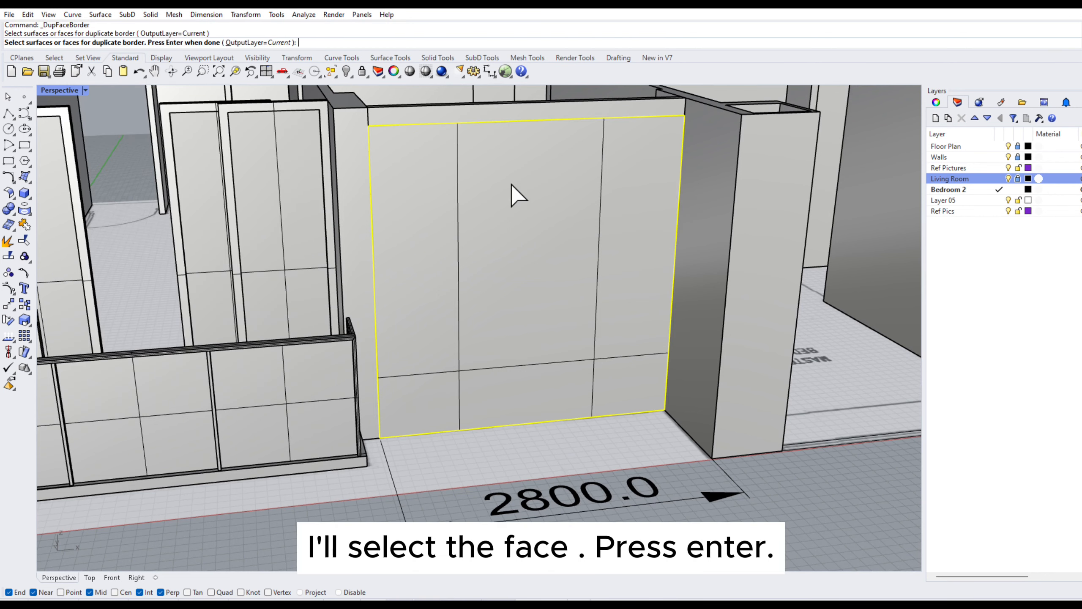
key(Return)
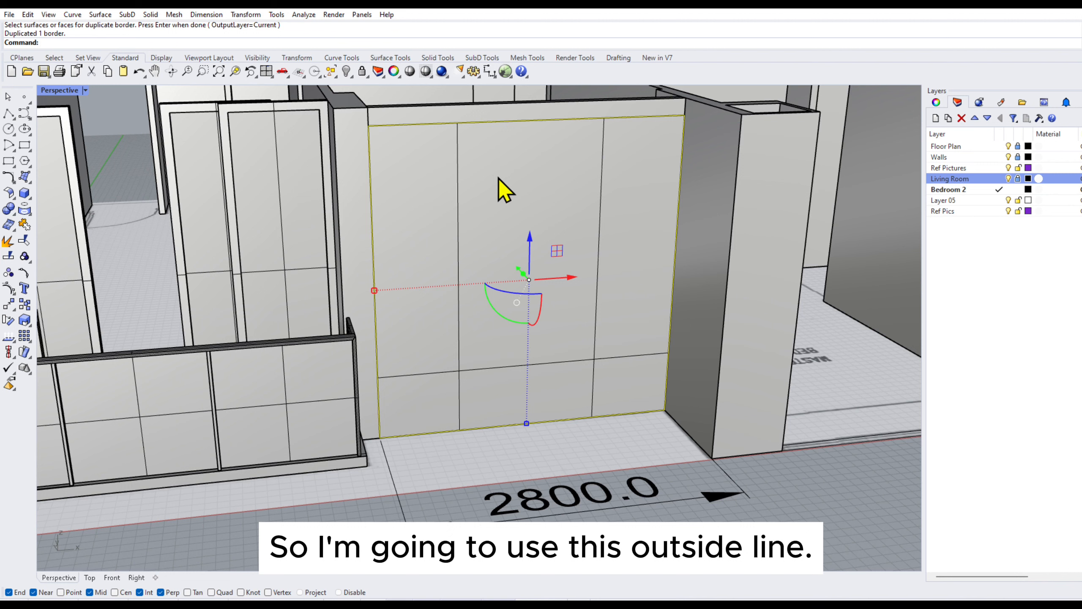
- Offset the duplicated border inward by 70 to form the inner edge of the outer frame
text(off)
key(Return)
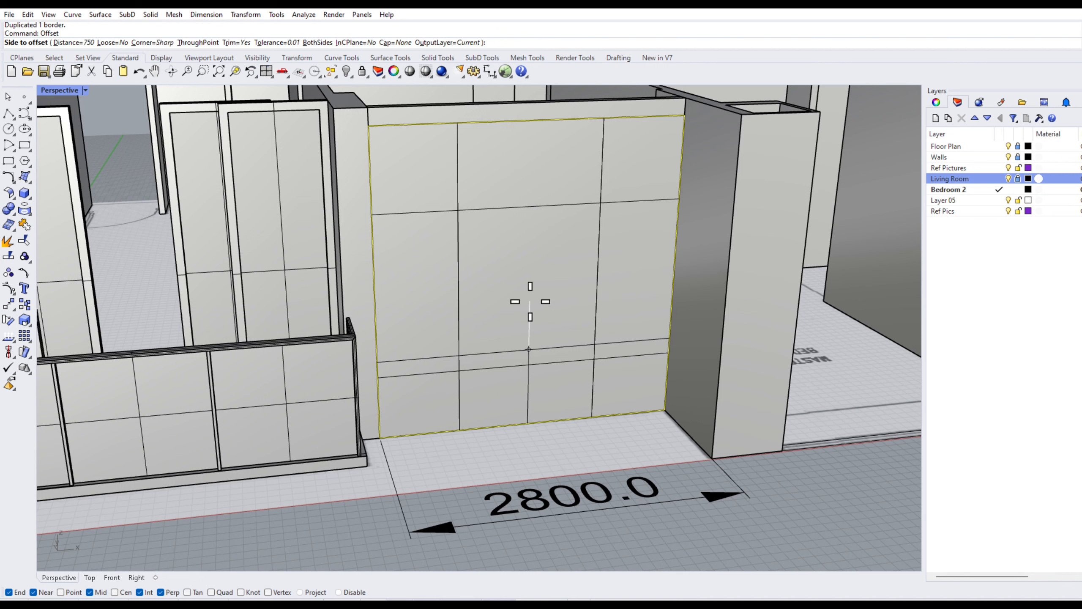
text(70)
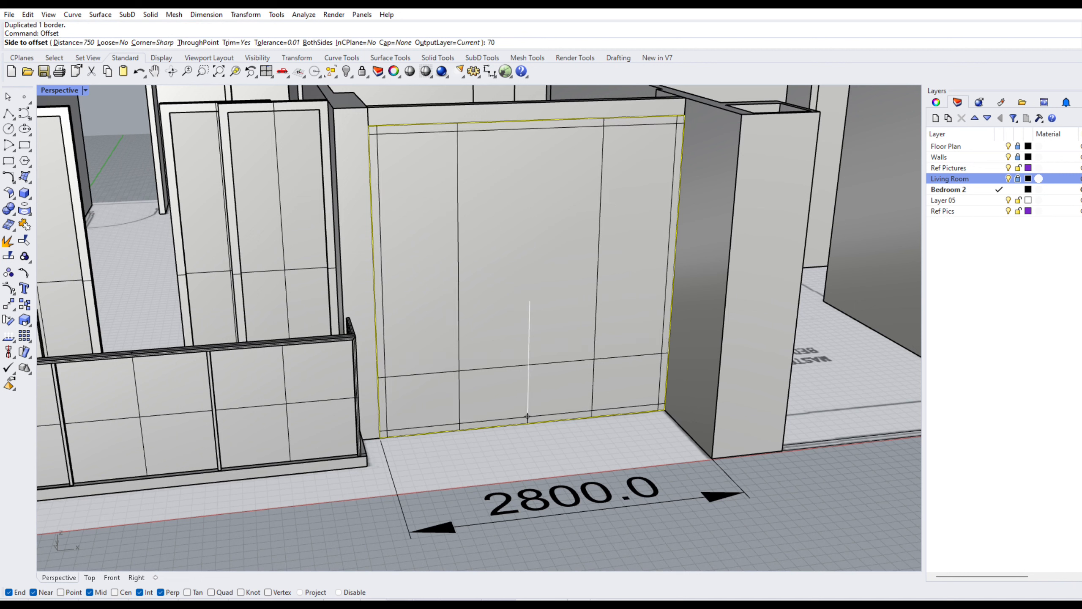
click(522, 286)
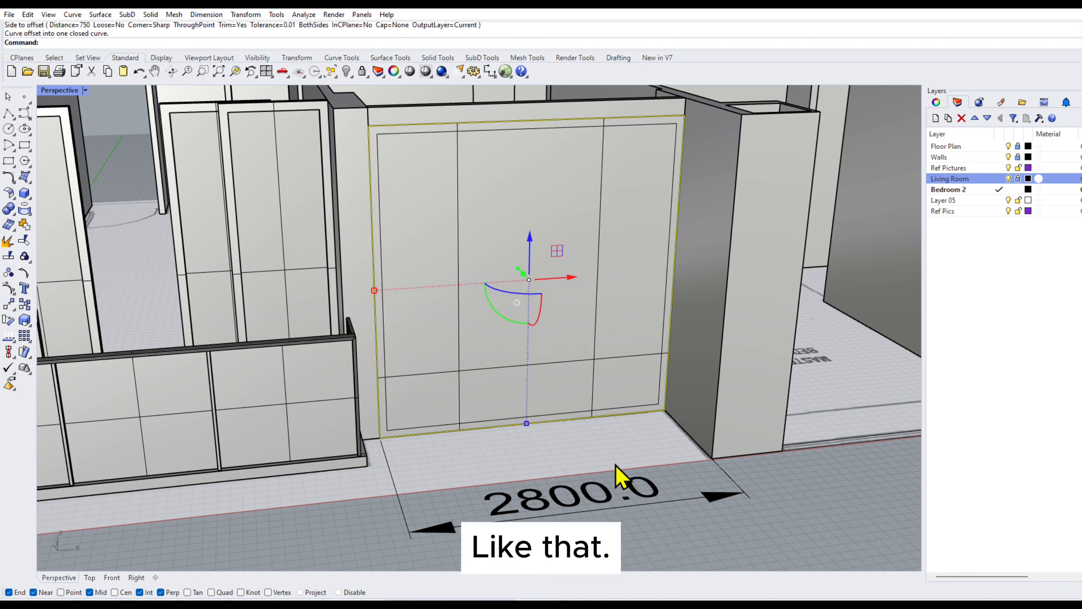
key(Escape)
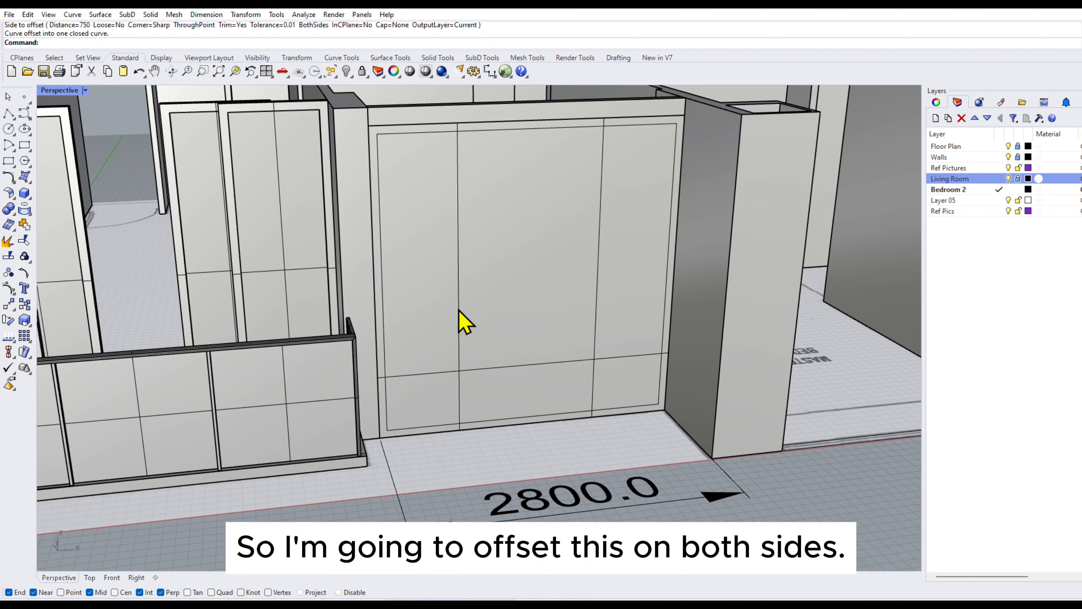
- Offset the left vertical division line by 35 to both sides, picking the sides in the Front view
click(459, 273)
click(502, 294)
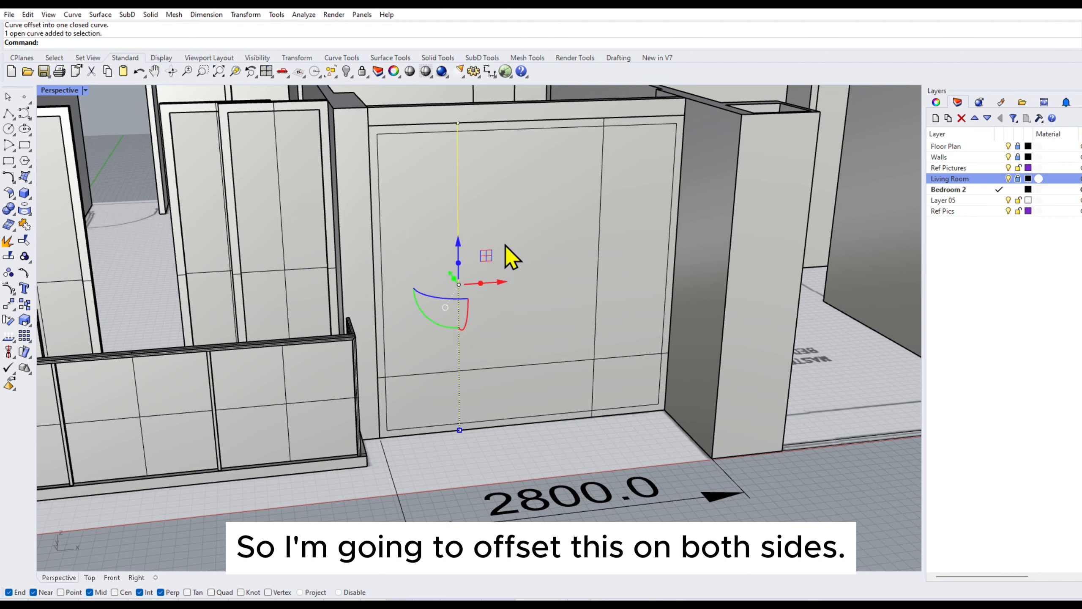
key(Return)
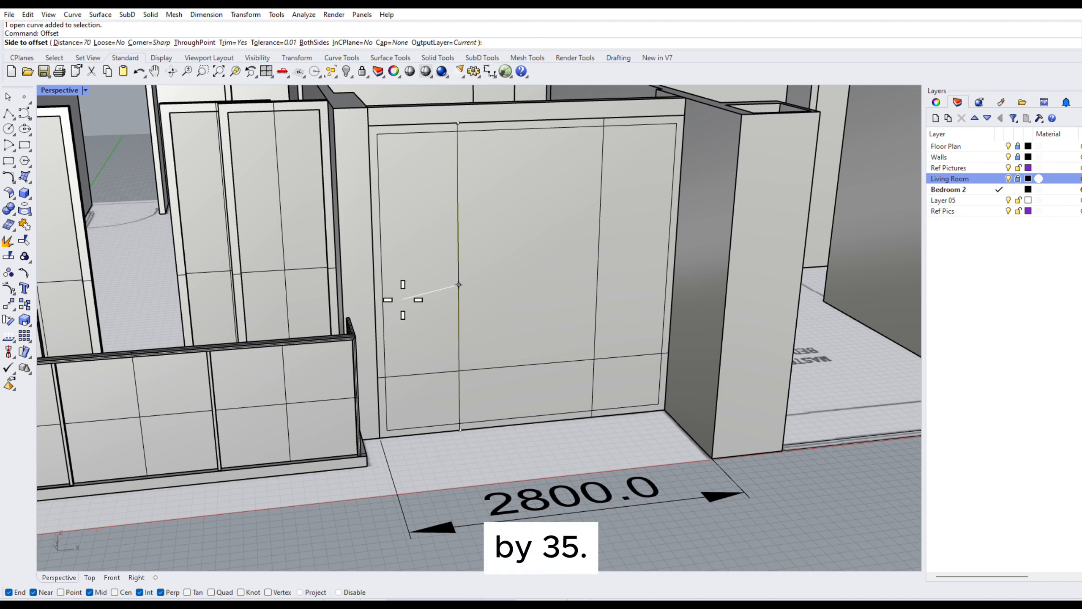
text(35)
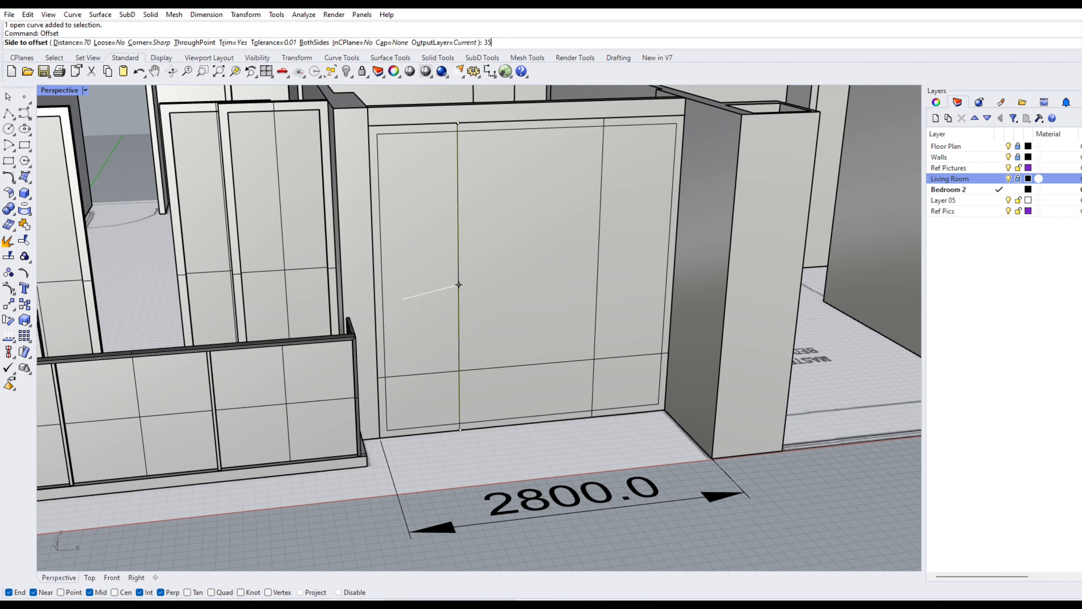
key(Return)
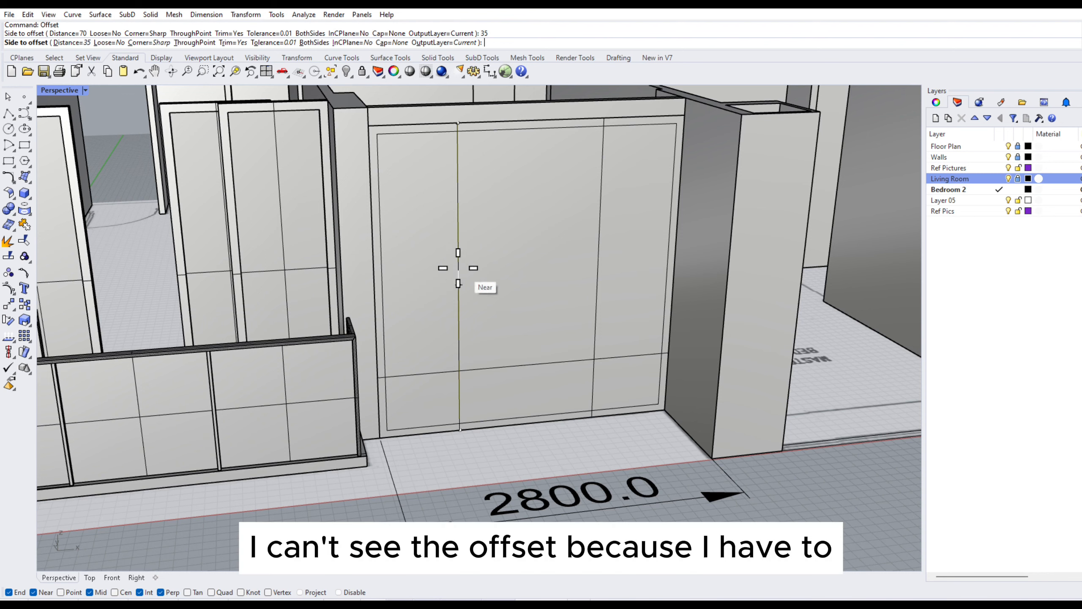
double_click(60, 90)
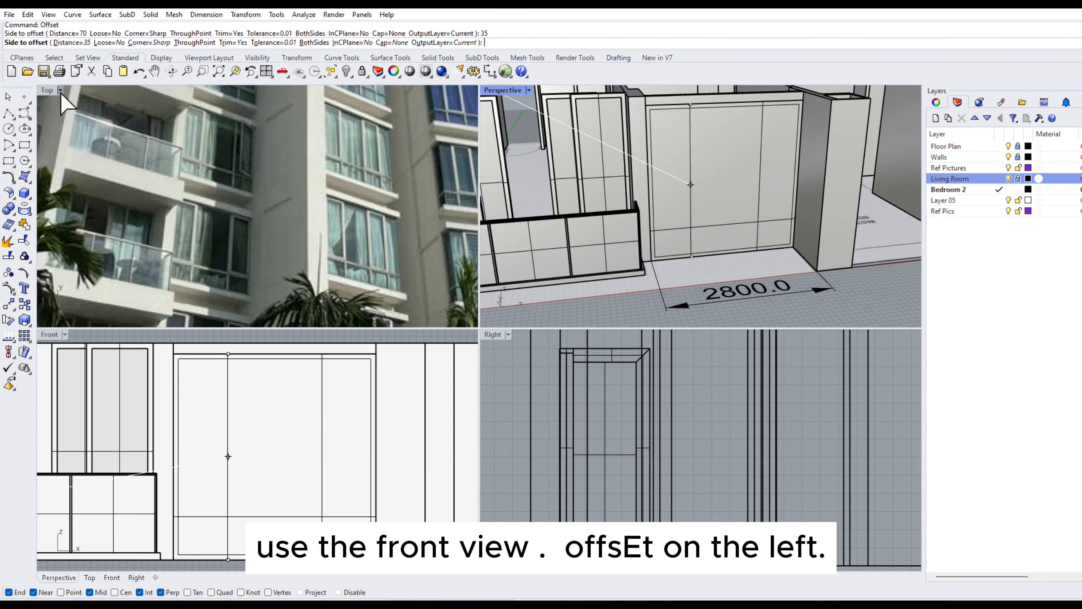
click(204, 472)
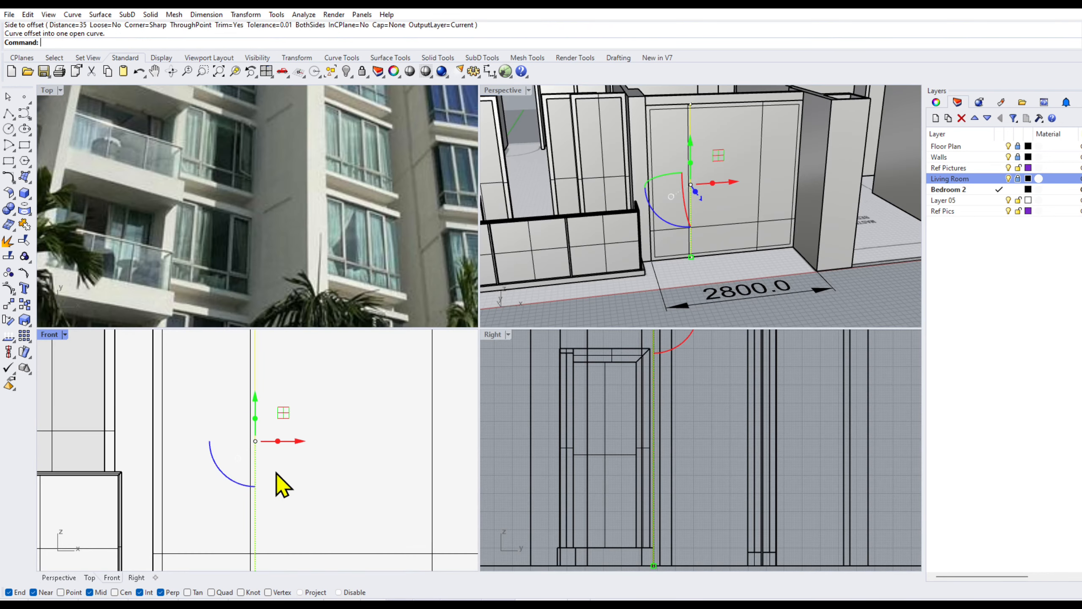
key(Return)
click(339, 475)
scroll(300, 443, down, 2)
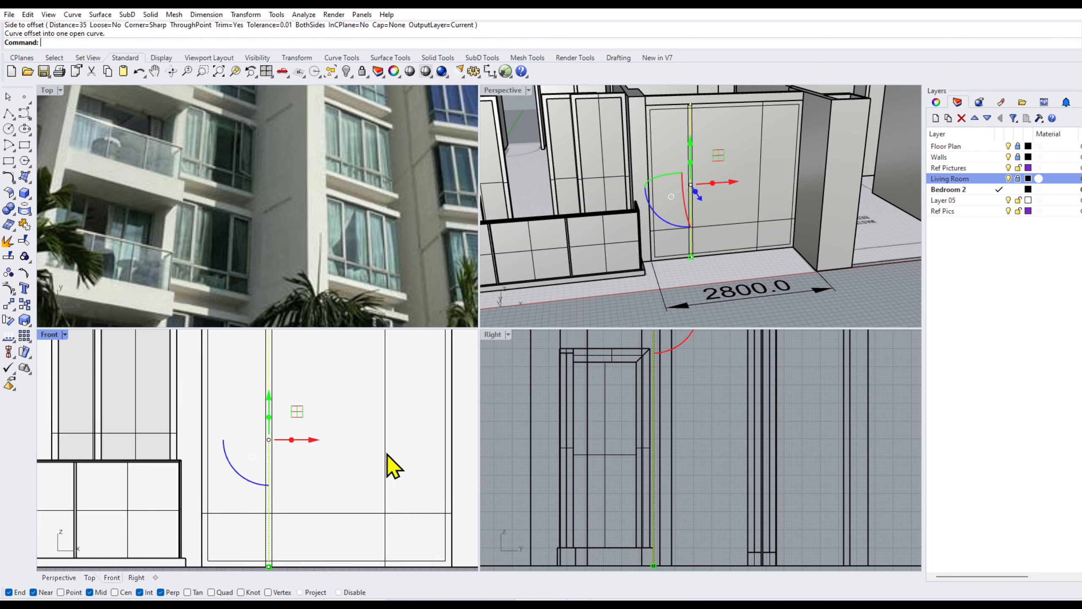
- Offset the right vertical division line by 35 to both sides
click(431, 481)
click(431, 483)
key(Return)
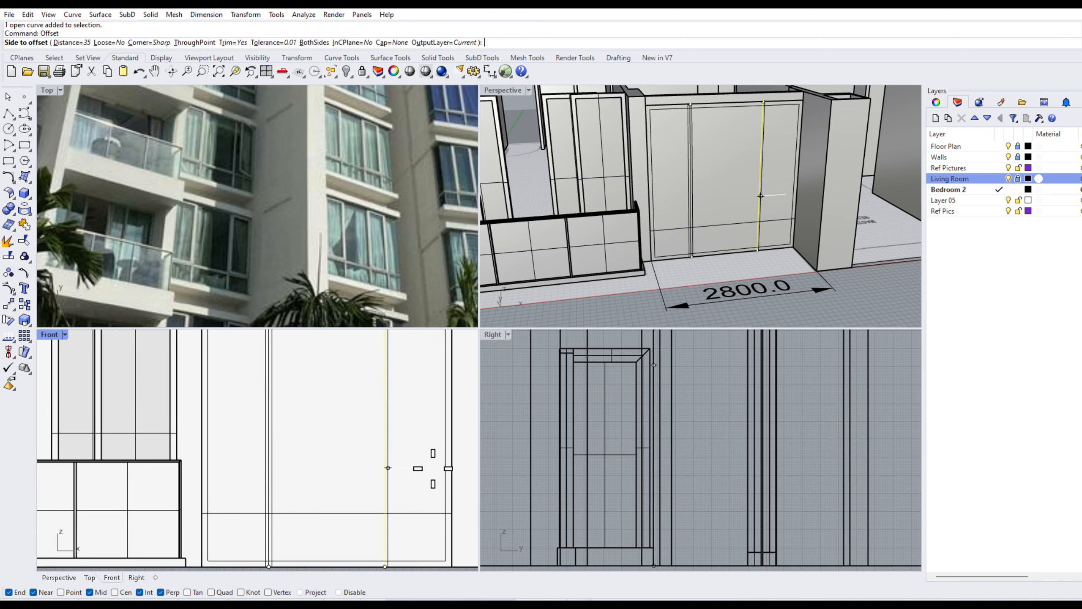
click(388, 468)
key(Return)
click(310, 471)
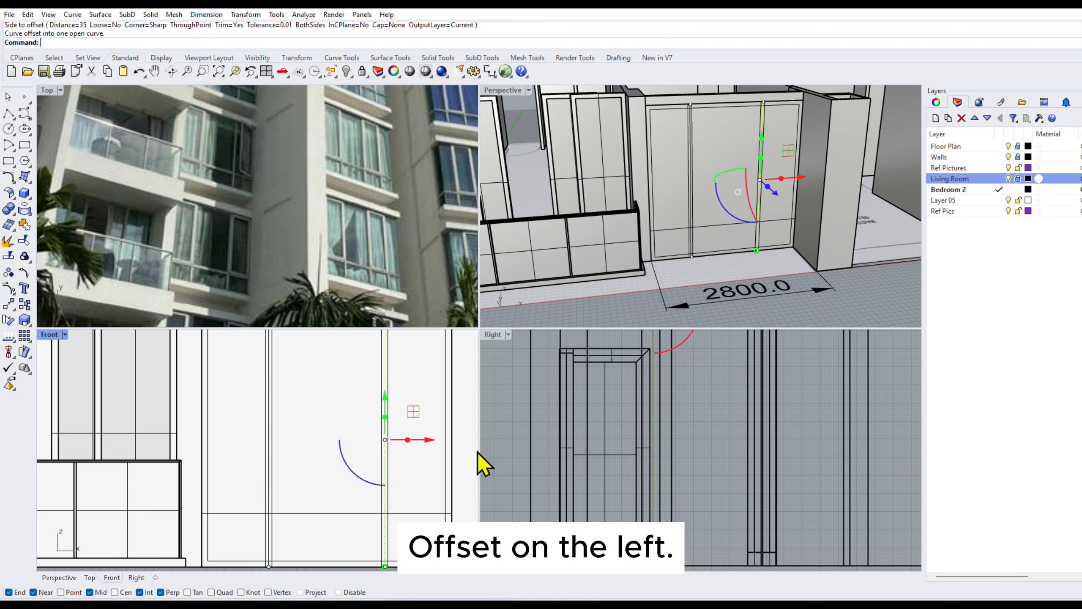
- Offset the horizontal division line of the lower panel by 35 both upward and downward
click(708, 225)
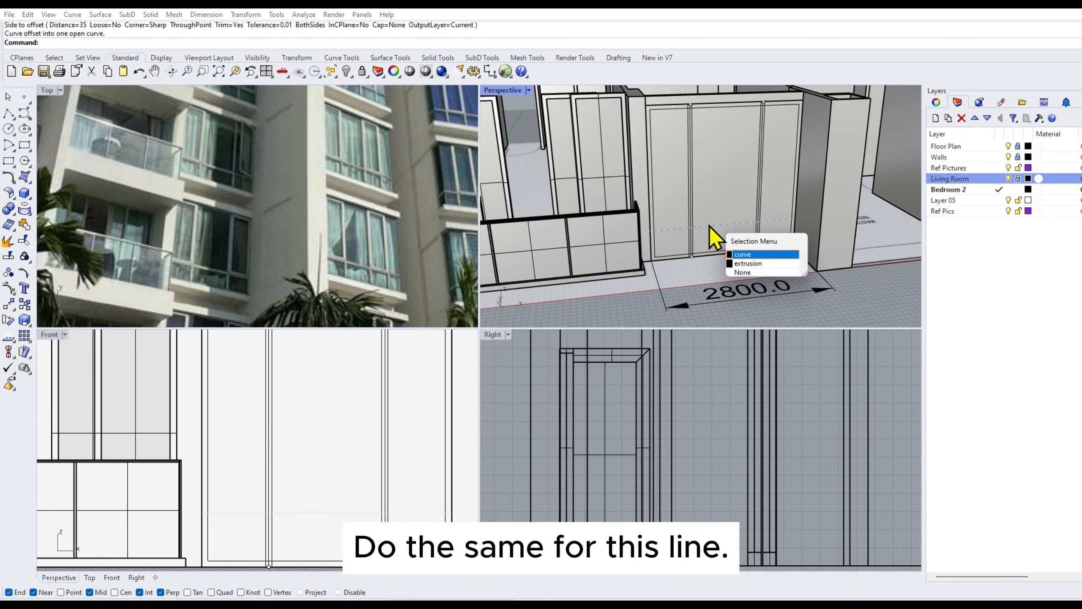
click(755, 255)
key(Return)
click(292, 452)
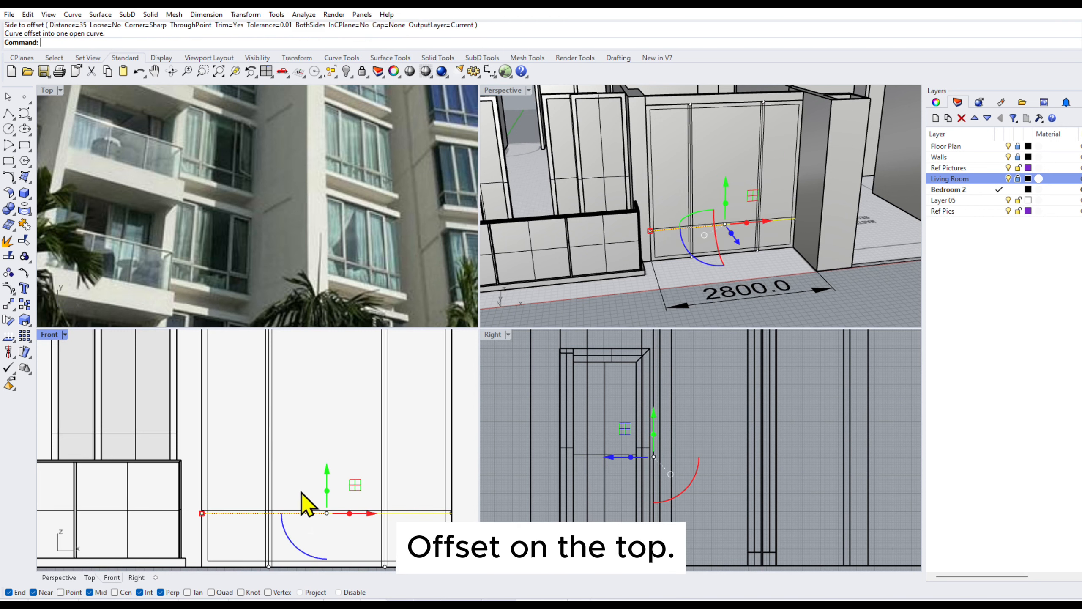
key(Return)
click(300, 536)
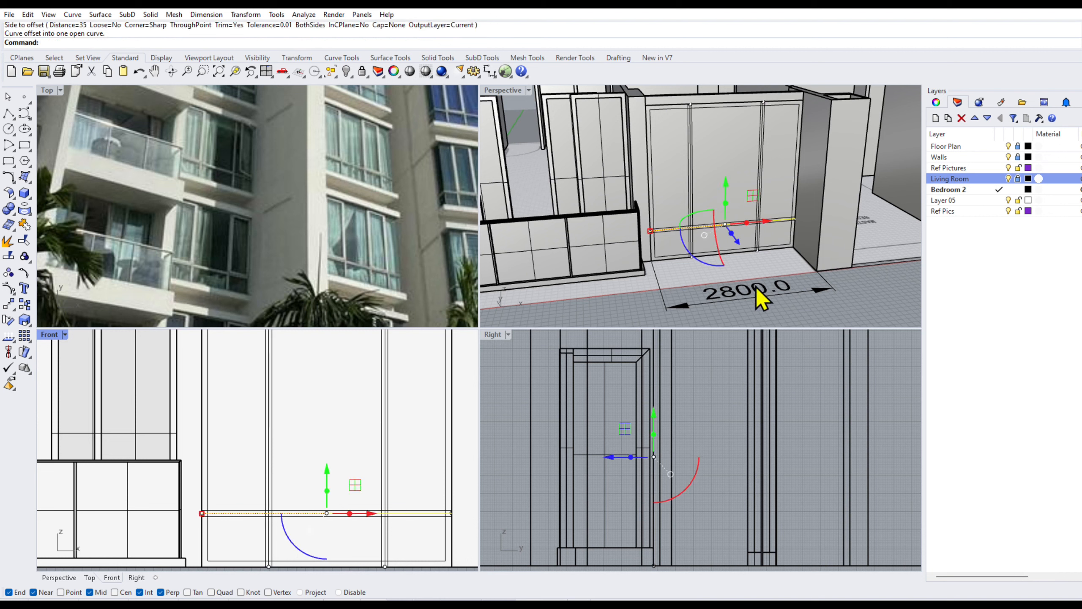
click(835, 326)
- Lock Bedroom 2's window block in the maximized Perspective view so only the frame curves stay selectable
scroll(705, 137, up, 3)
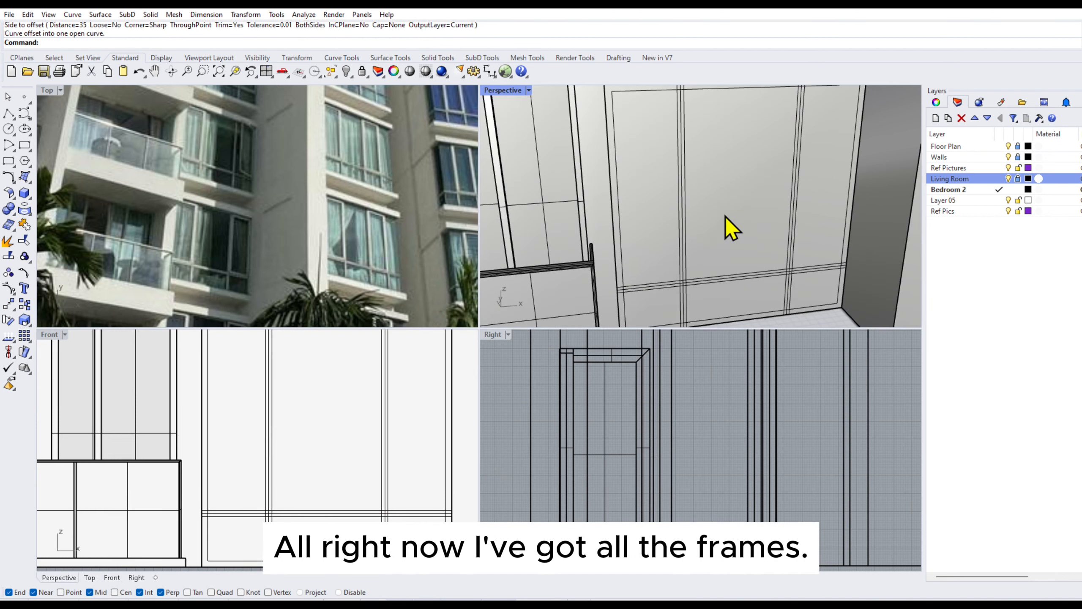
scroll(725, 216, up, 1)
right_drag(727, 217, 748, 234)
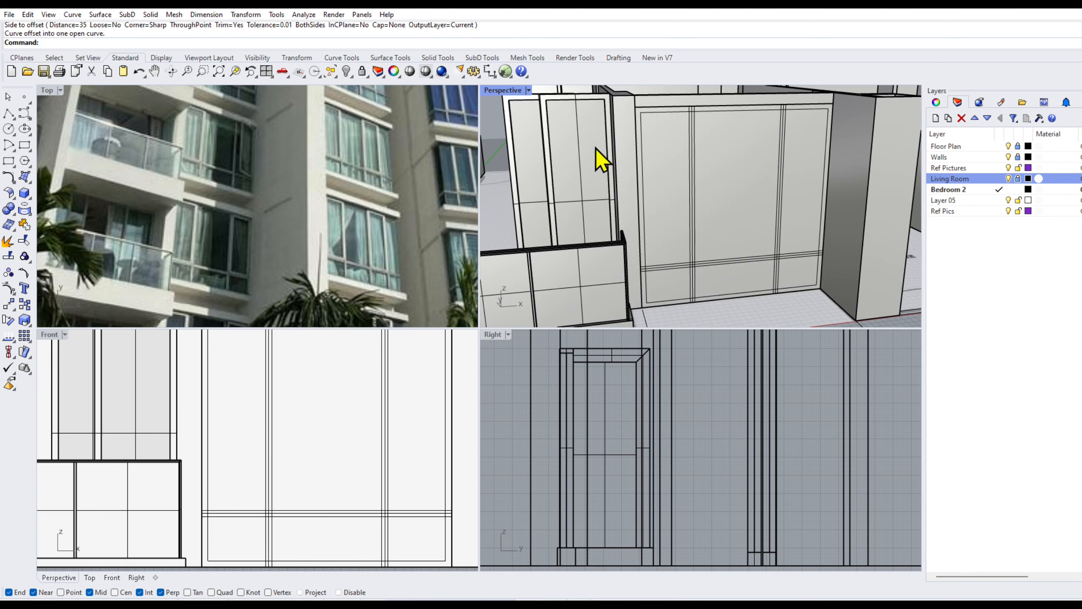
double_click(515, 92)
click(543, 239)
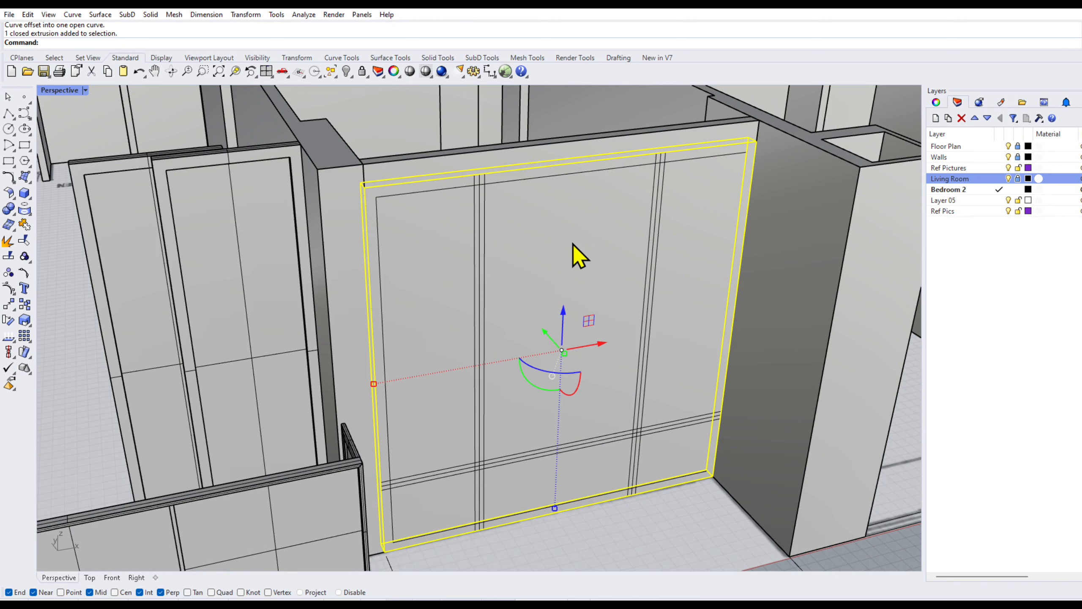
click(362, 72)
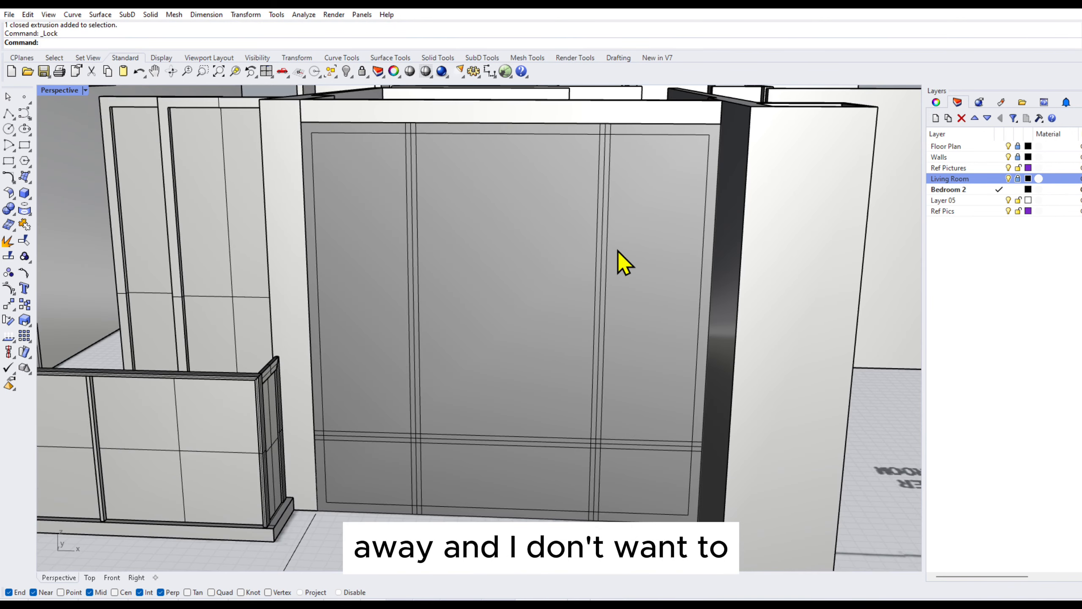
- Start Trim with all of the window's frame curves as cutting objects
mouse_move(452, 210)
right_down()
mouse_move(447, 230)
mouse_move(416, 230)
mouse_move(592, 254)
mouse_move(591, 262)
mouse_move(455, 201)
right_up()
text(Trim)
key(Return)
drag(360, 141, 705, 475)
right_drag(706, 475, 575, 307)
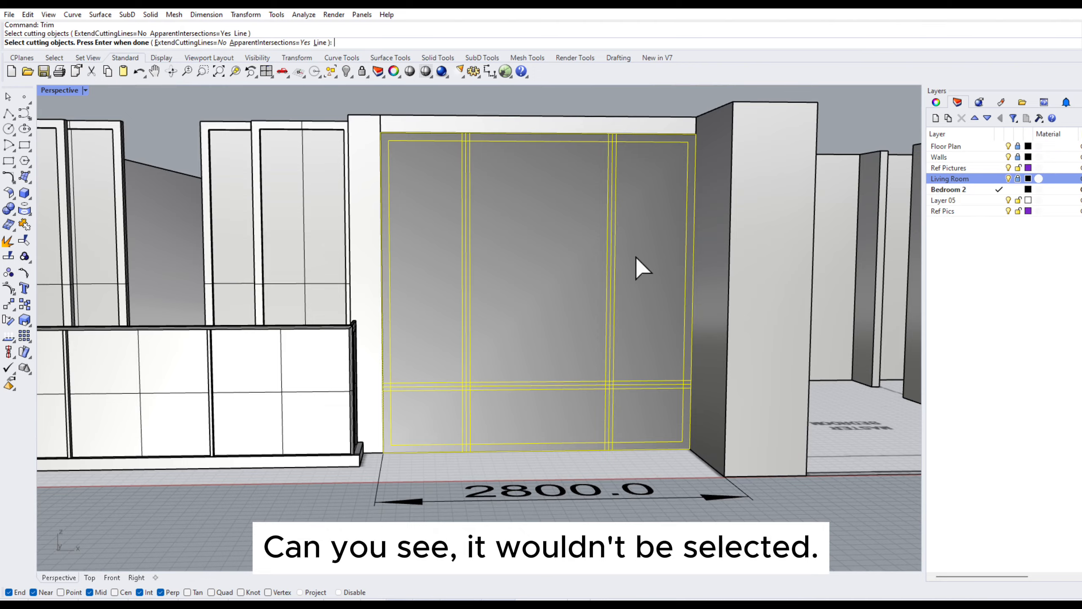
right_drag(636, 257, 572, 246)
key(Return)
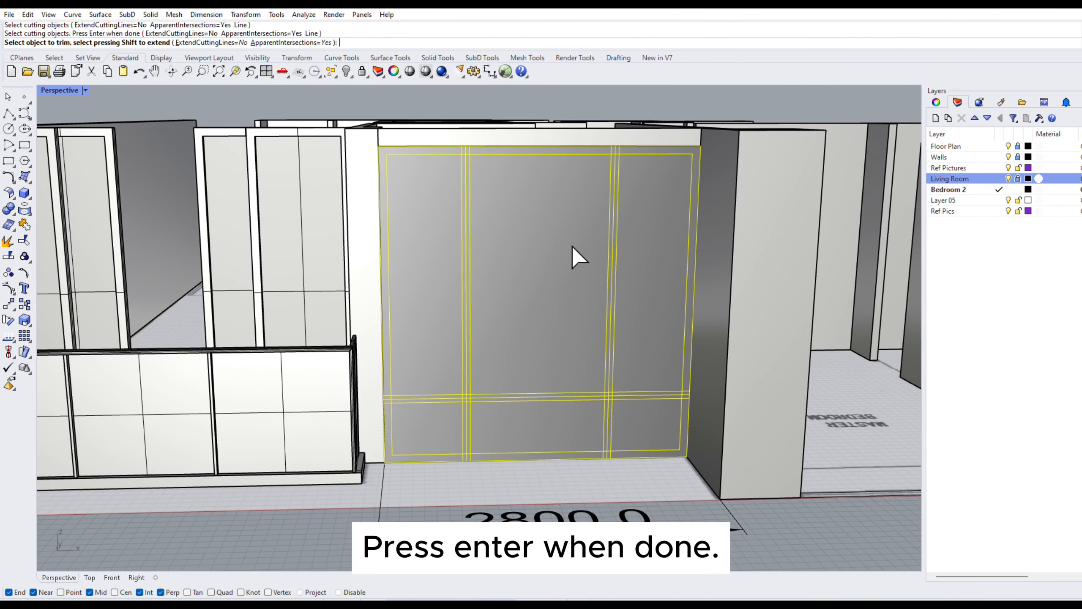
- Trim the crossing lines where the left vertical bar meets the top frame, including its centre line
scroll(493, 158, up, 4)
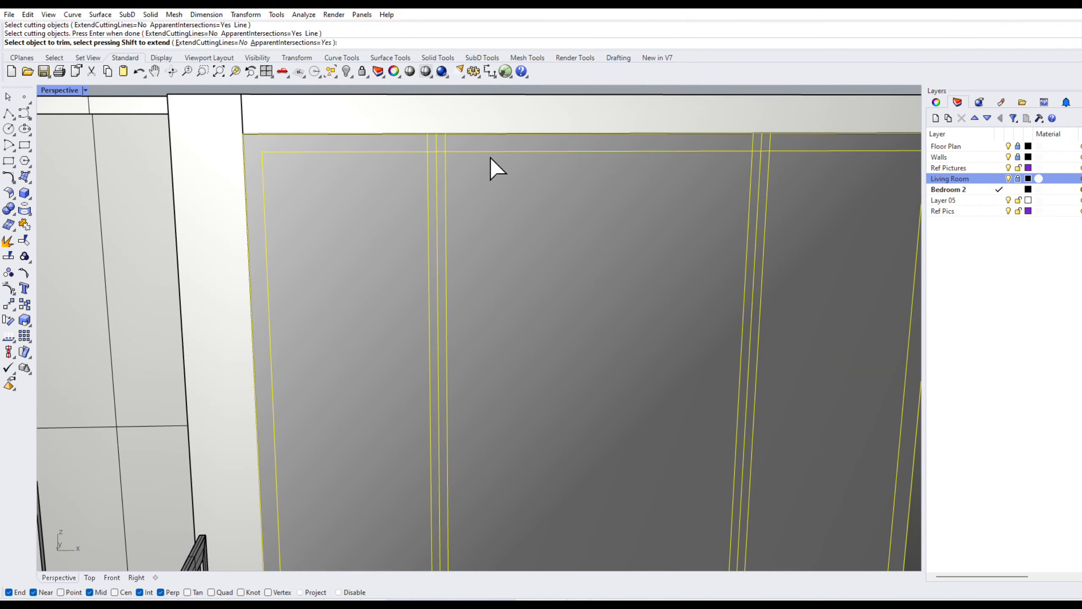
click(427, 141)
click(433, 142)
click(433, 153)
scroll(438, 153, up, 5)
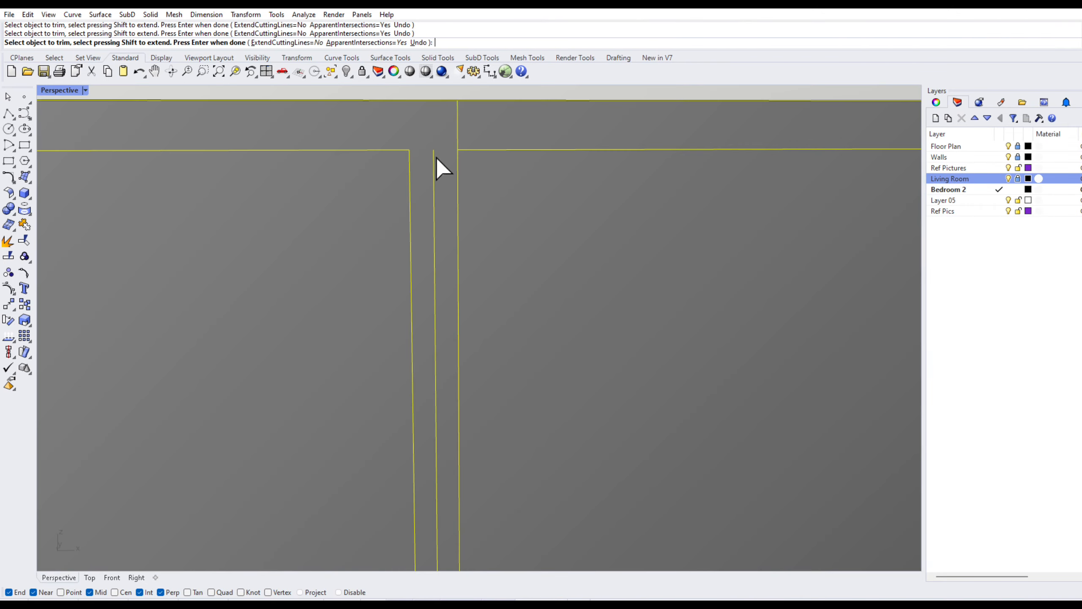
click(436, 158)
click(447, 150)
click(459, 139)
- Trim the excess lines where the right vertical bar meets the top frame, including its centre line
scroll(440, 172, down, 8)
scroll(652, 154, up, 5)
click(593, 168)
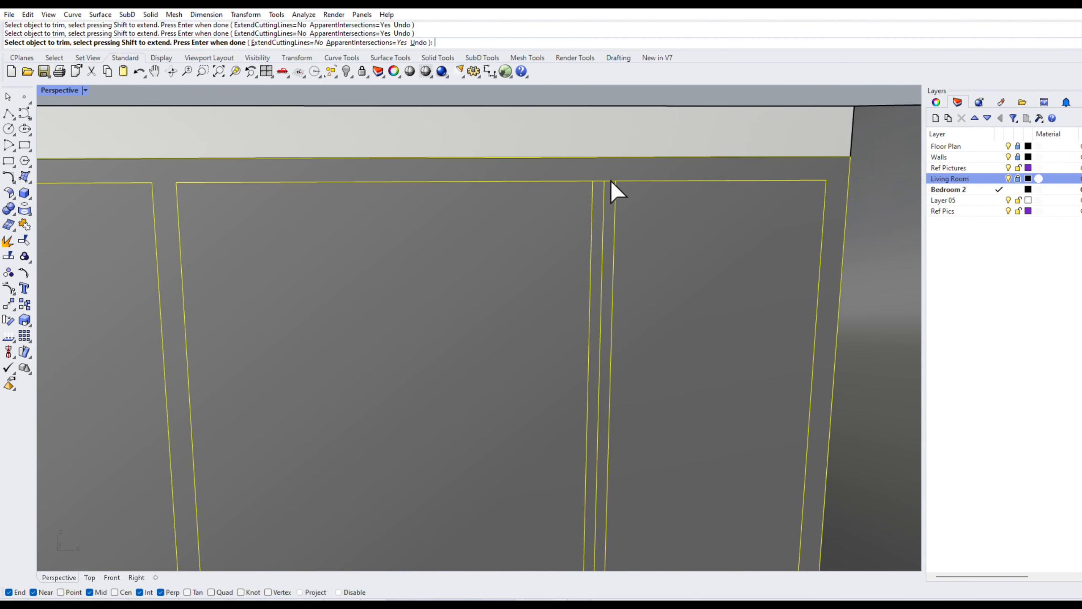
click(603, 188)
- Trim the excess lines at the horizontal bar's right end, its crossing with the right vertical bar, and that bar's foot
scroll(784, 164, down, 8)
scroll(756, 352, up, 6)
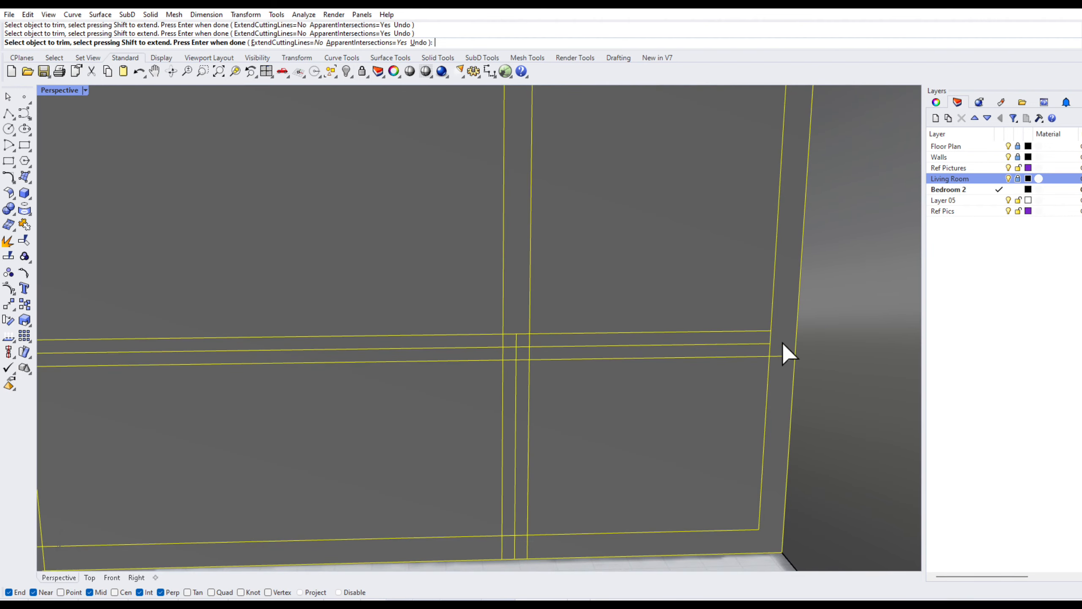
click(769, 345)
scroll(630, 459, up, 3)
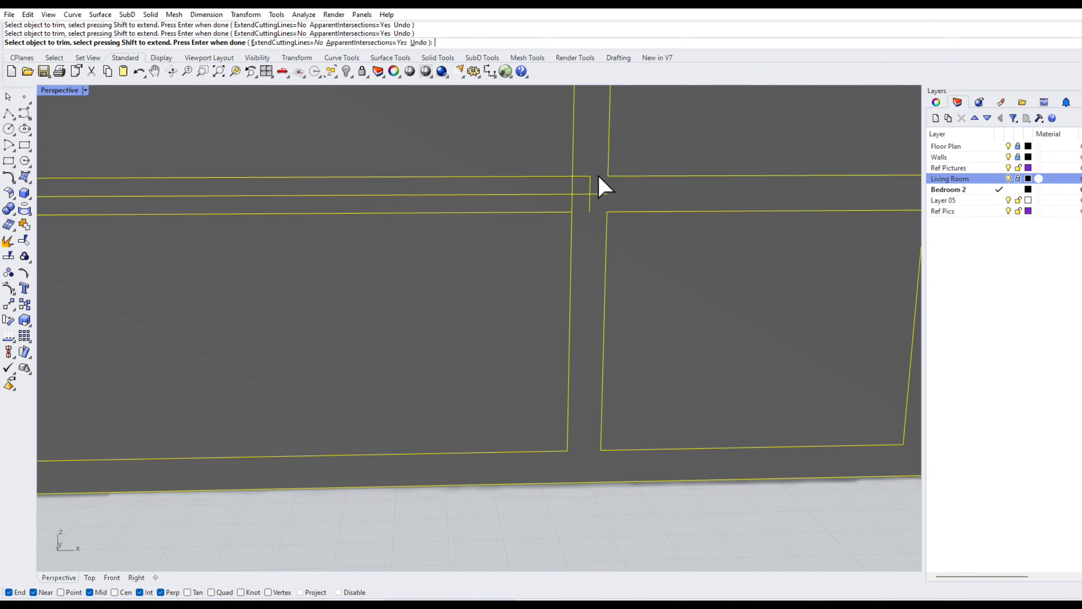
click(572, 194)
- Trim the overlapping lines and centre lines where the left vertical bar crosses the horizontal bar
scroll(634, 272, down, 8)
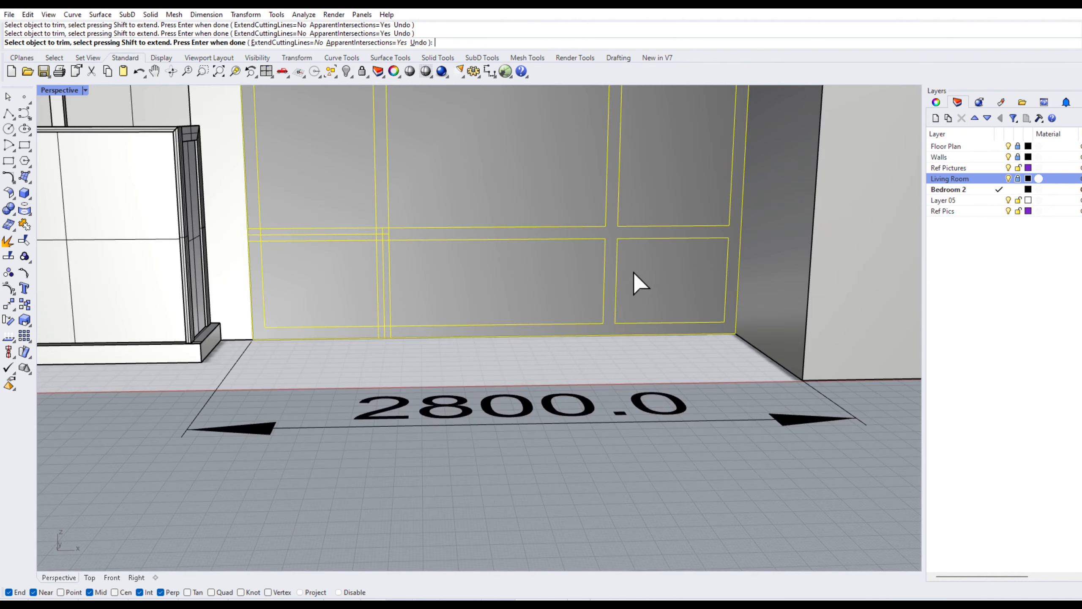
scroll(634, 276, up, 6)
click(423, 229)
click(448, 219)
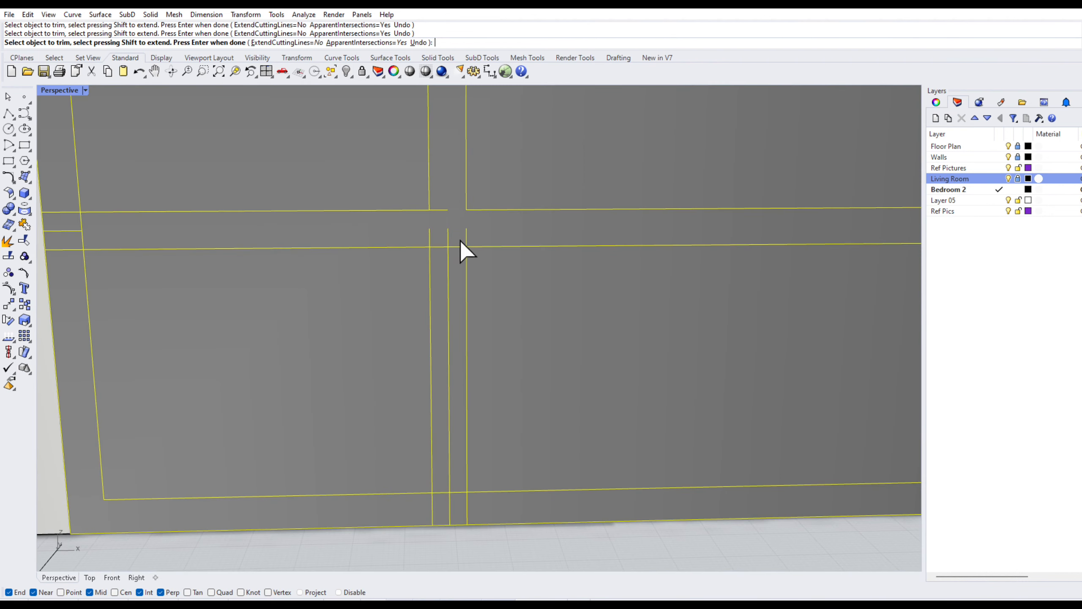
click(441, 247)
click(449, 271)
- Trim the excess lines where the left vertical bar meets the bottom frame
scroll(471, 224, down, 3)
scroll(464, 441, up, 10)
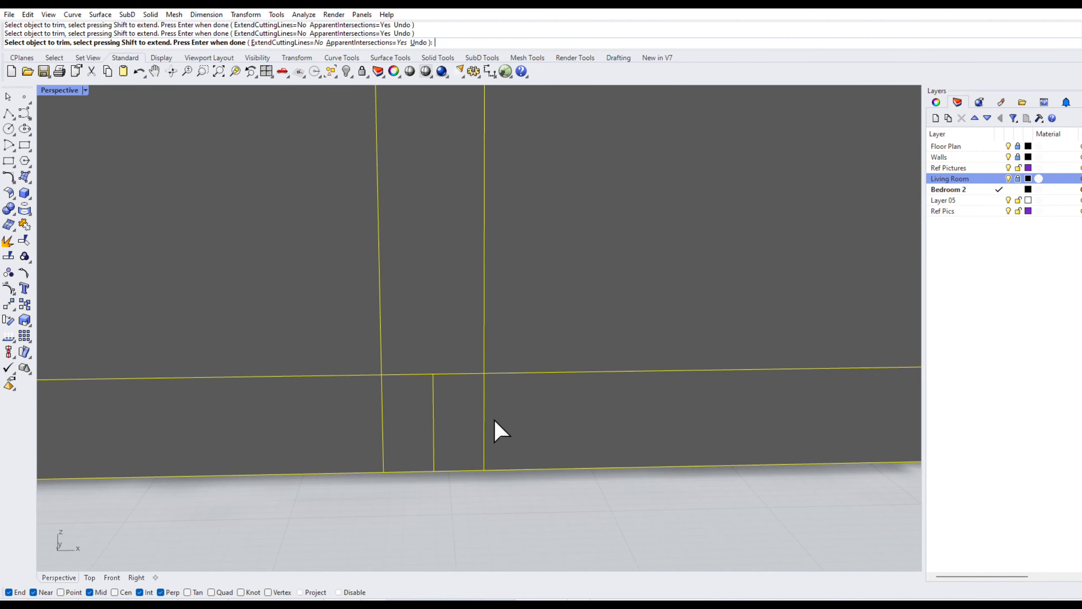
click(485, 416)
click(453, 374)
click(431, 385)
click(382, 408)
- Trim the excess lines and centre line where the horizontal bar meets the left frame, and finish the trimming
scroll(646, 403, down, 14)
scroll(396, 238, up, 11)
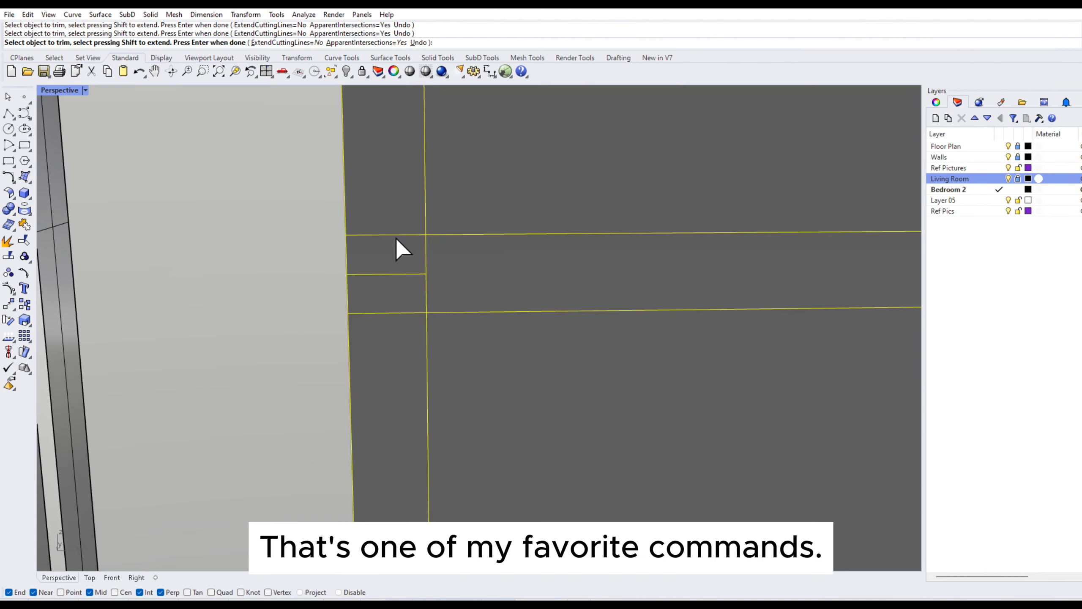
click(396, 237)
click(415, 274)
click(427, 294)
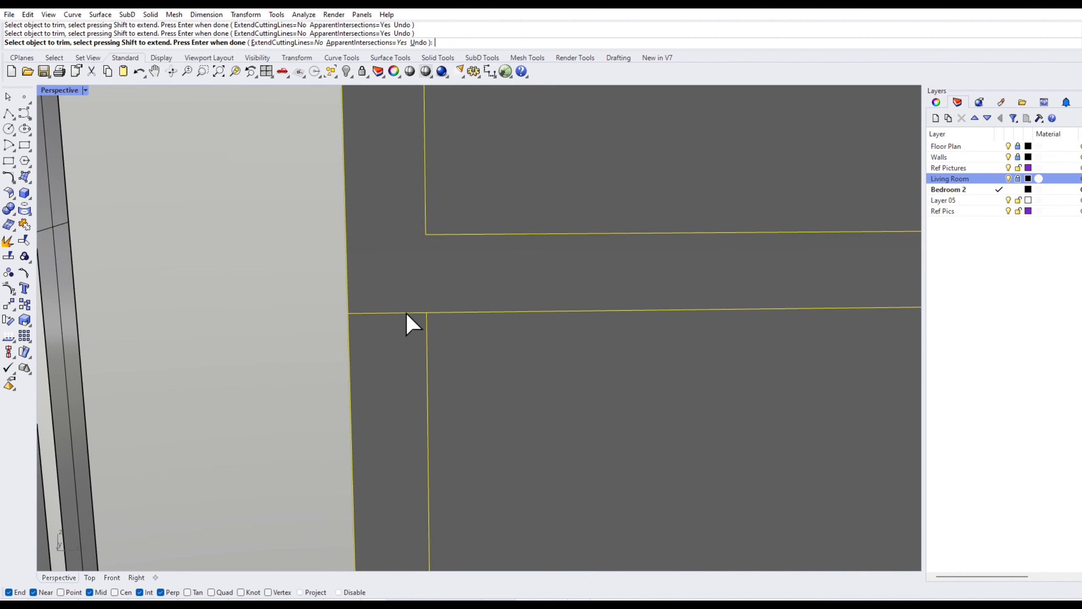
click(407, 315)
scroll(403, 362, down, 8)
scroll(492, 364, down, 7)
scroll(619, 171, up, 5)
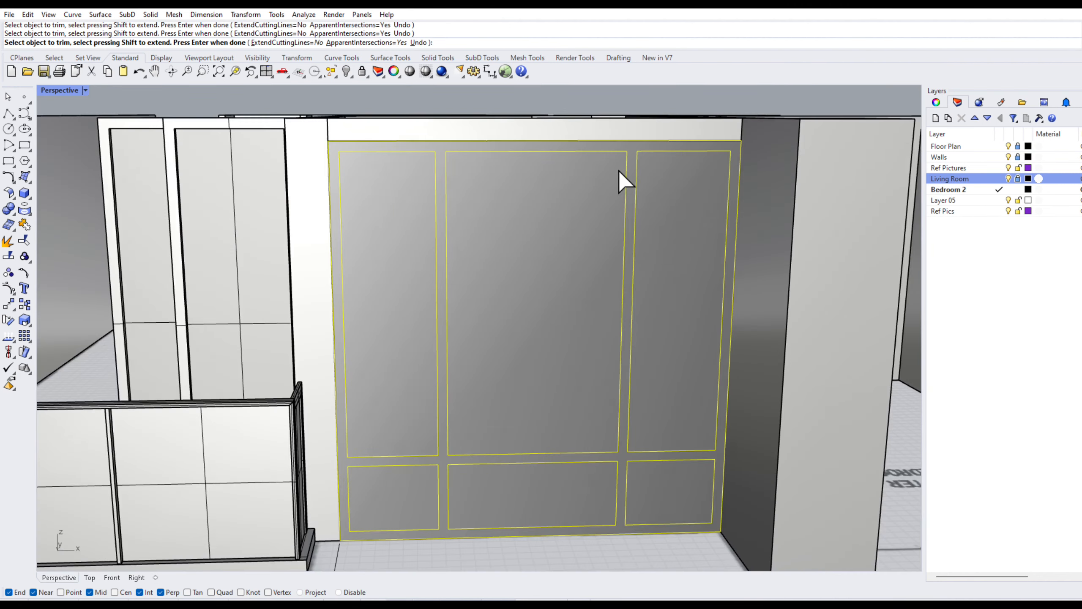
scroll(619, 171, down, 2)
right_drag(635, 284, 615, 304)
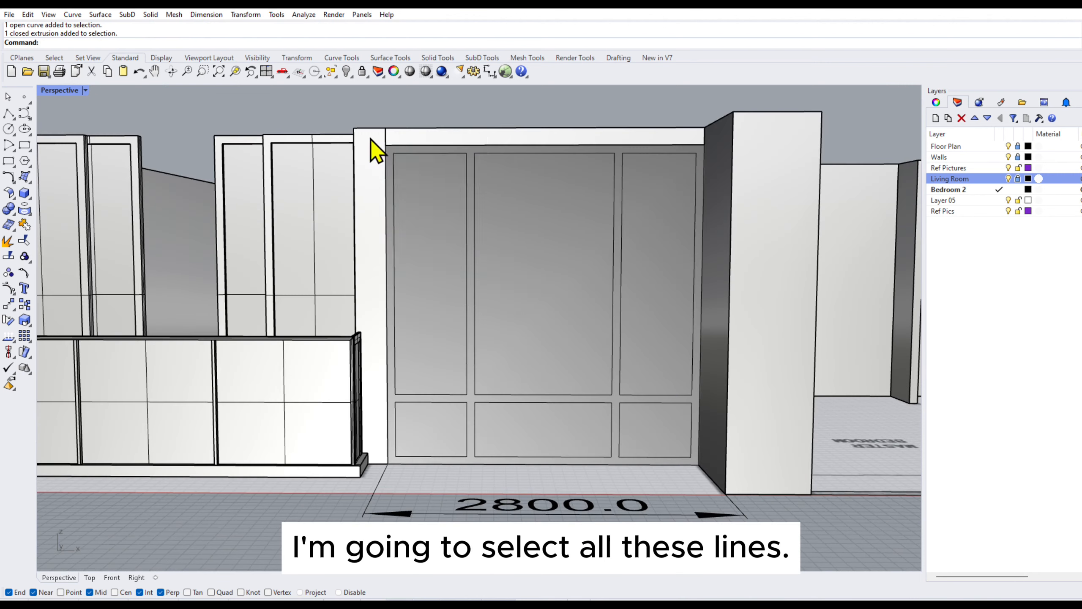
- Join all the trimmed frame lines into closed panel outlines and check several of them individually
drag(370, 140, 716, 476)
click(25, 224)
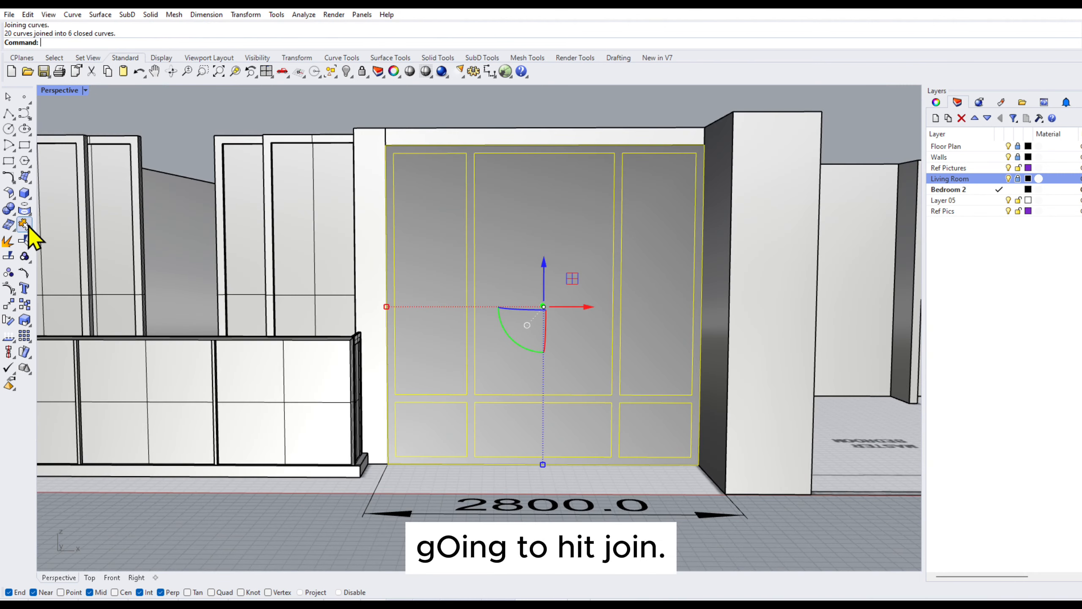
click(446, 105)
click(444, 155)
click(572, 154)
click(640, 154)
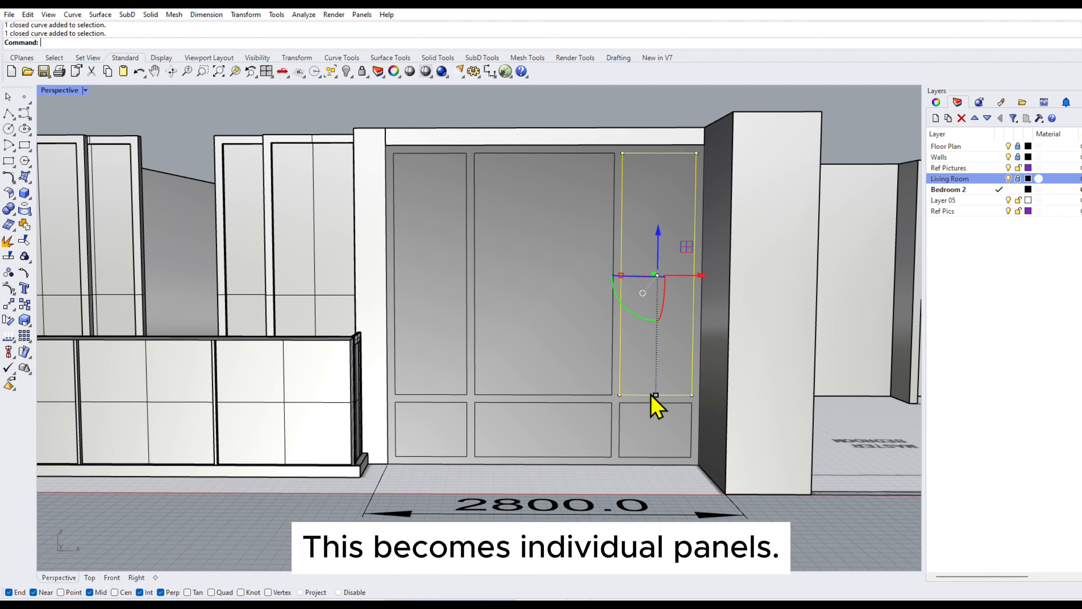
click(631, 407)
click(590, 404)
click(610, 126)
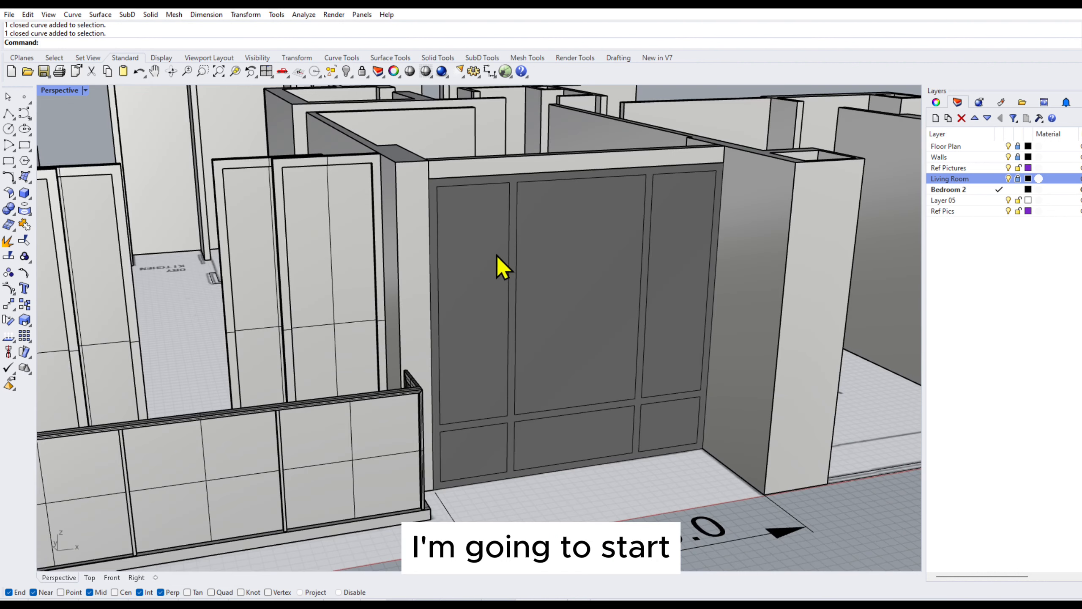
- Unlock the window solid and switch to the four-viewport layout showing the Front and Perspective views
scroll(585, 271, up, 3)
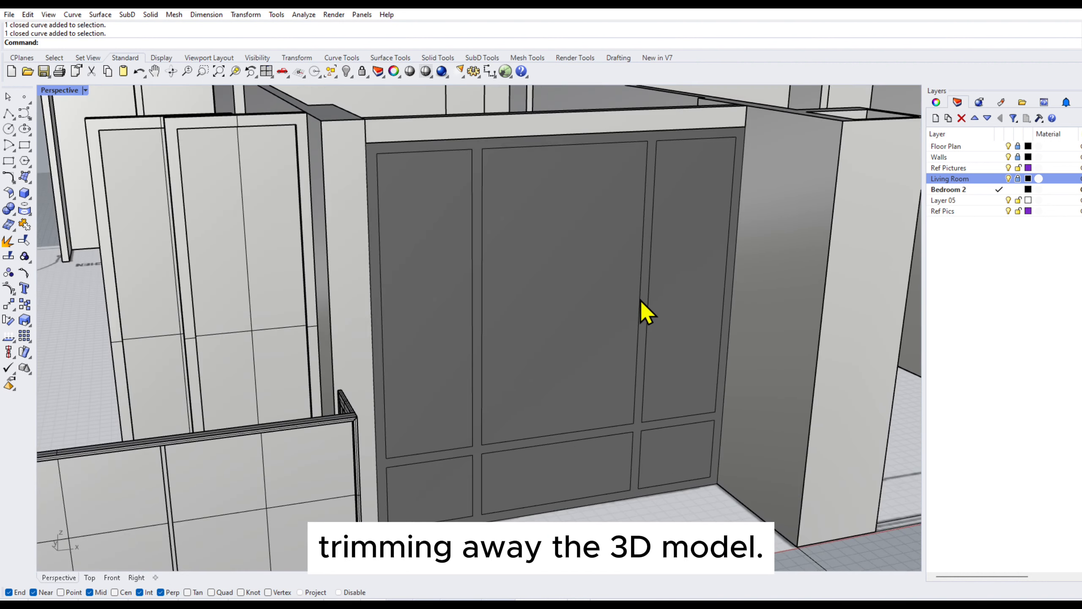
right_click(366, 74)
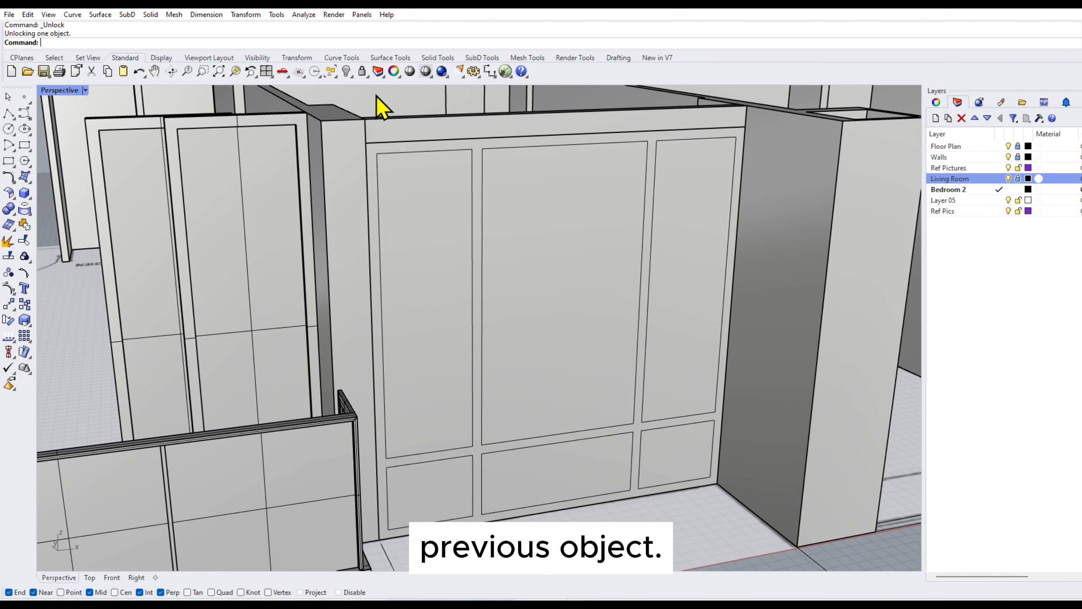
double_click(63, 91)
right_drag(350, 416, 241, 418)
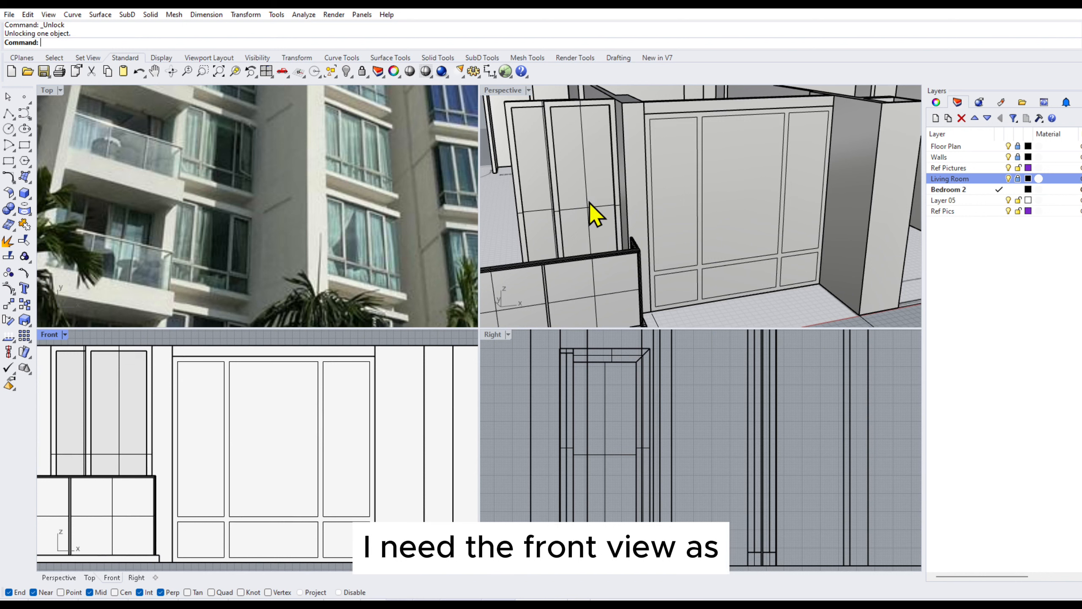
right_drag(594, 213, 694, 222)
- Using the six panel outlines as cutting objects, trim the window solid's front face inside the panels in the Perspective view
text(trim)
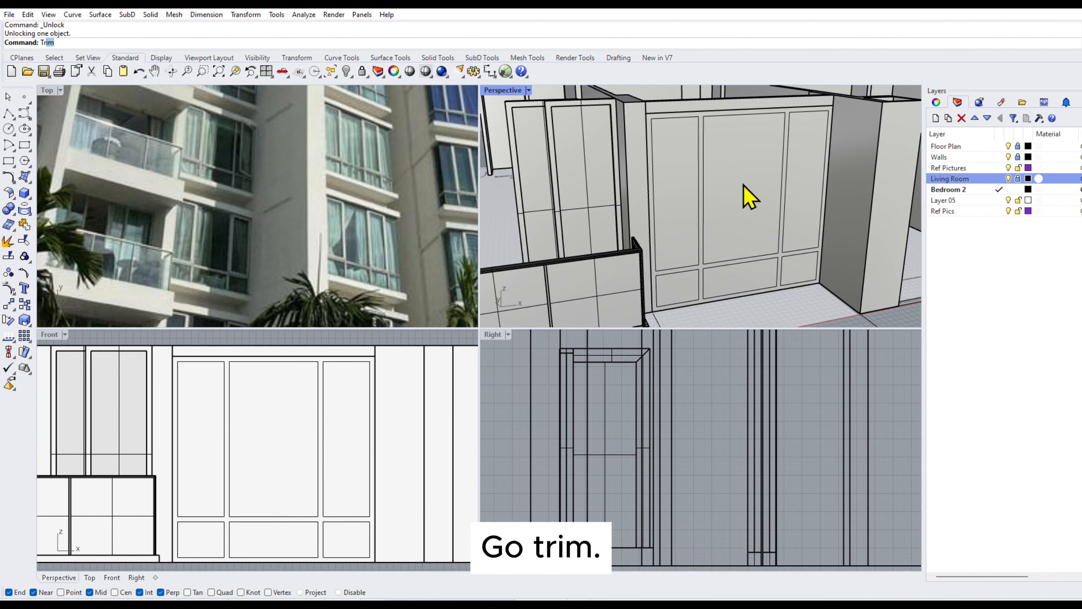
key(Return)
click(721, 117)
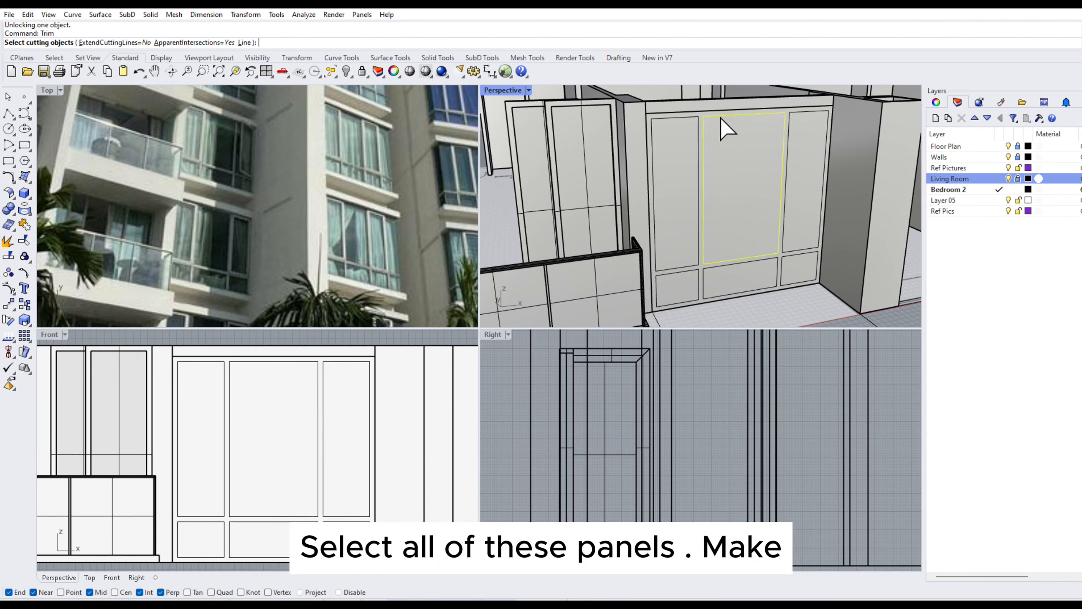
click(683, 120)
click(788, 117)
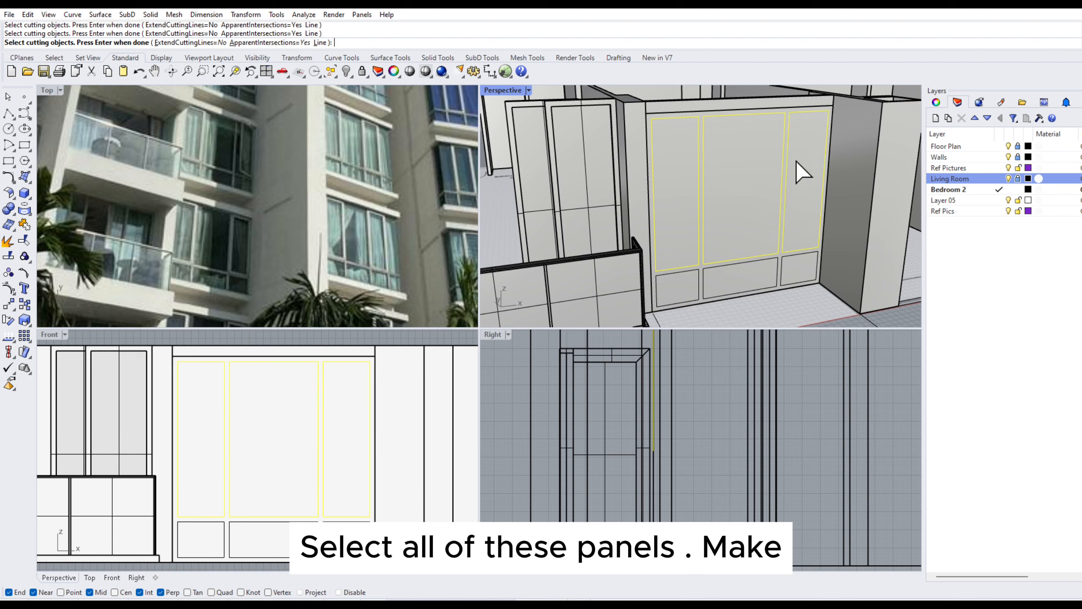
click(783, 265)
click(799, 288)
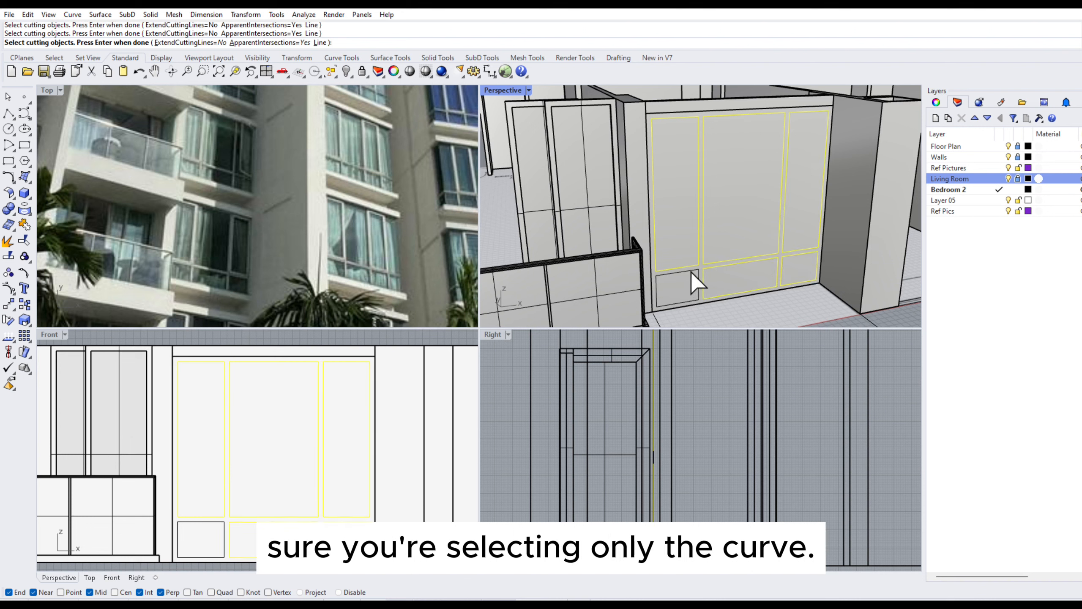
click(705, 277)
click(747, 301)
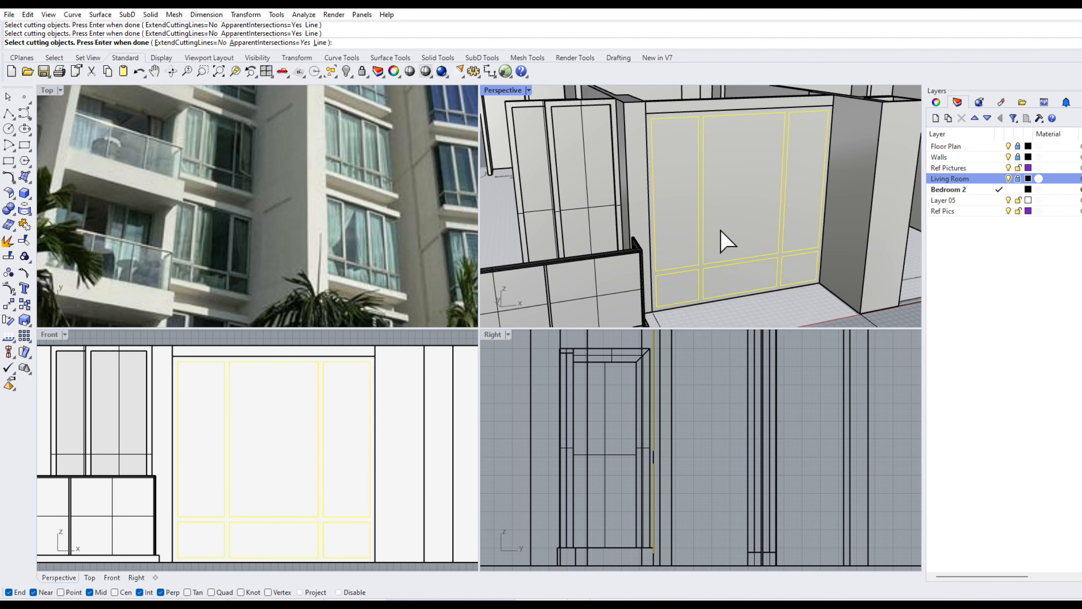
key(Return)
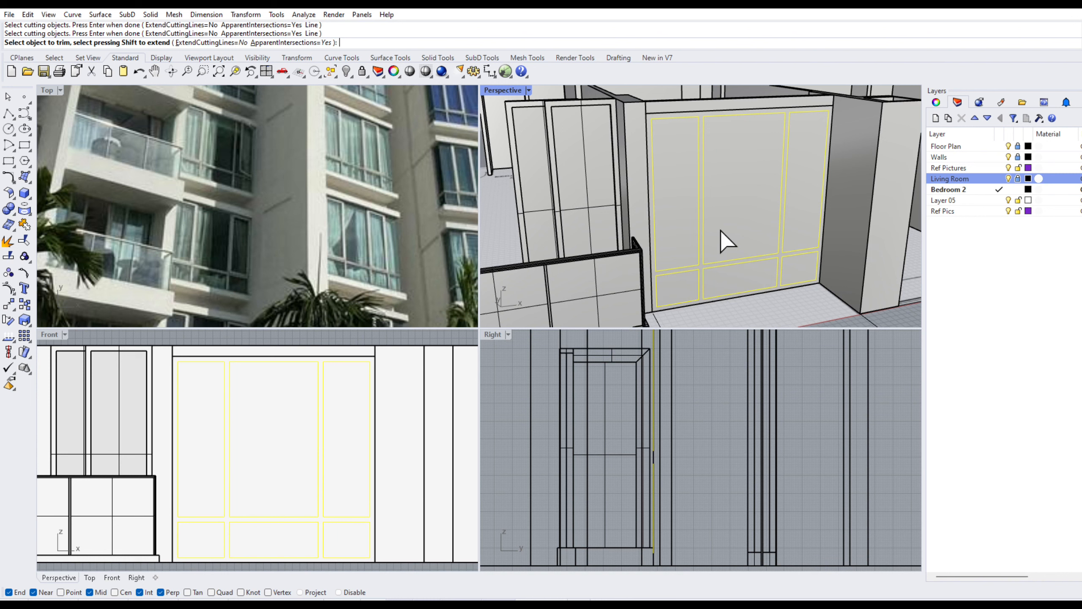
click(742, 193)
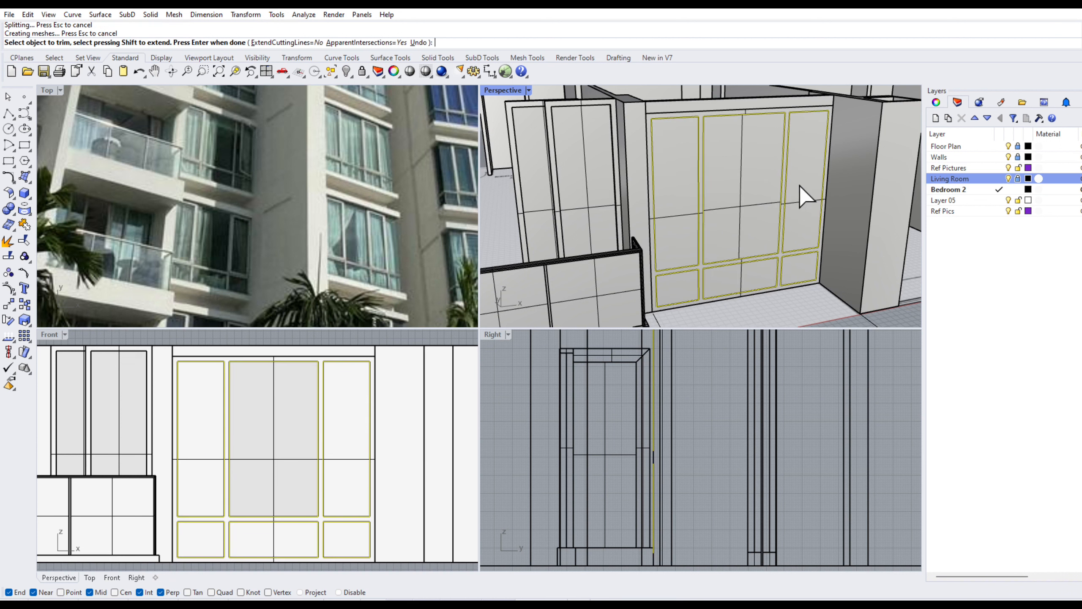
click(802, 270)
click(758, 278)
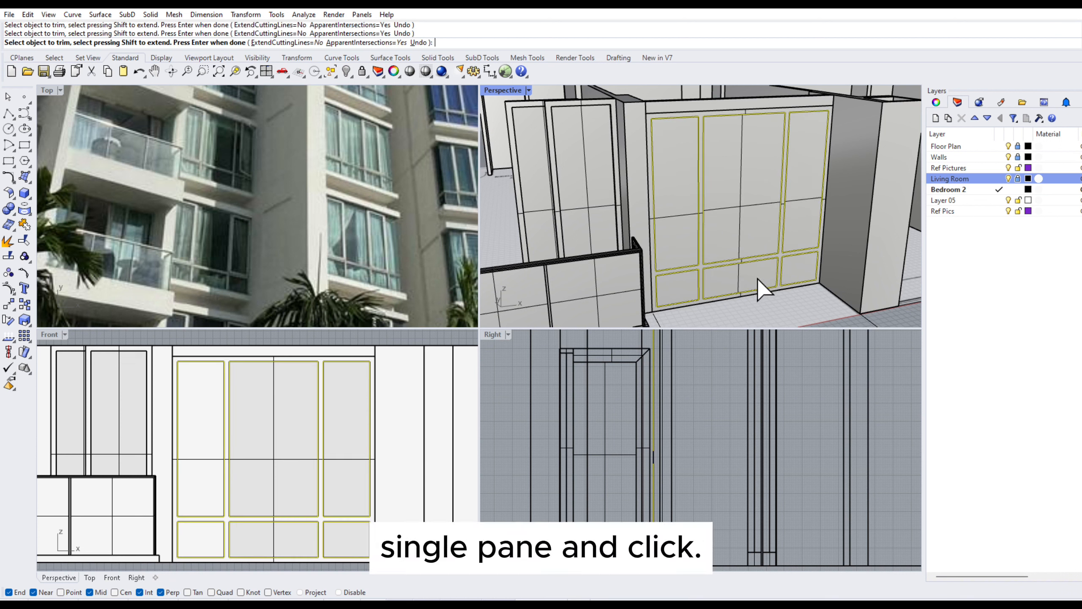
click(686, 288)
click(681, 233)
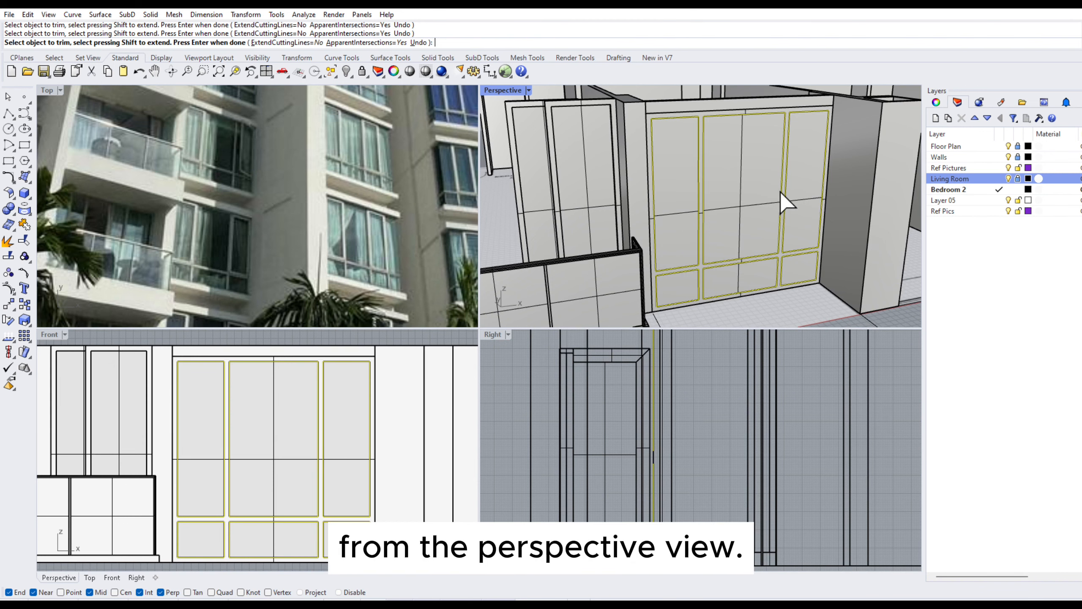
- Trim the remaining back face inside all six panels from the Front view and accept the history warning
click(209, 460)
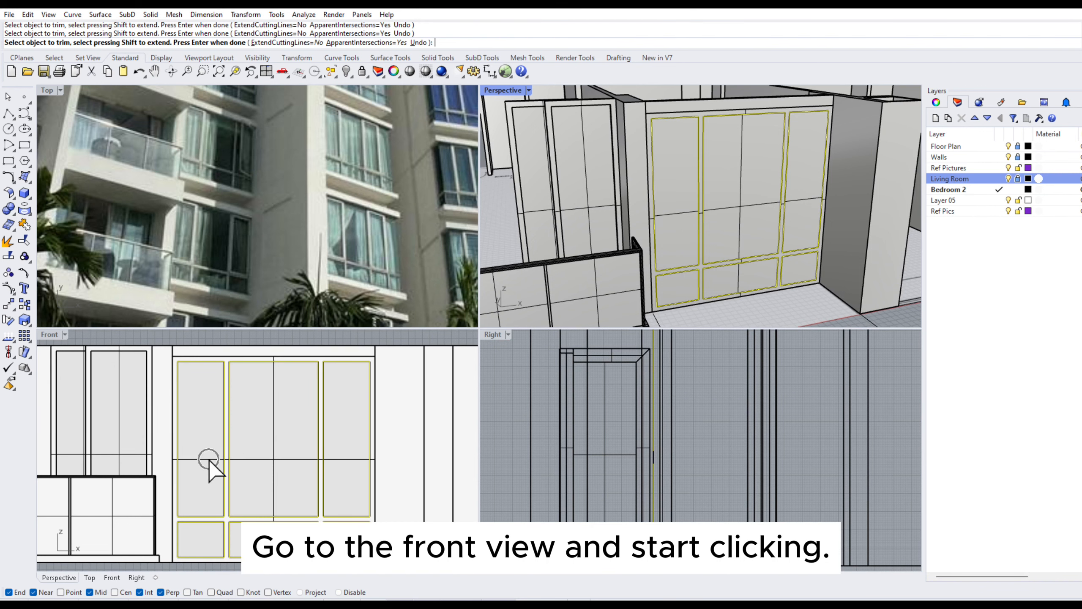
click(255, 462)
click(357, 460)
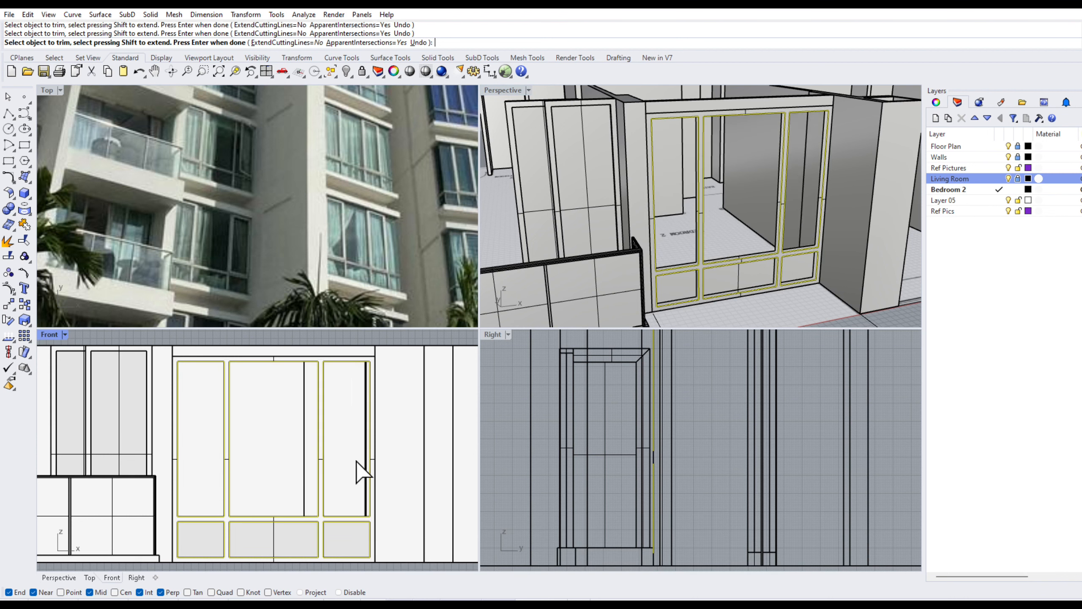
click(346, 547)
click(291, 551)
click(206, 550)
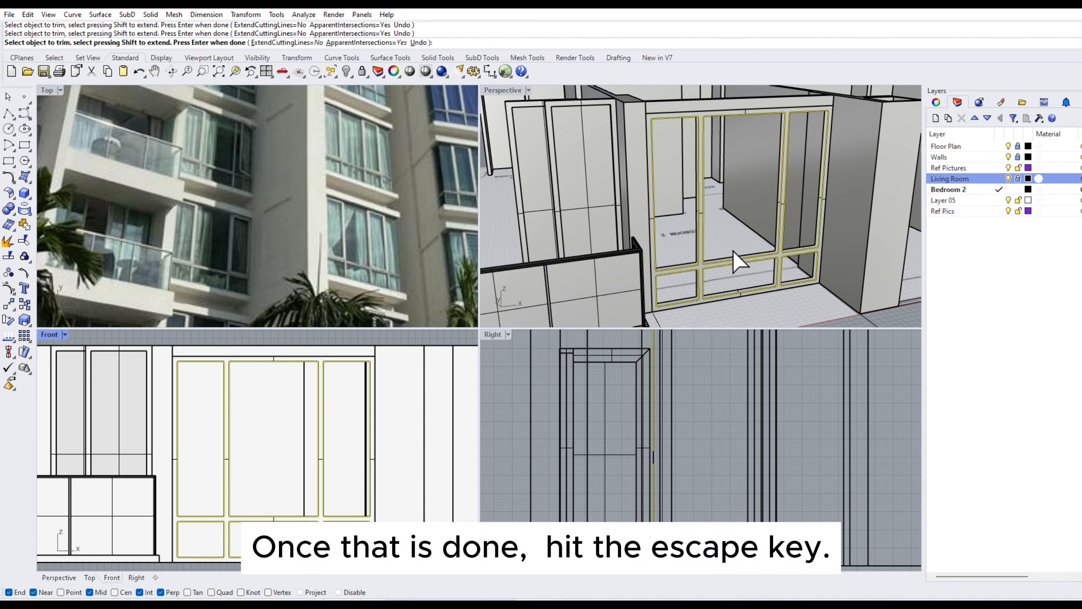
key(Escape)
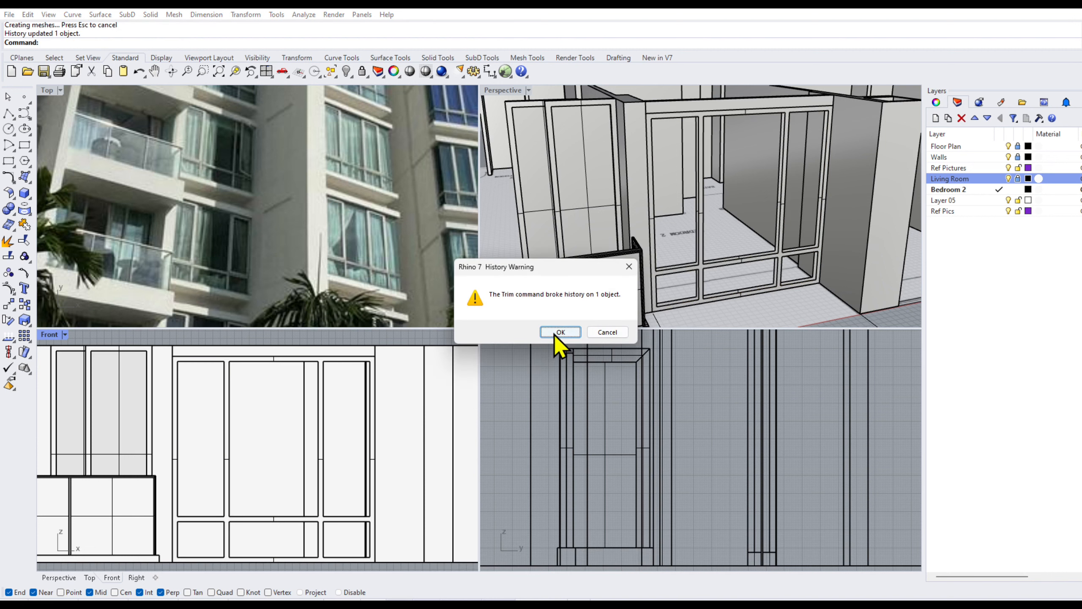
click(554, 333)
- Maximize the Perspective viewport and bring the trimmed window frame into view
right_drag(776, 261, 790, 266)
scroll(718, 288, up, 3)
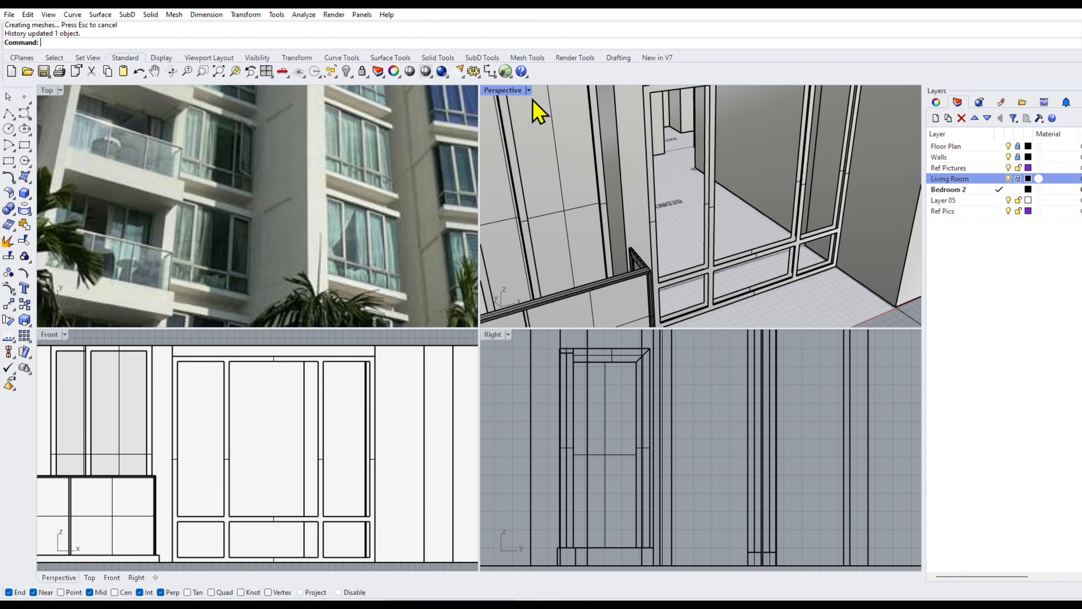
double_click(503, 90)
right_drag(585, 351, 444, 429)
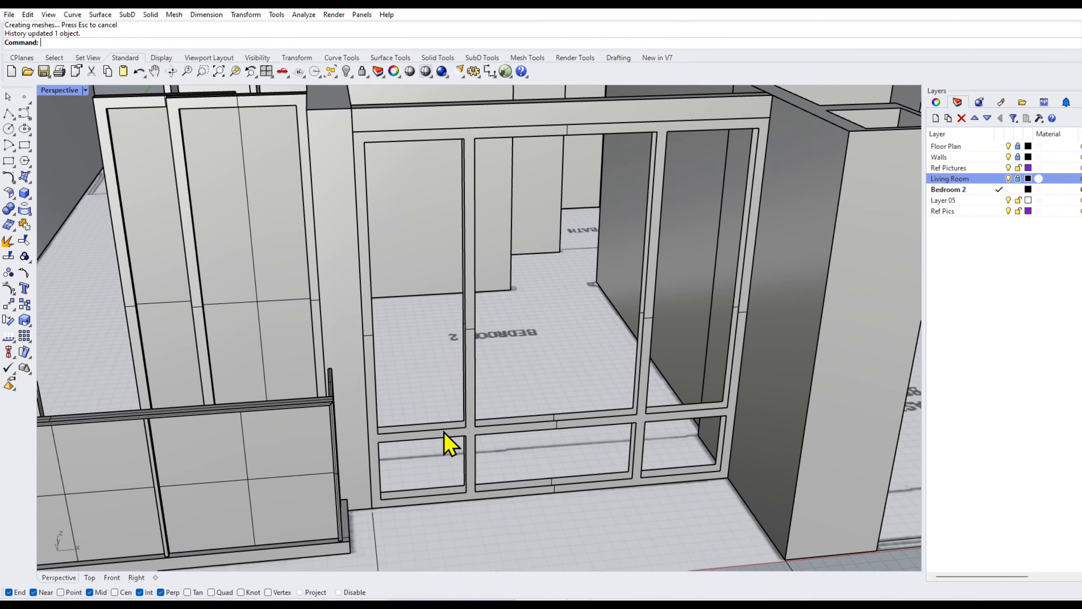
- Extrude the six panel outline curves straight as open surfaces, from the frame's front face to its rear corner end point
click(444, 428)
shift+click(493, 426)
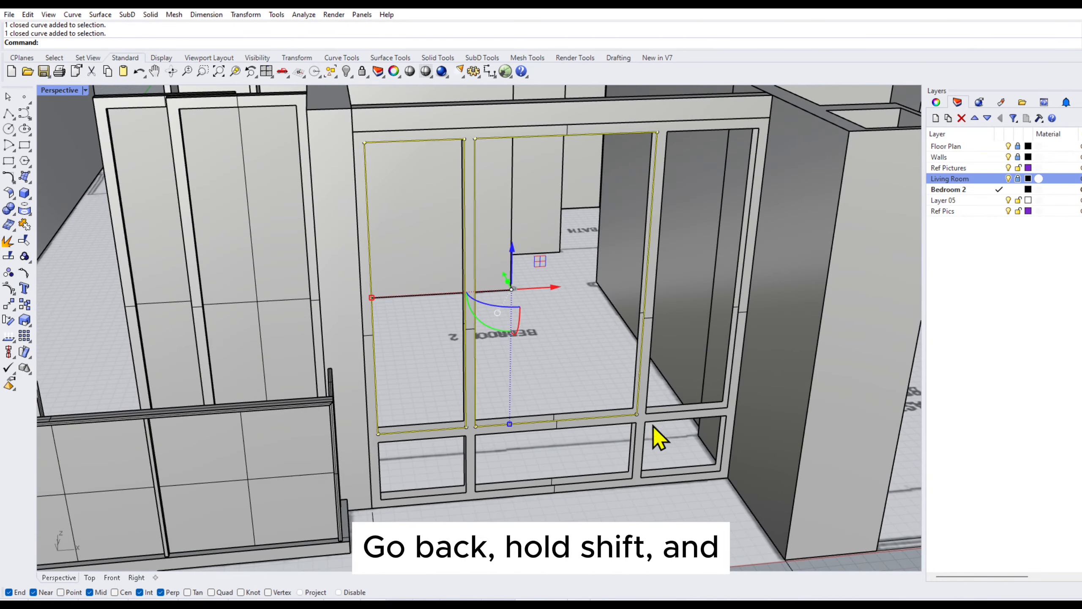
shift+click(674, 413)
shift+click(644, 438)
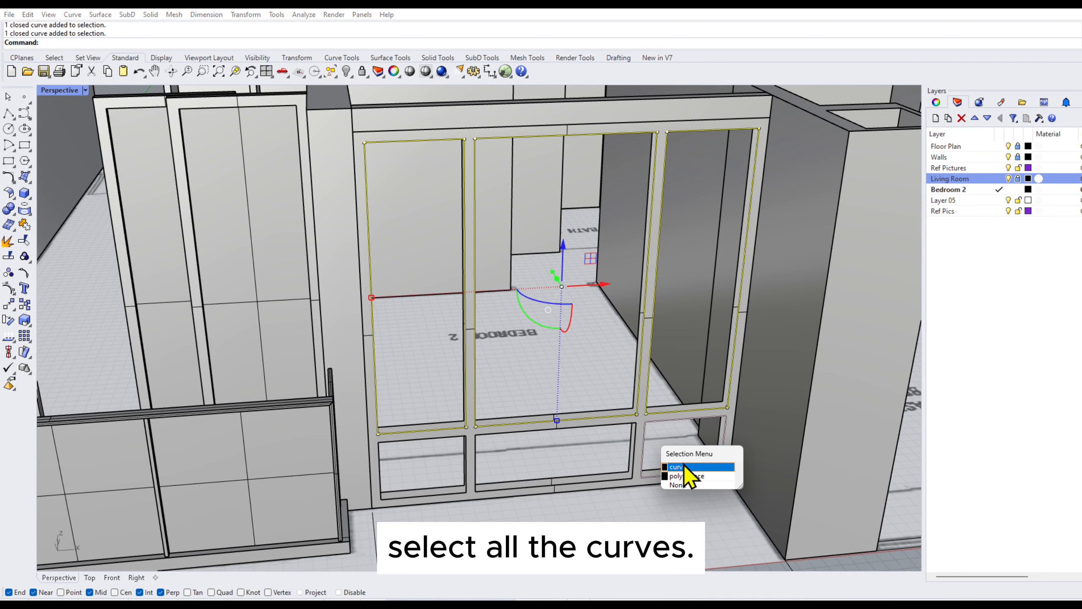
click(687, 474)
shift+click(638, 450)
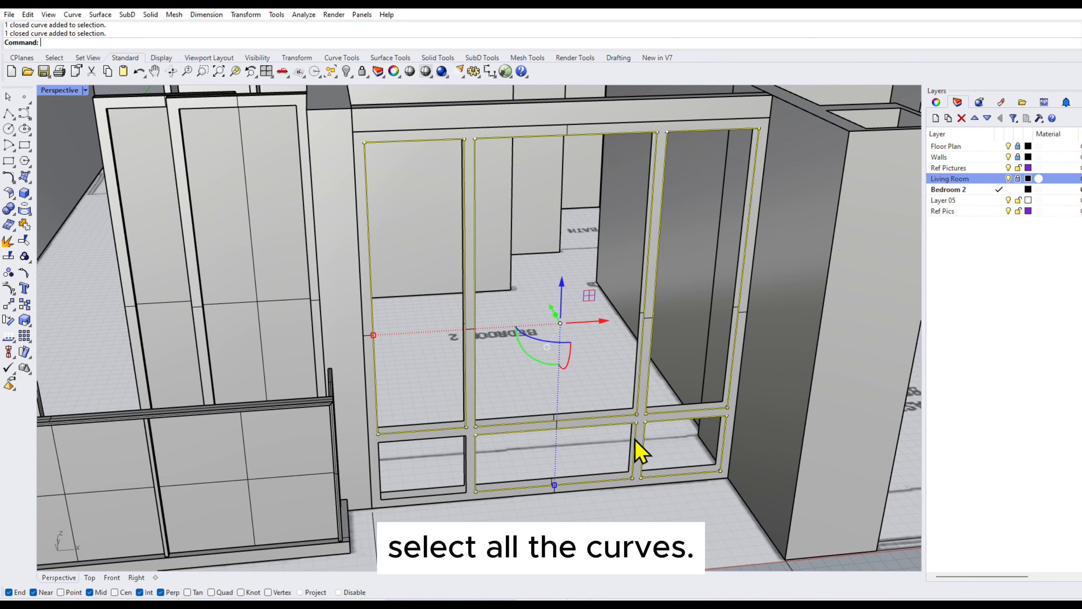
shift+click(467, 465)
right_drag(538, 428, 504, 433)
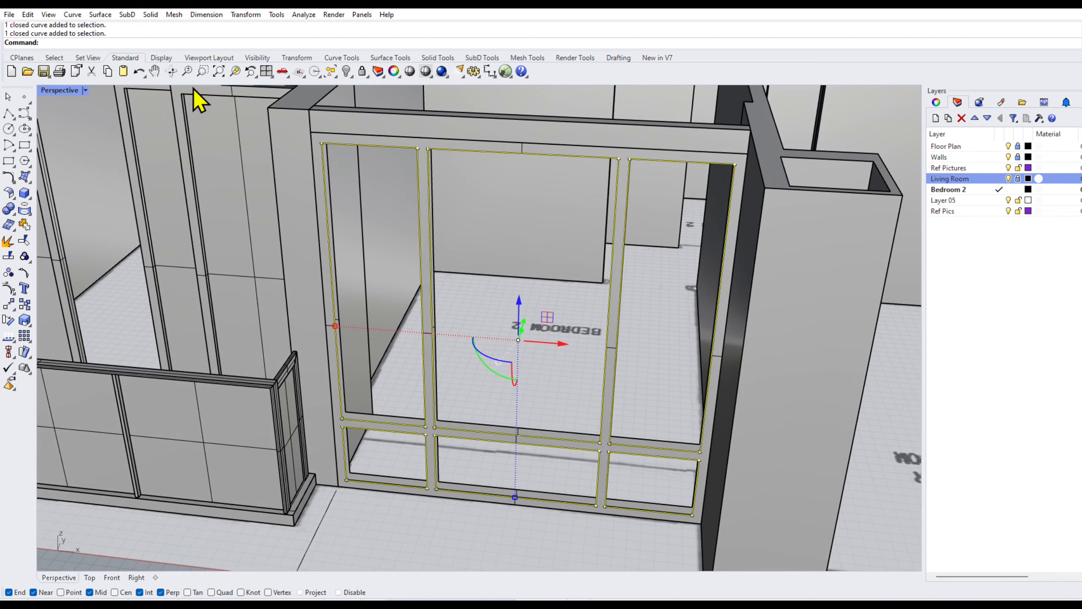
click(107, 15)
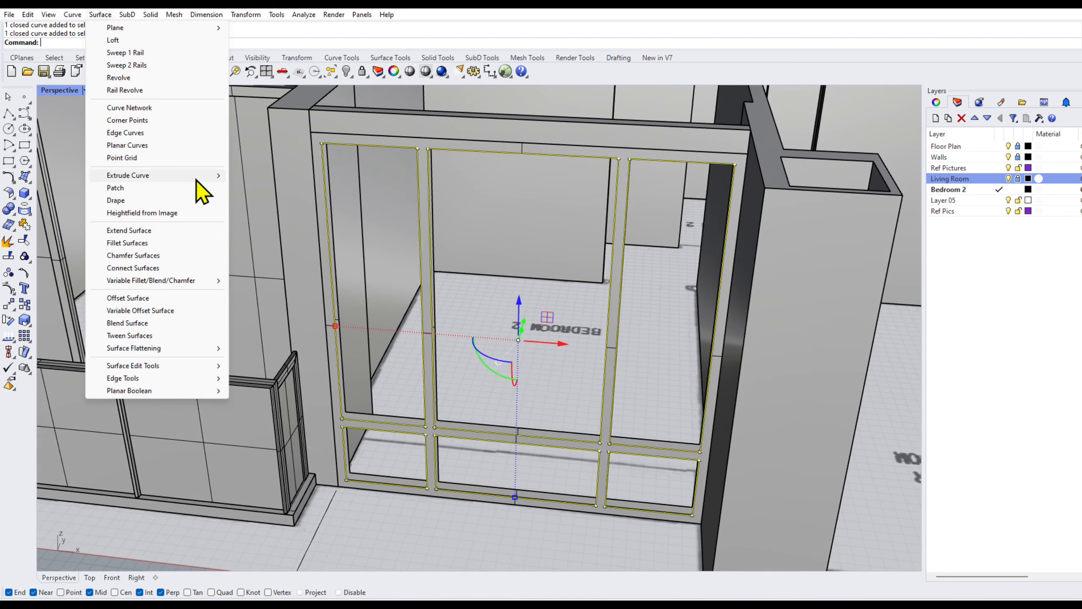
mouse_move(197, 178)
click(255, 175)
scroll(358, 411, up, 5)
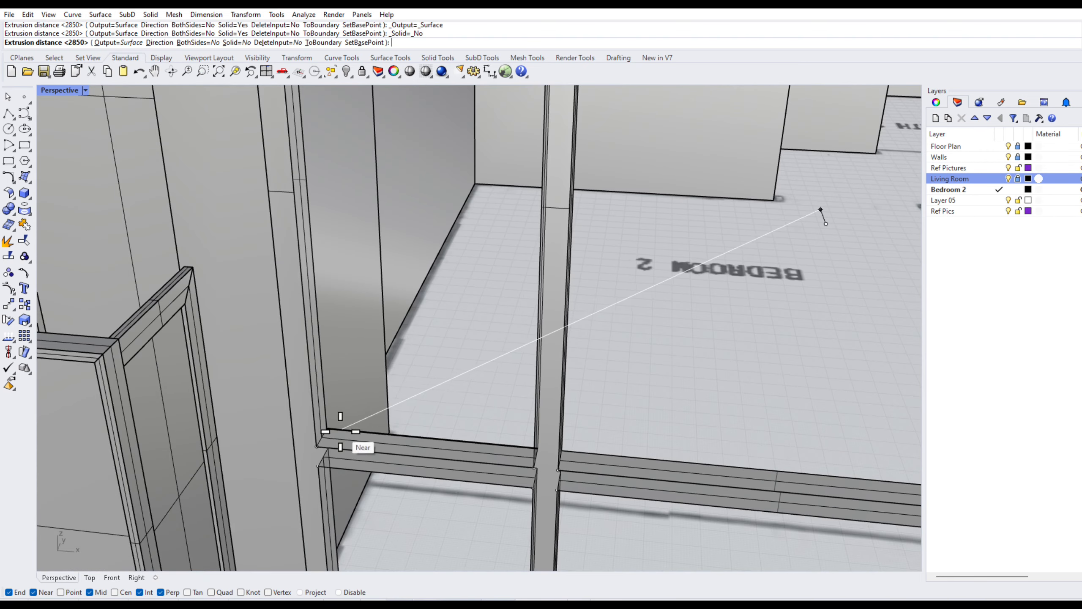
click(327, 428)
scroll(350, 443, down, 4)
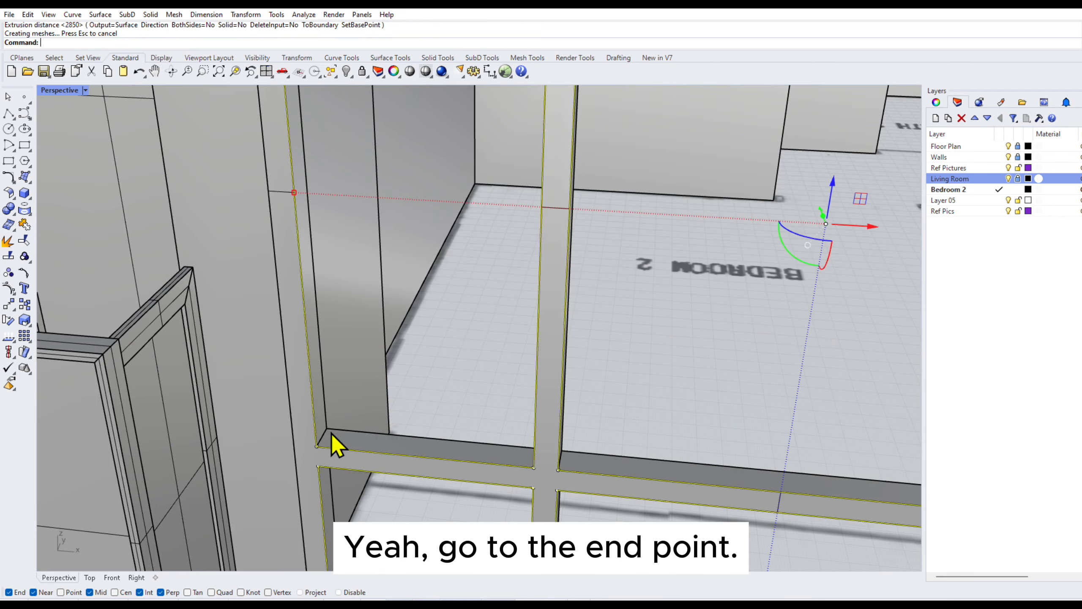
click(353, 440)
key(Escape)
- Join the trimmed window frame and the extruded panel surfaces into one polysurface, accepting the history warning
scroll(353, 440, down, 5)
right_drag(354, 441, 459, 435)
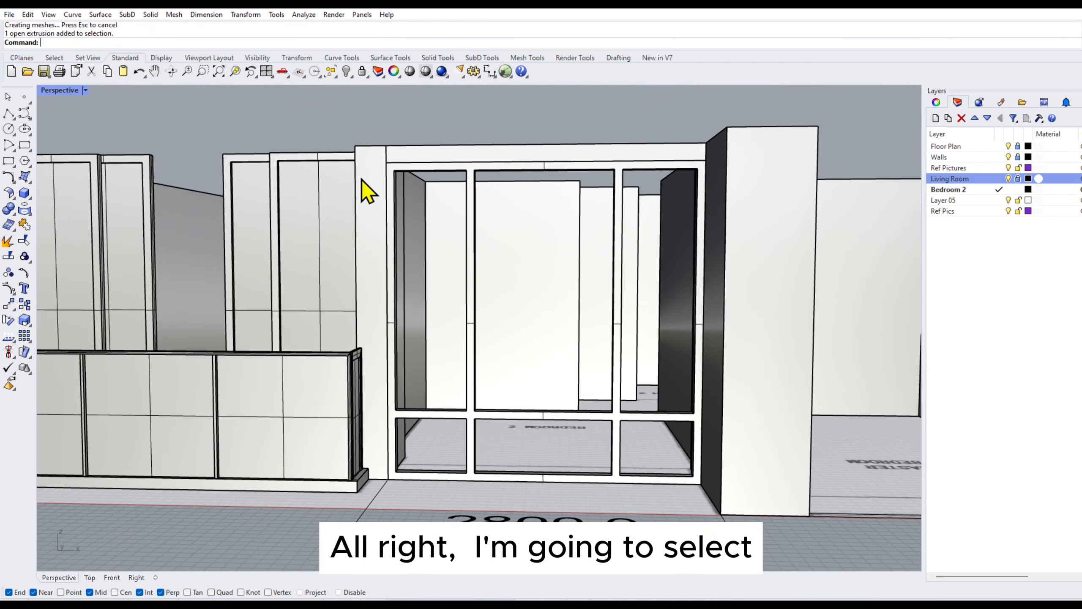
drag(370, 115, 721, 502)
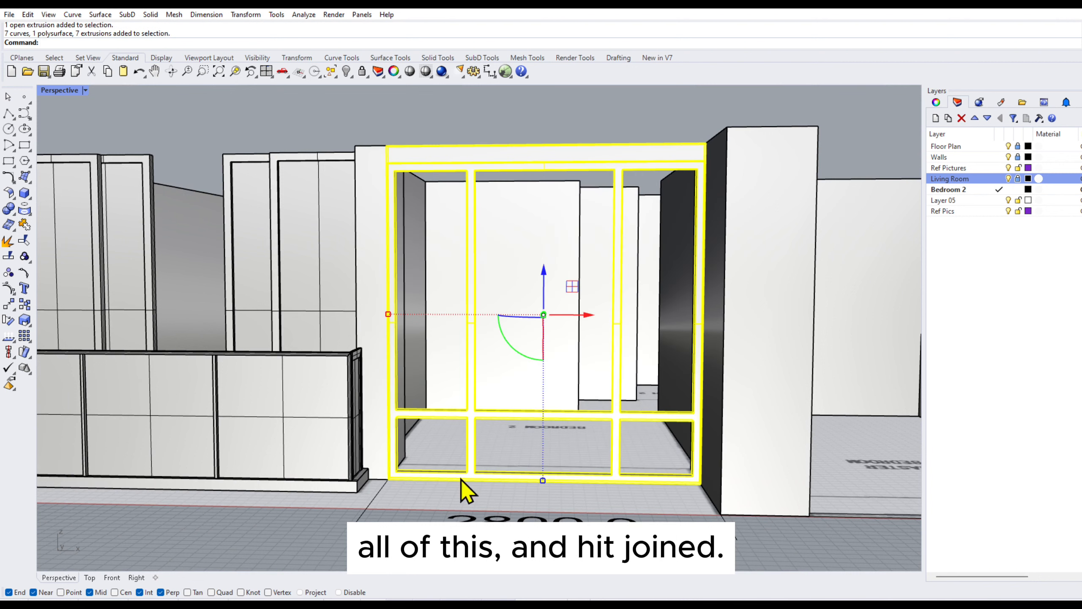
click(24, 224)
click(561, 333)
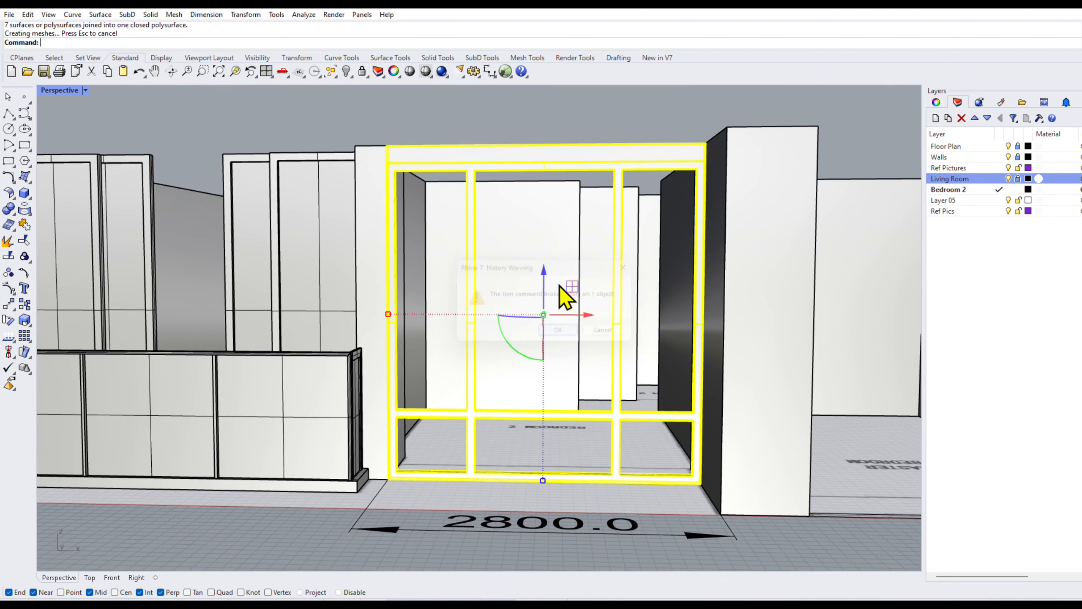
- Move the joined window frame aside to check for leftover surfaces behind it, and undo the move
click(507, 196)
click(518, 209)
right_drag(590, 336, 522, 349)
drag(512, 353, 740, 375)
scroll(575, 491, up, 7)
scroll(638, 490, down, 6)
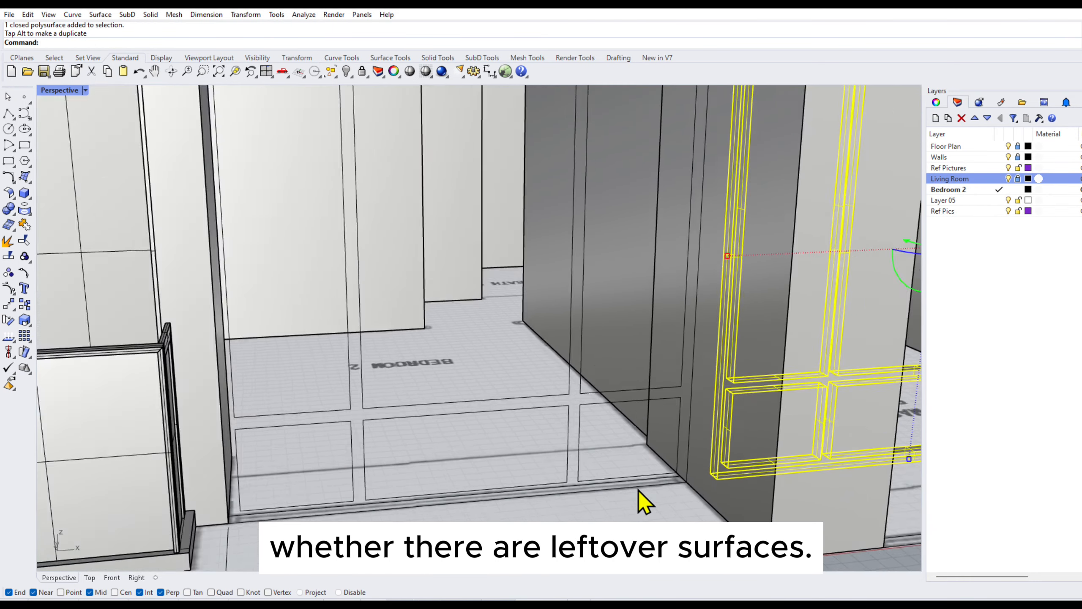
key(ctrl+z)
scroll(641, 169, down, 5)
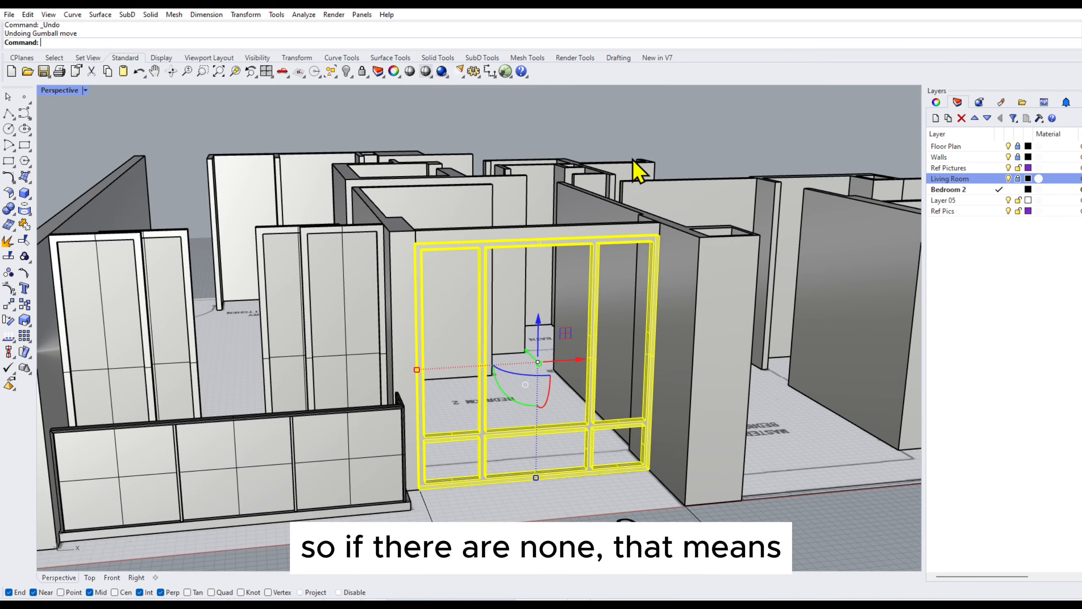
- Create planar surfaces from the six panel outline curves of Bedroom 2's window frame
click(641, 169)
right_drag(652, 326, 578, 315)
scroll(420, 414, up, 8)
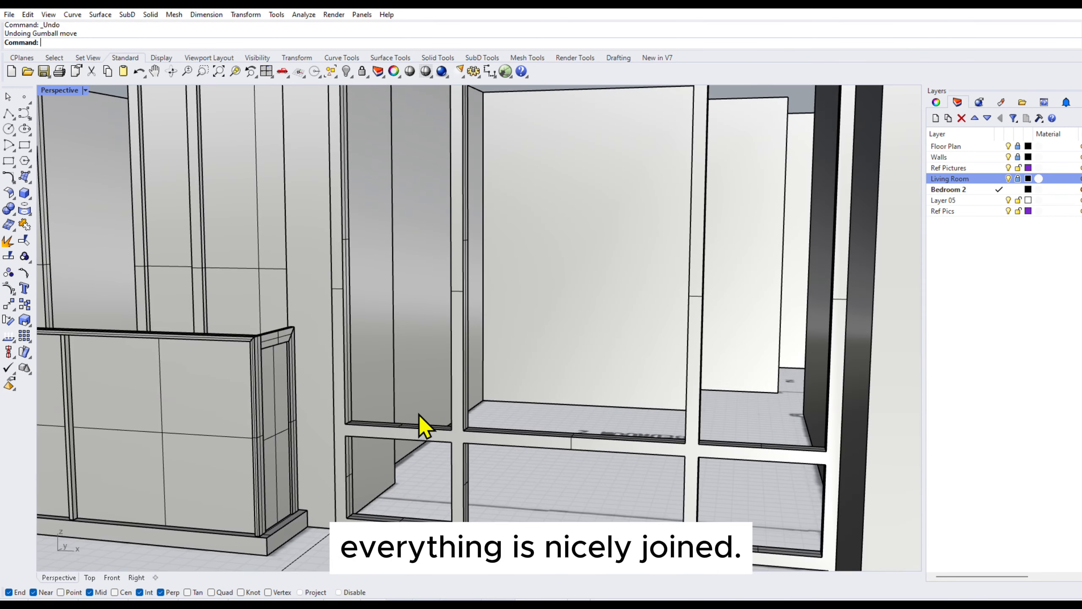
click(327, 112)
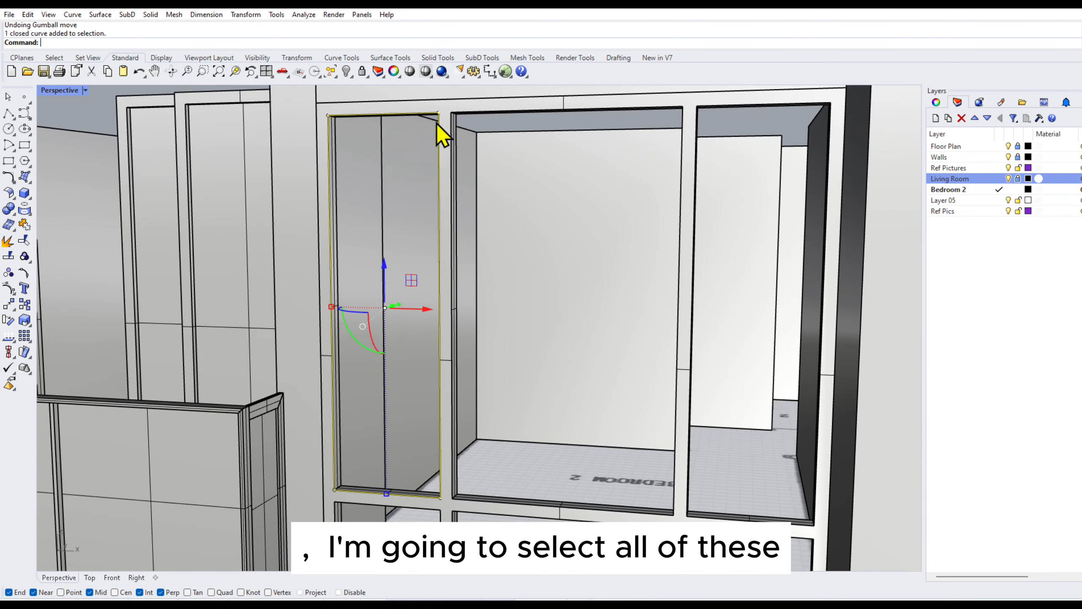
shift+click(468, 110)
click(525, 142)
shift+click(722, 110)
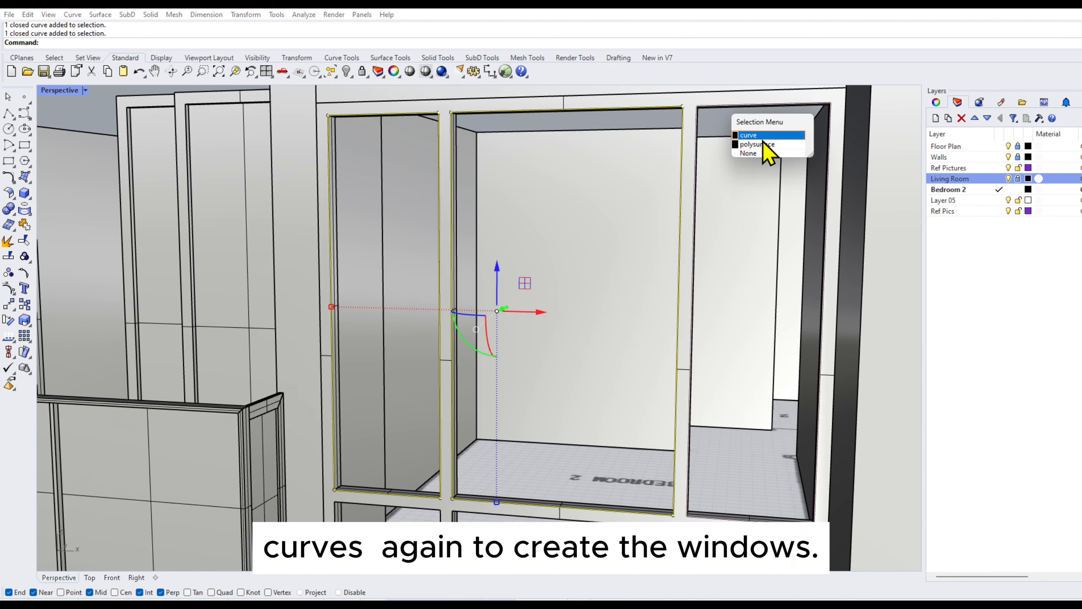
click(760, 137)
scroll(715, 449, down, 3)
scroll(720, 411, up, 3)
shift+click(714, 395)
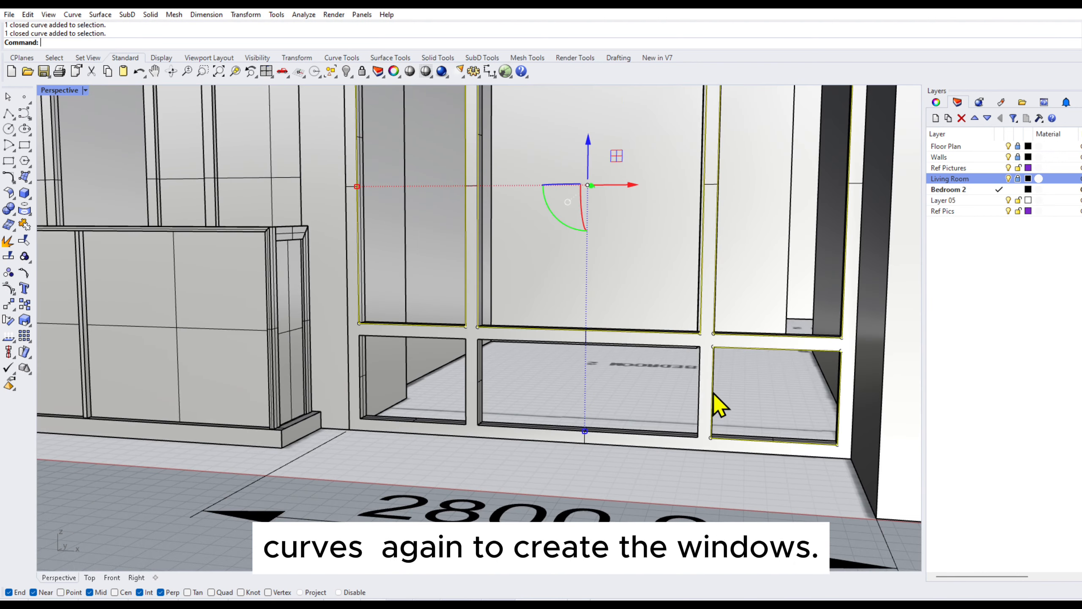
shift+click(479, 375)
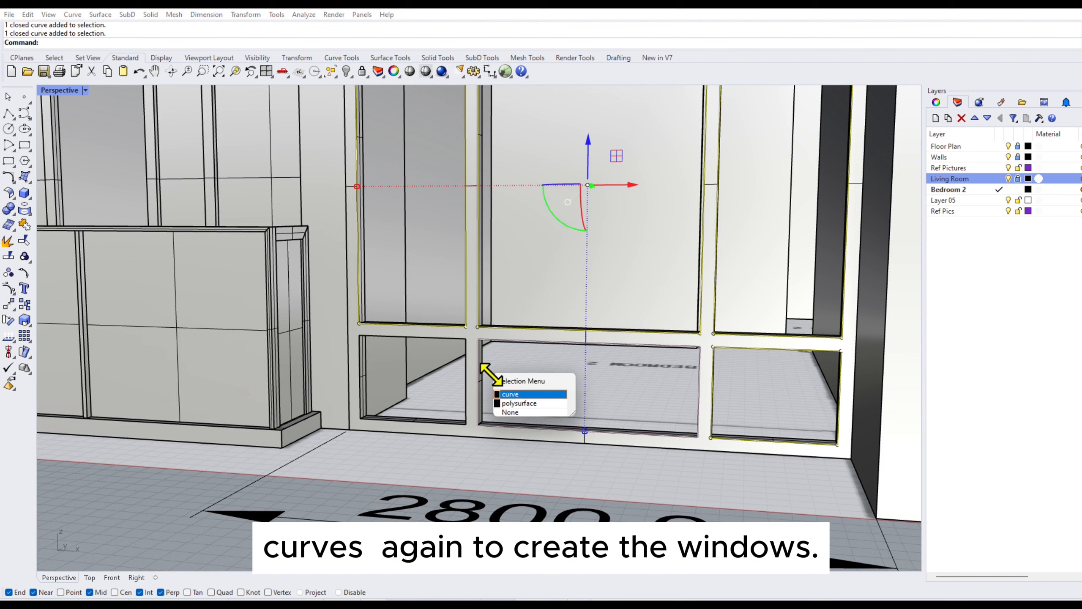
click(516, 397)
shift+click(361, 368)
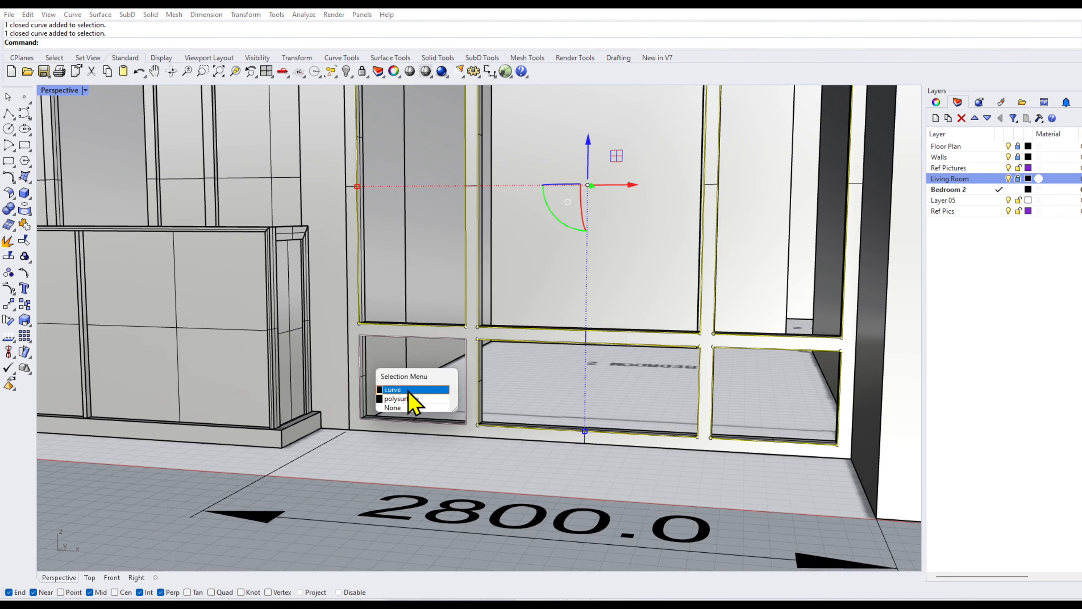
click(408, 391)
right_drag(420, 290, 379, 358)
scroll(380, 358, down, 3)
click(103, 16)
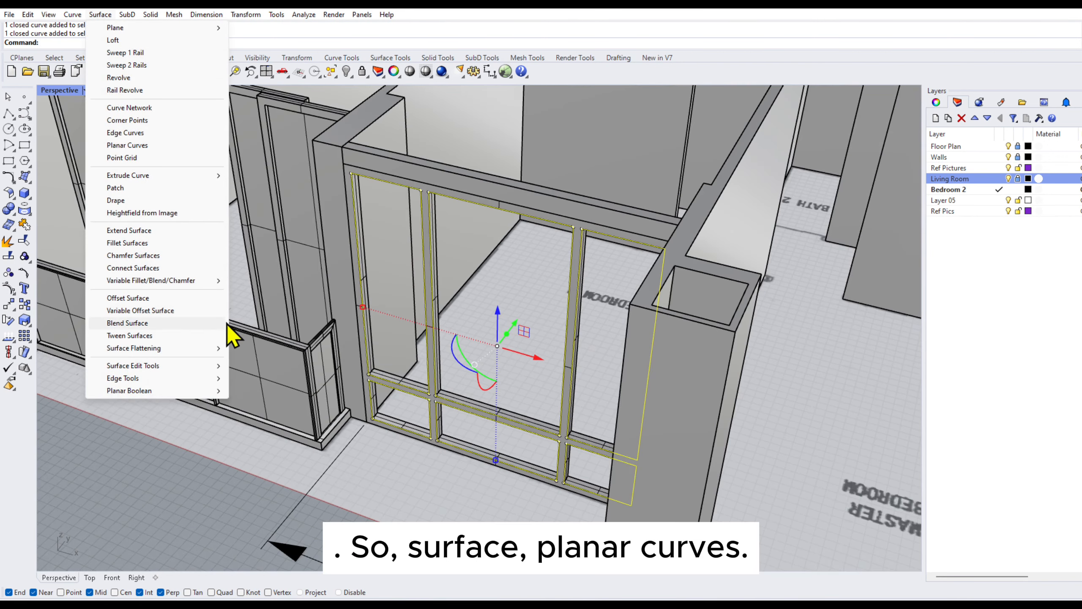
click(179, 146)
- Move the six planar window surfaces from a panel's front corner to the midpoint of the frame's depth
scroll(386, 344, up, 5)
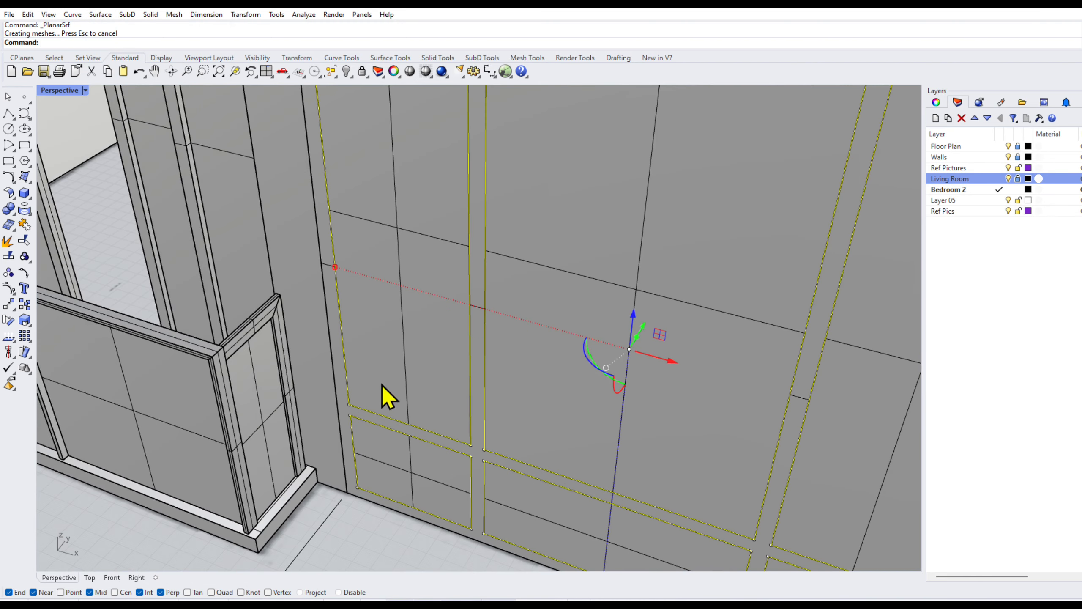
click(386, 396)
scroll(386, 346, down, 5)
click(618, 346)
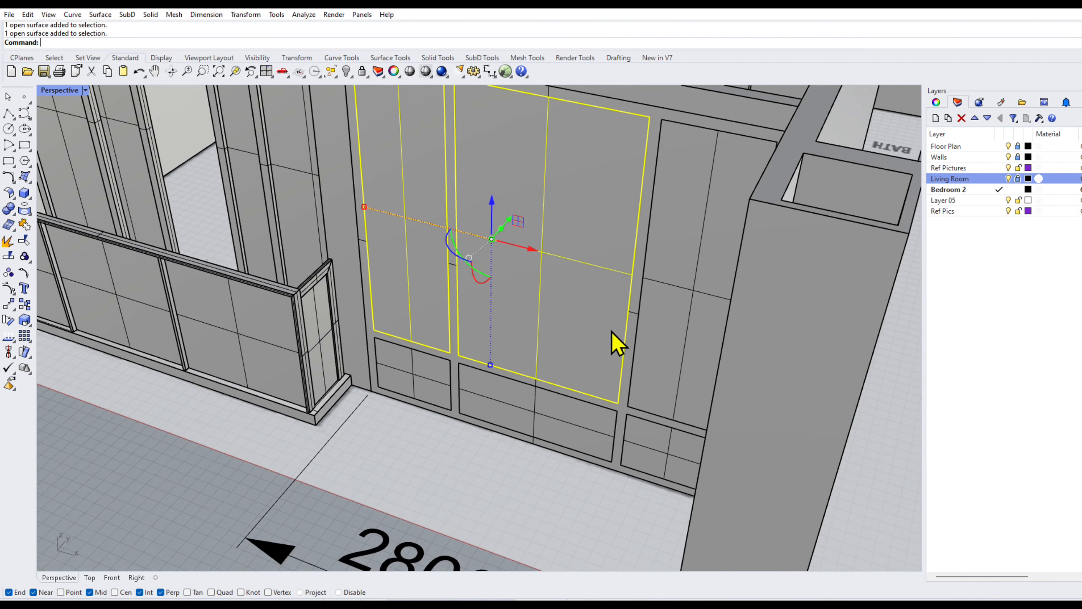
click(674, 358)
click(641, 460)
click(490, 422)
shift+click(391, 328)
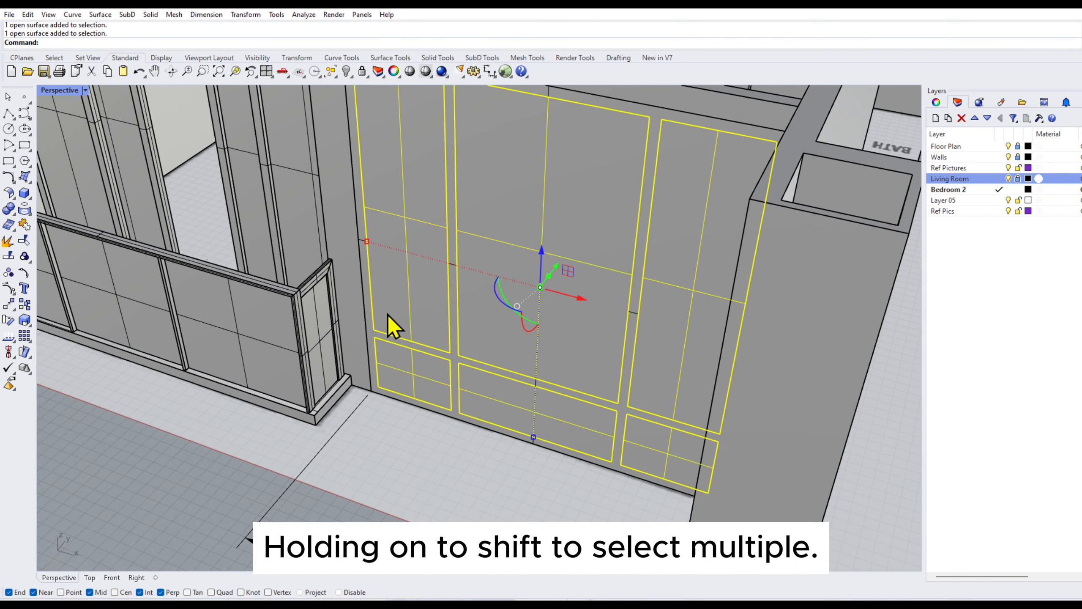
scroll(393, 320, up, 3)
text(M)
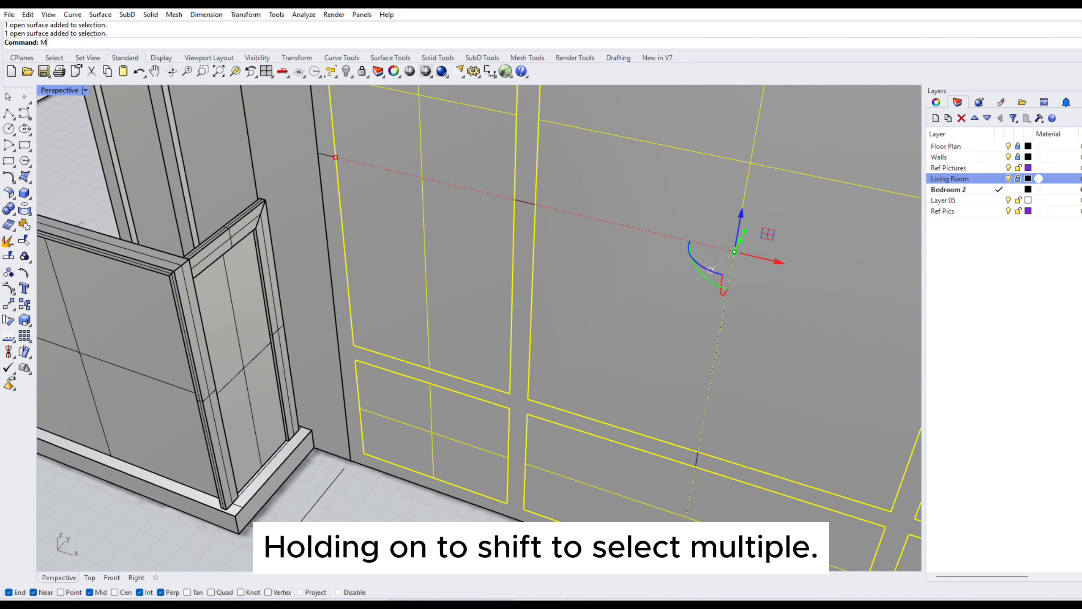
text(ove)
key(Return)
scroll(370, 348, up, 3)
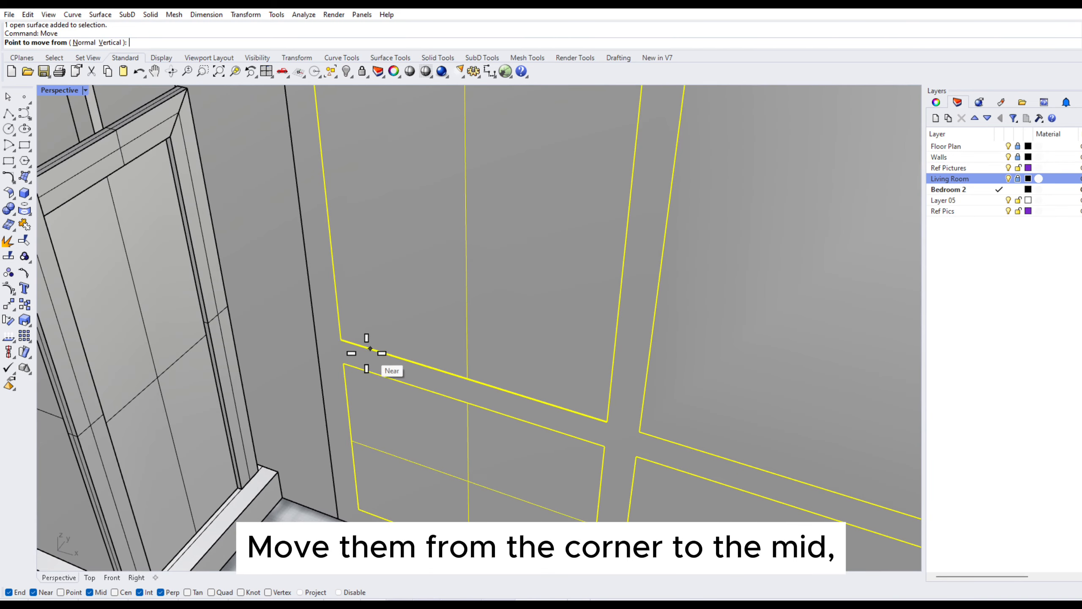
click(341, 340)
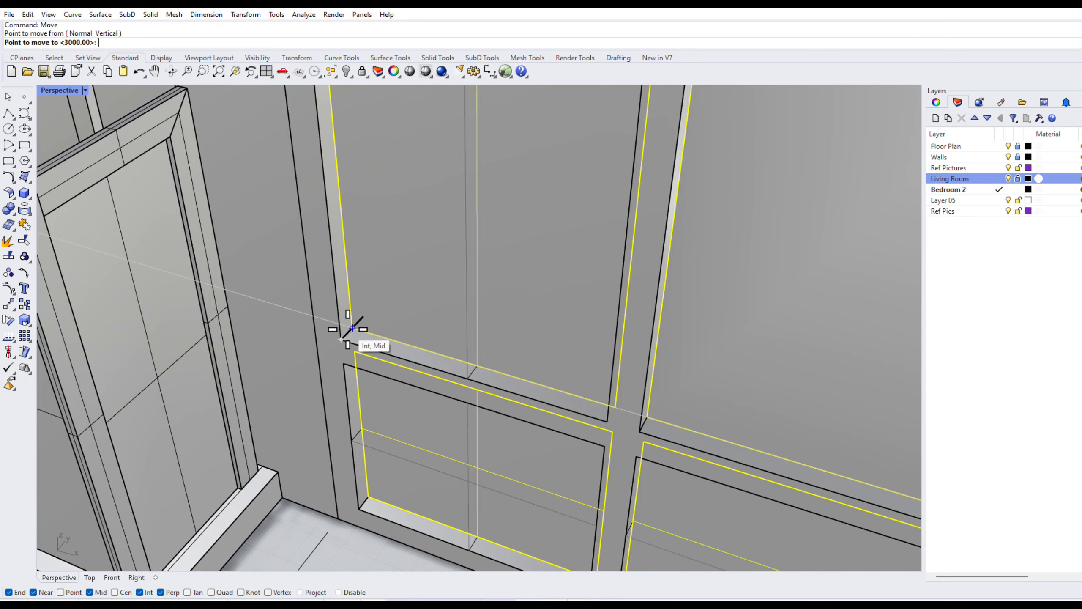
click(352, 328)
- Delete the 2800 linear dimension in front of Bedroom 2's window
scroll(386, 334, down, 5)
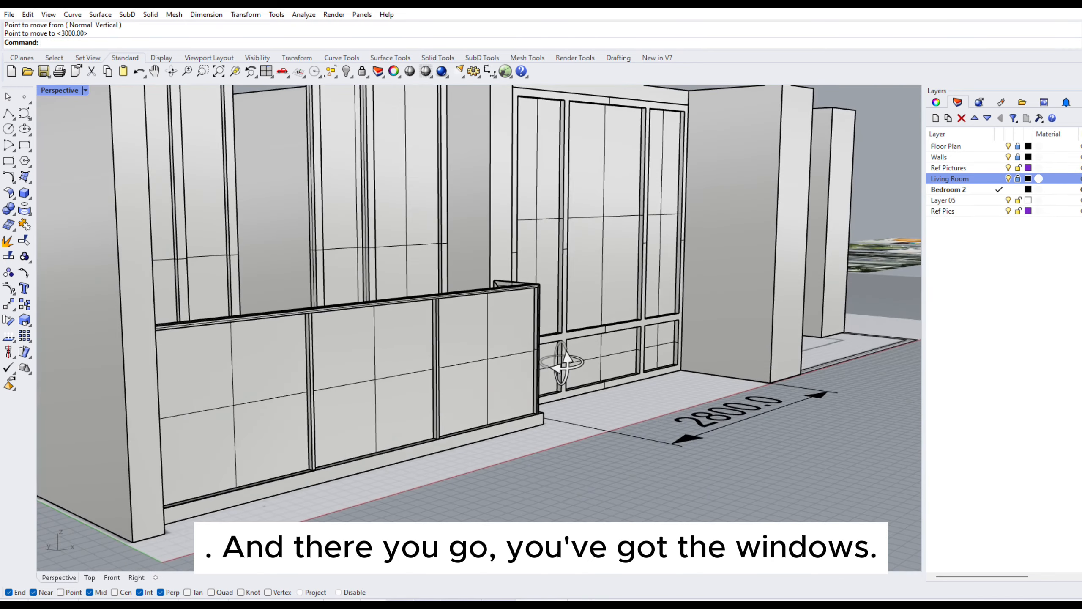
right_drag(561, 364, 446, 384)
scroll(447, 385, down, 5)
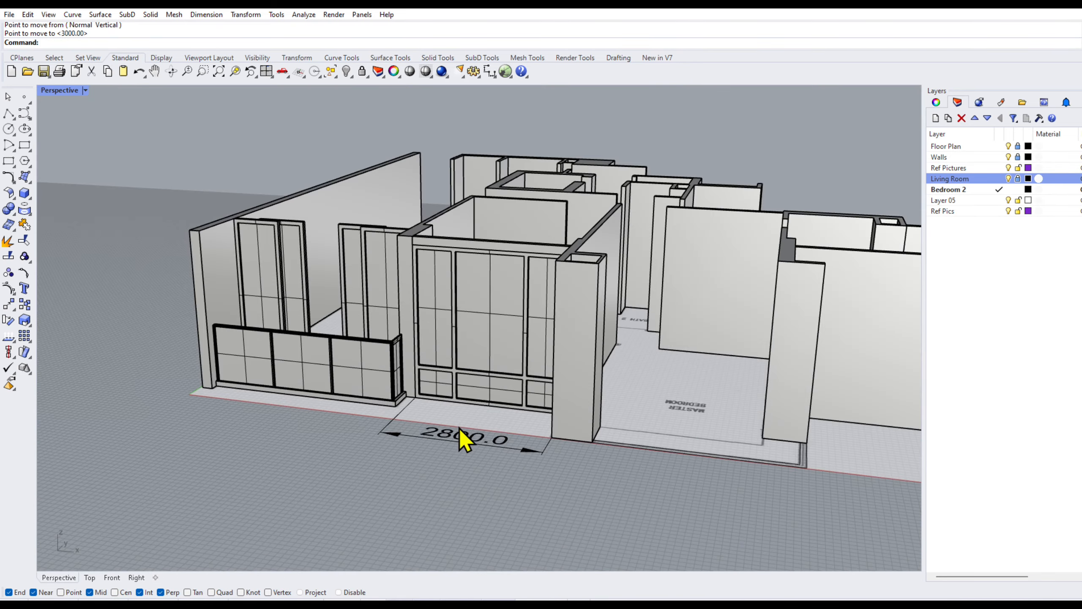
click(461, 430)
key(Delete)
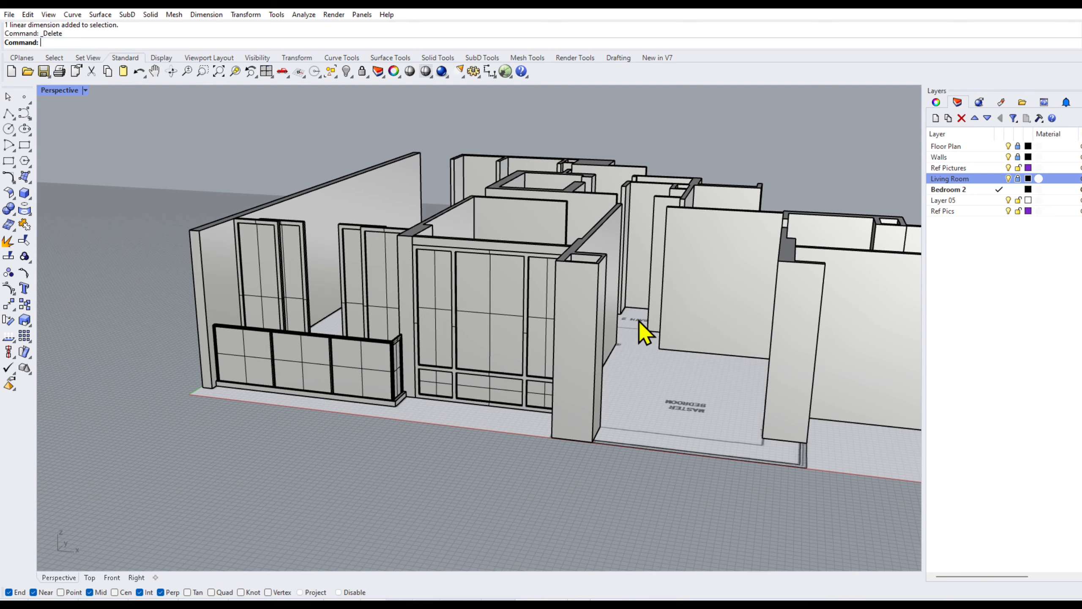
- Group Bedroom 2's window frame, its six pane surfaces and the outline curves together
scroll(643, 331, up, 3)
right_drag(643, 331, 464, 281)
click(447, 254)
click(516, 446)
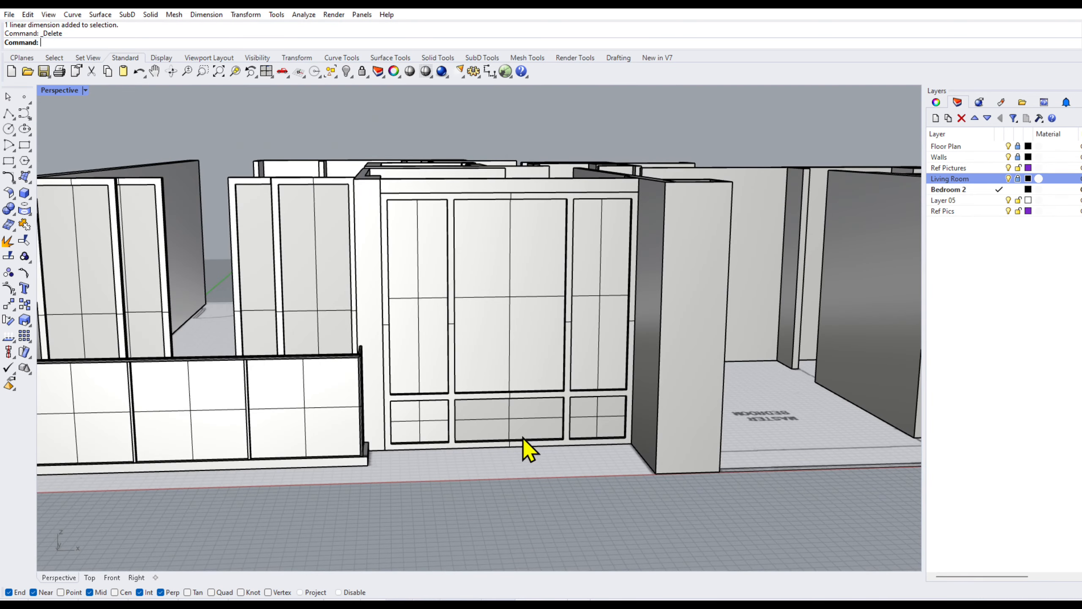
right_drag(524, 440, 386, 203)
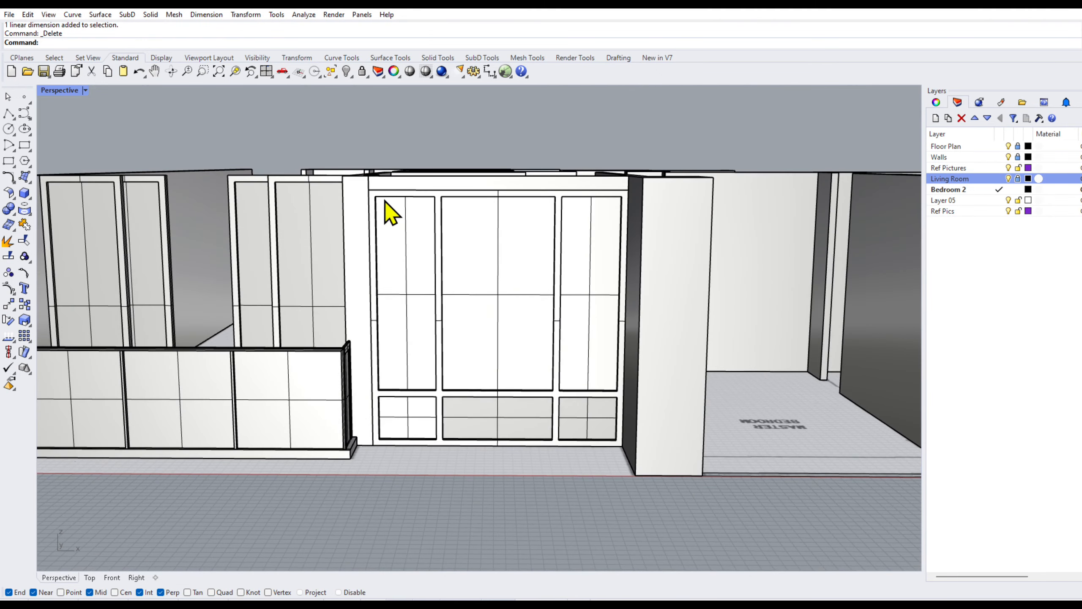
drag(362, 196, 633, 499)
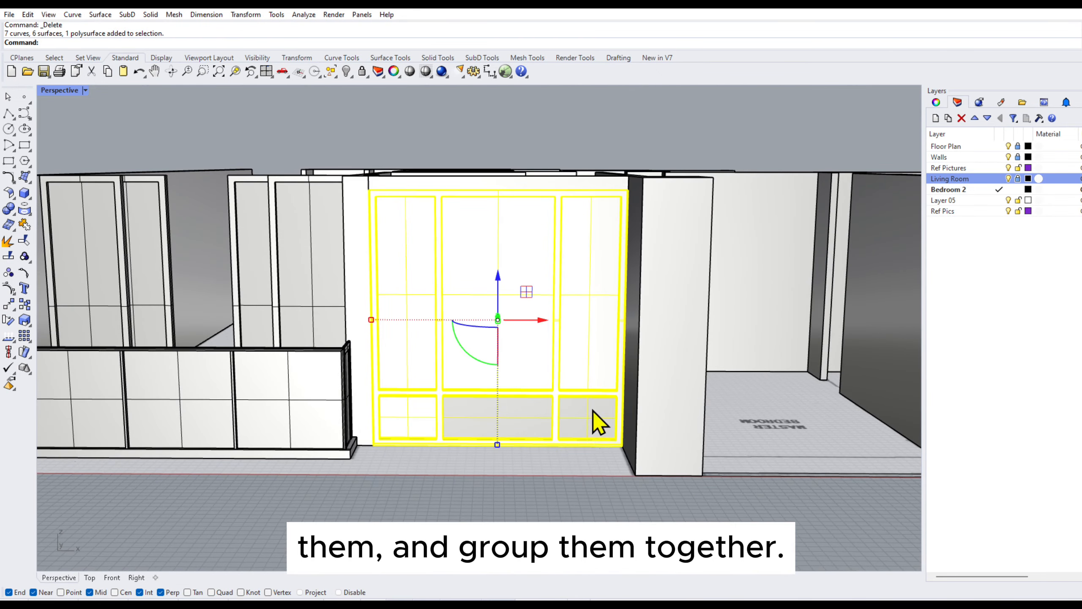
right_drag(599, 422, 576, 448)
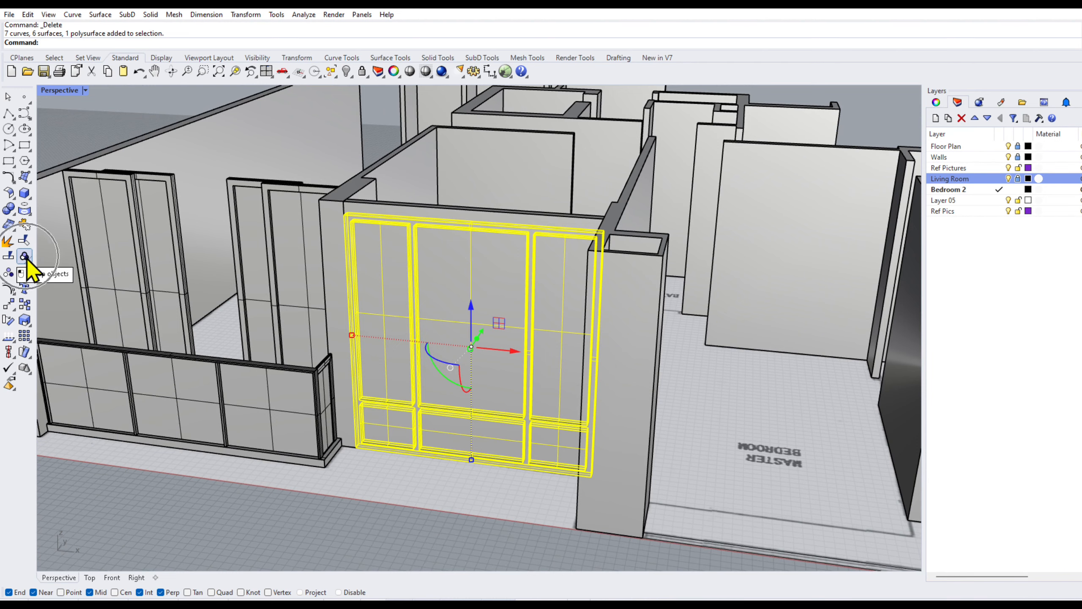
click(8, 272)
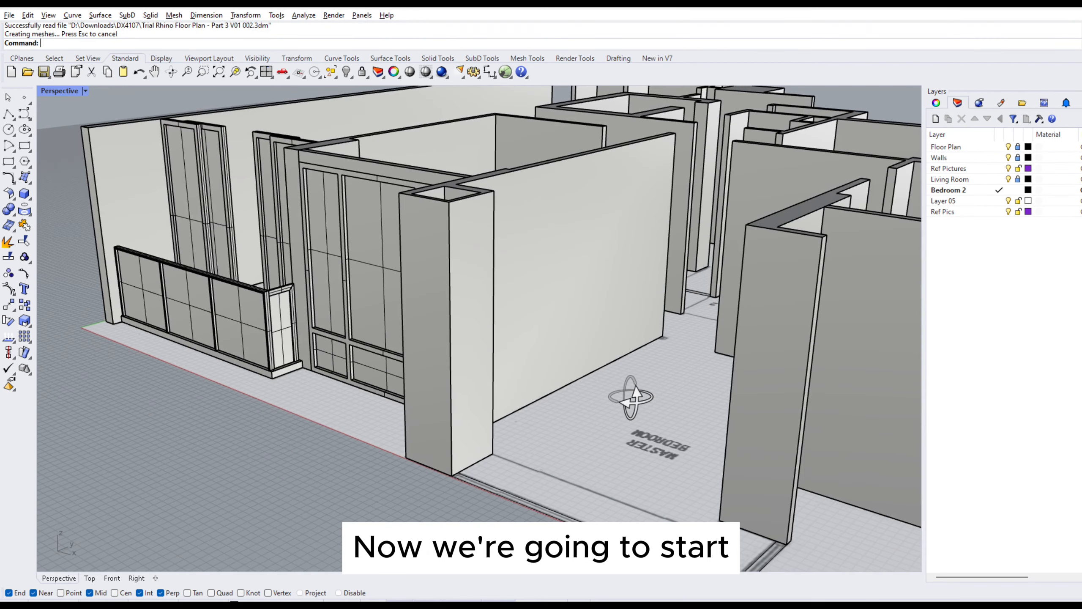
- Set up Layer 05 as the current layer, named Master Bedroom and coloured black
shift+right_drag(735, 506, 662, 455)
right_drag(574, 428, 604, 450)
shift+right_drag(685, 463, 633, 452)
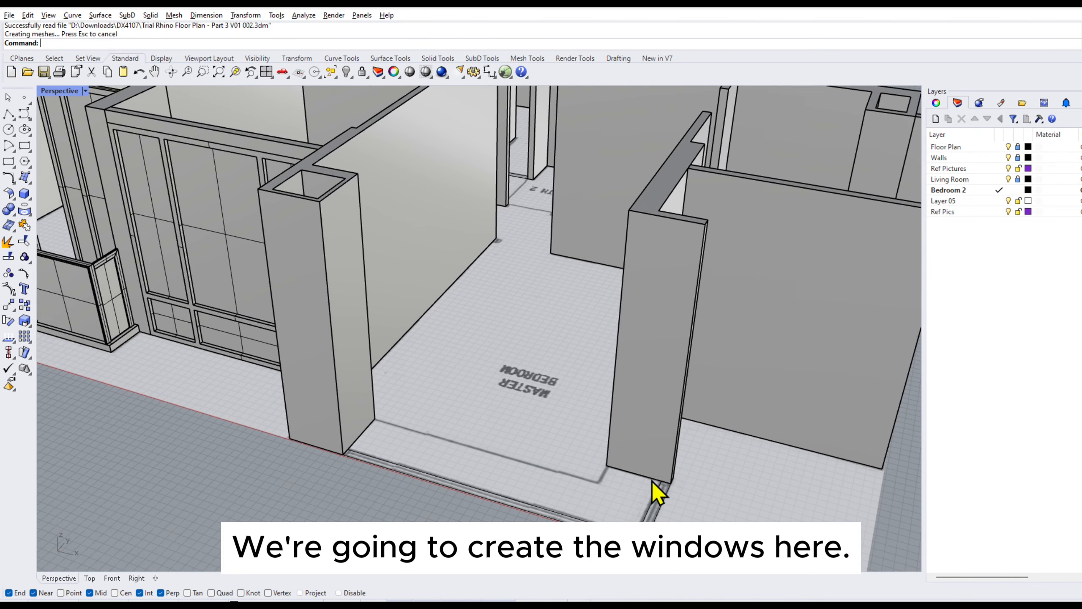
right_drag(658, 492, 616, 464)
click(954, 201)
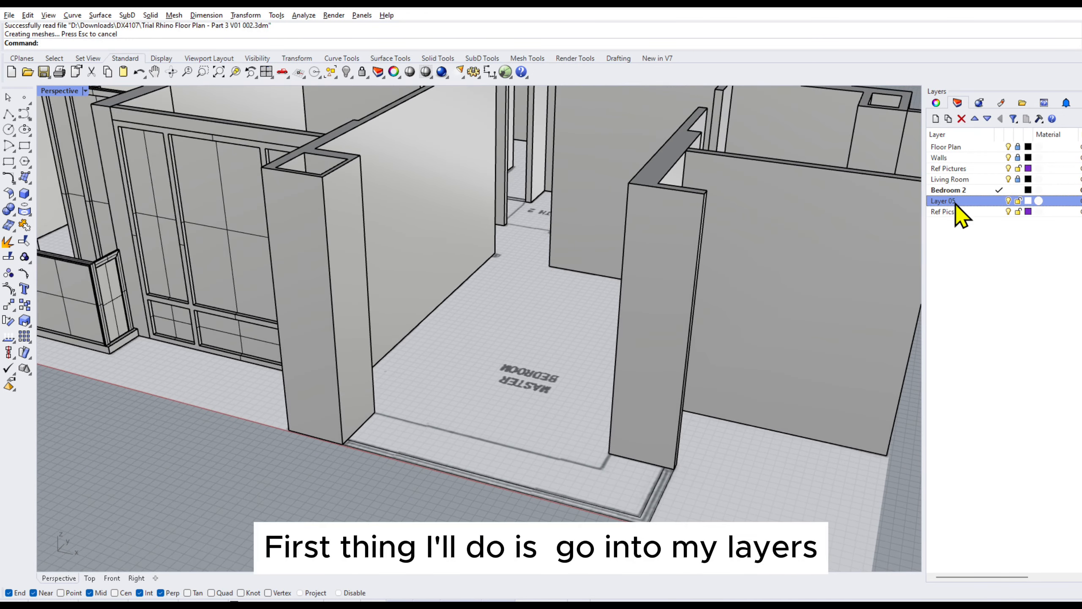
click(951, 202)
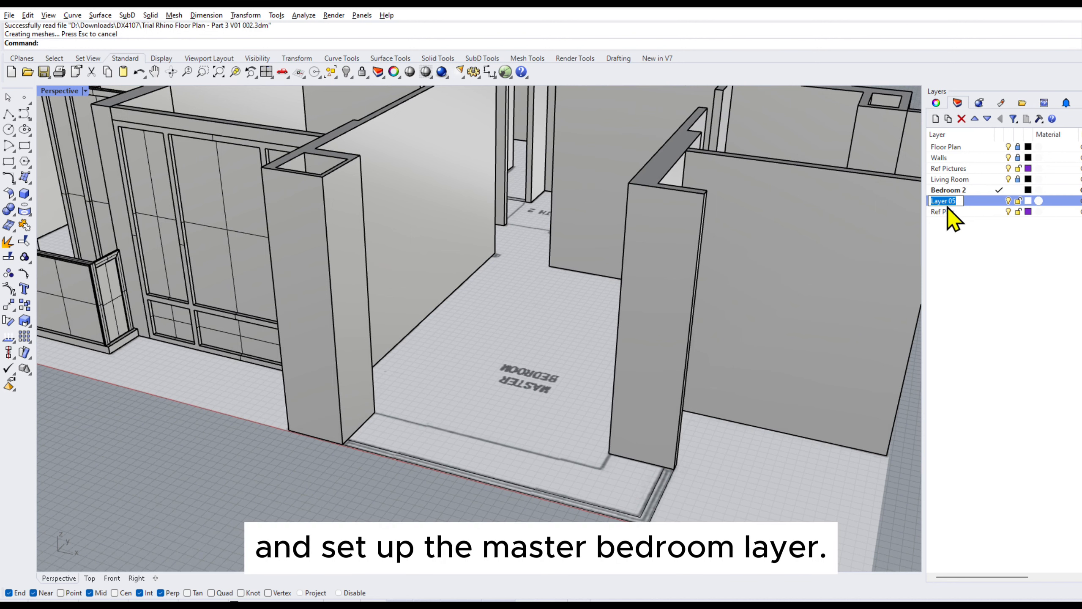
text(Master Bed)
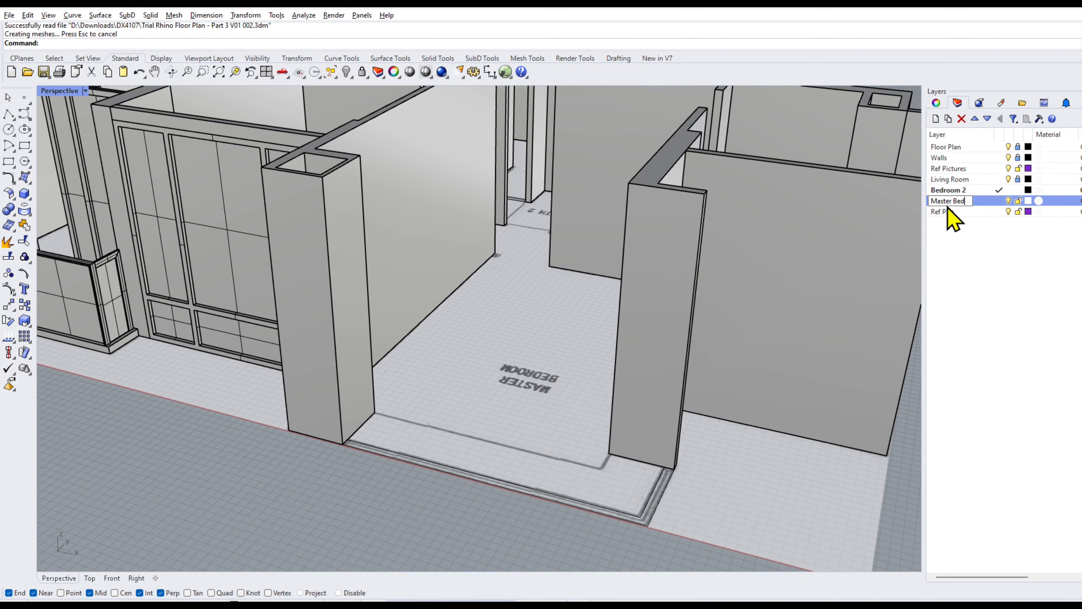
text(room)
key(Return)
click(998, 200)
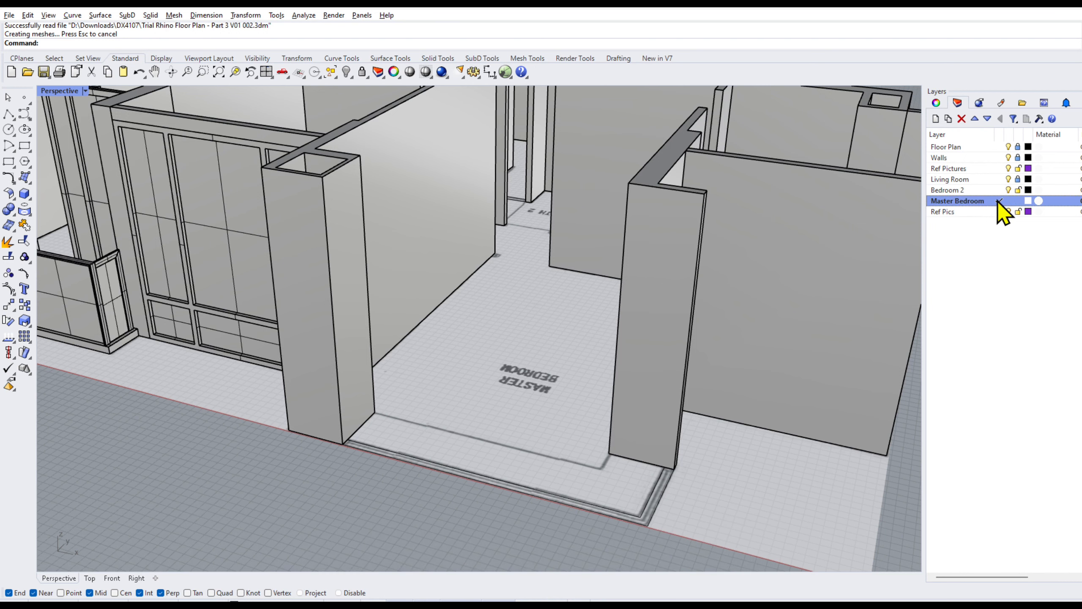
click(1028, 201)
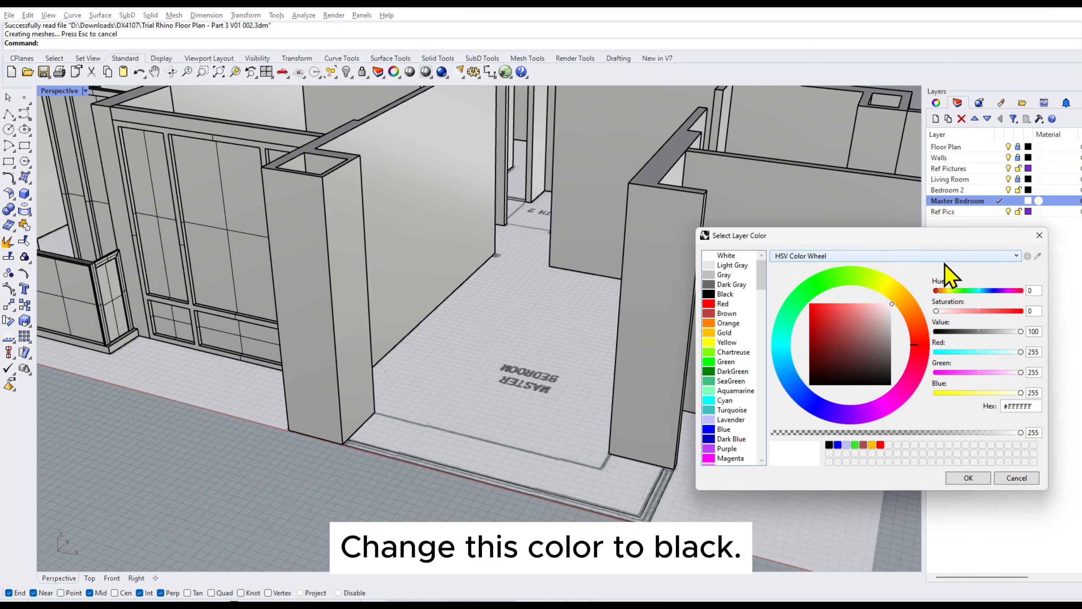
double_click(709, 295)
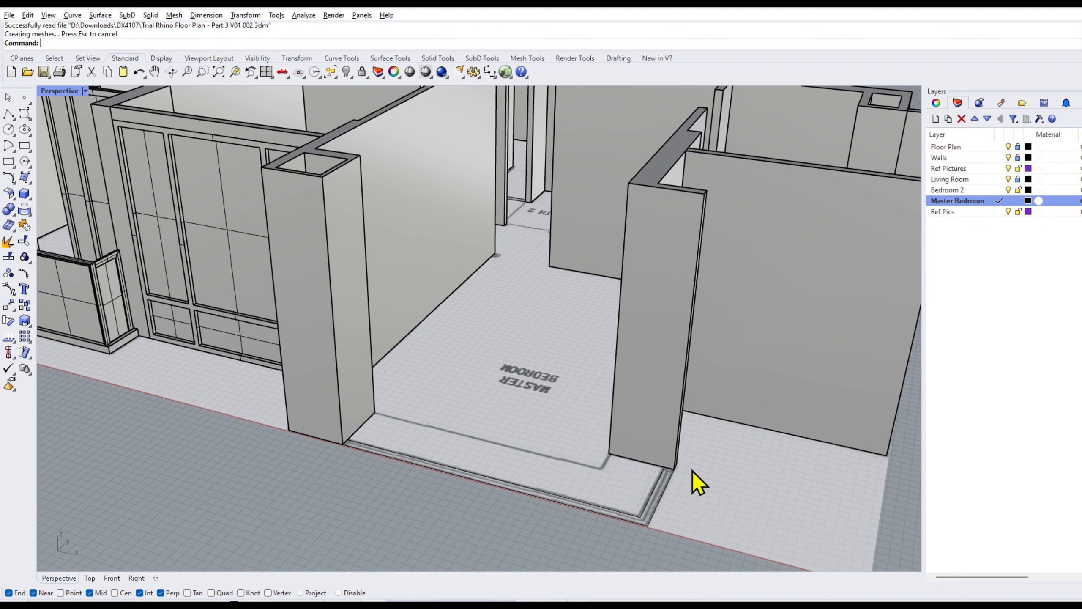
- Unlock the Walls layer for selecting the bottom line at the master bedroom's window opening
click(377, 448)
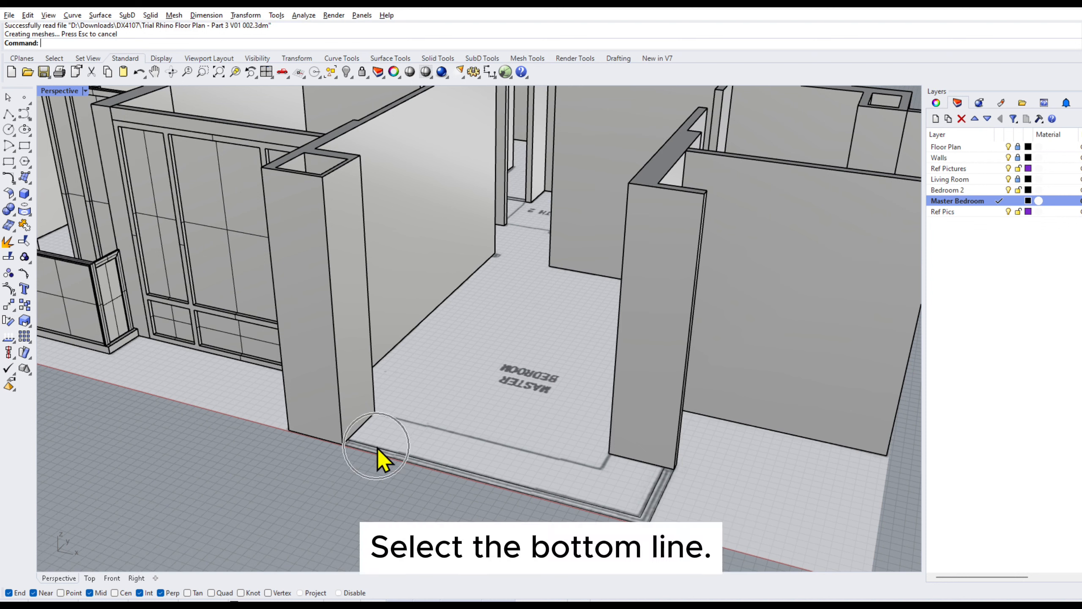
click(1018, 157)
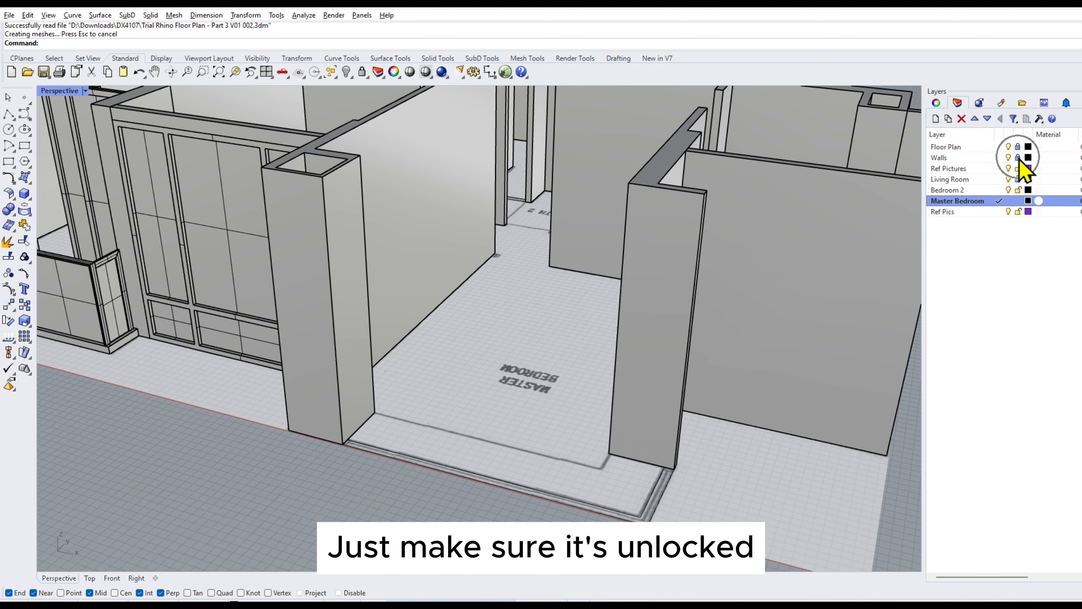
- Duplicate the closed window outline on the master bedroom floor in place and move the copy up to the top of the walls
click(412, 459)
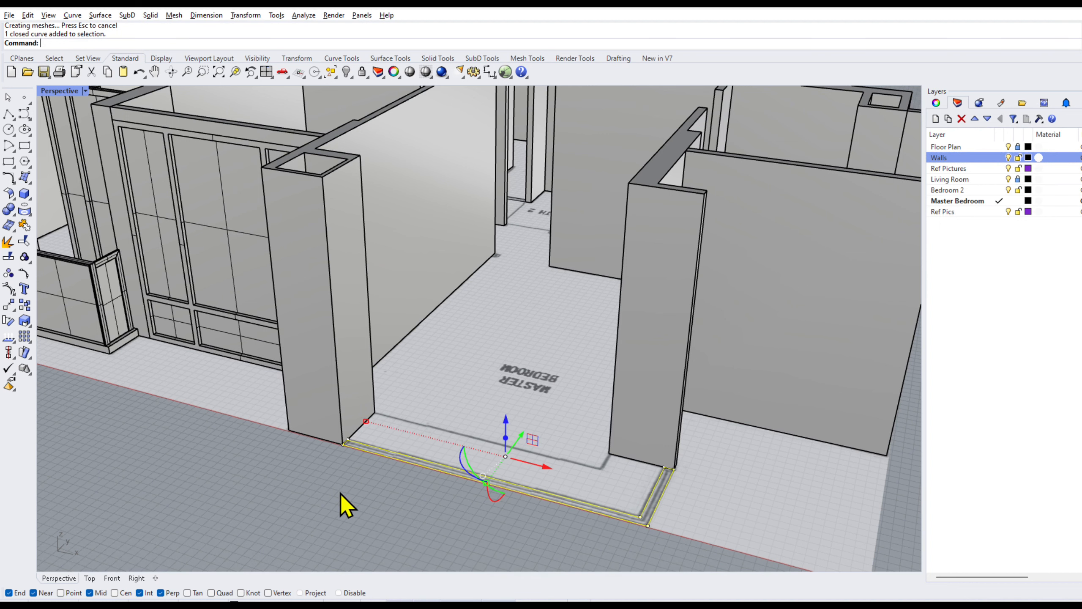
key(ctrl+c)
key(ctrl+v)
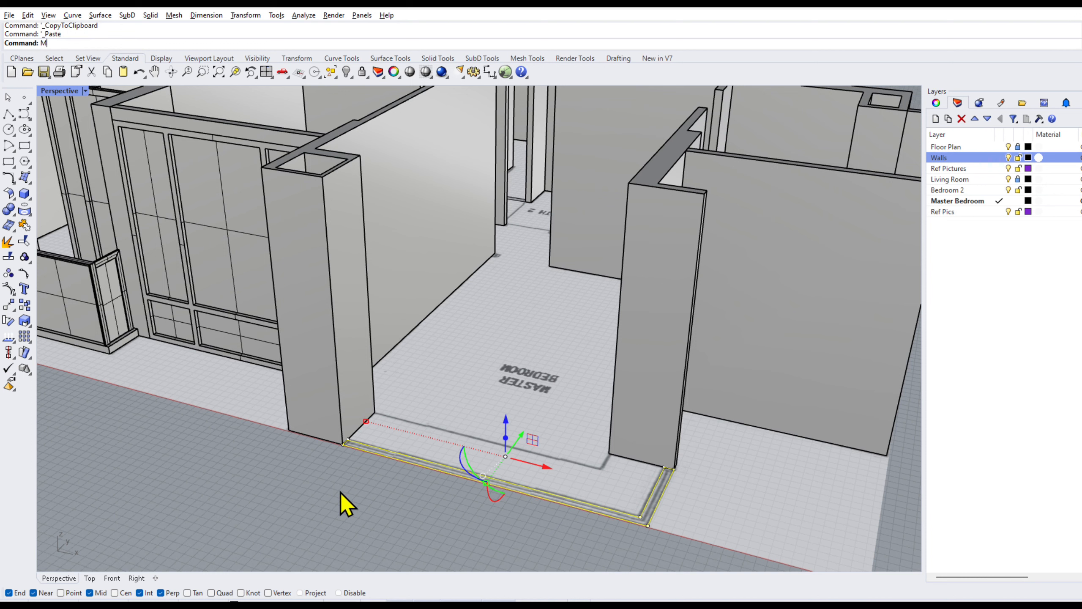
key(Return)
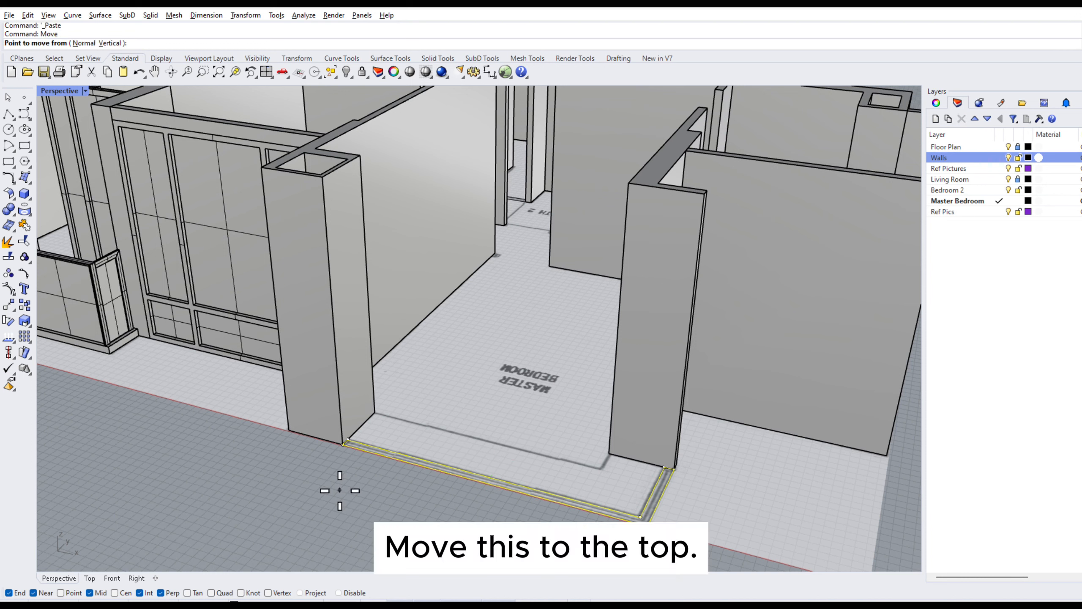
click(344, 444)
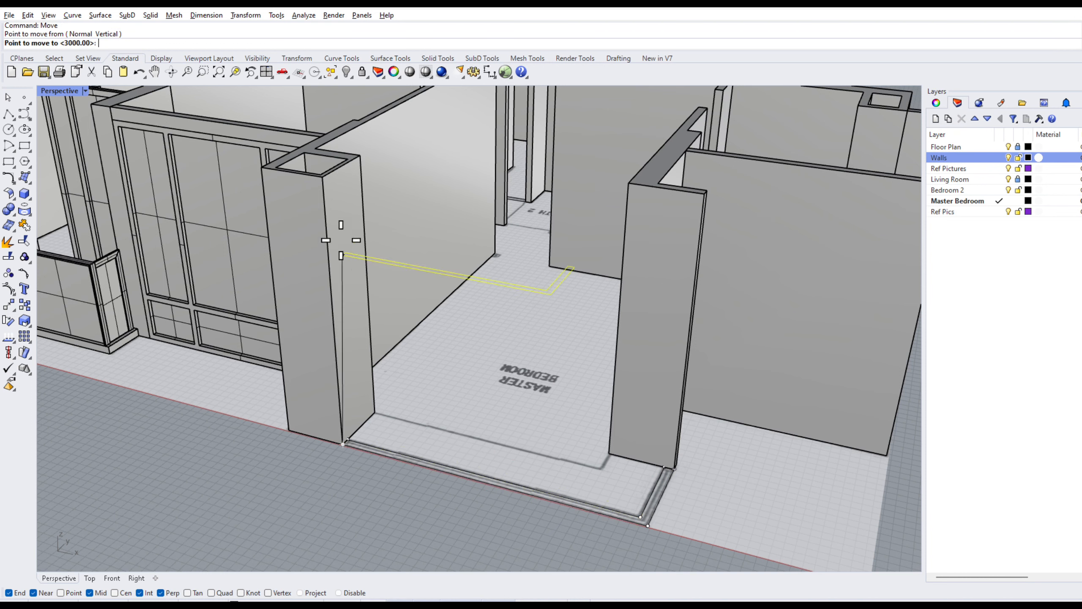
click(323, 177)
- Extrude the raised window outline straight by 150 as a solid to form the header over the opening
click(398, 191)
click(151, 14)
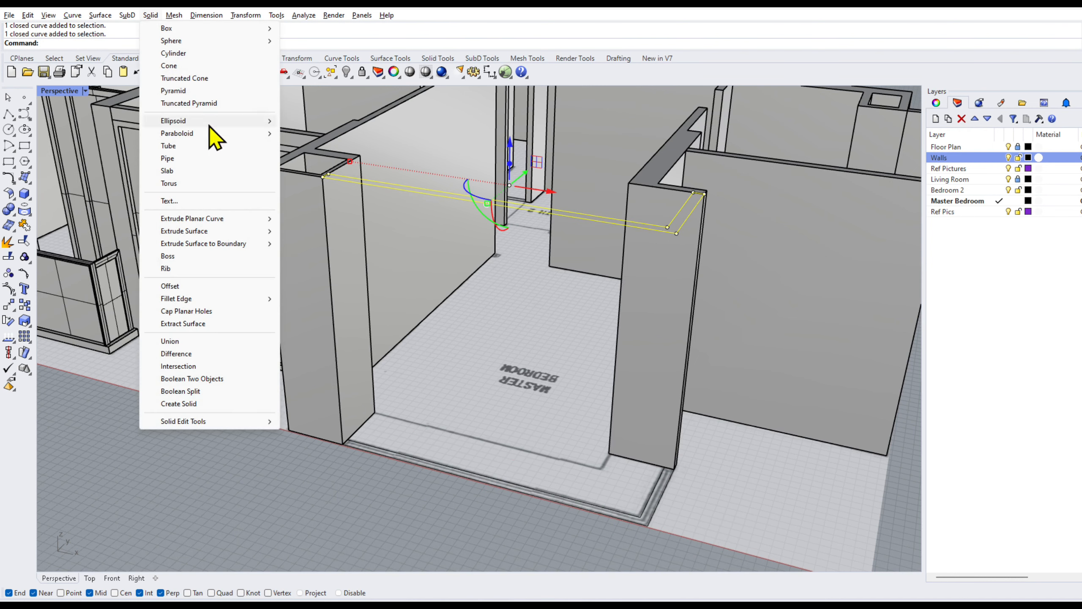
mouse_move(245, 216)
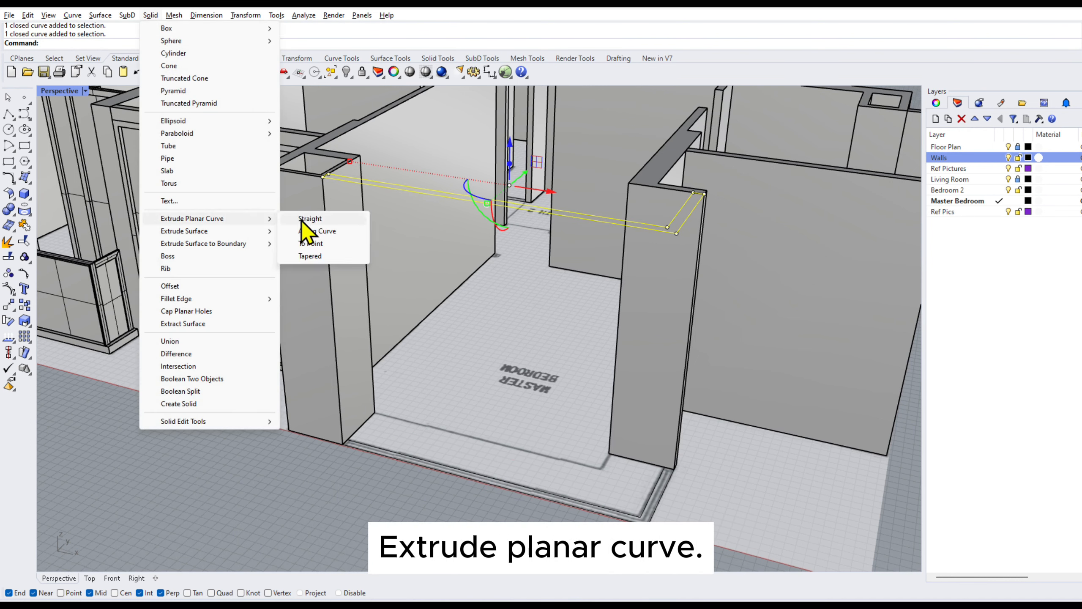
click(302, 219)
text(150)
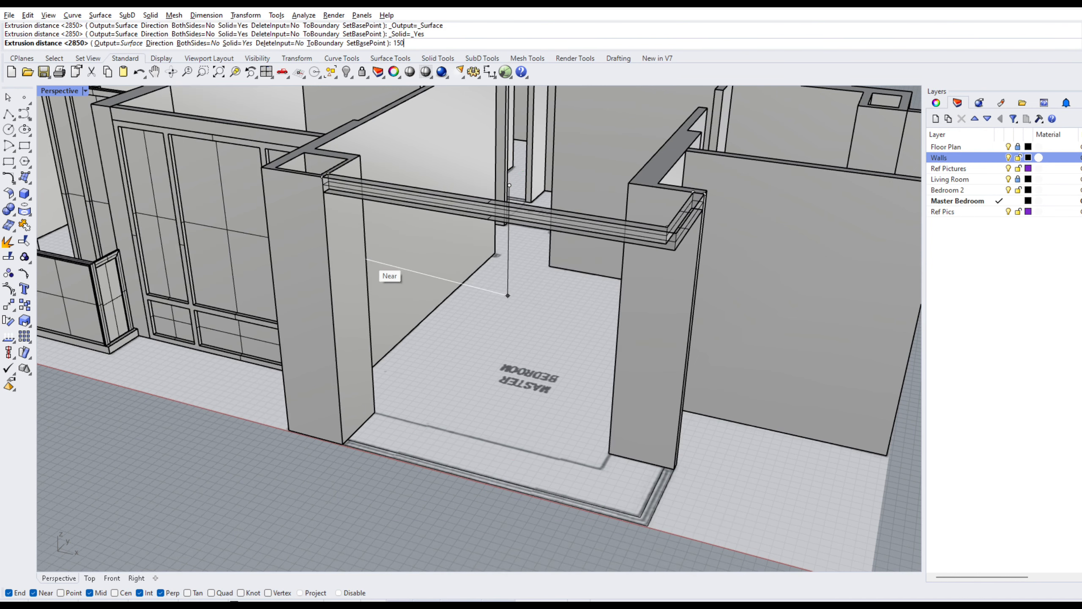
key(Return)
click(458, 209)
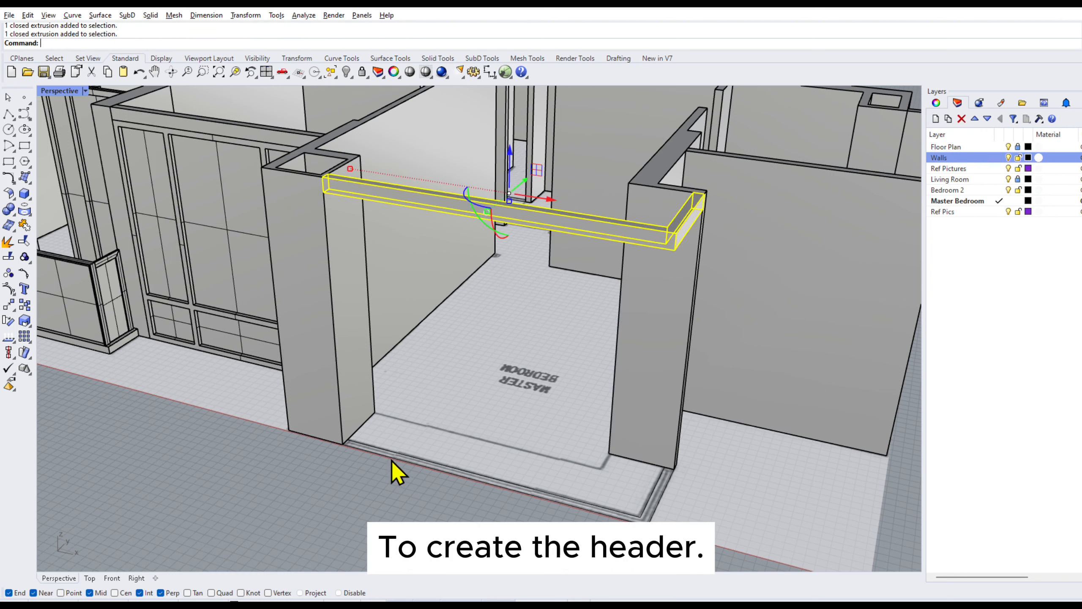
- Extrude the floor-level window outline up to the underside of the header as a solid, and lock the Walls layer
click(393, 460)
right_click(393, 459)
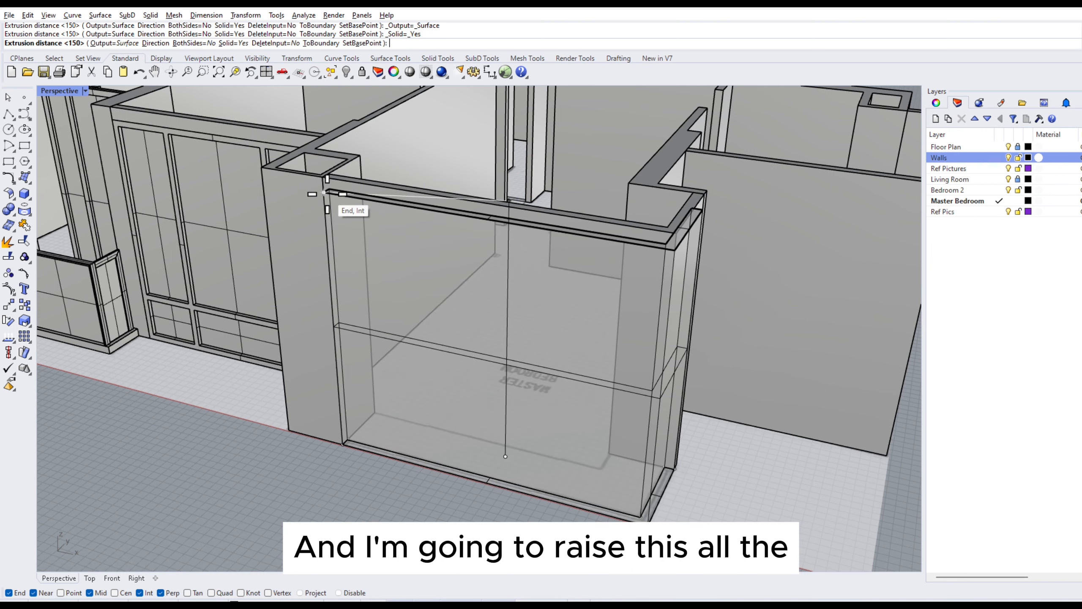
click(332, 214)
key(Escape)
right_drag(495, 436, 512, 404)
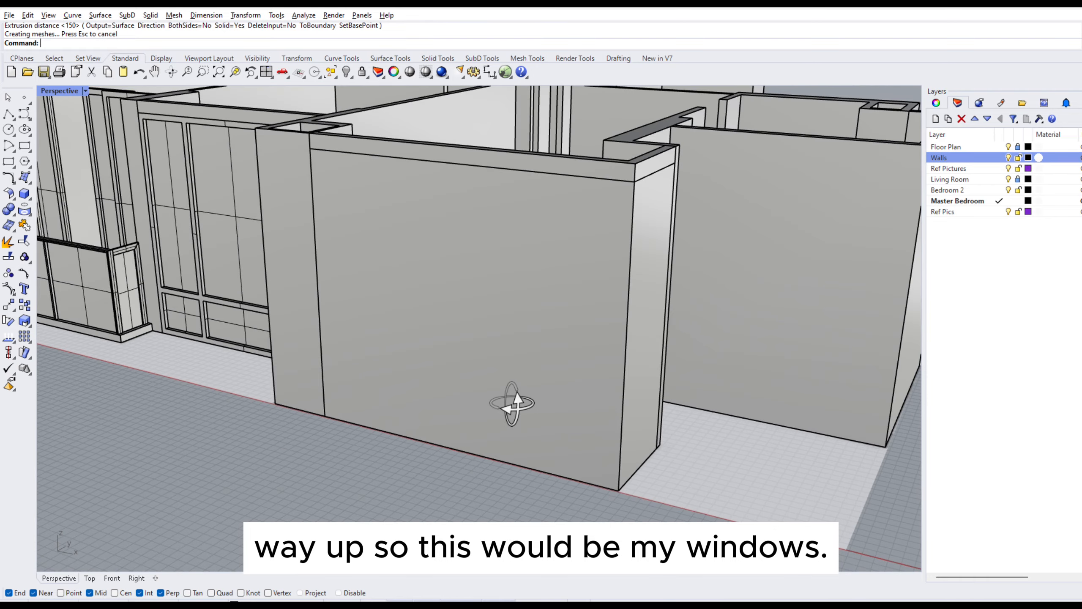
click(1019, 158)
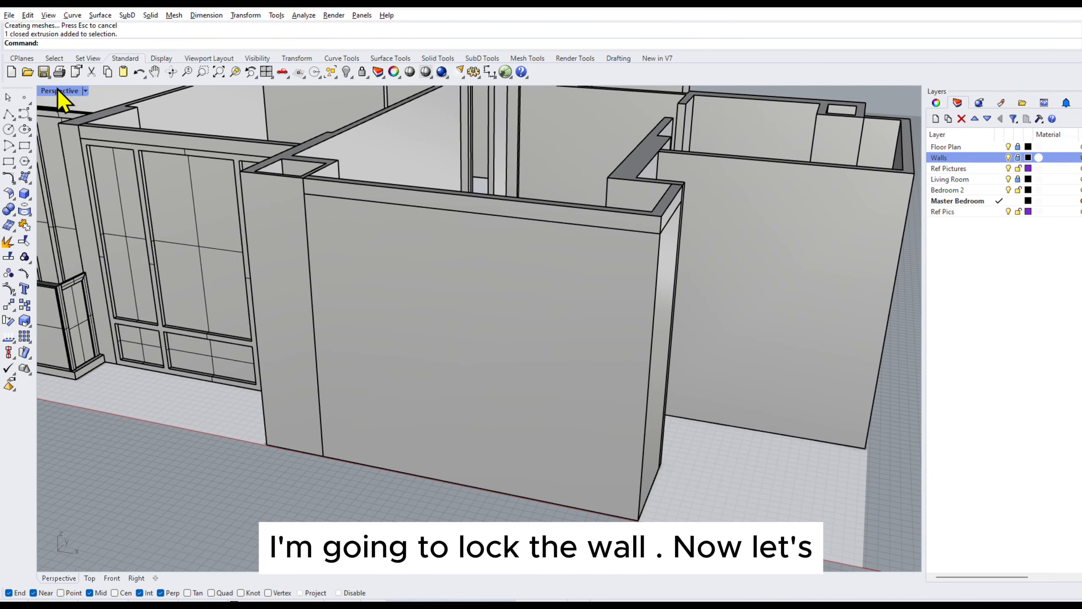
- Offset the bottom front edge of the master bedroom window block upward by 600 in the front view
double_click(60, 91)
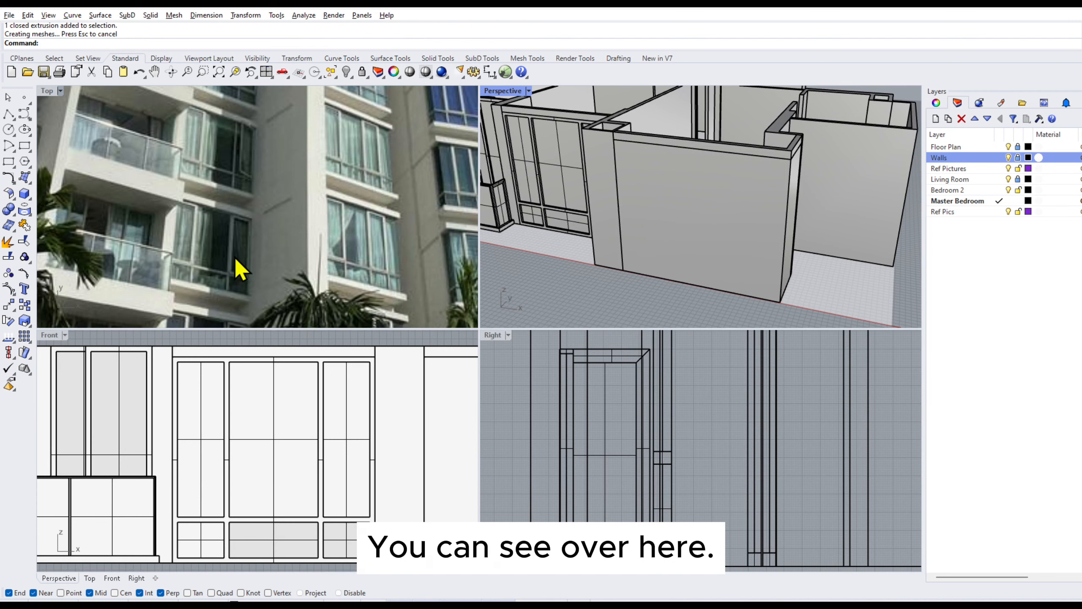
right_drag(401, 244, 328, 220)
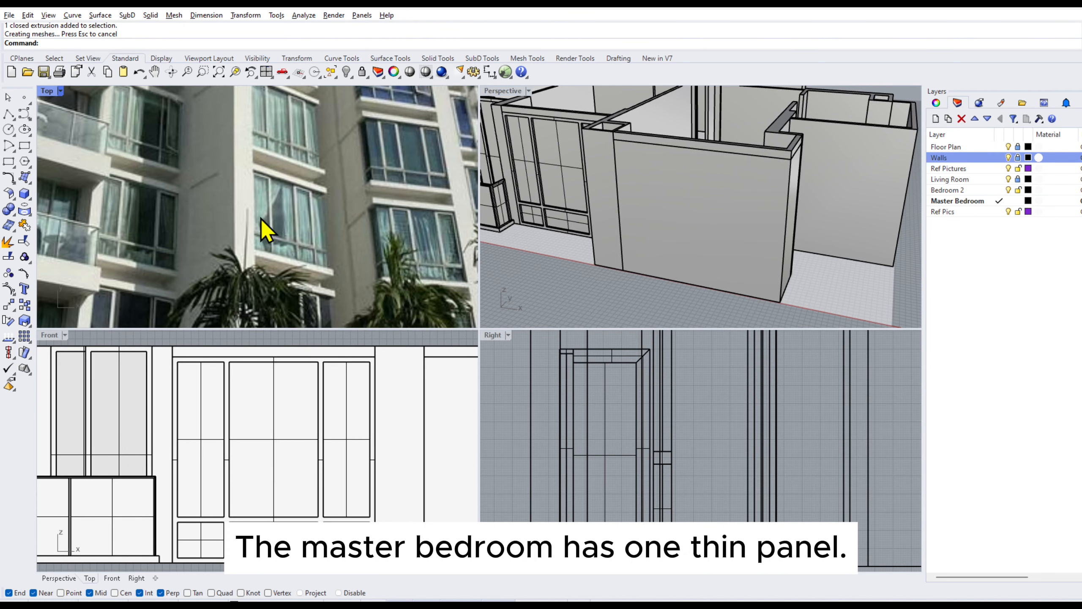
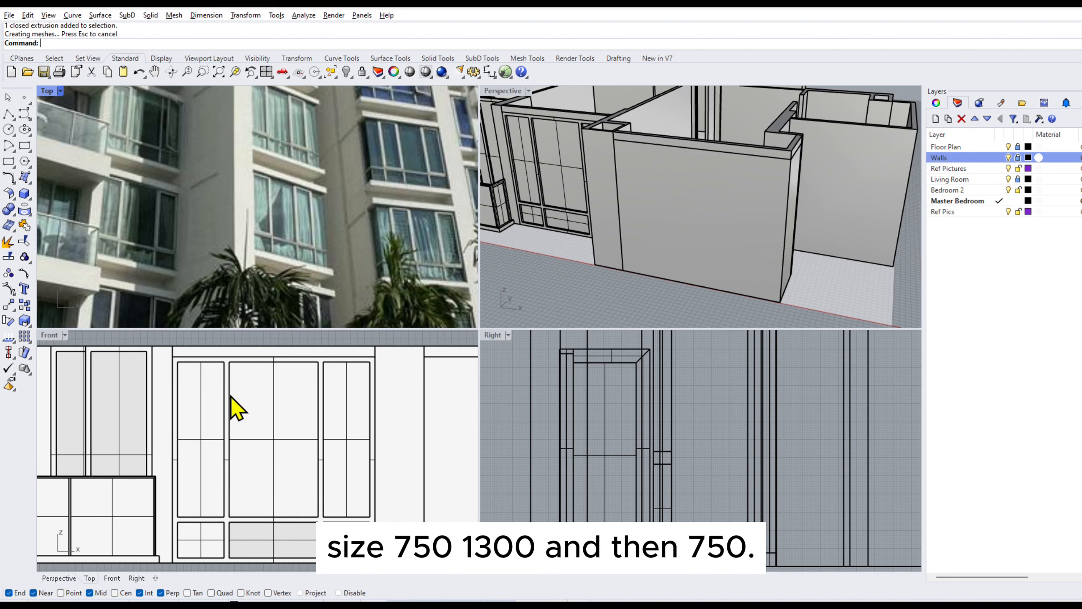
right_drag(316, 427, 280, 436)
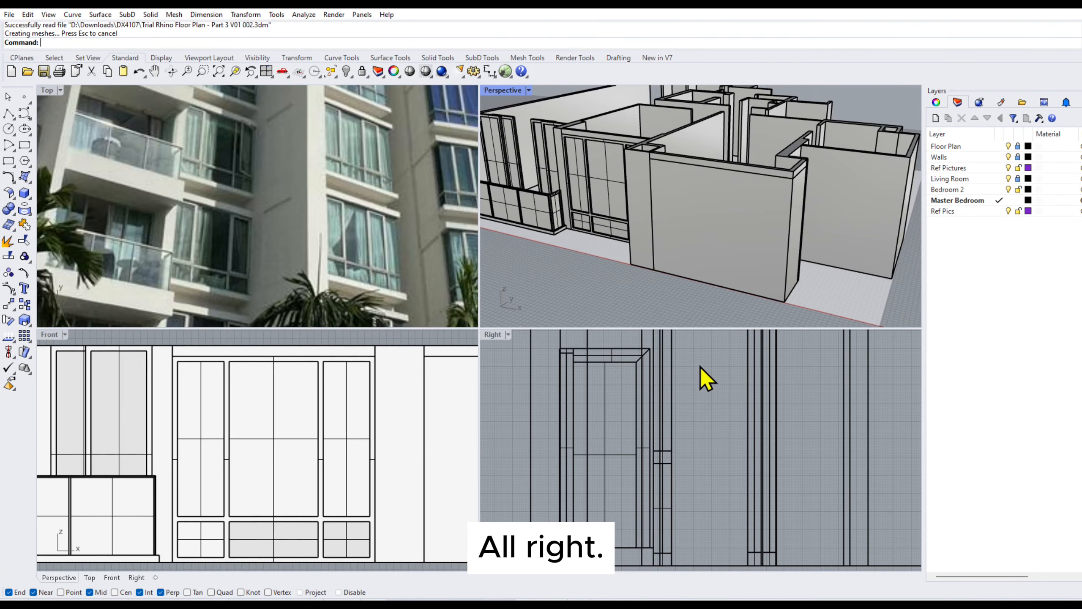
double_click(502, 90)
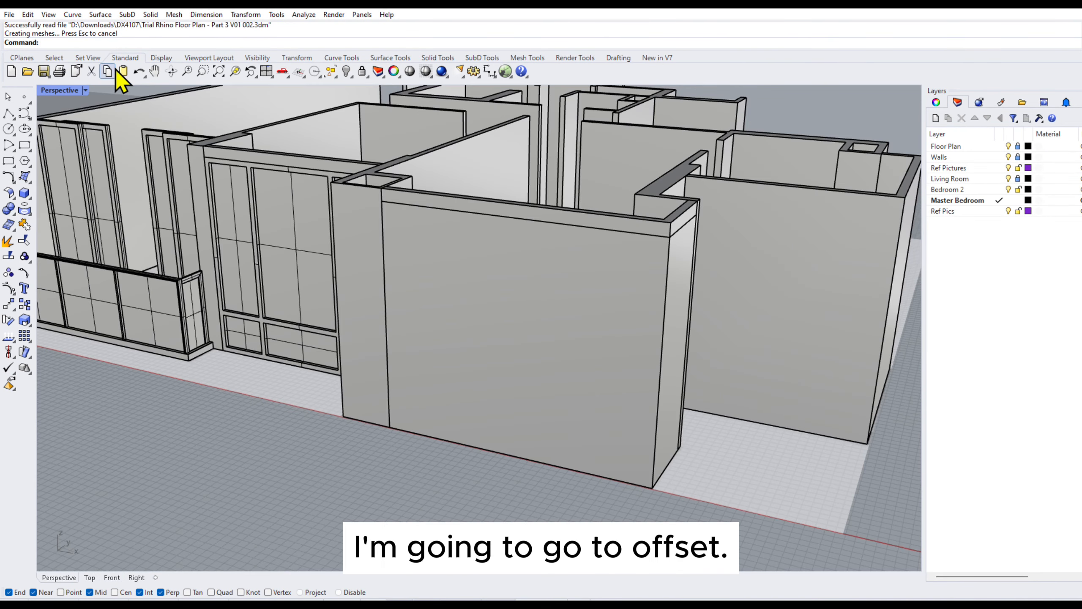
key(Return)
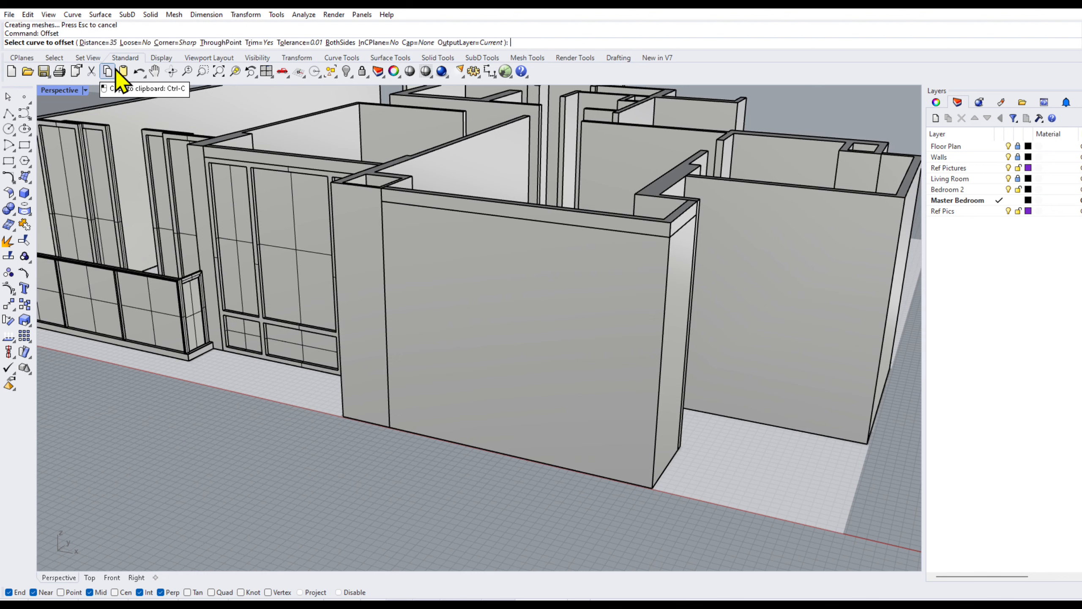
click(402, 429)
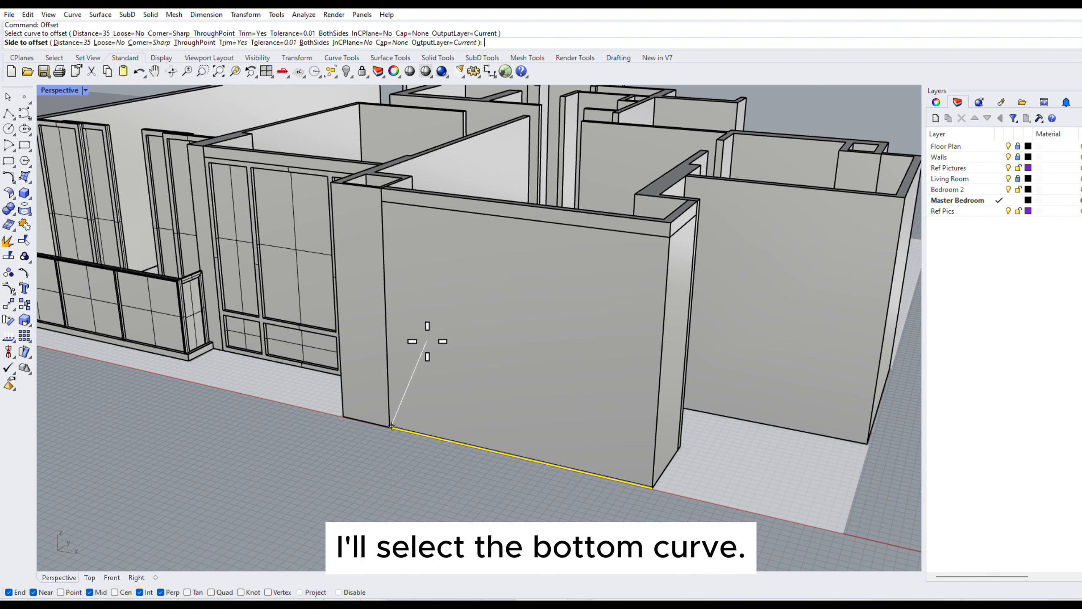
double_click(53, 91)
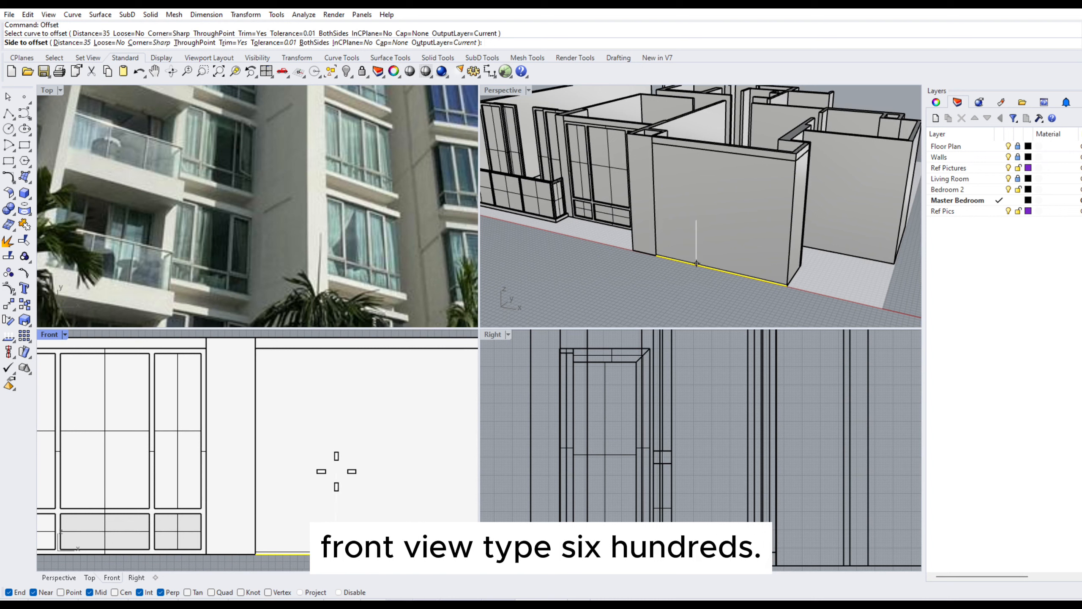
text(600)
key(Return)
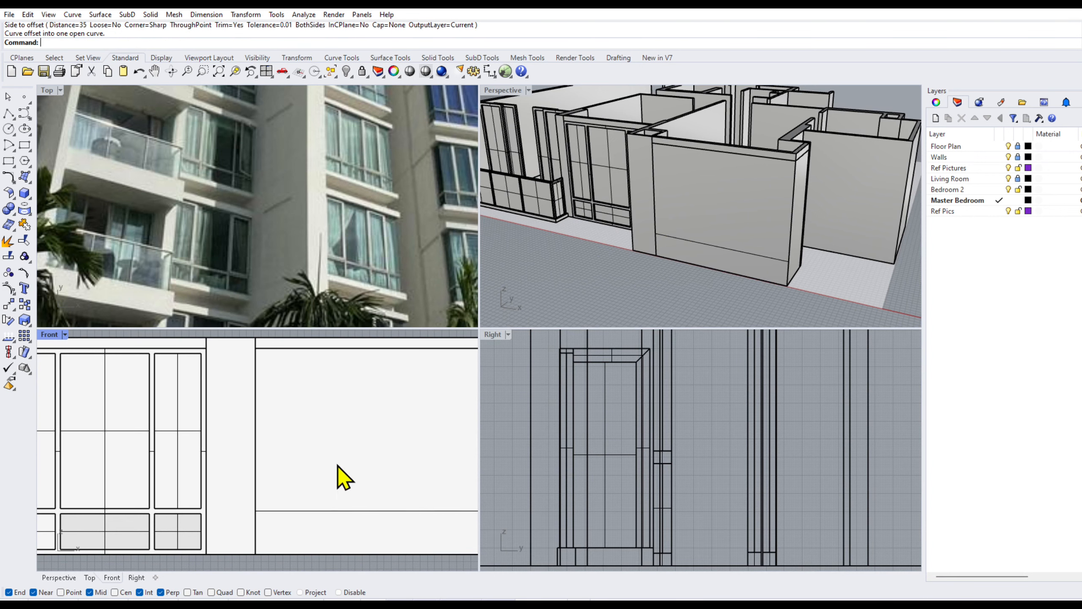
- Offset the window block's left vertical edge inward by 750 to mark the first panel
right_drag(427, 447, 358, 459)
right_drag(268, 449, 300, 455)
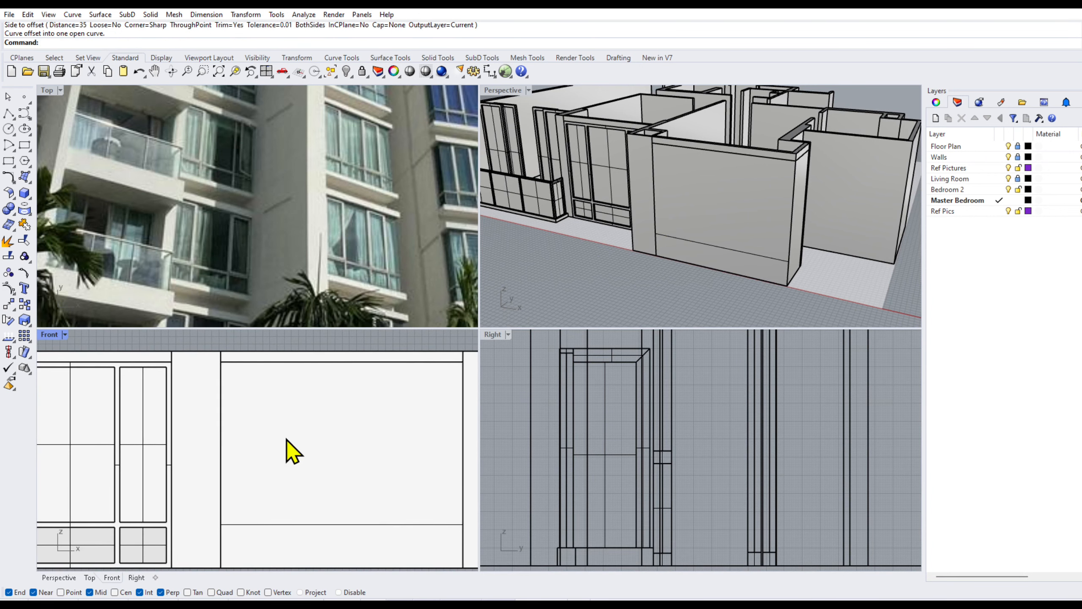
key(Return)
click(296, 411)
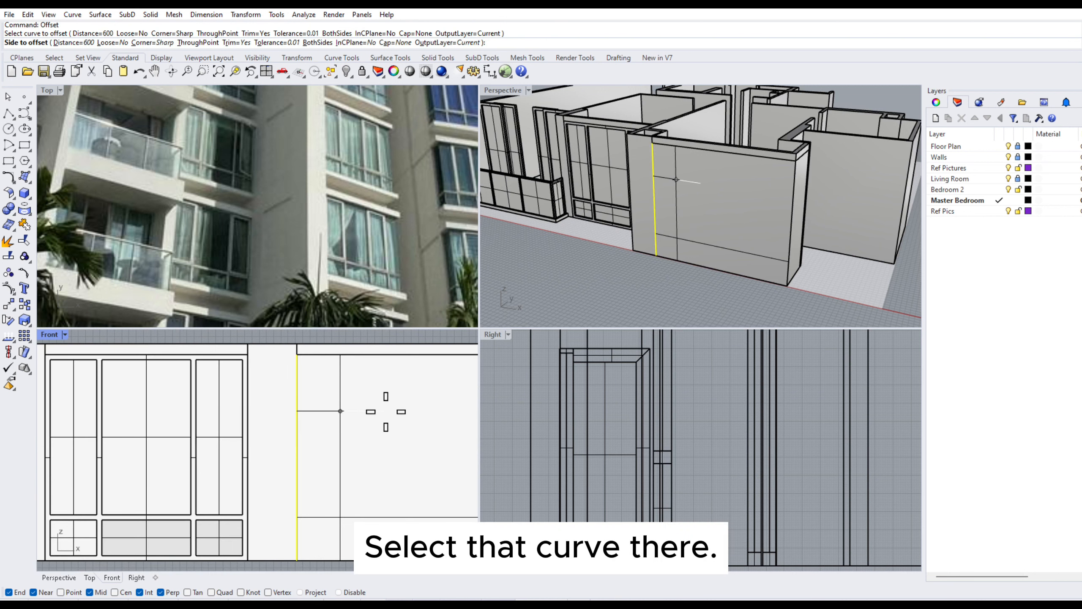
text(750)
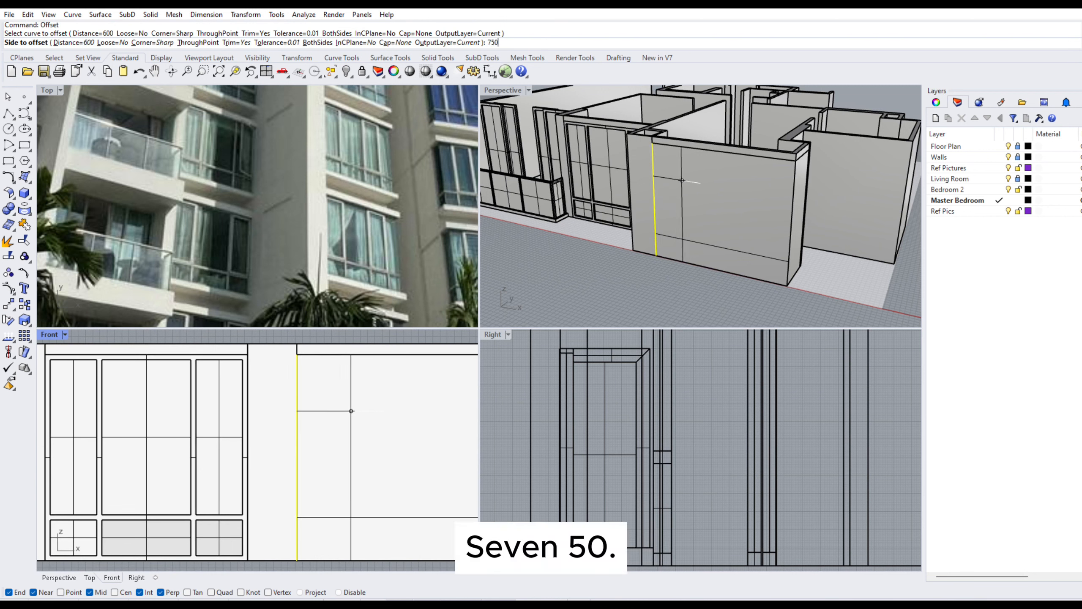
key(Return)
click(398, 412)
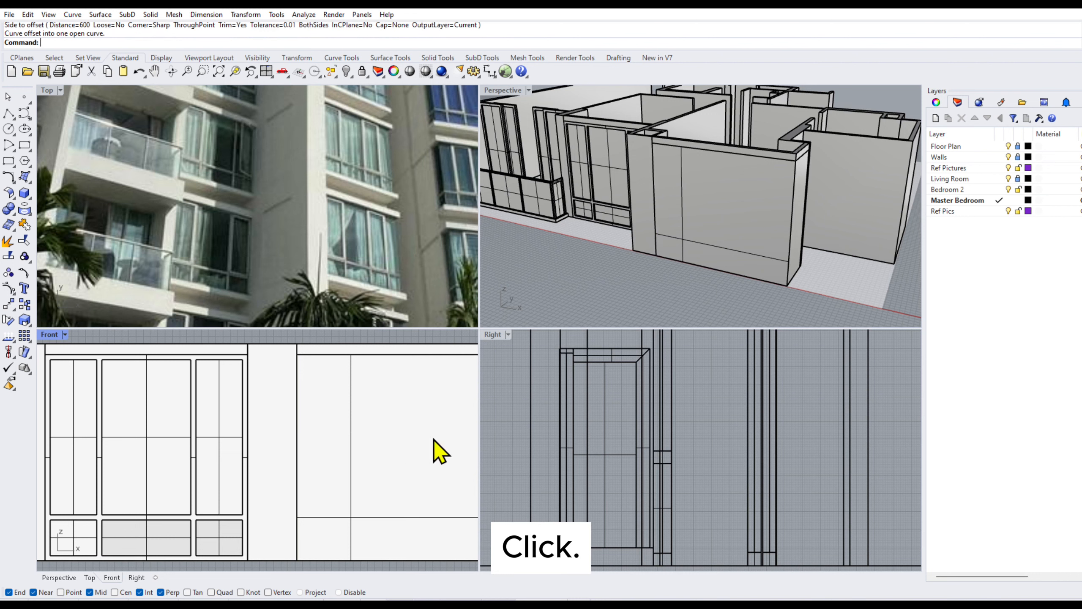
- Offset the first panel's dividing line to the right by 1300 to mark the wide middle panel
right_drag(396, 446, 301, 446)
key(Return)
click(256, 426)
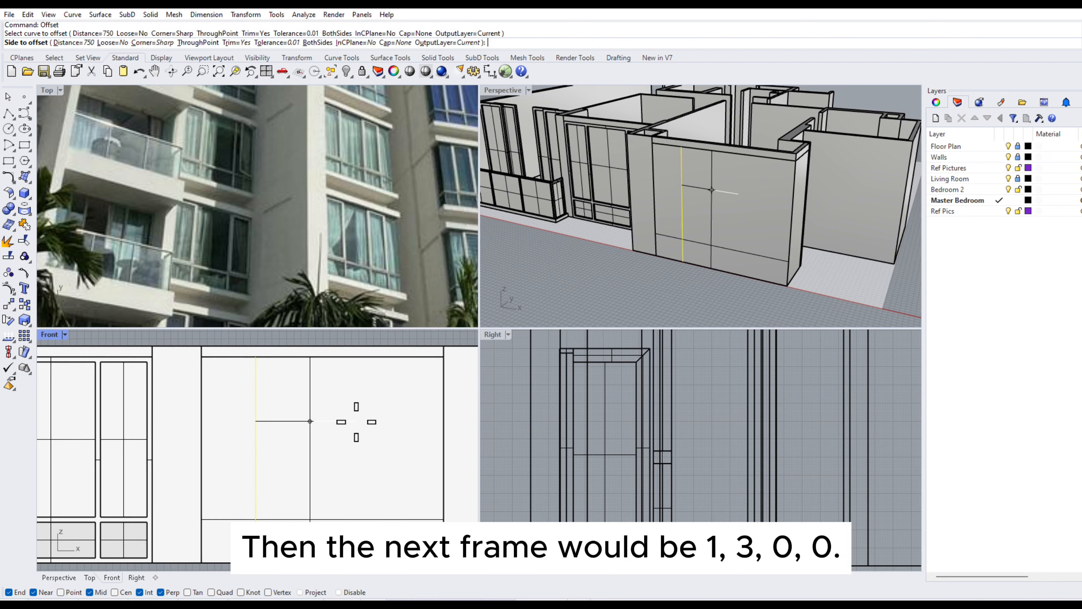
text(1300)
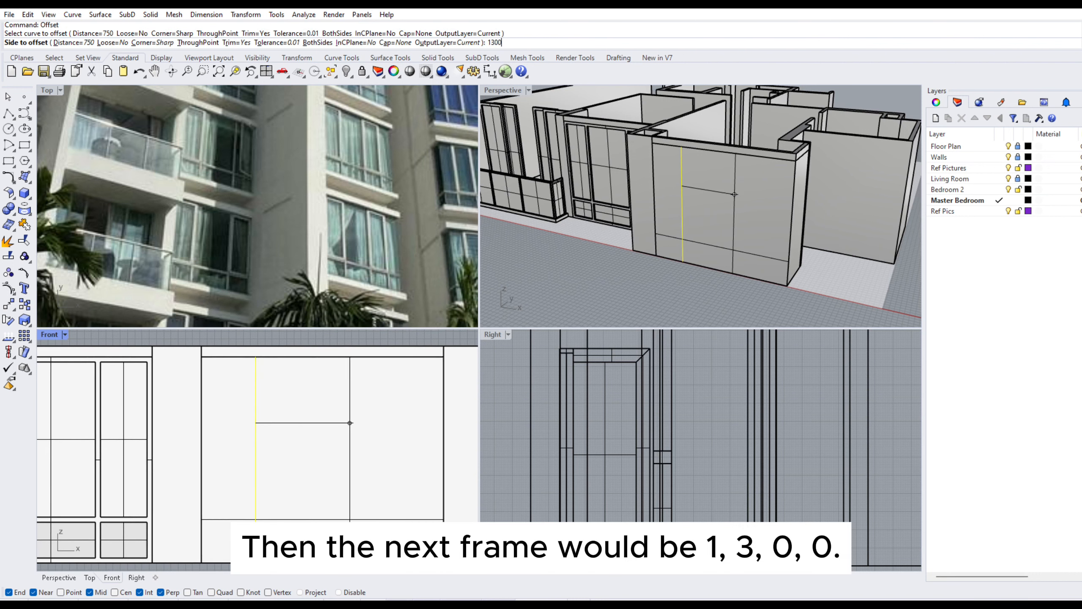
key(Return)
click(373, 451)
- Offset the middle panel's right dividing line a further 750 to the right to mark the third panel
key(Return)
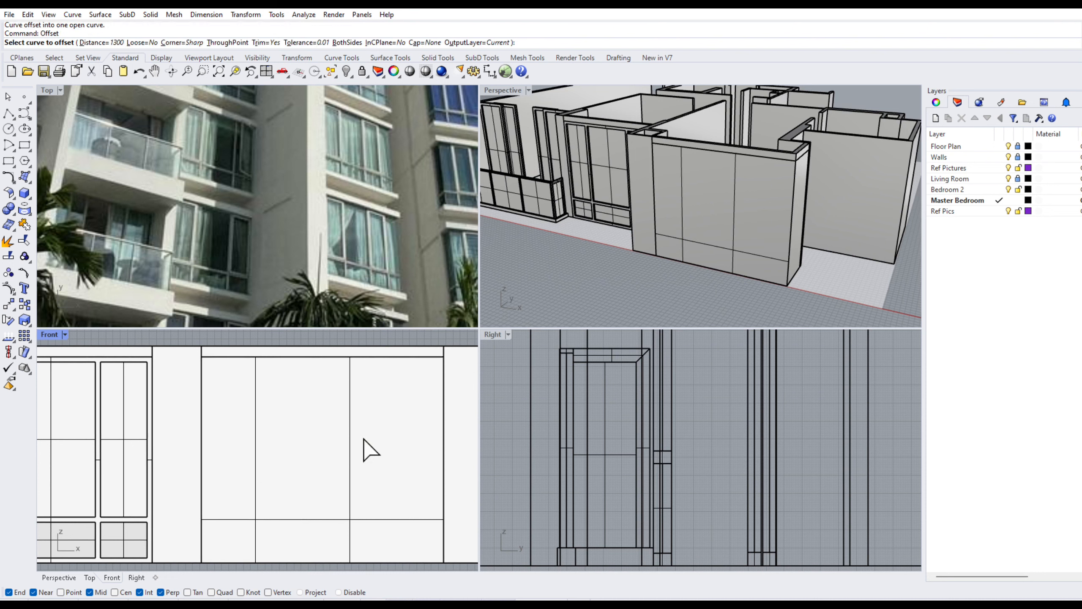
click(351, 440)
text(750)
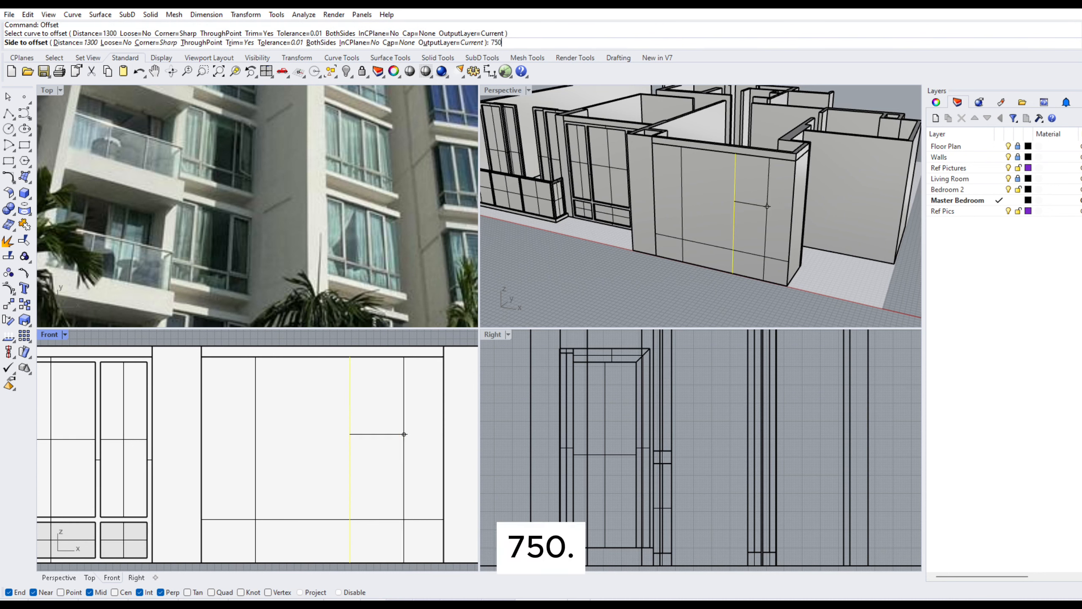
key(Return)
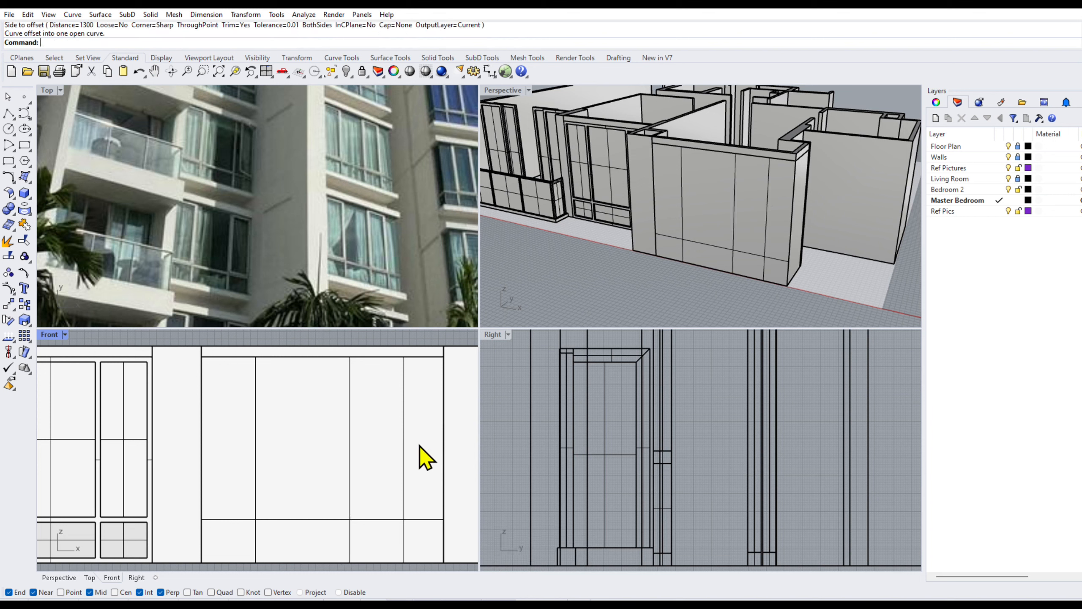
- Offset the bottom edge of the window block's side face upward, level with the horizontal line on the front face
scroll(701, 291, up, 5)
key(Return)
click(695, 283)
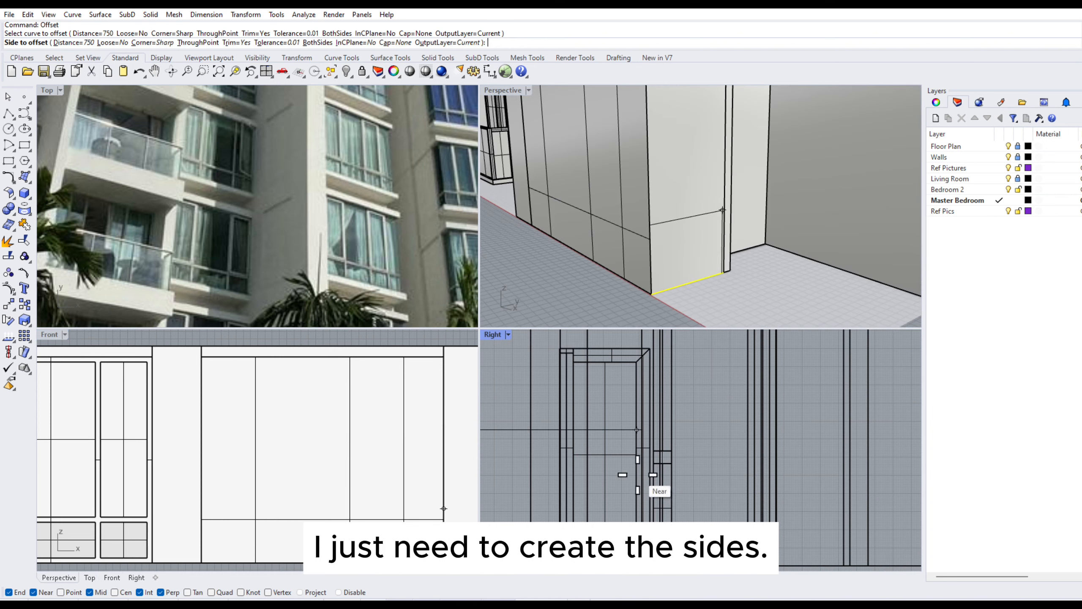
click(508, 335)
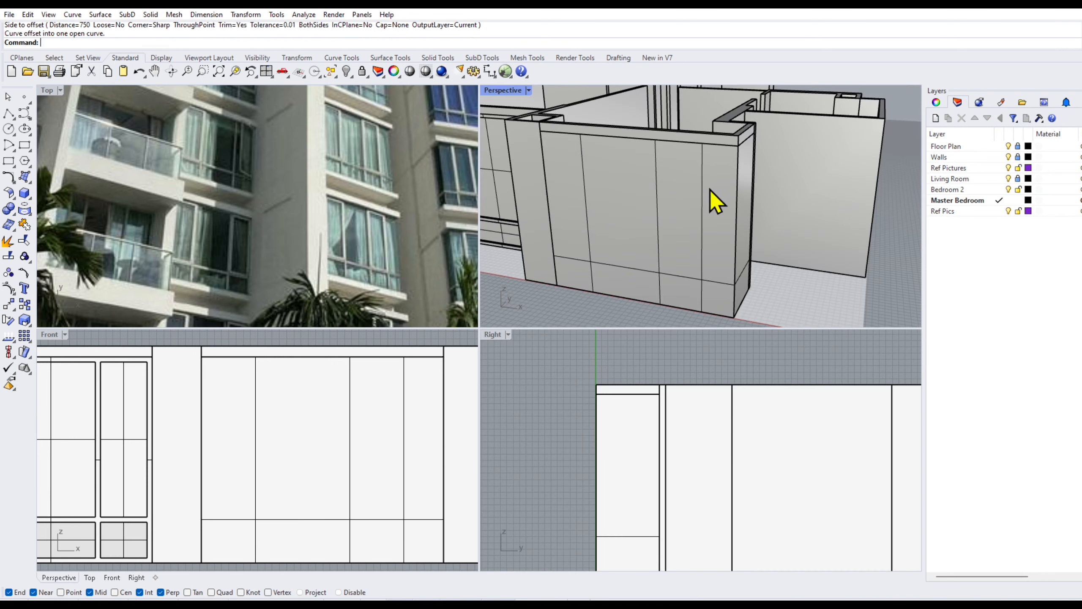
- Duplicate the face borders of the window block's front and side faces as outline curves
right_drag(716, 202, 684, 182)
click(72, 15)
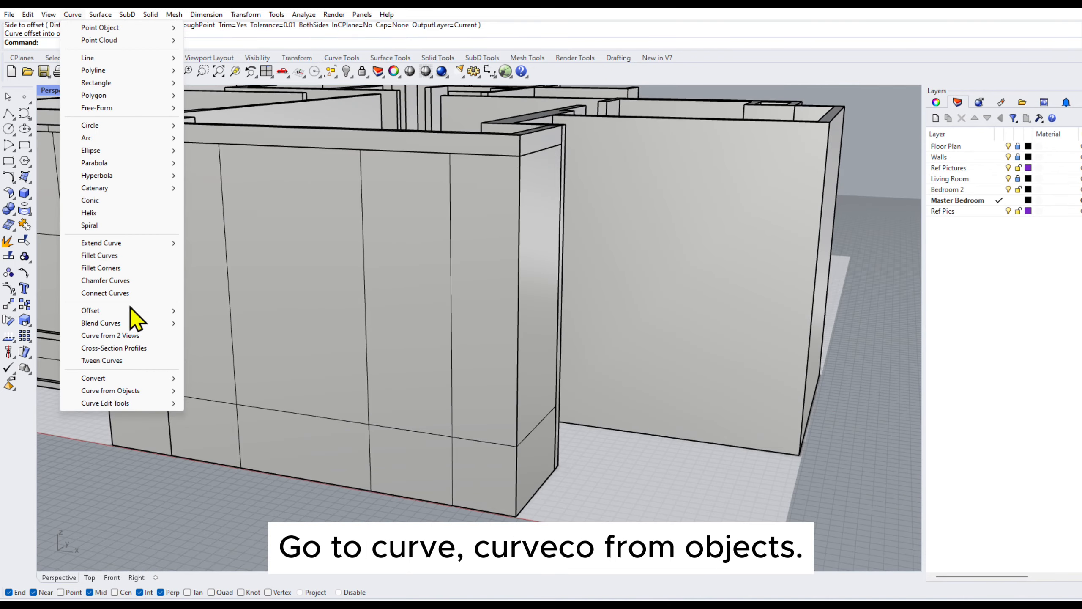
mouse_move(147, 392)
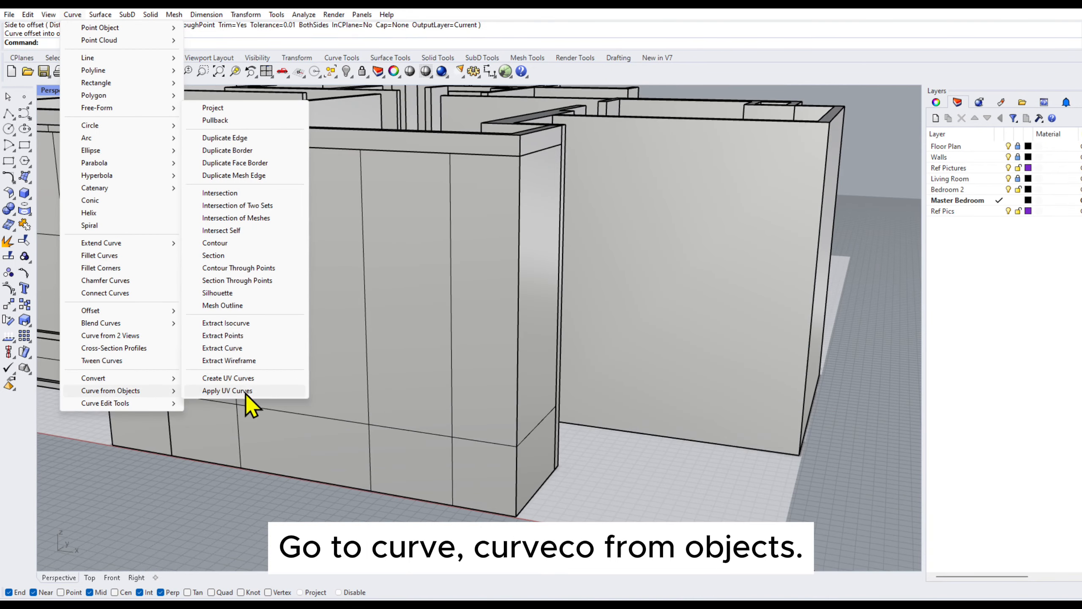
click(276, 166)
click(307, 267)
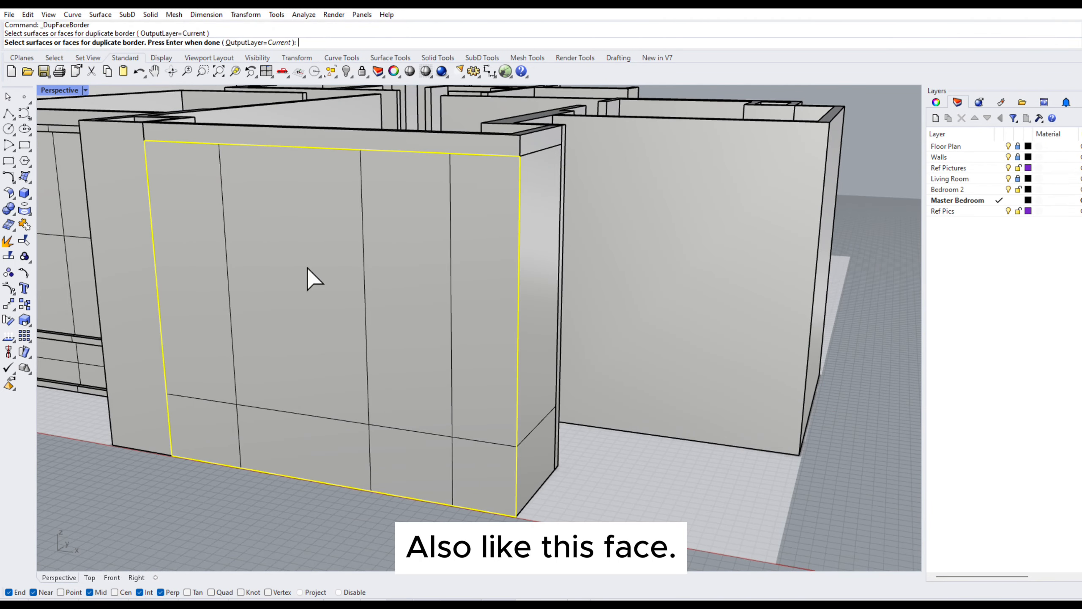
right_drag(503, 266, 489, 264)
click(480, 271)
shift+right_drag(409, 293, 485, 292)
key(Return)
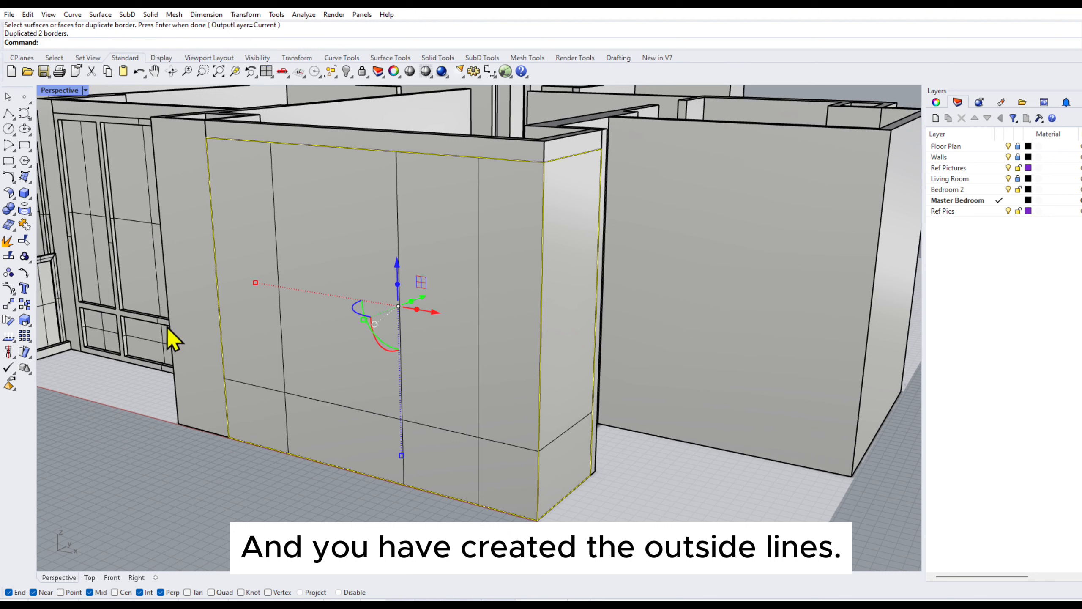
- Explode the duplicated border outlines and join the front face's top, left and bottom segments into one open curve
click(8, 242)
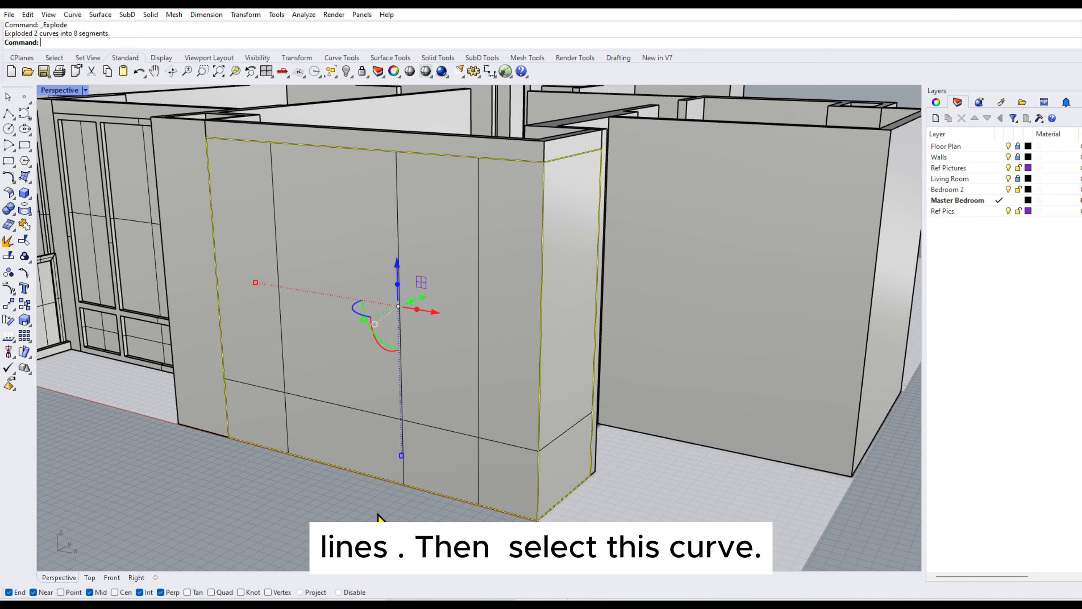
key(Escape)
click(444, 169)
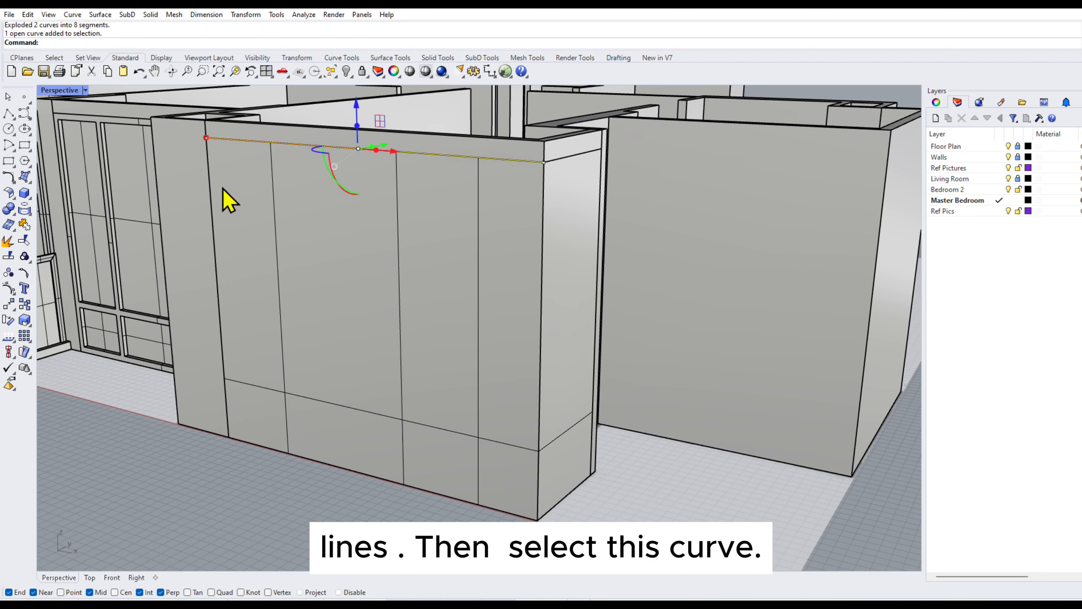
shift+click(213, 198)
click(250, 214)
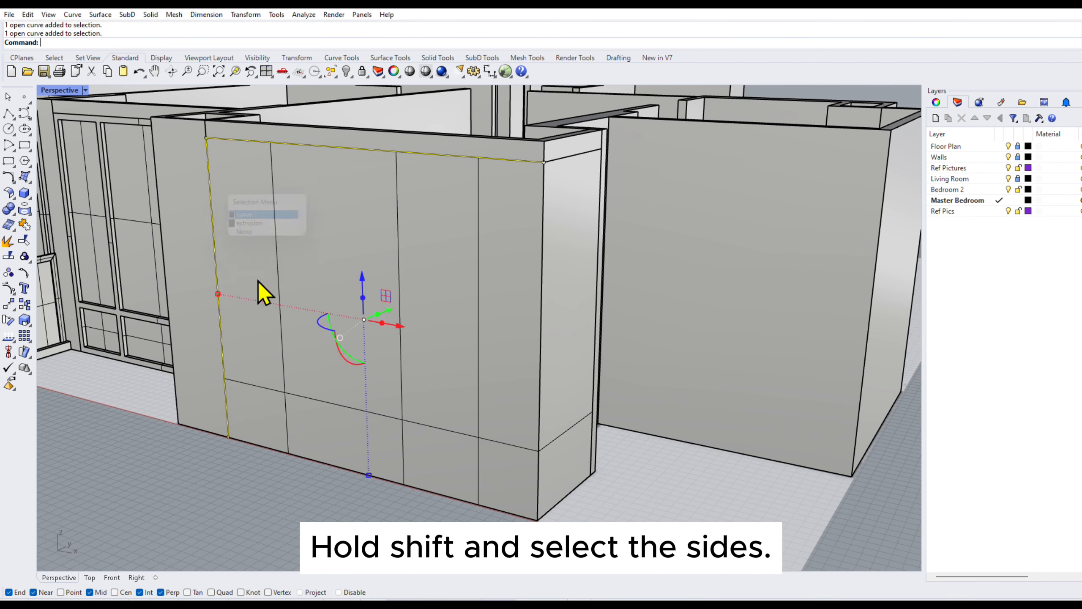
shift+click(262, 458)
ctrl+click(260, 442)
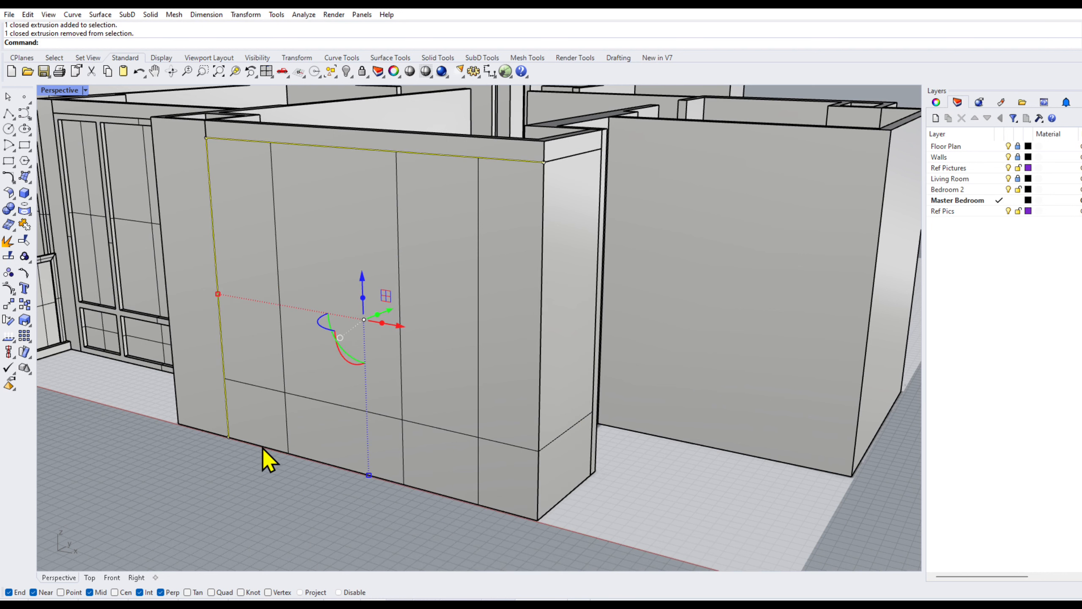
shift+click(261, 445)
click(319, 478)
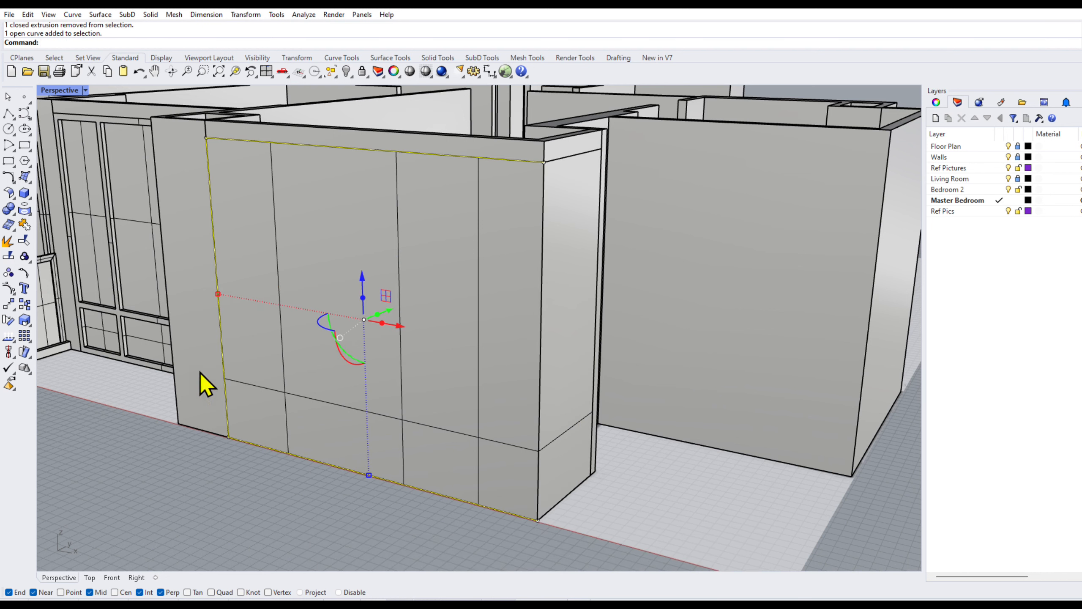
click(24, 225)
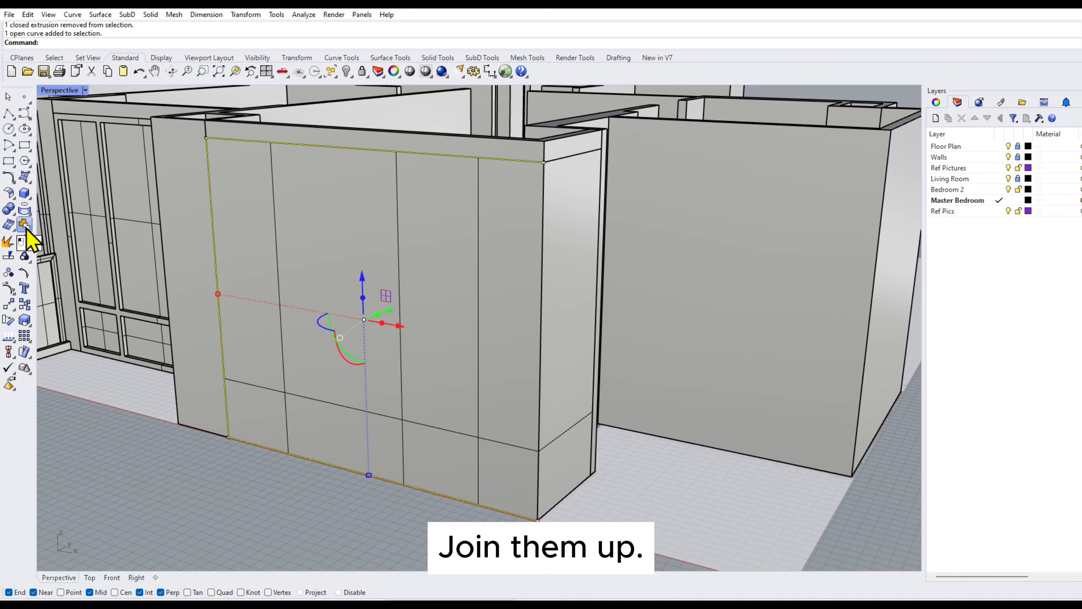
click(332, 496)
- Join the side face's top, far vertical and bottom outline segments into one open curve
click(600, 171)
click(613, 178)
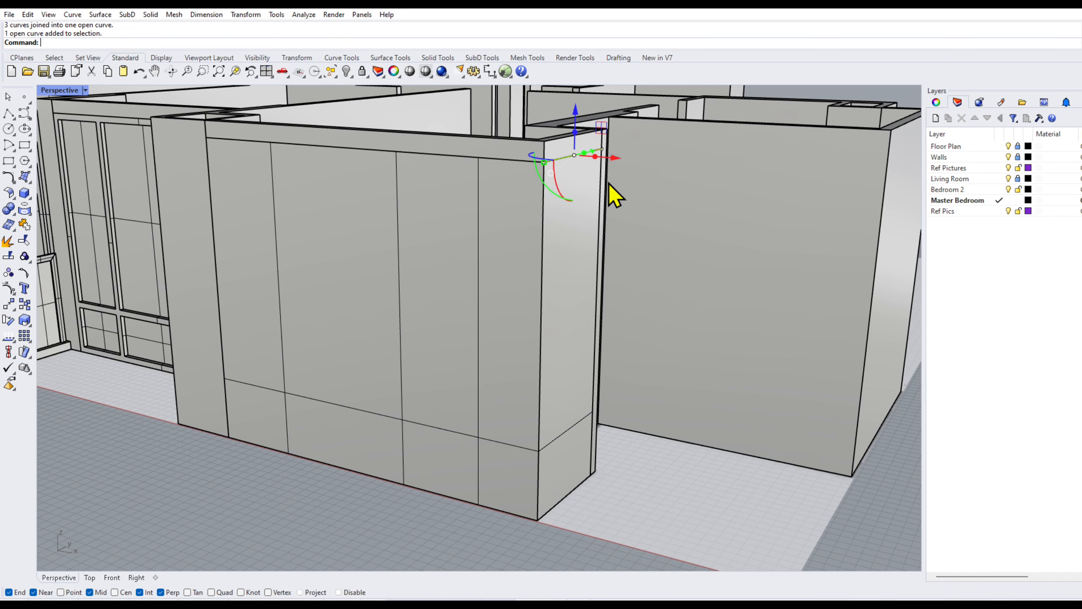
shift+click(601, 185)
click(624, 214)
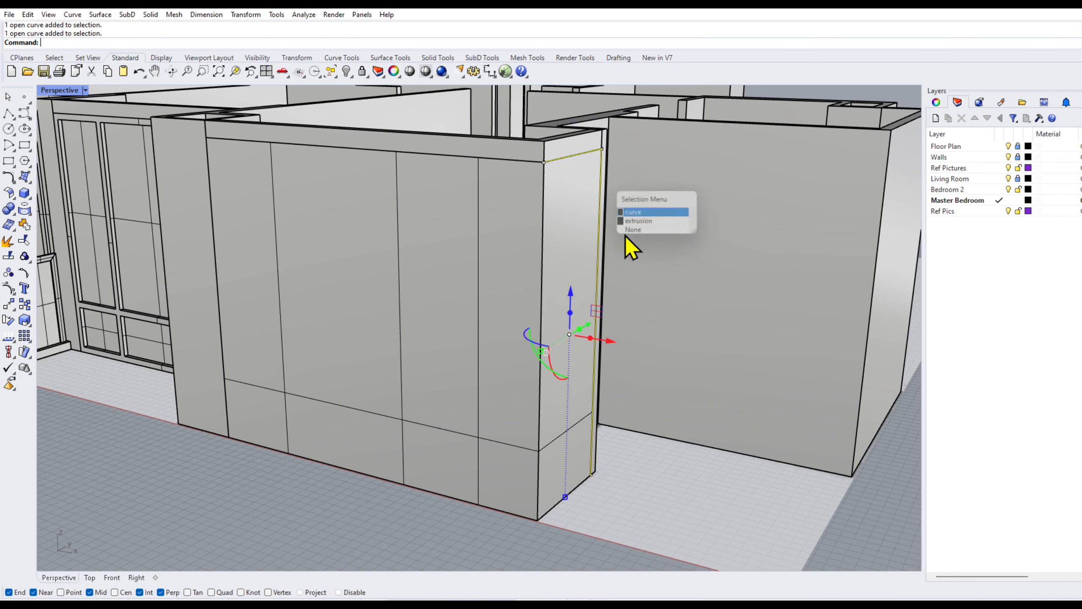
shift+click(583, 485)
click(637, 511)
click(25, 224)
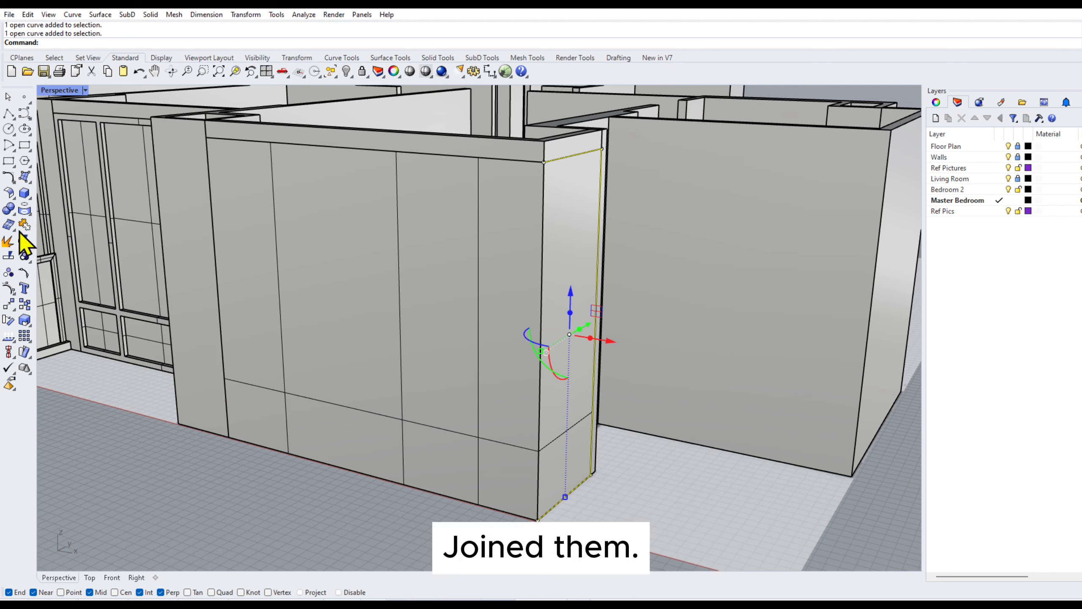
key(Escape)
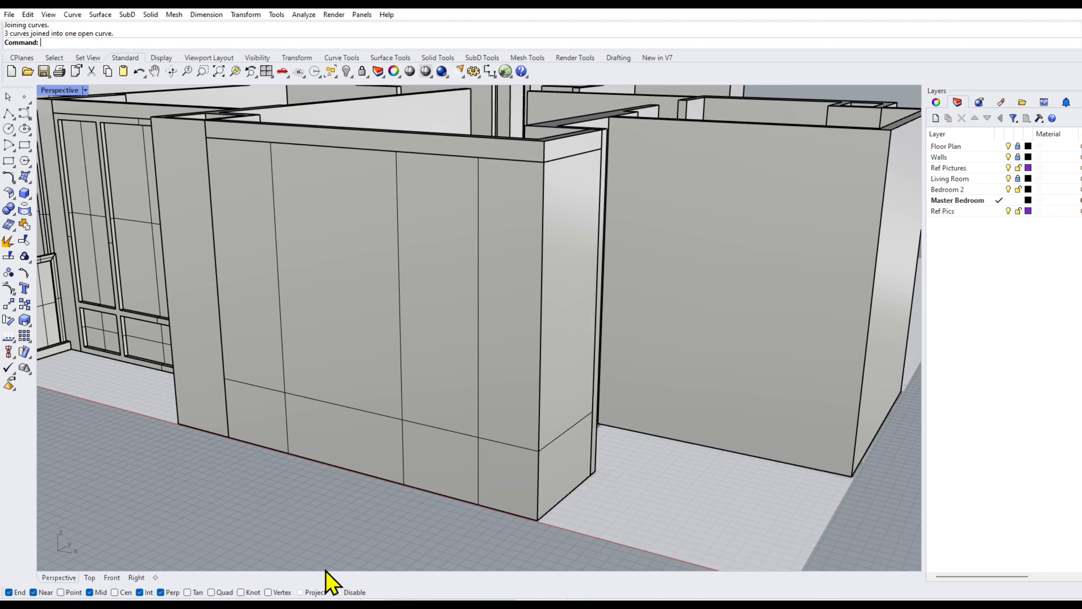
- Delete the two overlapping vertical outline segments at the corner between the front and side faces
click(542, 322)
click(573, 346)
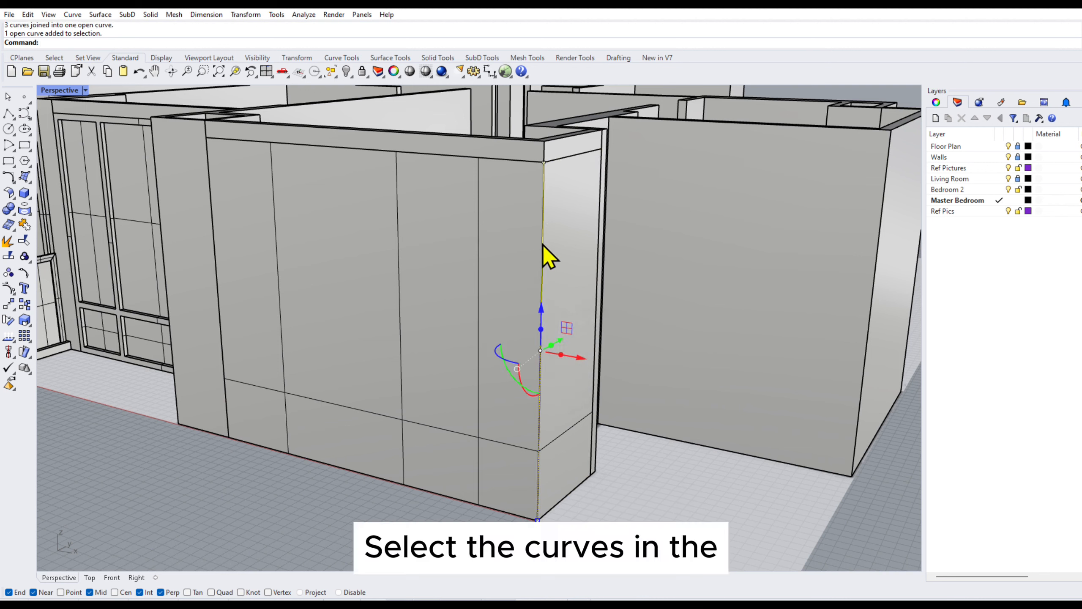
key(Delete)
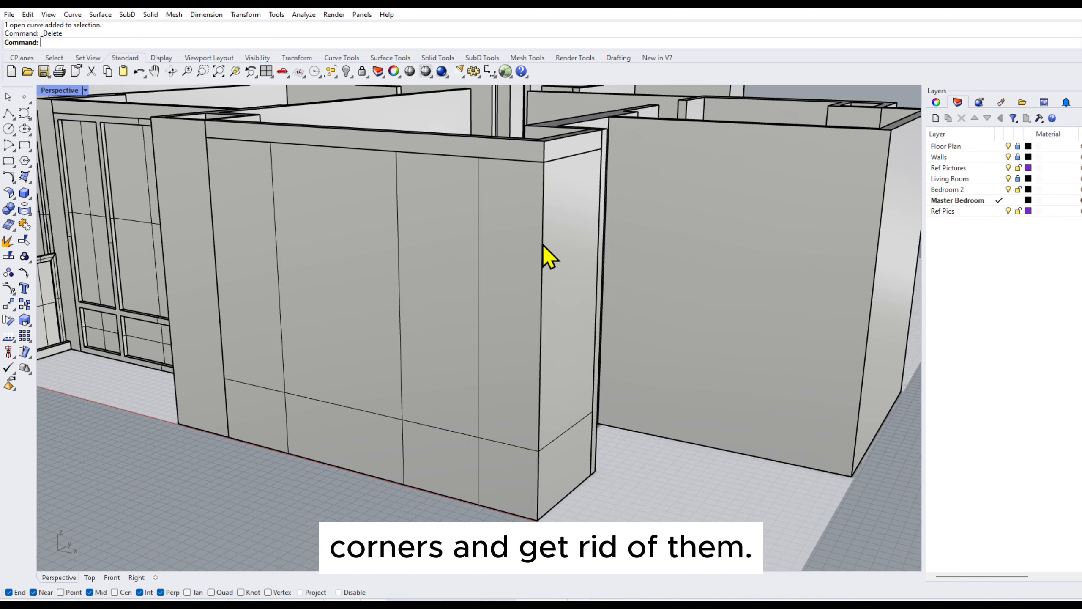
click(544, 245)
click(584, 274)
key(Delete)
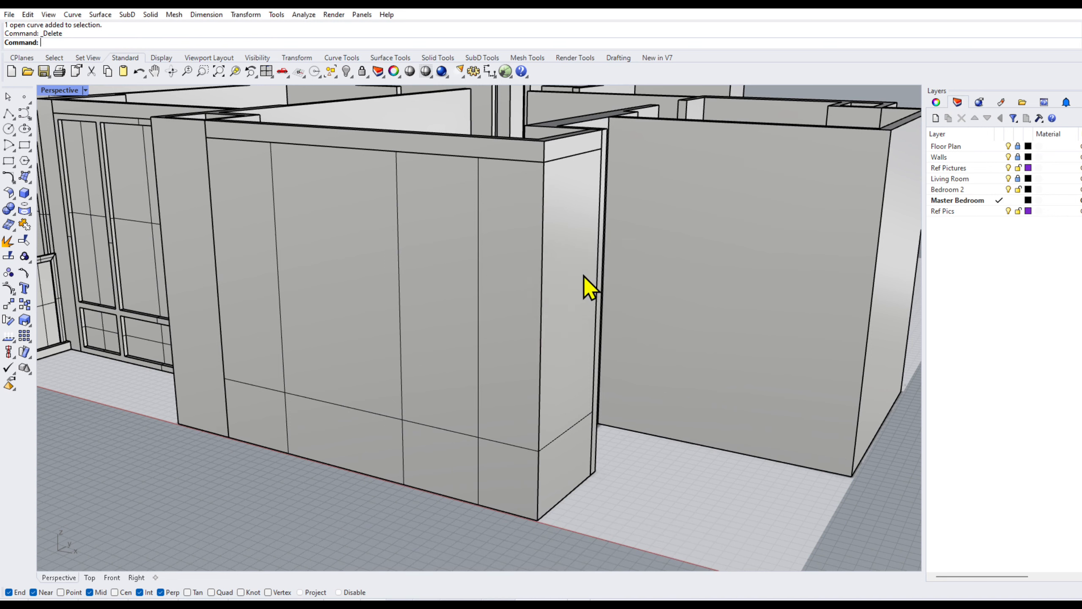
- Offset the front face's joined outline inward by 70 to mark the outer frame
click(368, 153)
click(416, 188)
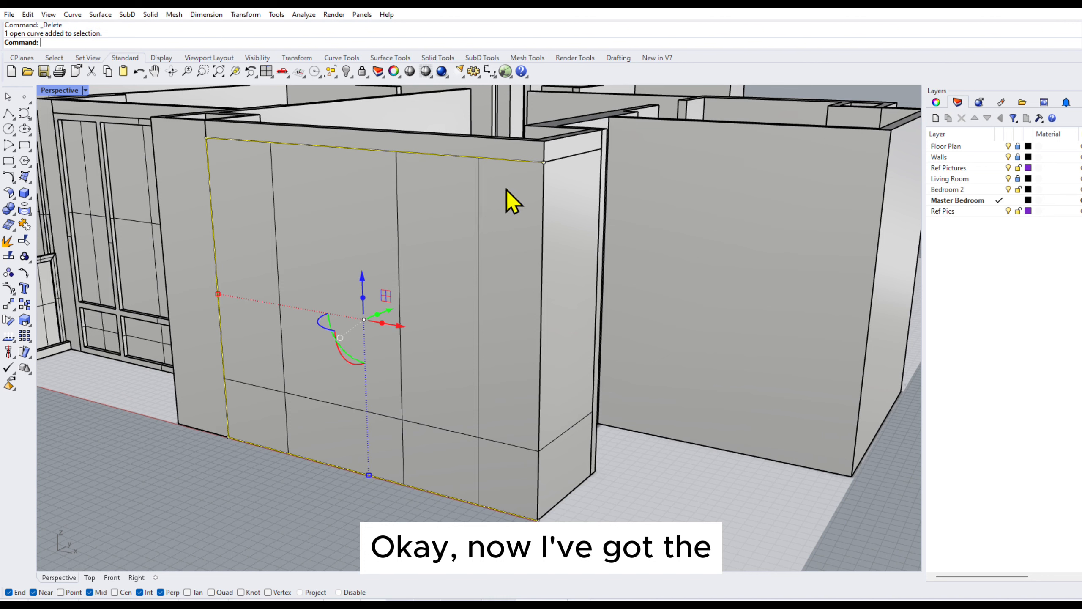
double_click(78, 91)
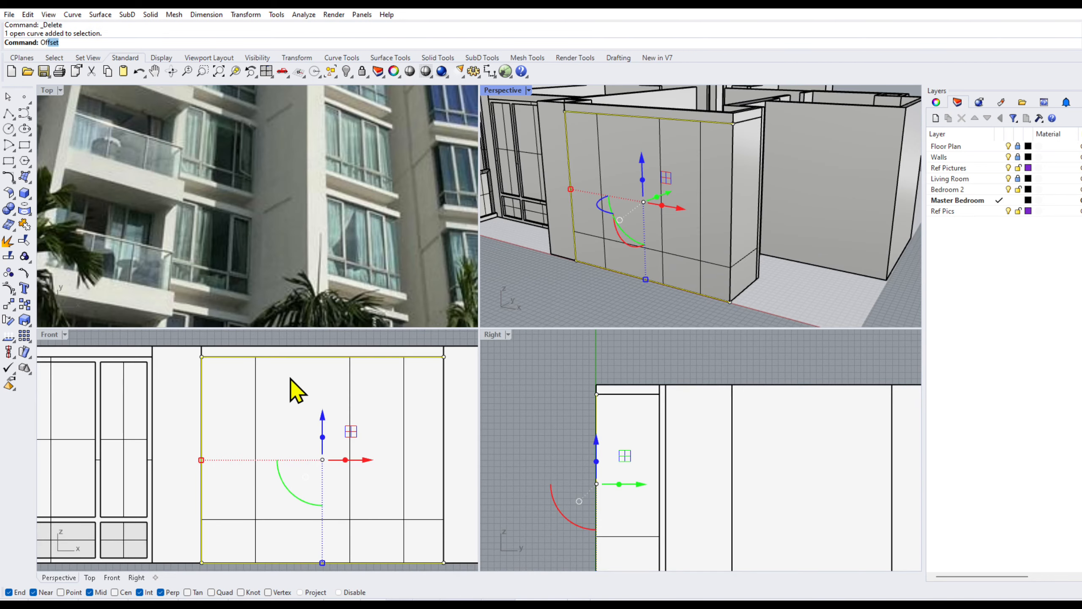
key(Return)
text(70)
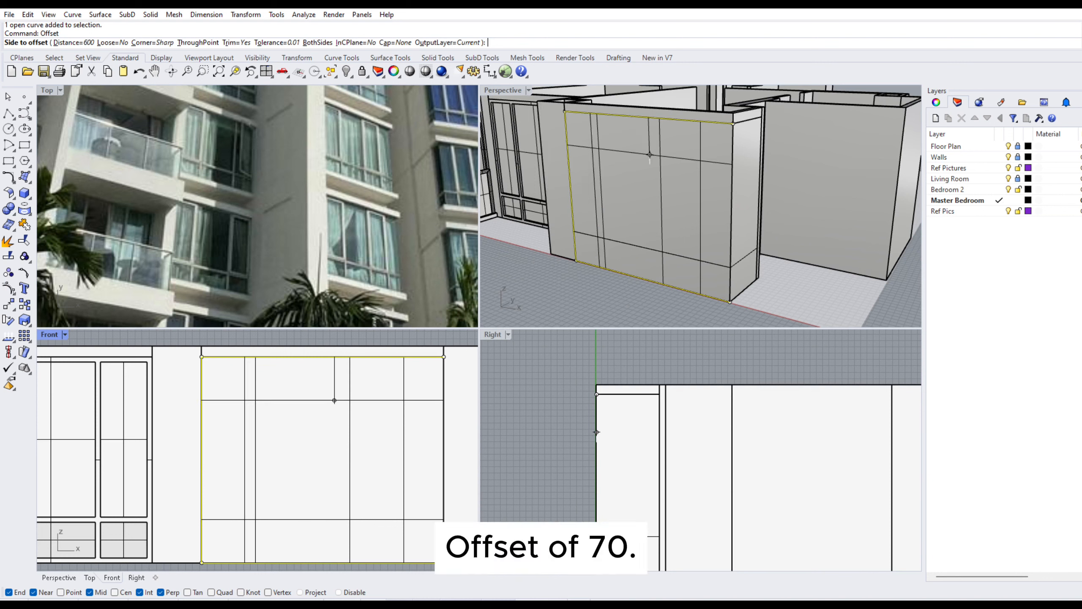
key(Return)
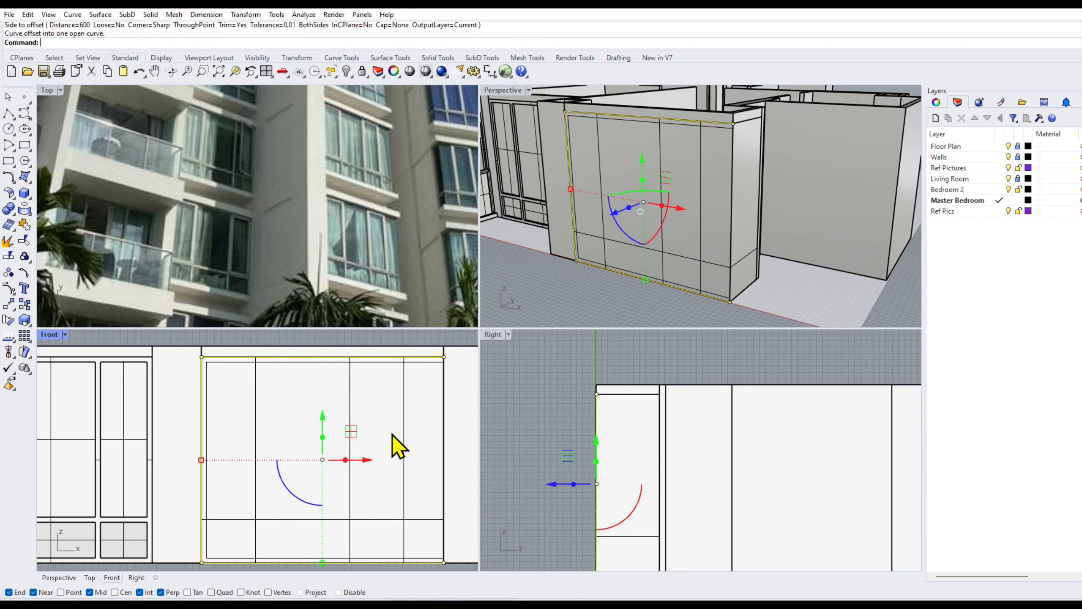
click(538, 439)
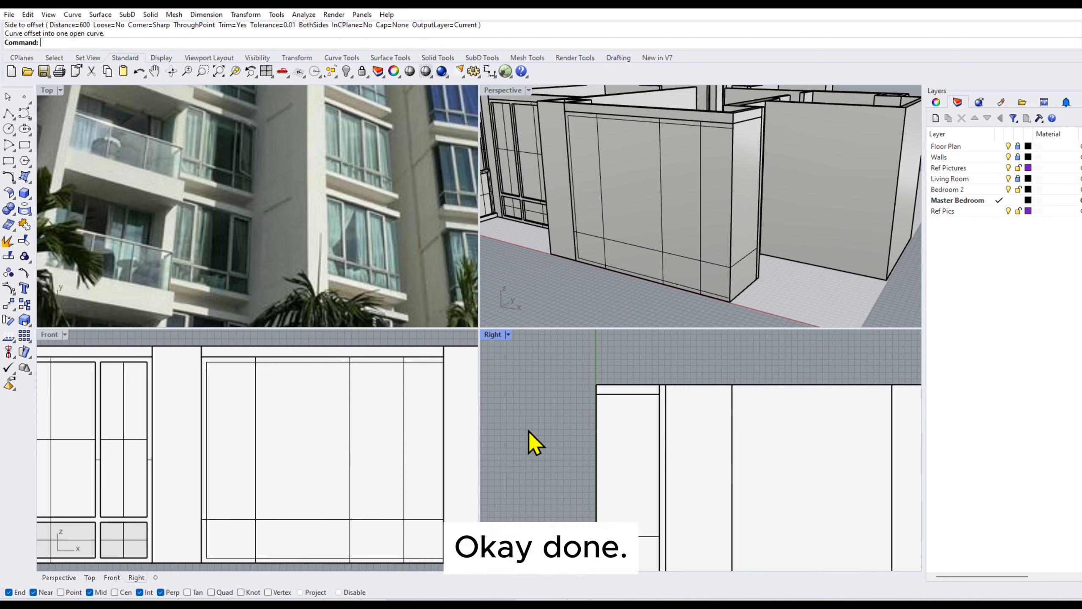
- Offset the side face's joined outline inward by 70
right_click(721, 166)
click(761, 159)
click(782, 151)
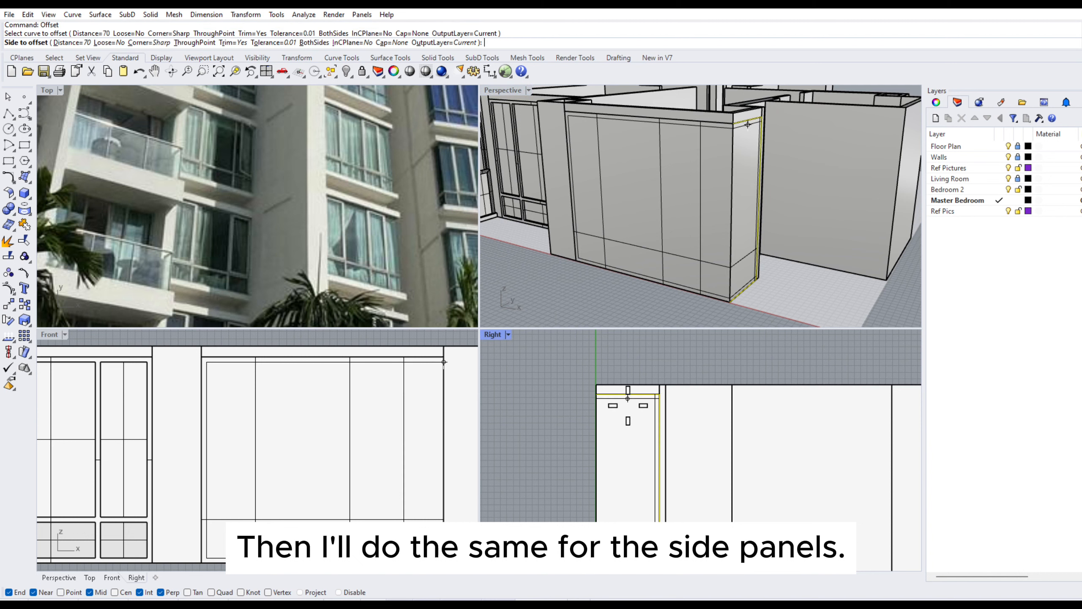
scroll(615, 427, down, 1)
click(614, 433)
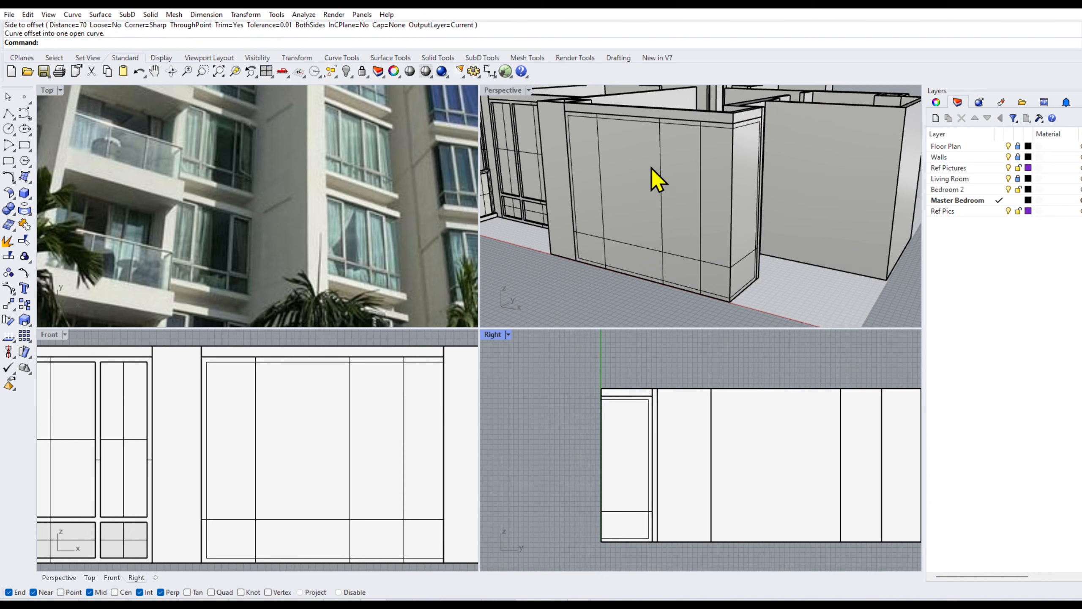
- In the front view, offset the first vertical dividing line by 35 to both its right and left
right_drag(653, 176, 687, 219)
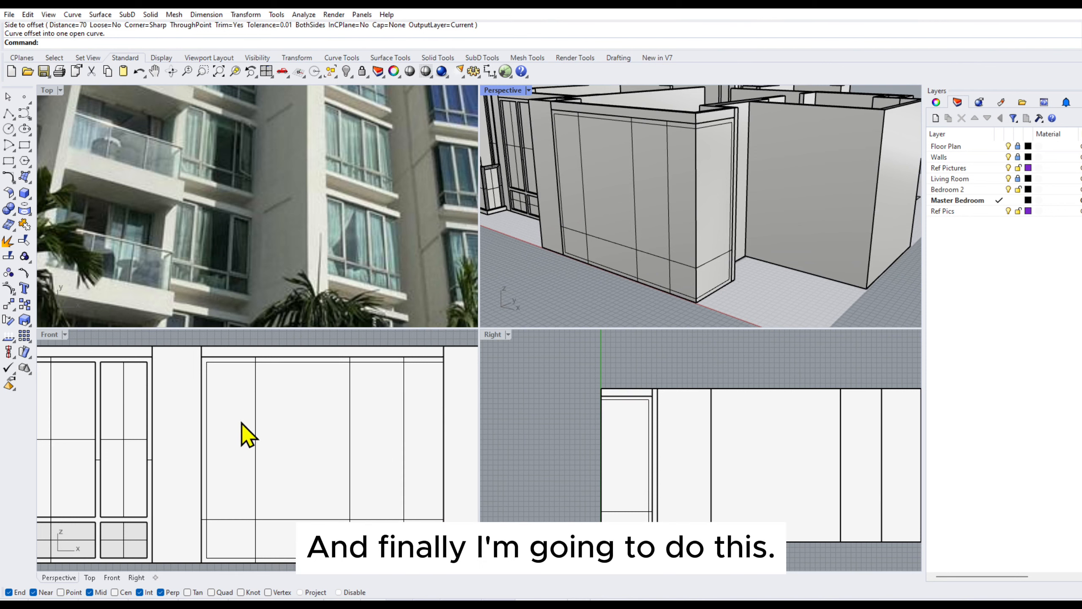
click(51, 337)
double_click(44, 333)
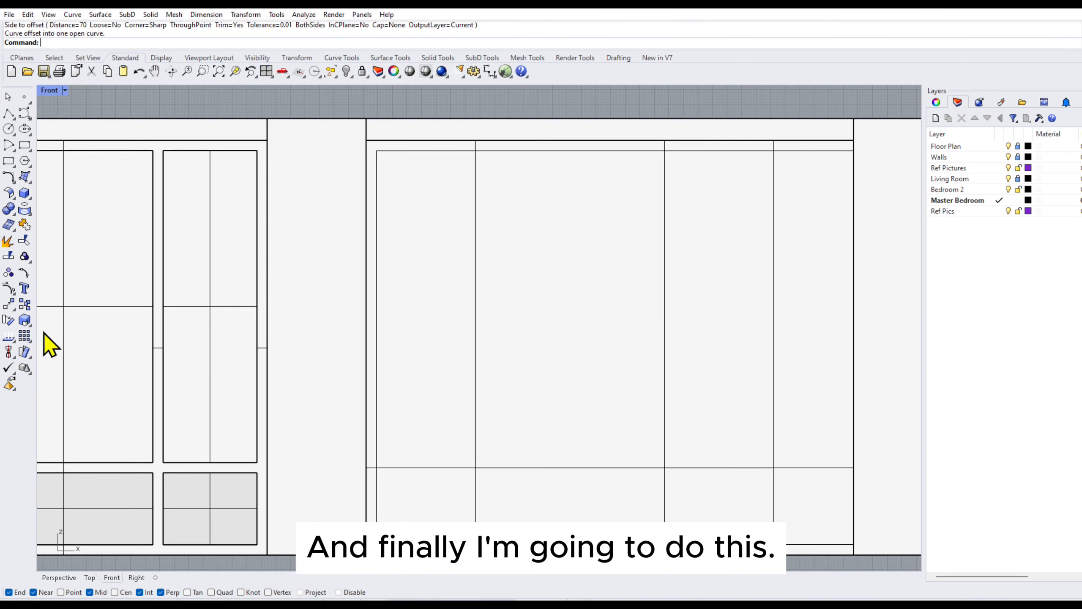
right_drag(667, 301, 605, 304)
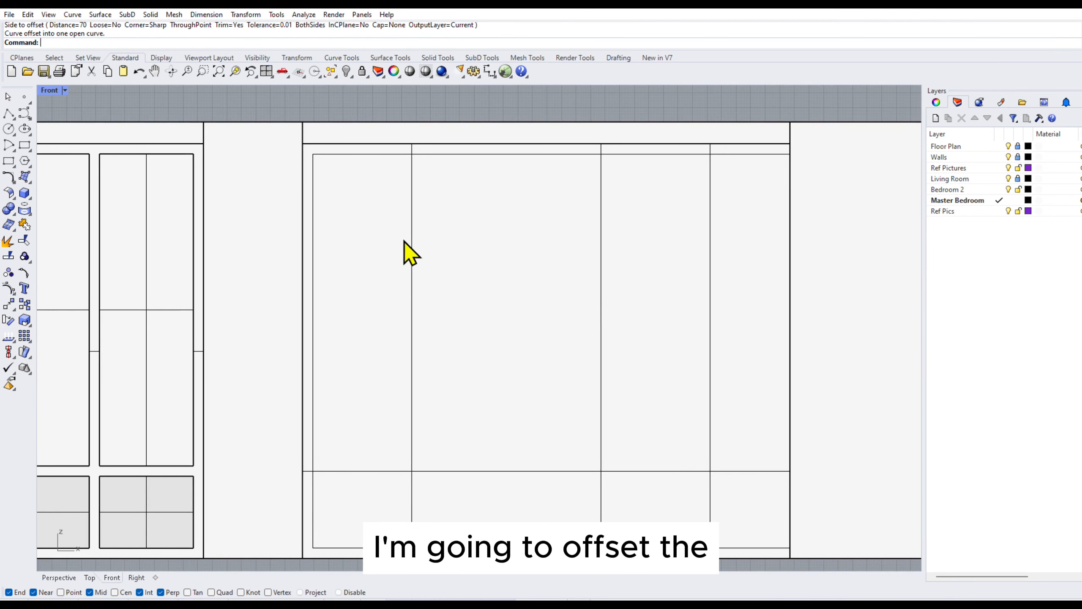
right_drag(430, 257, 491, 261)
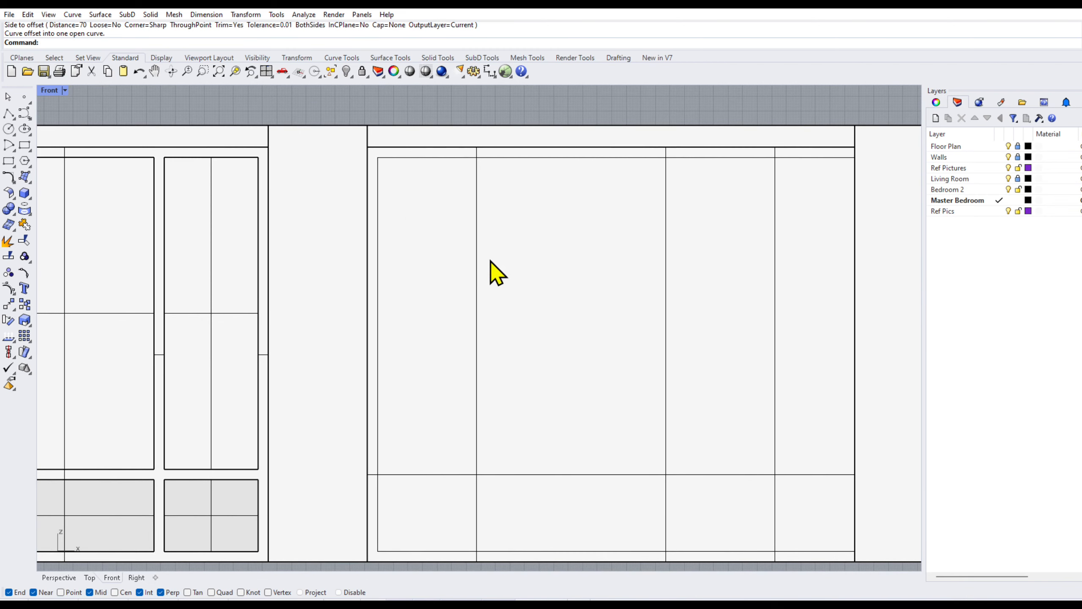
click(491, 261)
click(525, 283)
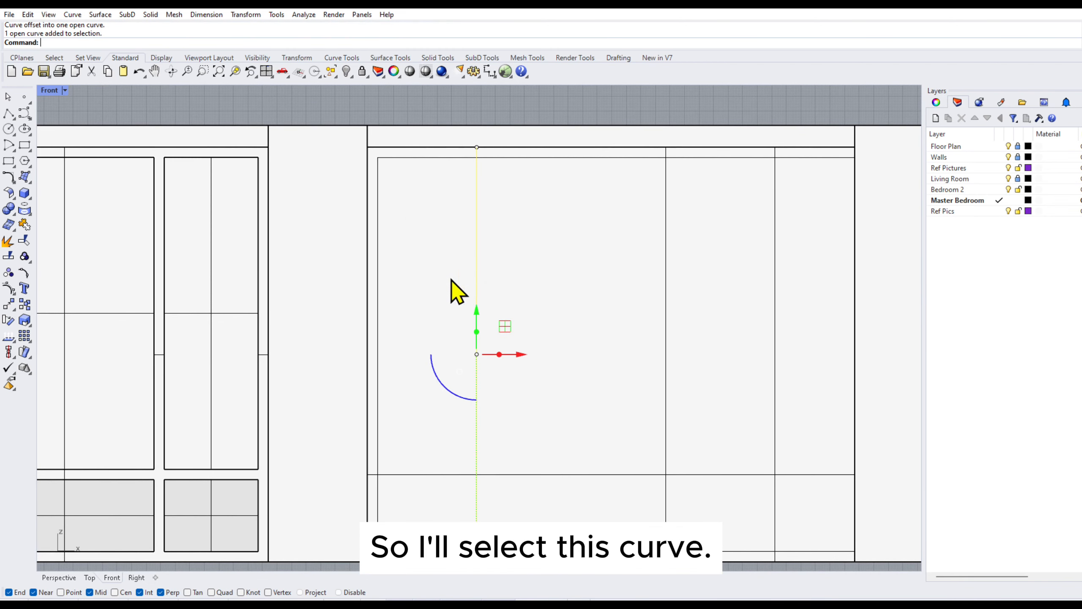
right_click(529, 271)
text(35)
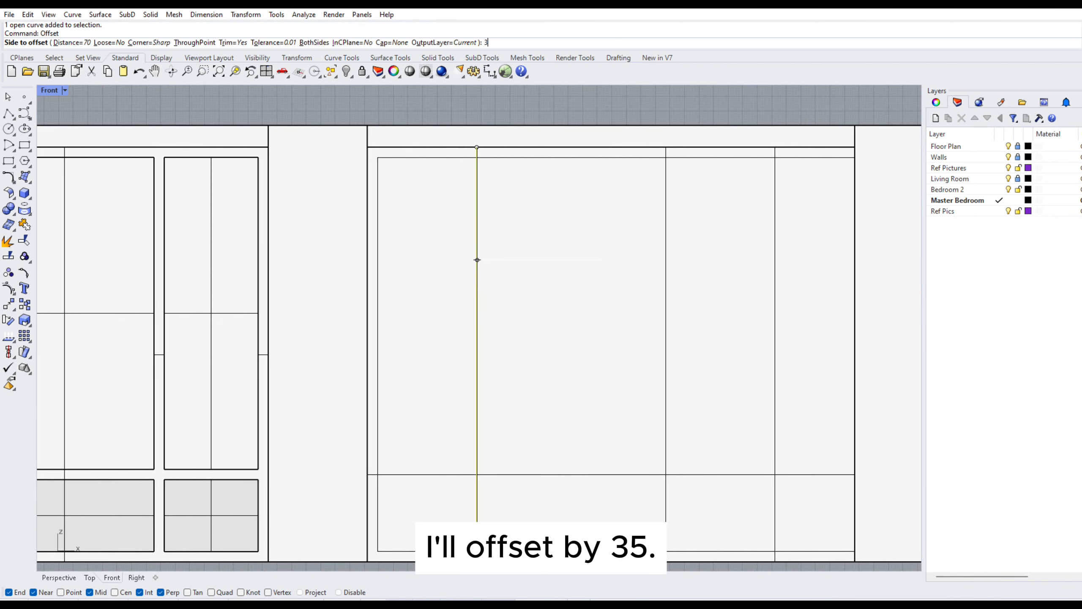
key(Return)
click(576, 267)
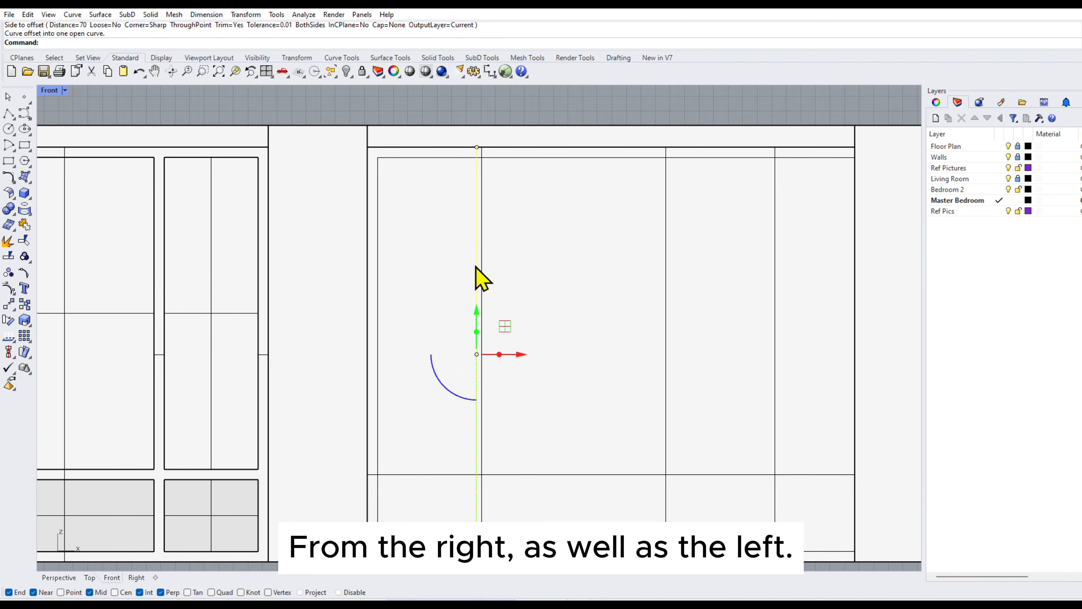
right_click(476, 273)
click(411, 274)
- Offset the second vertical dividing line by 35 on both sides
click(673, 318)
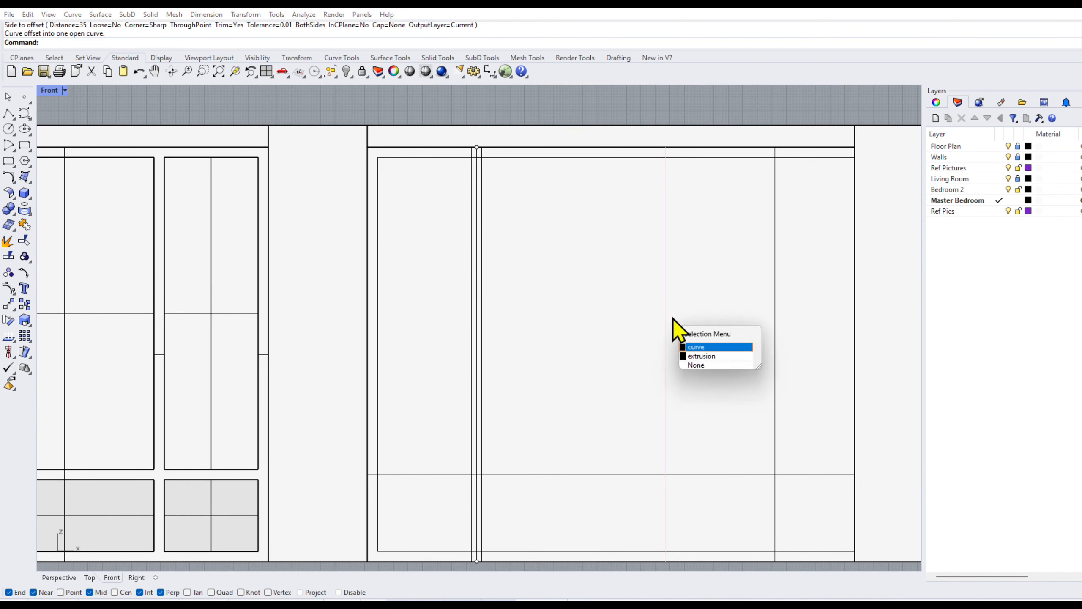
click(697, 347)
right_click(703, 288)
key(Escape)
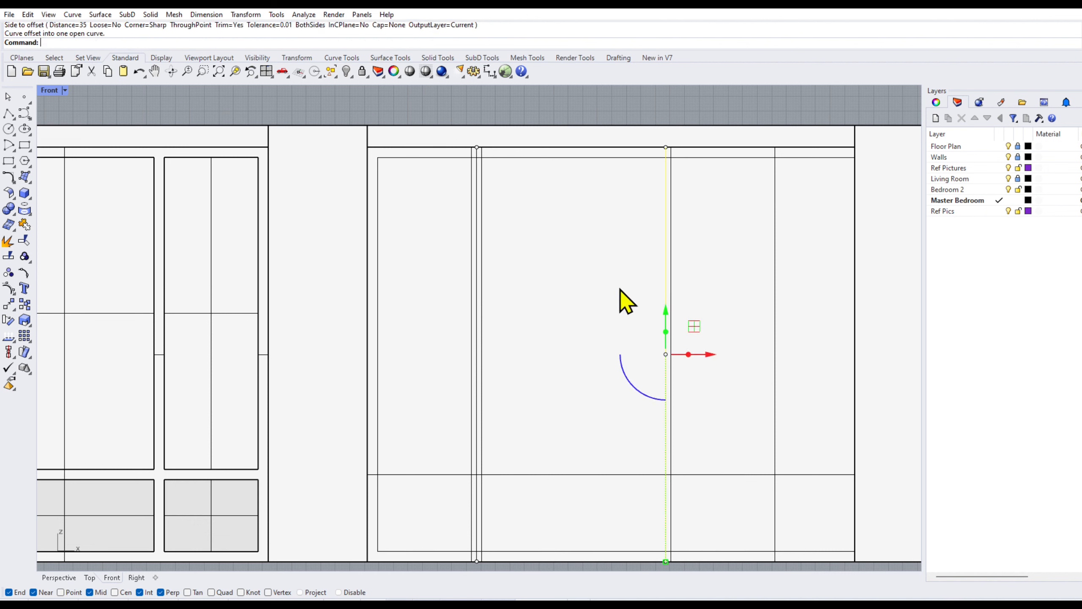
right_click(620, 299)
key(Escape)
- Offset the third vertical dividing line by 35 on both sides
click(772, 299)
click(776, 290)
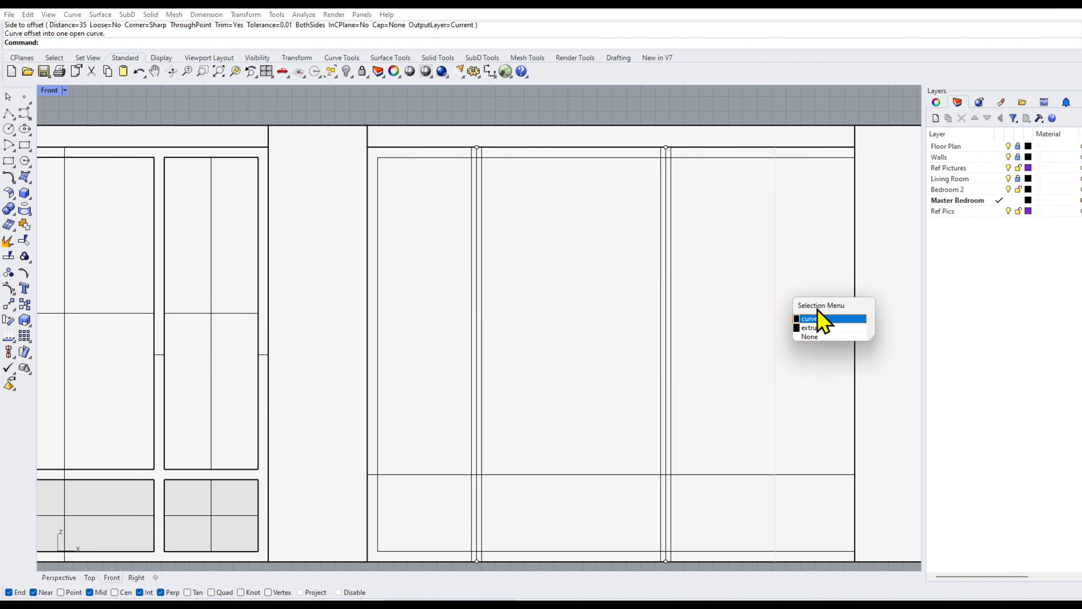
click(817, 317)
right_click(821, 282)
click(822, 282)
right_click(731, 286)
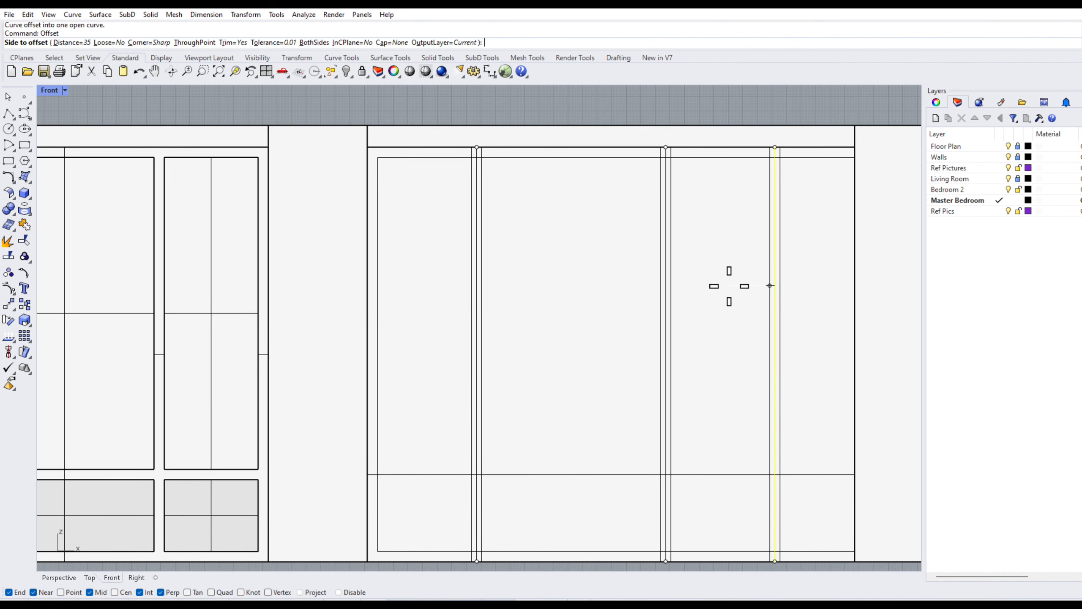
click(730, 286)
- Offset the front face's horizontal dividing line by 35 both above and below
click(633, 375)
right_drag(601, 410, 584, 365)
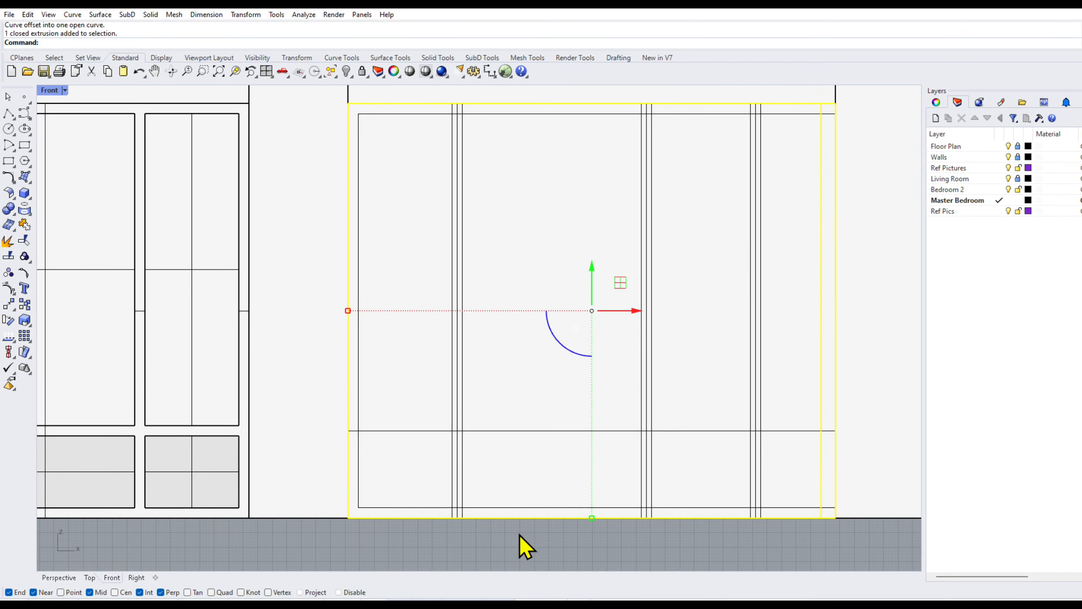
click(525, 547)
click(514, 431)
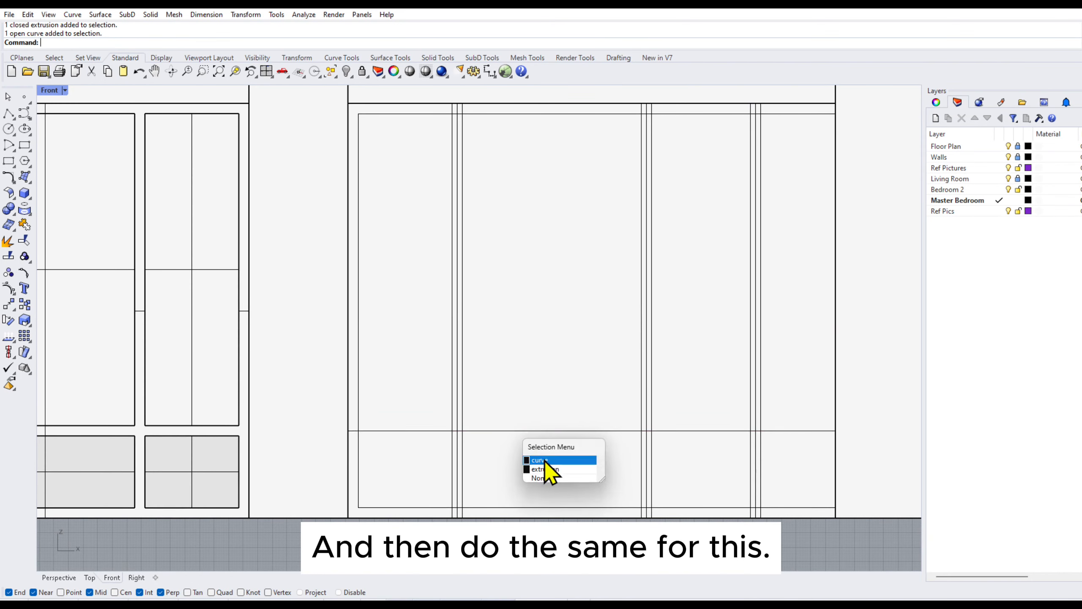
click(546, 472)
right_click(529, 426)
click(528, 426)
right_click(524, 467)
click(520, 466)
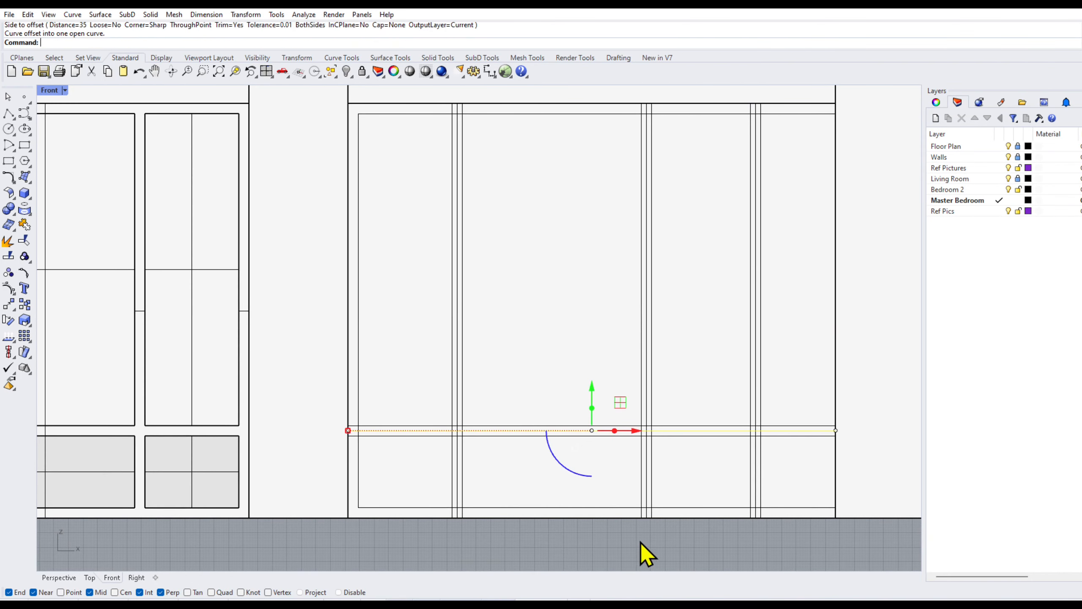
key(Escape)
right_drag(718, 303, 663, 361)
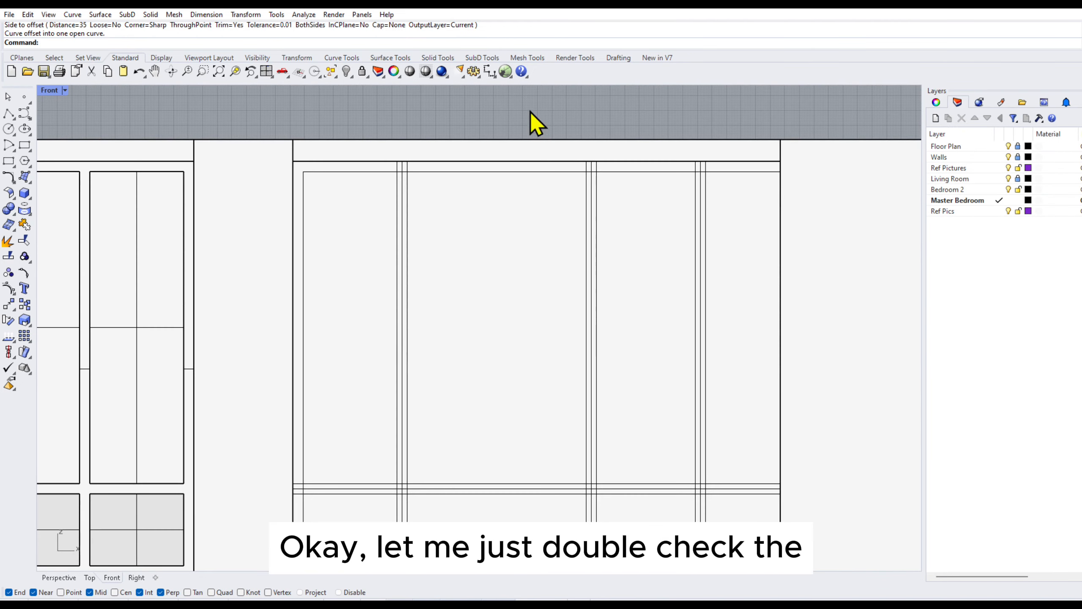
- Measure the centre-to-centre spacing of the second and third vertical dividers and the clear width of the first panel
click(486, 70)
click(591, 161)
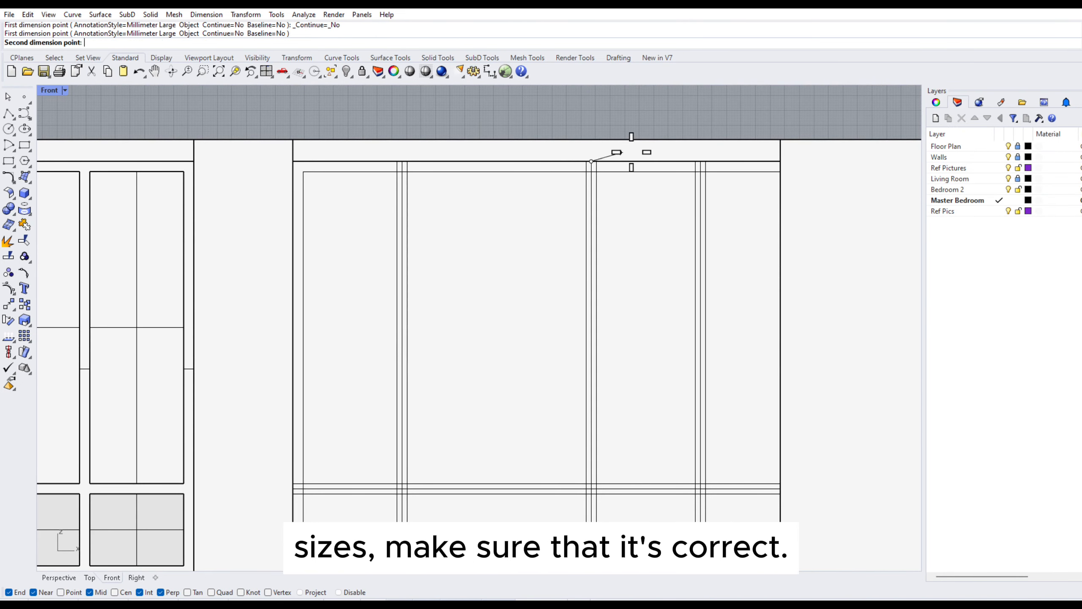
click(701, 161)
key(Escape)
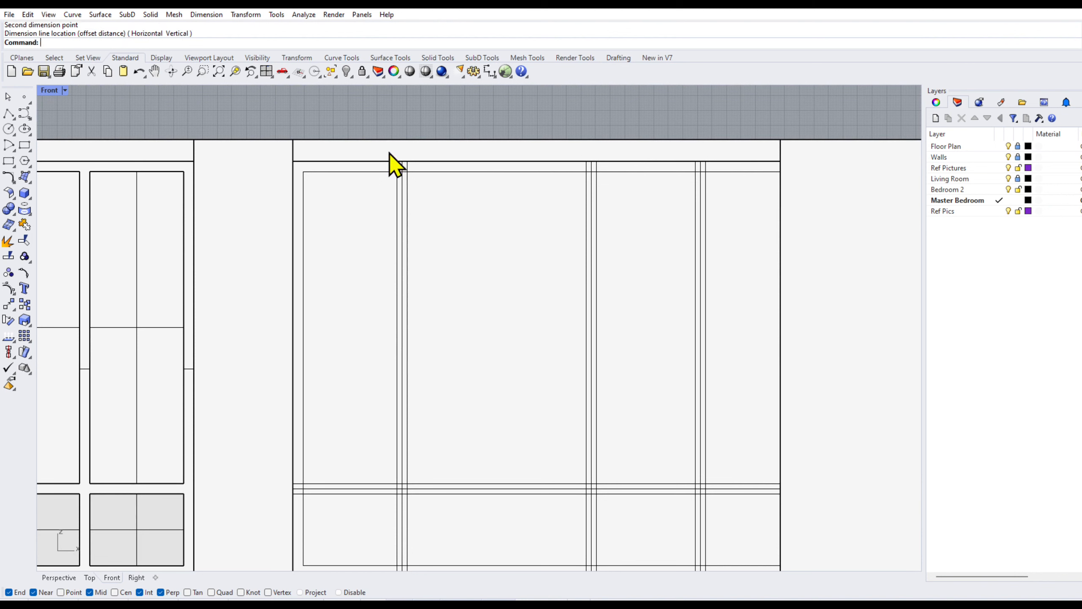
right_click(389, 154)
click(303, 172)
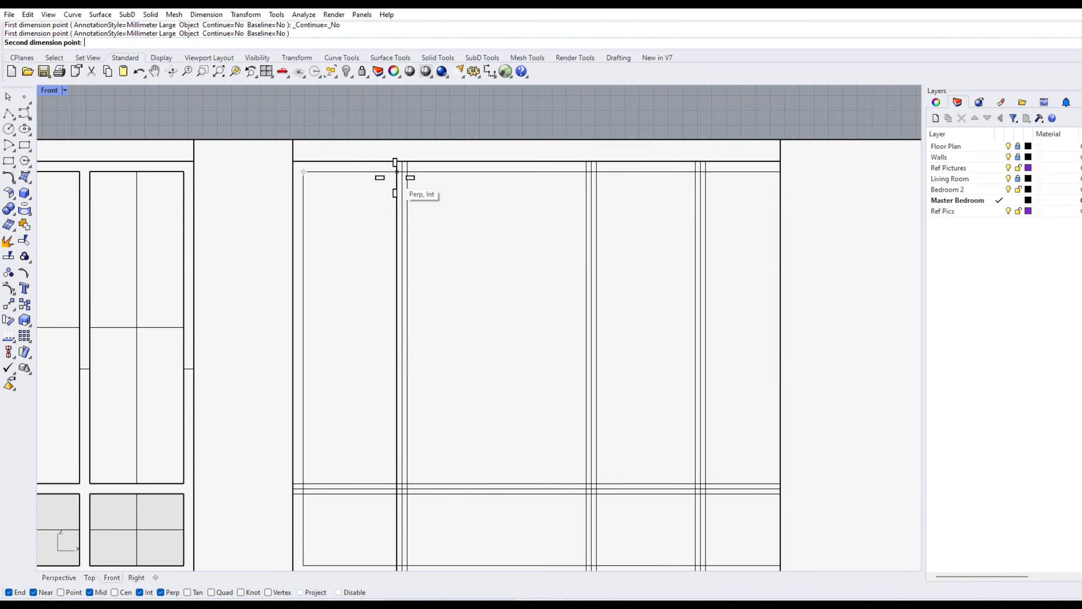
click(398, 171)
key(Escape)
- Measure the clear width between the second and third vertical dividers for comparison with the first panel
right_click(560, 208)
click(597, 171)
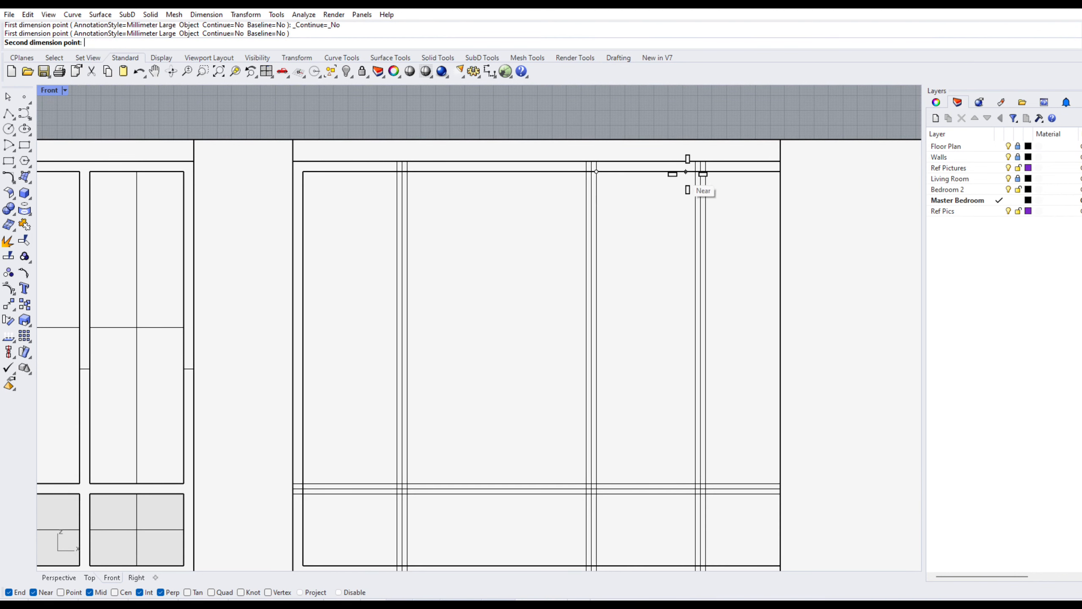
click(696, 171)
scroll(684, 164, down, 2)
right_drag(673, 117, 650, 154)
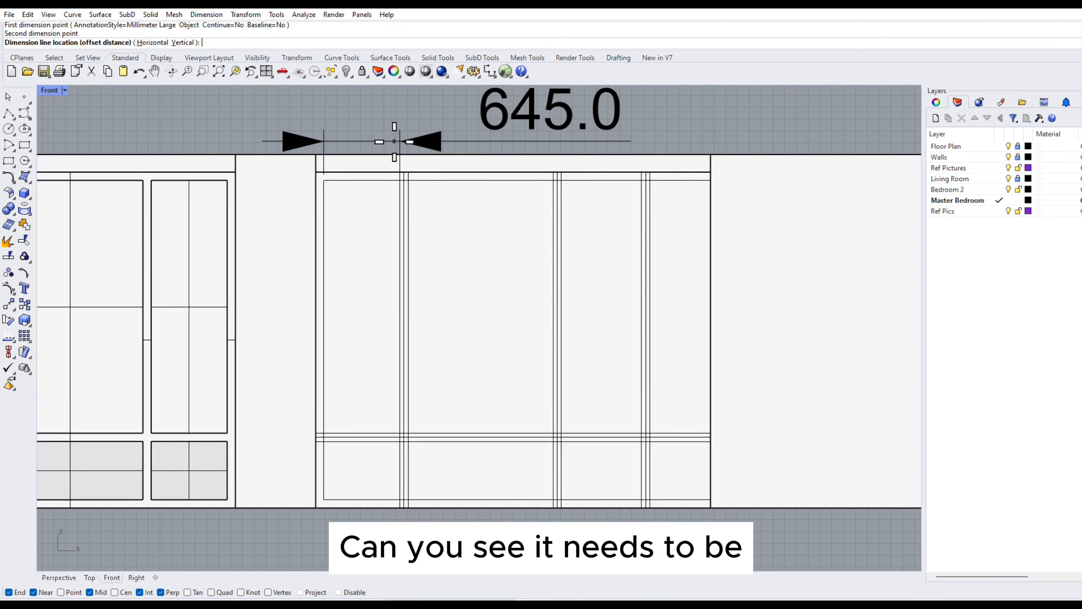
key(Escape)
right_click(560, 183)
click(560, 183)
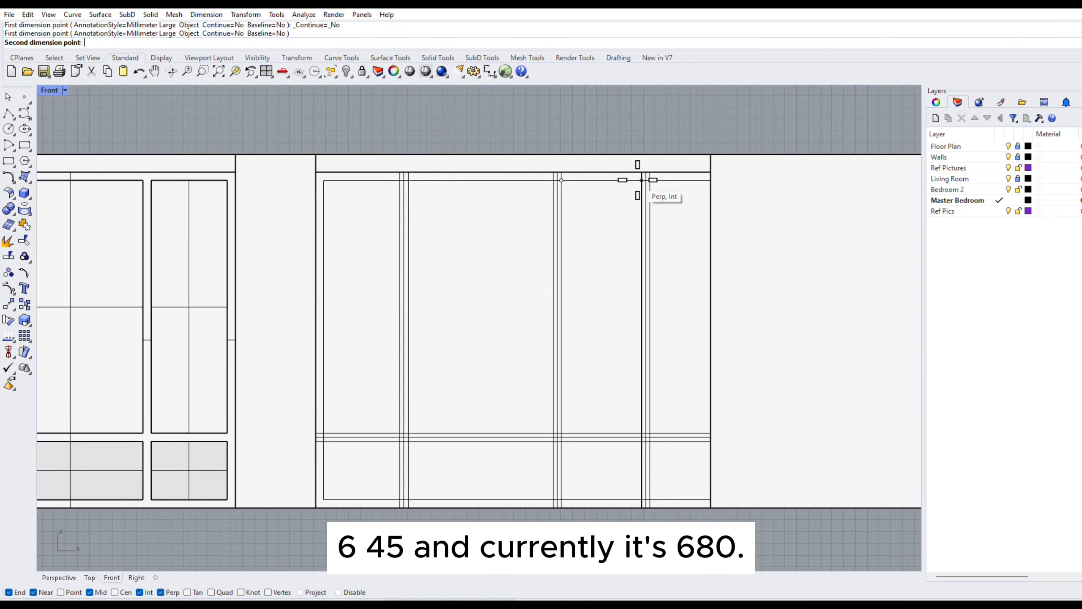
click(642, 181)
right_drag(642, 143, 553, 180)
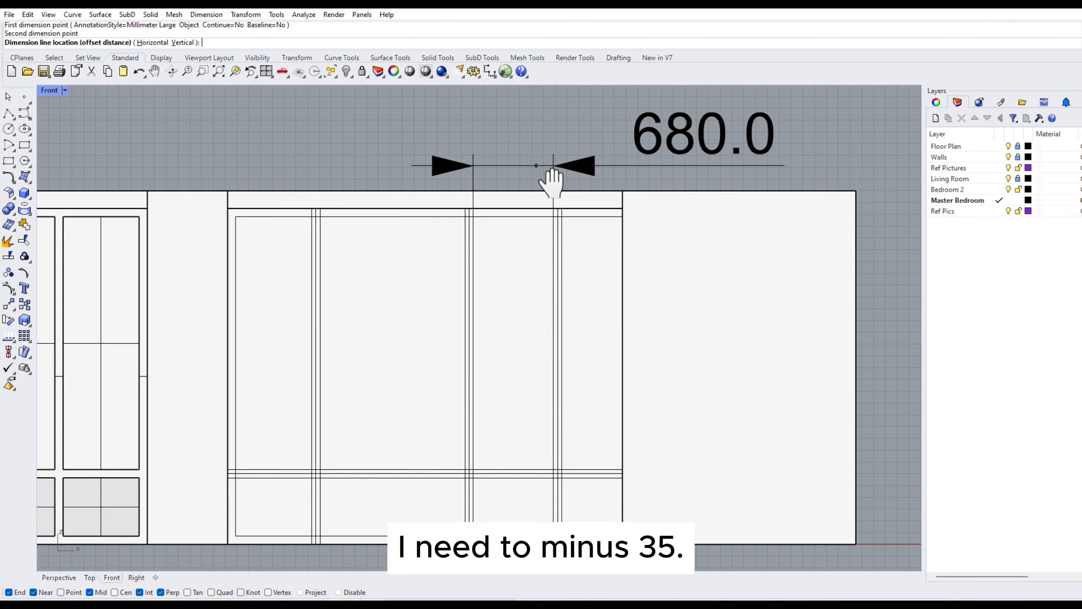
key(Escape)
- Move the three lines of the third vertical divider by -45 horizontally, towards the second divider
drag(534, 150, 573, 550)
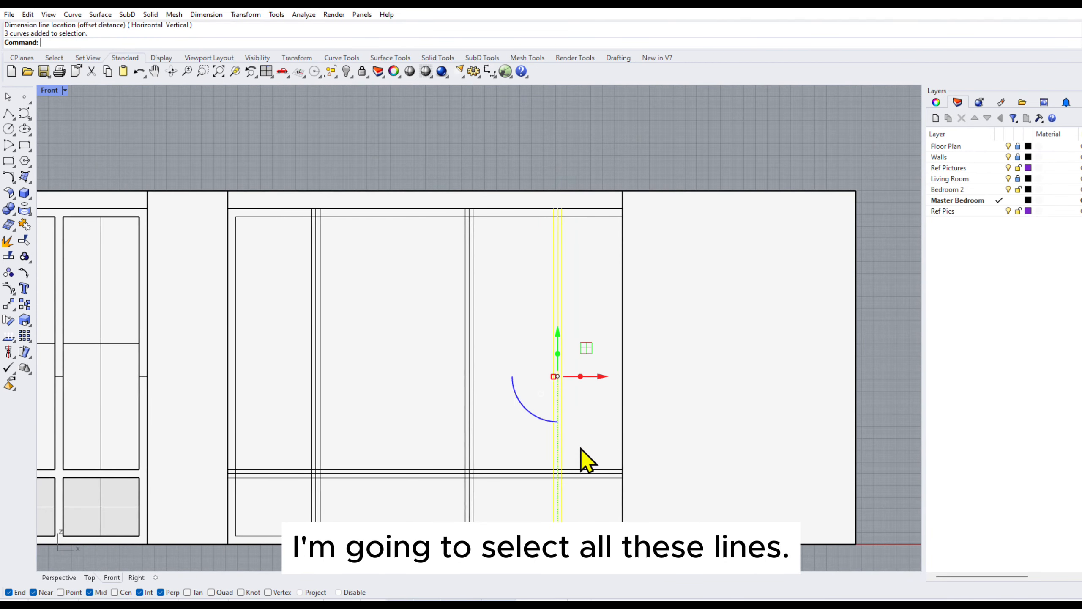
click(590, 377)
text(-45)
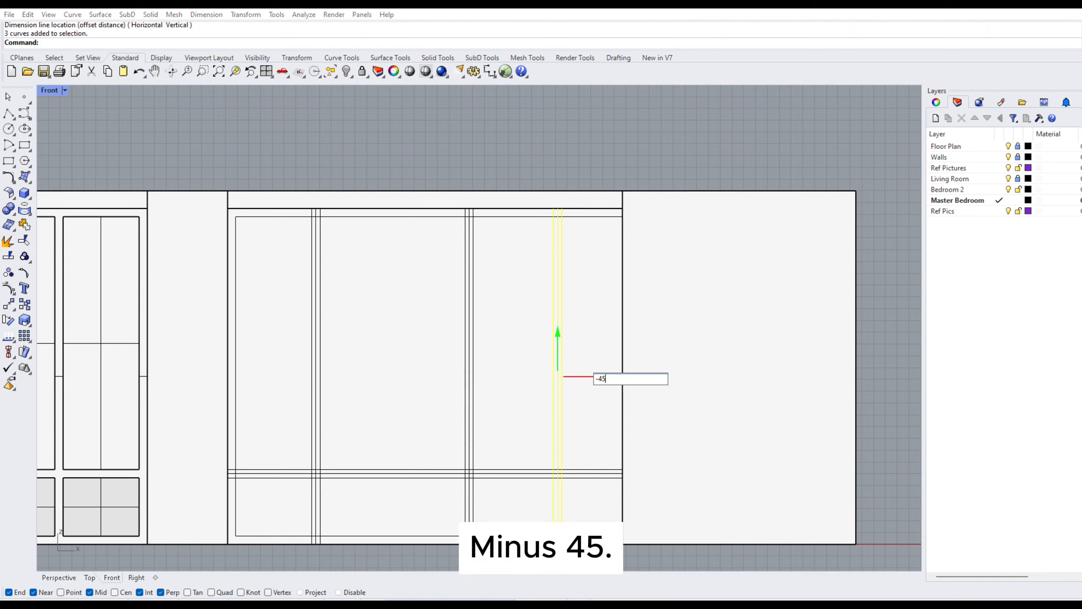
key(Return)
click(490, 152)
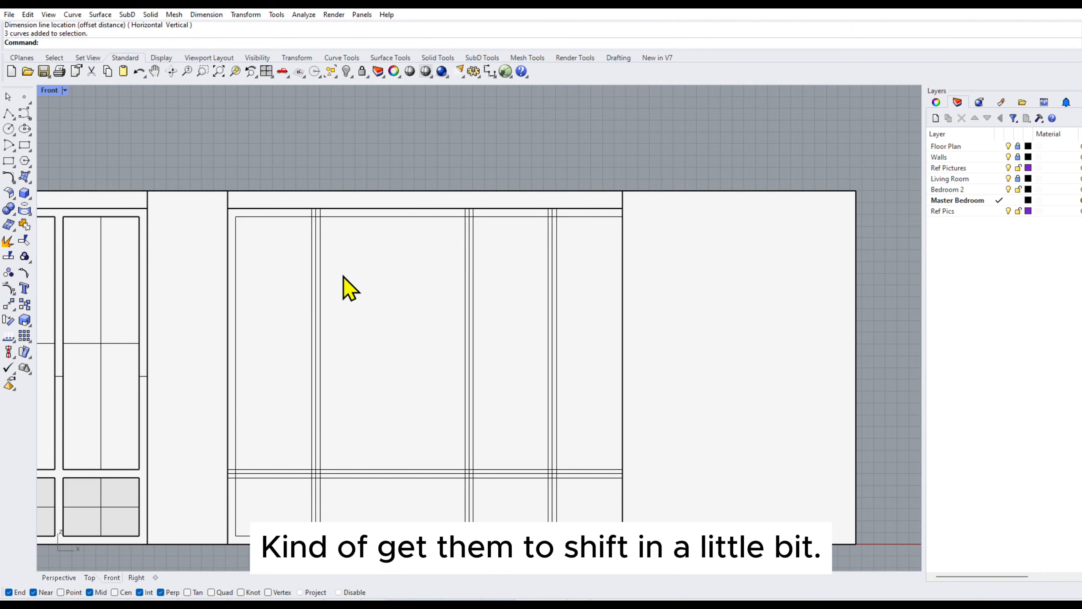
- Recheck the clear widths of the third and first panels by measuring between their inner edges
click(489, 72)
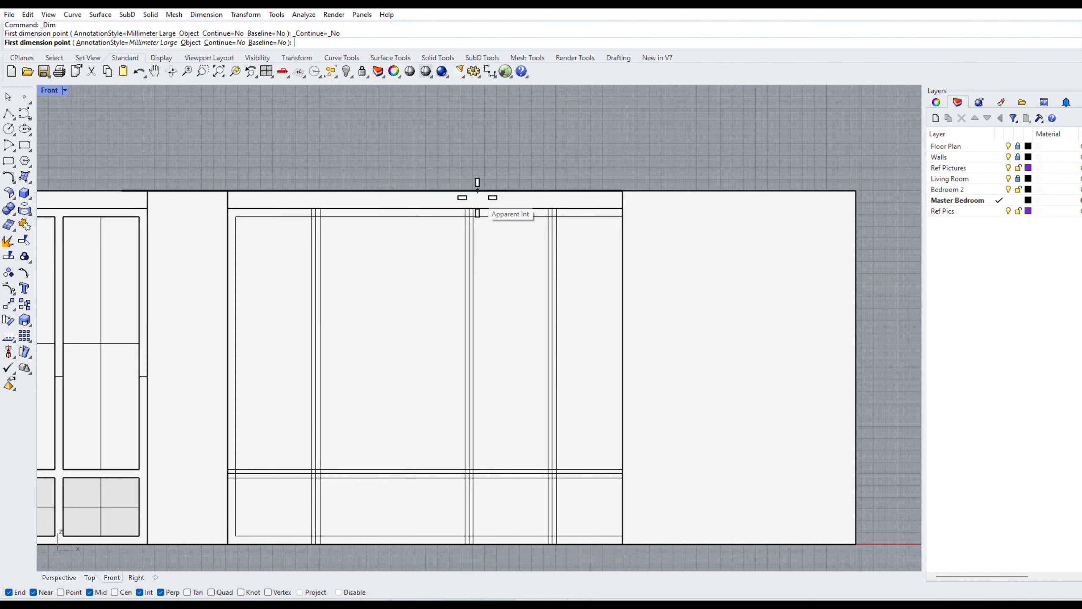
click(473, 208)
click(549, 208)
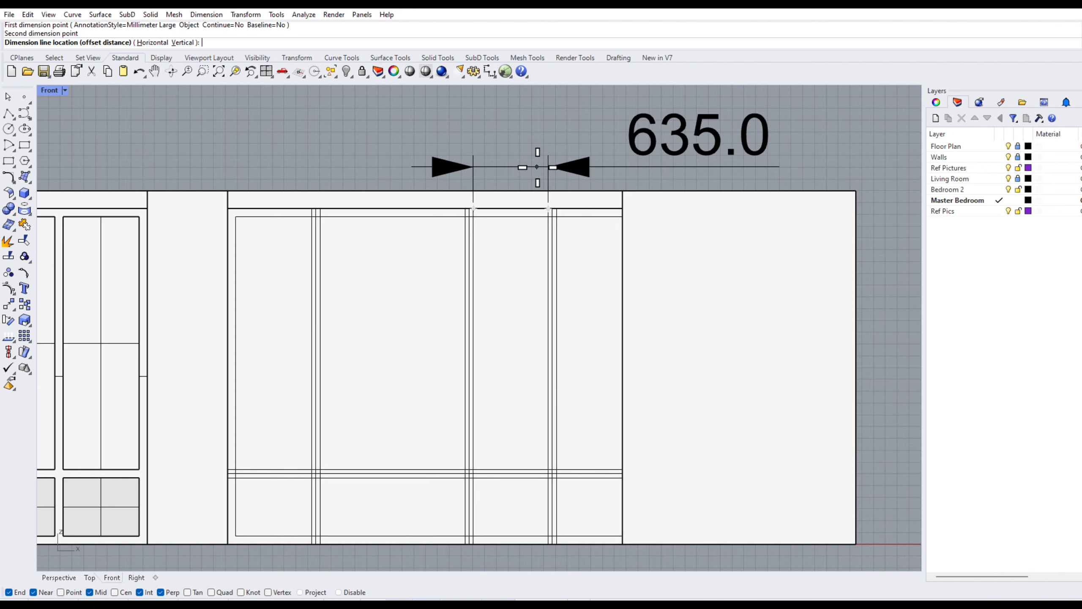
key(Escape)
key(Return)
click(235, 216)
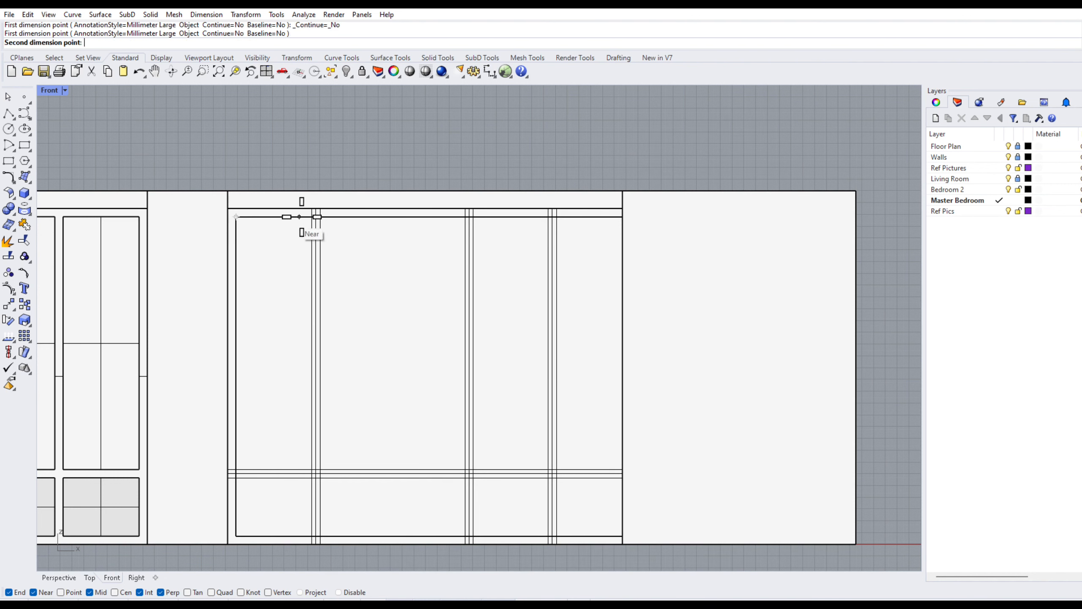
click(312, 216)
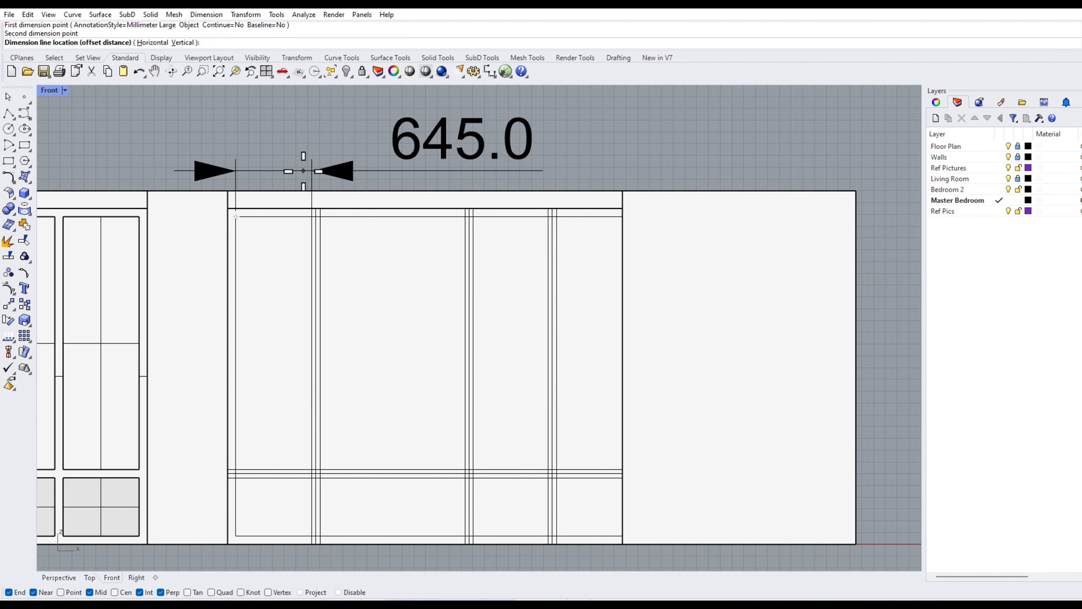
key(Escape)
key(Return)
click(473, 208)
click(548, 208)
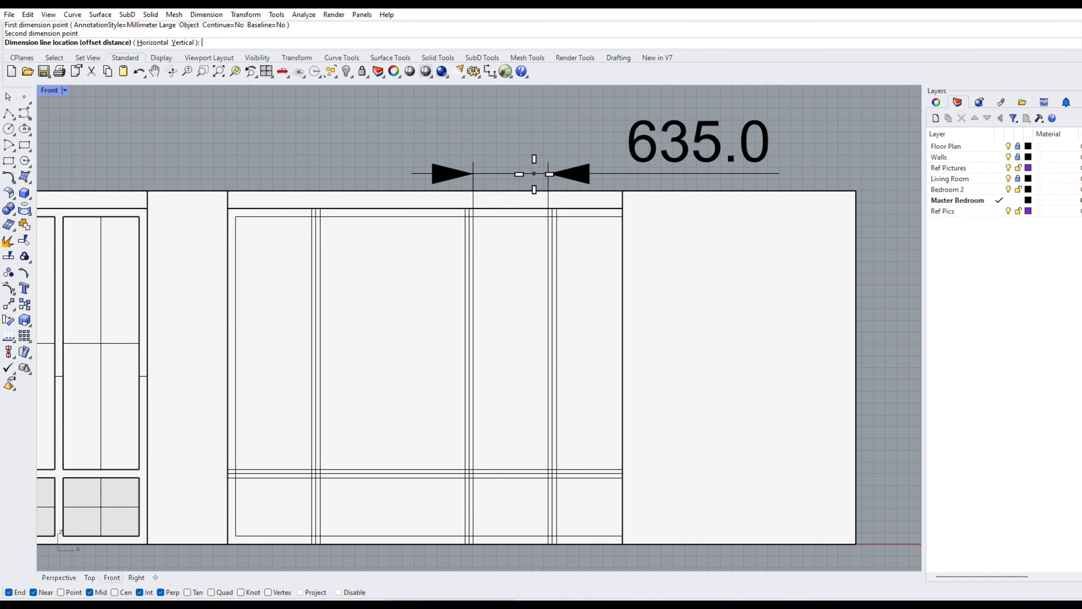
key(Escape)
- Move the three lines of the third vertical divider 10 horizontally, away from the second divider
drag(536, 179, 597, 554)
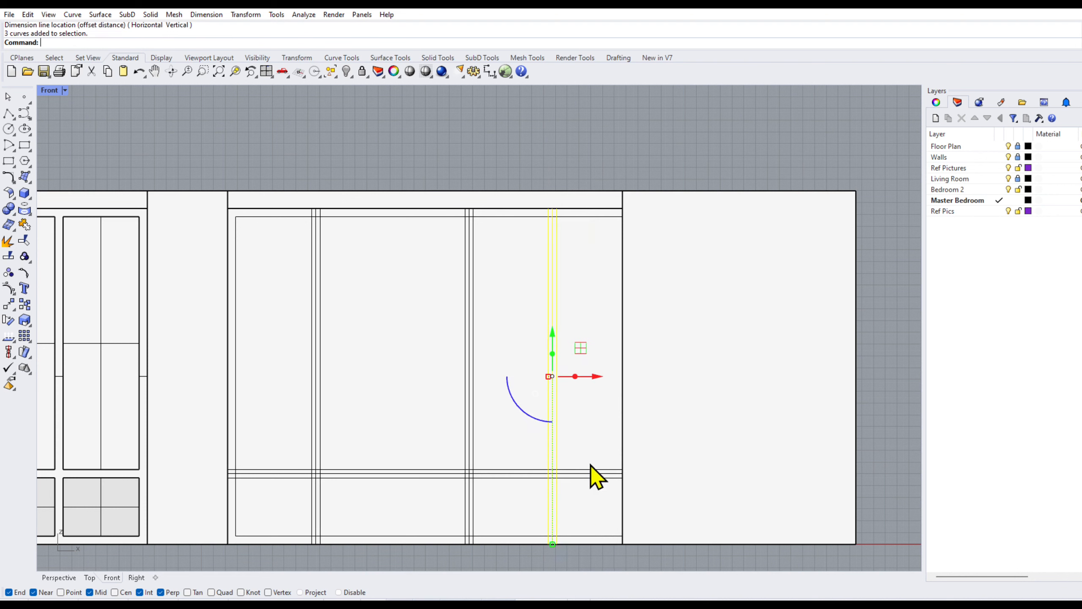
click(586, 377)
text(10)
key(Return)
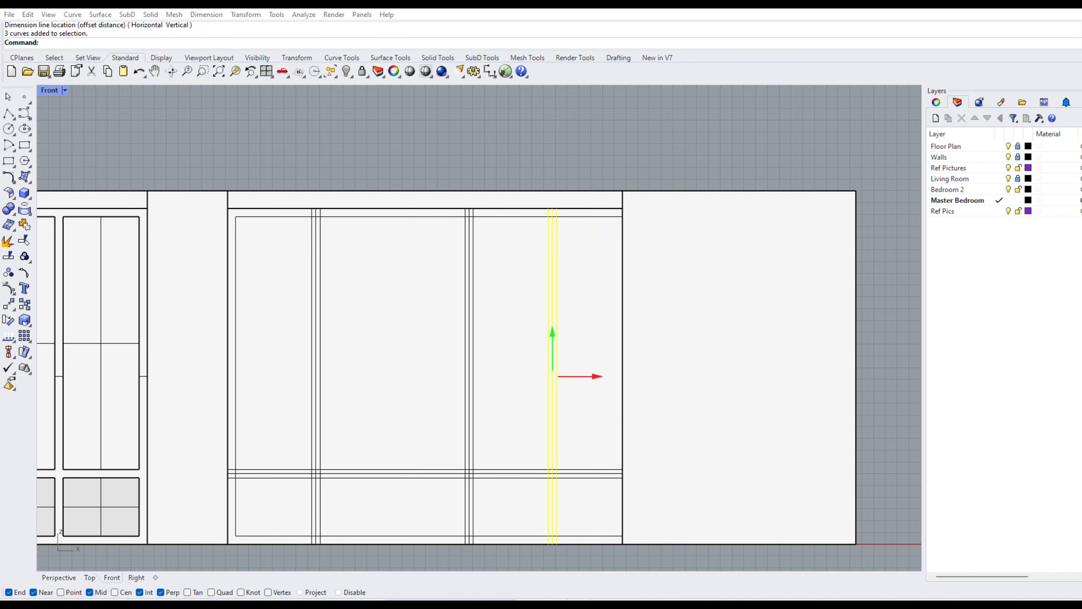
key(Escape)
- Measure the clear widths of the third and first panels again to compare them after the divider adjustment
key(Return)
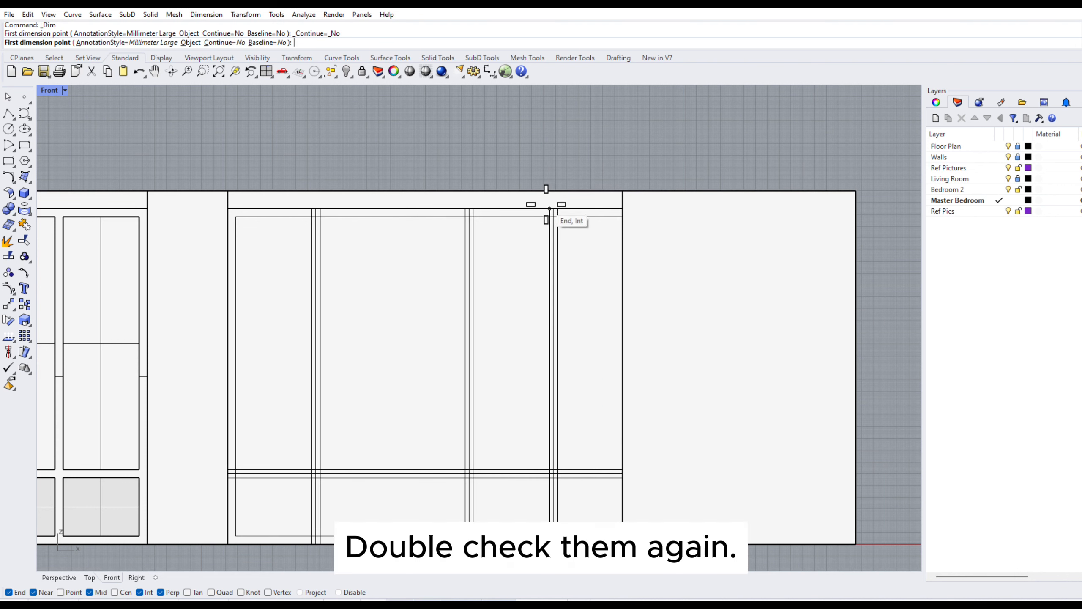
click(548, 207)
click(474, 208)
key(Escape)
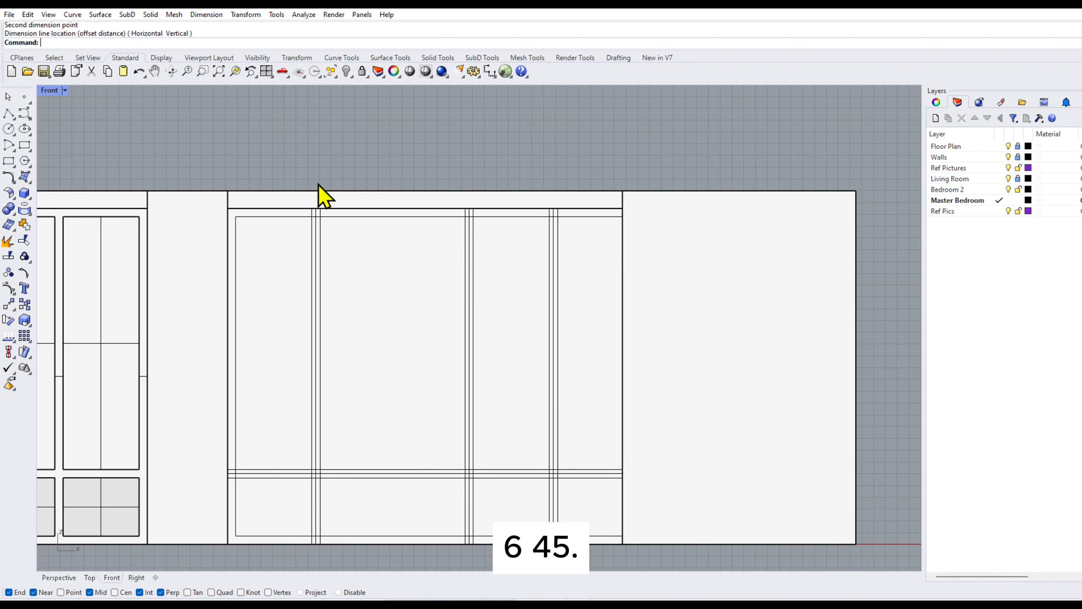
key(Return)
click(235, 208)
click(312, 208)
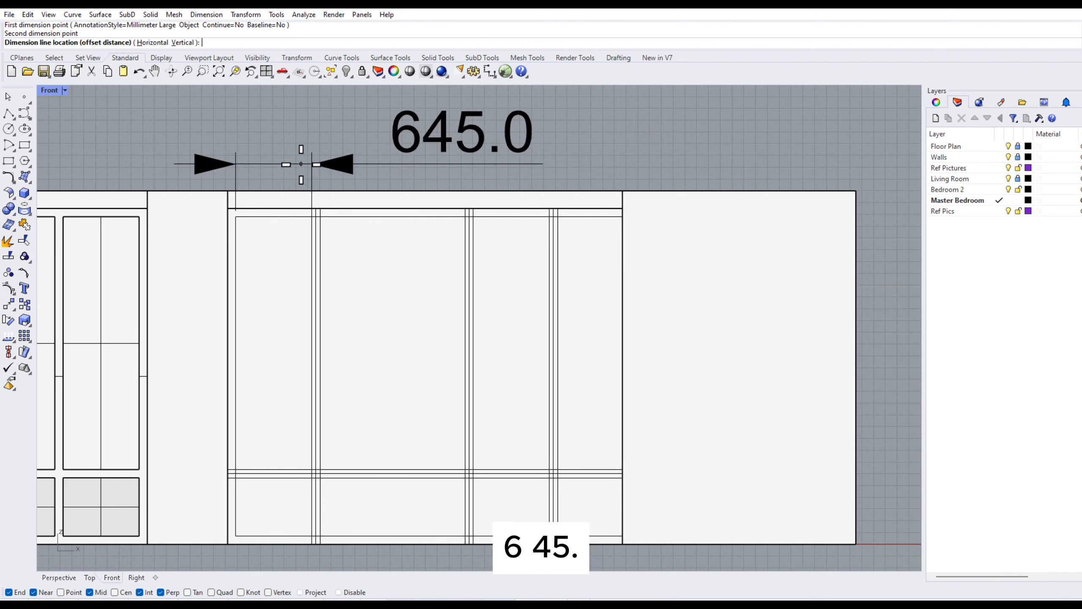
key(Escape)
- Measure the clear widths of the corner window's second panel and the neighbouring window's middle panel
right_drag(352, 208, 498, 222)
key(Return)
click(466, 222)
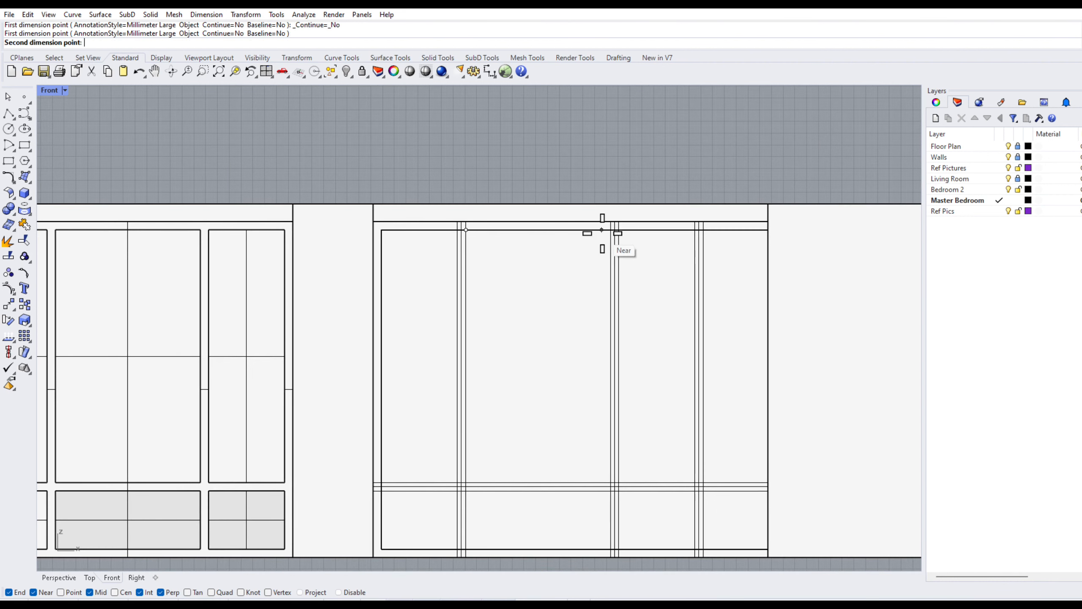
click(610, 221)
key(Escape)
right_drag(169, 246, 323, 253)
key(Return)
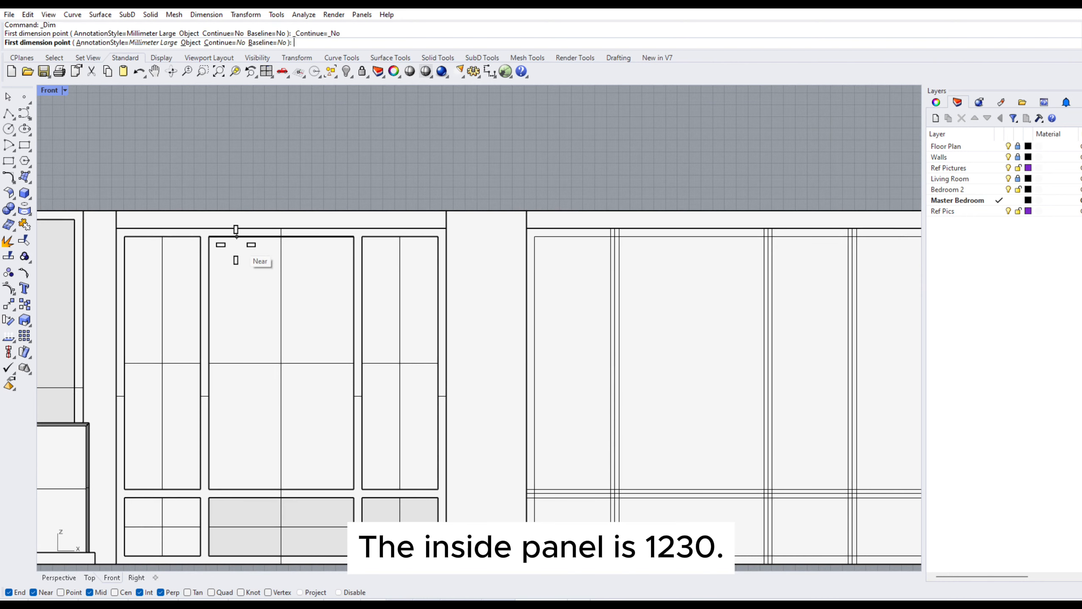
click(209, 236)
click(354, 236)
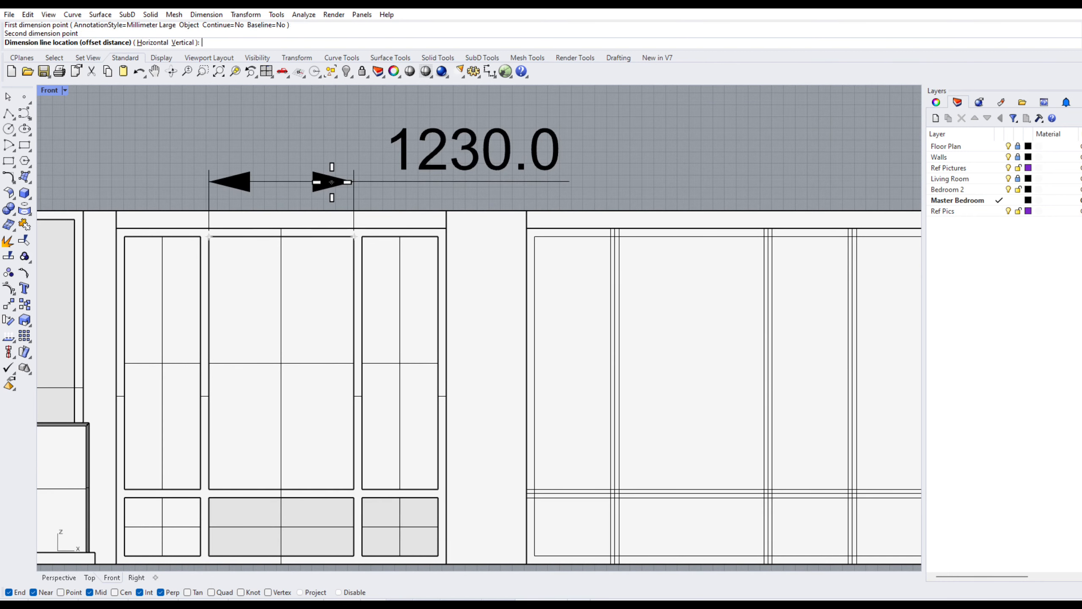
key(Escape)
right_drag(758, 173, 580, 146)
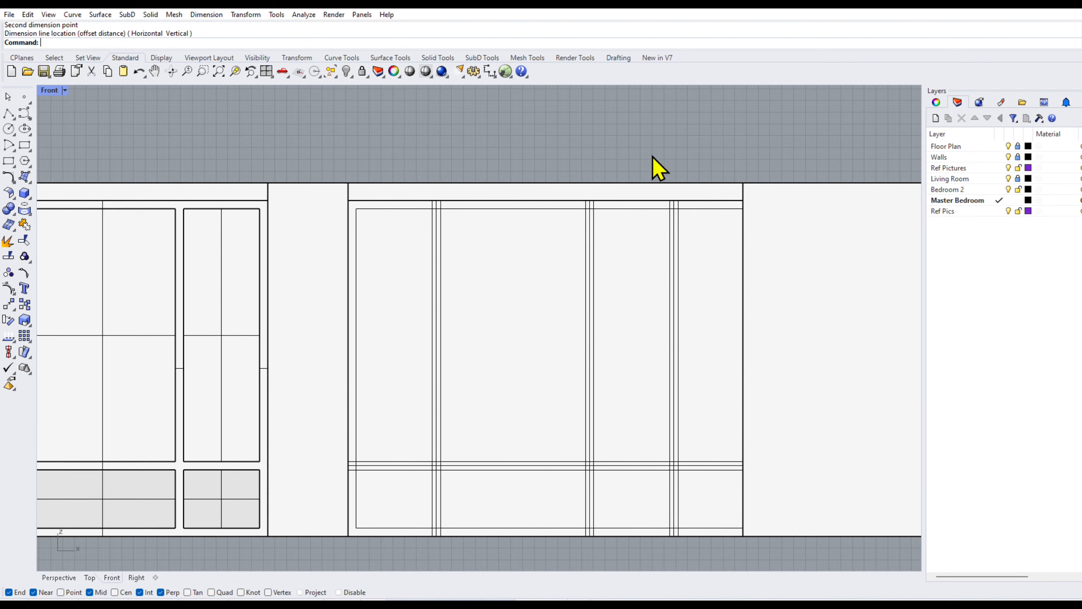
drag(652, 146, 714, 562)
click(675, 154)
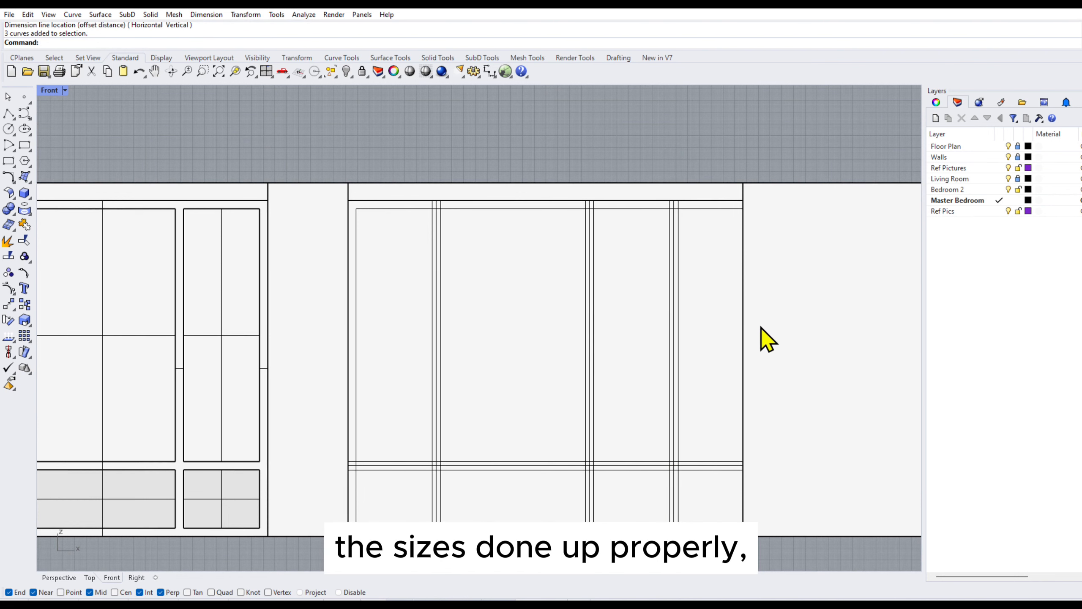
- Lock the corner window's header and main solid in the perspective view so that only the frame lines stay selectable
scroll(515, 137, down, 4)
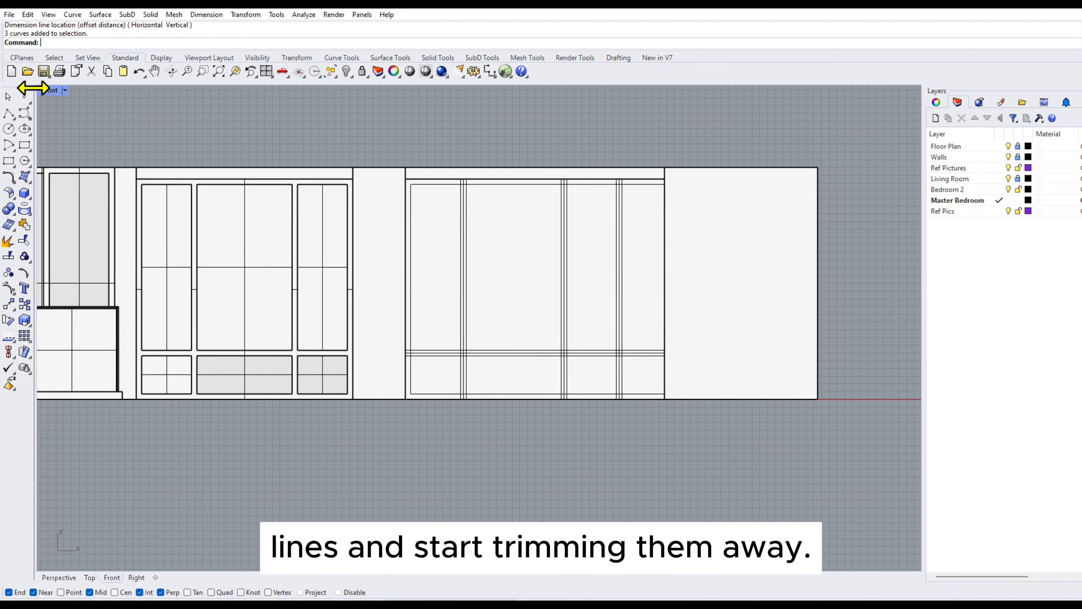
double_click(54, 92)
right_drag(671, 249, 609, 273)
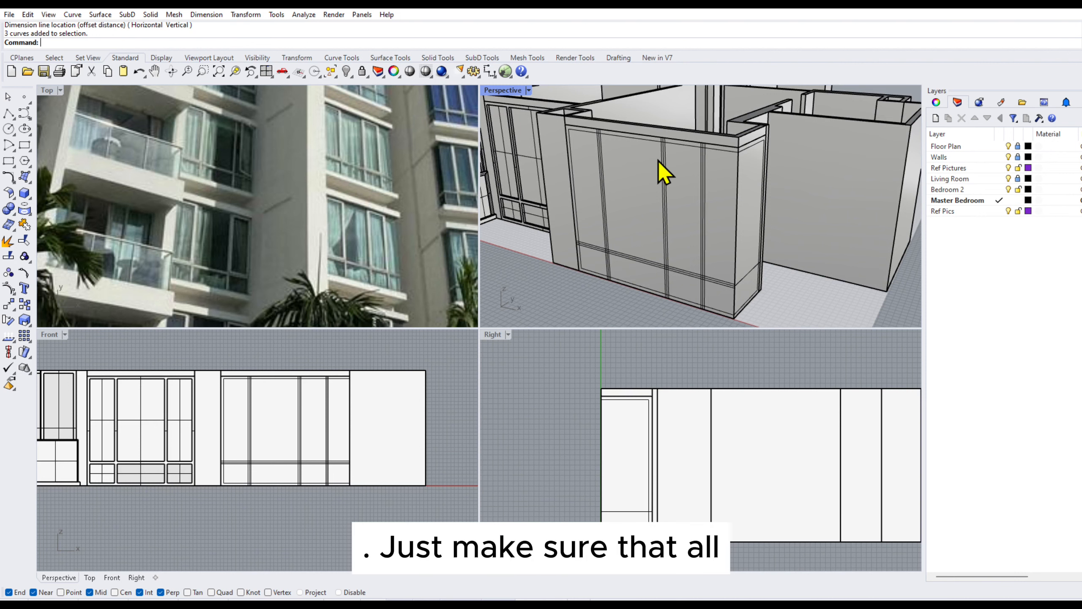
click(664, 128)
shift+click(656, 258)
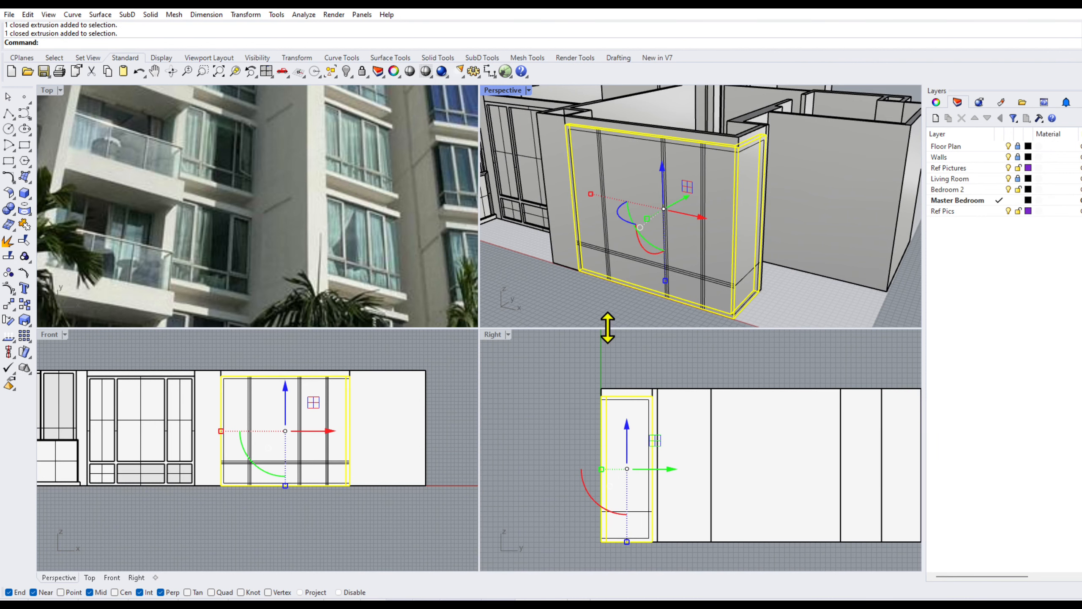
click(361, 71)
- Using all 17 window curves as cutters, trim the first vertical divider's lines at the top frame and its centre line below
scroll(294, 455, up, 3)
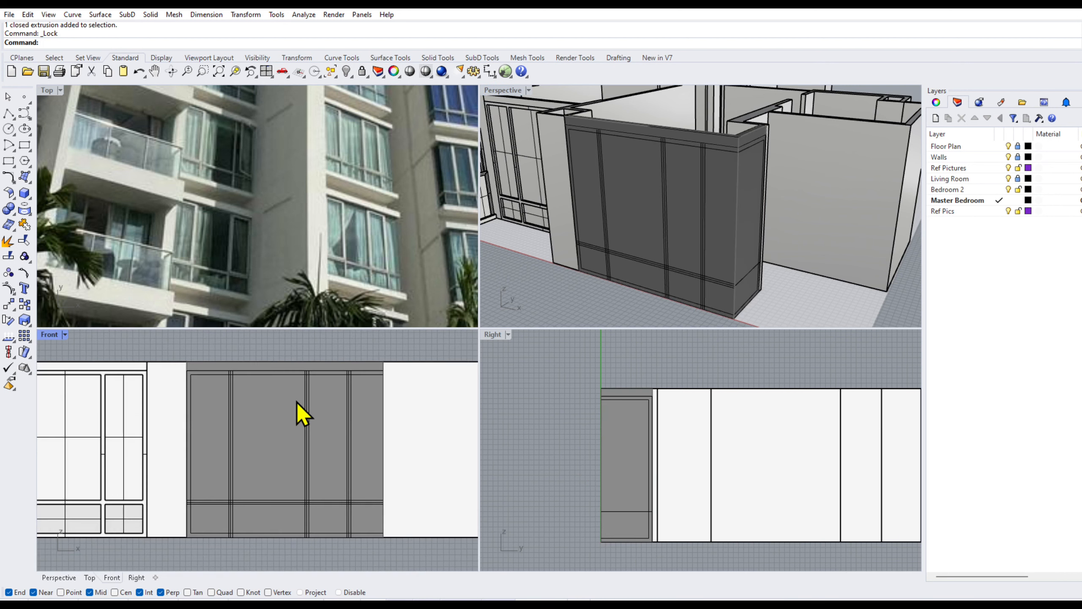
drag(174, 368, 410, 553)
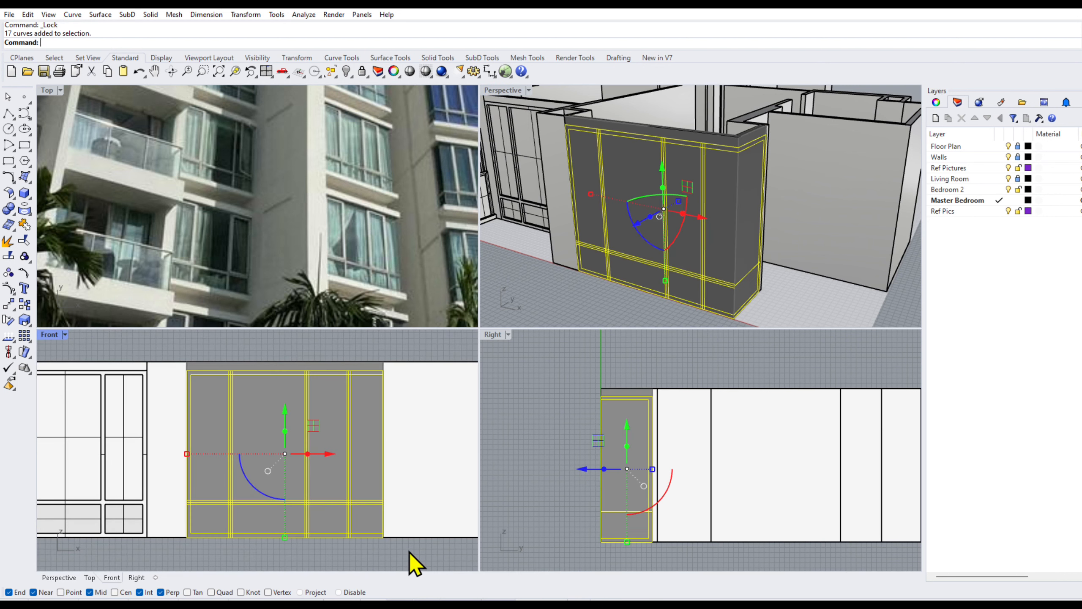
text(Trim)
key(Return)
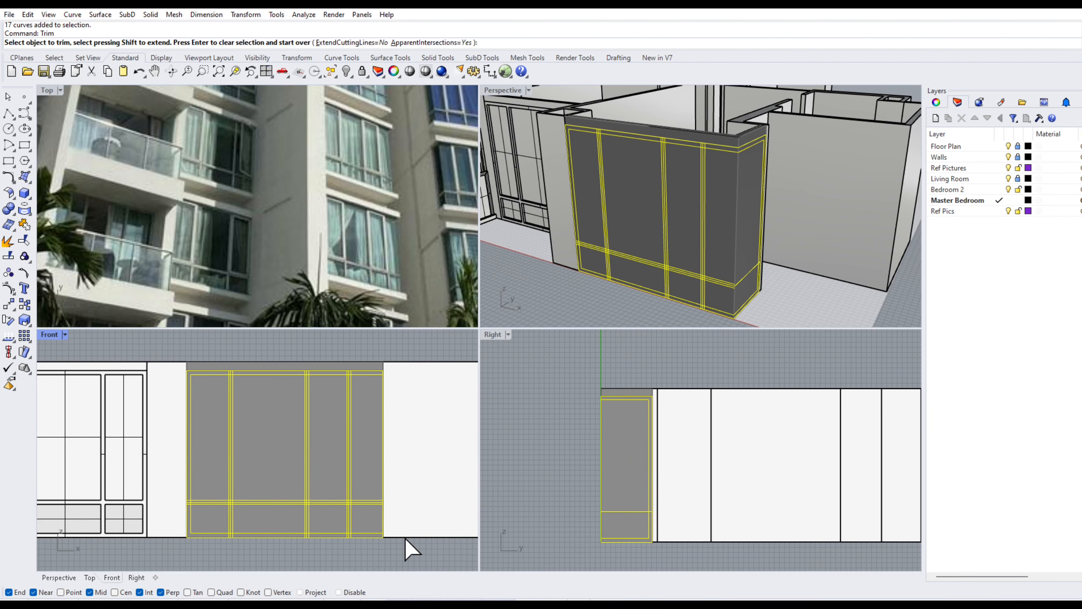
double_click(51, 333)
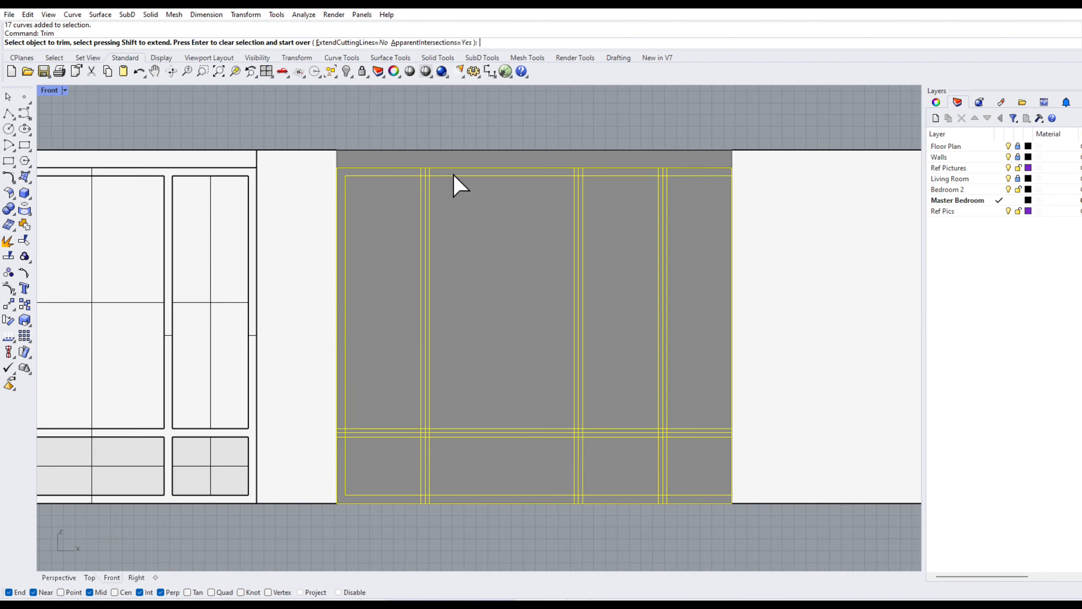
scroll(453, 174, up, 5)
click(402, 162)
click(412, 166)
click(421, 166)
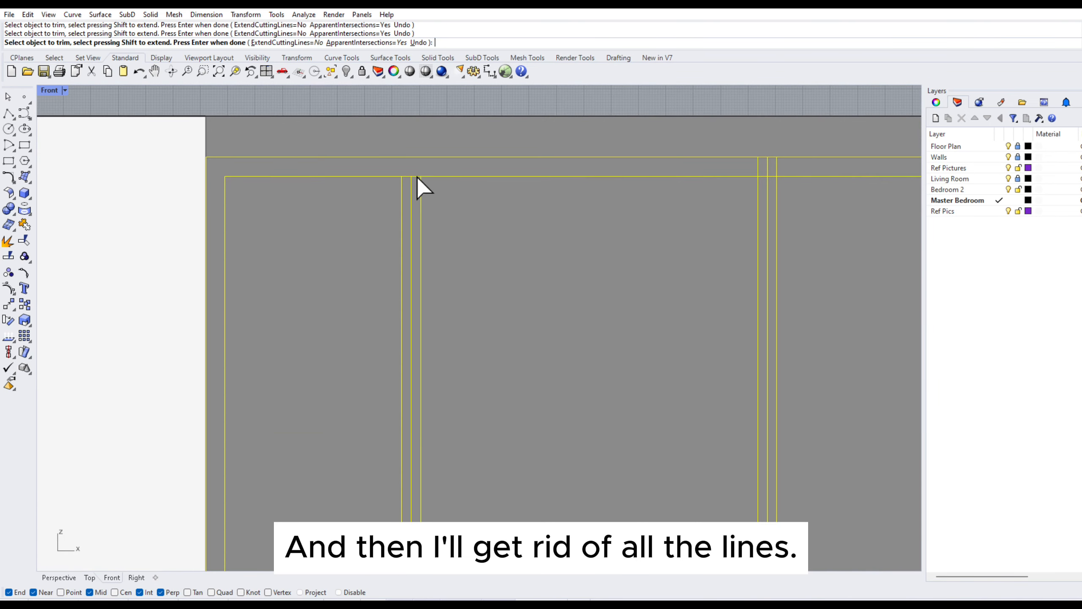
click(417, 175)
click(412, 178)
- Trim the lines inside the first divider's crossings with the rail and bottom frame, and remove the rail's centre line across the first two panels
scroll(430, 145, down, 5)
scroll(413, 462, up, 5)
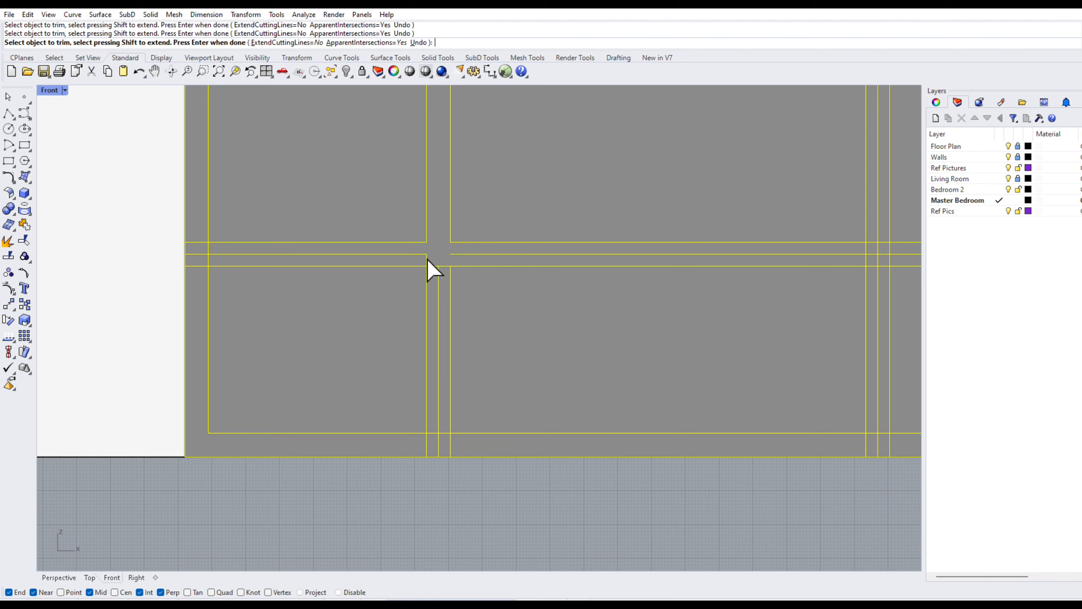
click(440, 272)
click(455, 255)
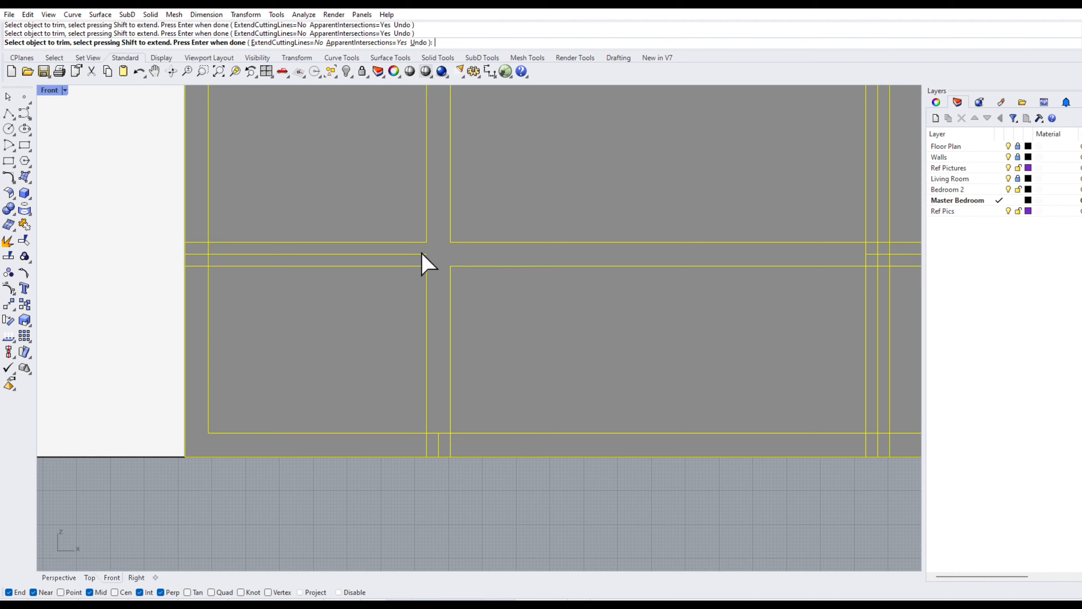
click(260, 255)
scroll(476, 501, down, 3)
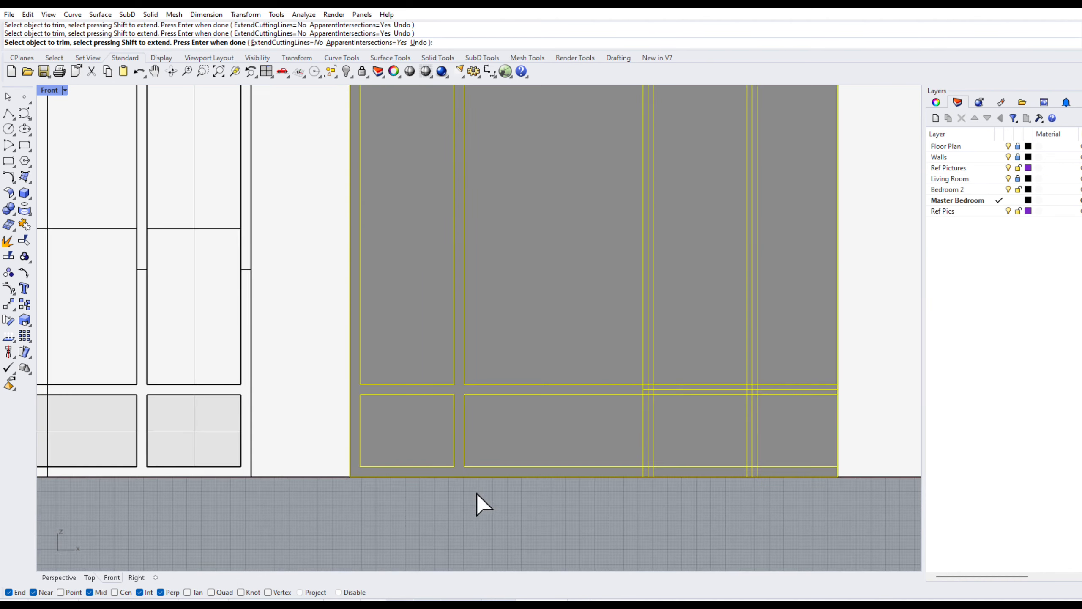
- Trim the overlapping lines where the second vertical divider crosses the horizontal rail and meets the bottom frame
scroll(691, 440, up, 6)
click(569, 300)
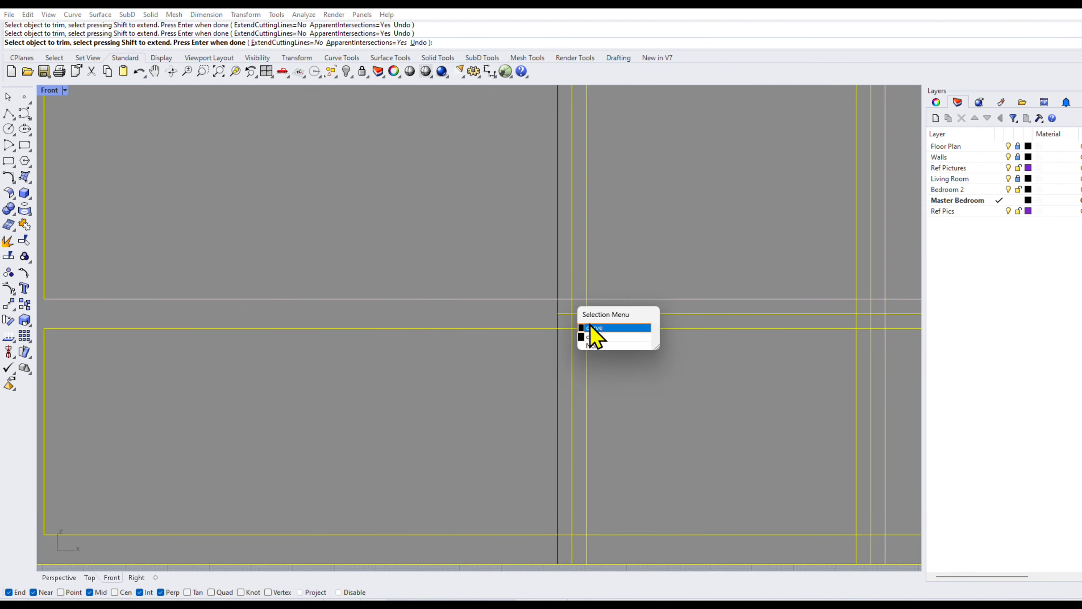
click(592, 335)
click(586, 310)
scroll(588, 313, up, 4)
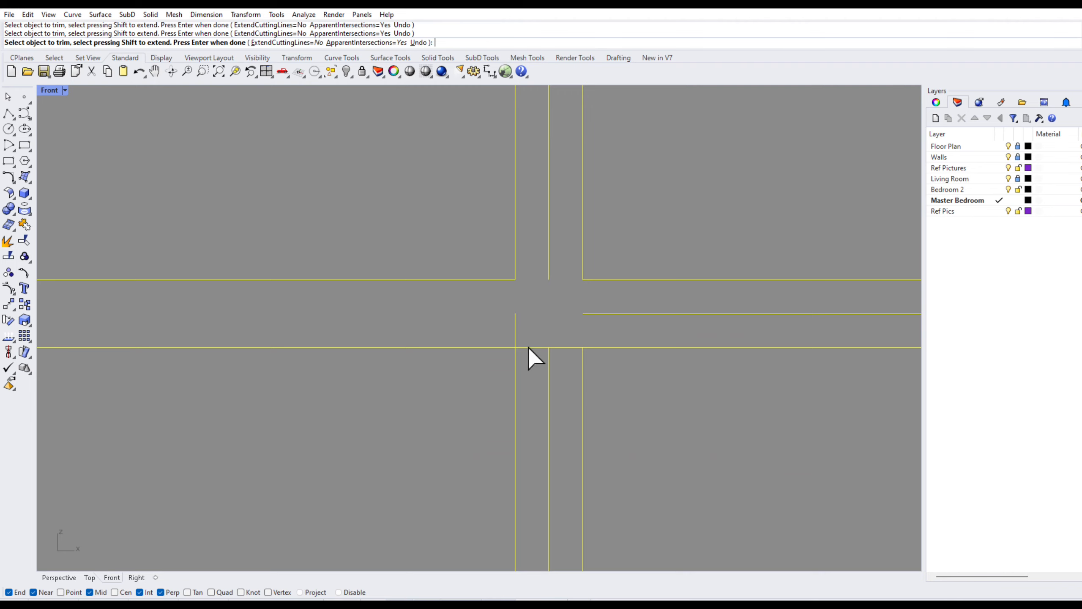
scroll(533, 367, down, 4)
scroll(549, 341, up, 4)
click(516, 317)
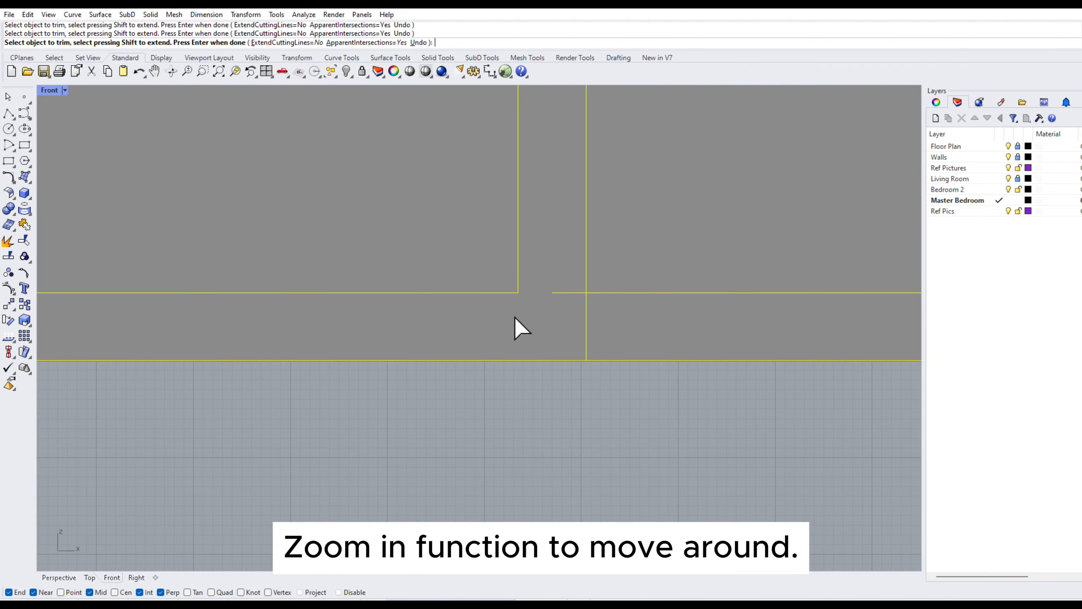
scroll(523, 433, down, 5)
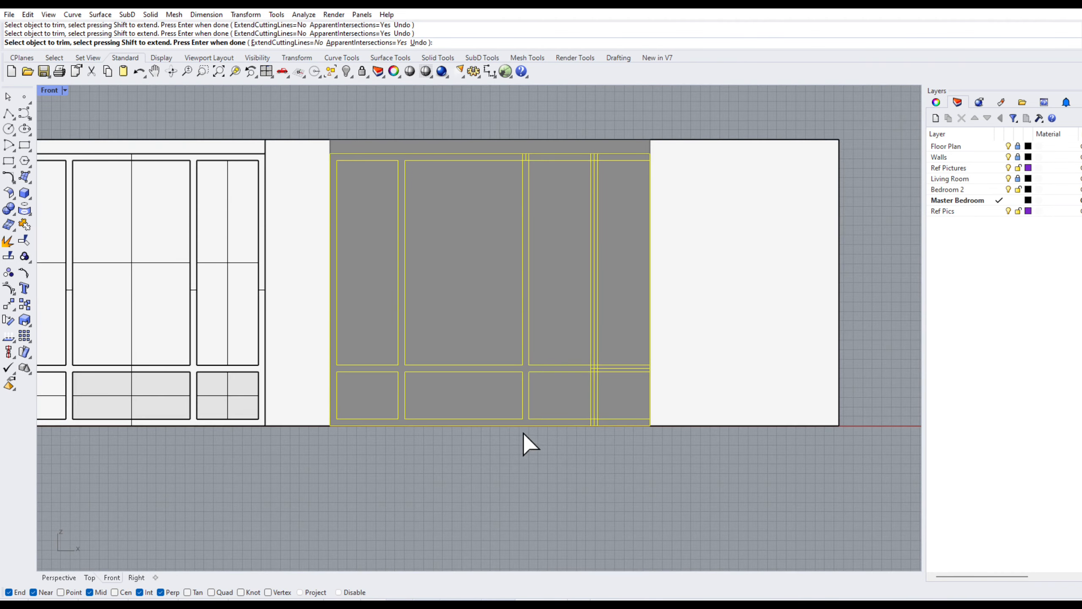
- Trim the second and third dividers' lines at the top frame, removing the third divider's upper centre line
scroll(478, 170, up, 6)
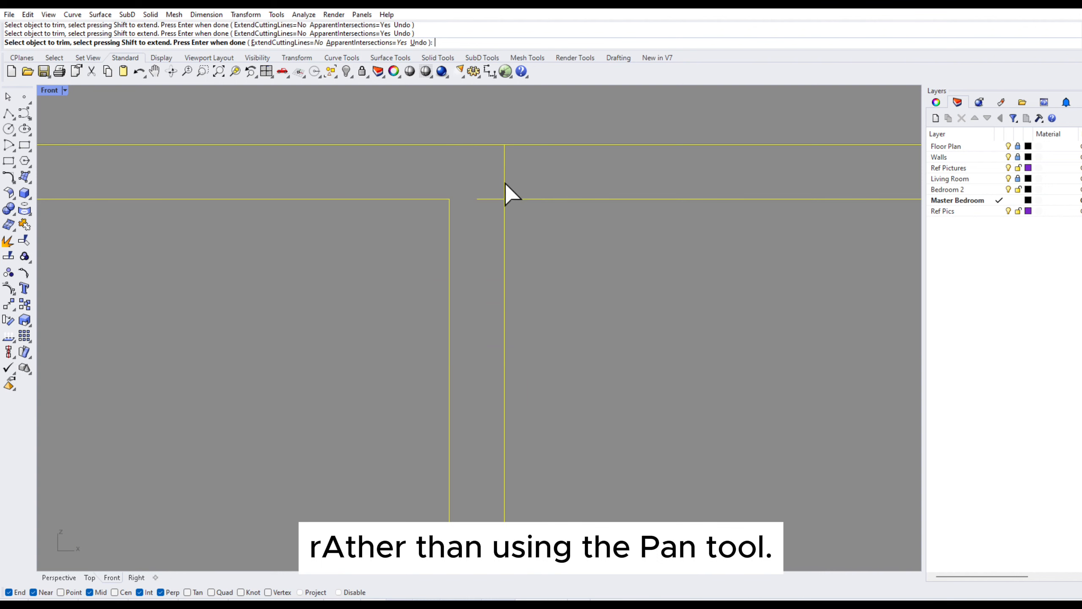
scroll(439, 187, down, 5)
scroll(433, 185, down, 4)
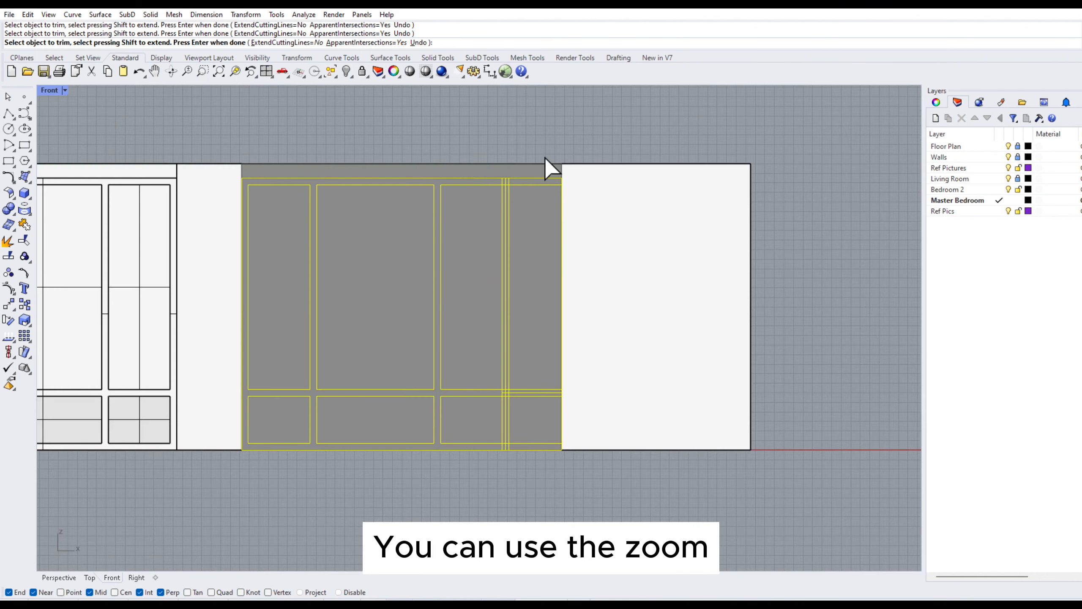
scroll(410, 241, up, 7)
click(371, 256)
click(376, 280)
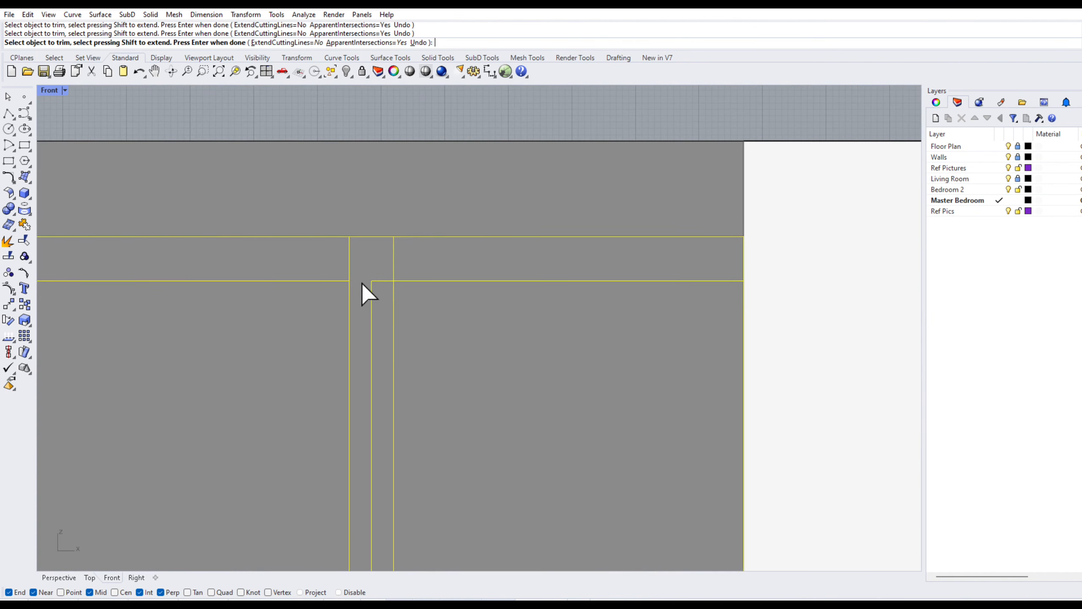
click(362, 282)
click(370, 289)
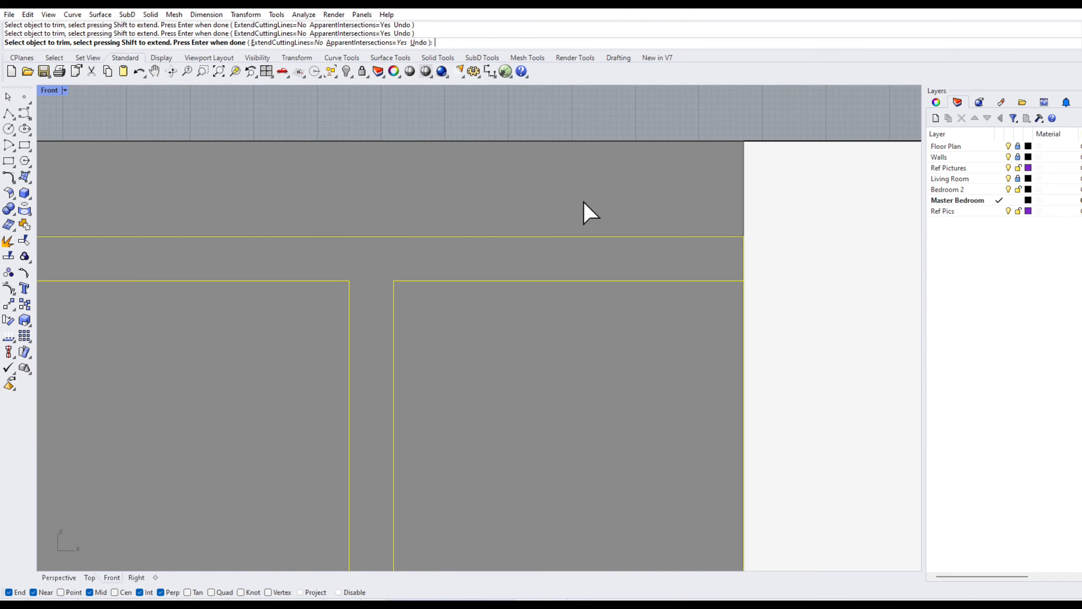
- Trim the third divider's overlapping lines at the horizontal rail and bottom frame, removing the remaining centre lines
scroll(587, 197, down, 3)
scroll(546, 499, up, 6)
scroll(558, 396, up, 3)
click(563, 359)
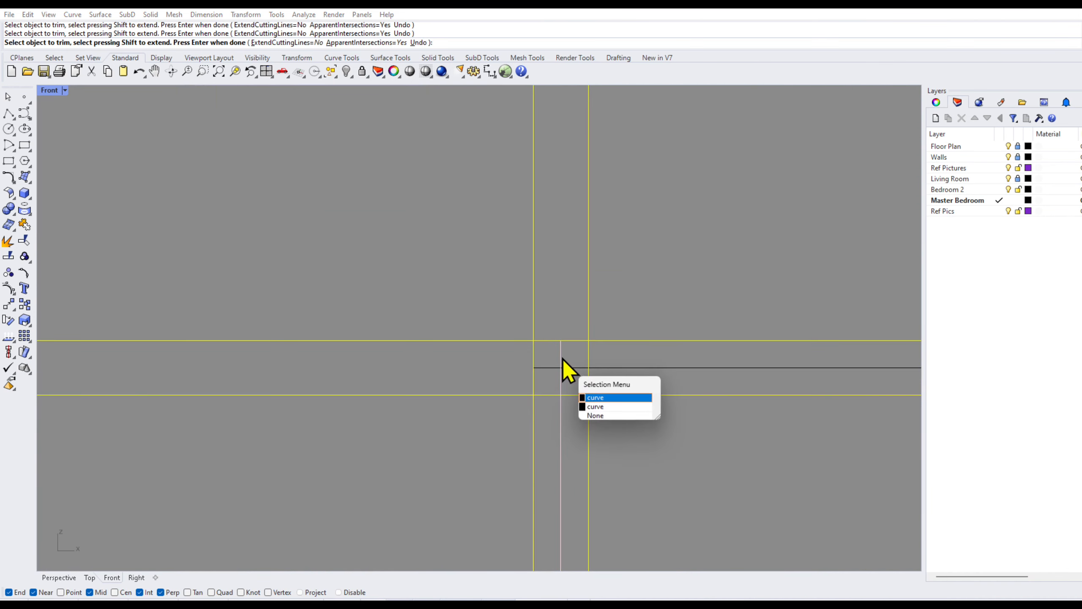
click(598, 396)
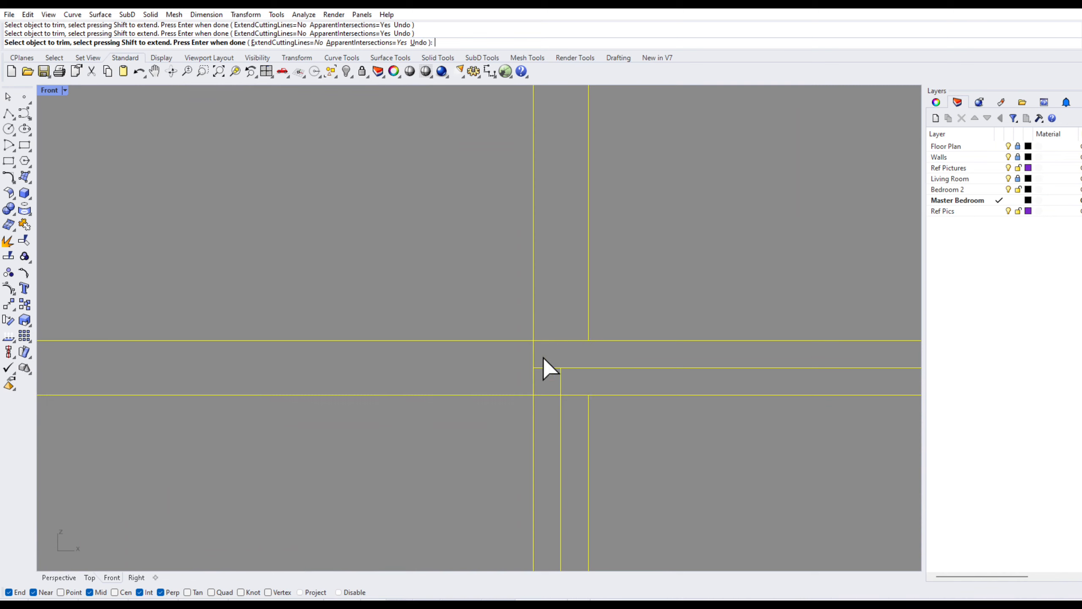
click(563, 376)
click(598, 368)
scroll(551, 265, down, 3)
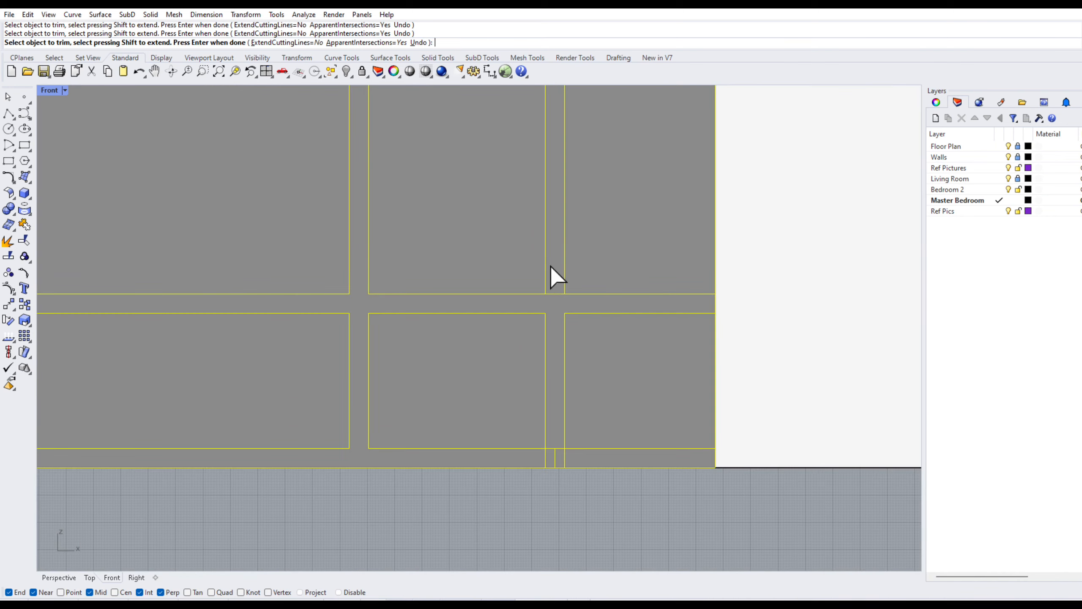
scroll(548, 450, up, 3)
click(554, 213)
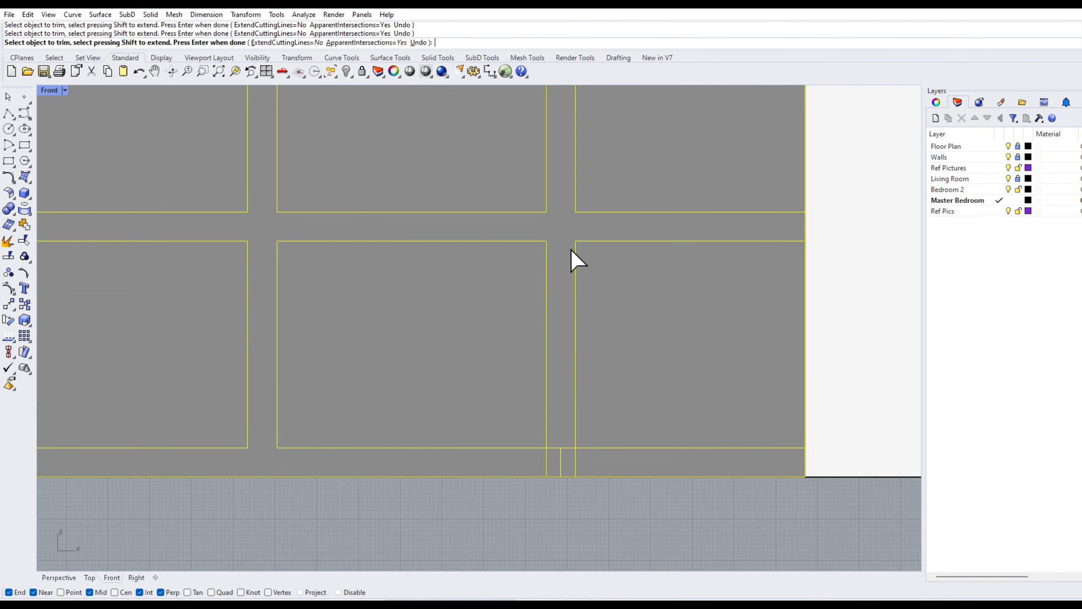
scroll(560, 472, up, 3)
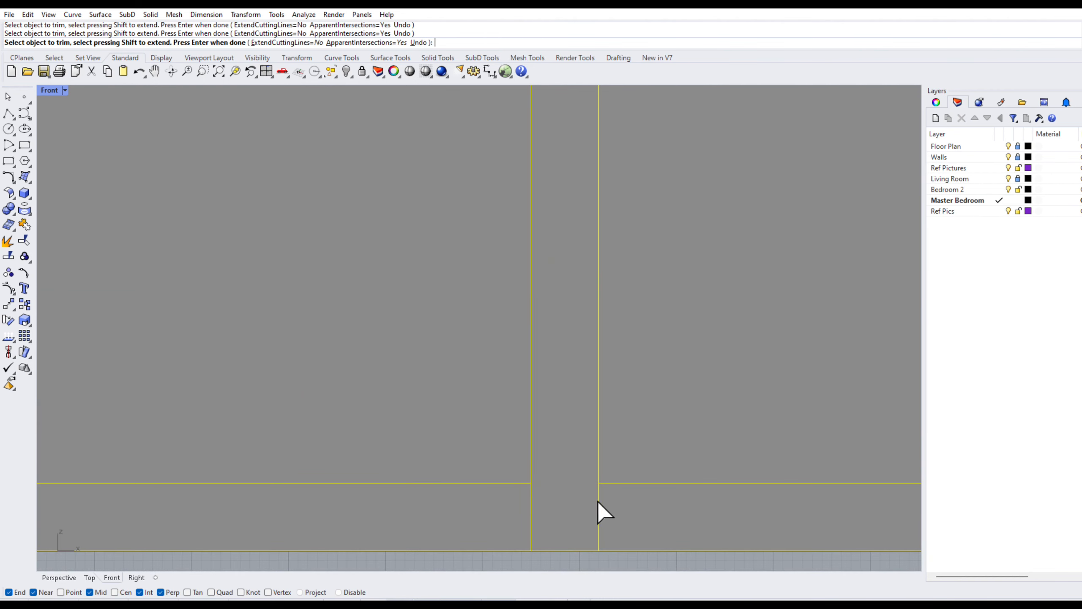
scroll(532, 514, down, 6)
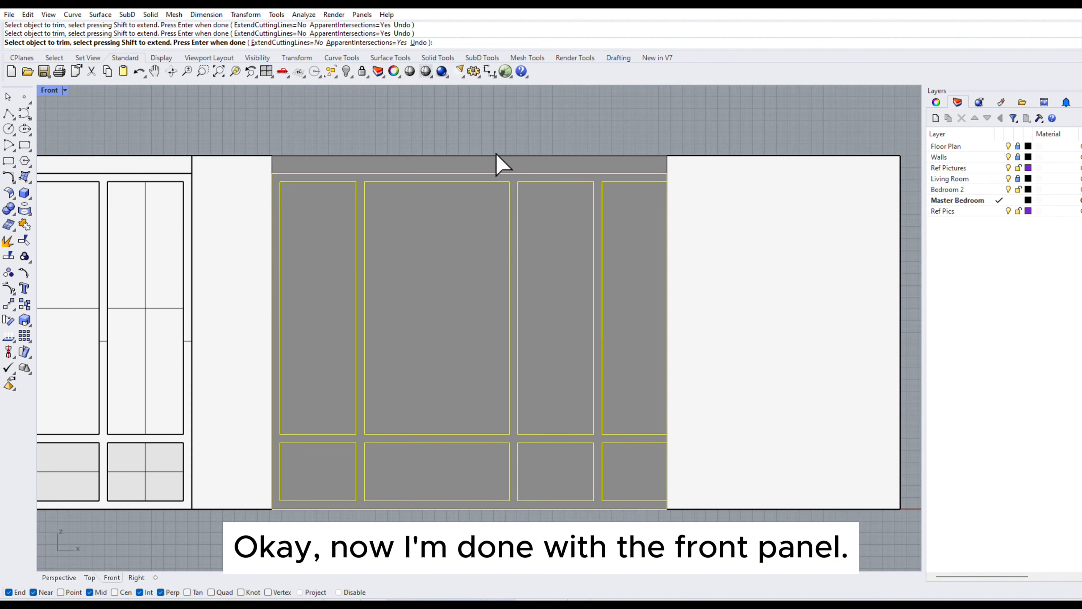
- End the trim and offset the window side's horizontal rail line by 35 both above and below in the Right view
double_click(52, 89)
scroll(630, 419, up, 3)
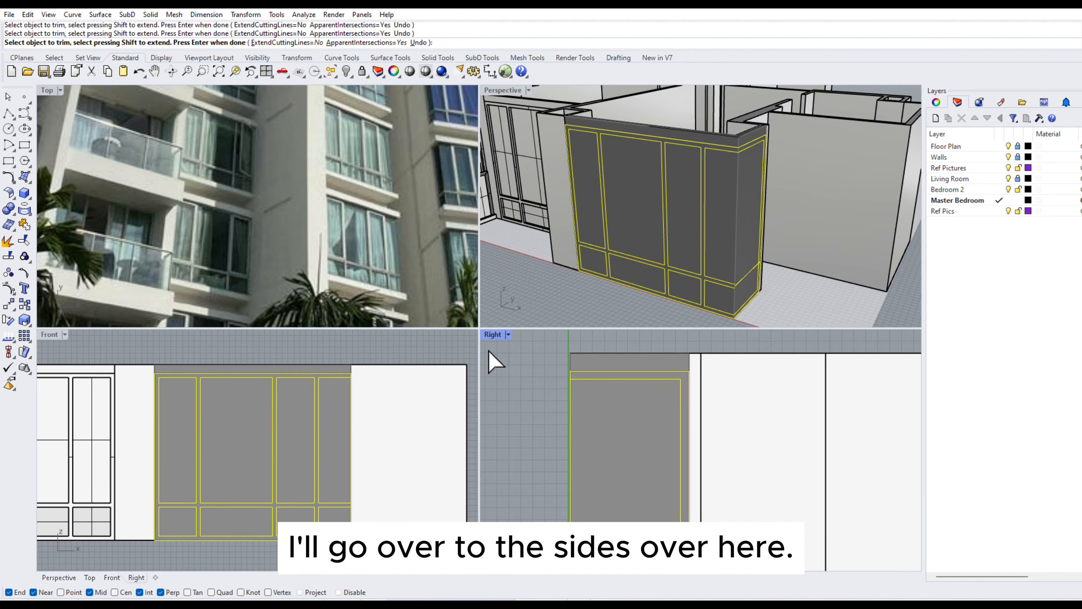
right_drag(741, 538, 692, 393)
scroll(641, 492, up, 4)
right_drag(562, 536, 668, 509)
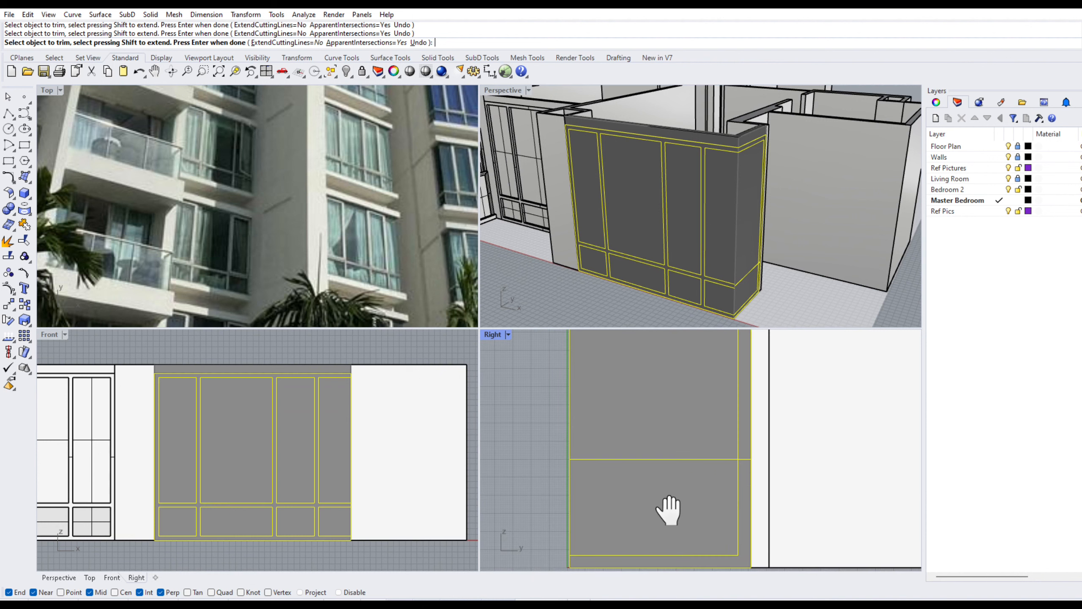
key(Escape)
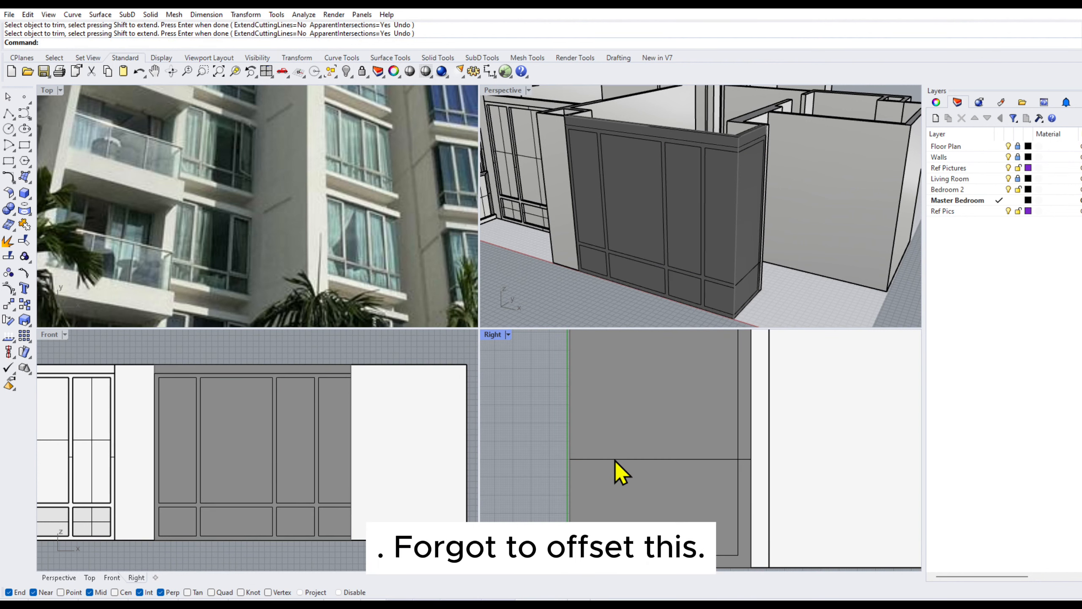
click(615, 459)
text(Offset)
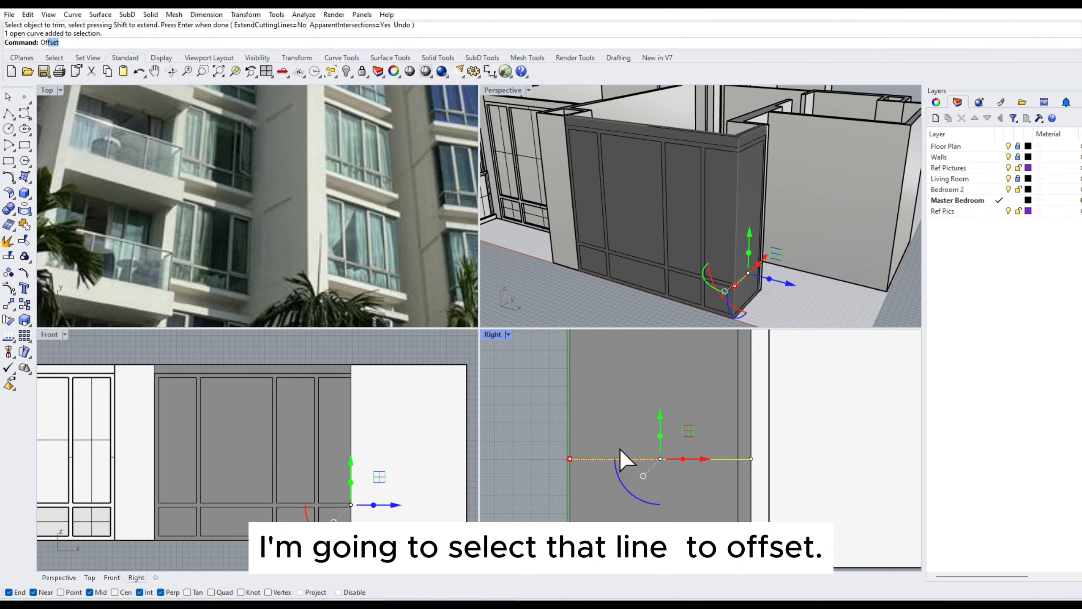
key(Return)
click(626, 469)
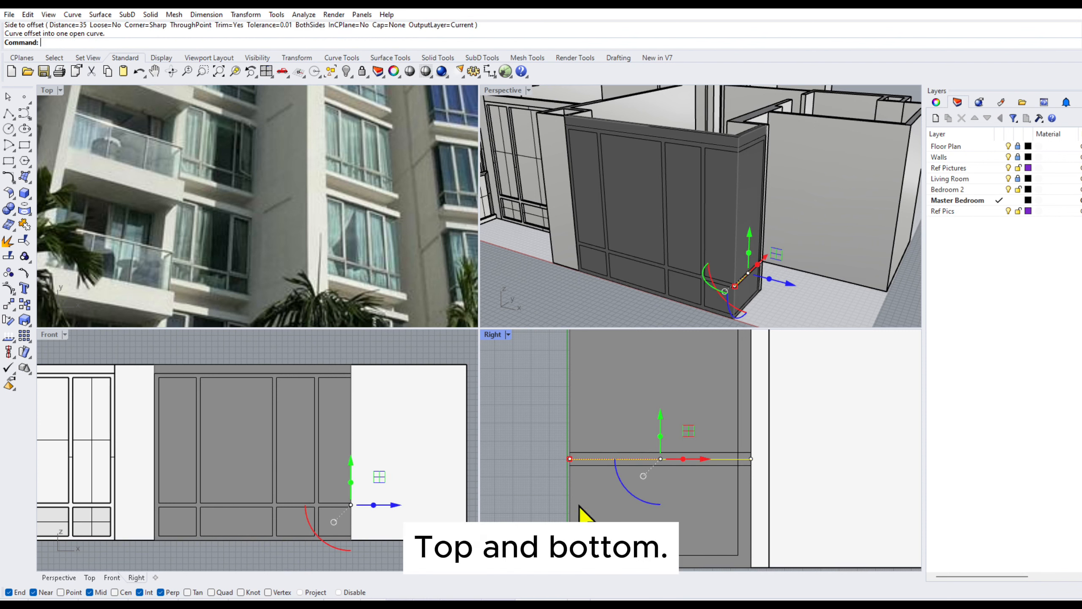
key(Escape)
- Using all the window curves as cutters, trim the side panel's rail centre line and the overlapping lines at the inner frame edge
scroll(567, 452, down, 4)
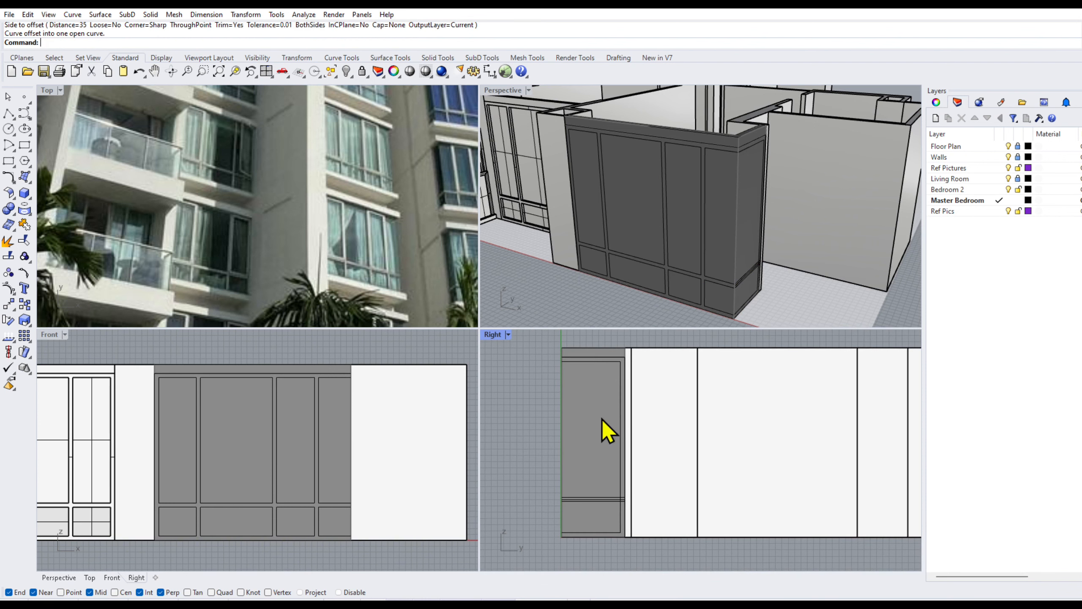
drag(540, 354, 629, 543)
text(Trim)
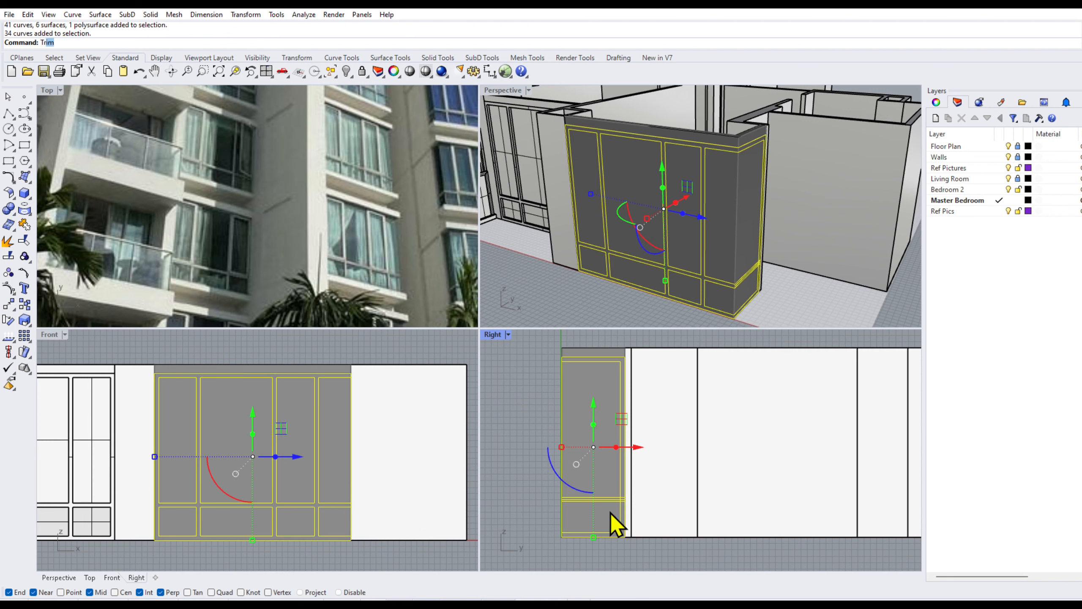
key(Return)
scroll(610, 511, up, 4)
click(616, 495)
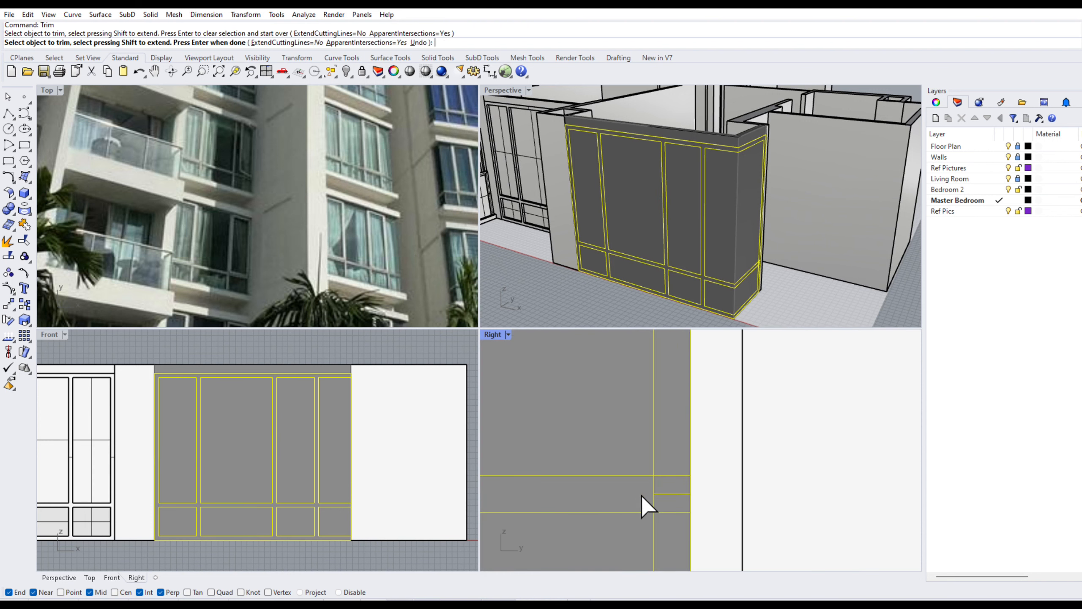
click(655, 490)
click(687, 519)
click(670, 495)
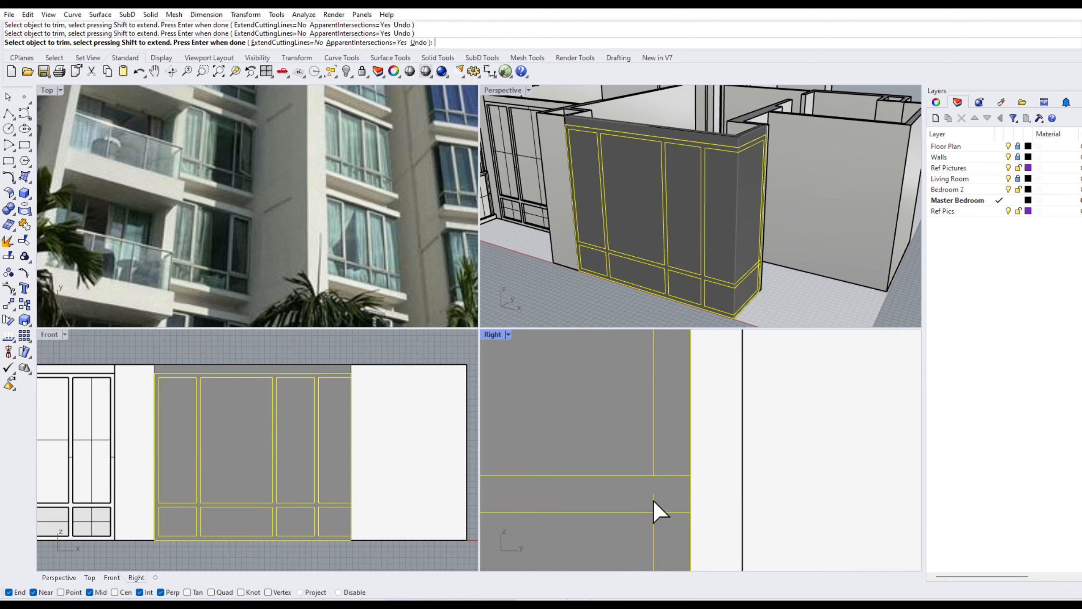
click(676, 511)
scroll(696, 402, down, 12)
right_drag(606, 412, 622, 468)
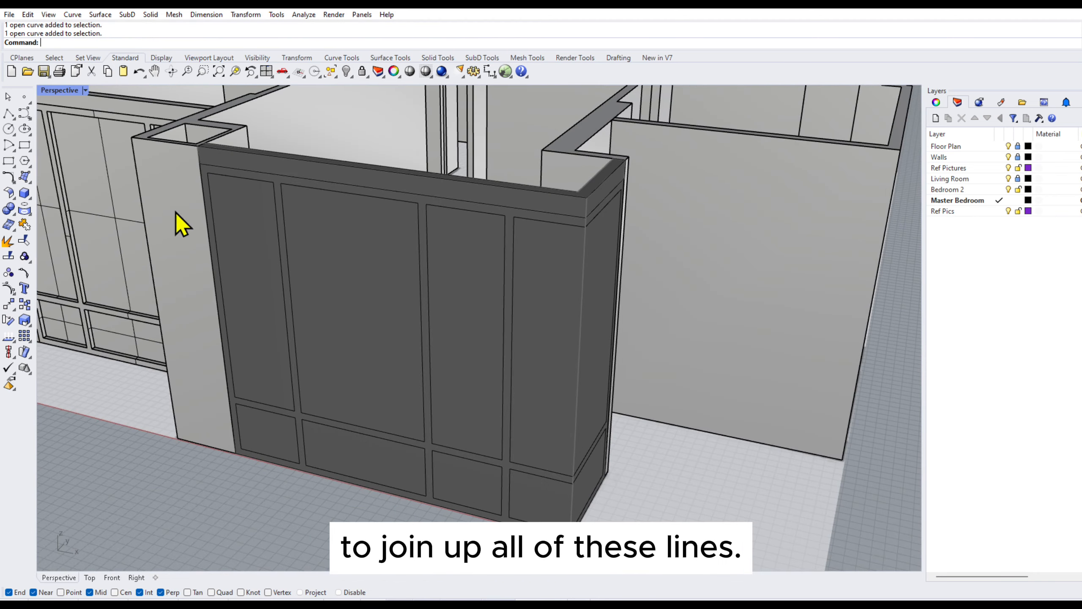
- Select all the trimmed panel lines in the Front view and join them into closed outlines
double_click(46, 90)
right_drag(206, 422, 261, 426)
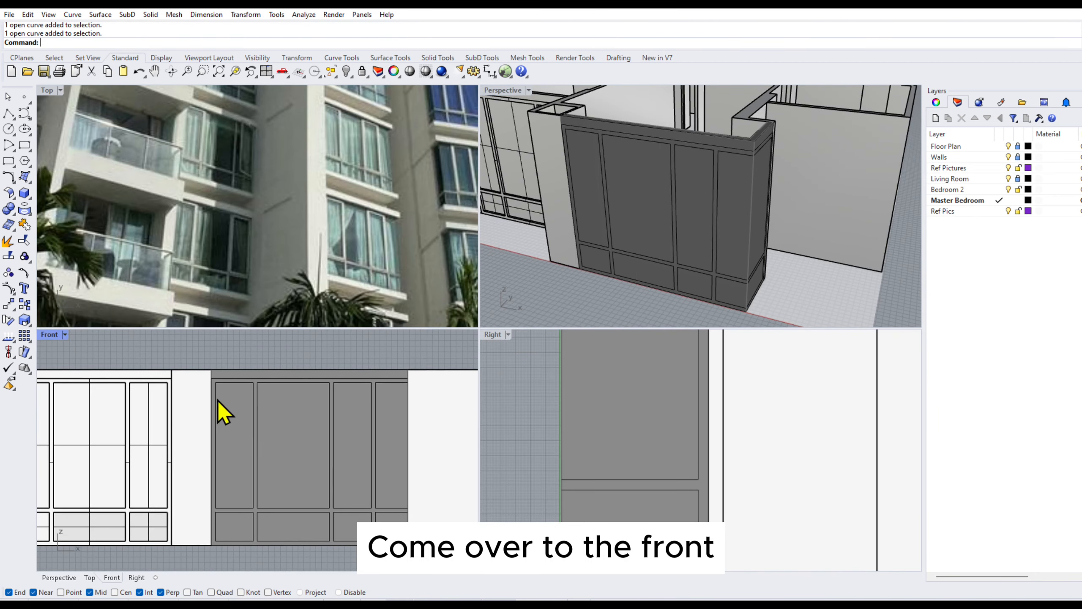
drag(198, 379, 416, 550)
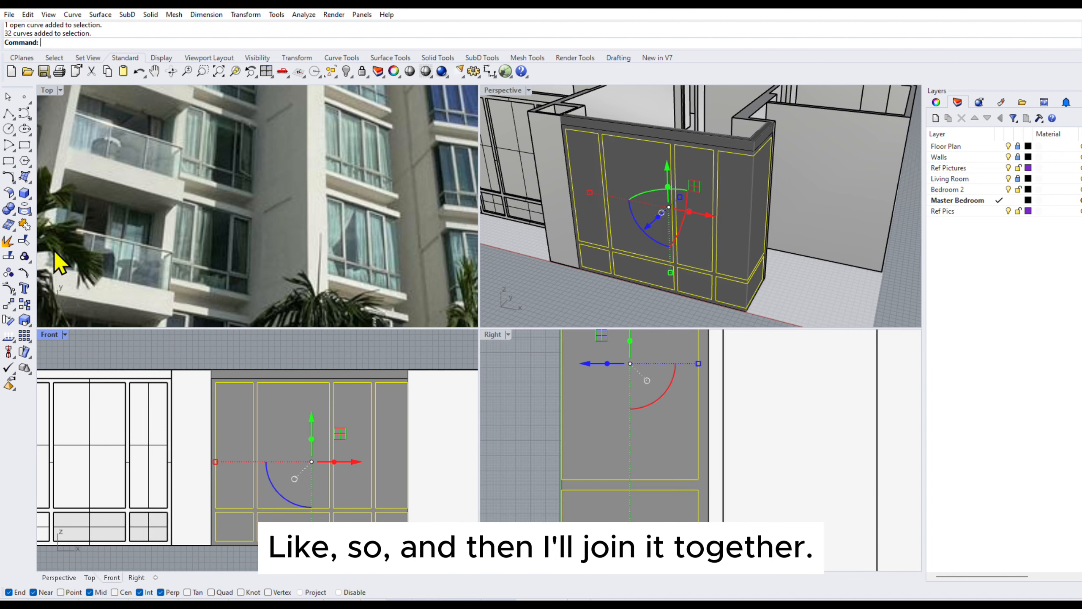
click(23, 225)
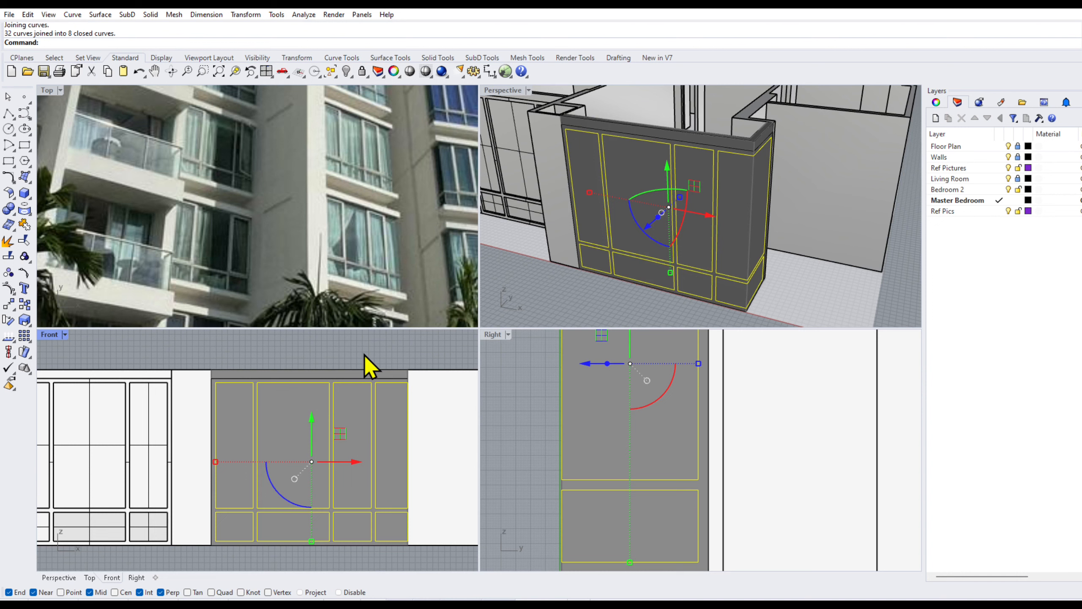
key(Escape)
- Explode the upper and lower panel outlines that wrap around the window's corner
click(753, 177)
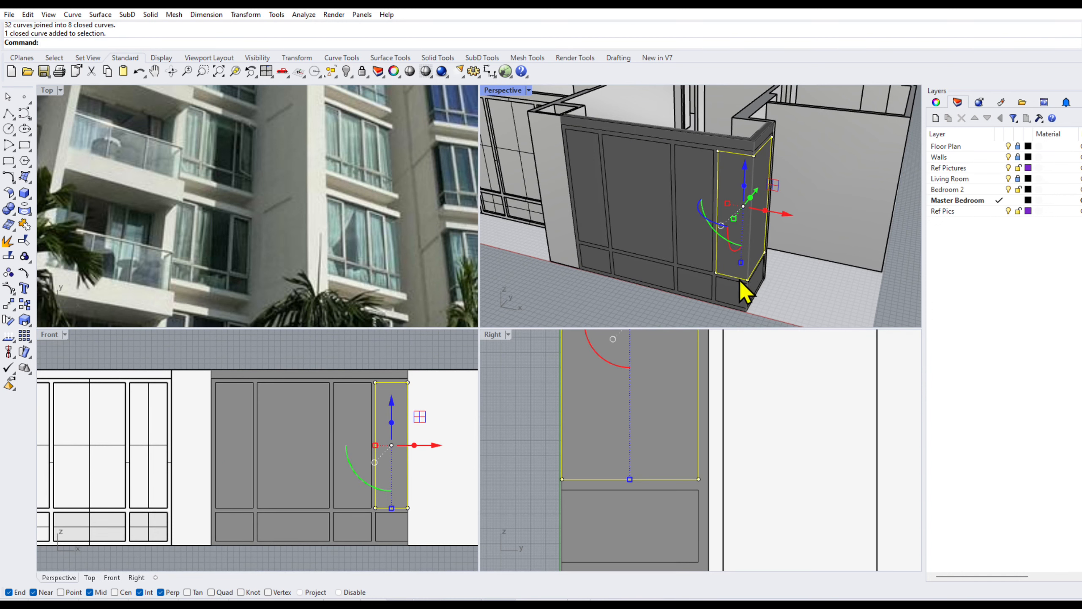
scroll(741, 290, up, 3)
shift+click(717, 287)
click(8, 242)
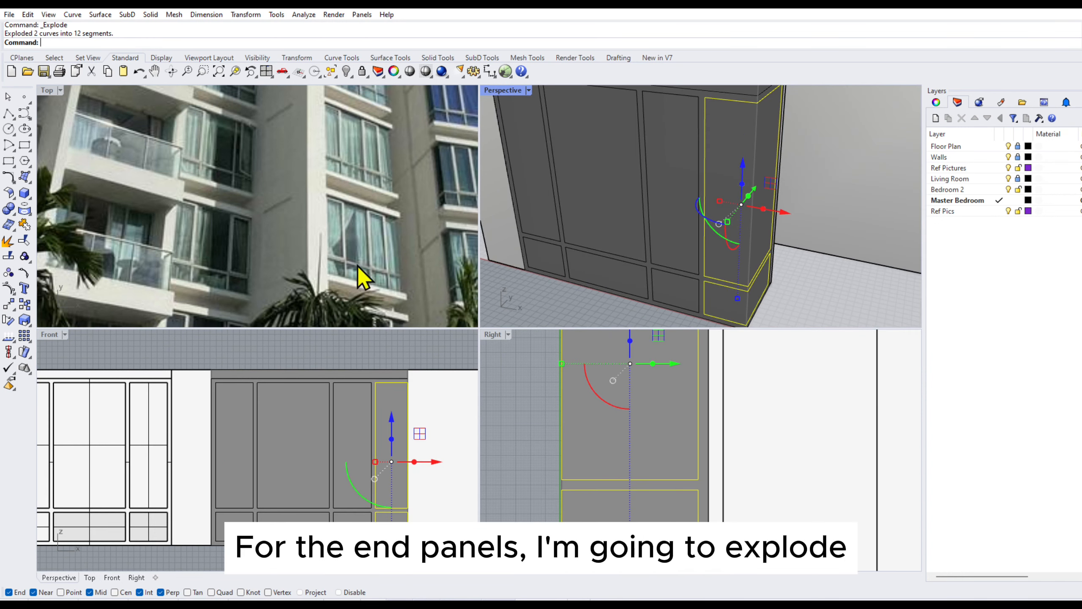
- In the enlarged perspective view, join the top, vertical and bottom front lines of the upper corner panel into one curve
click(731, 101)
shift+click(700, 180)
click(627, 315)
double_click(506, 90)
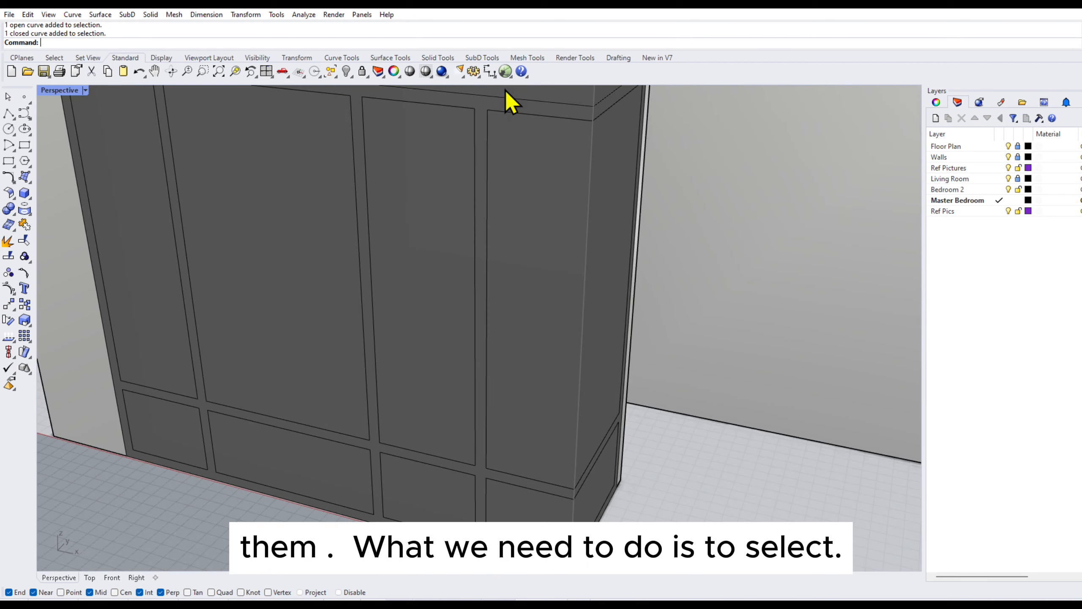
click(529, 118)
shift+click(487, 184)
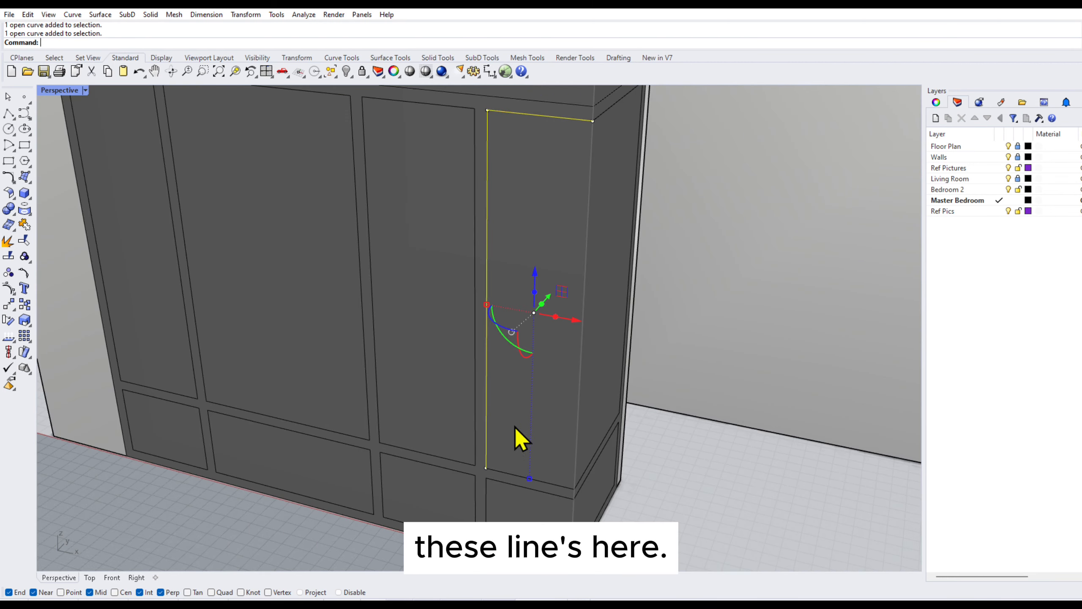
shift+click(549, 484)
click(24, 243)
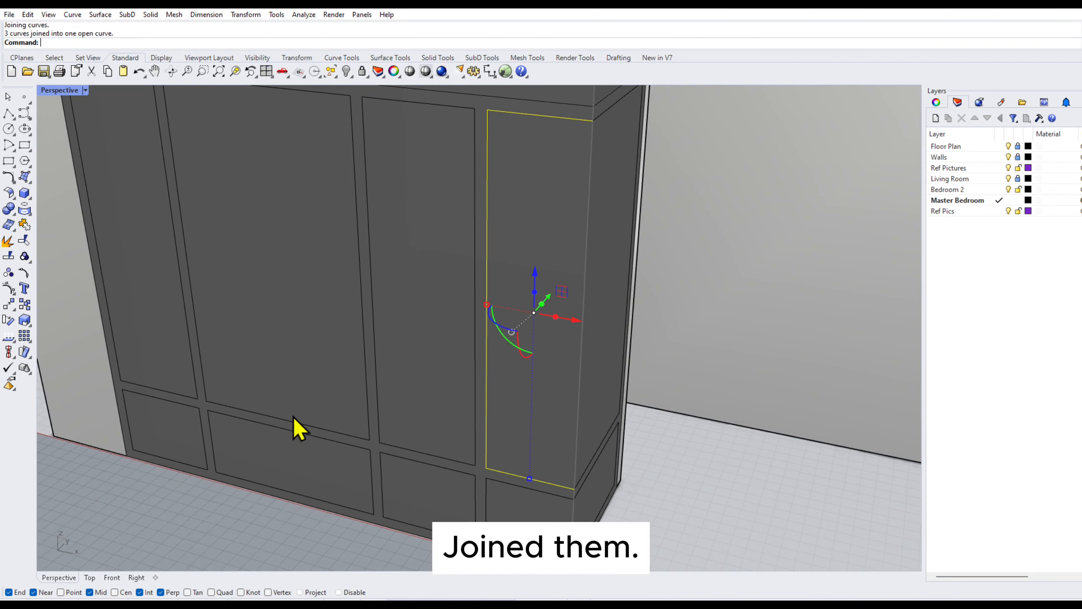
- Join the top, vertical and bottom front lines of the lower corner panel into one open curve
click(509, 485)
shift+click(543, 559)
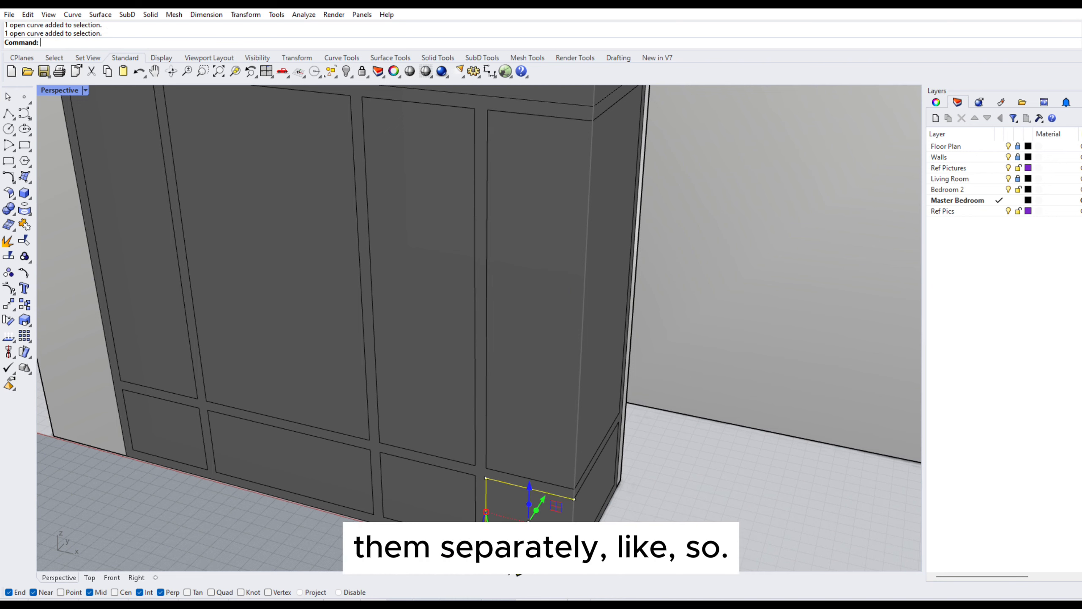
click(26, 224)
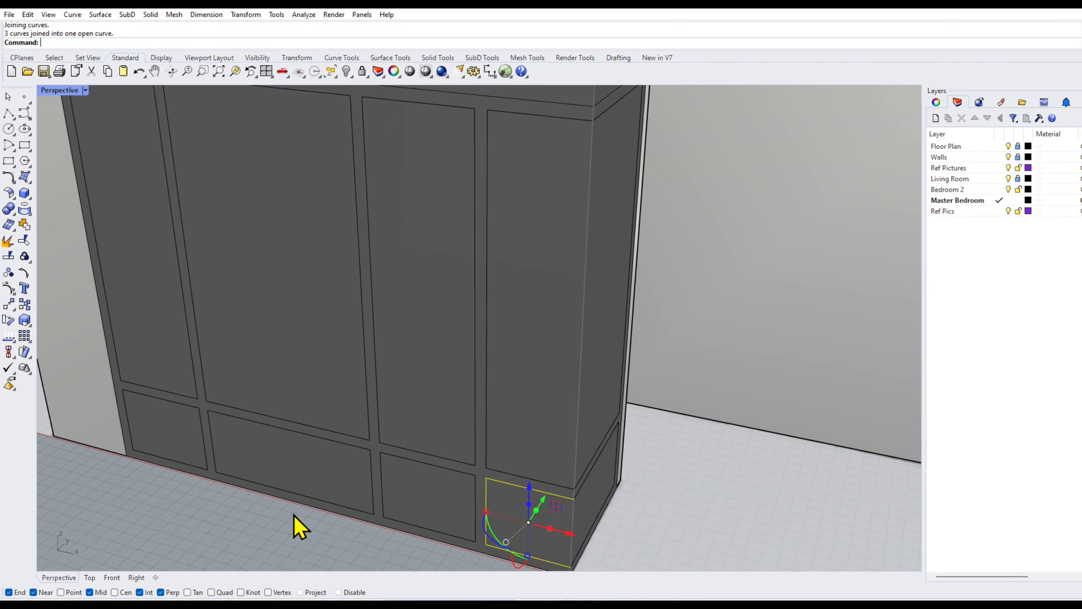
click(293, 536)
- Select the side-face lines of the upper and lower corner panels and join them into one open curve per panel
scroll(531, 463, down, 5)
right_drag(532, 463, 522, 416)
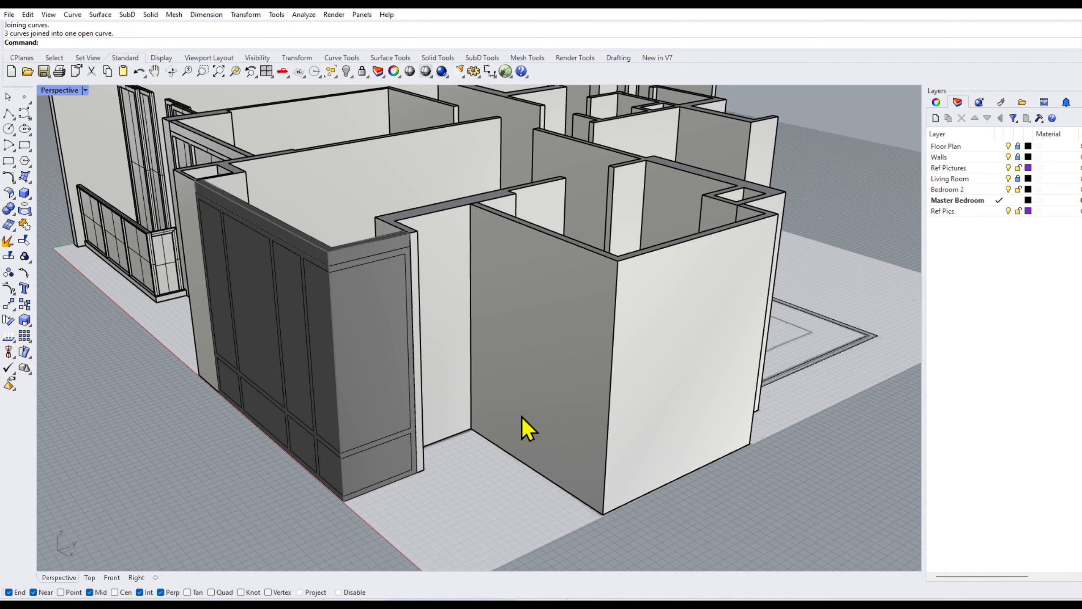
click(372, 264)
shift+click(407, 294)
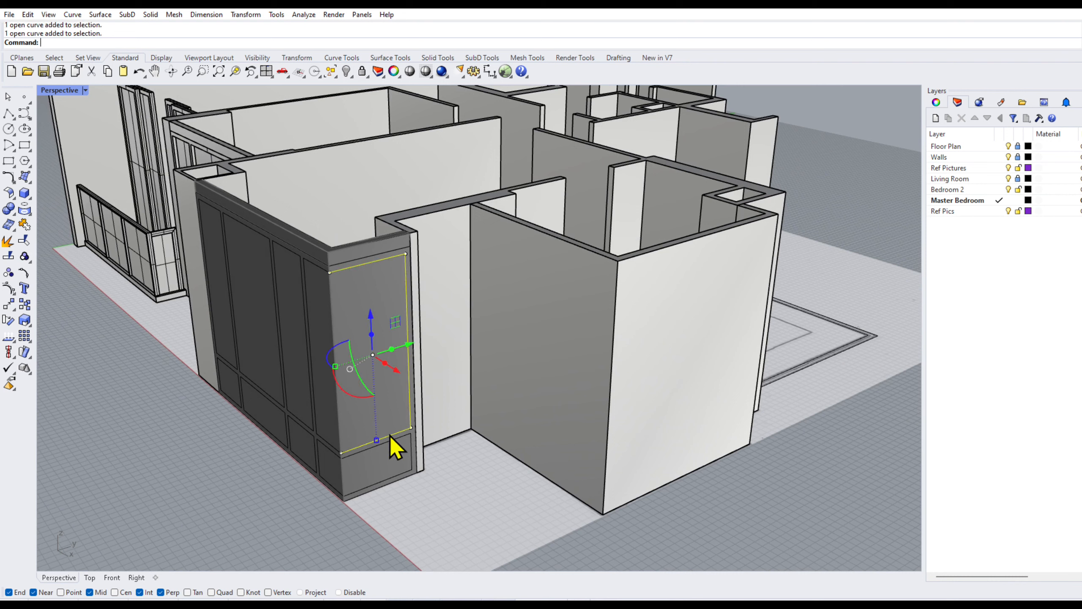
shift+click(401, 438)
shift+click(412, 460)
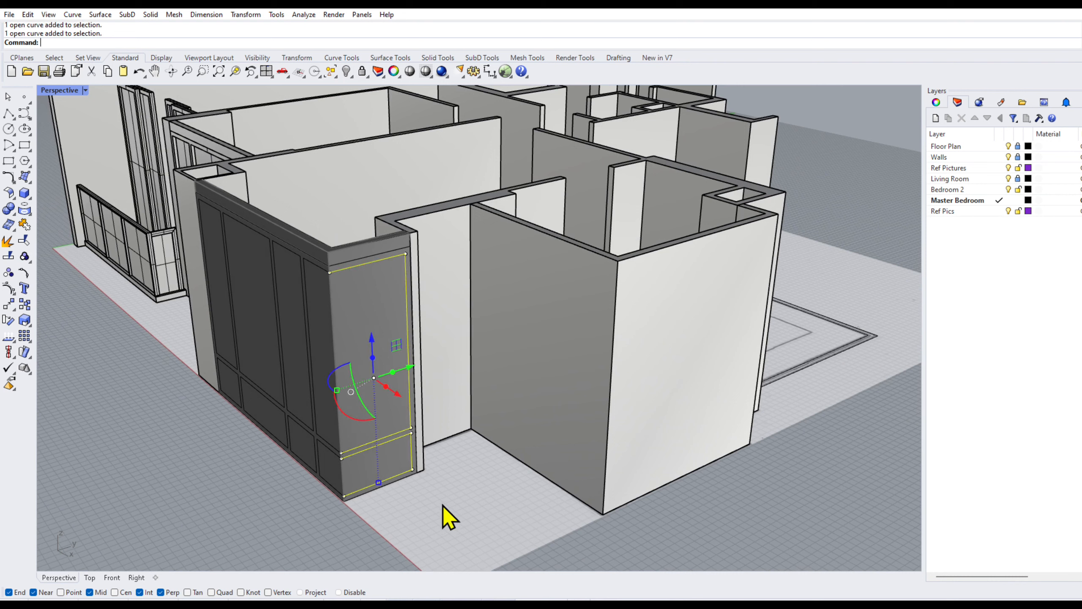
key(ctrl+j)
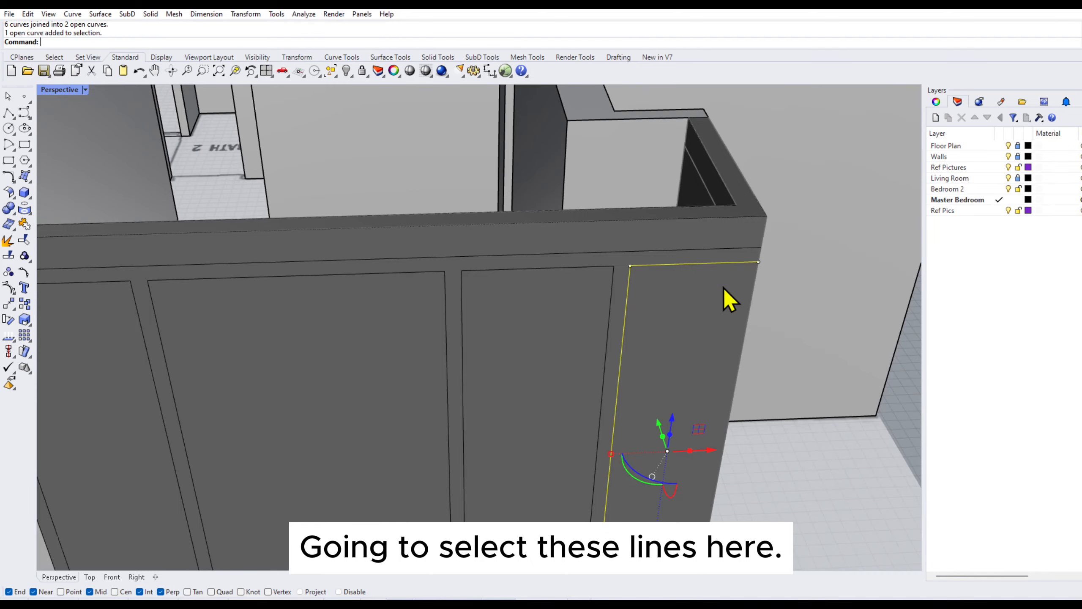
- Select the joined front curves of the upper and lower corner panels and paste copies of them in place
right_drag(725, 298, 695, 272)
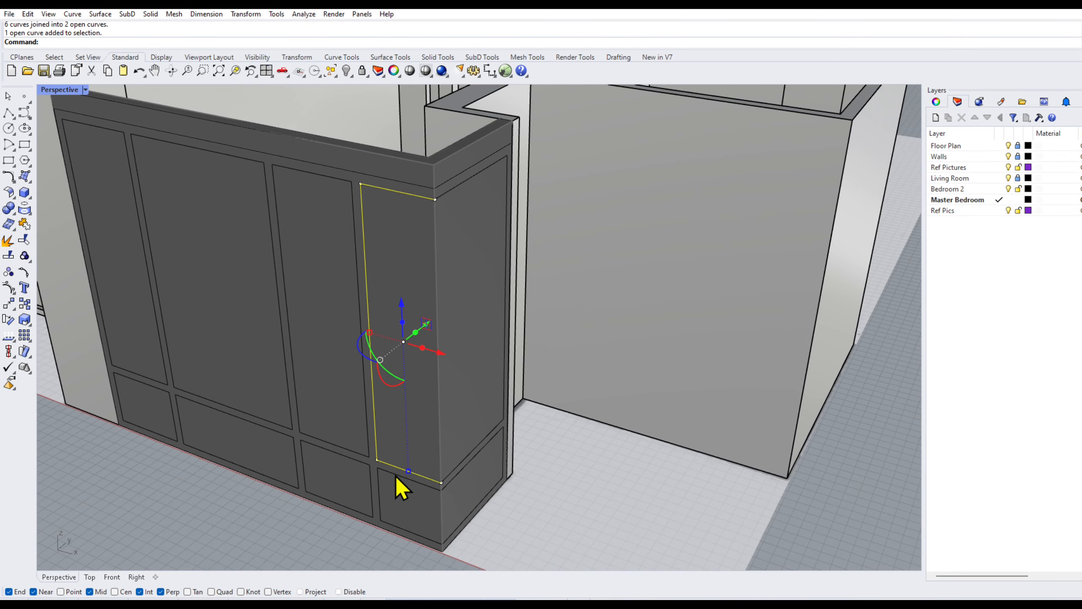
shift+click(398, 479)
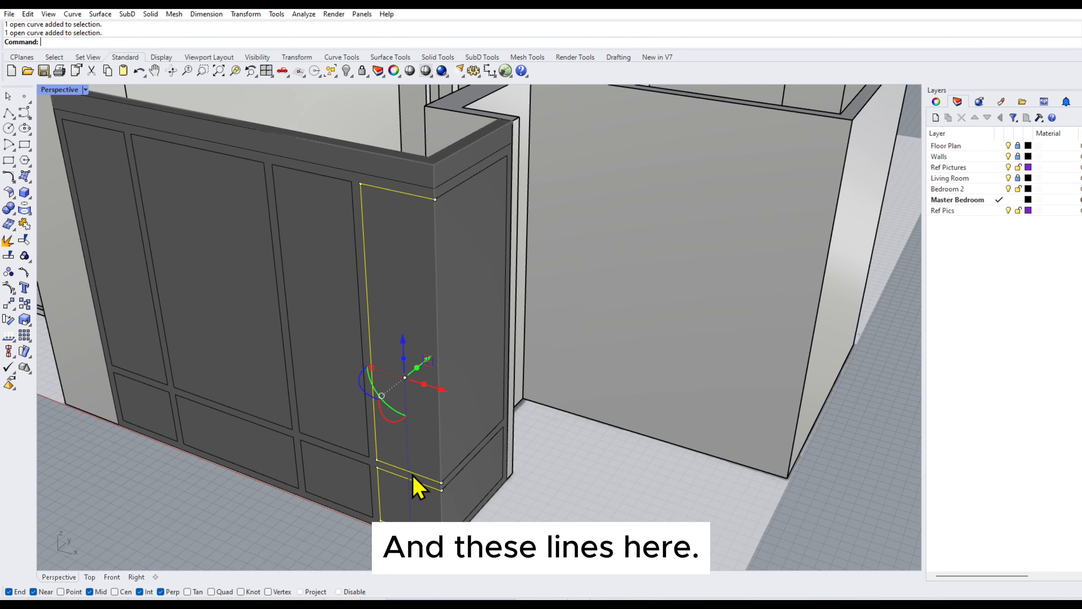
double_click(53, 91)
scroll(262, 197, down, 10)
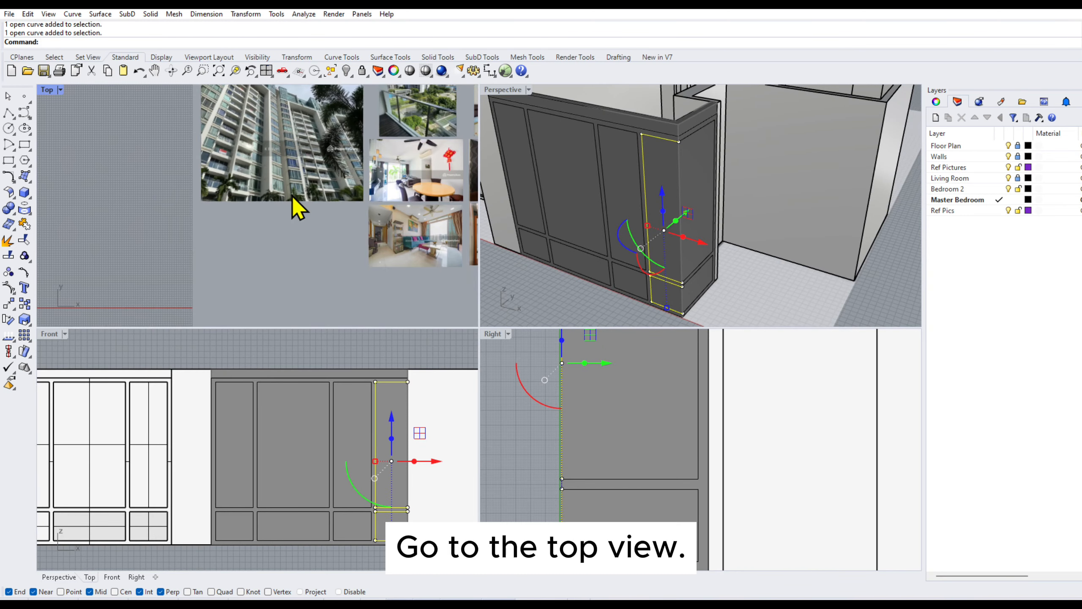
scroll(253, 261, up, 10)
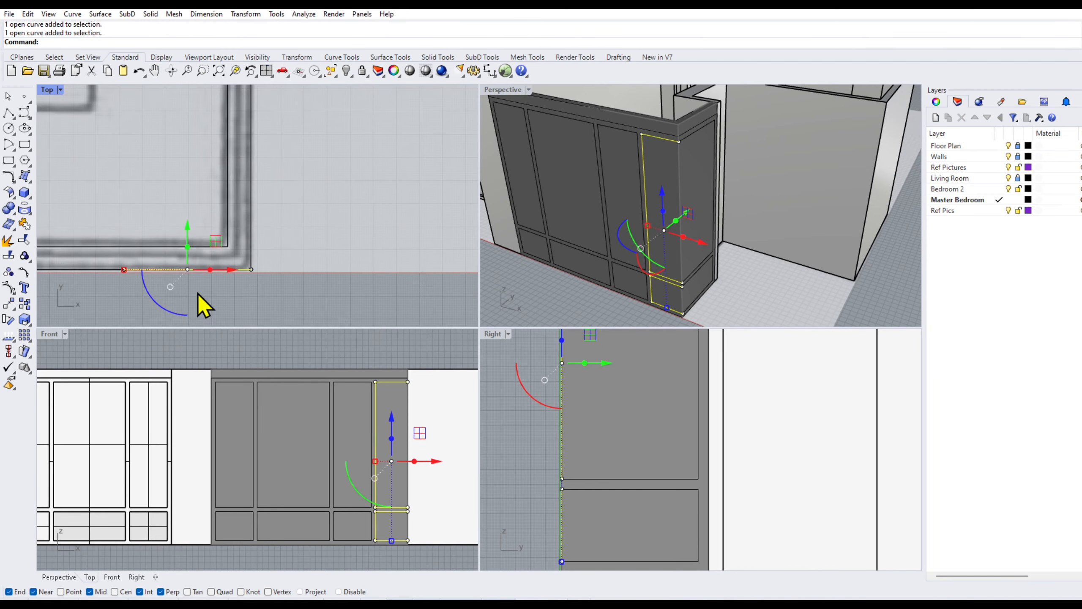
scroll(223, 254, up, 2)
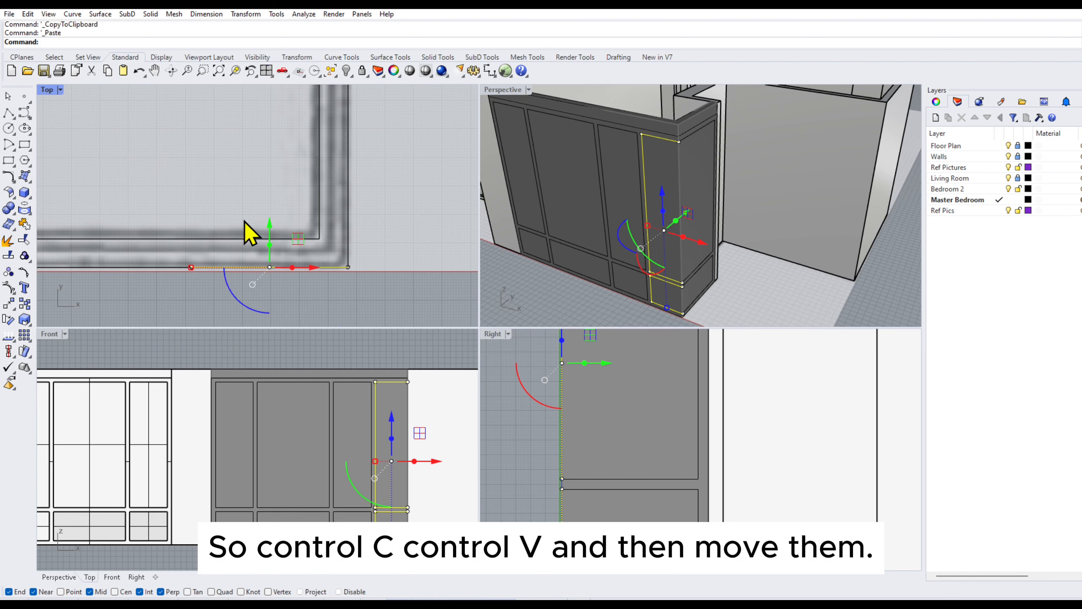
- In the Top view, move the pasted front curves 100 perpendicular to the front face, towards the inside of the window
key(Return)
click(191, 267)
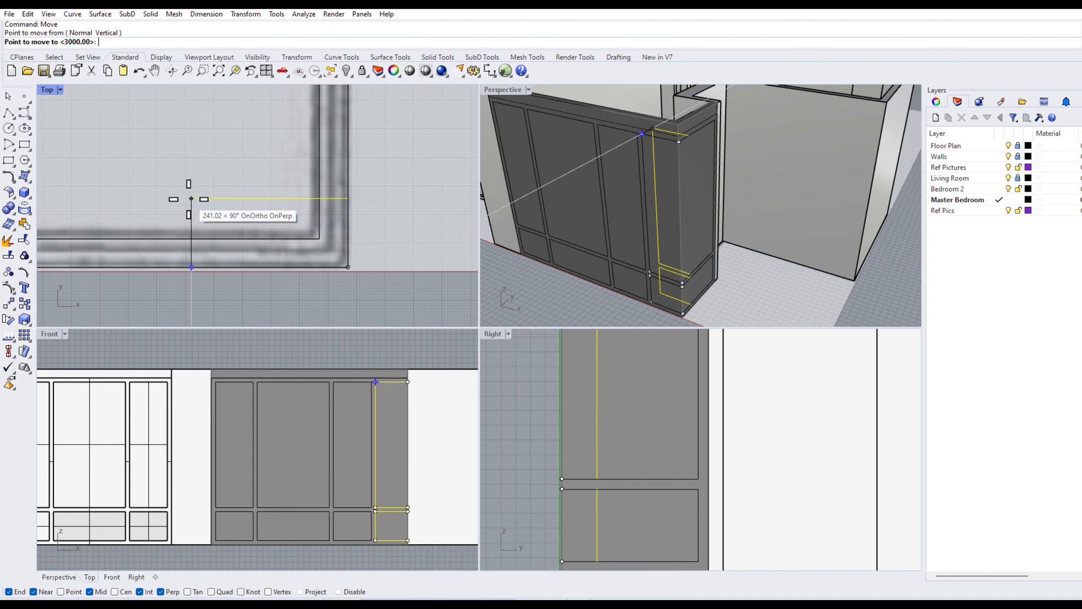
text(100)
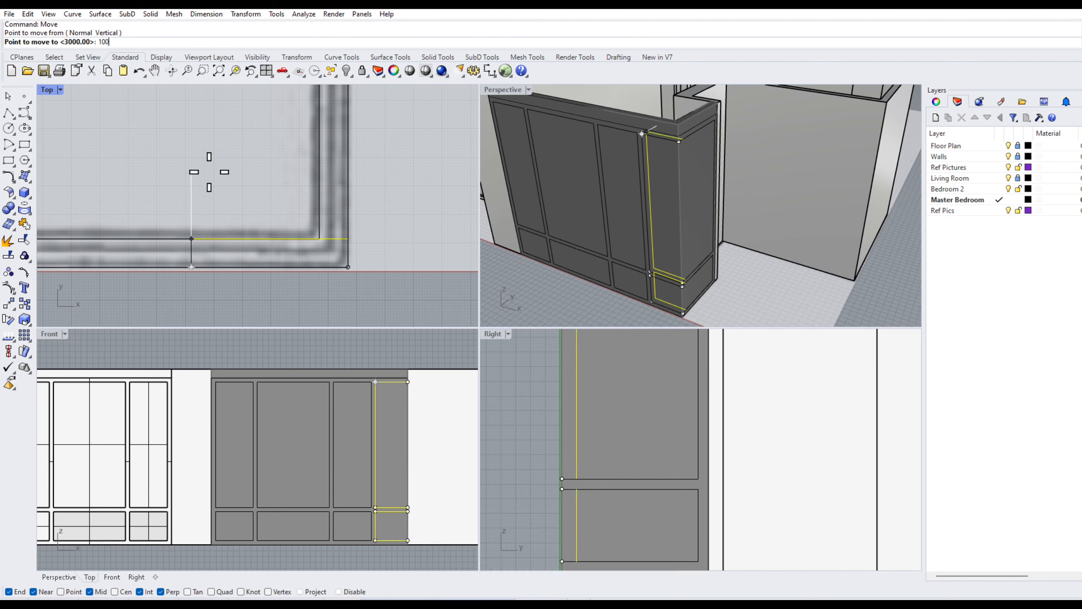
click(213, 167)
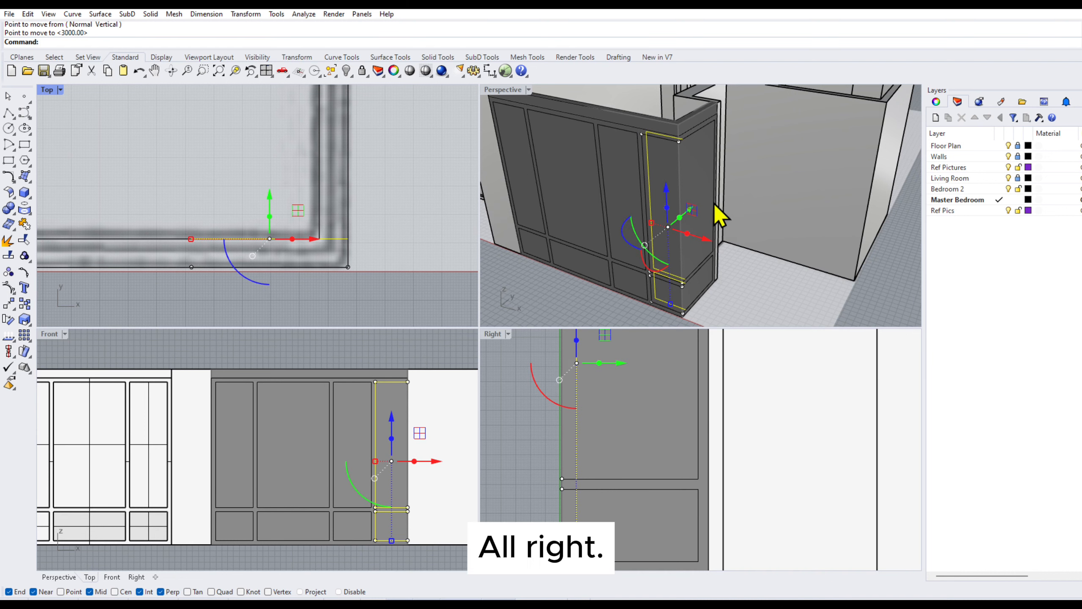
click(755, 272)
- Select the joined side curves of the upper and lower corner panels and paste copies of them in place
click(706, 140)
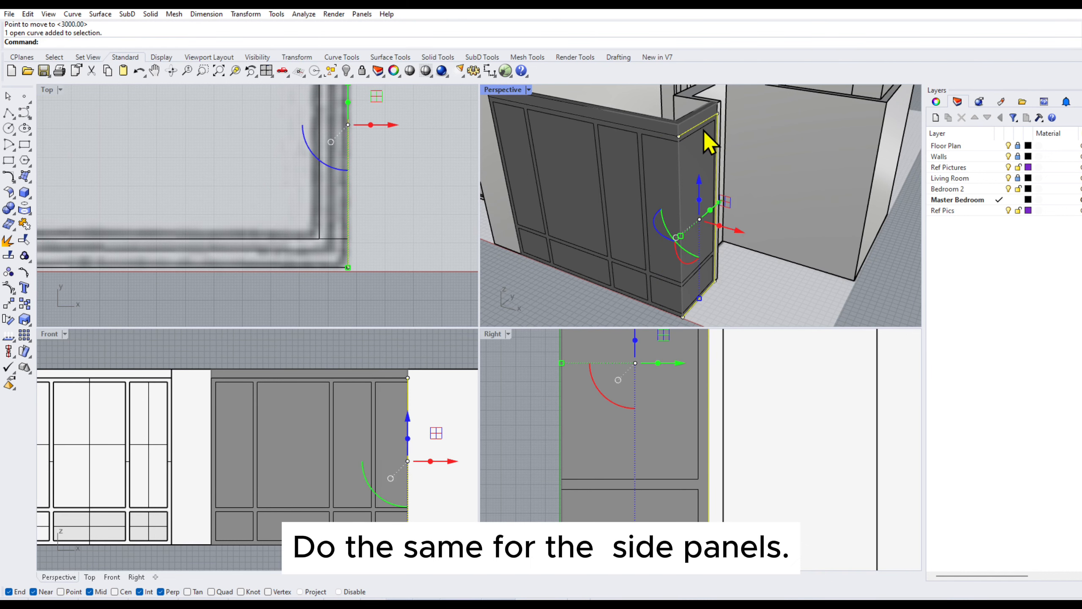
shift+click(720, 273)
scroll(707, 295, up, 5)
shift+click(683, 261)
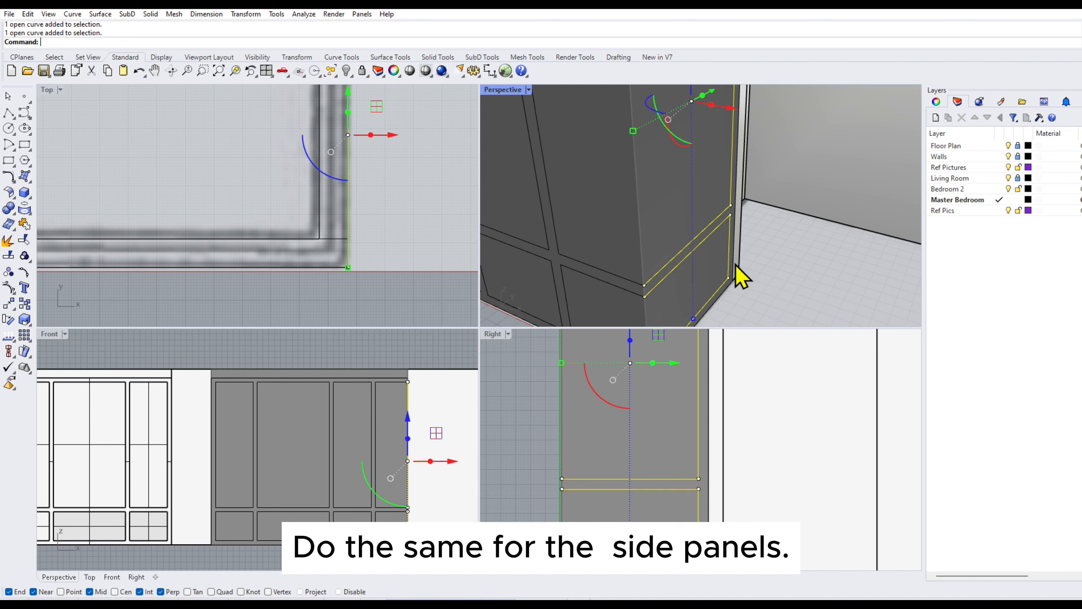
scroll(373, 233, down, 8)
right_drag(437, 156, 426, 188)
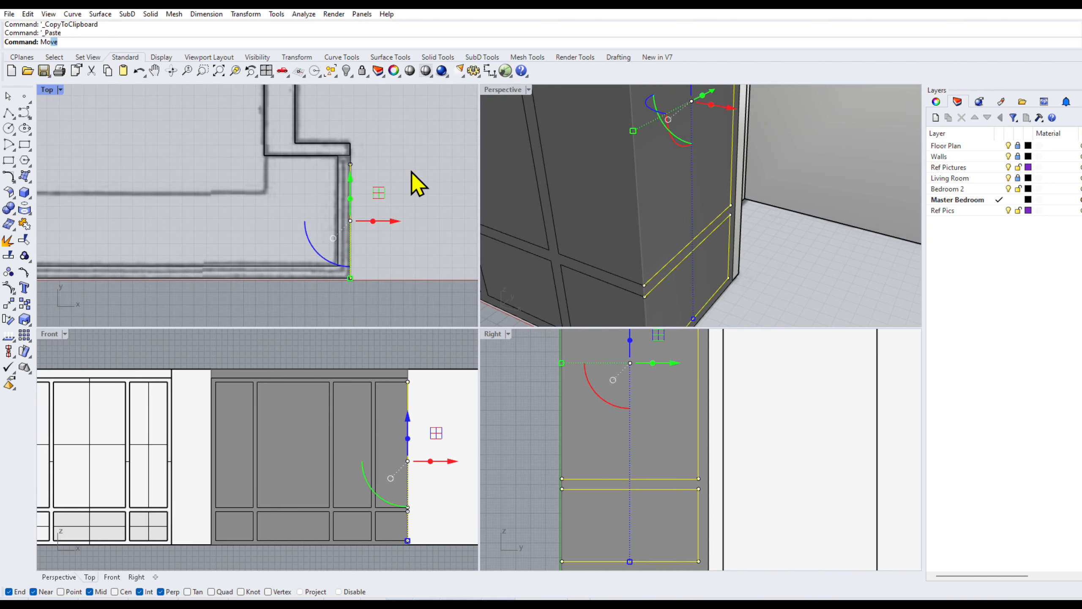
- In the Top view, move the pasted side curves 100 inward from their end point near the wall
key(Return)
scroll(317, 168, up, 5)
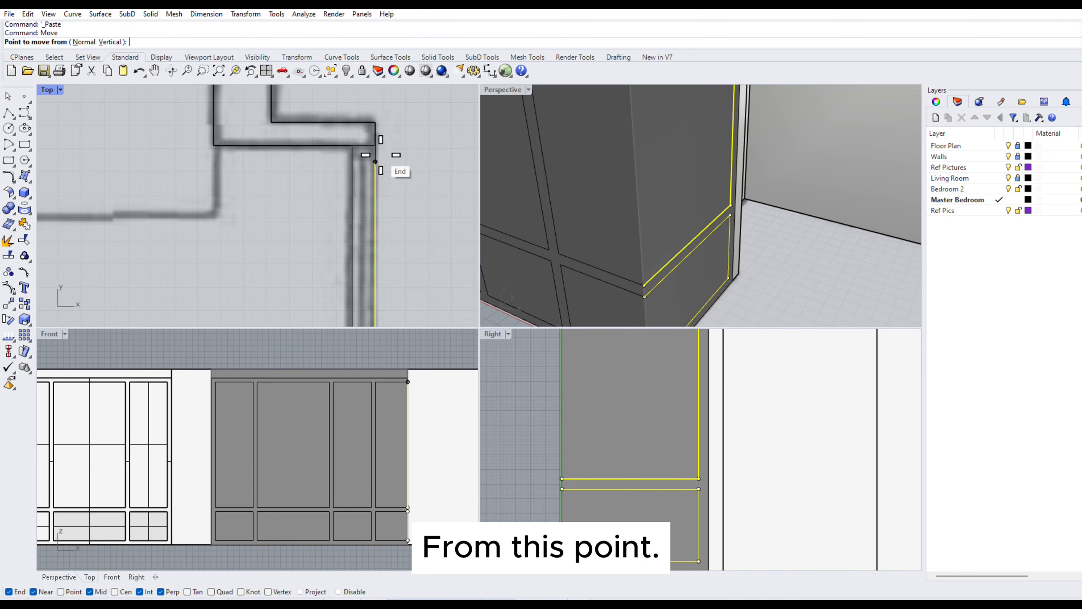
click(380, 158)
text(100)
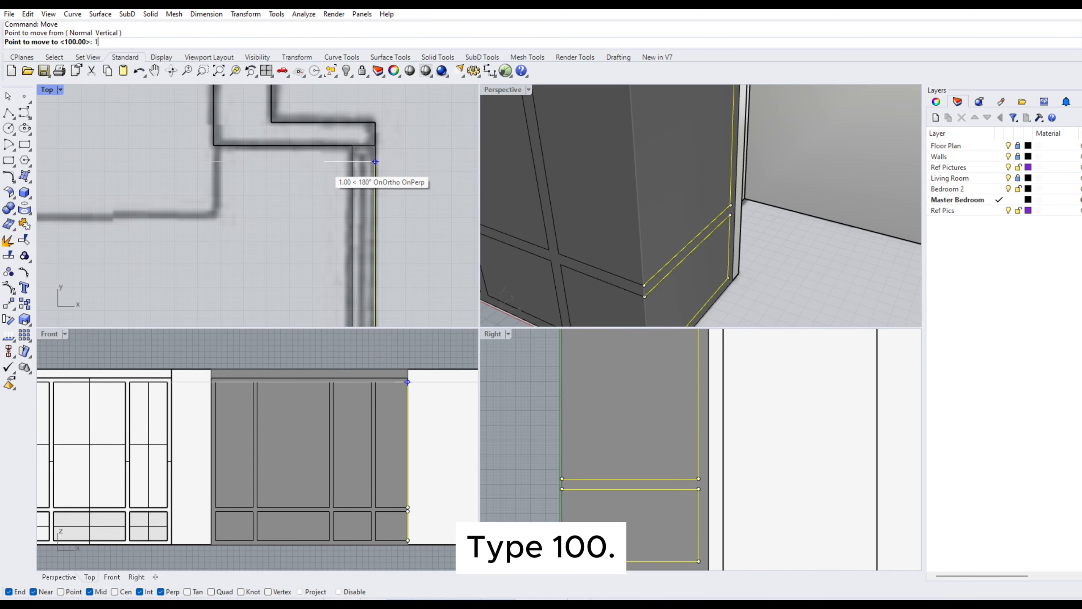
shift+click(299, 167)
scroll(591, 196, down, 3)
click(694, 245)
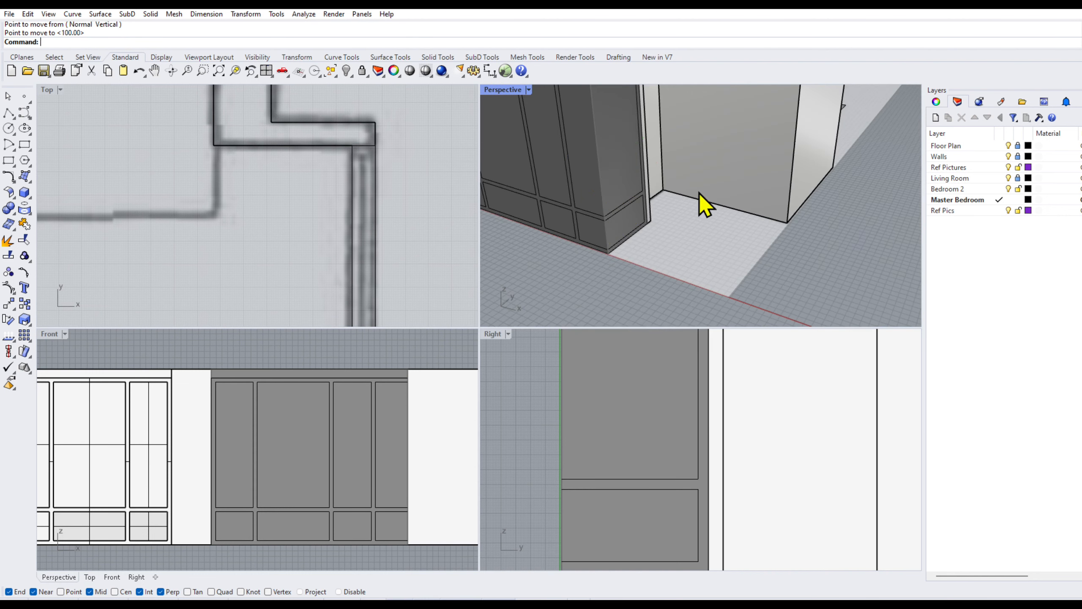
shift+right_drag(700, 192, 746, 248)
right_drag(669, 210, 733, 130)
scroll(733, 131, up, 4)
click(666, 120)
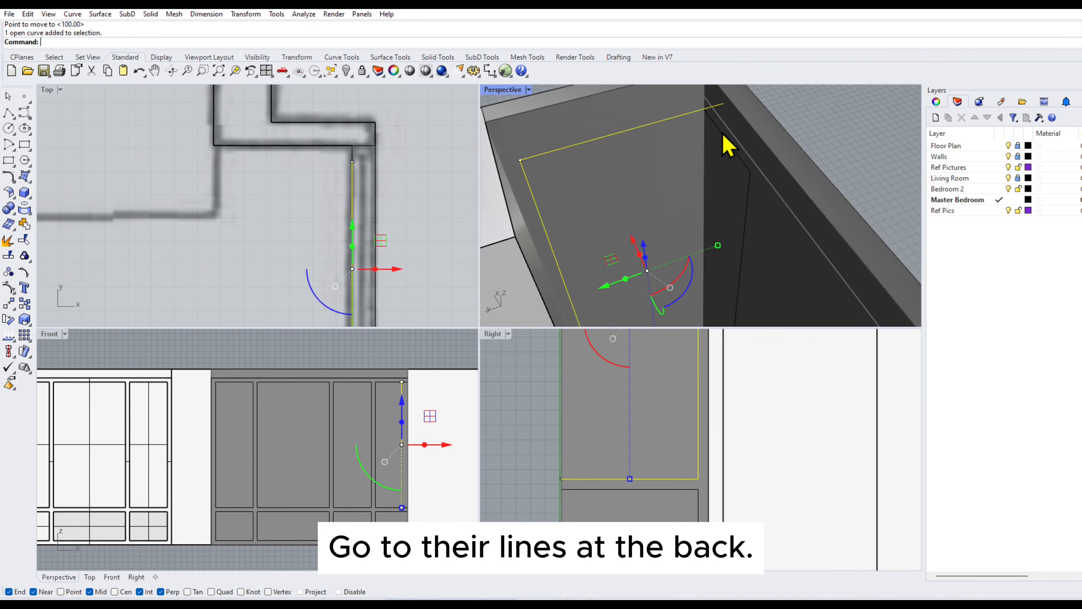
click(721, 109)
scroll(721, 109, down, 3)
key(Escape)
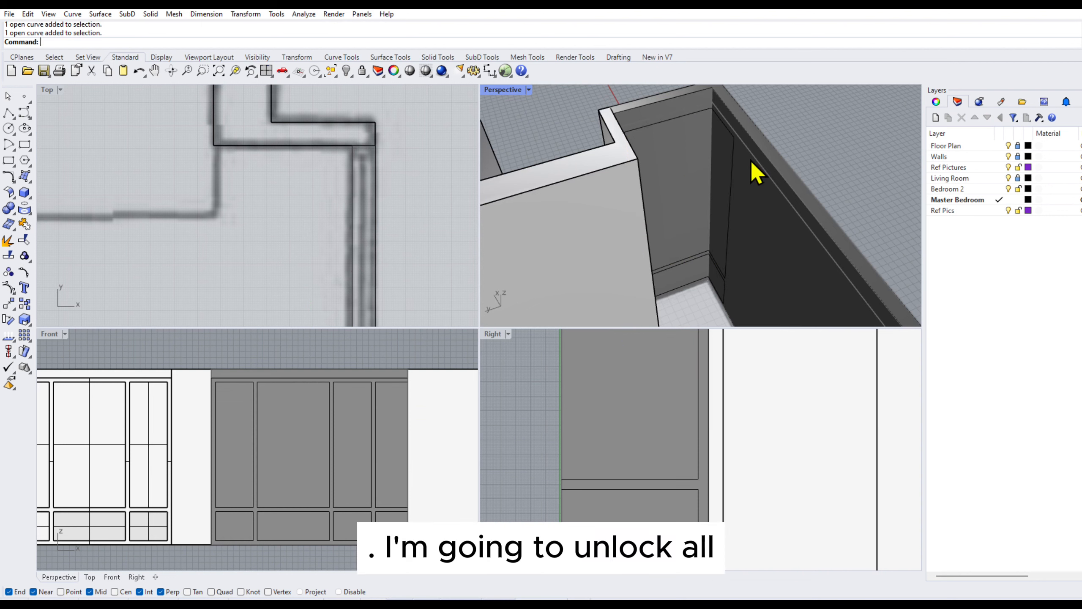
- Unlock the locked surfaces, then select the offset front and side curves at the back of the corner panels and isolate them
right_click(360, 75)
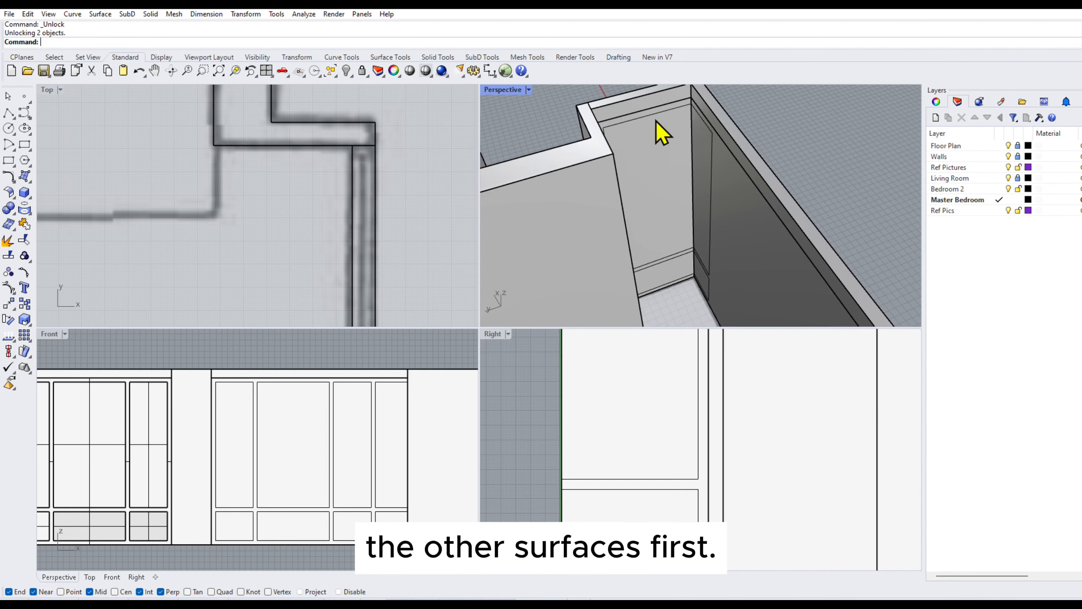
click(678, 128)
scroll(711, 300, up, 3)
click(708, 293)
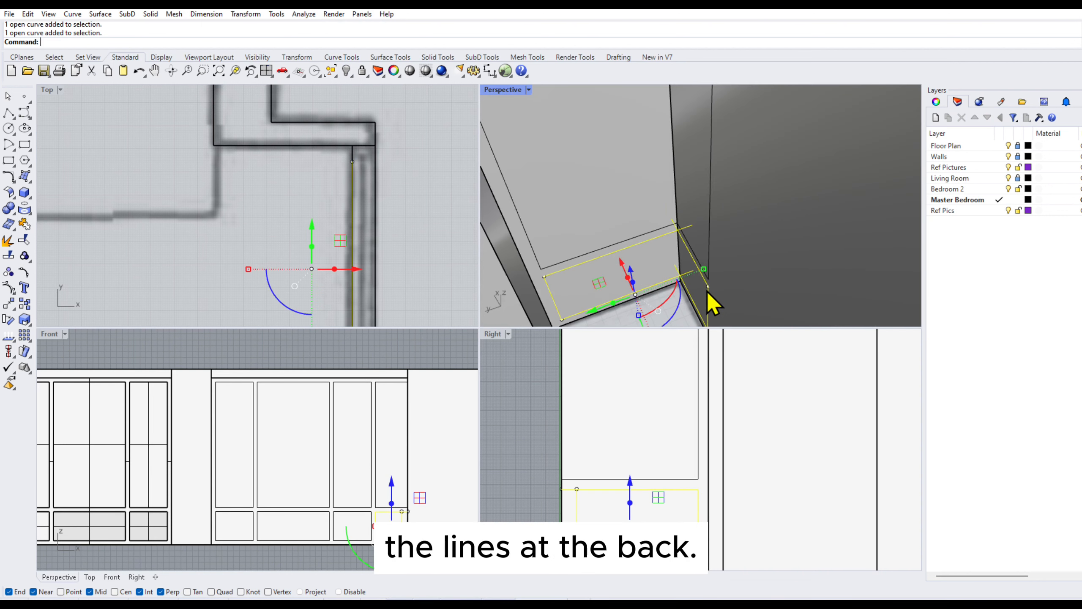
shift+click(709, 264)
shift+click(534, 247)
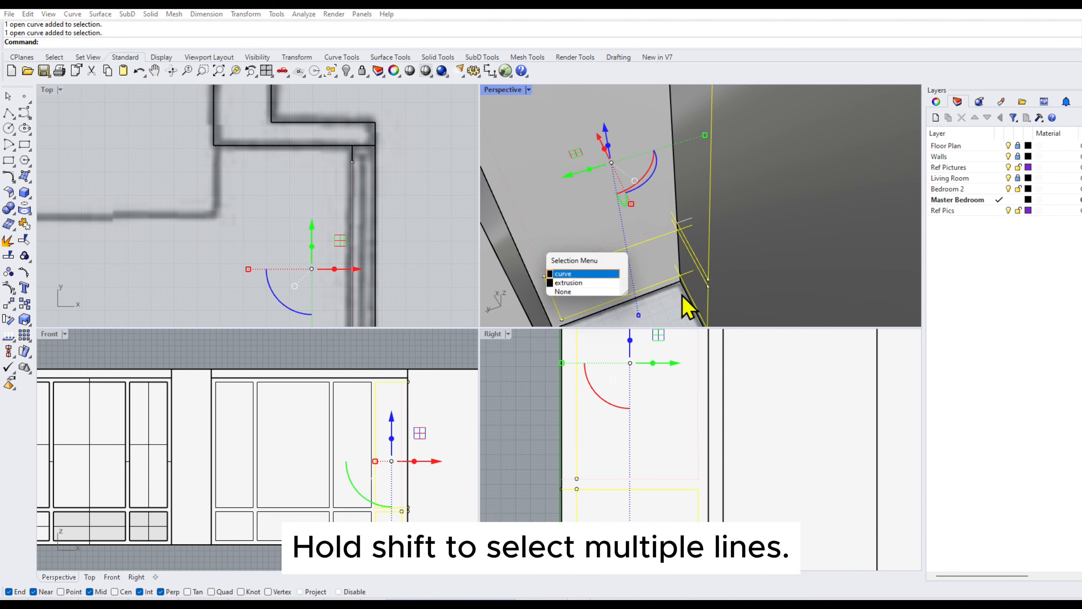
click(606, 283)
scroll(716, 303, down, 3)
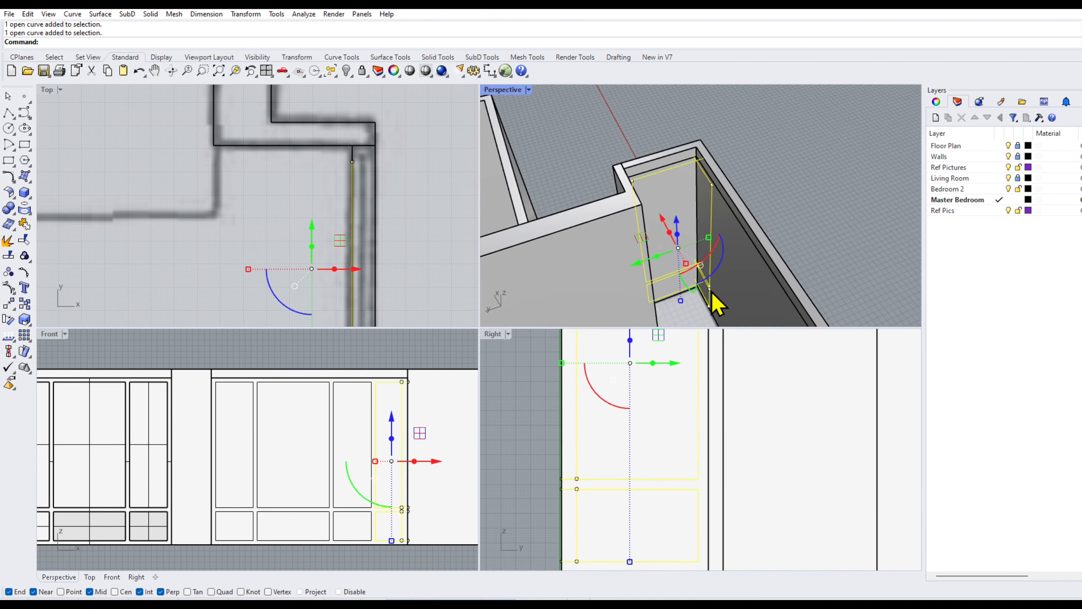
right_drag(716, 303, 721, 246)
click(352, 79)
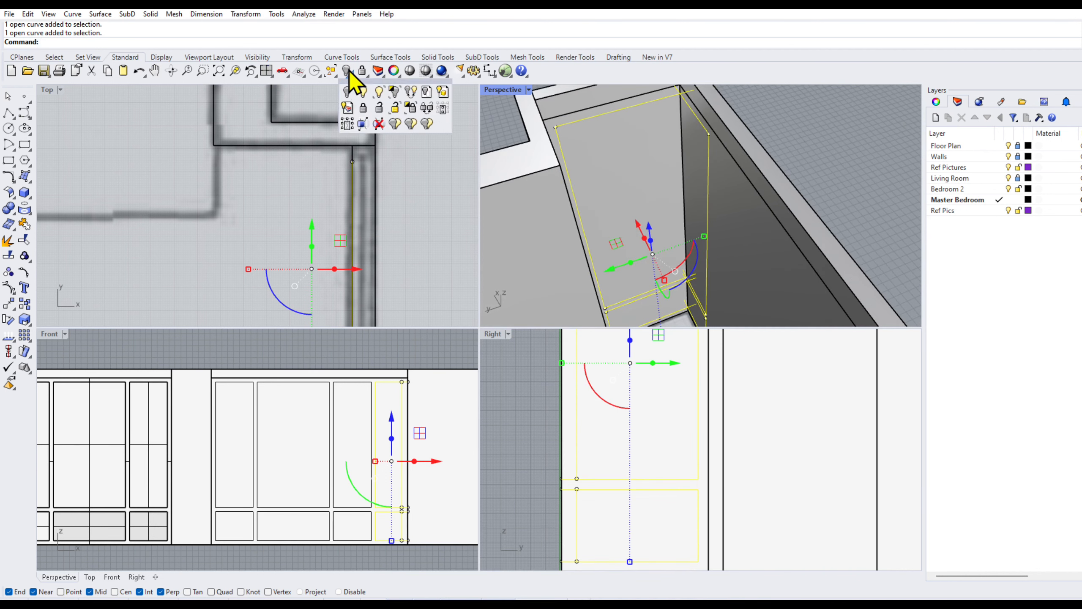
click(394, 94)
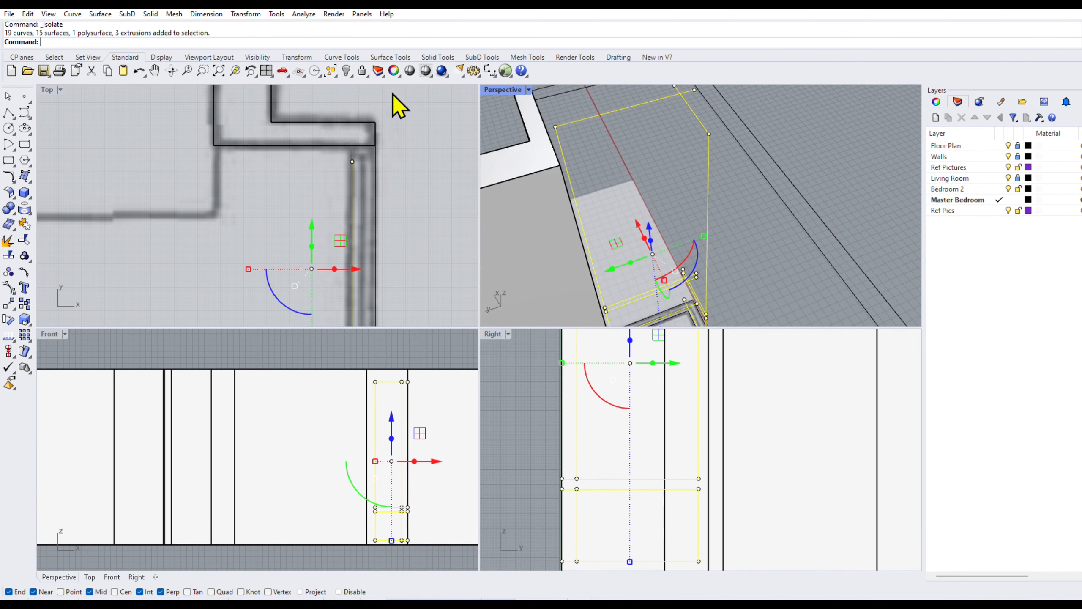
- Using all the isolated curves as cutters, trim the overlapping ends where the upper and lower corner panels' rail lines cross
right_drag(797, 235, 737, 225)
click(715, 249)
text(Trim)
key(Return)
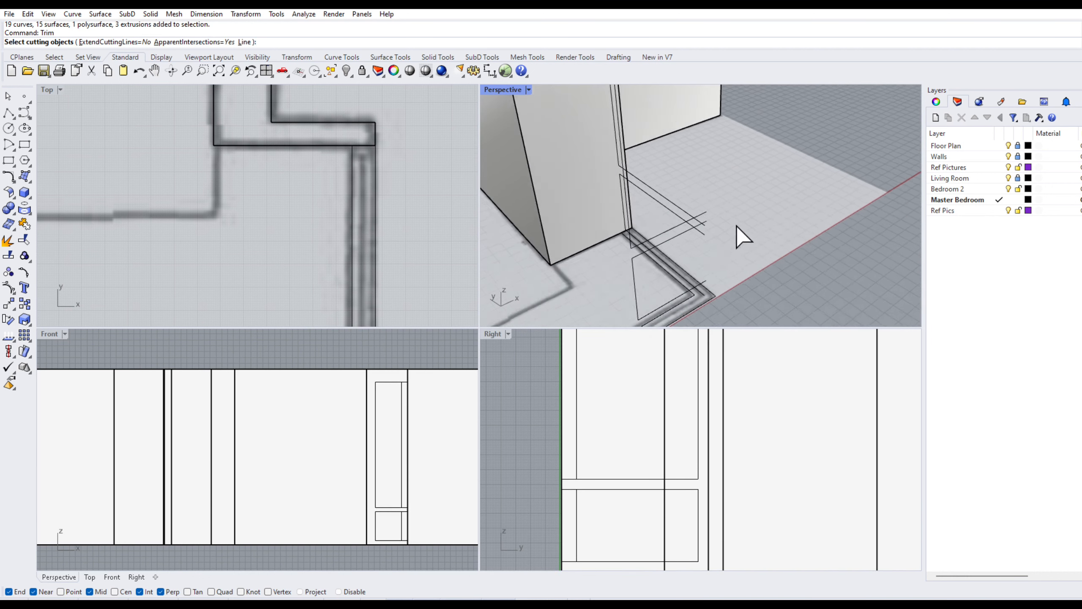
scroll(726, 225, down, 3)
drag(685, 108, 775, 275)
scroll(736, 156, up, 3)
scroll(733, 211, up, 3)
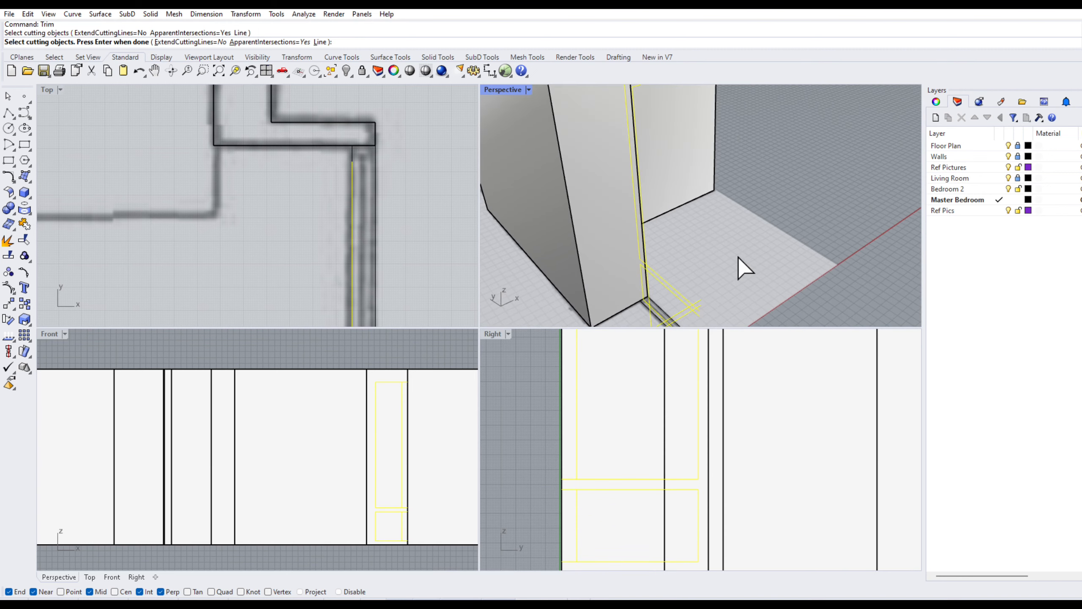
key(Return)
double_click(500, 90)
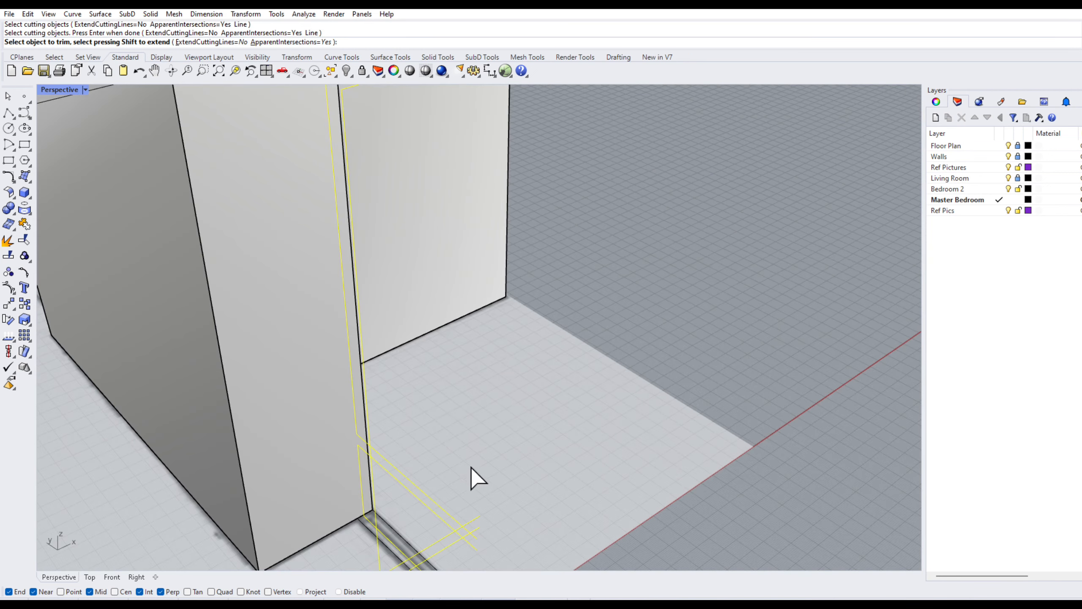
right_drag(471, 467, 548, 411)
scroll(510, 405, up, 4)
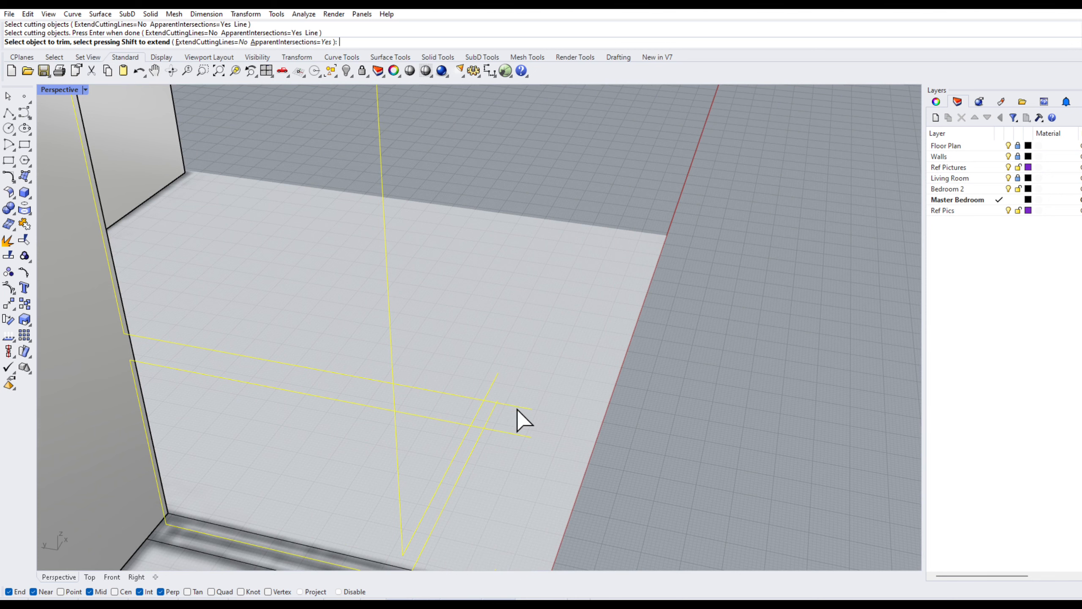
click(518, 408)
mouse_move(517, 413)
right_down()
mouse_move(505, 365)
mouse_move(519, 402)
right_up()
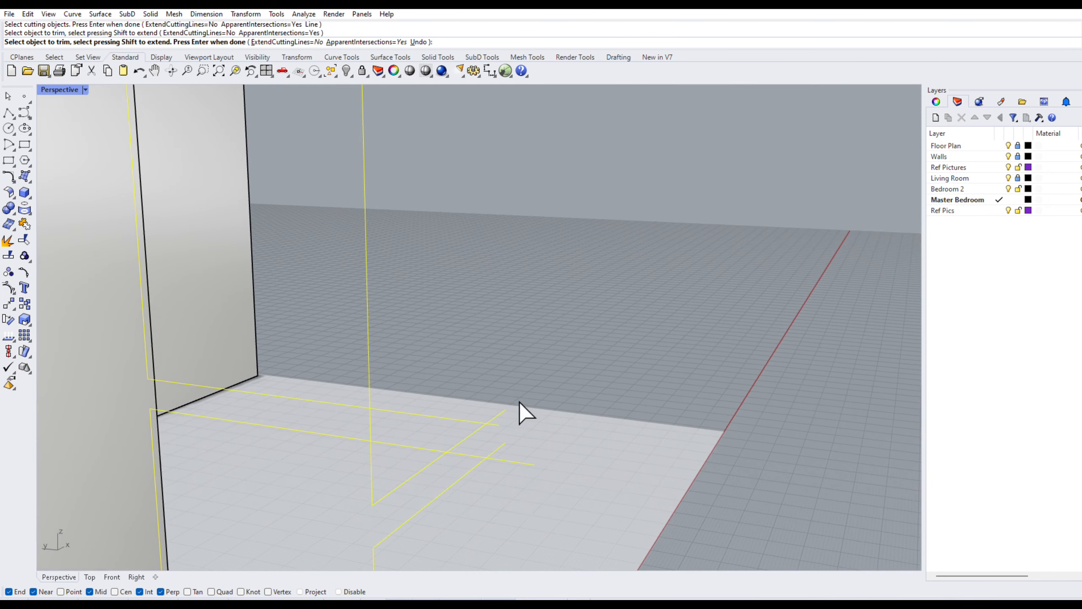
click(503, 412)
click(497, 425)
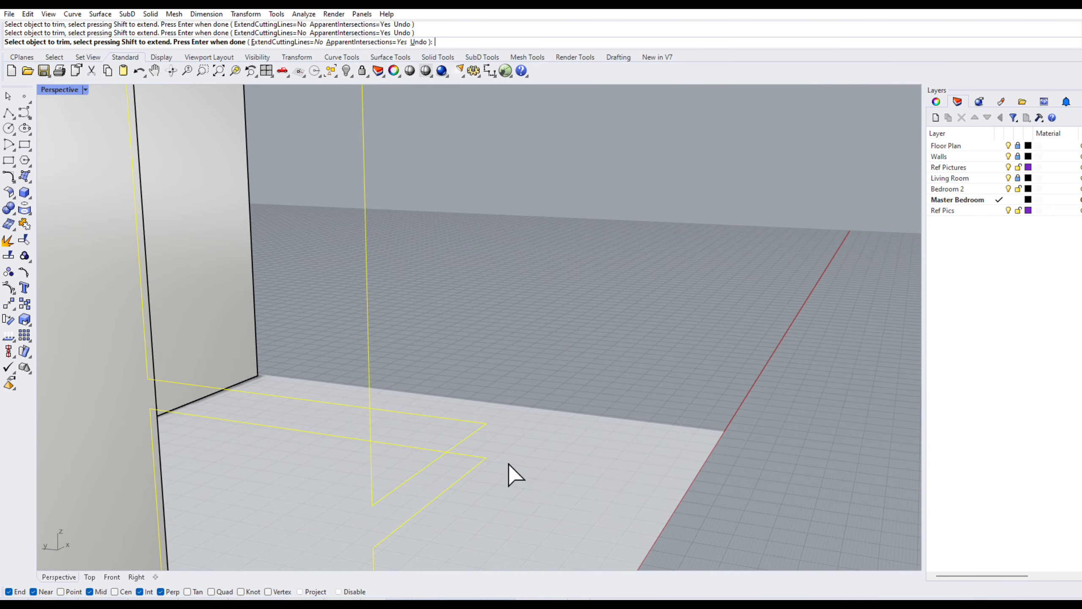
- Trim the remaining overlapping curve ends at the outer corner of the back panel outlines and finish the trim
right_drag(509, 463, 602, 224)
scroll(535, 289, up, 5)
click(533, 287)
click(529, 278)
scroll(529, 279, down, 6)
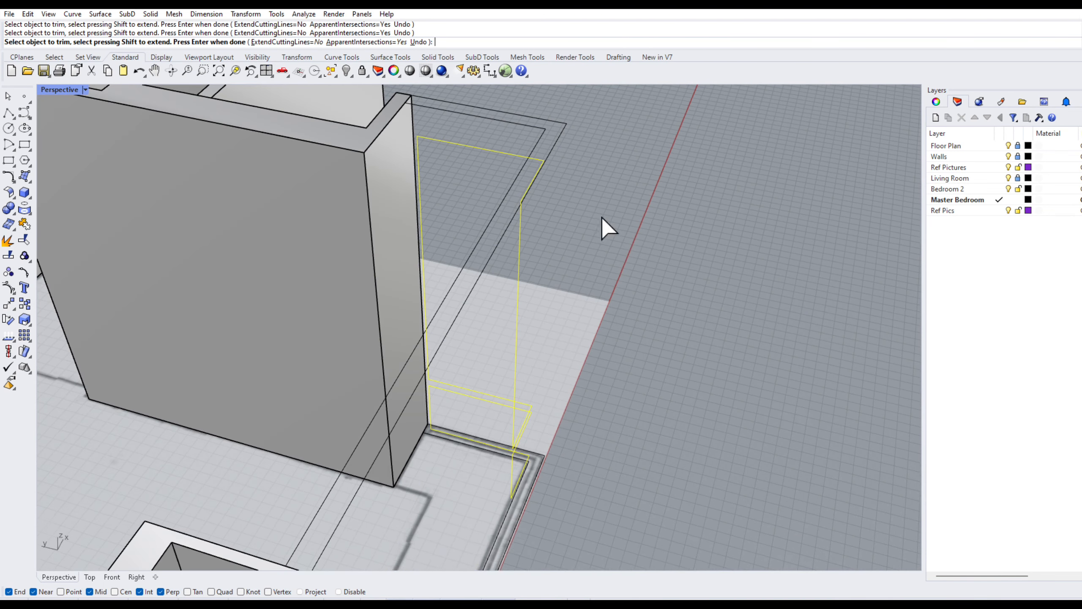
key(Escape)
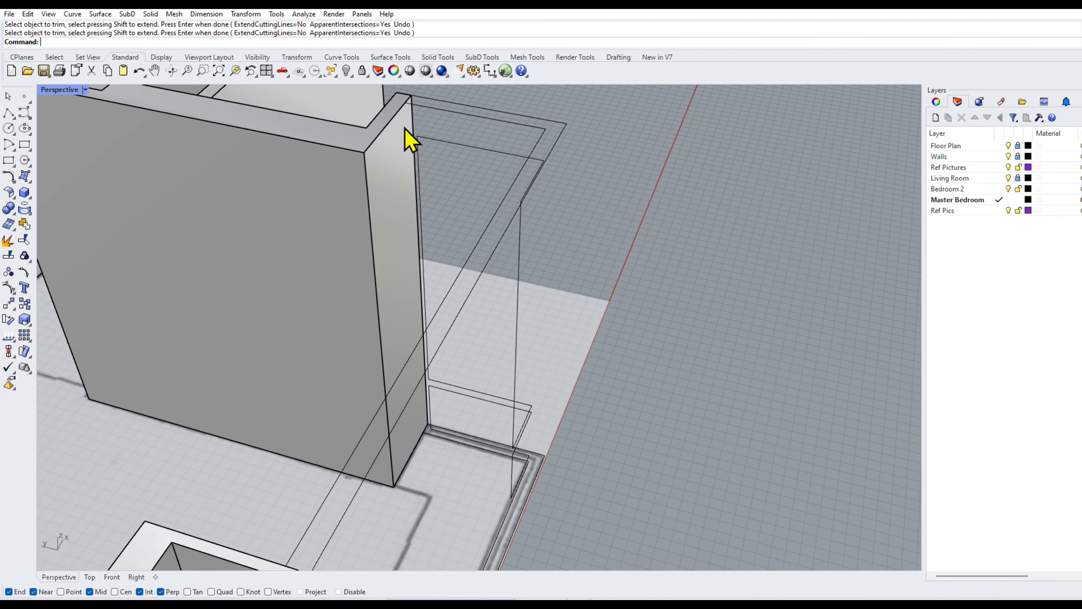
- Join the four trimmed back curves into closed upper and lower corner panel outlines and check each one
drag(408, 138, 594, 507)
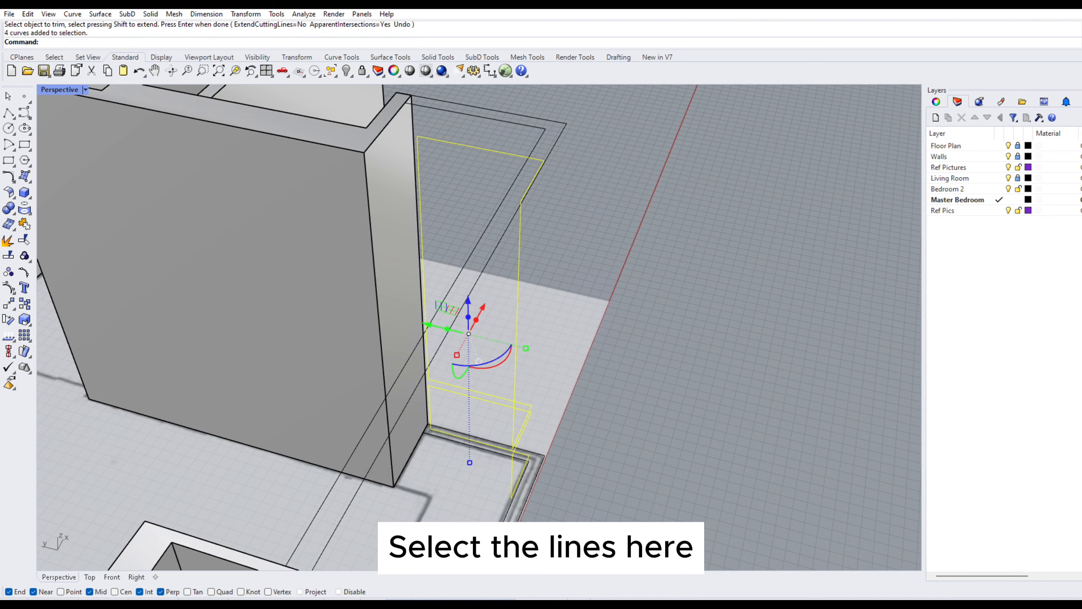
click(24, 224)
click(518, 324)
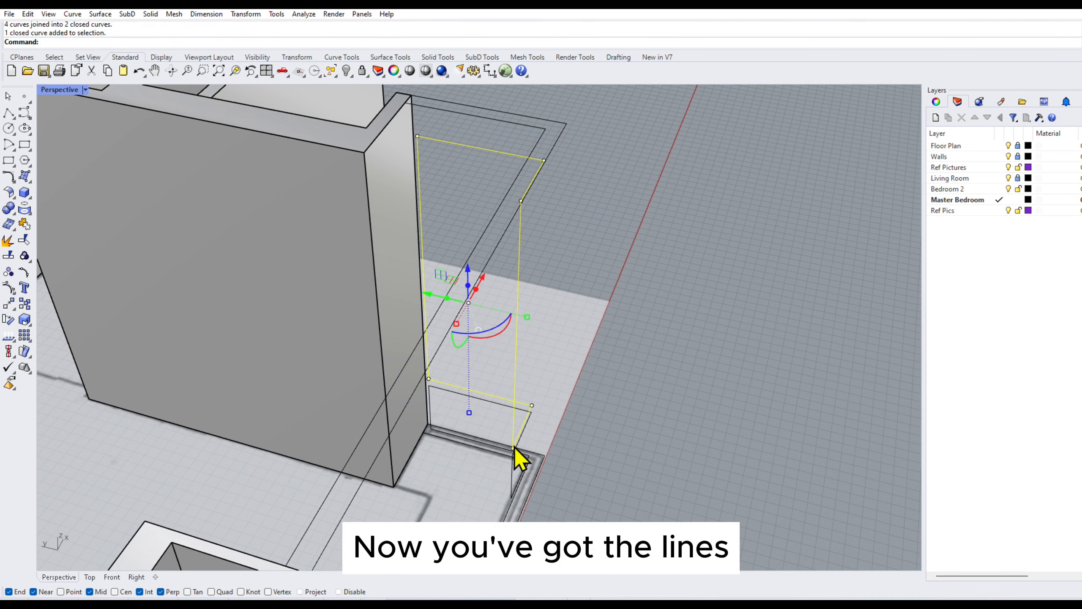
key(Escape)
click(506, 476)
key(Escape)
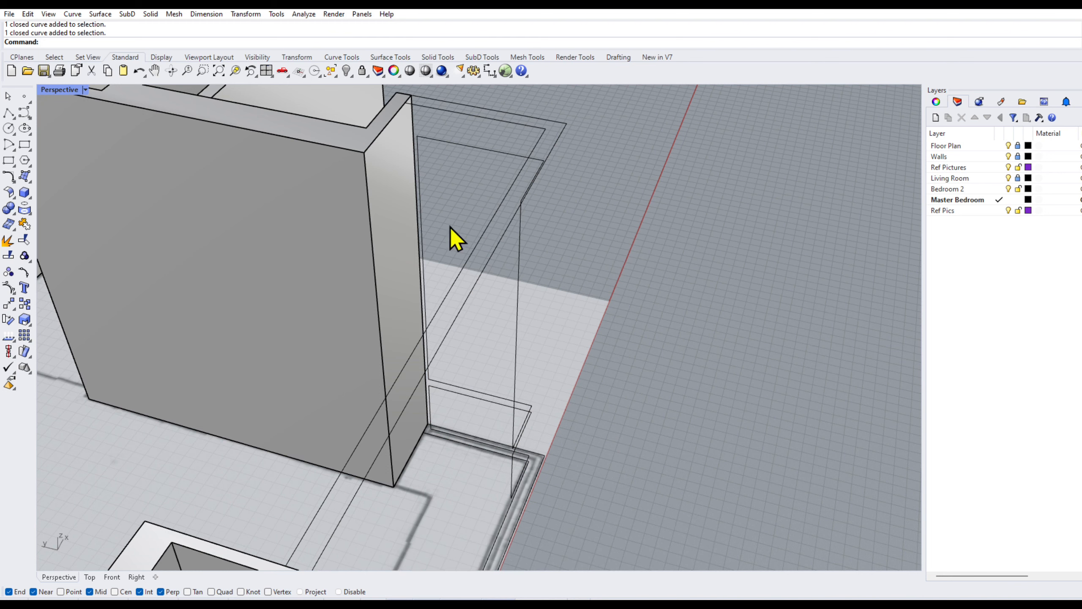
- Show the hidden objects and join the four front and side curves of the outer corner panels into closed outlines
right_click(348, 72)
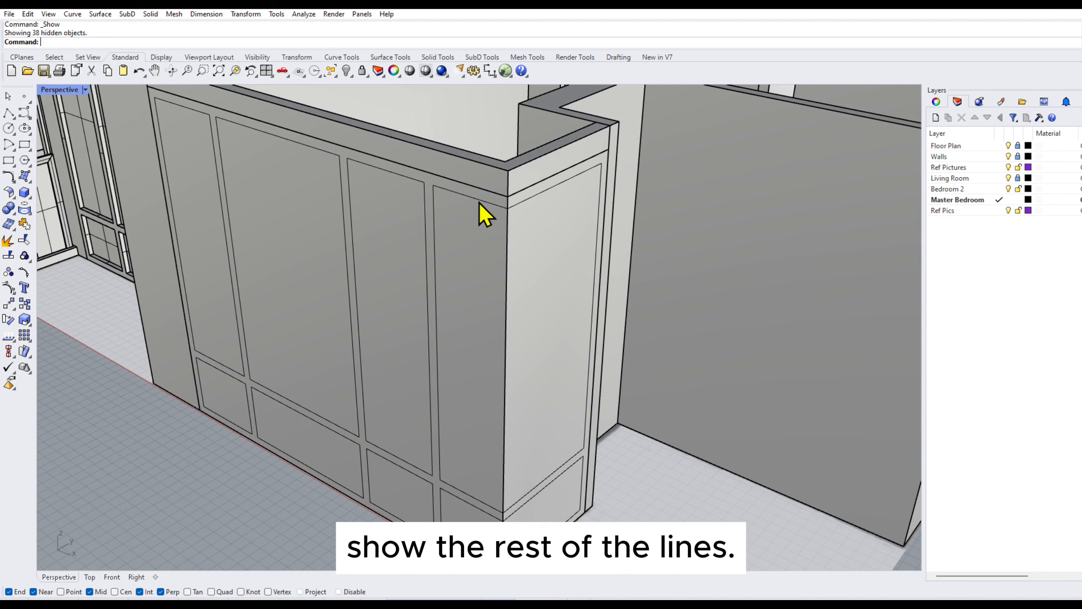
click(479, 204)
click(533, 231)
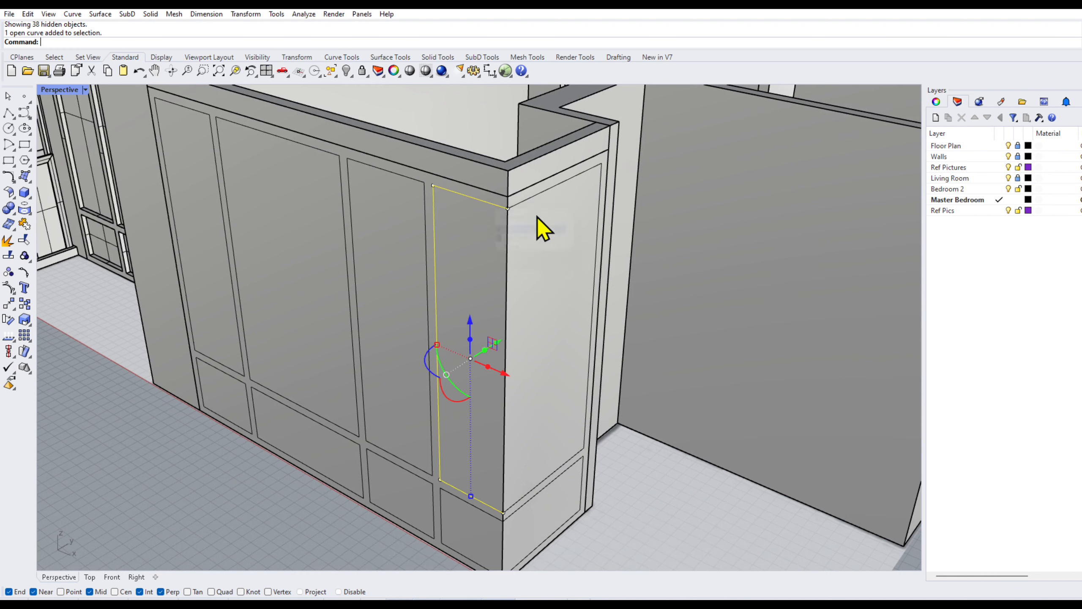
shift+click(538, 200)
shift+click(521, 507)
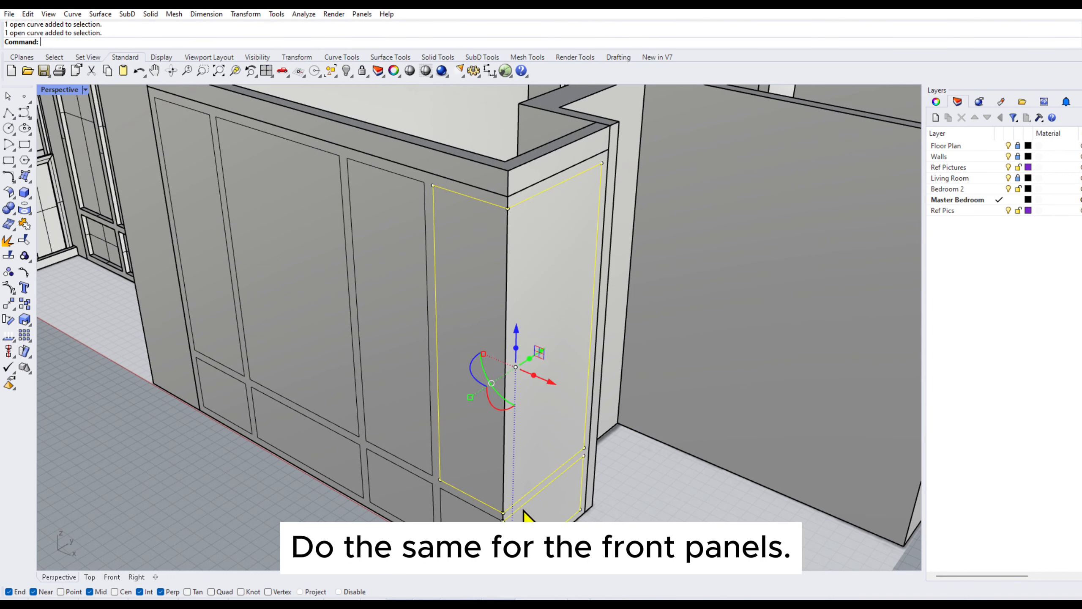
shift+click(479, 510)
click(24, 225)
key(Escape)
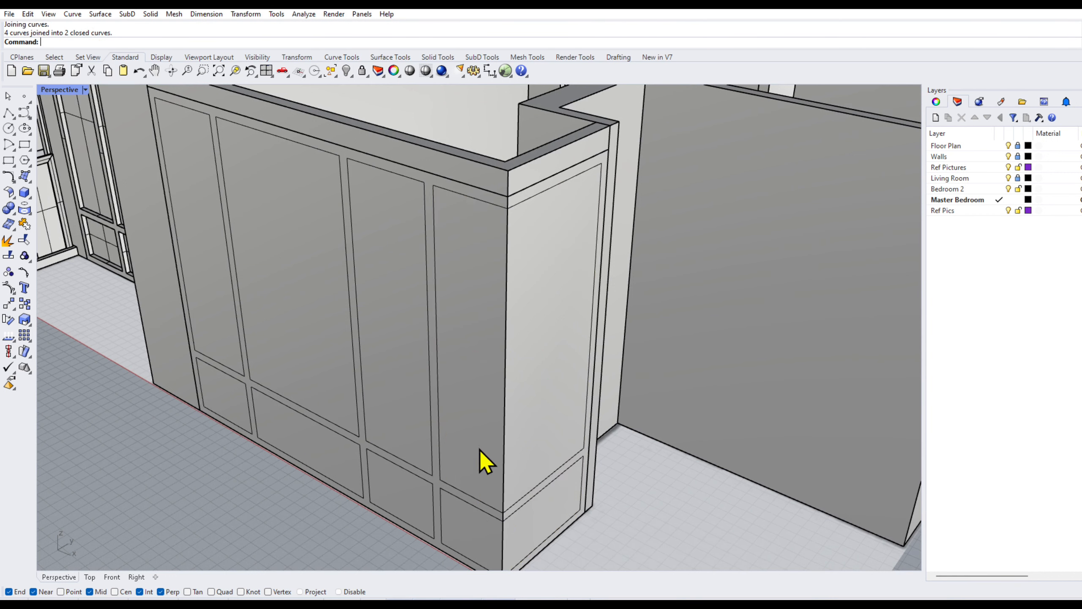
- In the four-viewport layout, start a Trim using the upper and lower outlines of the three front window panels as cutting objects
scroll(454, 399, down, 2)
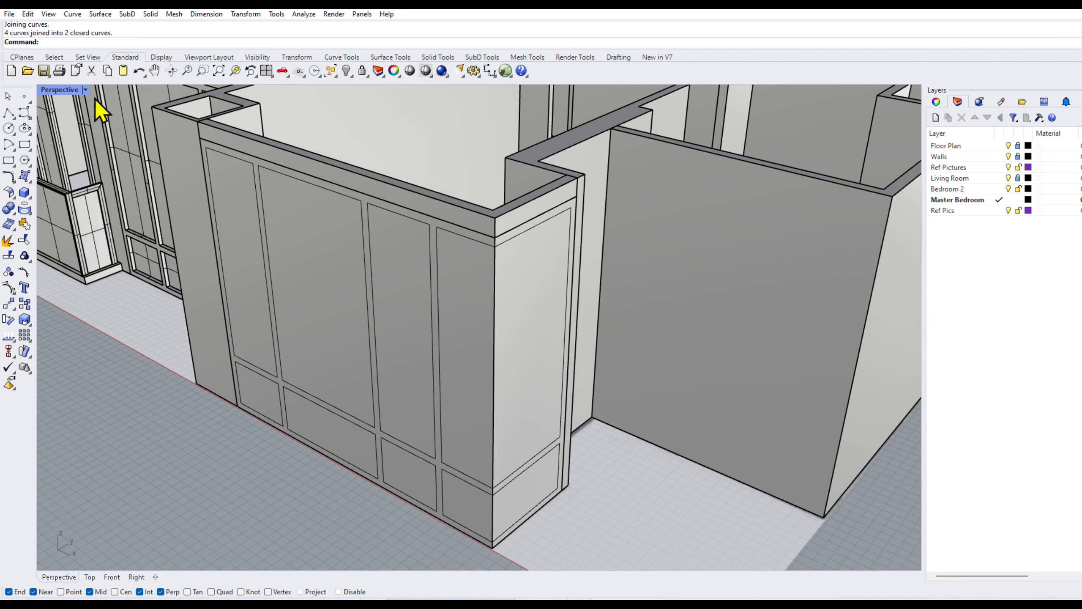
double_click(59, 89)
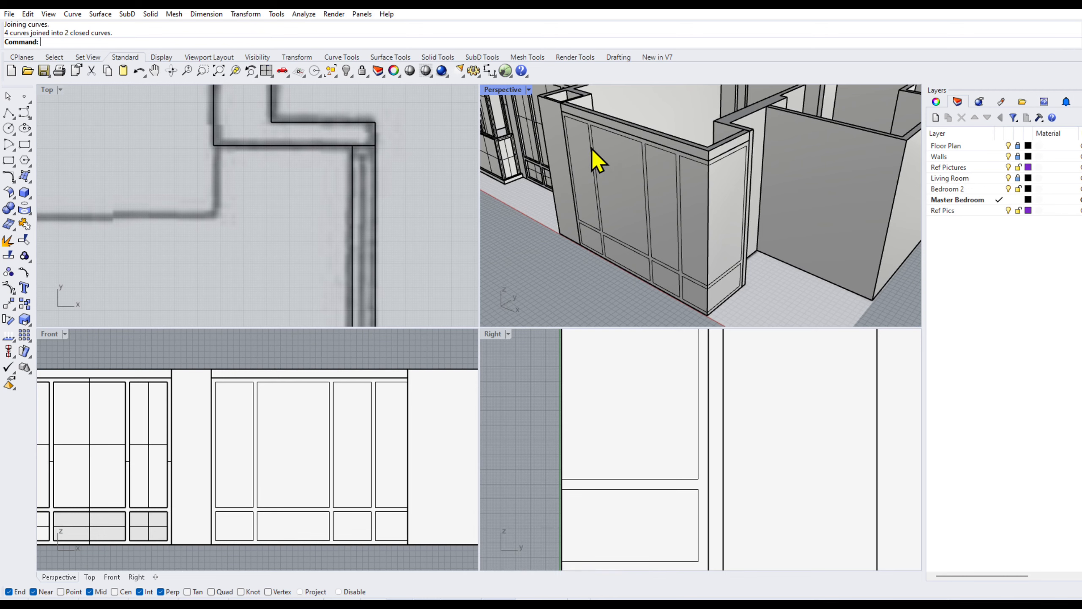
scroll(586, 123, up, 2)
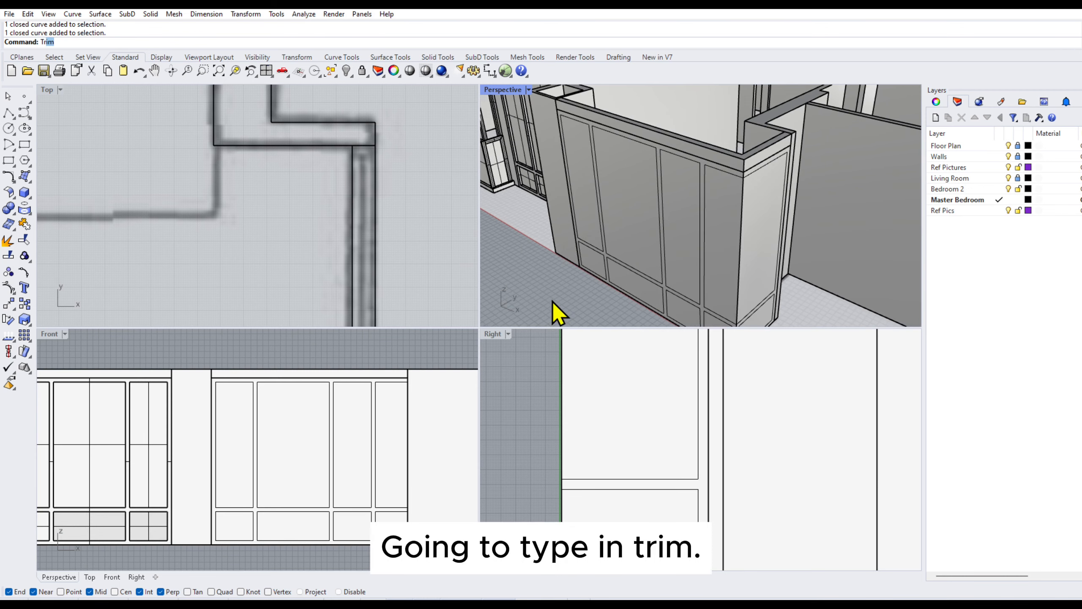
key(Return)
click(574, 120)
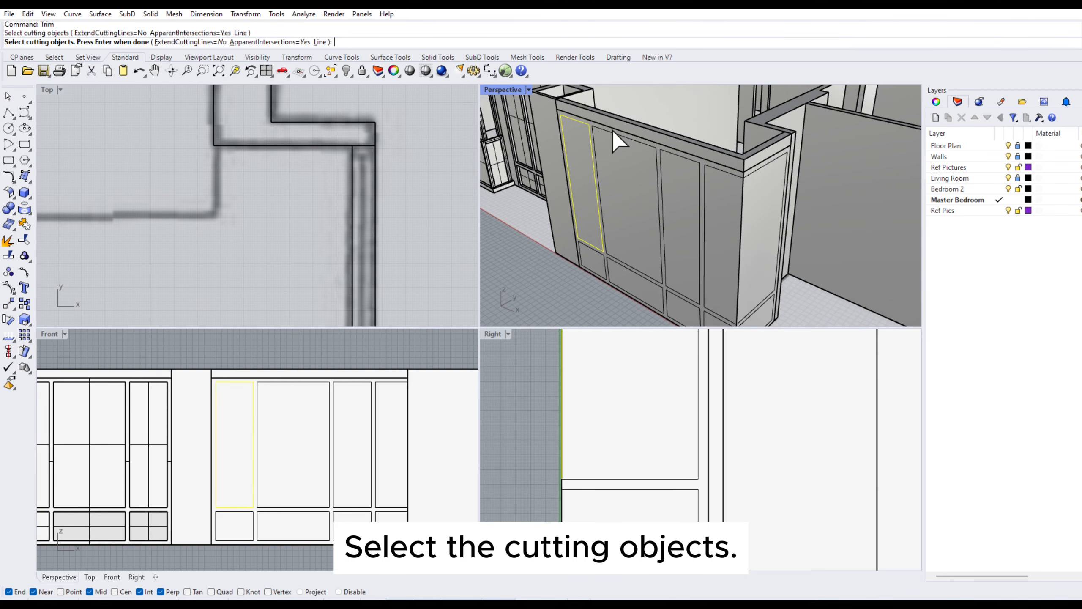
click(612, 130)
click(665, 170)
click(665, 307)
click(611, 285)
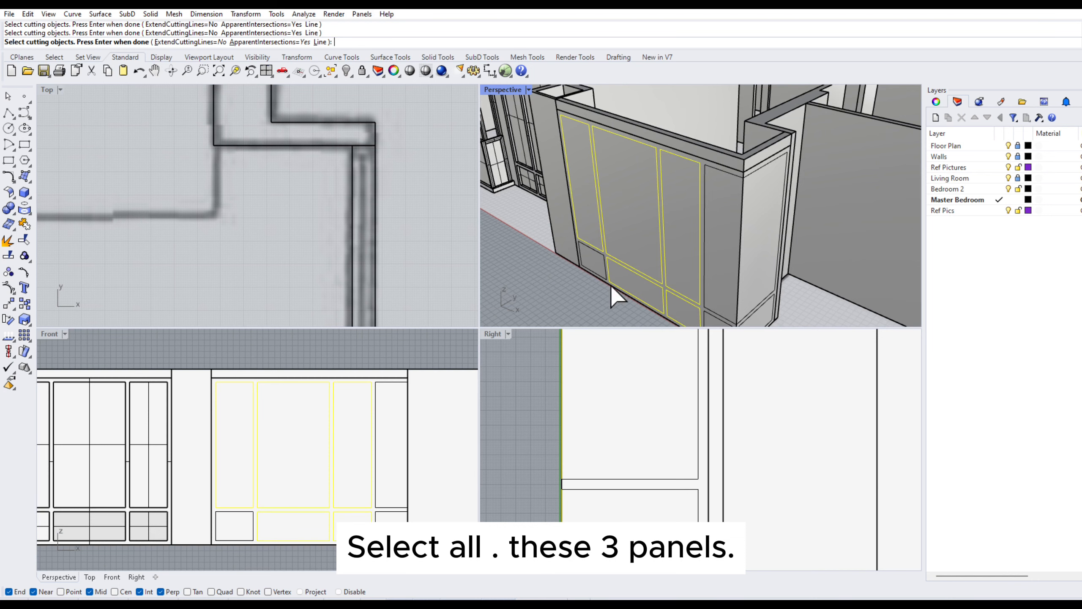
click(602, 260)
key(Return)
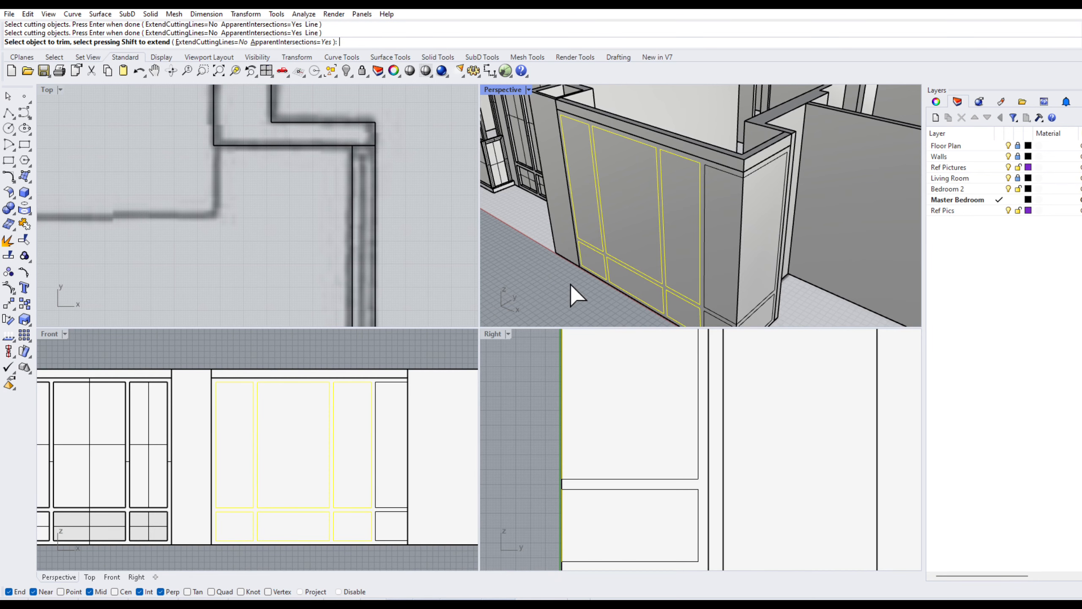
- Trim the areas inside the three upper and three lower panel outlines out of the wall's outer face
click(585, 223)
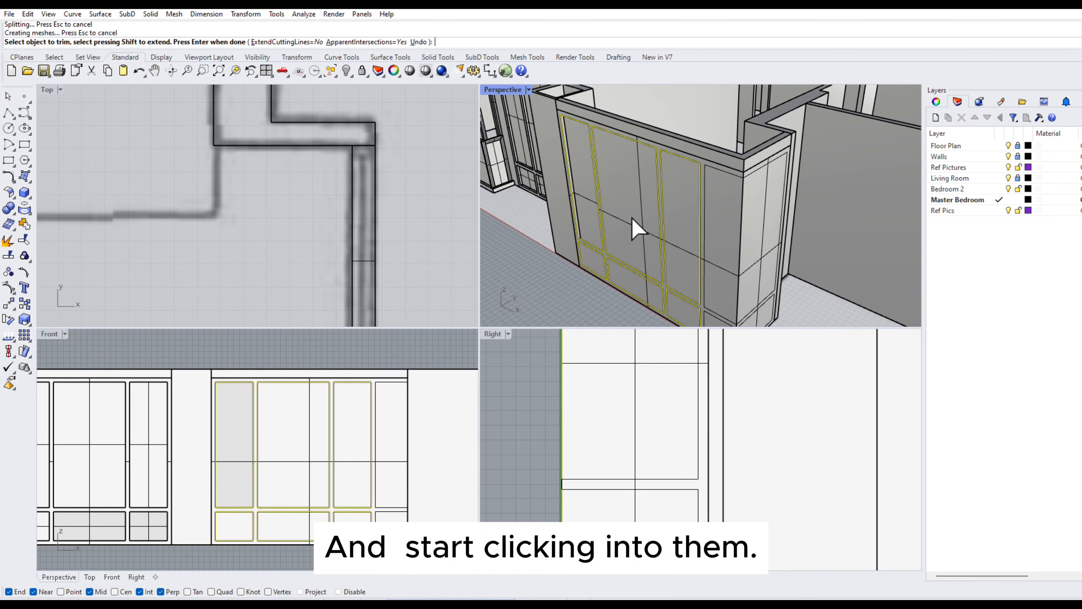
click(632, 219)
click(689, 244)
click(677, 321)
click(638, 287)
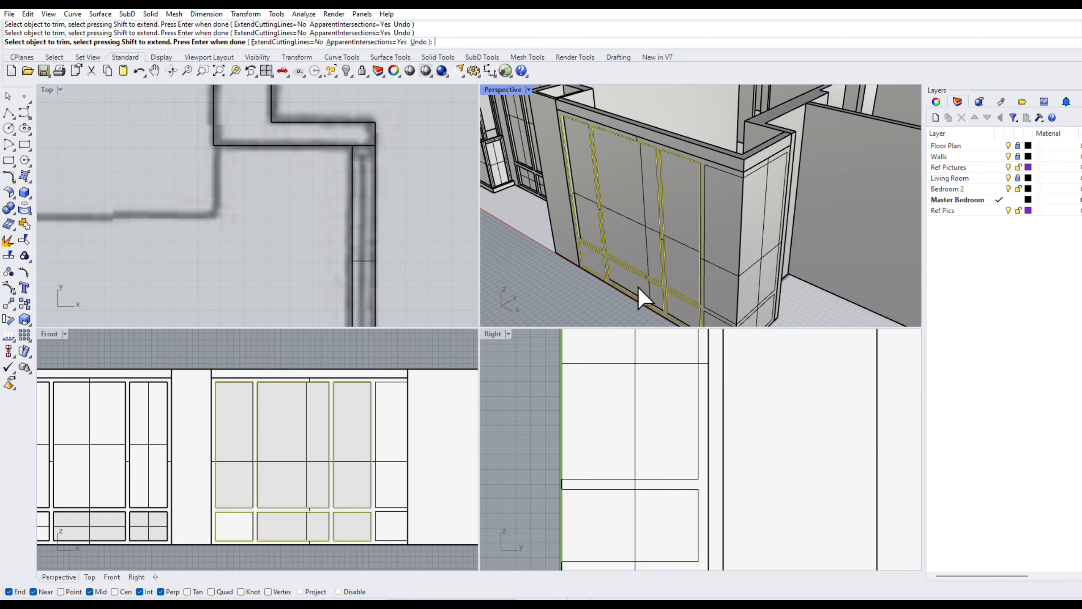
click(590, 262)
- In the Front view, trim the same panel areas out of the wall's inner face so the openings pass right through
right_drag(383, 427, 366, 421)
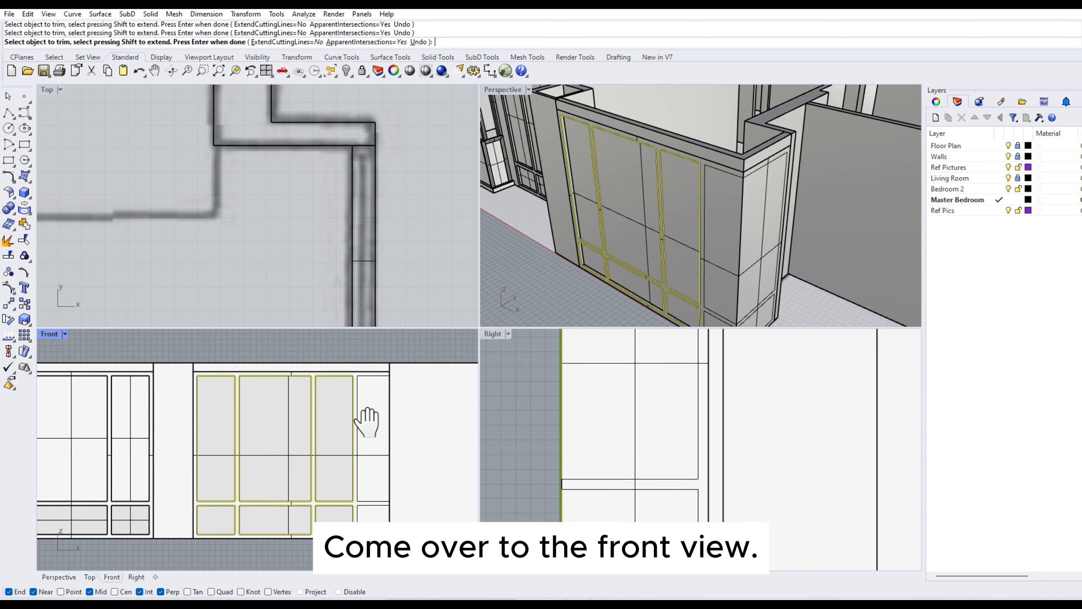
click(211, 428)
click(273, 433)
click(337, 437)
click(334, 521)
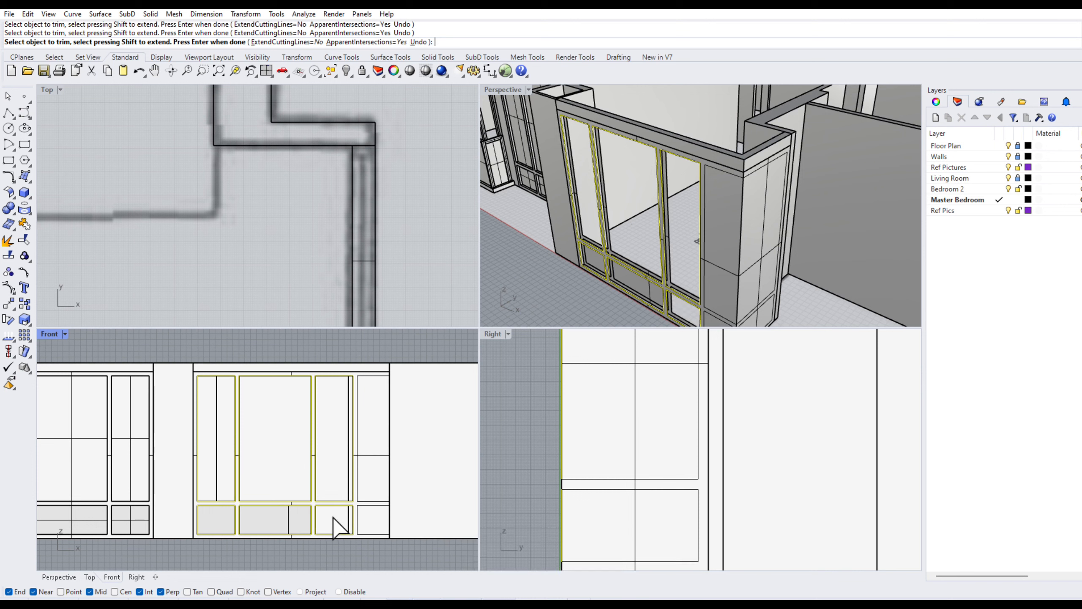
click(273, 522)
right_drag(615, 297, 664, 191)
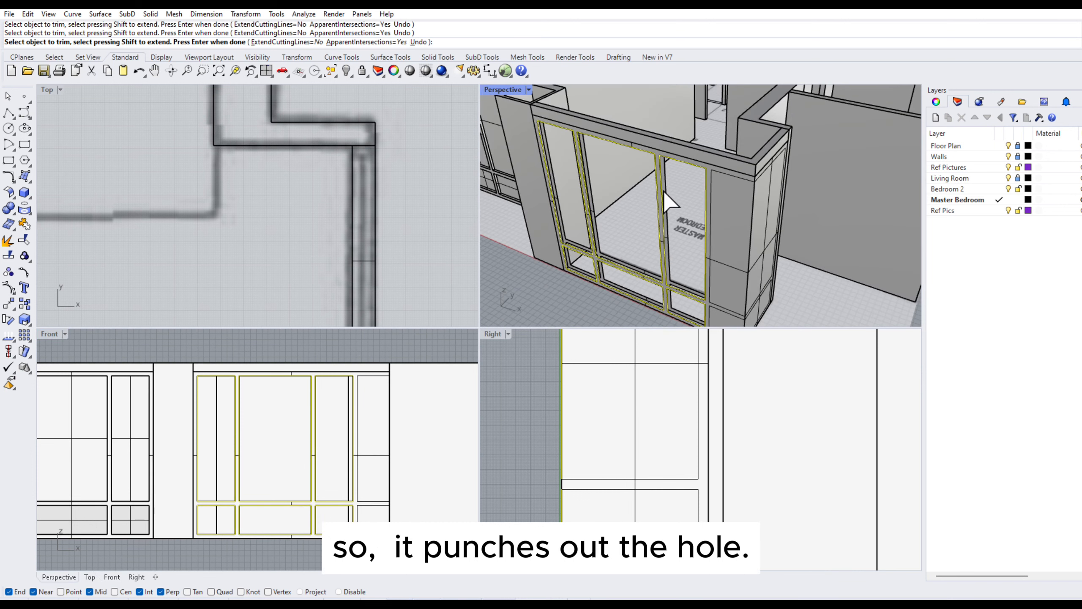
key(Escape)
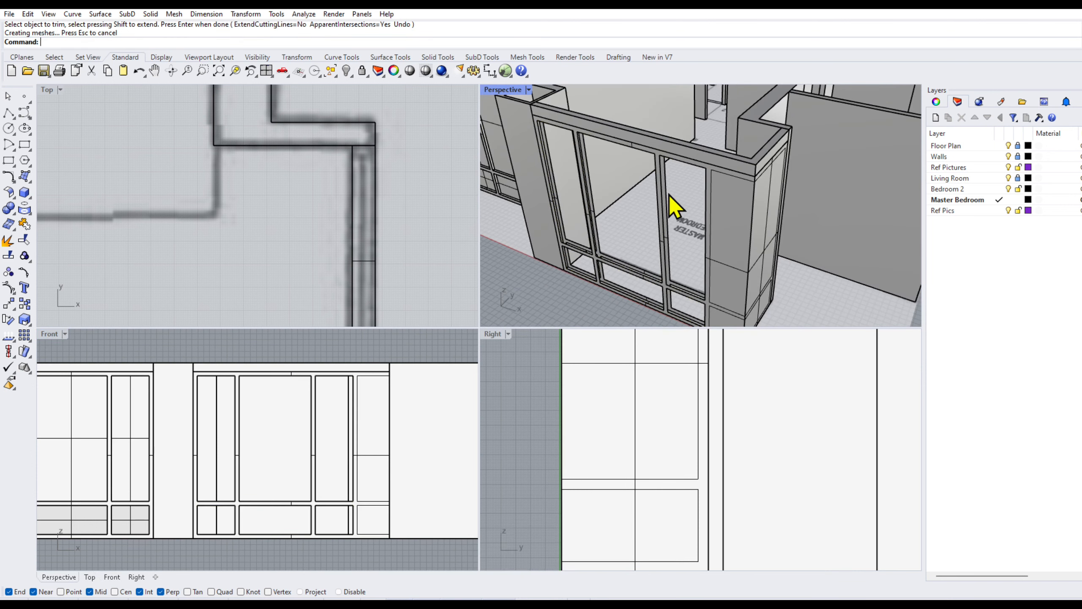
- Start another Trim using the outer upper and lower corner panel outlines as cutting objects
right_drag(746, 233, 712, 230)
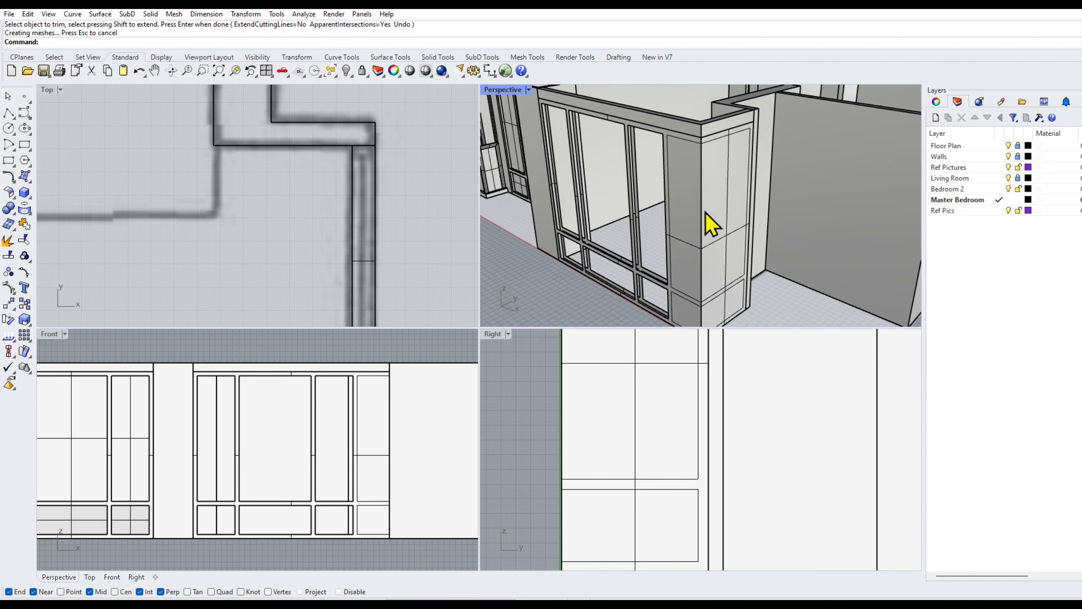
click(689, 191)
key(Escape)
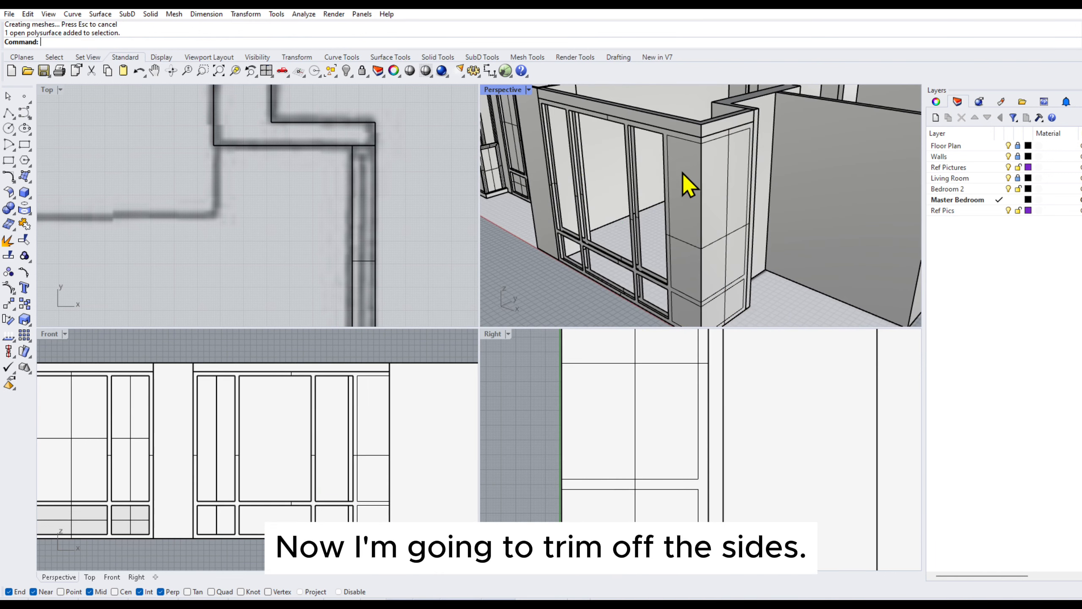
right_click(527, 157)
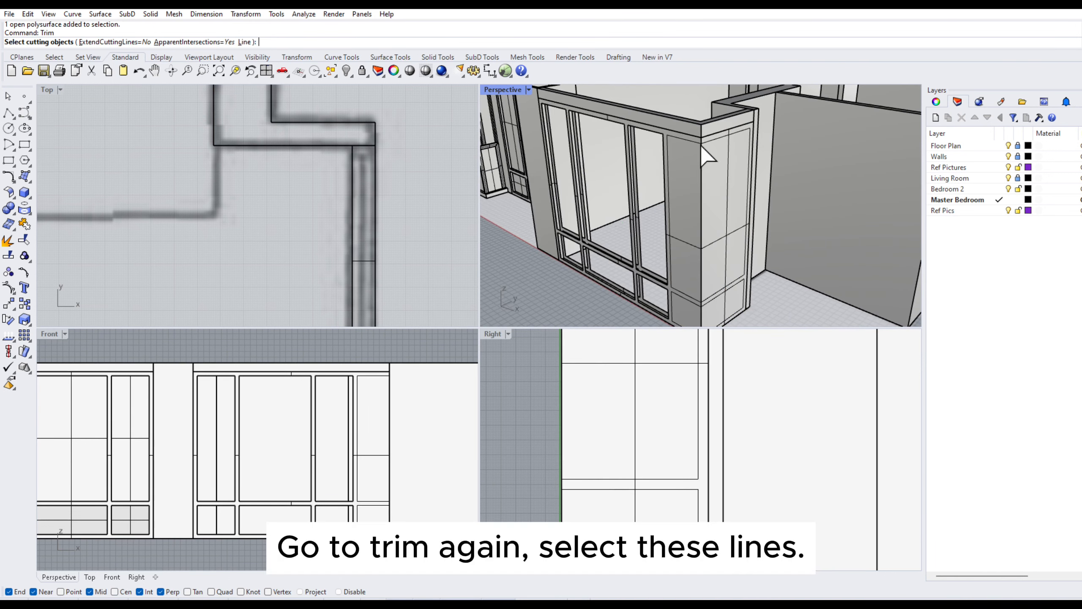
click(699, 153)
click(720, 171)
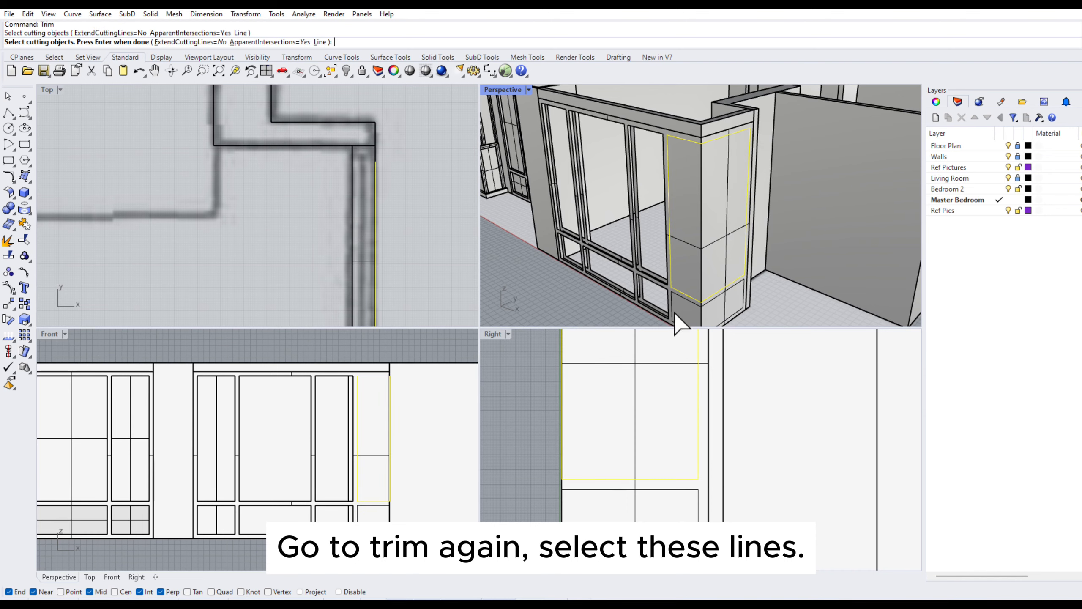
click(672, 304)
- Add the inner upper and lower corner panel outlines to the cutting objects, leaving out the wall polysurface, and accept them
right_drag(655, 183, 874, 222)
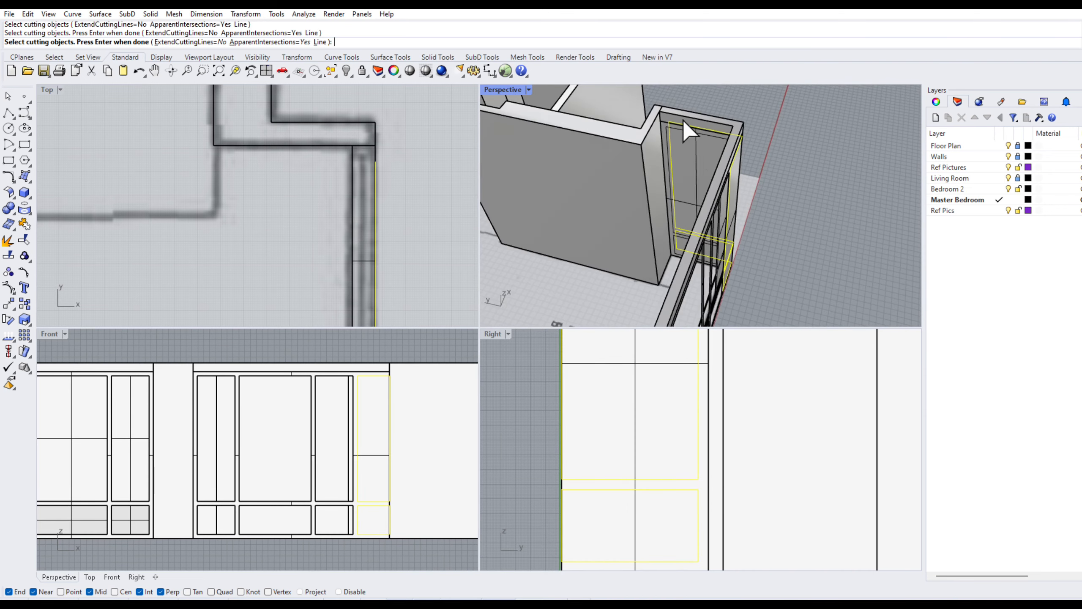
scroll(683, 120, up, 7)
click(699, 153)
scroll(750, 95, down, 5)
scroll(721, 281, up, 4)
click(704, 269)
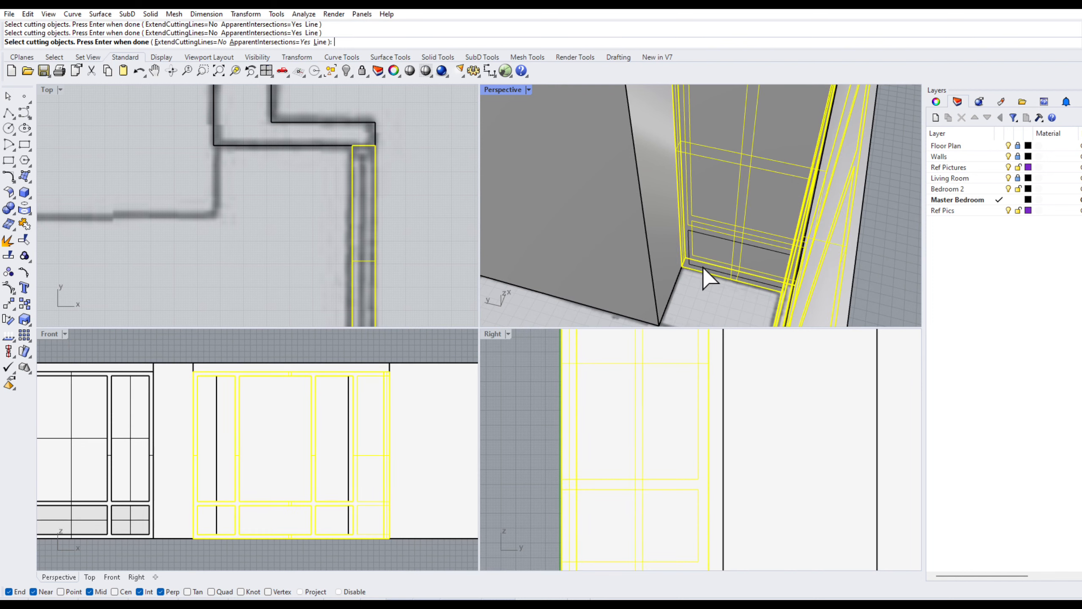
scroll(704, 272, up, 3)
ctrl+click(704, 272)
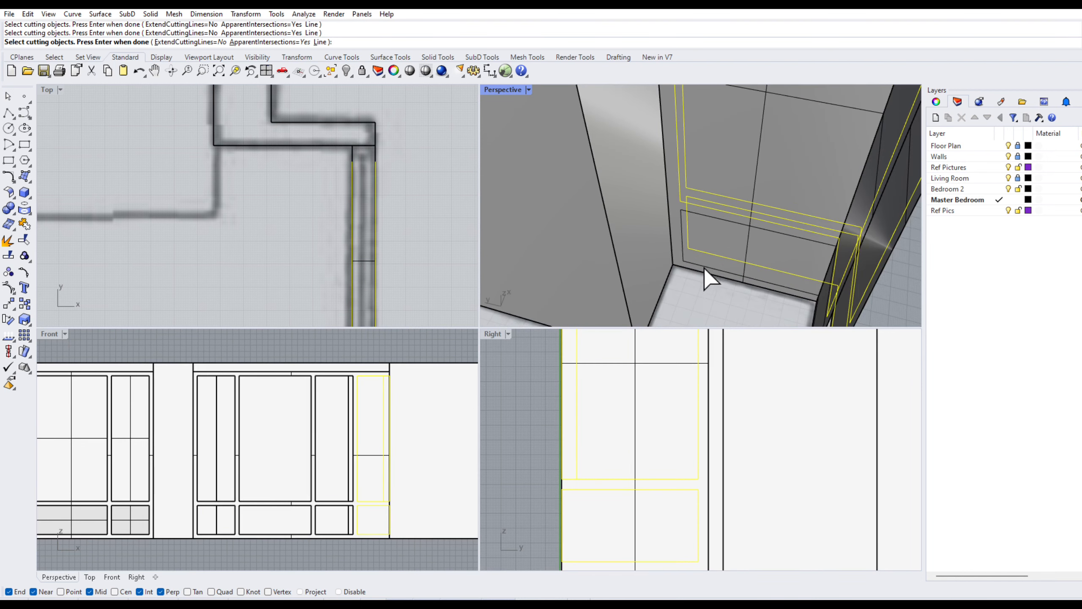
click(705, 268)
scroll(707, 274, down, 5)
right_drag(868, 237, 734, 257)
scroll(773, 252, down, 3)
key(Return)
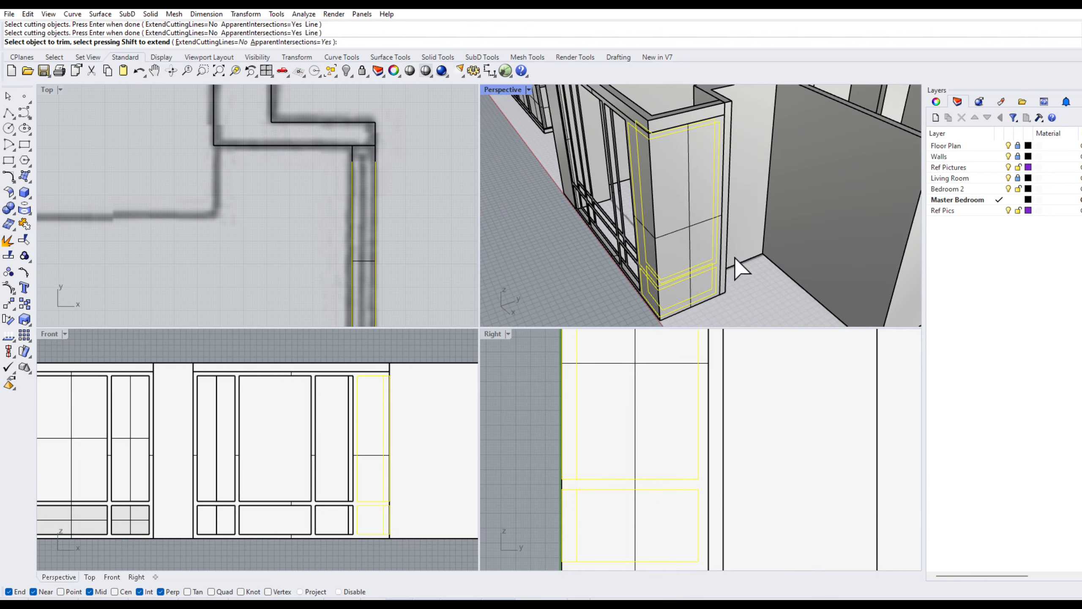
- Trim the upper and lower corner panel areas out of the outer and inner wall faces and finish the trim
click(684, 190)
click(684, 198)
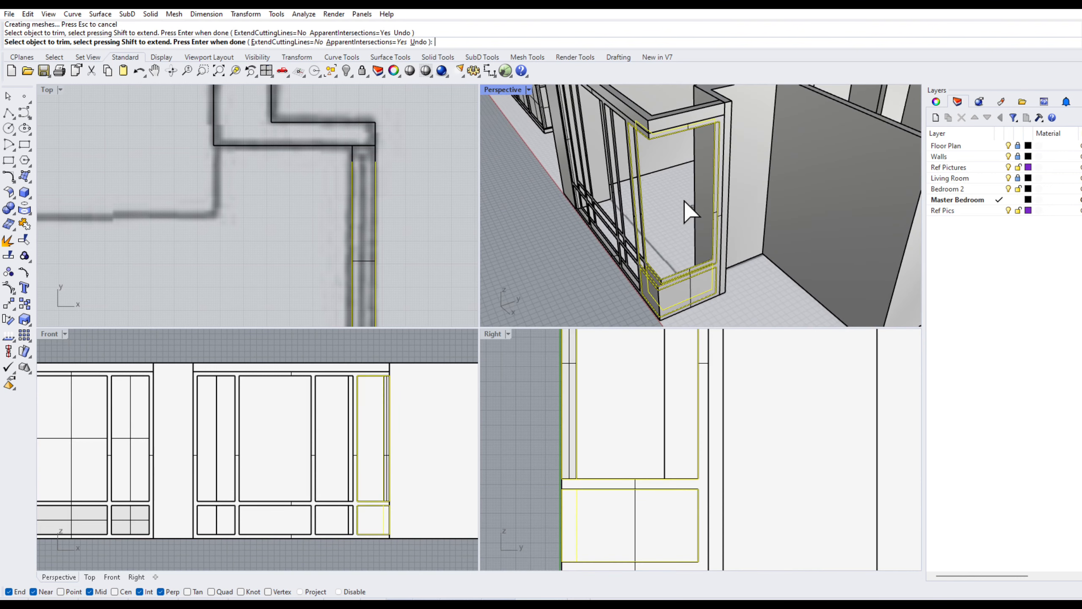
click(688, 292)
scroll(685, 292, up, 3)
scroll(679, 286, down, 5)
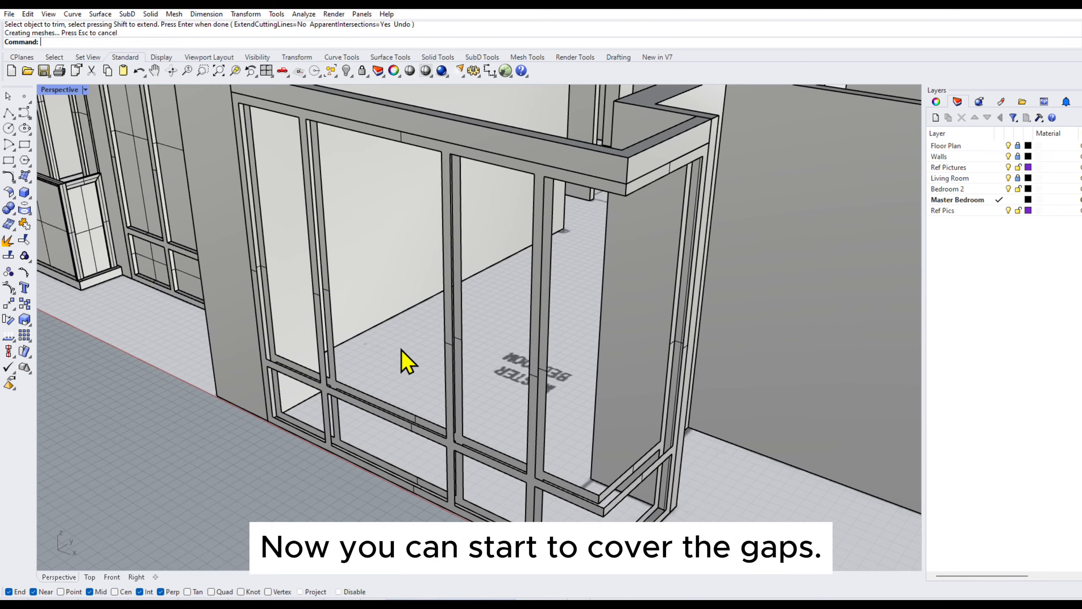
- Select the closed outlines of the upper and lower front panels on the outer face, leaving out the wall polysurface
scroll(268, 368, up, 5)
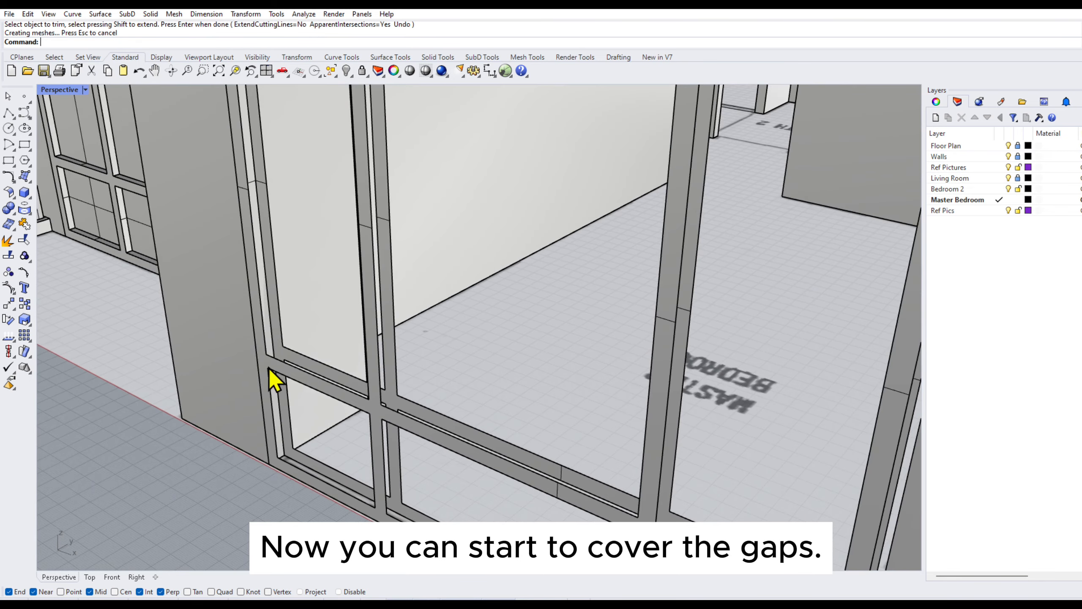
scroll(315, 388, down, 3)
click(303, 404)
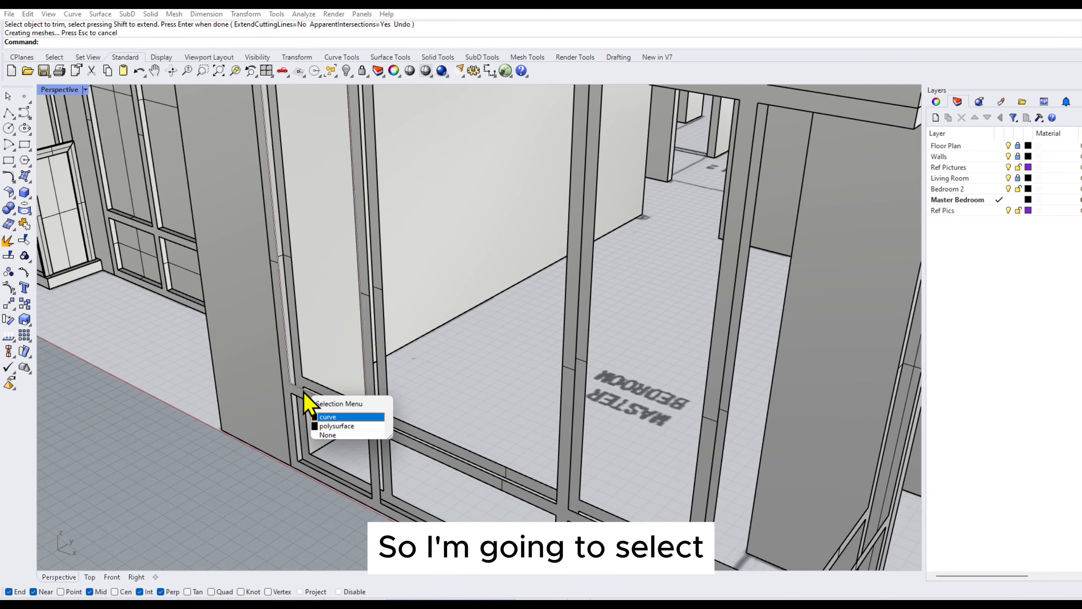
click(346, 419)
shift+click(410, 439)
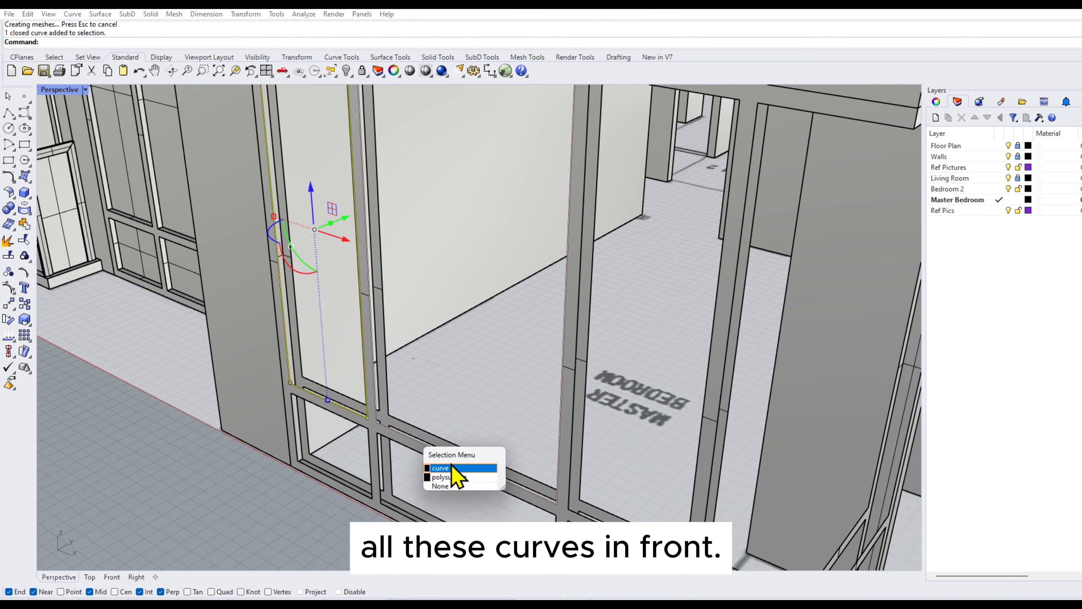
click(451, 465)
shift+click(598, 524)
right_drag(425, 505, 329, 422)
shift+click(324, 391)
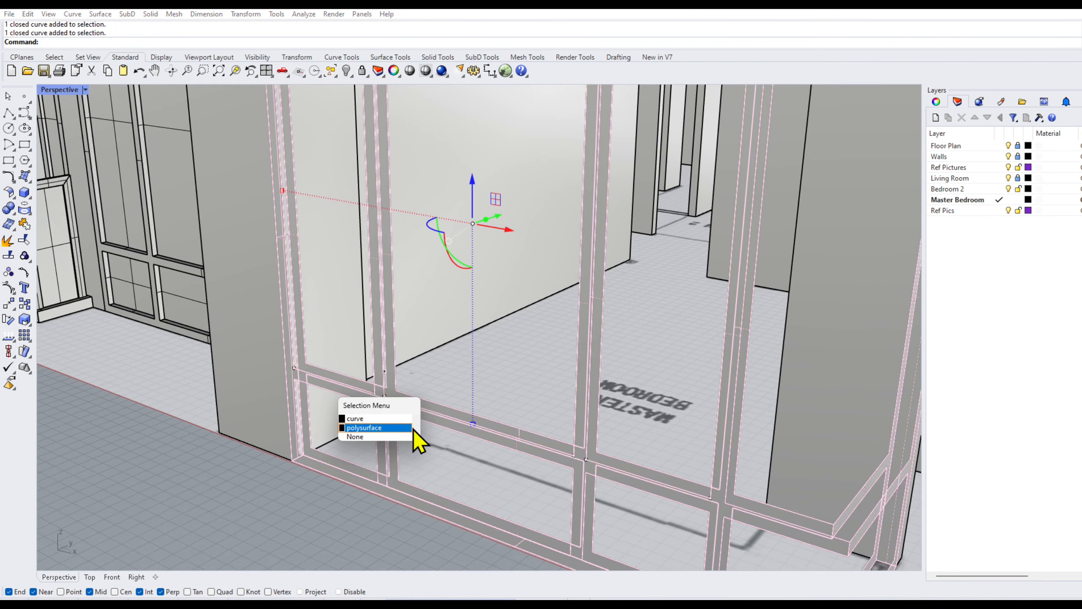
click(400, 415)
shift+click(433, 426)
click(498, 456)
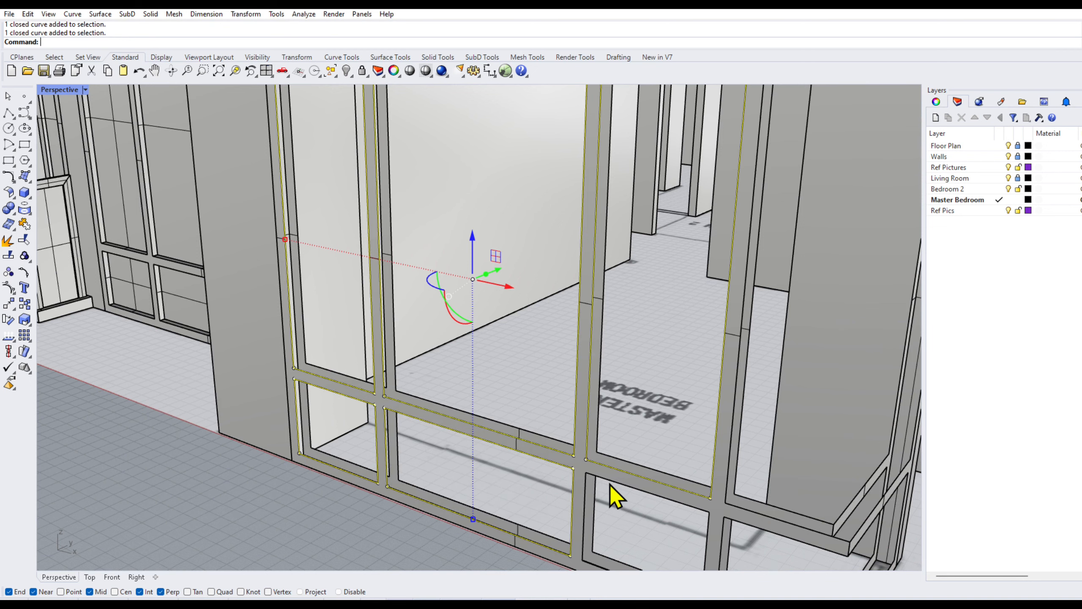
- Extrude the selected front panel outlines straight as surfaces to the wall's inner face, covering the gaps around the openings, and deselect
click(100, 14)
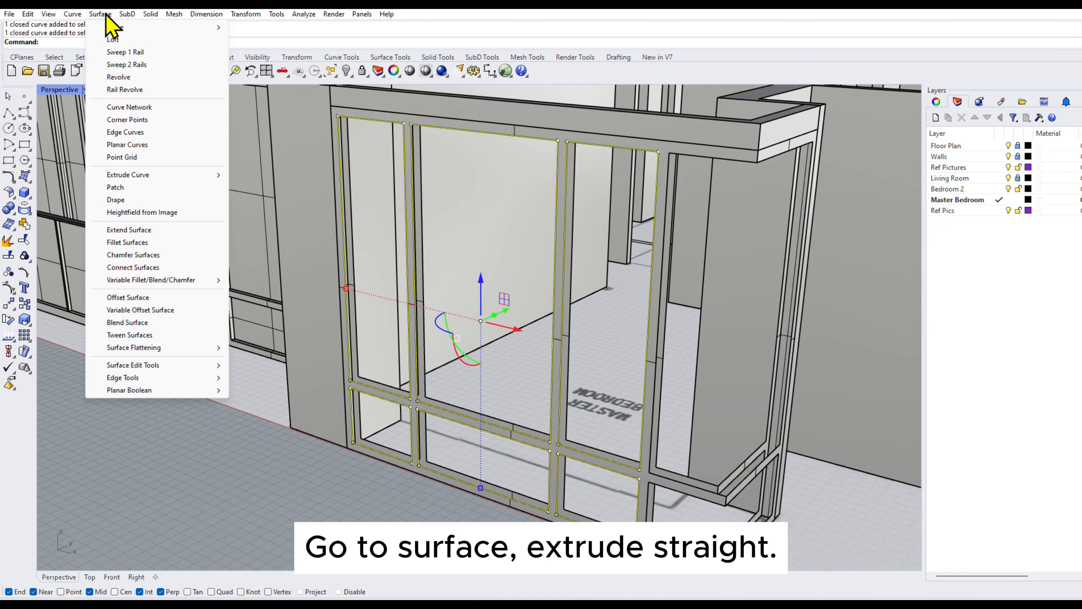
mouse_move(179, 175)
click(253, 173)
scroll(366, 354, up, 8)
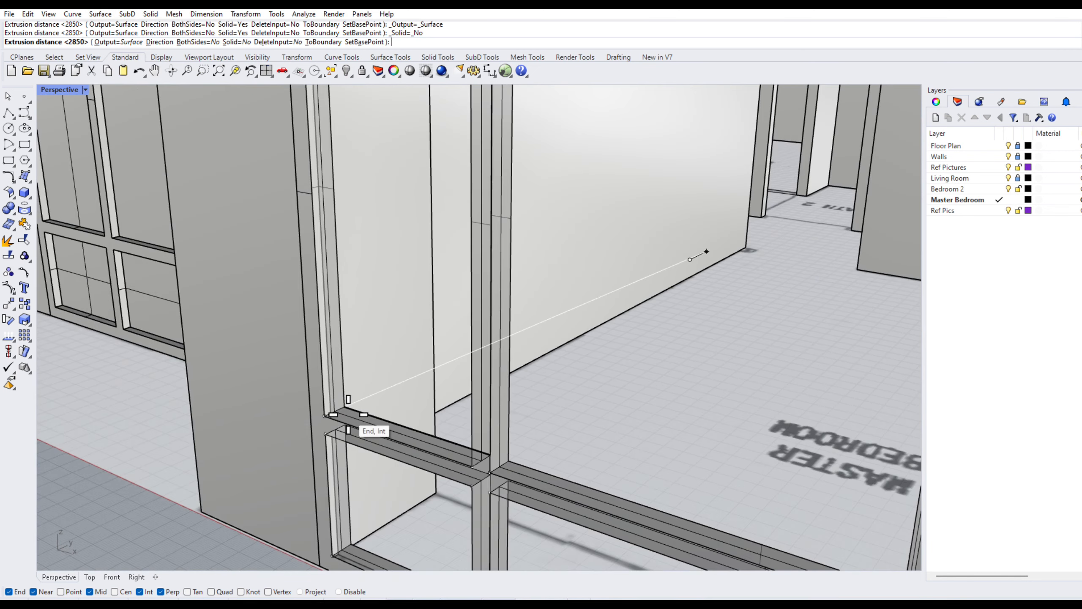
click(350, 414)
scroll(338, 390, down, 7)
shift+right_drag(444, 437, 335, 372)
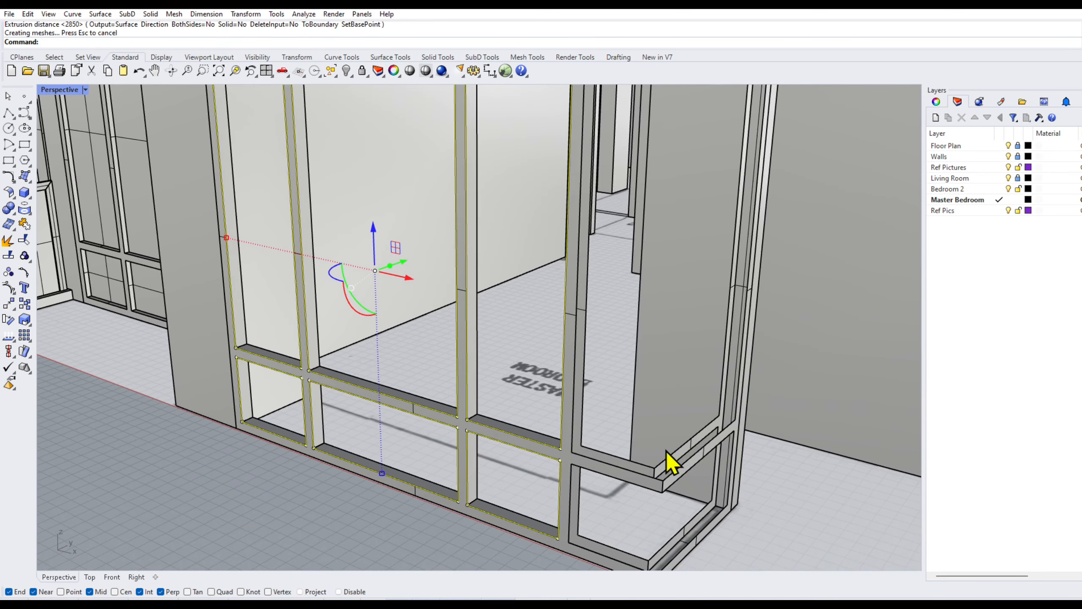
shift+right_drag(756, 534, 656, 483)
click(656, 482)
- Draw a line across the corner window's middle rail joining its outer and inner upper edges at the front mullion
scroll(478, 412, up, 5)
right_drag(507, 356, 517, 386)
shift+right_drag(631, 407, 540, 386)
click(6, 113)
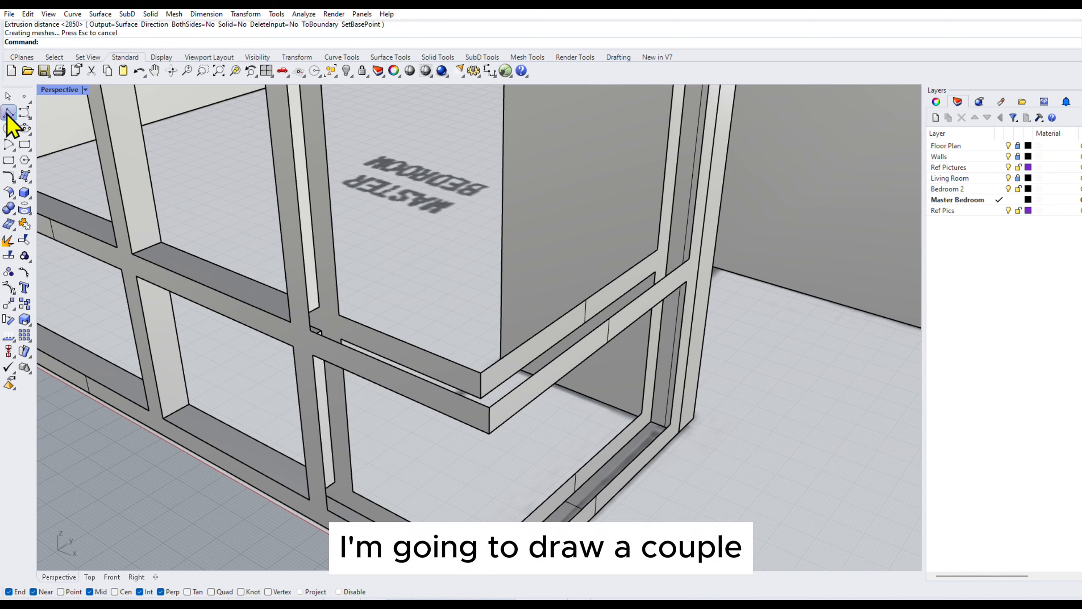
click(311, 331)
click(339, 316)
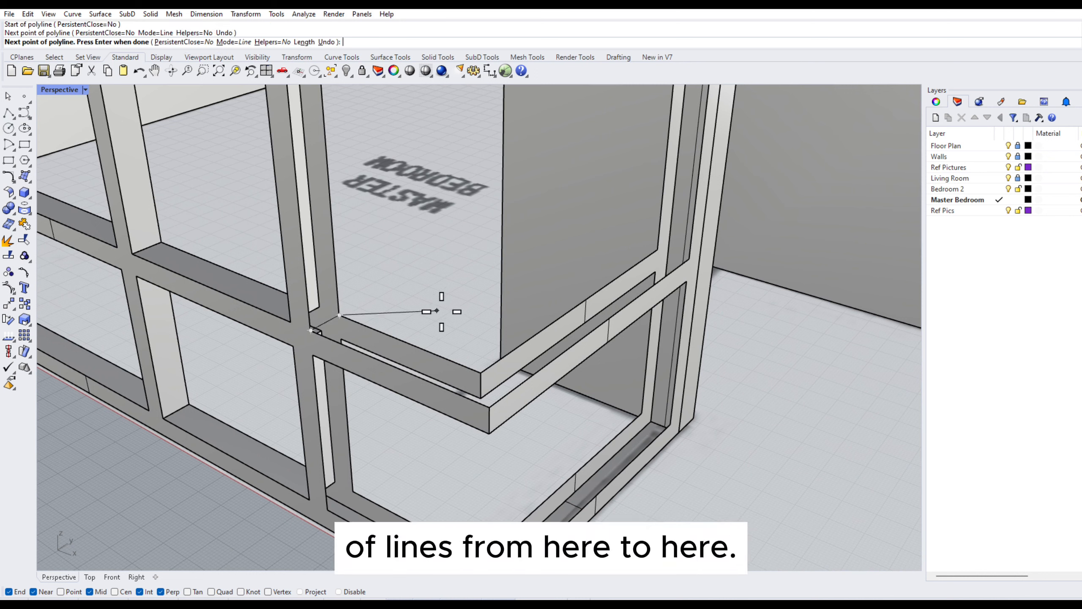
key(Return)
- Draw two more lines joining the middle rail's inner and outer upper edges, one at the corner and one at the side jamb
key(Return)
click(483, 375)
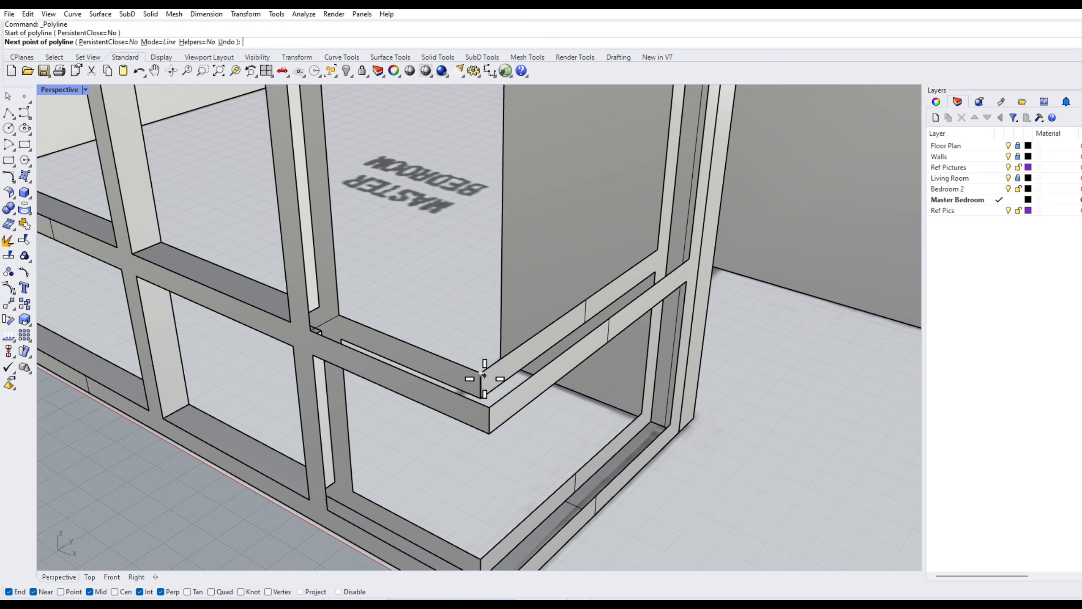
click(490, 407)
key(Return)
key(Return)
click(657, 249)
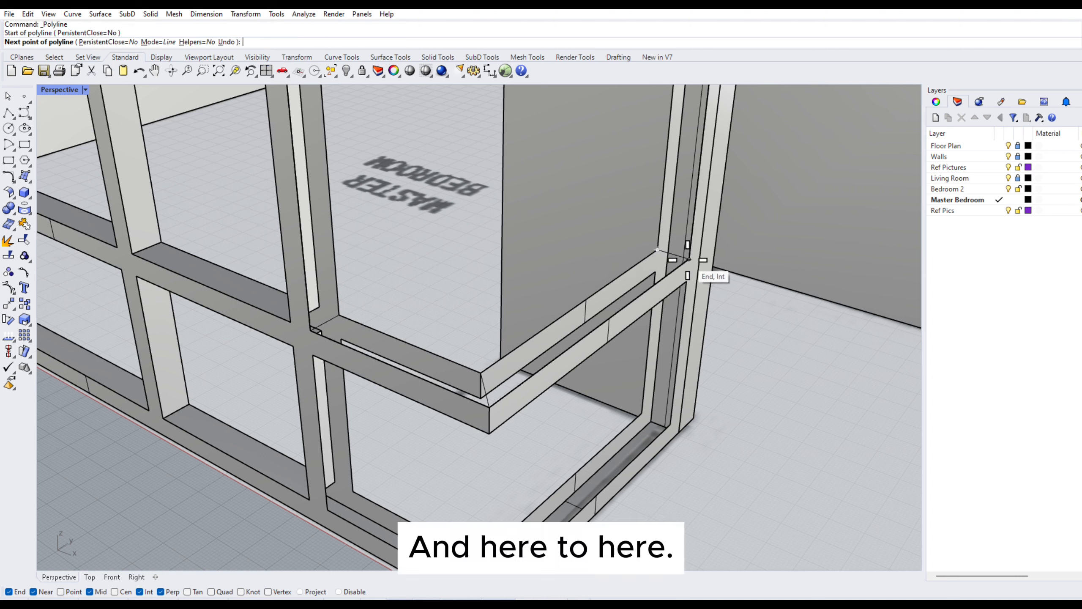
click(687, 258)
key(Return)
- Cover the middle rail's top gap on the side wall with a surface from its four edge curves
click(101, 14)
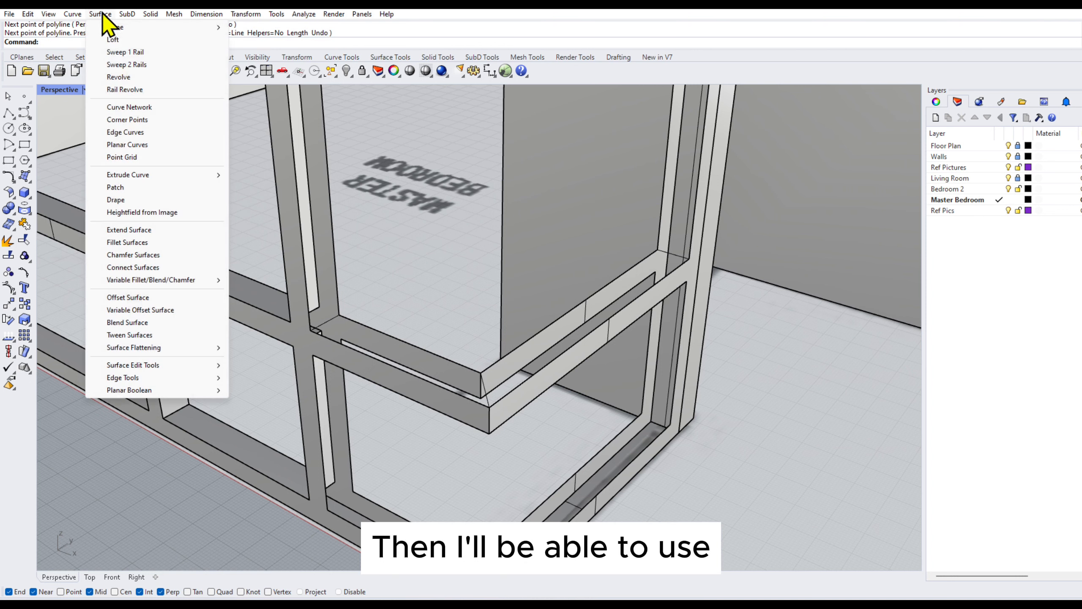
click(175, 134)
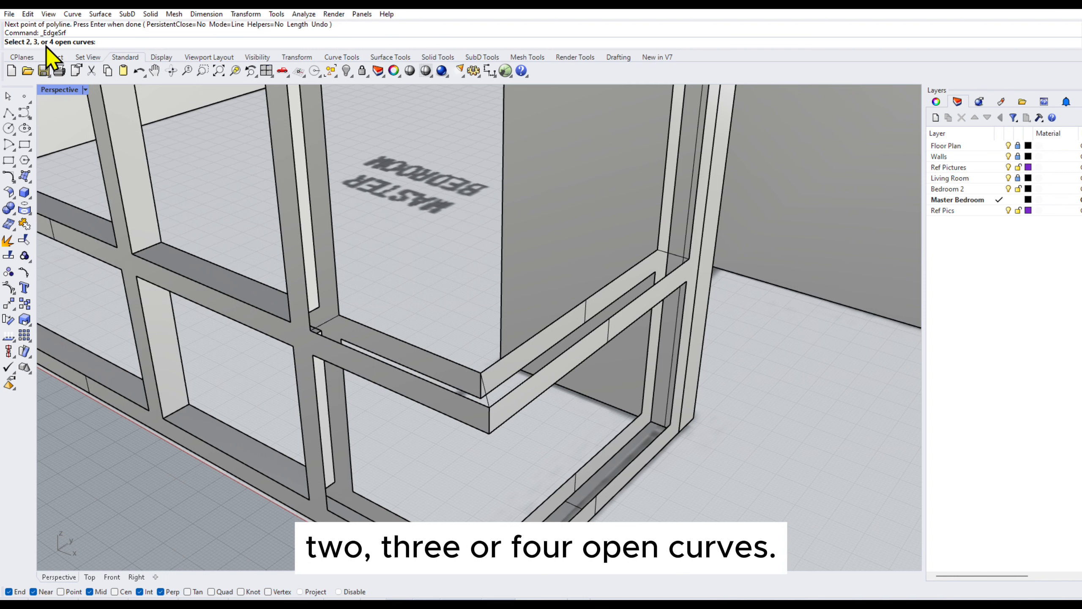
click(675, 254)
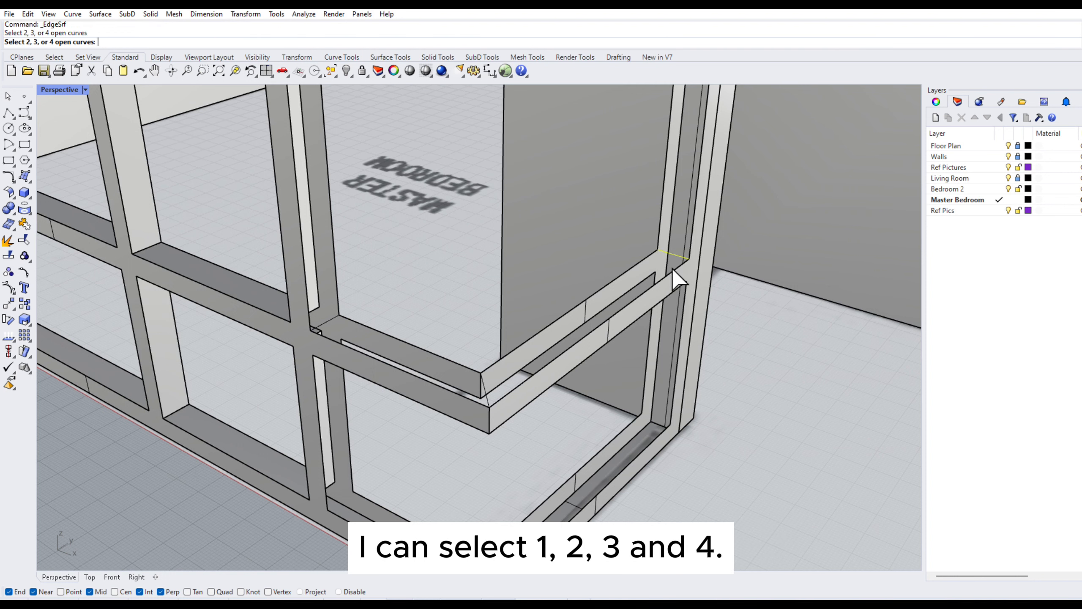
click(672, 269)
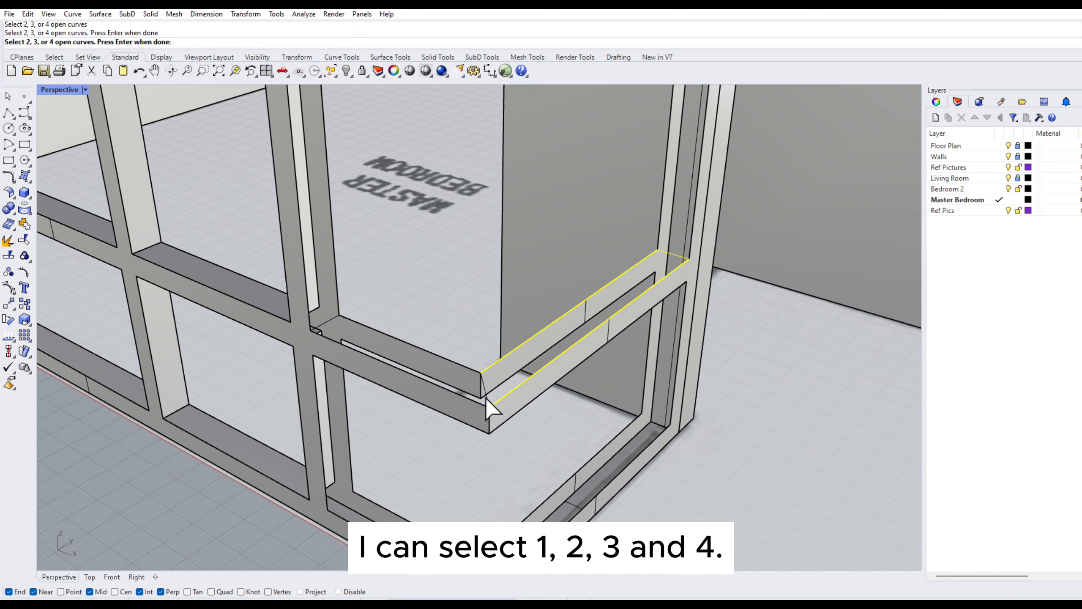
key(Return)
- Cover the middle rail's front gap with another surface from four edge curves and join it to the side one
key(Return)
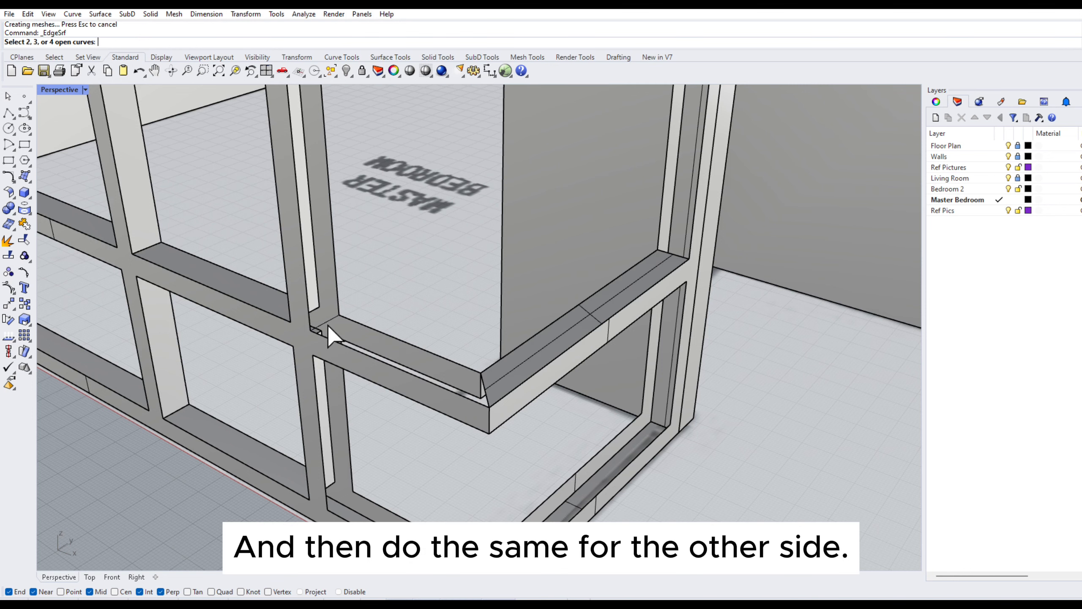
click(359, 323)
click(373, 363)
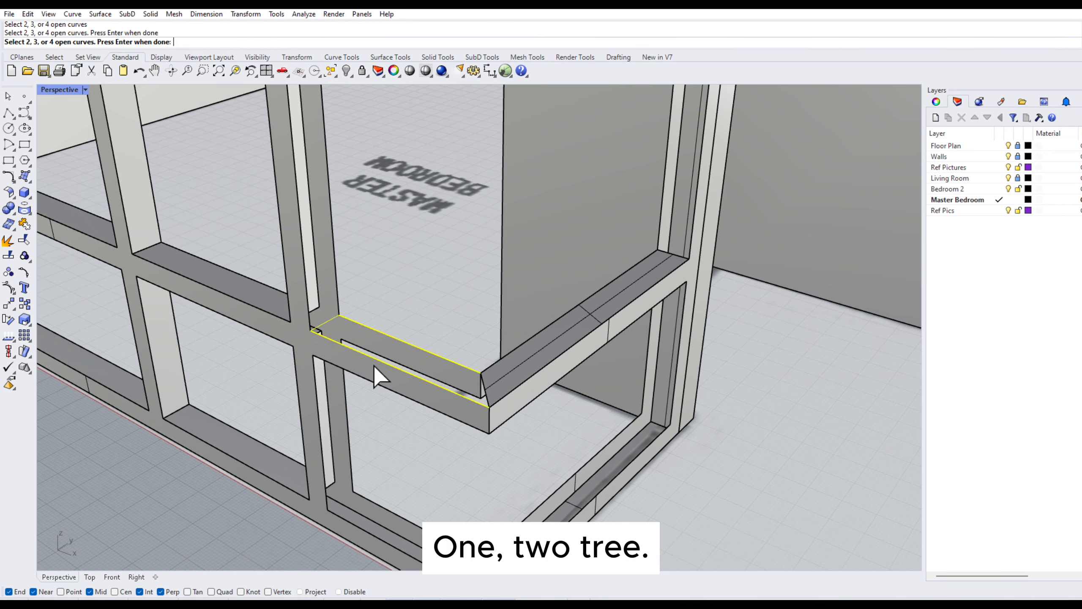
scroll(489, 394, up, 2)
click(483, 401)
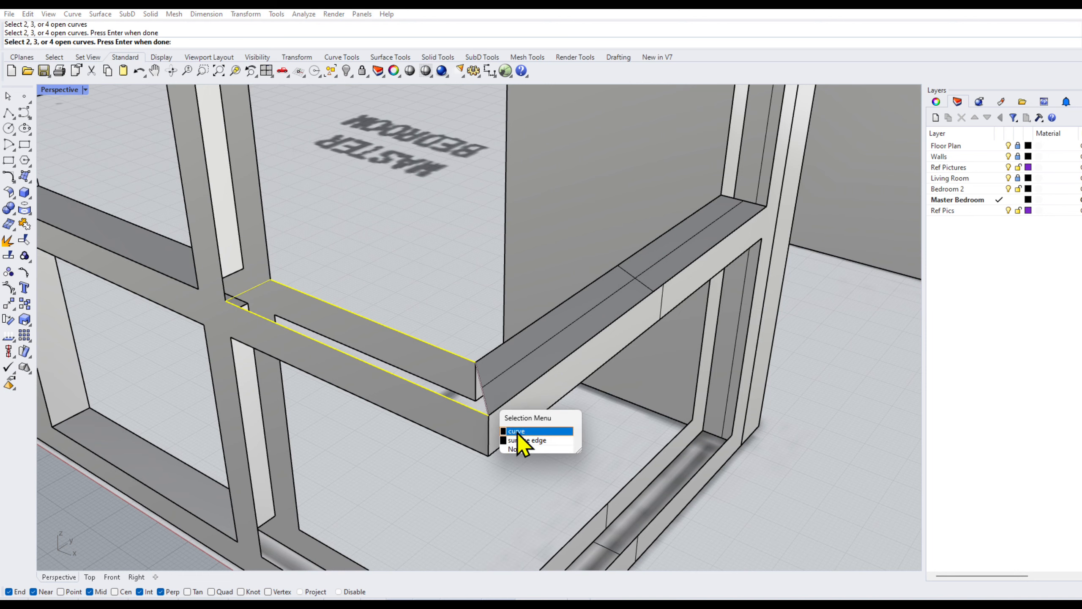
click(518, 434)
scroll(496, 372, down, 2)
click(518, 350)
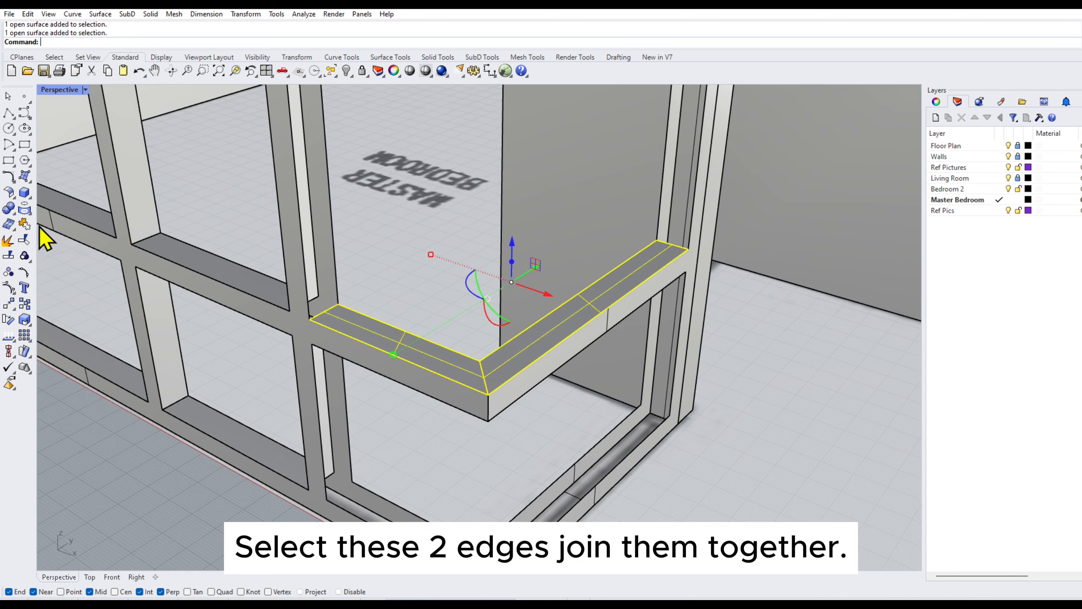
click(26, 224)
- Copy the joined L-shaped surface and move the copy down to the middle rail's lower edge
shift+right_drag(532, 412, 529, 341)
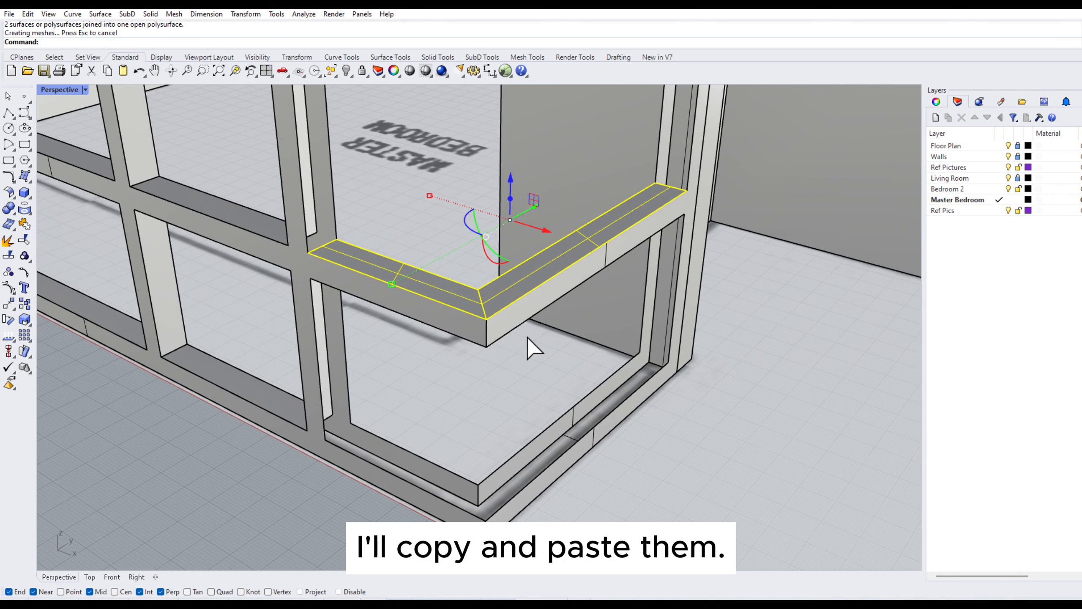
shift+right_drag(373, 315, 385, 351)
text(M)
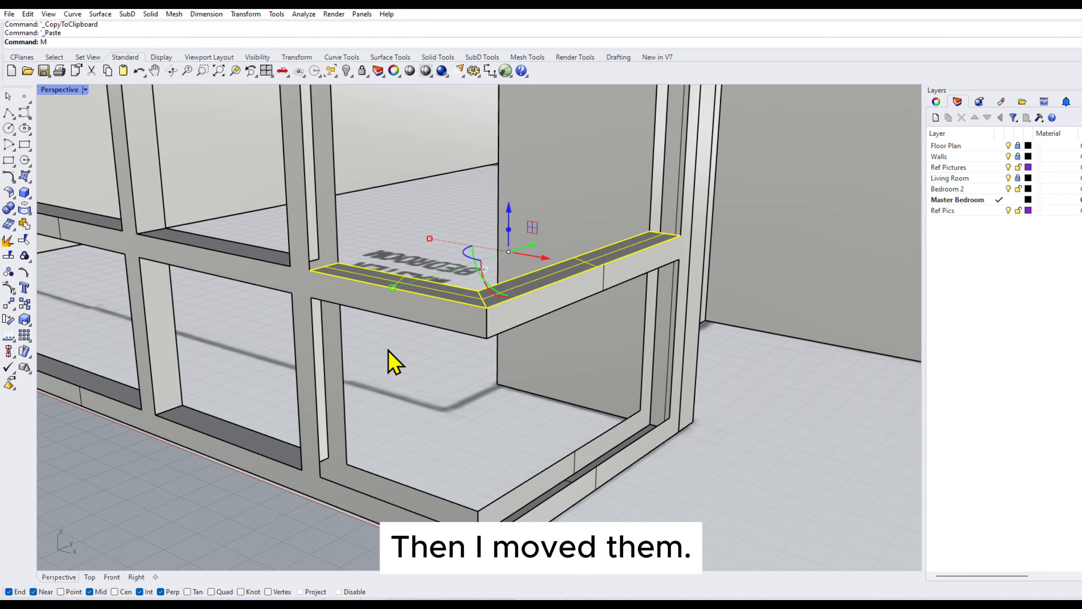
text(ove)
key(Return)
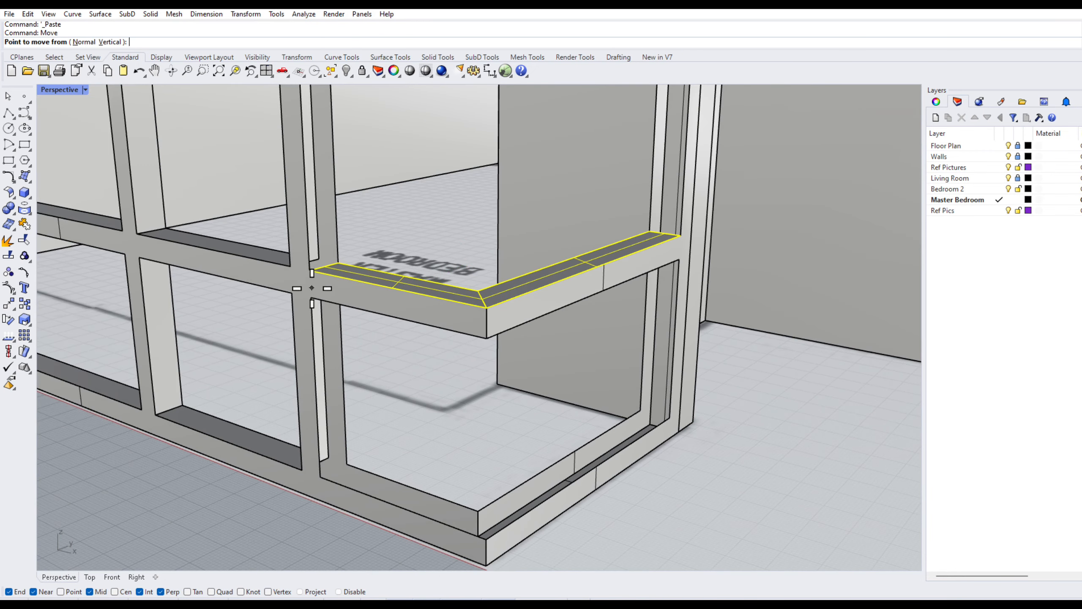
click(311, 270)
click(311, 297)
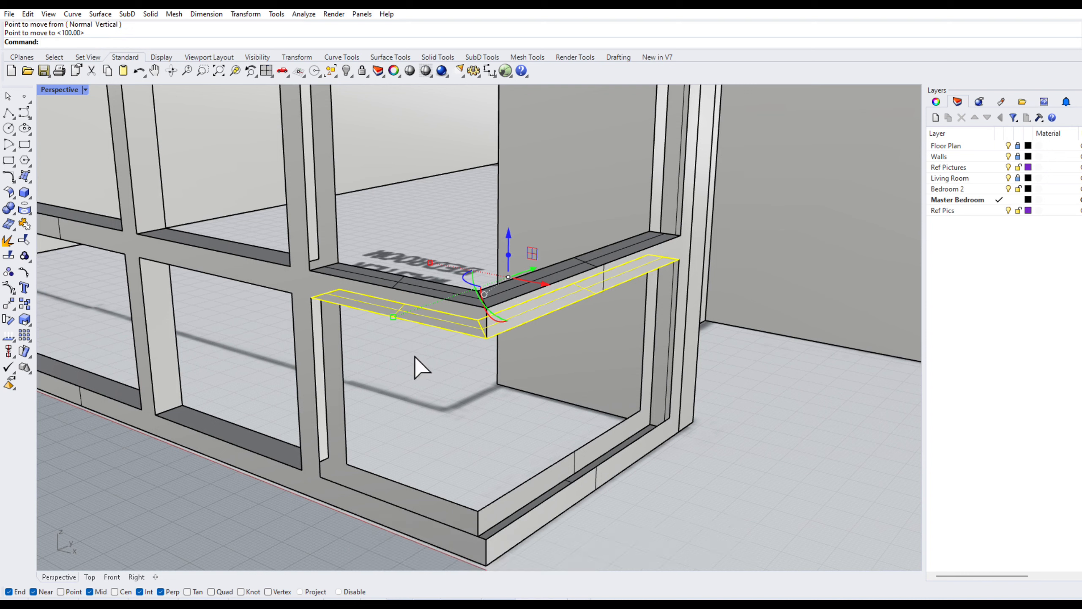
- Copy the L-shaped surface again and move the copy down onto the bottom rail of the corner window
key(ctrl+c)
key(ctrl+v)
text(Mo)
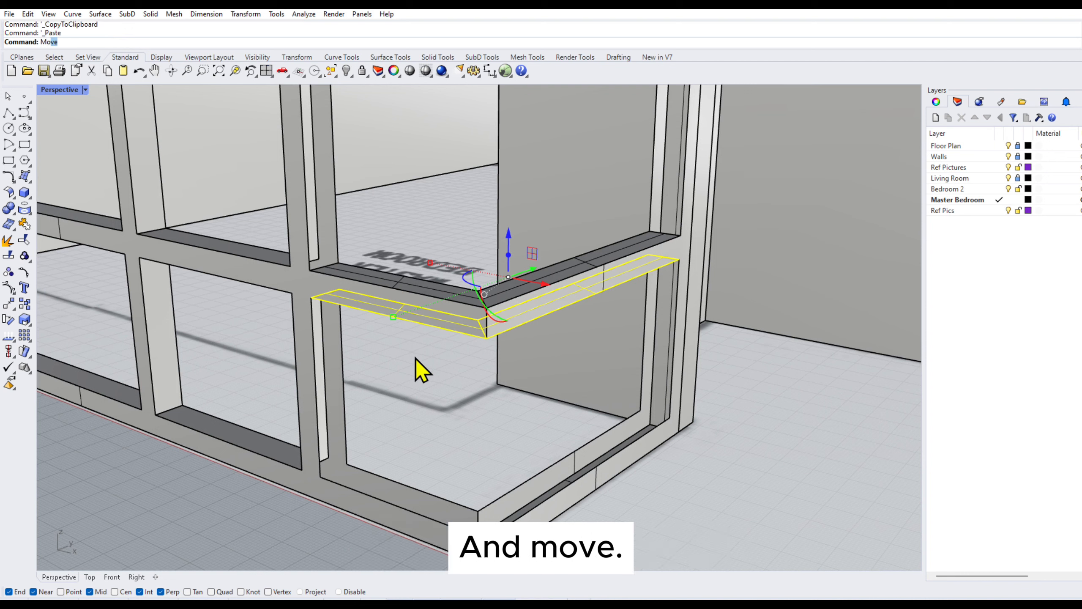
key(Return)
click(311, 297)
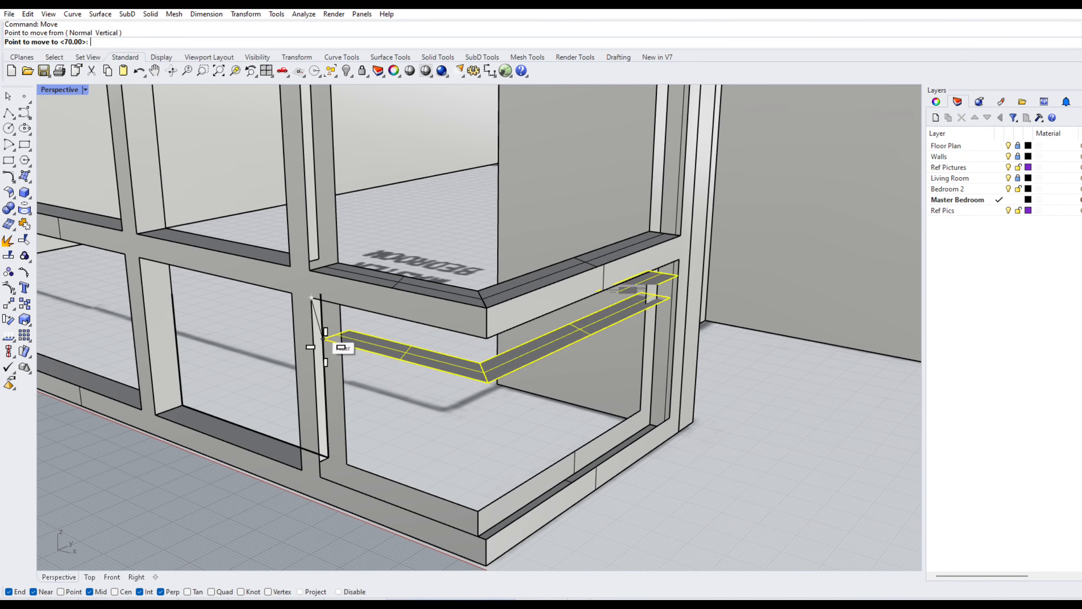
click(322, 478)
- Copy the L-shaped surface on top of the middle rail and move the copy up to the head of the upper corner opening
click(375, 280)
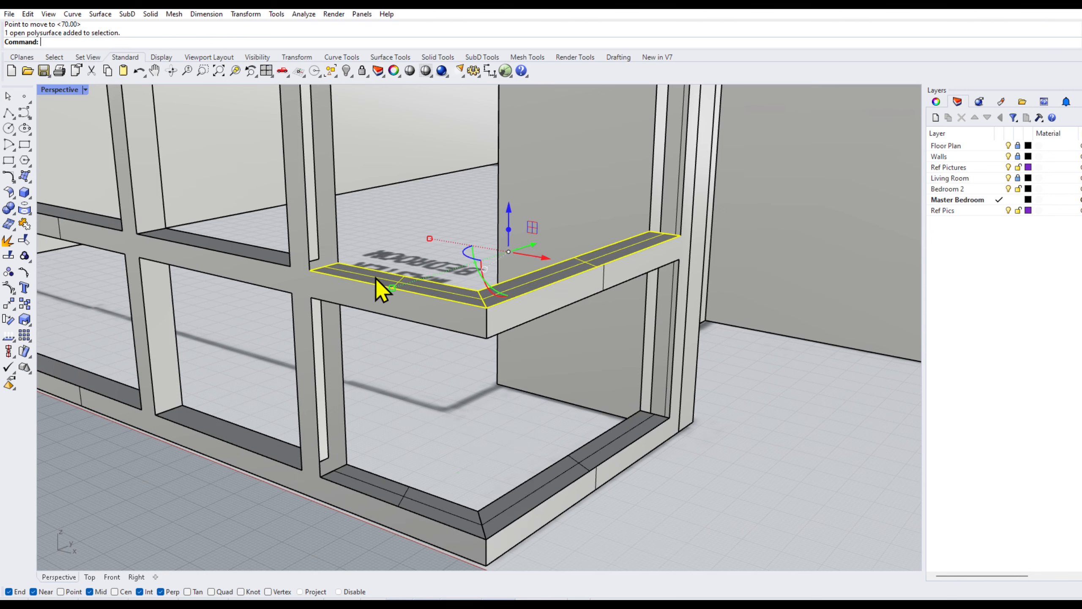
scroll(419, 347, down, 6)
shift+right_drag(434, 244, 436, 341)
scroll(436, 341, down, 5)
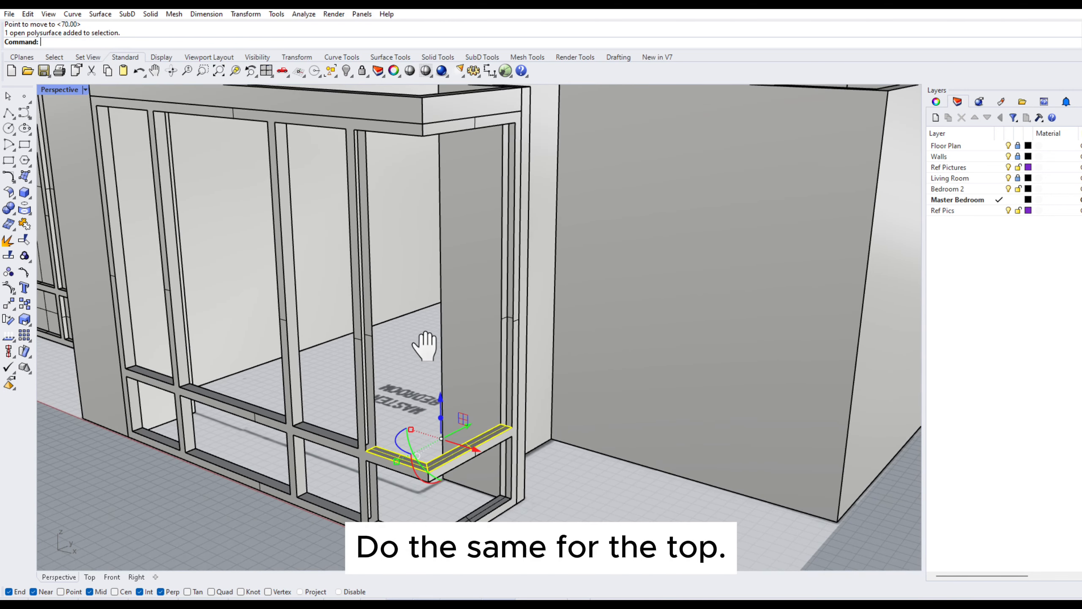
key(ctrl+c)
key(ctrl+v)
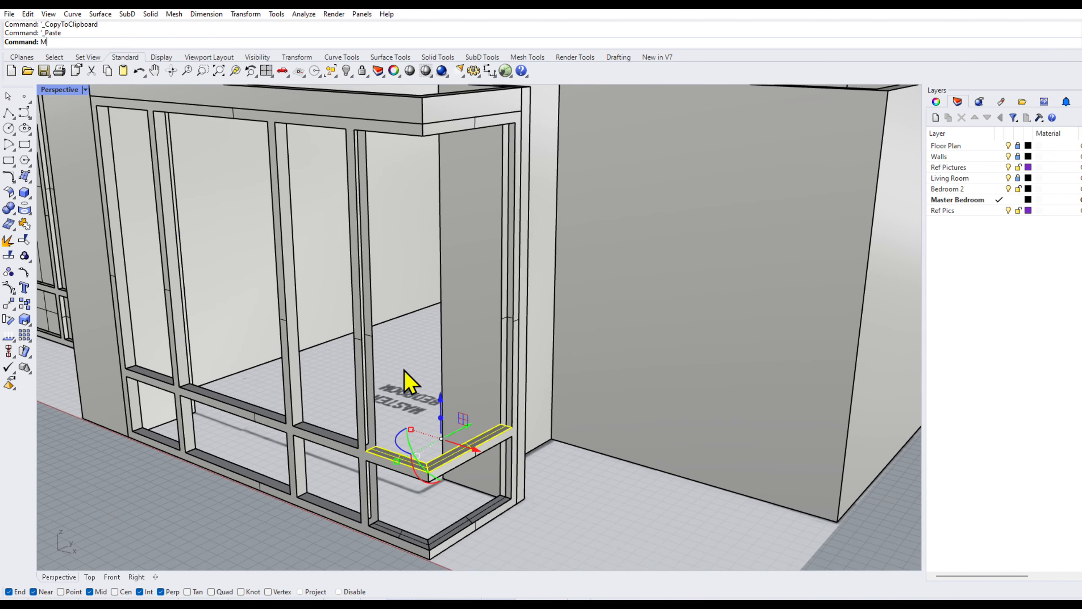
key(Return)
click(367, 446)
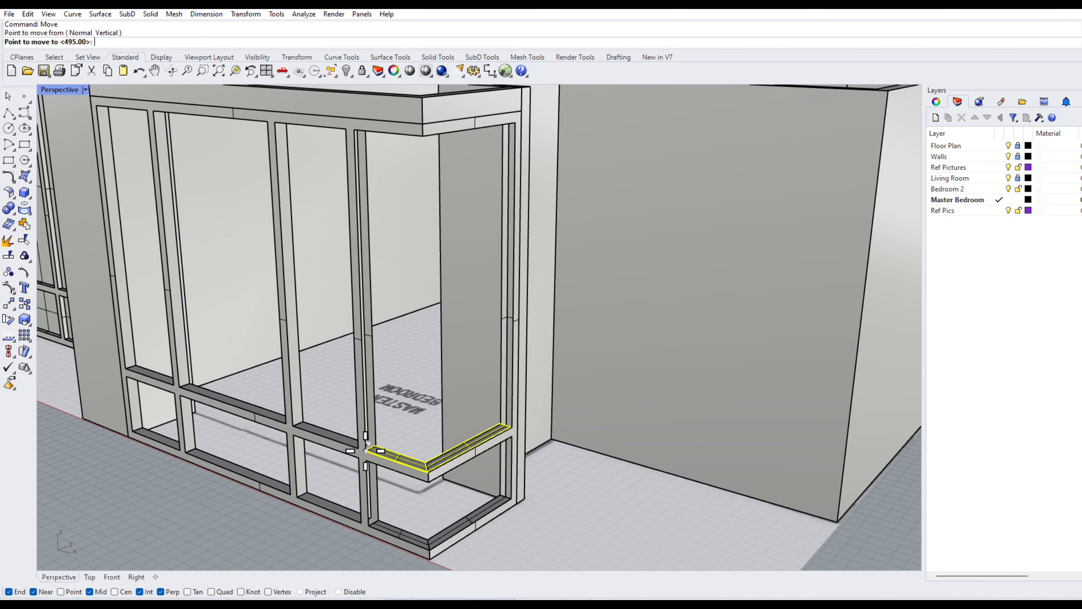
click(363, 134)
right_drag(476, 283, 532, 195)
click(582, 146)
- Cover the gap on the wall-side jamb of the upper corner opening with a surface from four edge curves
scroll(526, 118, up, 3)
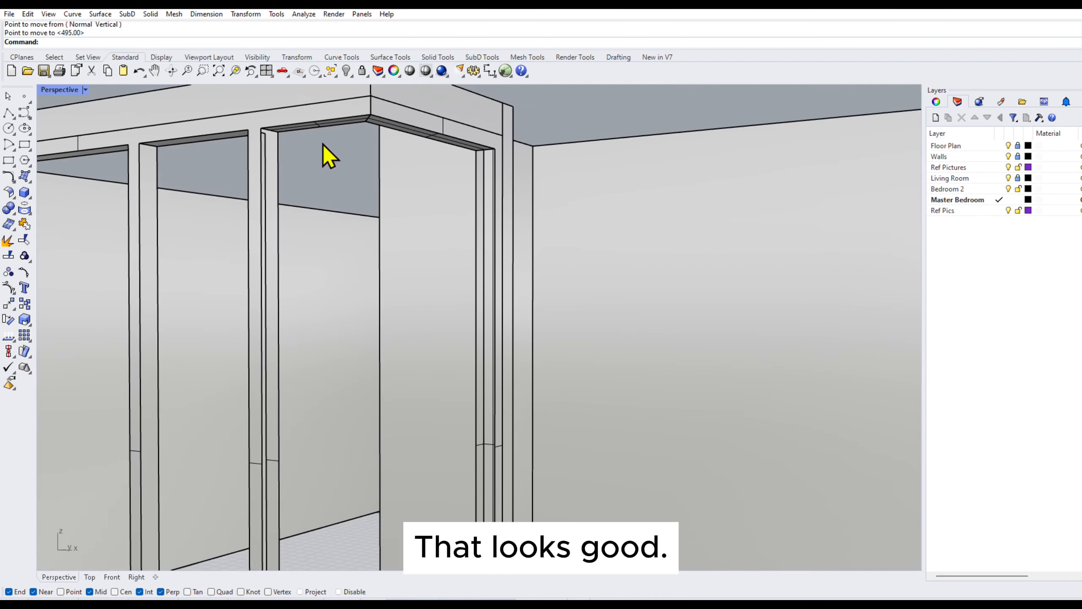
click(101, 14)
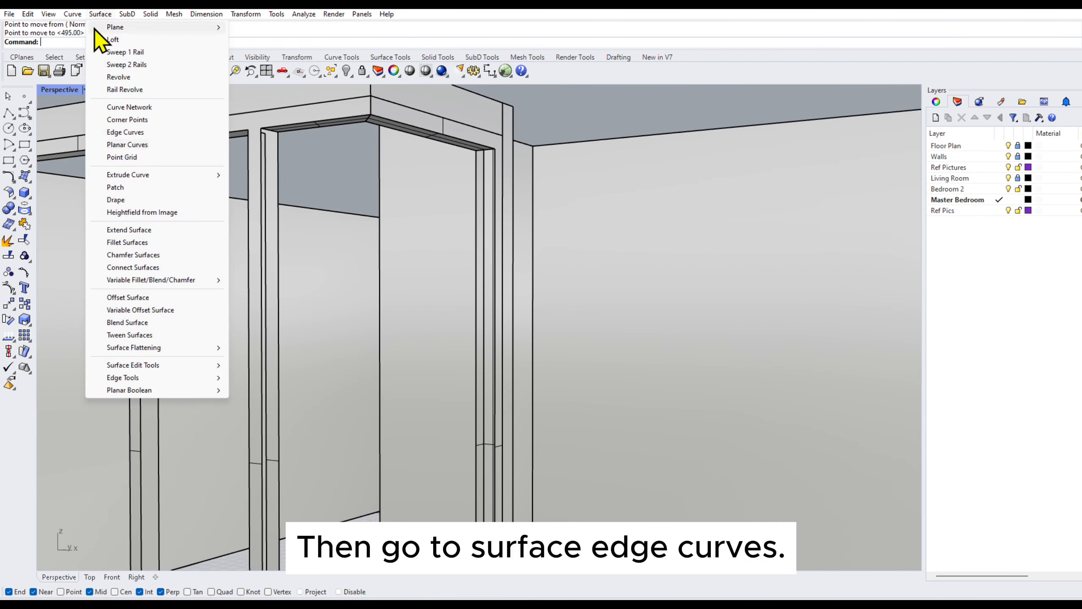
click(151, 134)
scroll(488, 160, up, 4)
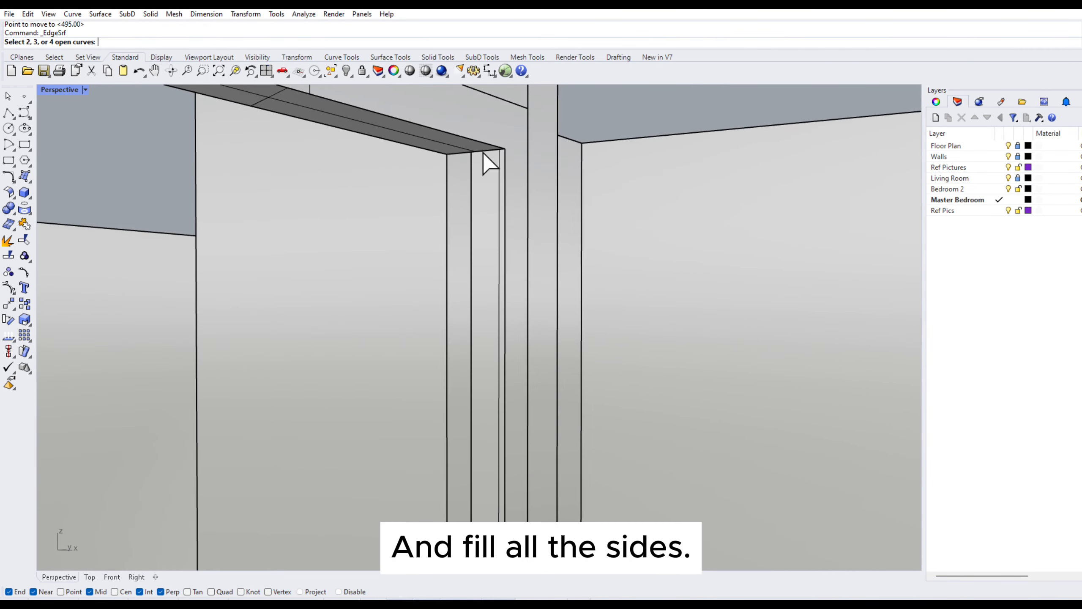
click(504, 172)
click(447, 188)
scroll(502, 136, down, 4)
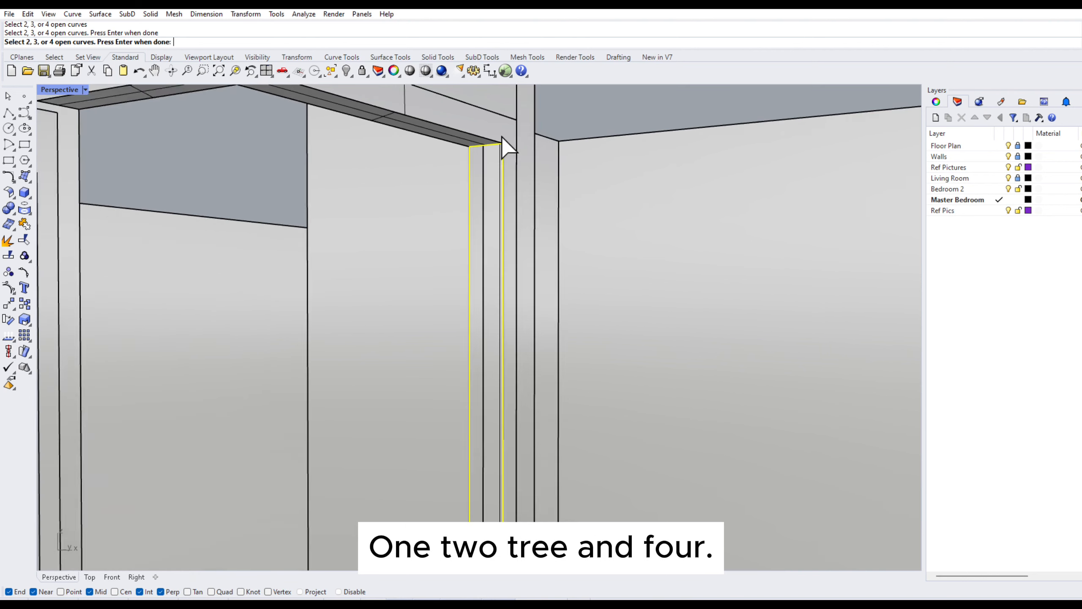
scroll(502, 139, up, 5)
click(479, 533)
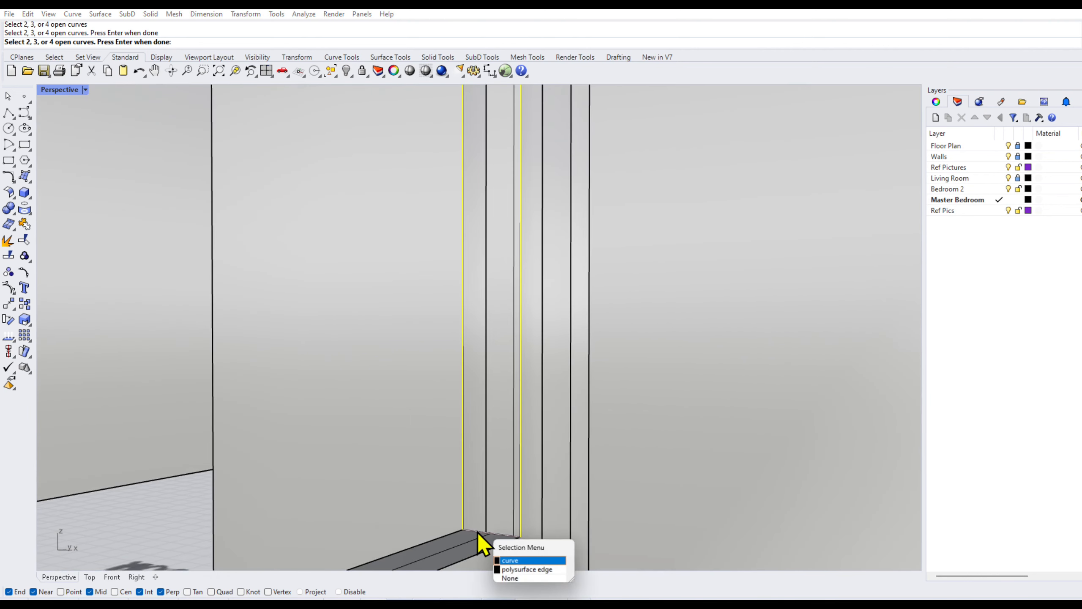
click(524, 559)
scroll(464, 378, down, 5)
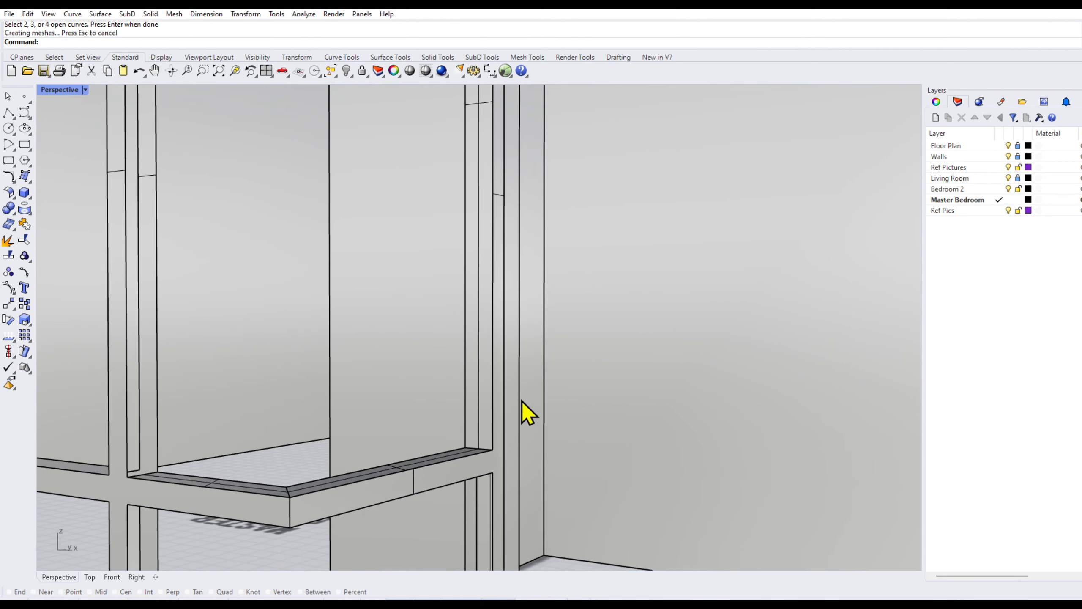
- Cover the gap on the wall-side jamb of the lower corner opening with a surface from edge curves
shift+right_drag(507, 446, 571, 204)
right_drag(526, 341, 560, 351)
right_click(517, 295)
click(521, 275)
click(548, 293)
click(541, 381)
- Cover the gap on the mullion side of the lower corner opening with a surface from edge curves
right_drag(542, 399, 444, 341)
right_click(327, 301)
scroll(244, 262, up, 6)
click(250, 272)
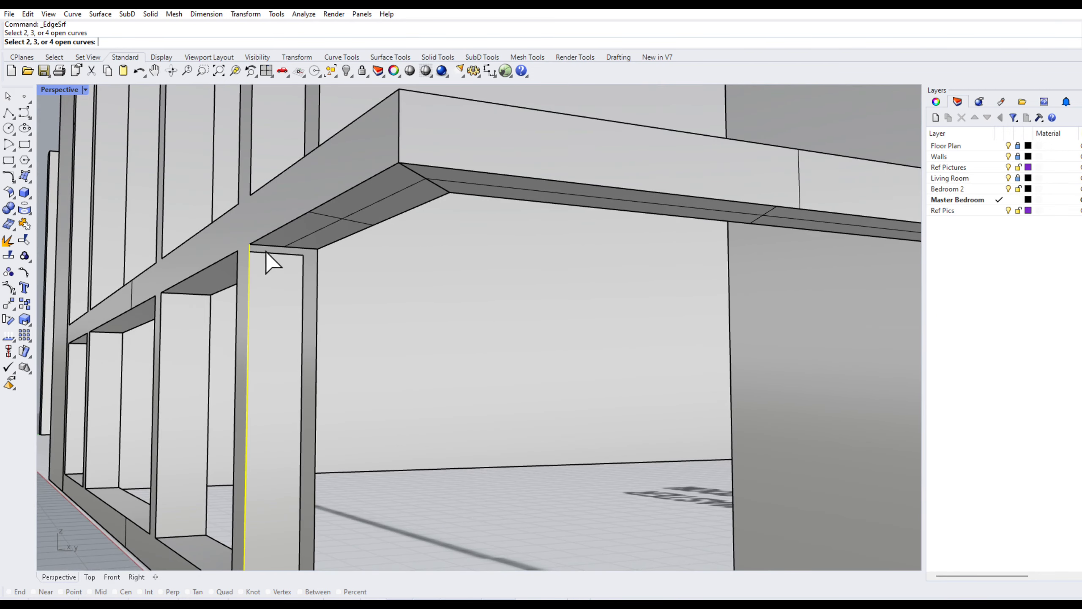
click(317, 272)
right_drag(382, 290, 362, 416)
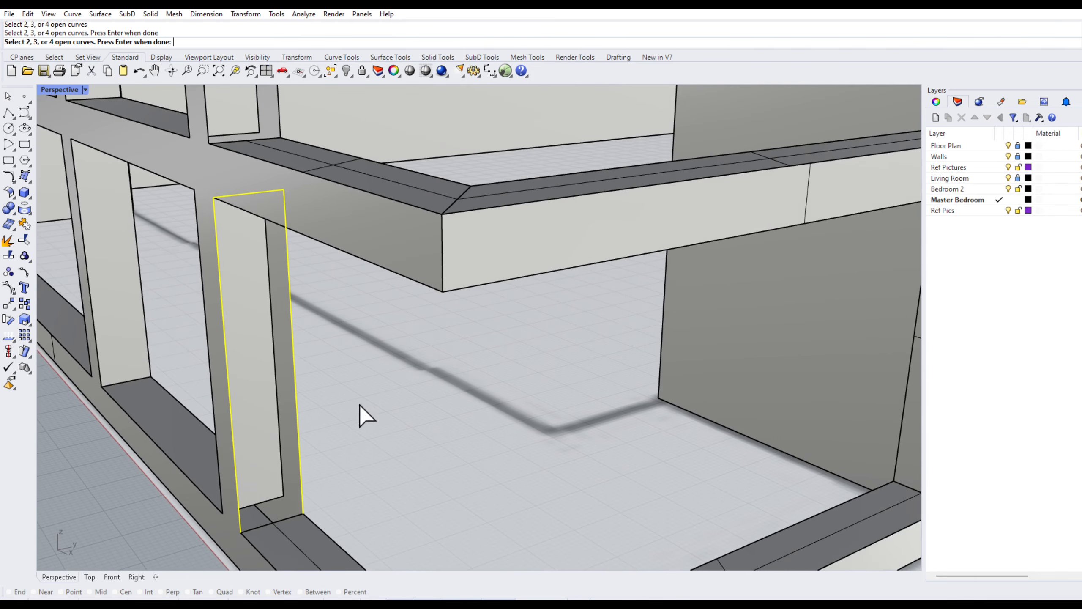
right_click(285, 516)
- Cover the gap on the mullion side of the upper corner opening with a surface from edge curves
right_drag(368, 513, 380, 374)
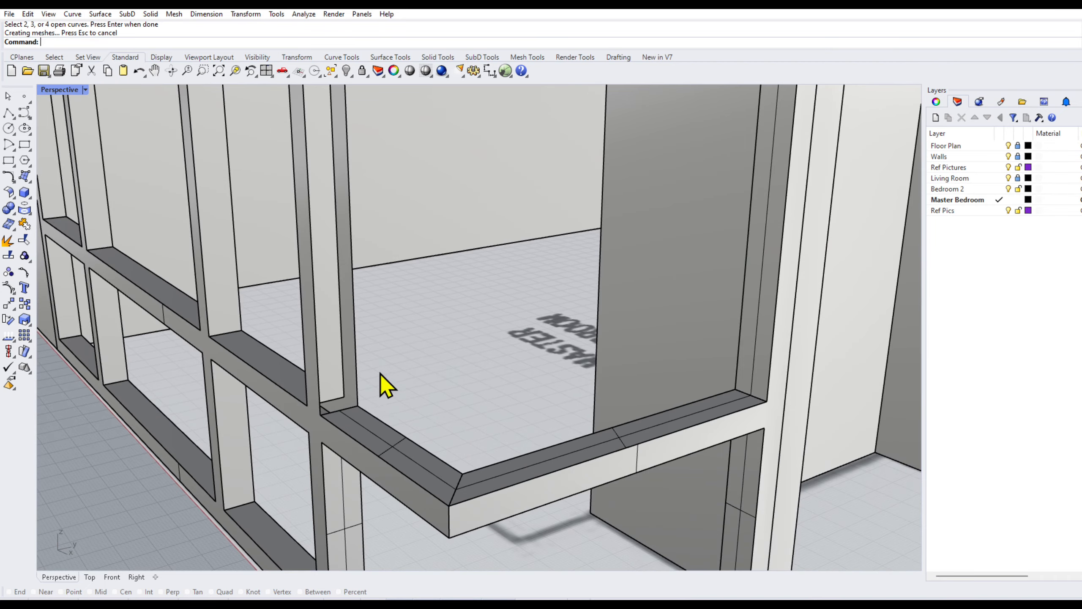
right_click(344, 415)
click(318, 393)
click(356, 375)
click(358, 408)
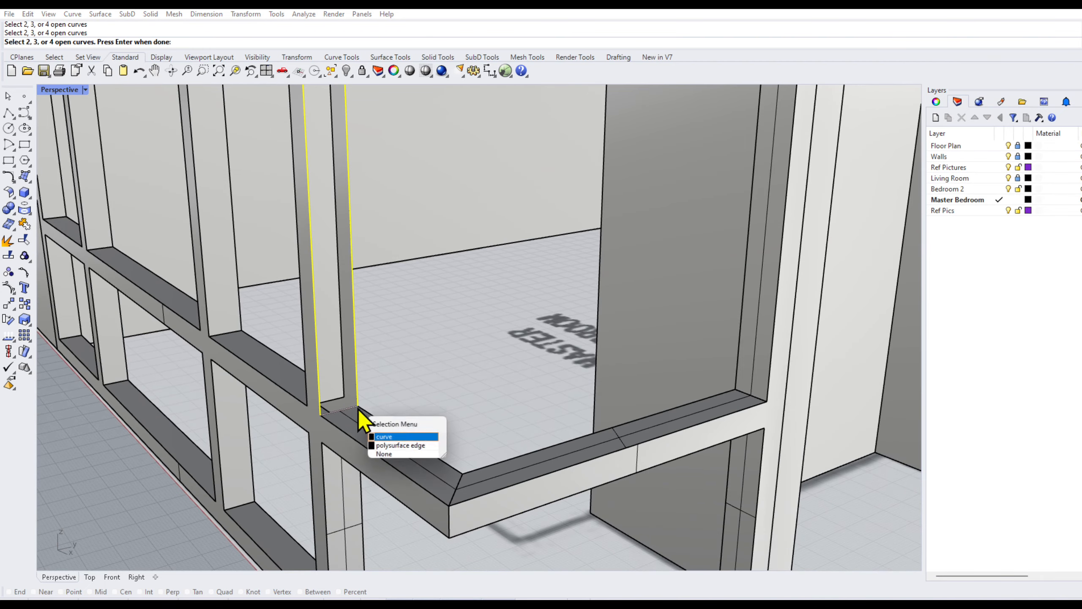
click(406, 449)
scroll(433, 370, down, 5)
shift+right_drag(435, 365, 407, 128)
scroll(404, 93, up, 4)
right_click(455, 269)
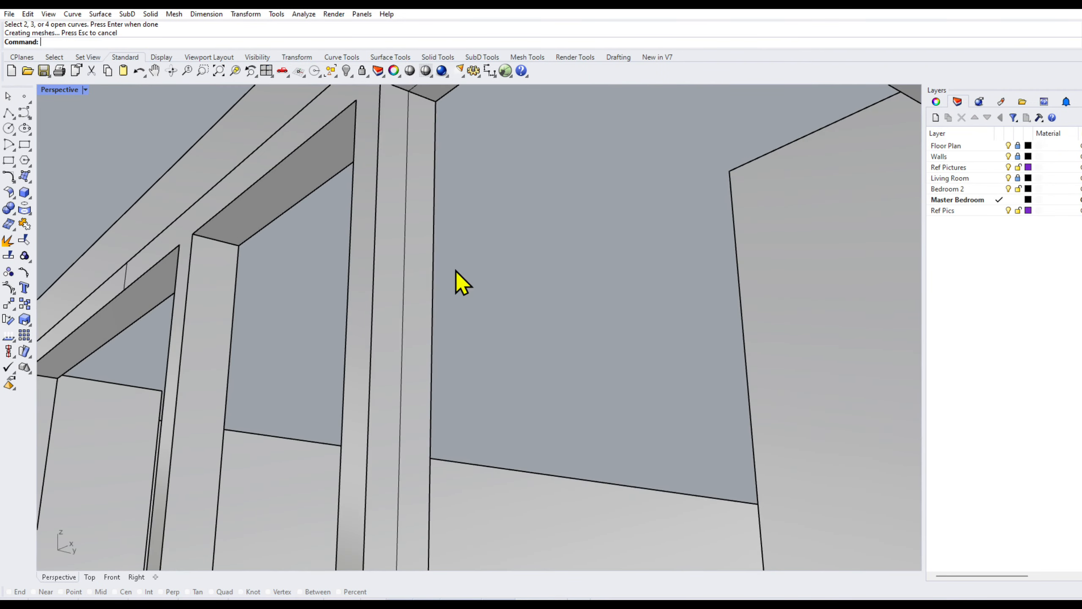
- Select all the parts of the master bedroom's corner window frame and join them
scroll(454, 268, down, 6)
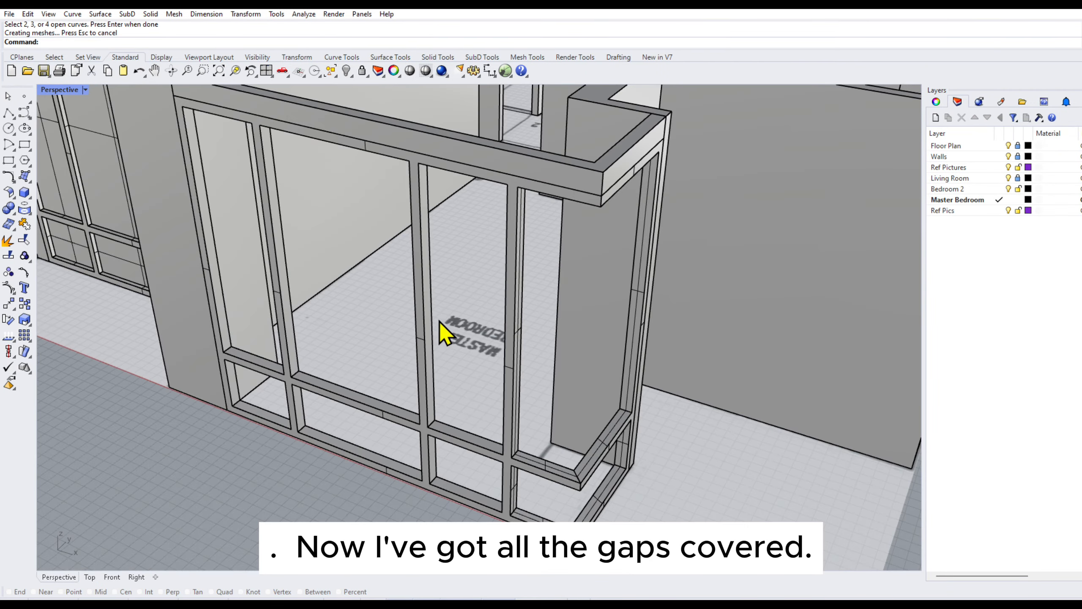
right_drag(311, 439, 358, 375)
scroll(385, 359, down, 3)
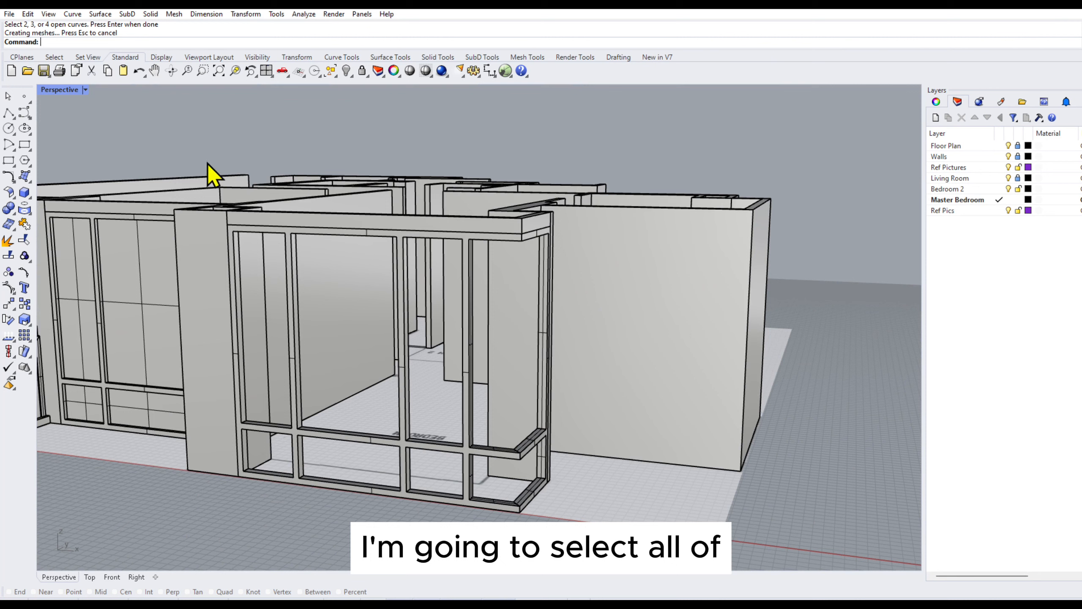
drag(207, 163, 605, 567)
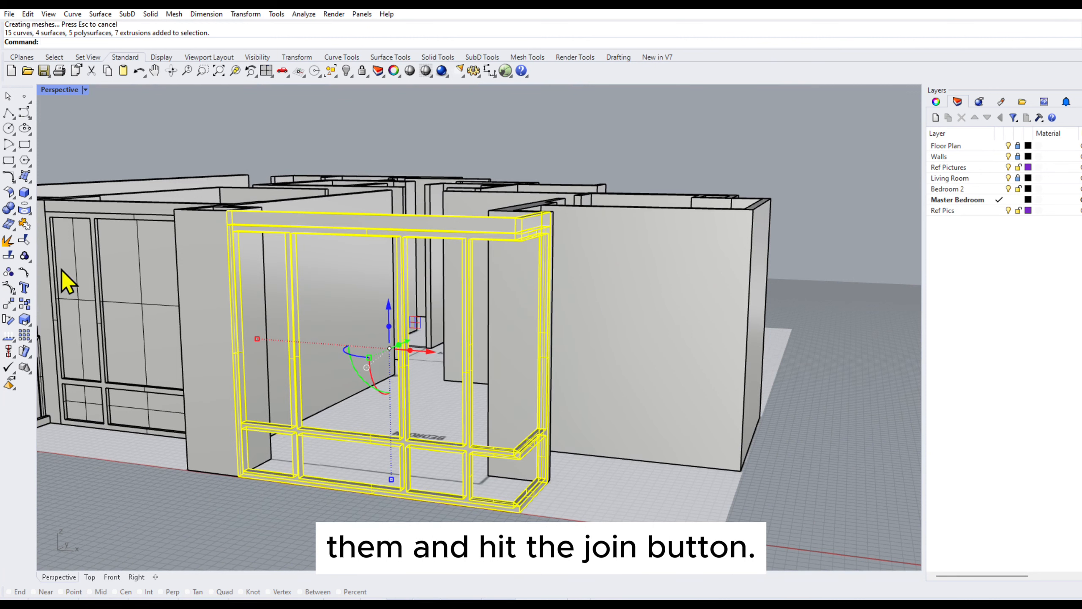
click(24, 223)
- Move the joined window frame sideways out of the wall to check for leftover surfaces, and undo the move
click(315, 443)
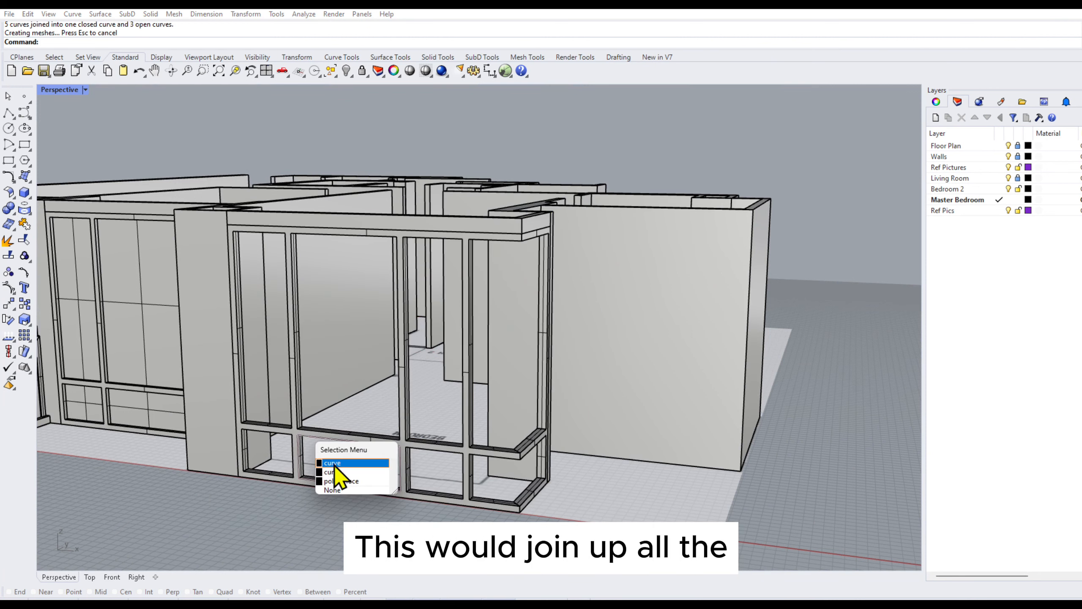
click(341, 481)
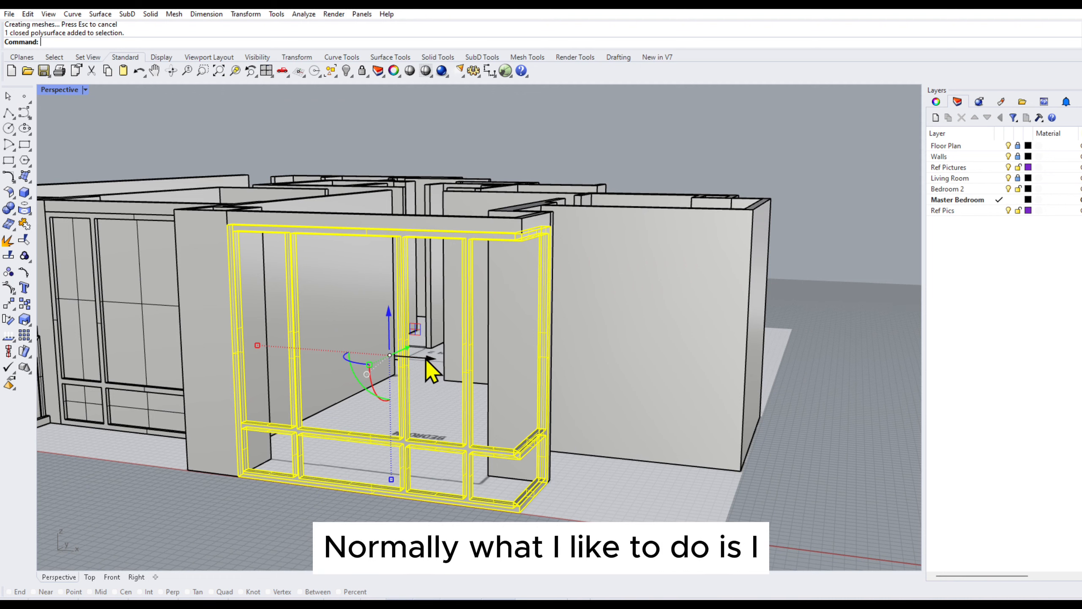
drag(427, 358, 769, 383)
right_drag(537, 435, 450, 319)
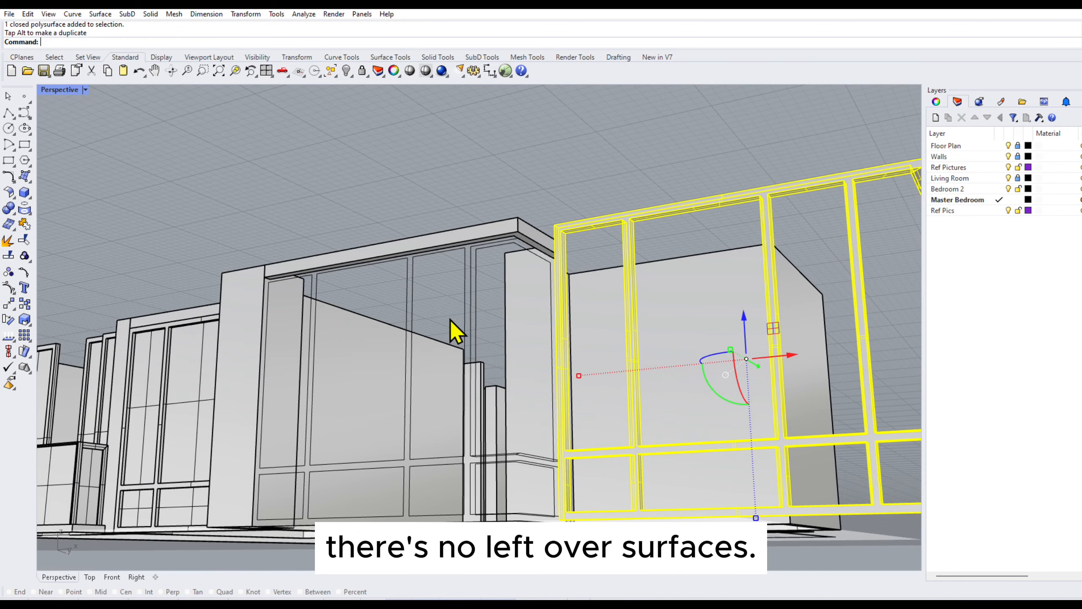
key(ctrl+z)
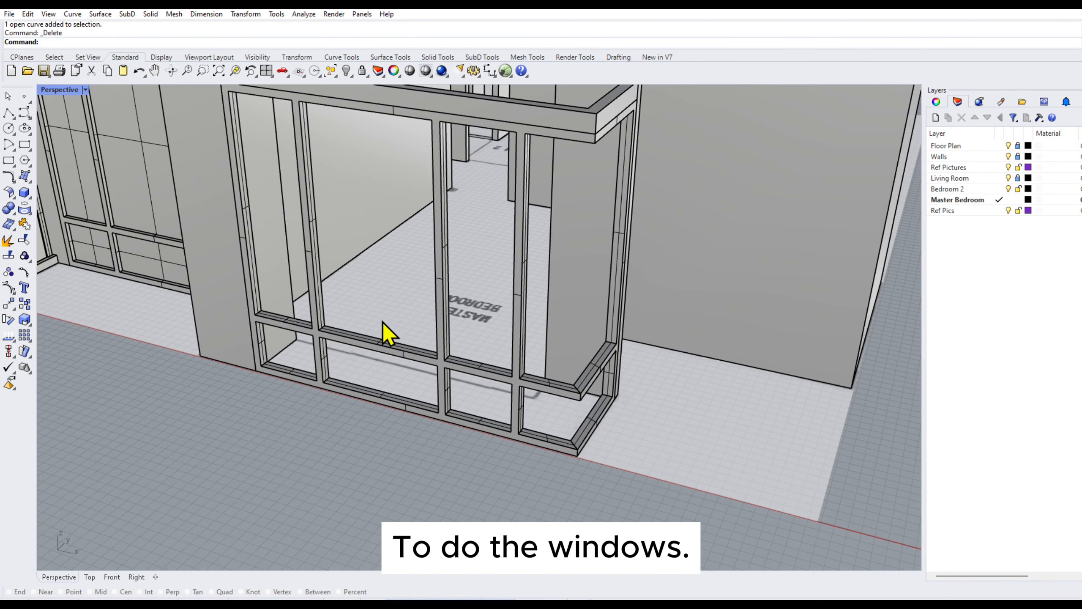
- Draw a polyline along the middle of the front bottom rail, from the far jamb's midpoint to the corner, and select it
right_drag(415, 314, 410, 334)
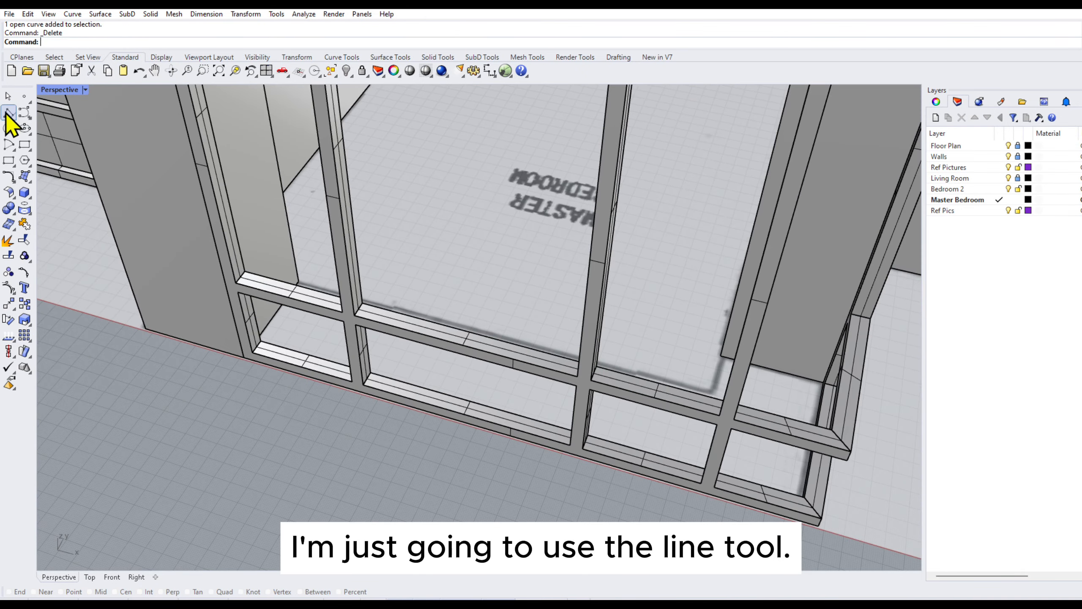
click(8, 113)
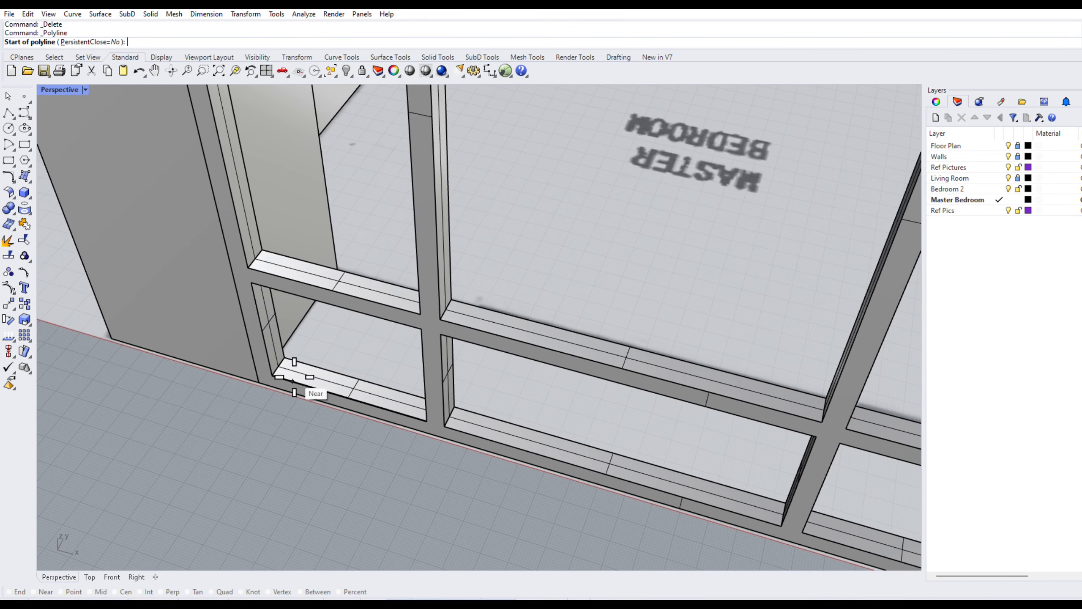
scroll(284, 357, up, 2)
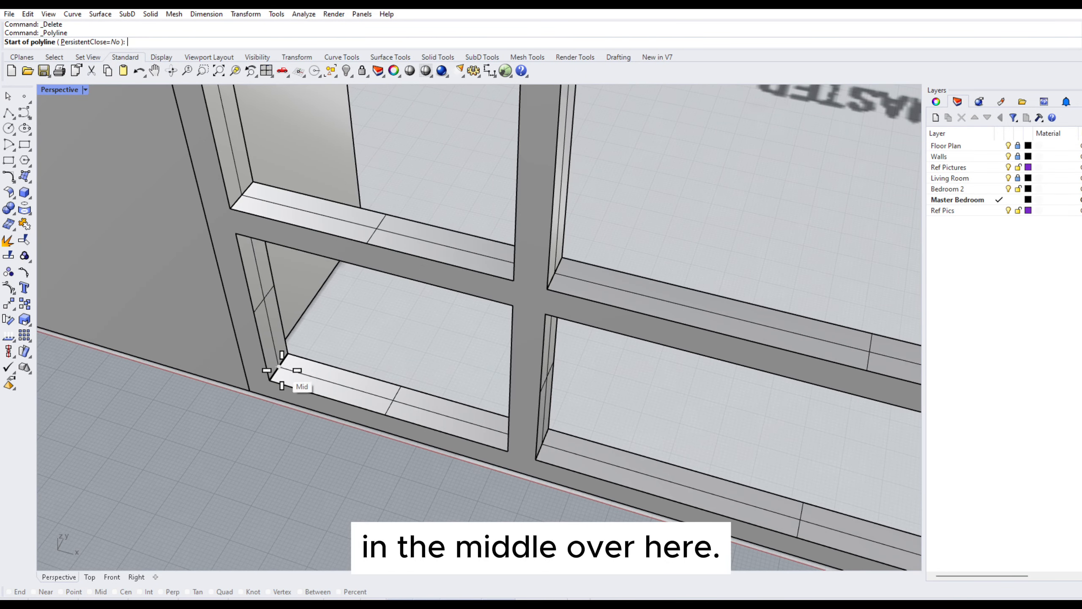
click(282, 370)
scroll(190, 314, down, 5)
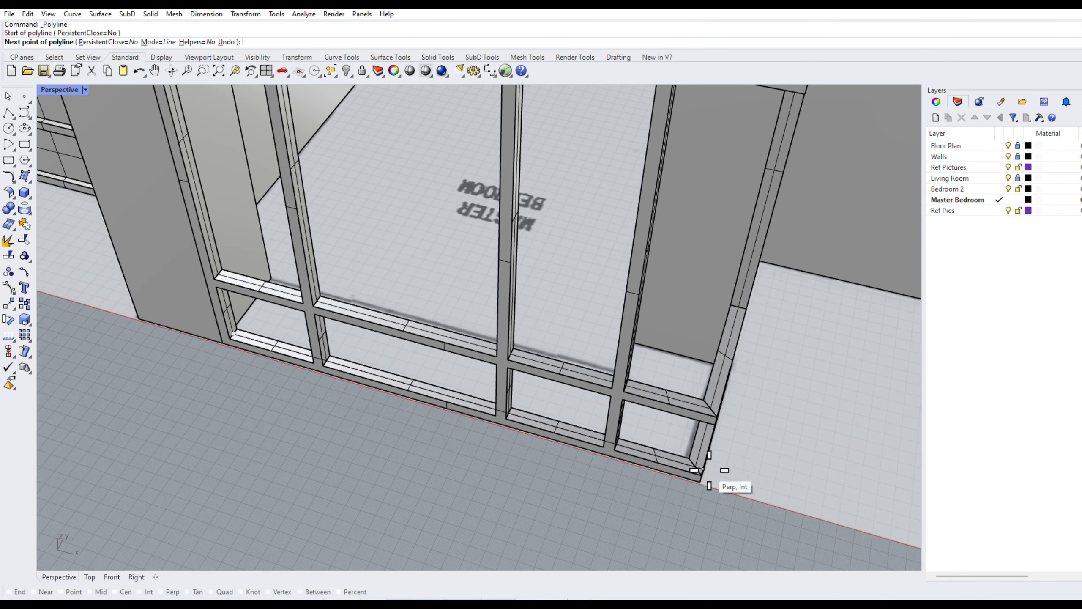
scroll(691, 467, up, 4)
click(694, 467)
key(Return)
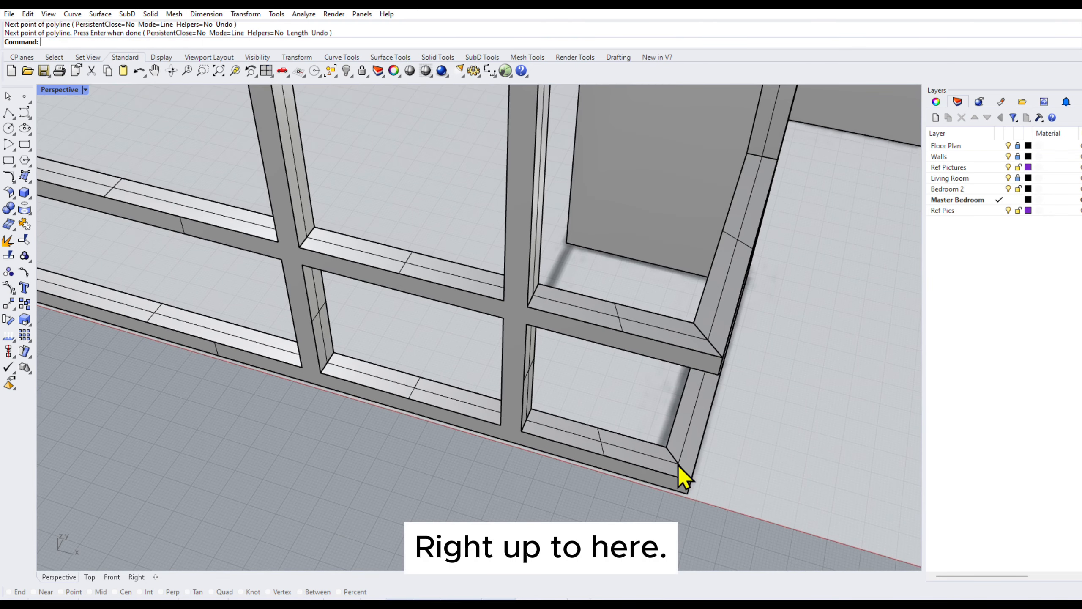
click(673, 464)
click(716, 490)
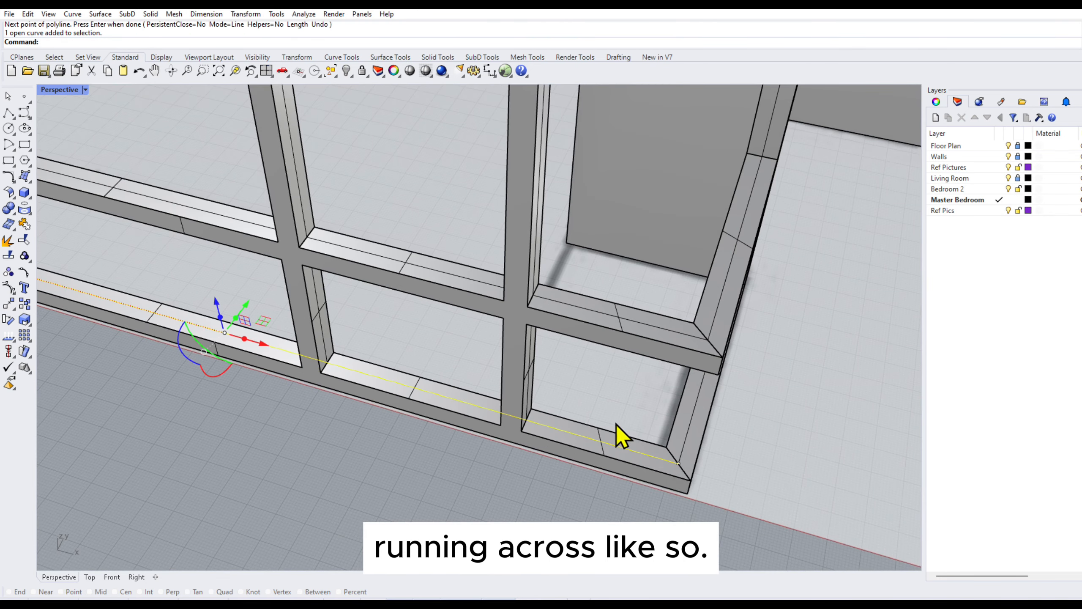
- Draw a second polyline along the middle of the side bottom rail, from the wall-side jamb to the corner
right_drag(619, 436, 684, 452)
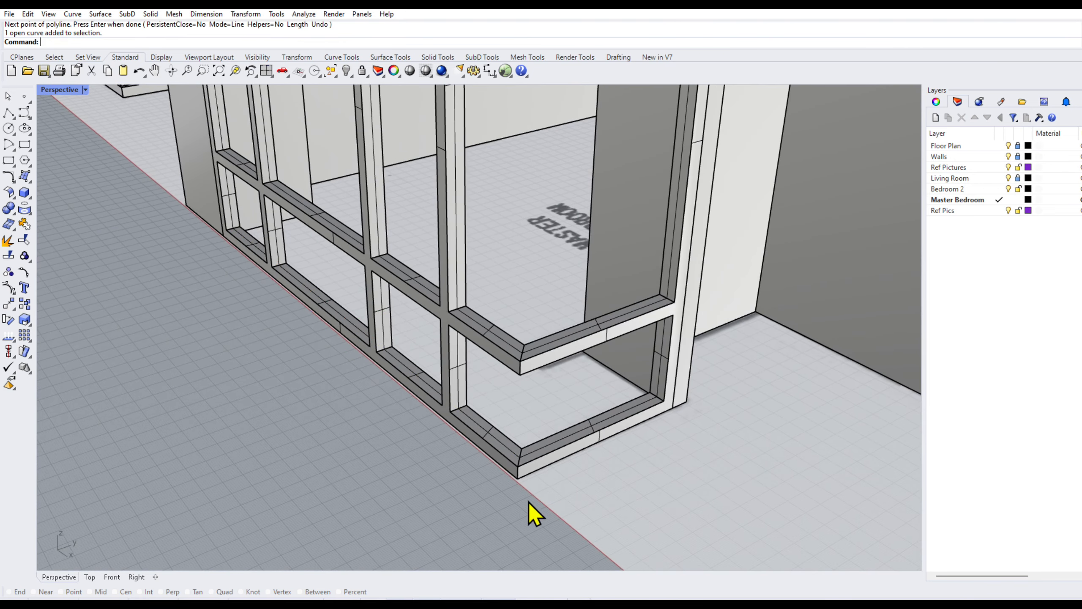
scroll(639, 422, up, 4)
key(Return)
click(679, 383)
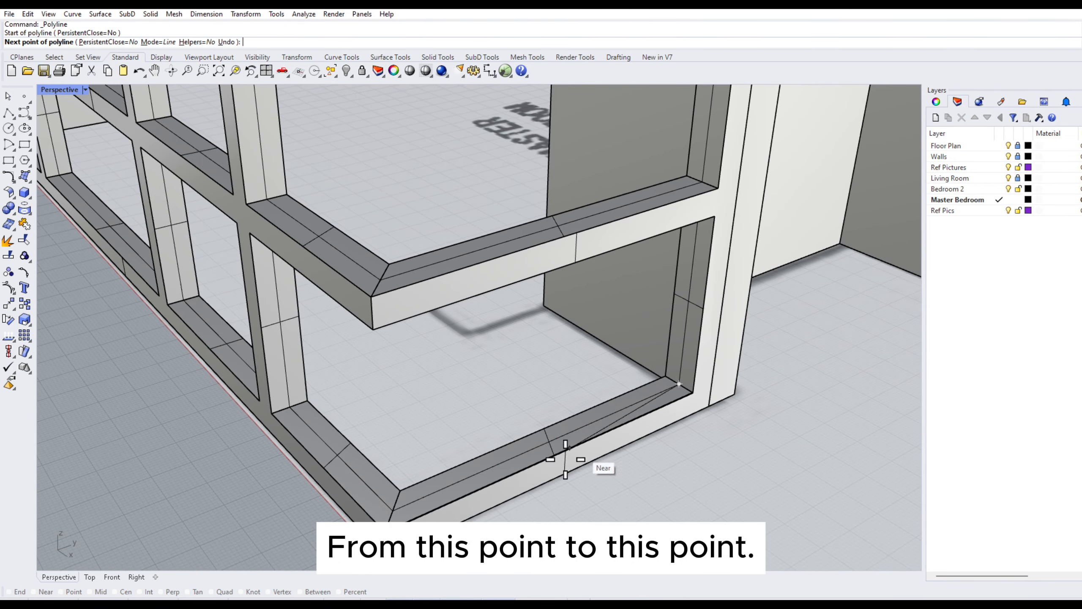
click(393, 509)
key(Return)
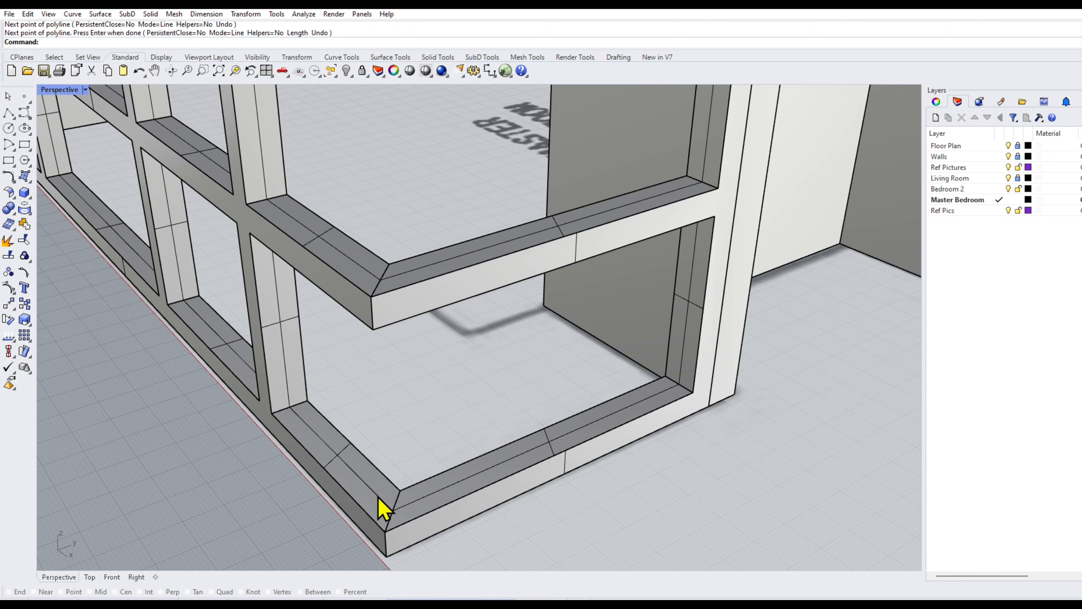
- Select the front and side bottom rail centre lines and join them into one curve
click(381, 502)
click(436, 522)
click(436, 494)
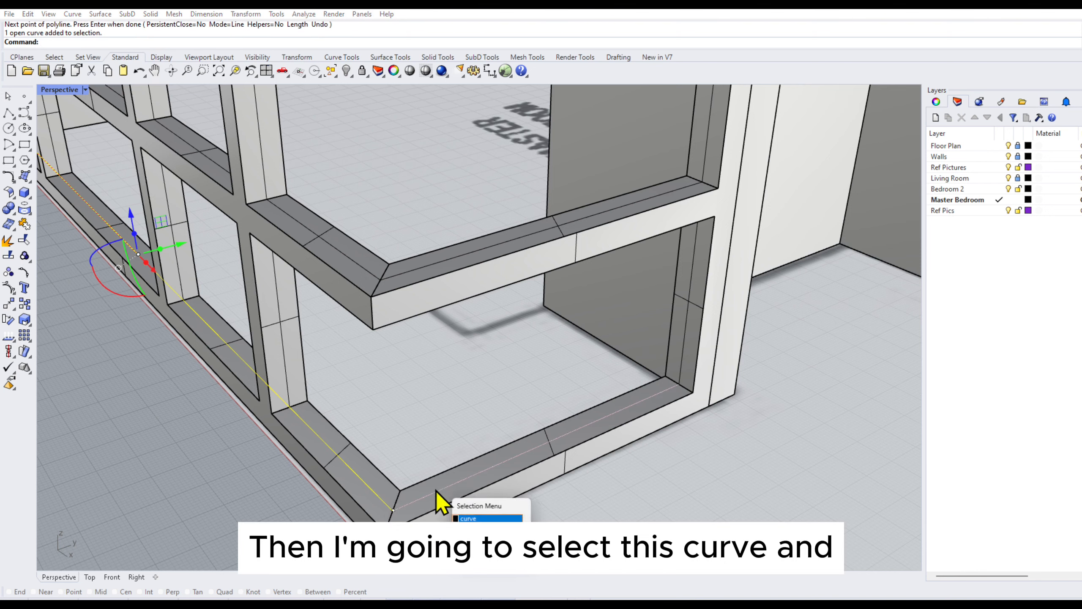
click(478, 519)
click(20, 231)
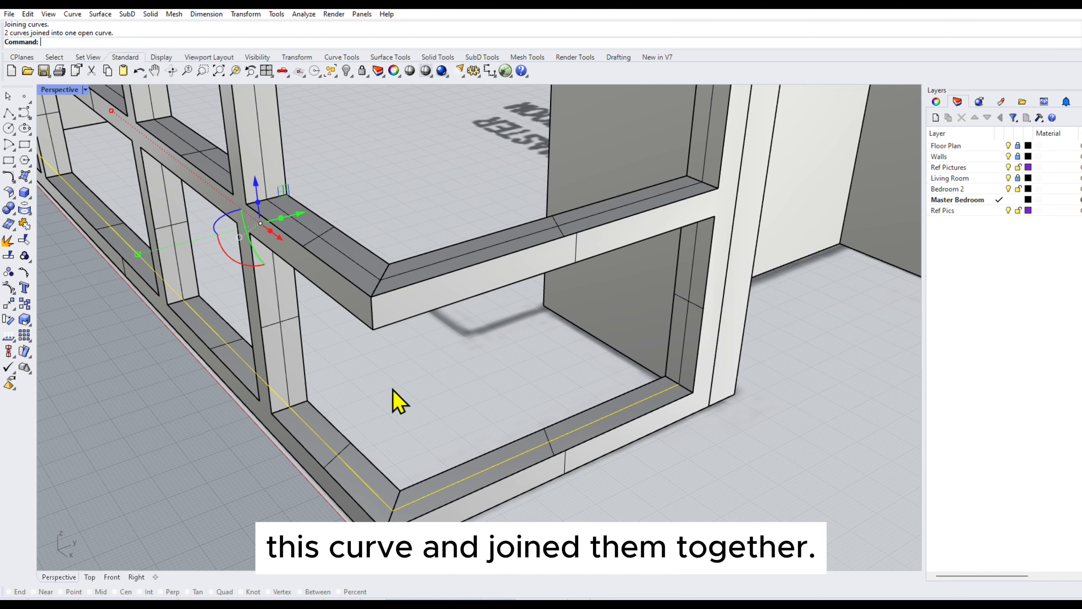
- Extrude the joined centre line straight up to the underside of the frame's head as the window glass surface
scroll(525, 435, down, 7)
right_drag(525, 435, 523, 328)
shift+right_drag(524, 328, 530, 403)
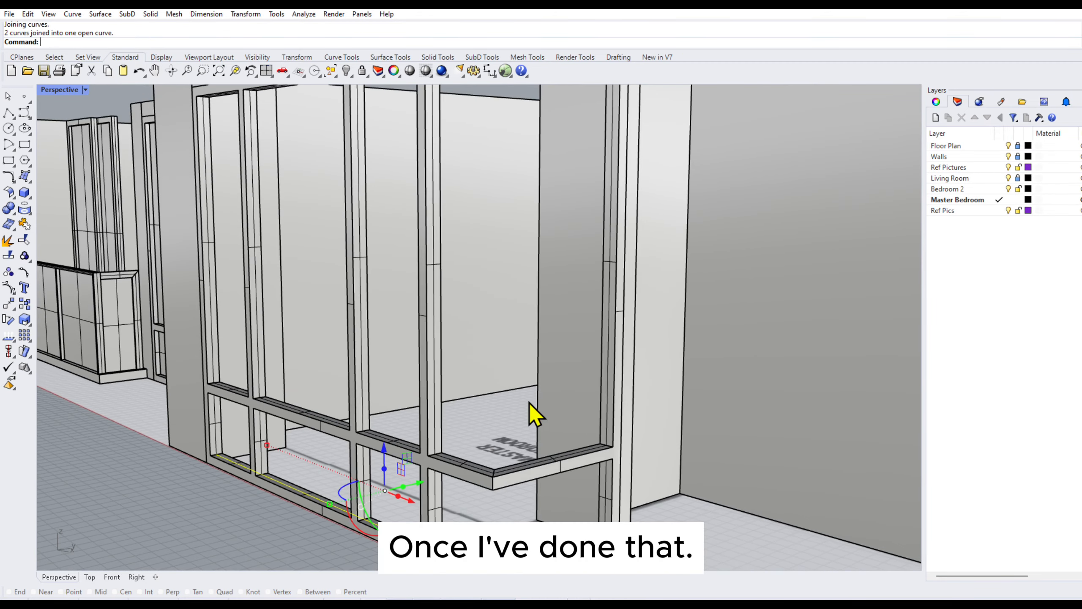
scroll(528, 403, down, 2)
click(100, 14)
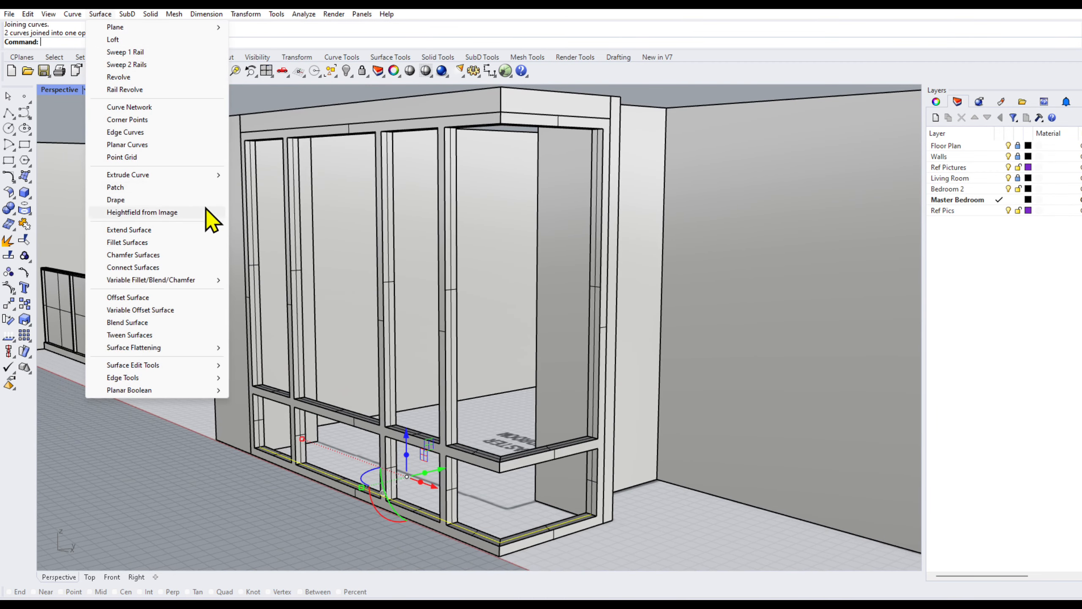
mouse_move(199, 176)
click(243, 176)
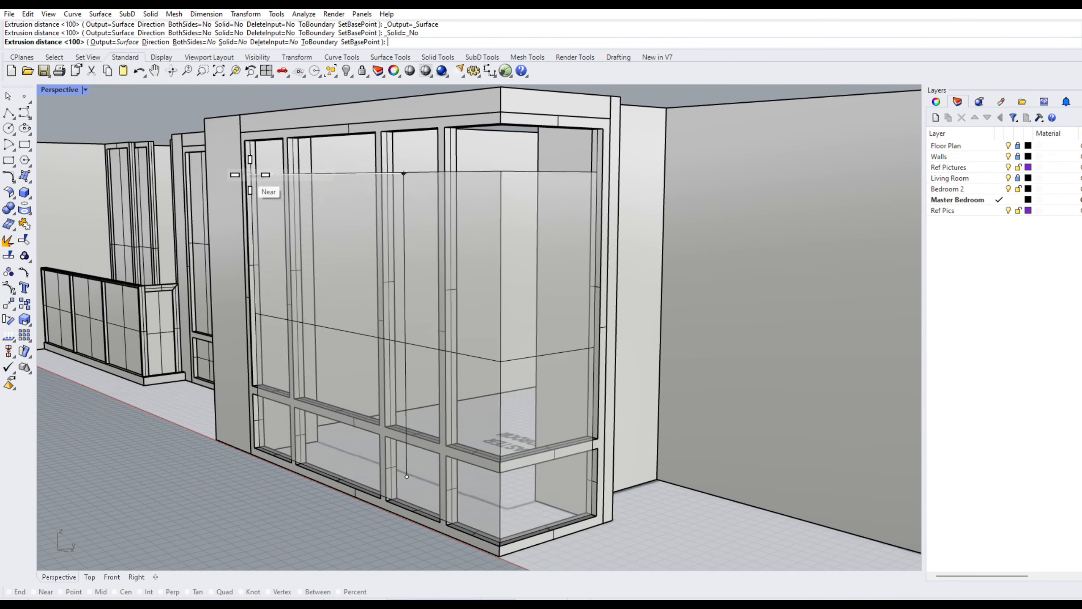
scroll(506, 142, up, 3)
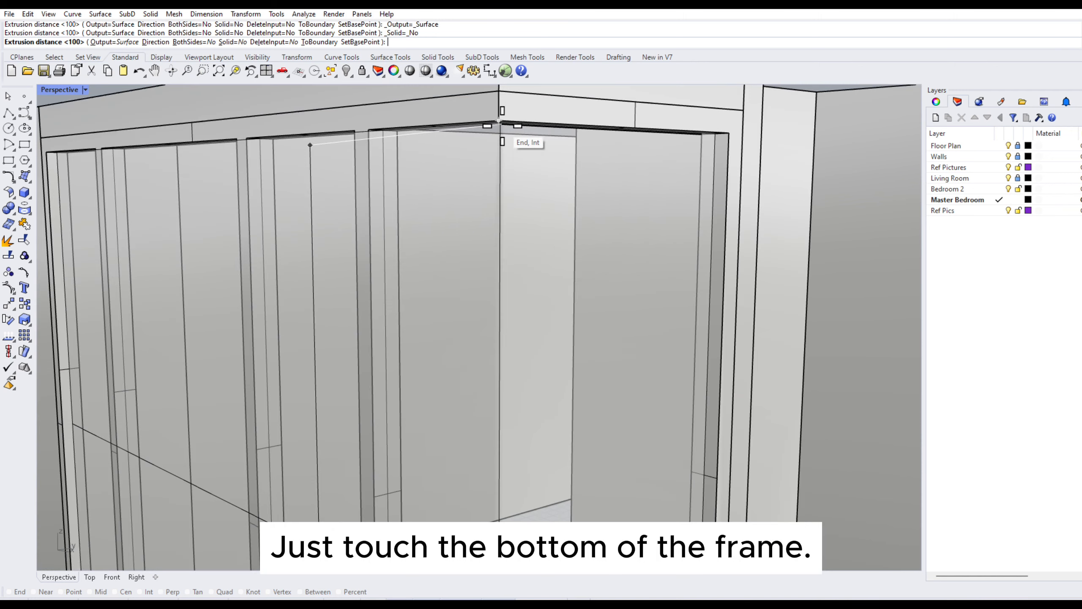
click(499, 122)
scroll(489, 147, down, 8)
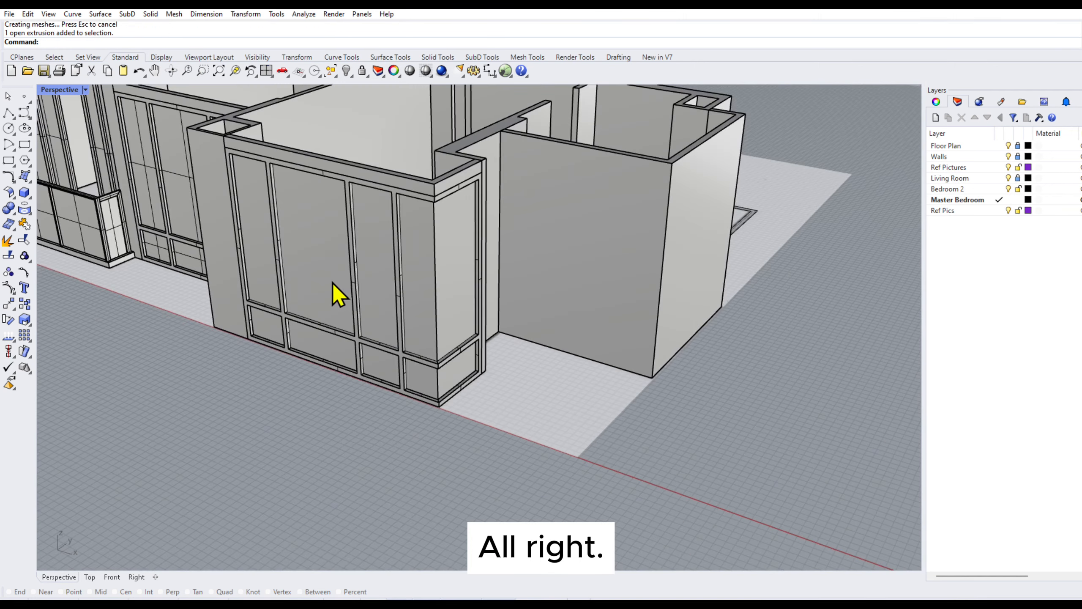
shift+right_drag(338, 292, 580, 343)
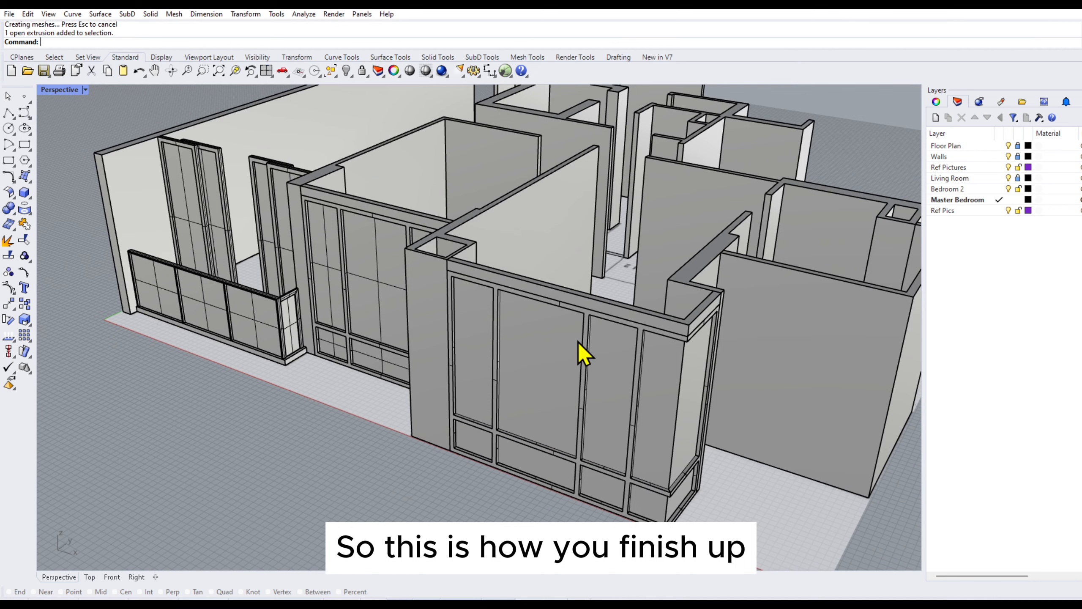